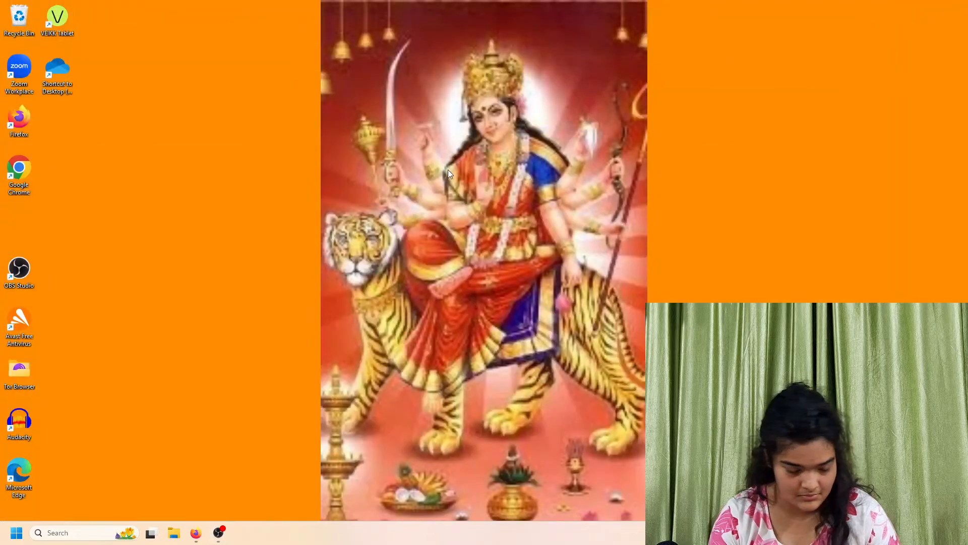
Open Figma from the Start menu's recent apps
left_click(124, 528)
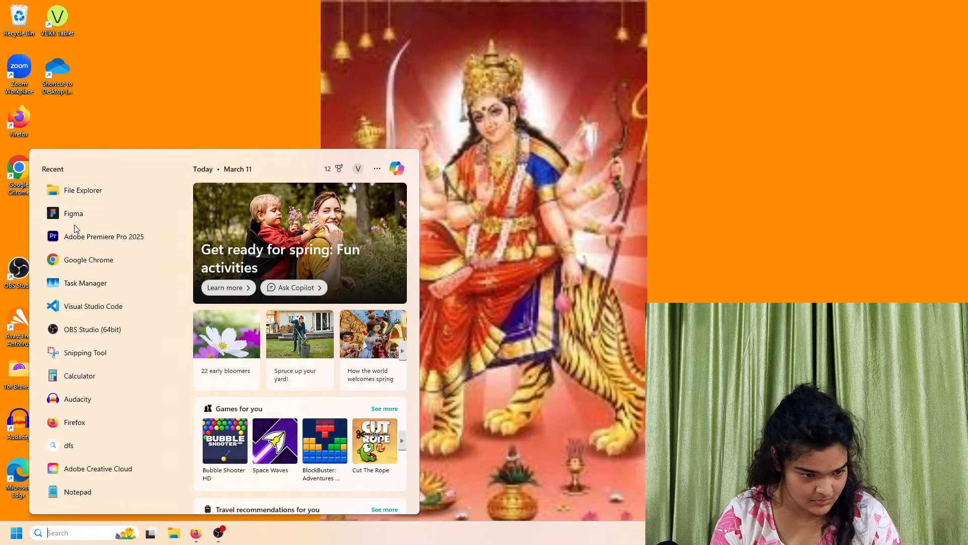
left_click(99, 283)
mouse_move(163, 522)
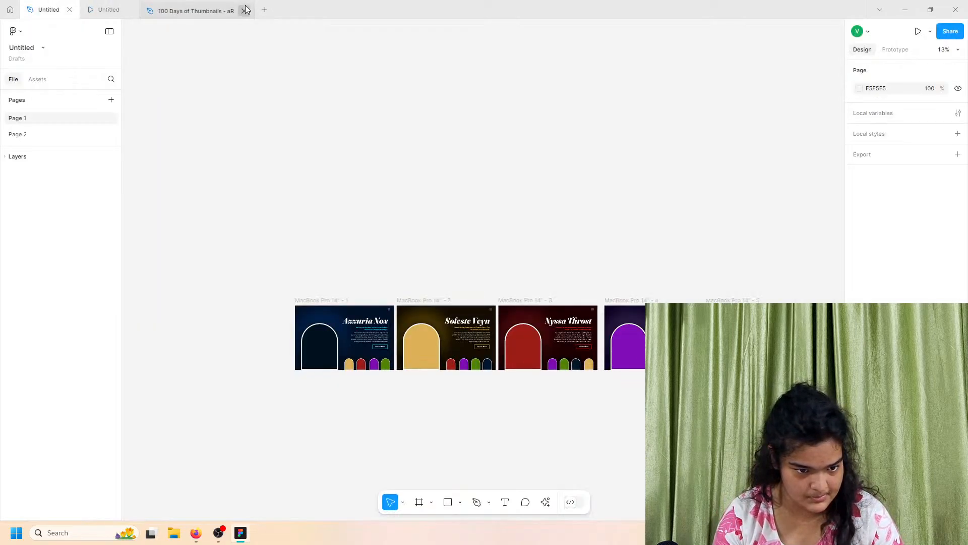
Close the 100 Days of Thumbnails file tab and switch to the prototype preview tab
left_click(242, 10)
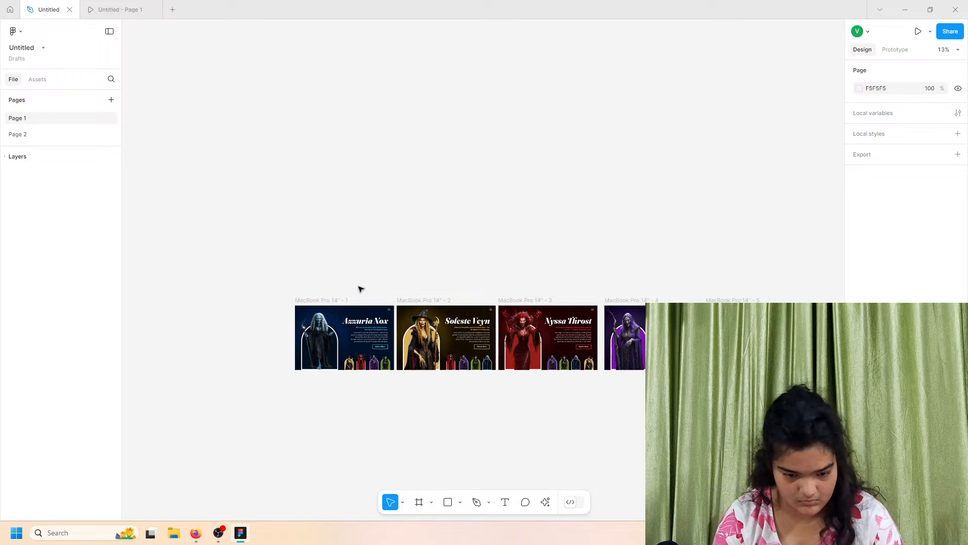
left_click(112, 5)
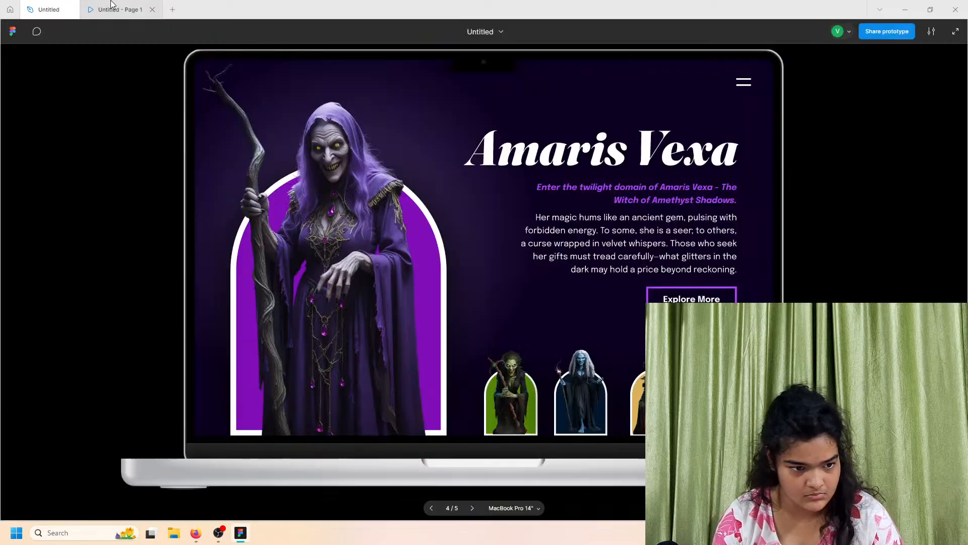
left_click(956, 31)
key("super+Tab")
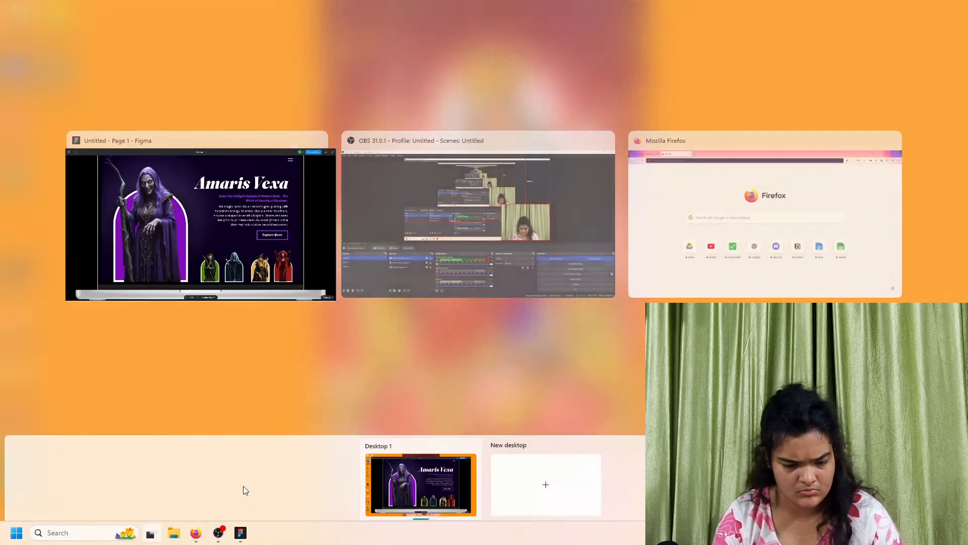
left_click(516, 235)
left_click_drag(585, 275, 324, 275)
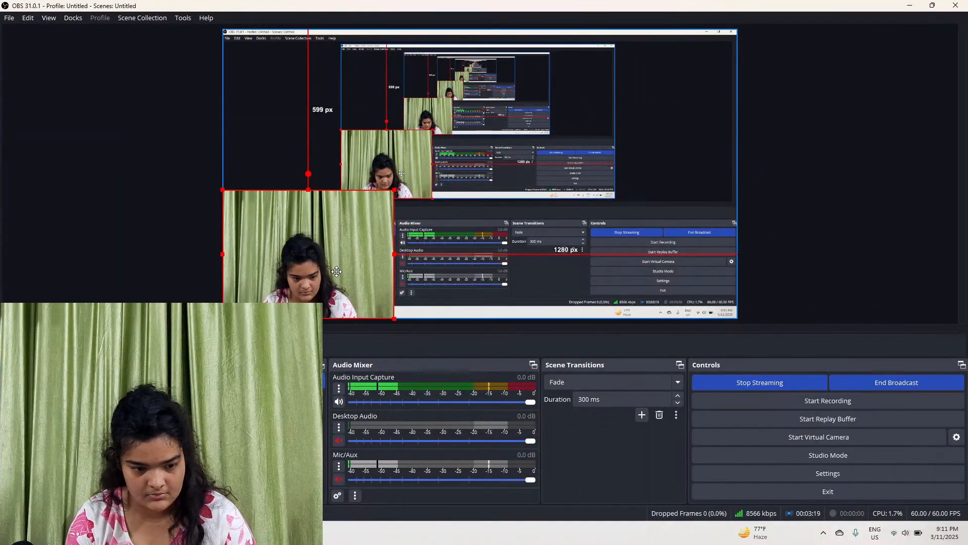
left_click(910, 6)
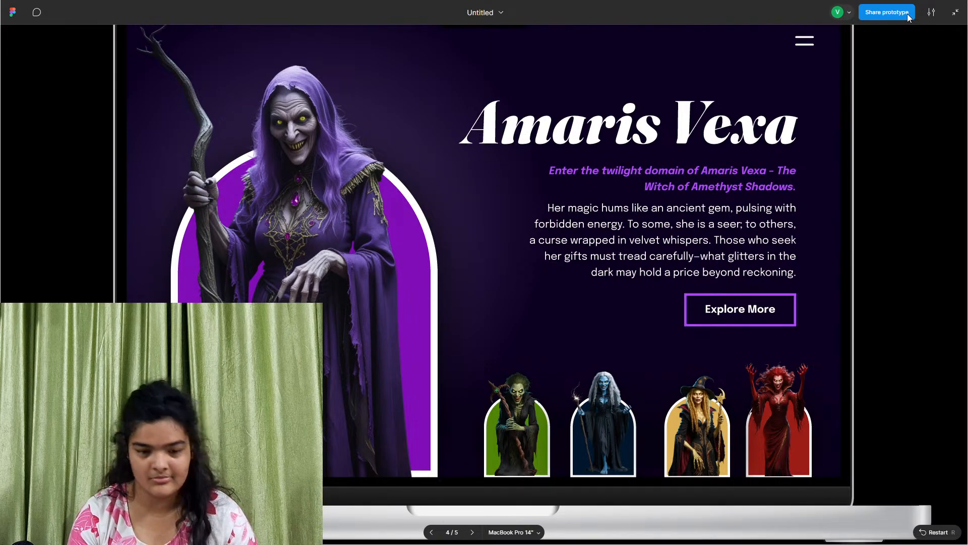
left_click(963, 14)
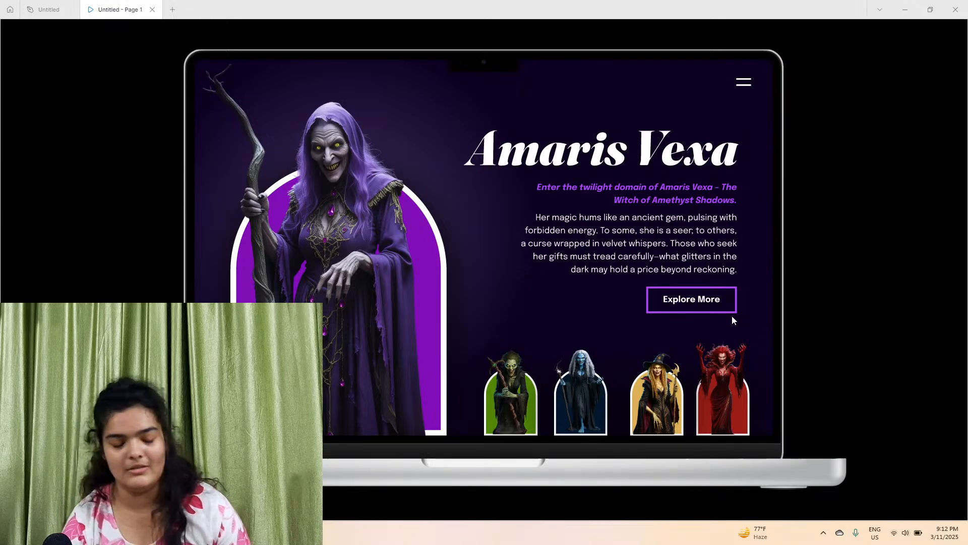
Cycle through the witch character pages in the prototype by selecting each thumbnail at the bottom of the page
left_click(525, 398)
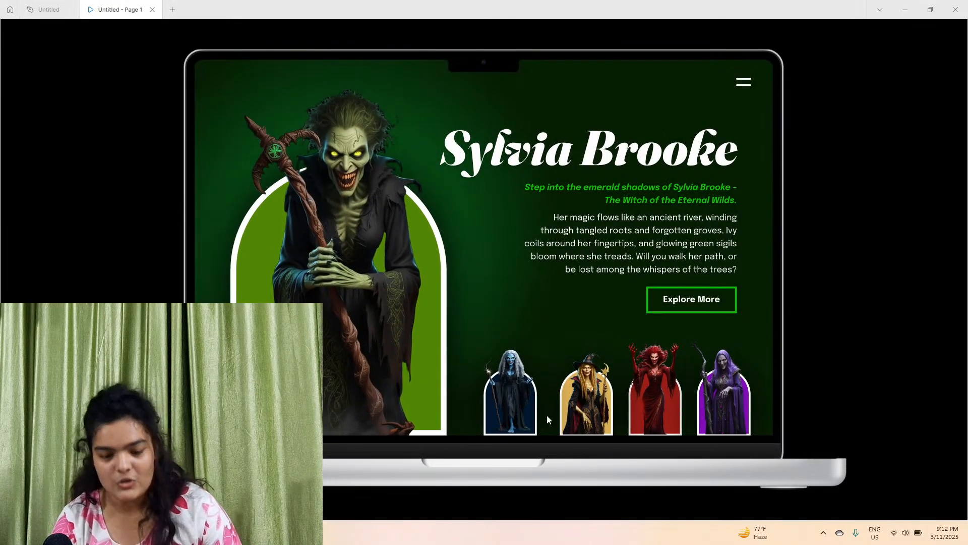
left_click(504, 396)
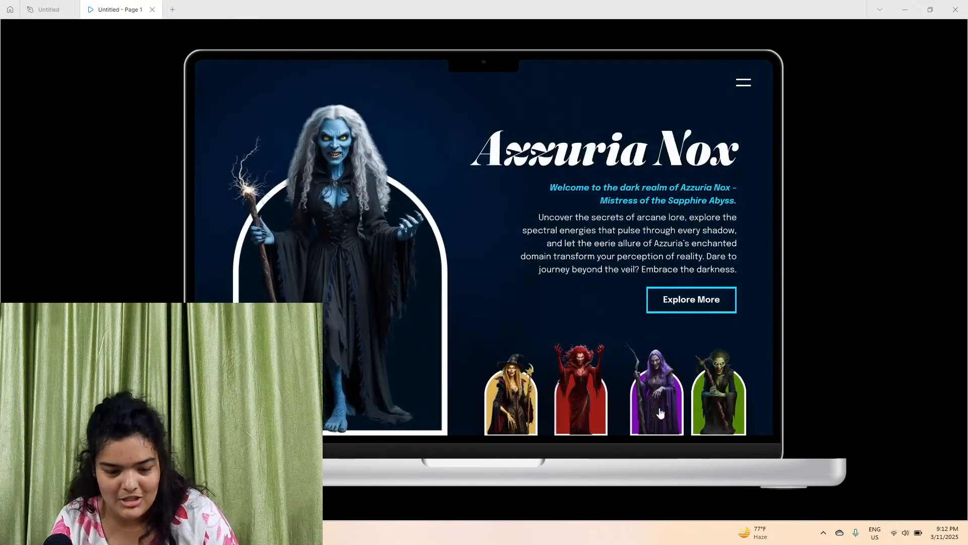
left_click(517, 409)
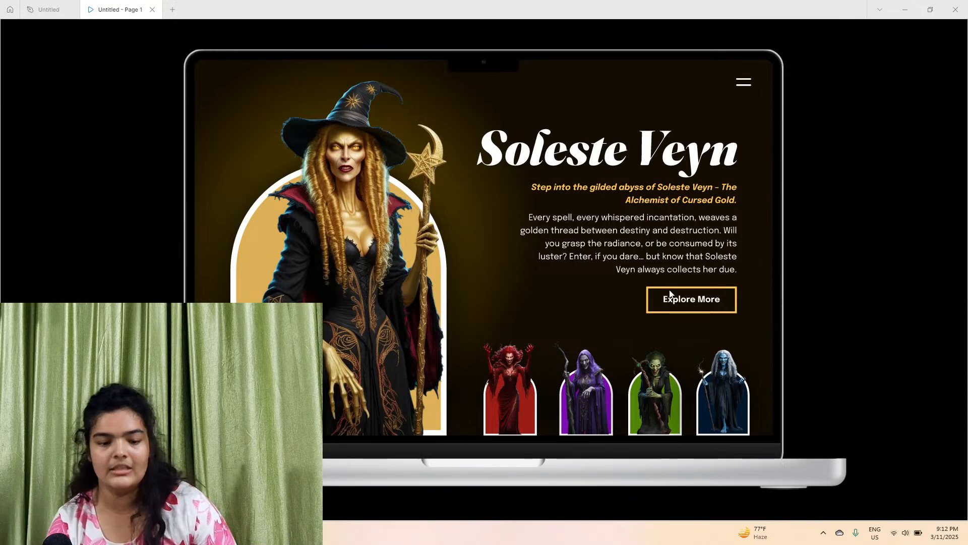
left_click(515, 391)
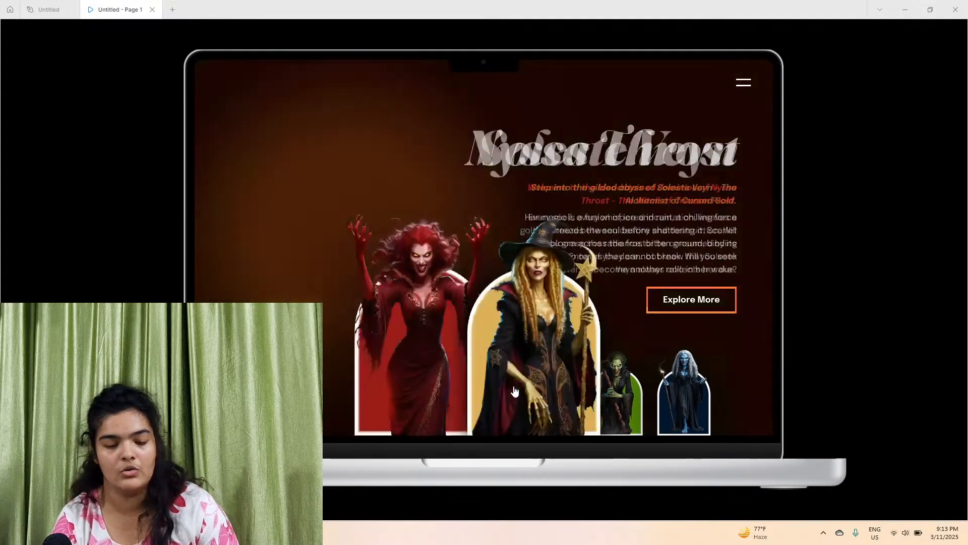
left_click(515, 391)
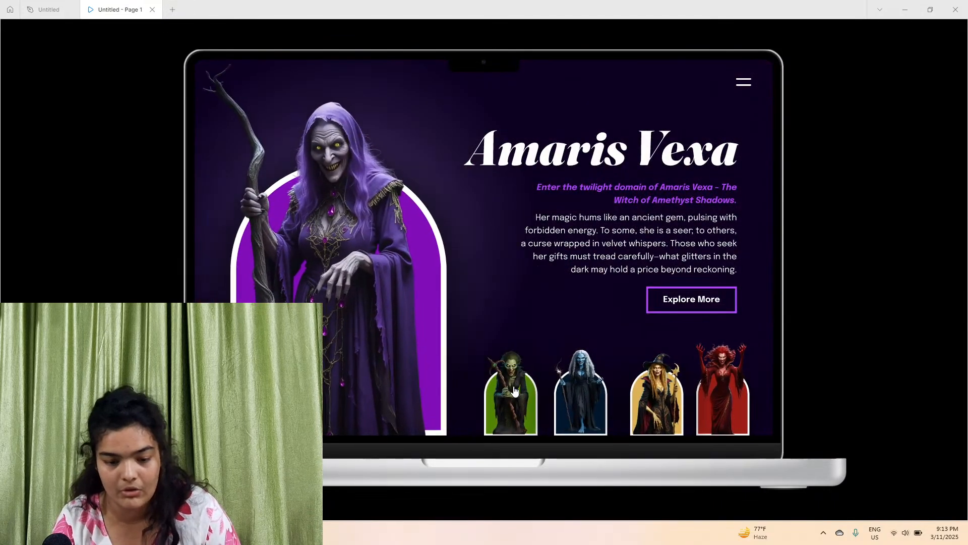
left_click(514, 391)
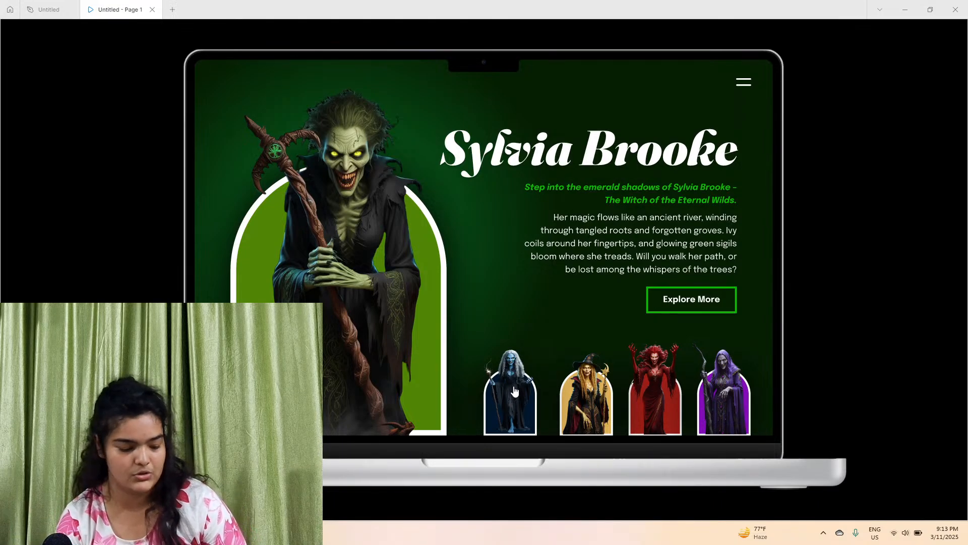
left_click(515, 390)
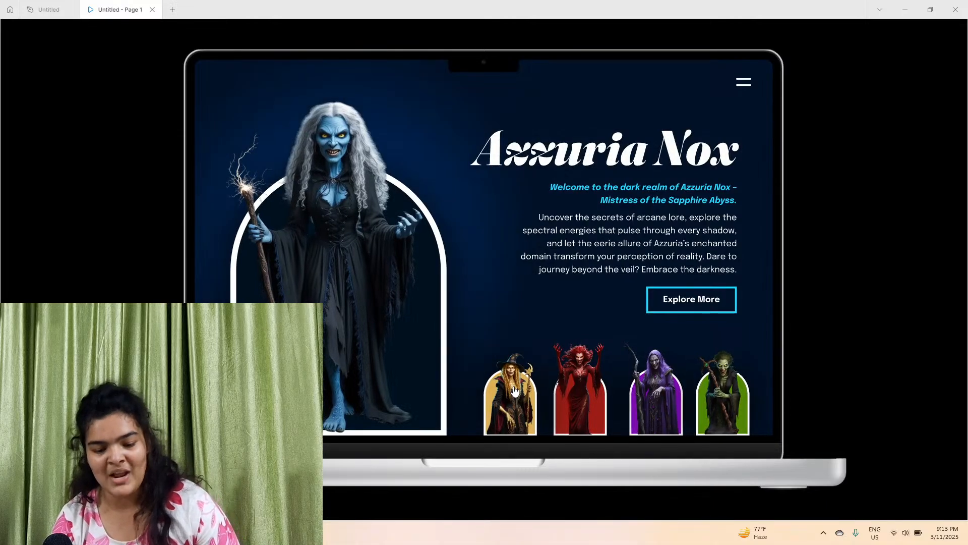
left_click(514, 391)
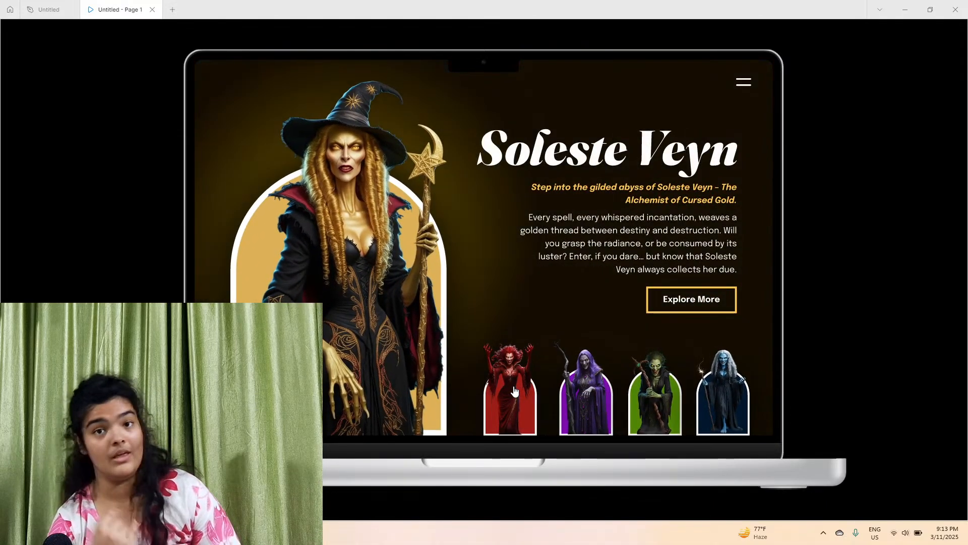
left_click(514, 391)
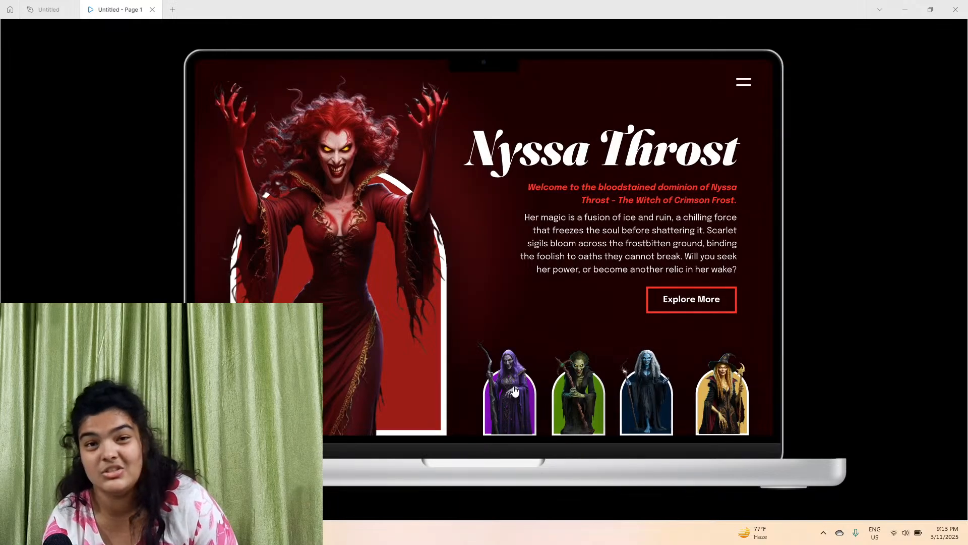
left_click(514, 391)
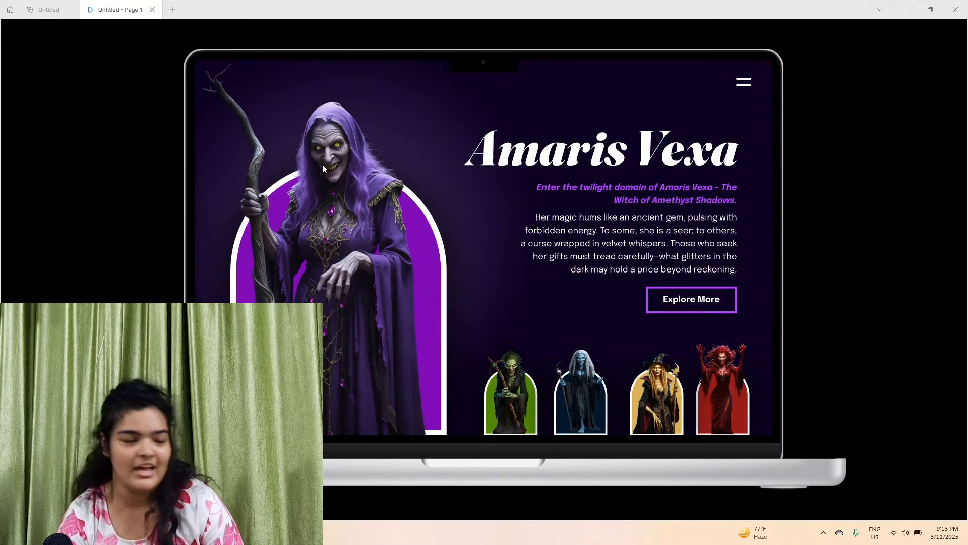
Return to the design file and zoom in on the frames to inspect the witch artwork and headings up close
left_click(56, 6)
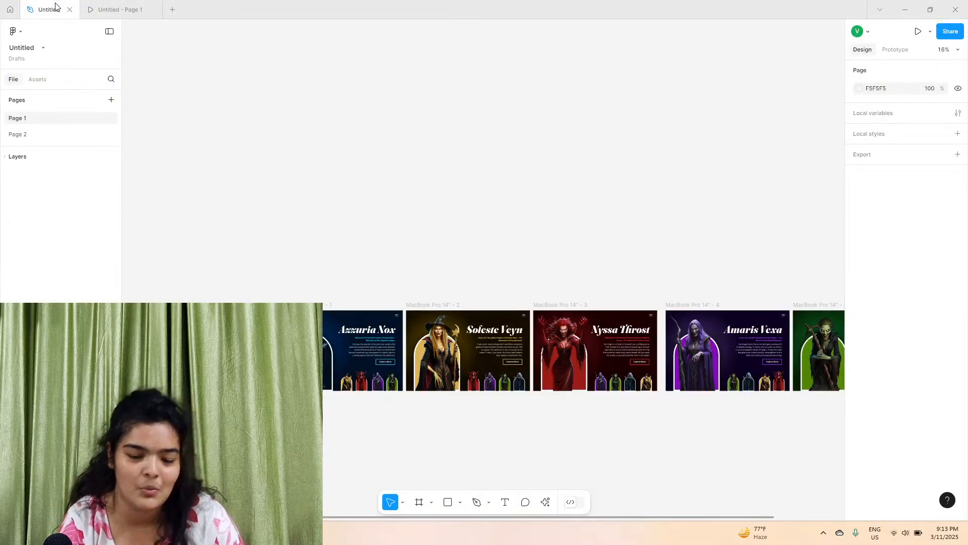
scroll(575, 273, "right", 3)
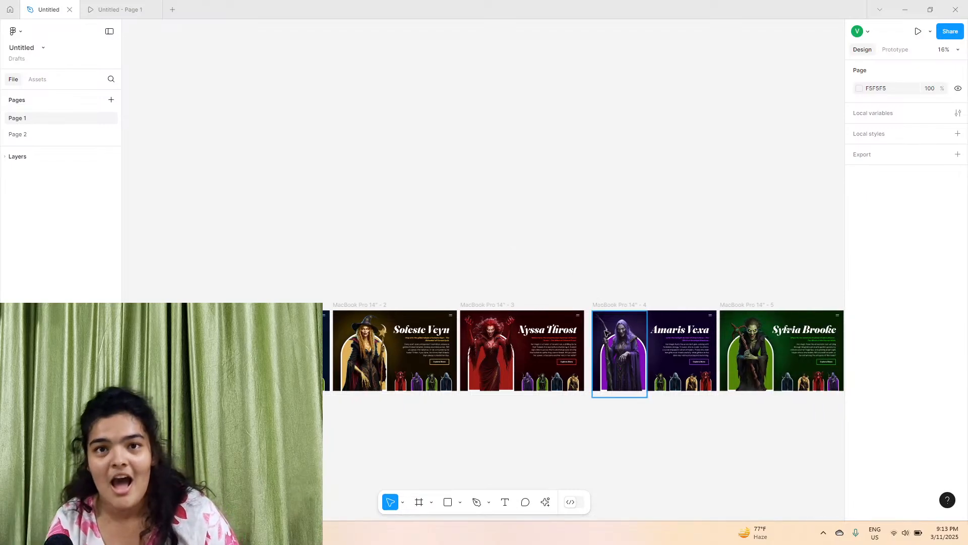
scroll(641, 288, "up", 5)
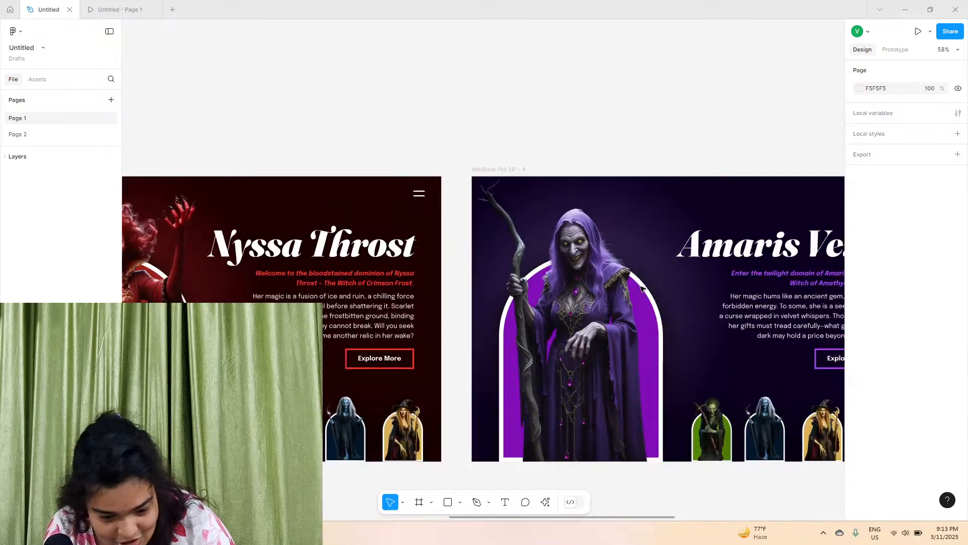
scroll(640, 287, "up", 10)
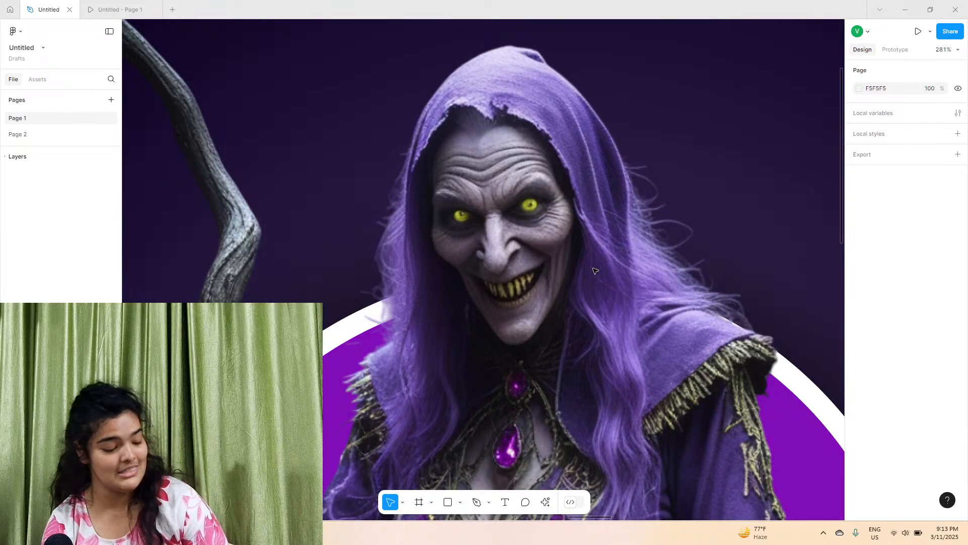
scroll(594, 270, "left", 20)
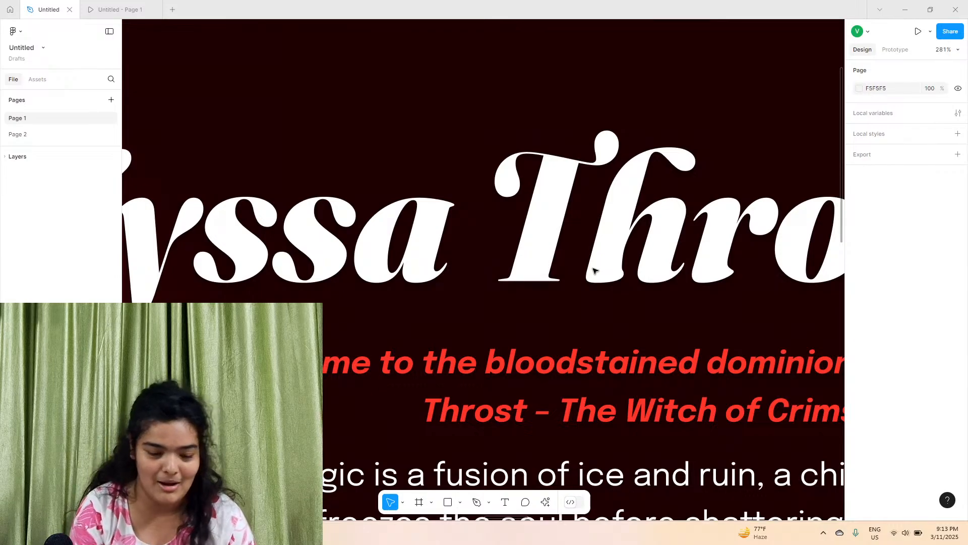
scroll(609, 306, "left", 15)
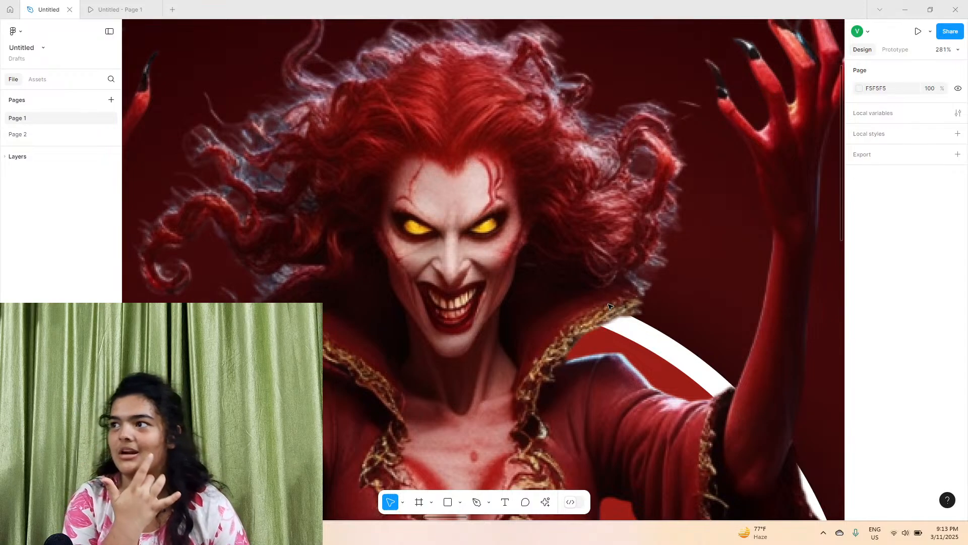
scroll(609, 306, "left", 10)
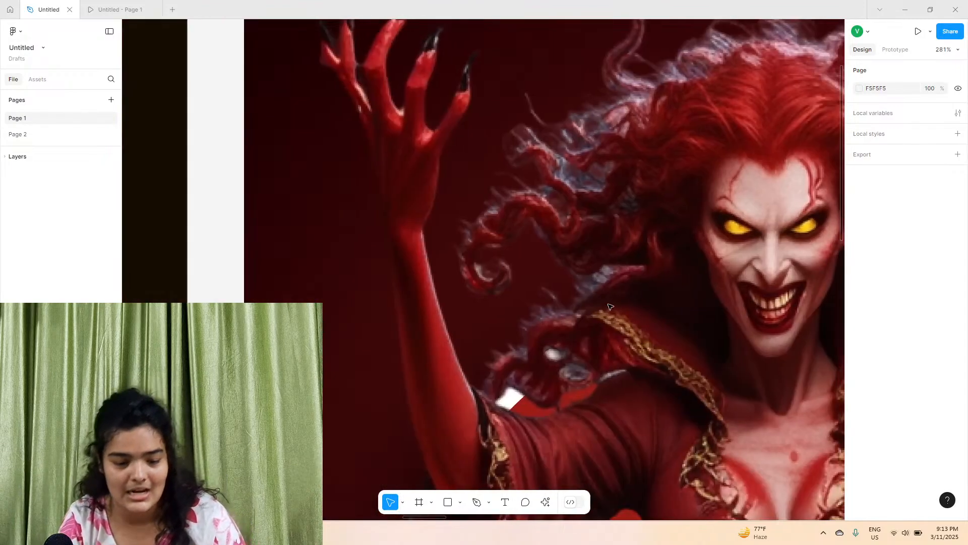
scroll(609, 306, "left", 20)
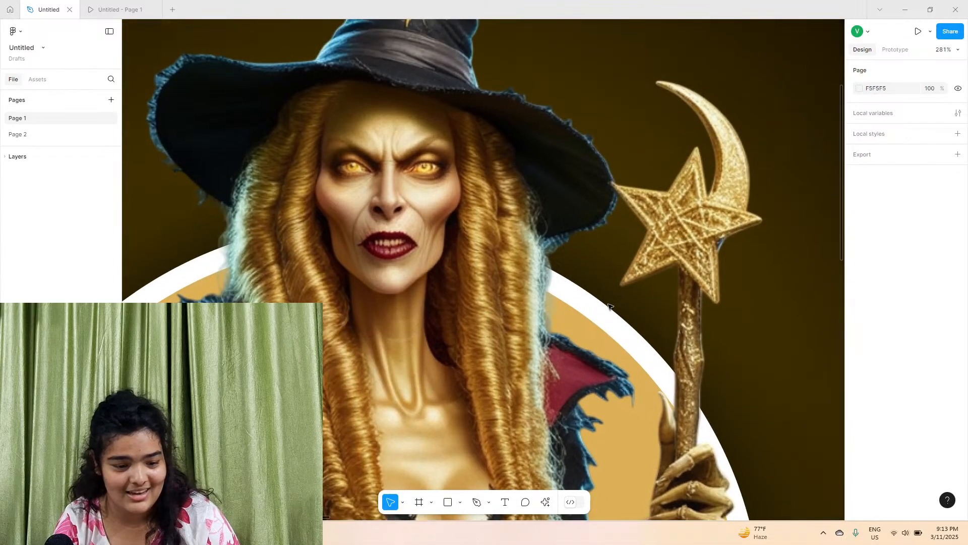
scroll(609, 306, "left", 10)
scroll(609, 306, "up", 3)
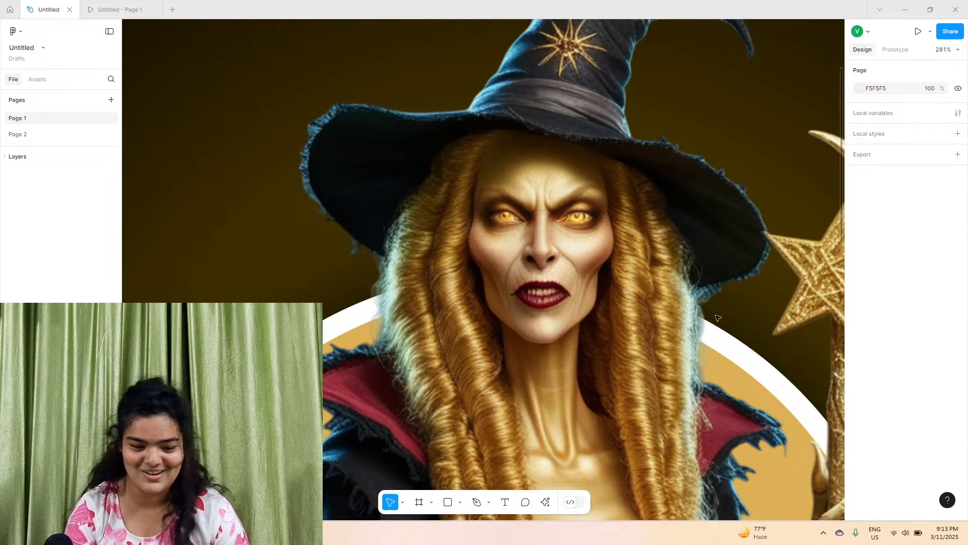
scroll(609, 306, "left", 20)
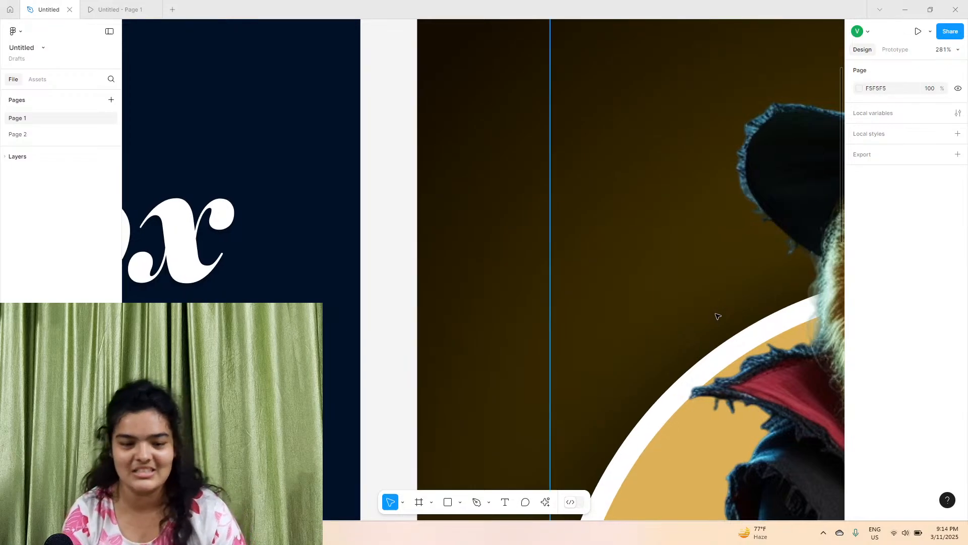
scroll(718, 316, "left", 20)
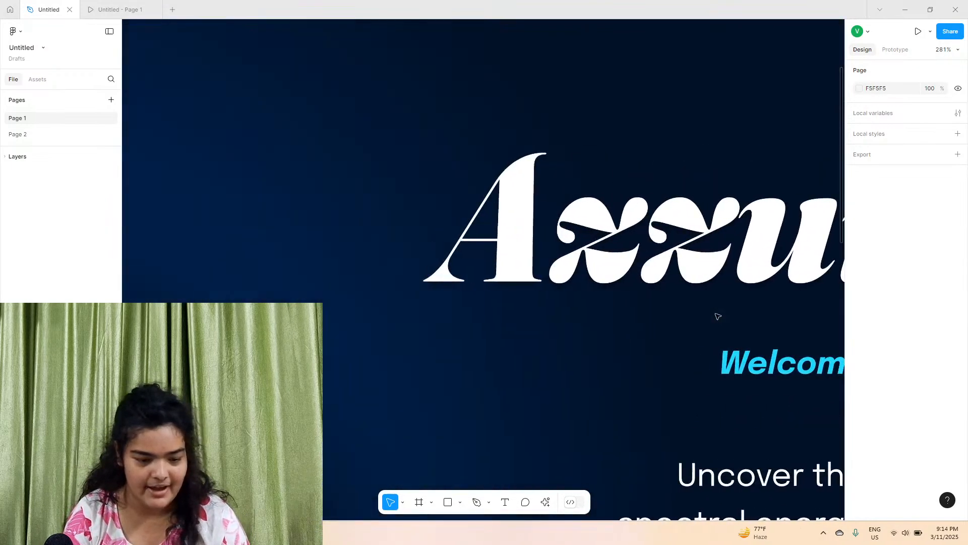
scroll(717, 316, "up", 5)
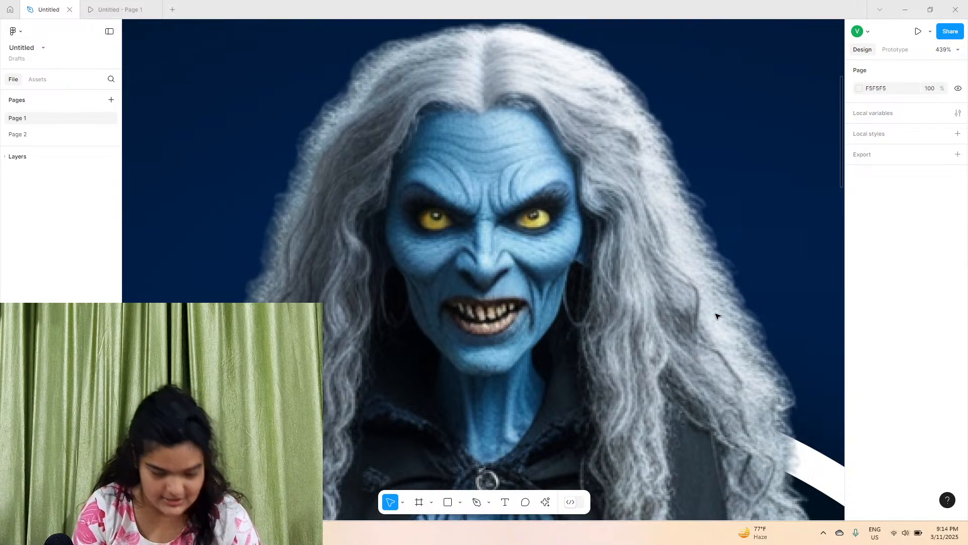
Zoom back out and pan across the landing page frames to review each character design
key("shift+1")
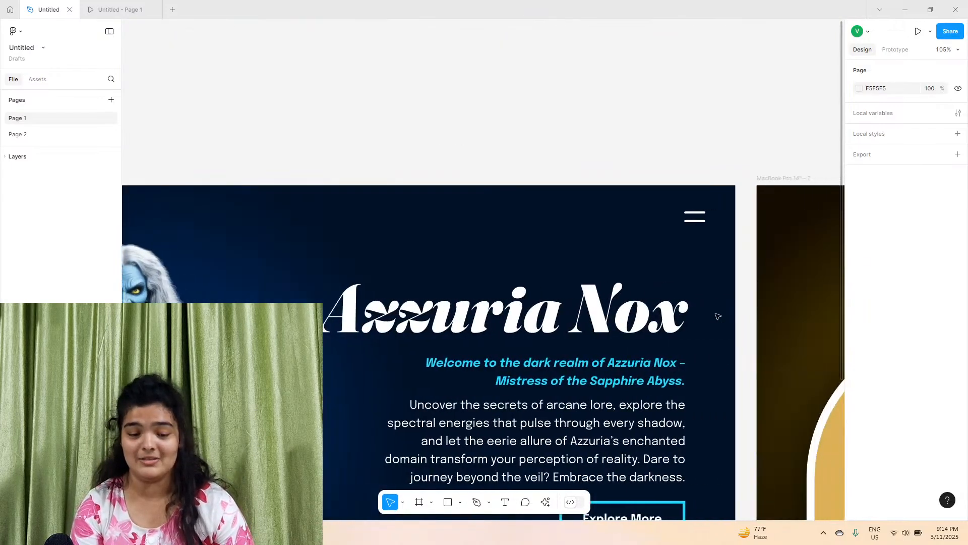
scroll(718, 316, "down", 5)
scroll(718, 317, "up", 3)
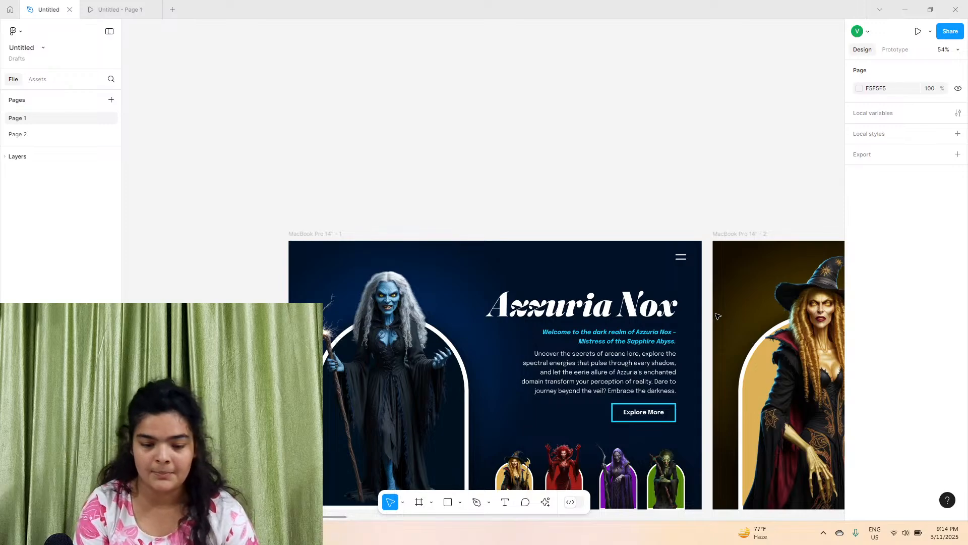
scroll(718, 317, "down", 3)
scroll(718, 317, "right", 2)
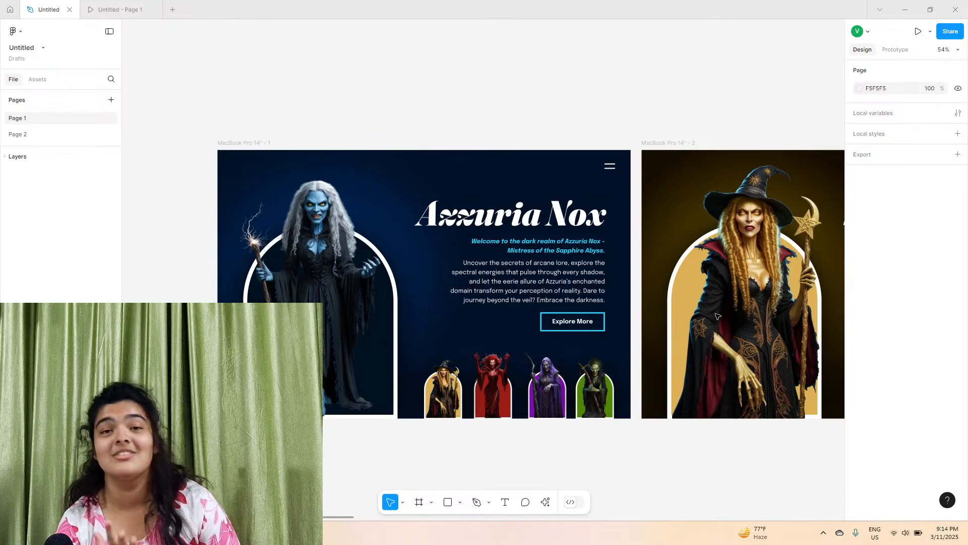
scroll(718, 316, "right", 3)
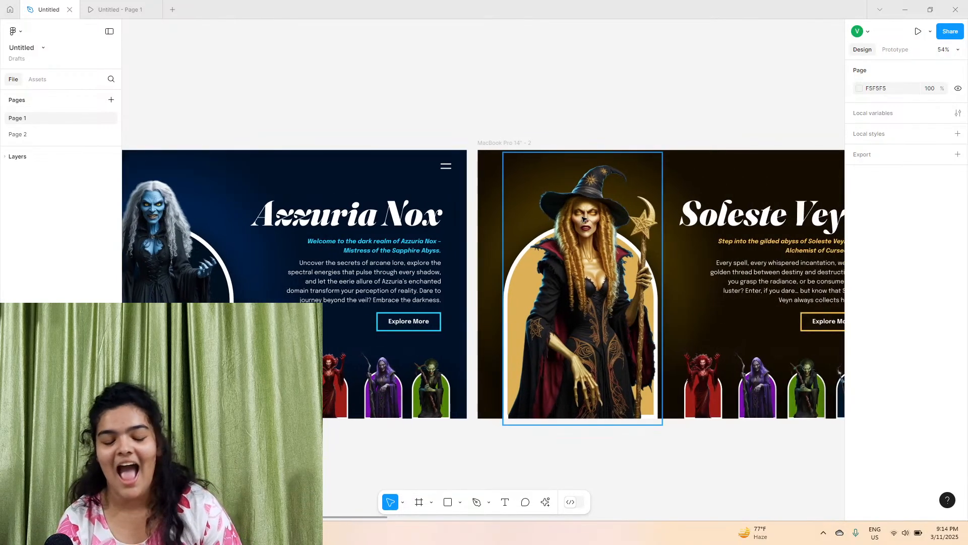
scroll(588, 229, "right", 20)
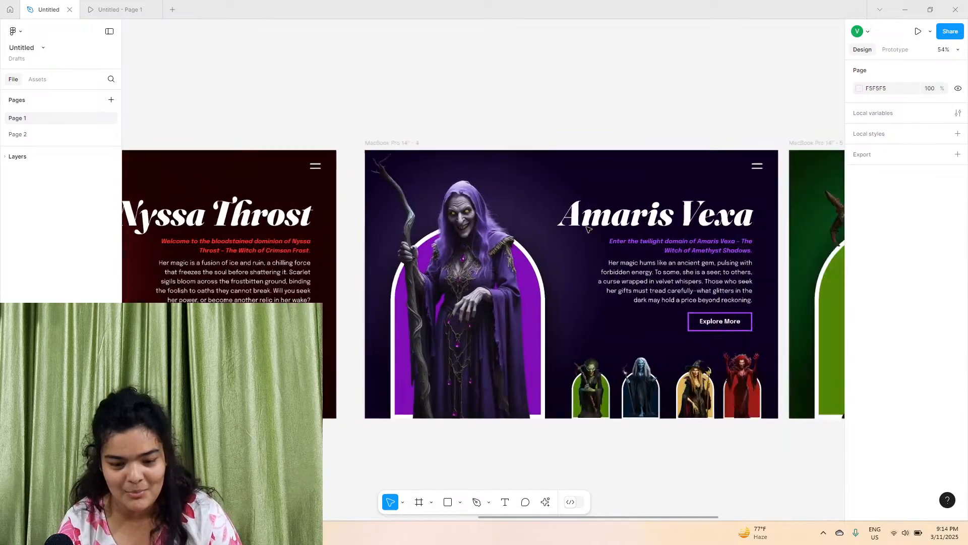
Zoom in close on the Amaris Vexa witch artwork in the design file and back out to view the full frame
scroll(588, 230, "left", 5)
scroll(485, 218, "up", 5)
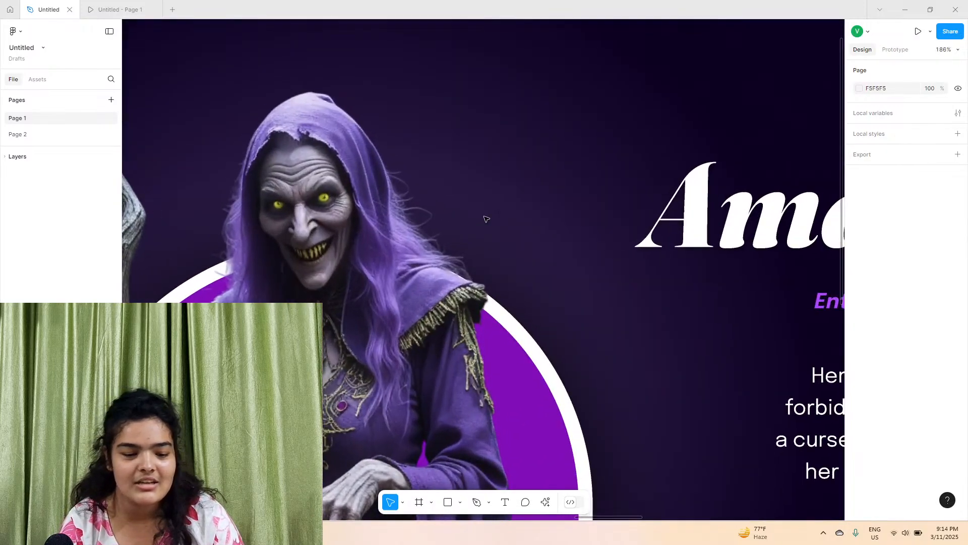
scroll(486, 219, "up", 5)
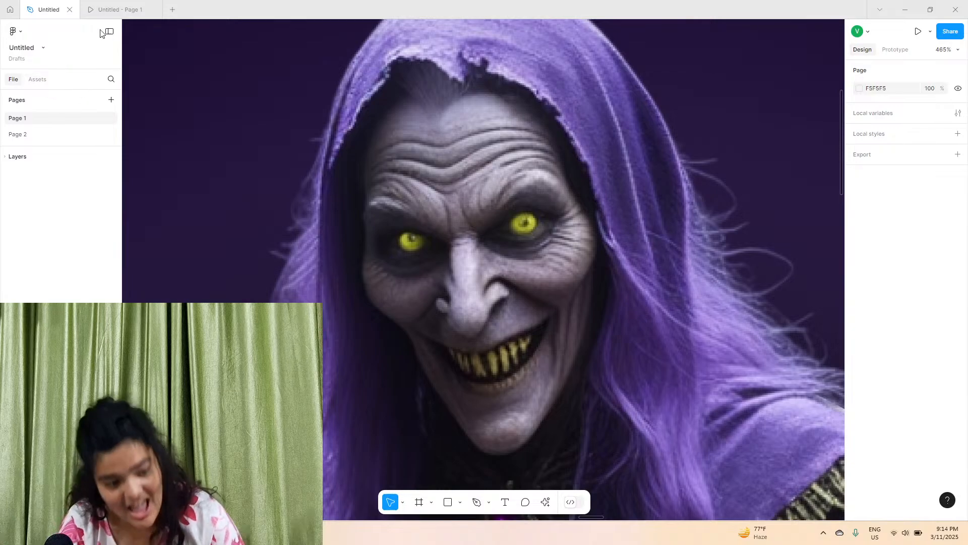
mouse_move(150, 3)
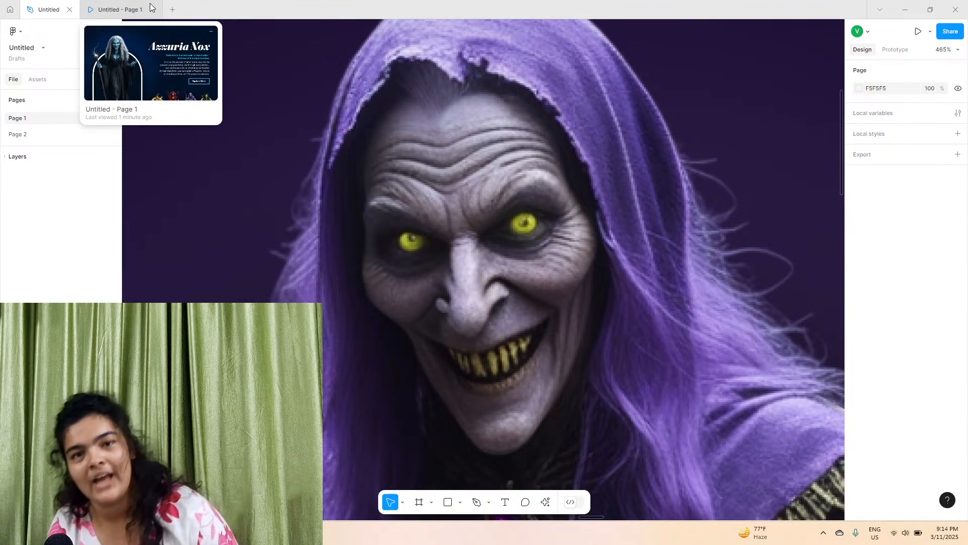
scroll(272, 181, "down", 10)
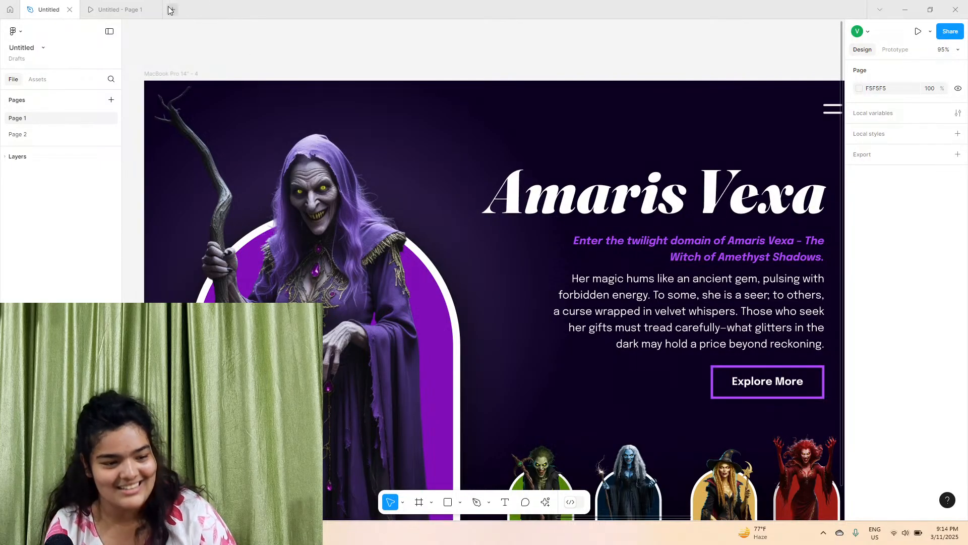
scroll(220, 68, "right", 2)
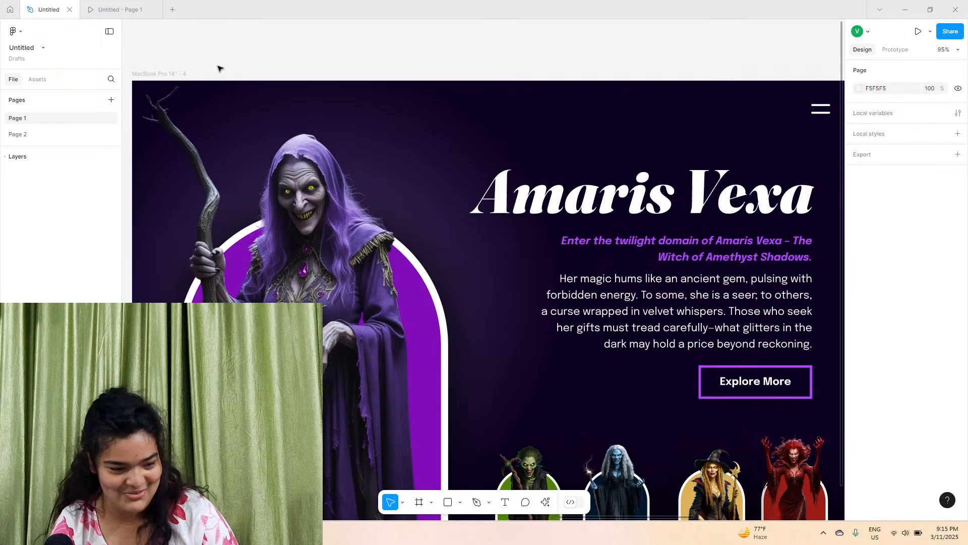
scroll(220, 70, "down", 2)
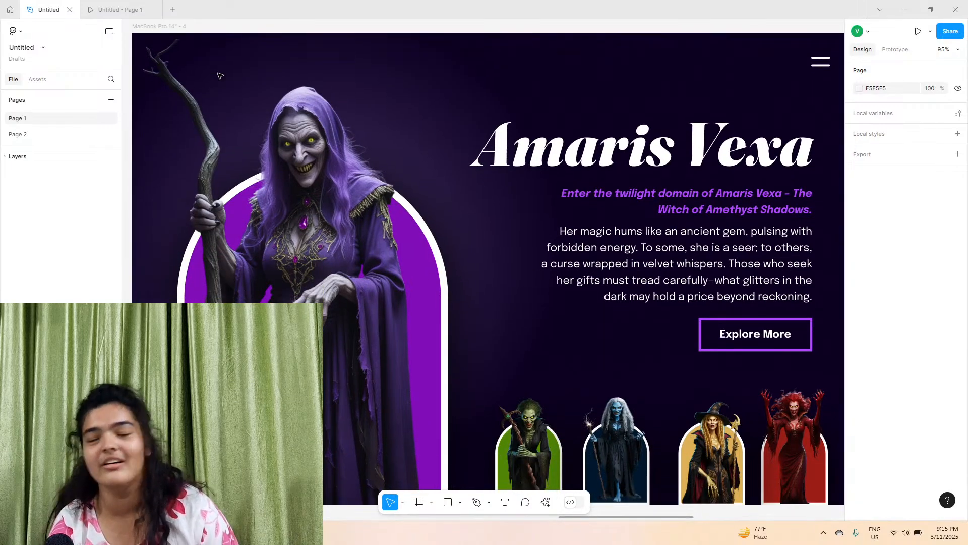
Open a new tab and create a new blank design file
left_click(172, 11)
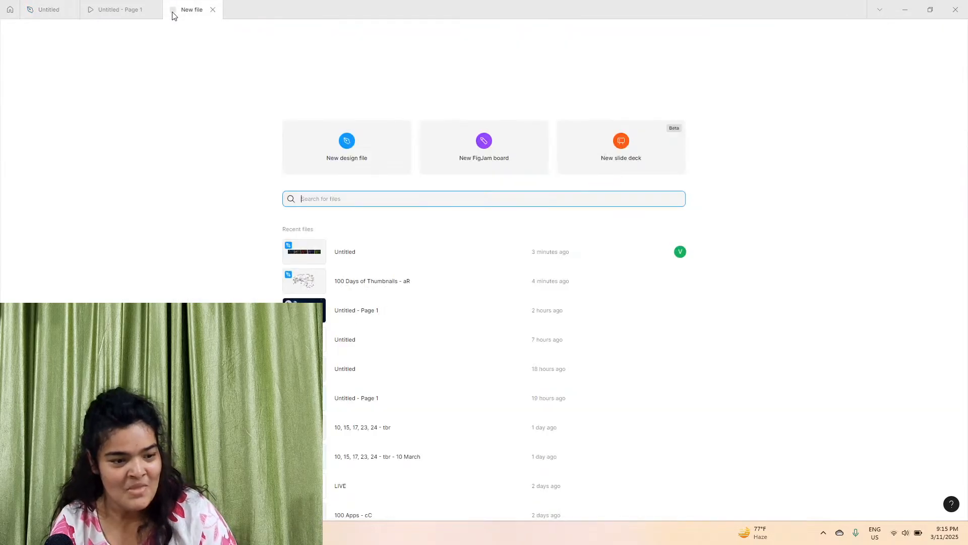
left_click(307, 171)
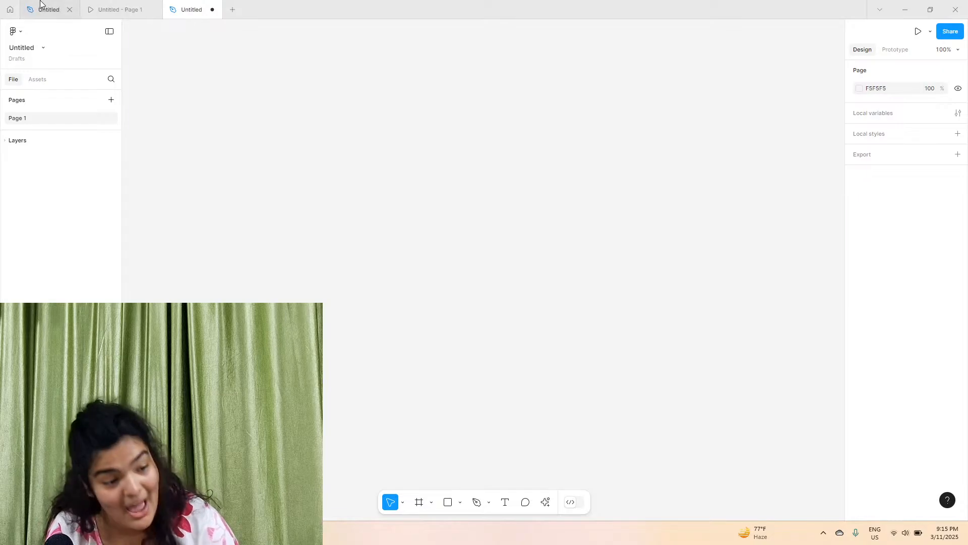
Switch to the prototype preview and cycle through several witch pages by selecting their thumbnails
left_click(41, 7)
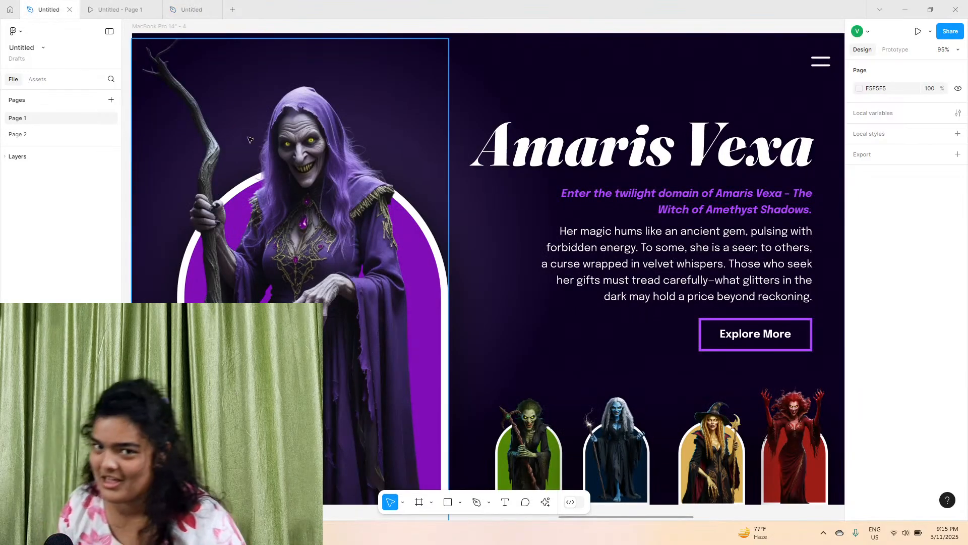
left_click(143, 4)
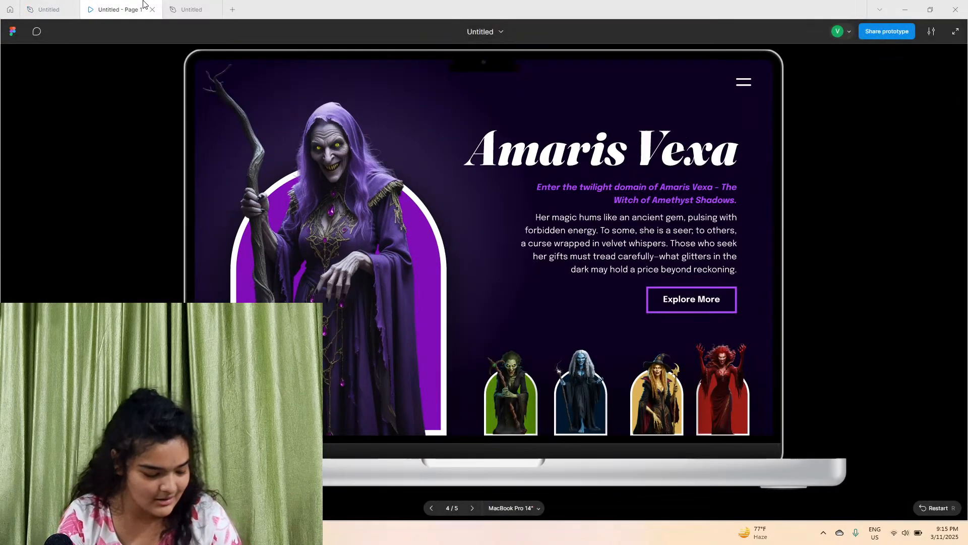
left_click(525, 391)
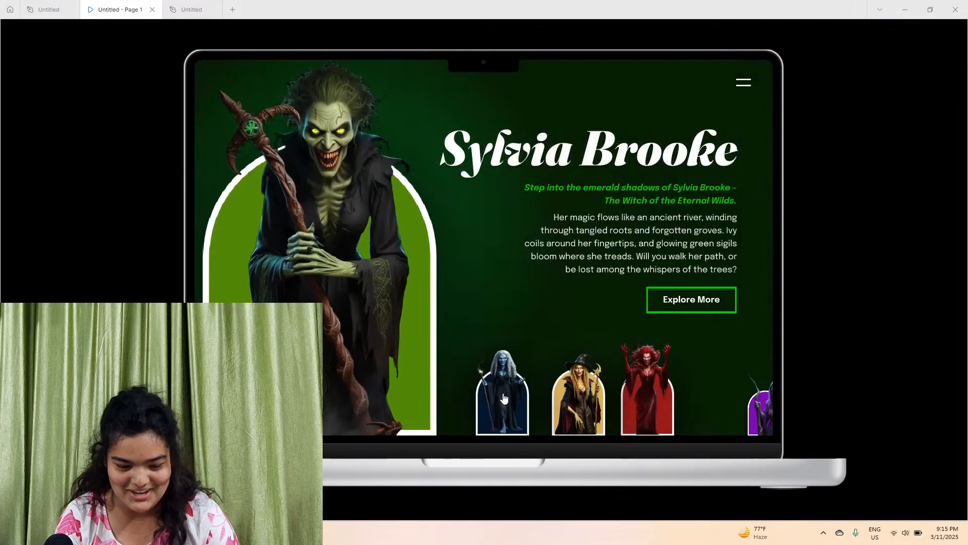
left_click(526, 391)
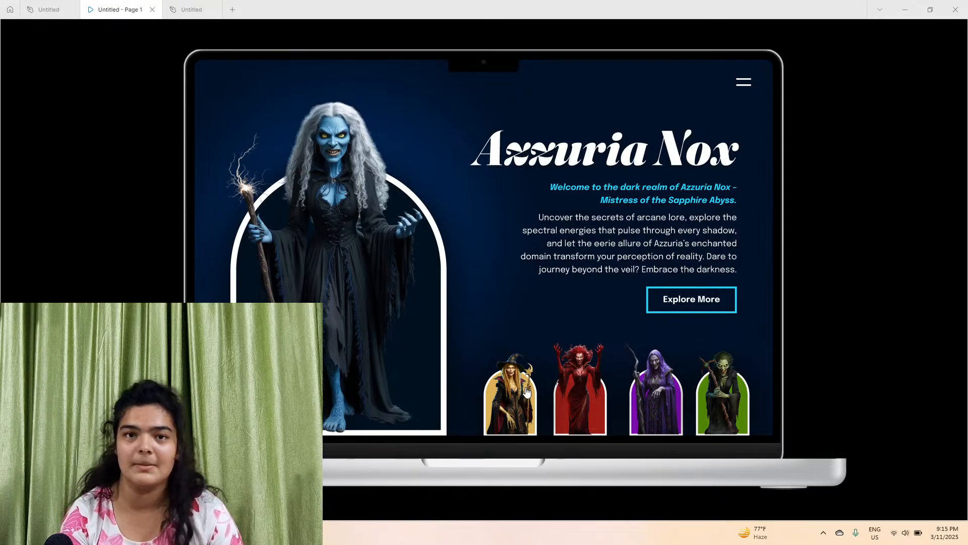
left_click(526, 391)
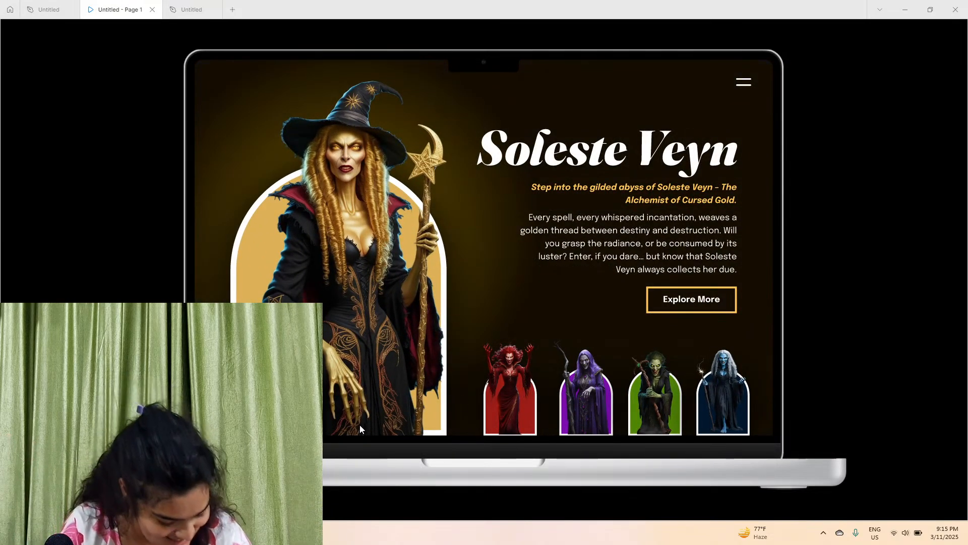
In the new design file, add a MacBook Pro 14" desktop frame
left_click(216, 5)
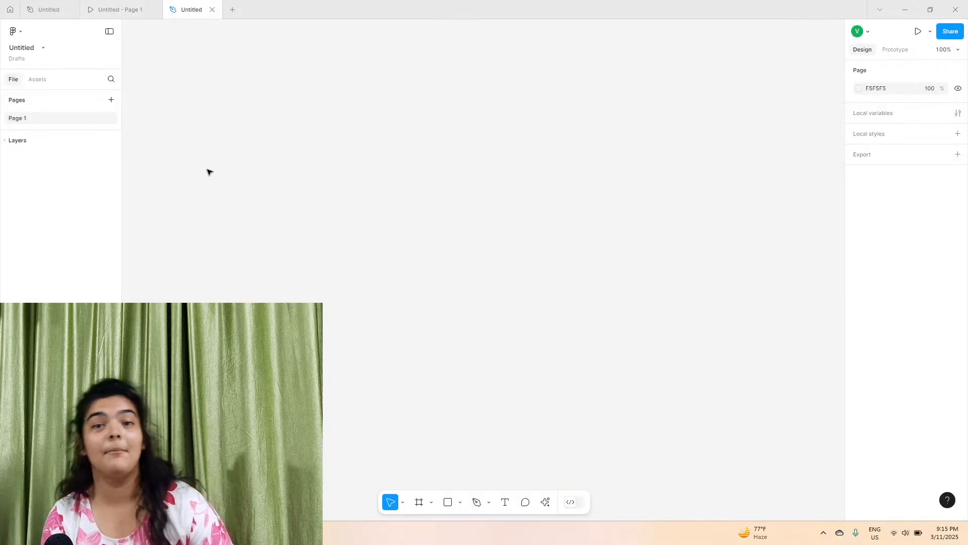
left_click(418, 506)
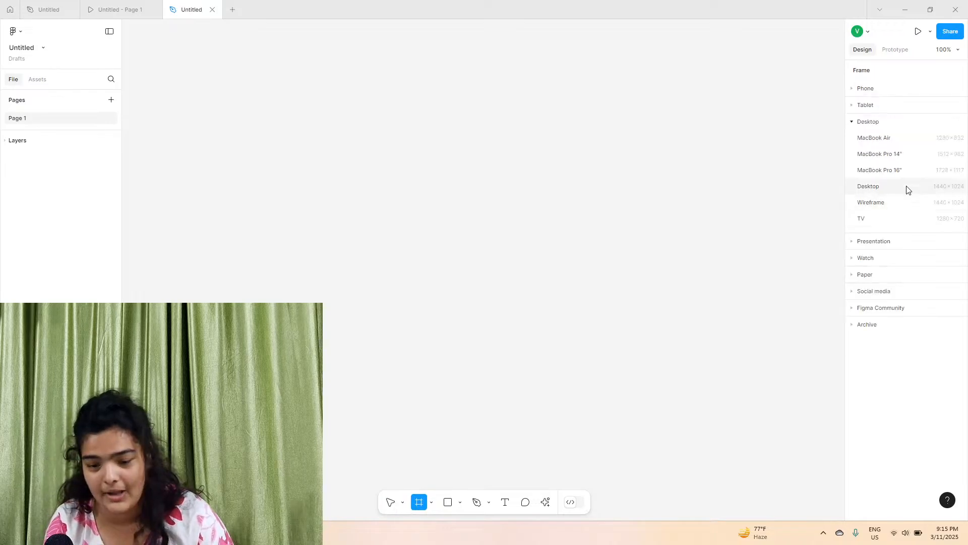
left_click(916, 157)
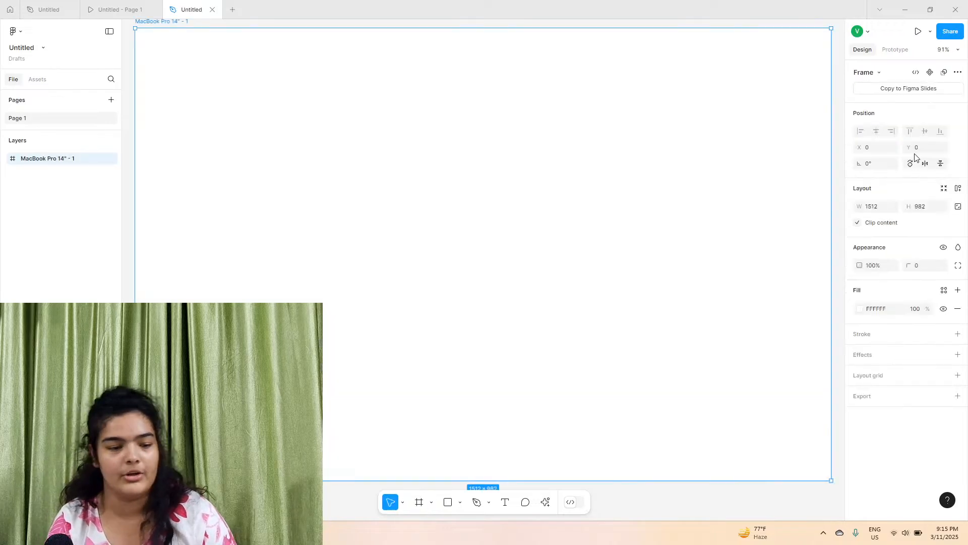
Copy the Amaris Vexa witch image from the landing page and paste it into the new frame
left_click(45, 9)
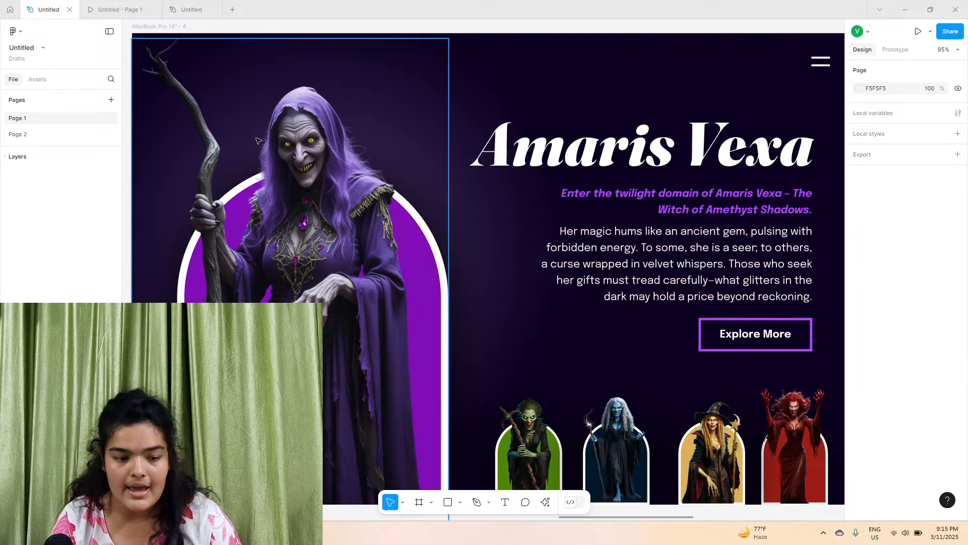
left_click(332, 183)
right_click(330, 180)
left_click(341, 181)
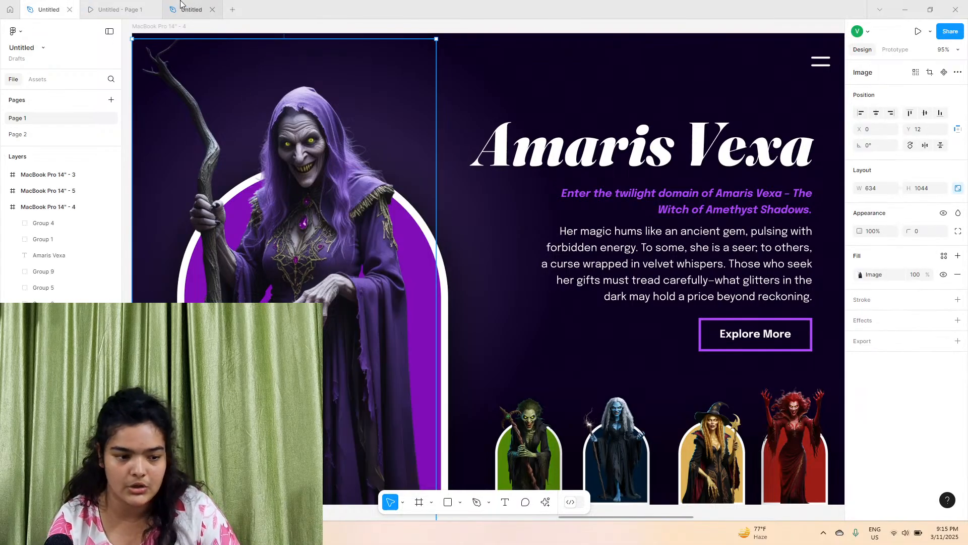
left_click(182, 7)
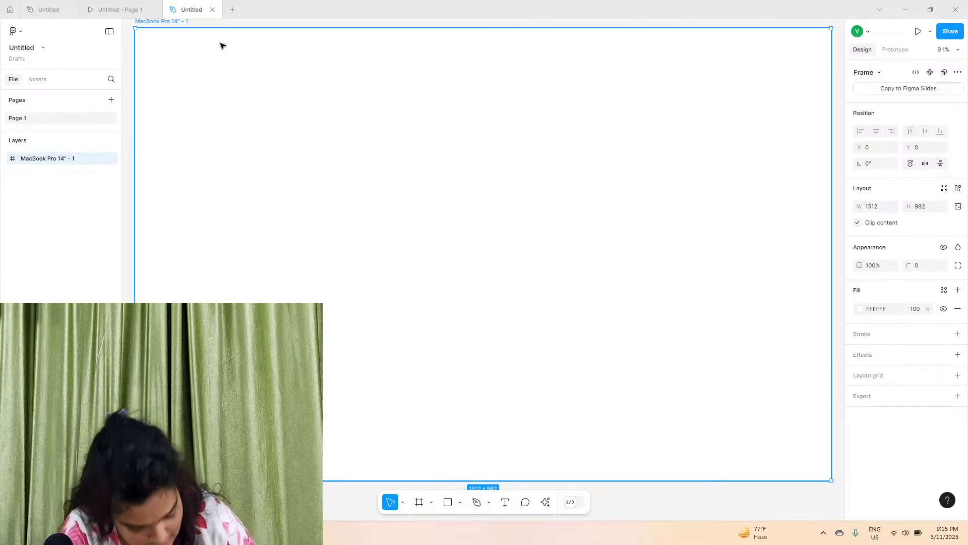
key("ctrl+v")
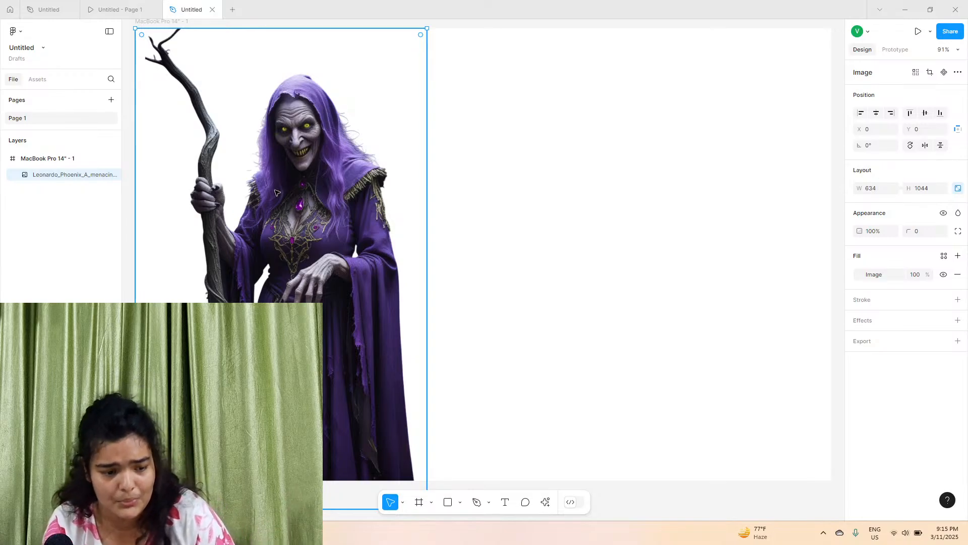
Select the new frame and view the Amaris Vexa prototype page for reference
scroll(277, 194, "up", 1)
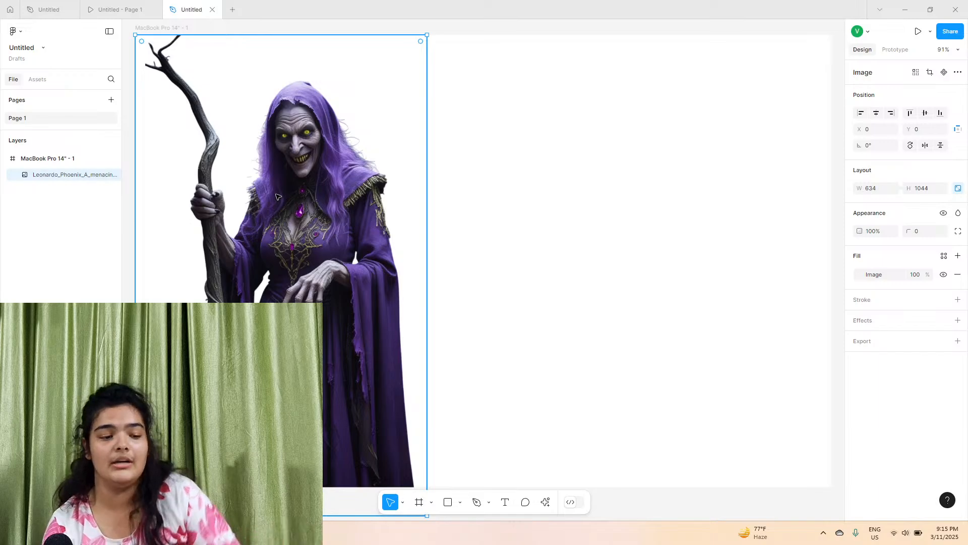
left_click(139, 28)
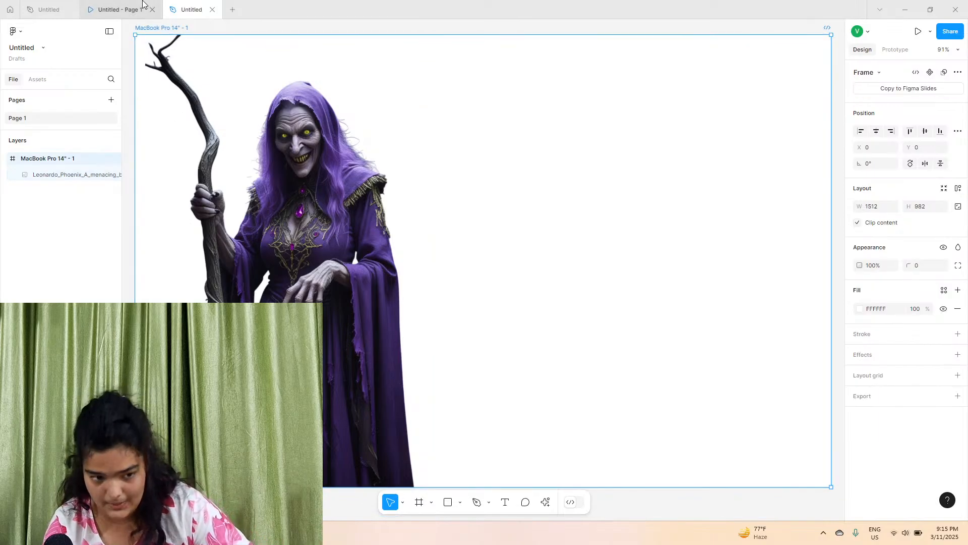
left_click(143, 4)
left_click(599, 374)
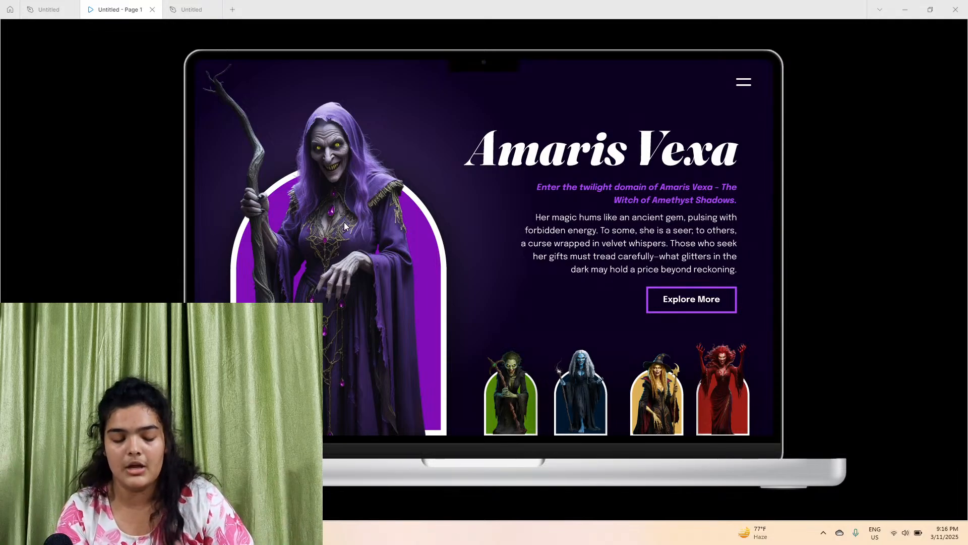
left_click(192, 9)
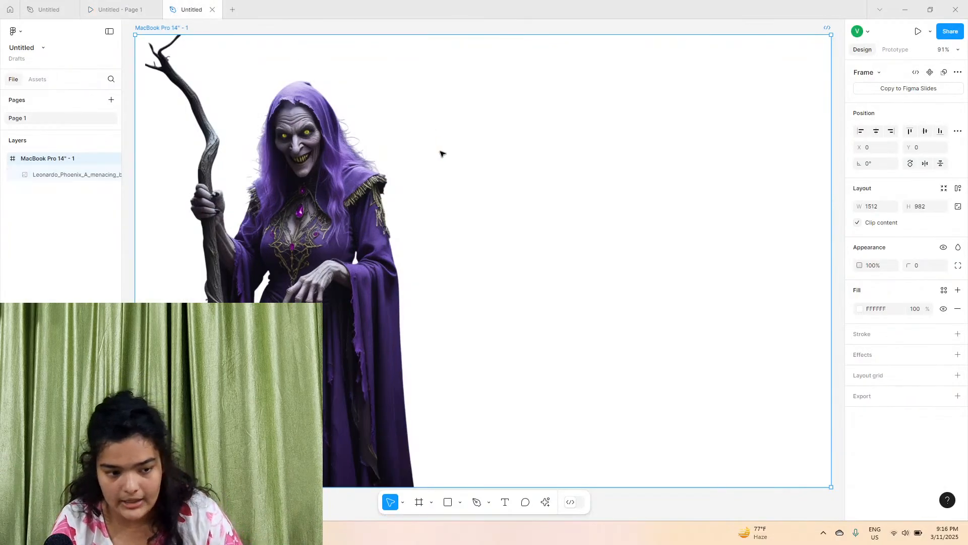
Set the frame's fill to a dark purple sampled with the eyedropper from the witch image, adjusted to 25183F
left_click(861, 310)
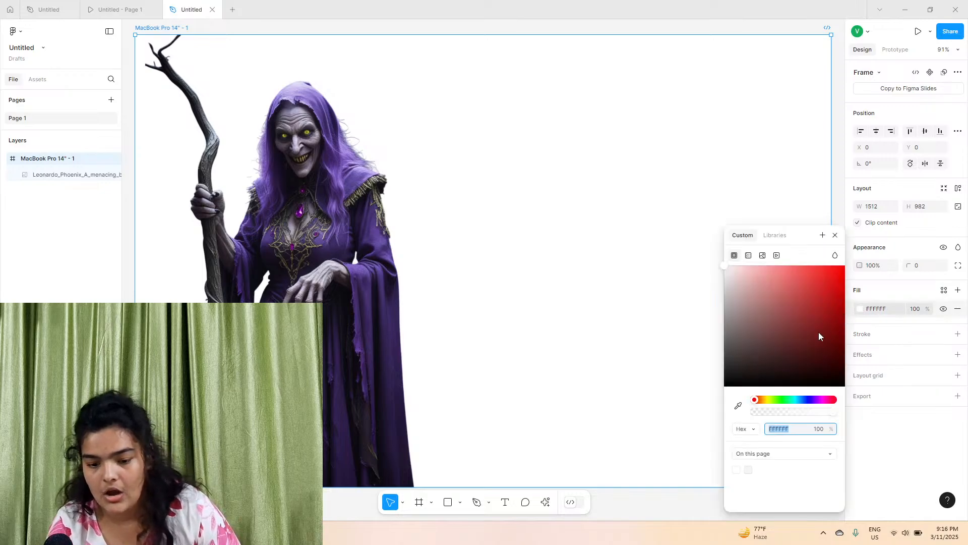
left_click(739, 405)
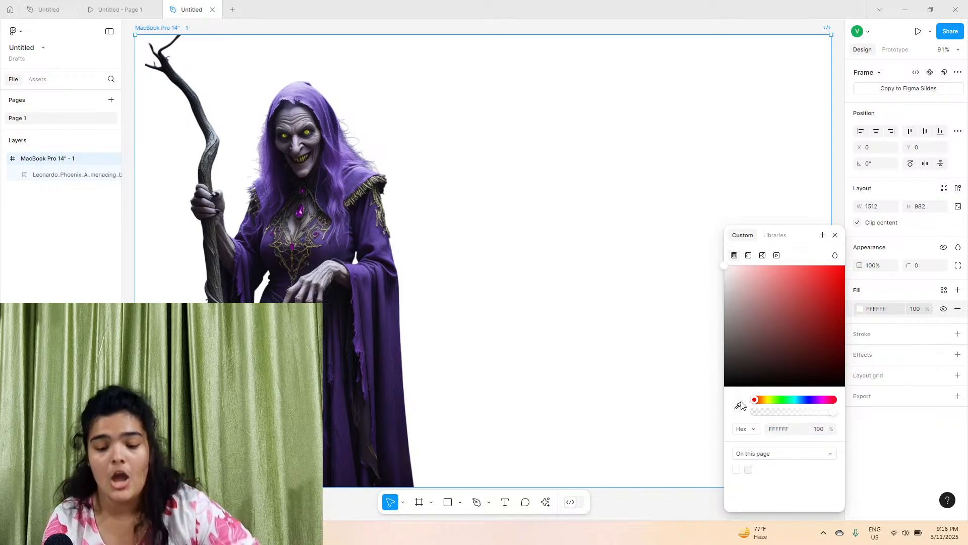
left_click(337, 371)
left_click(337, 370)
left_click(791, 354)
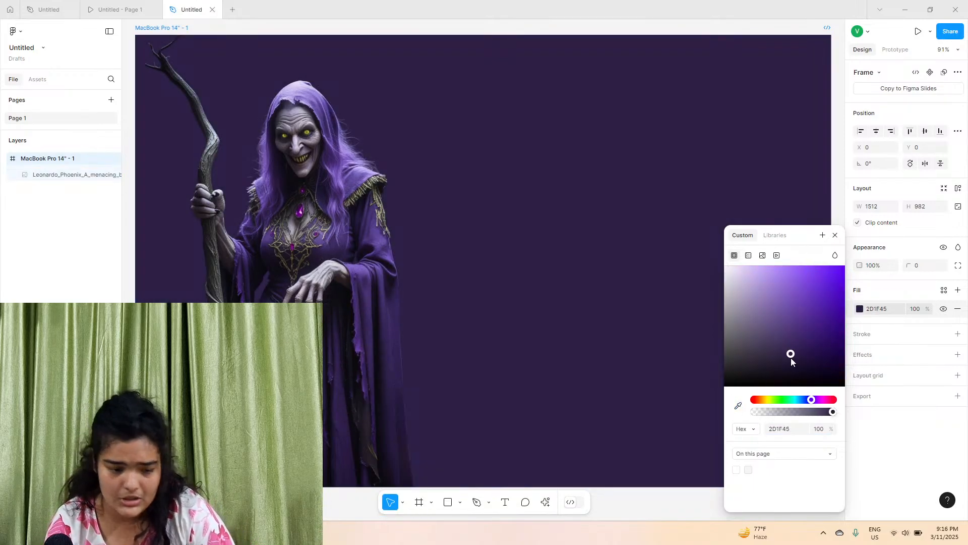
left_click(739, 406)
left_click(338, 352)
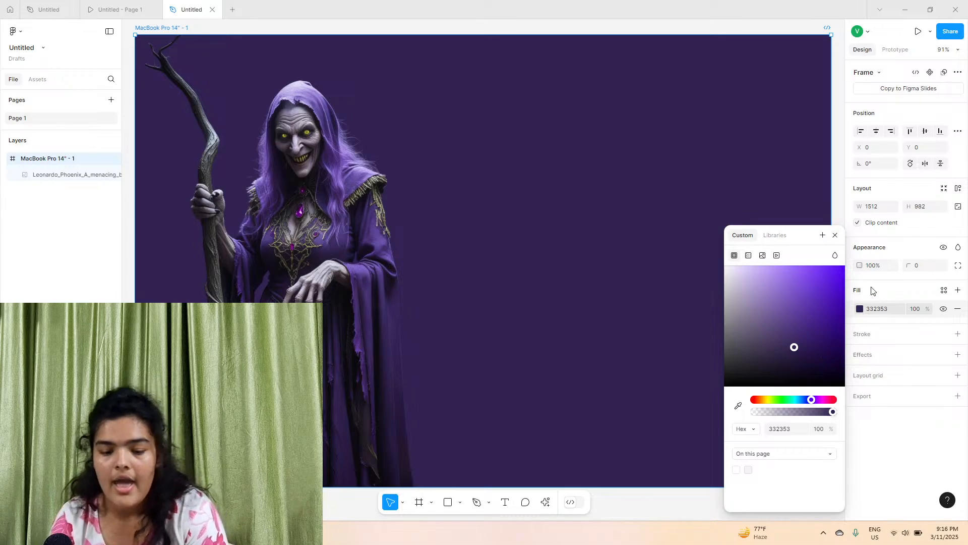
left_click_drag(795, 348, 798, 357)
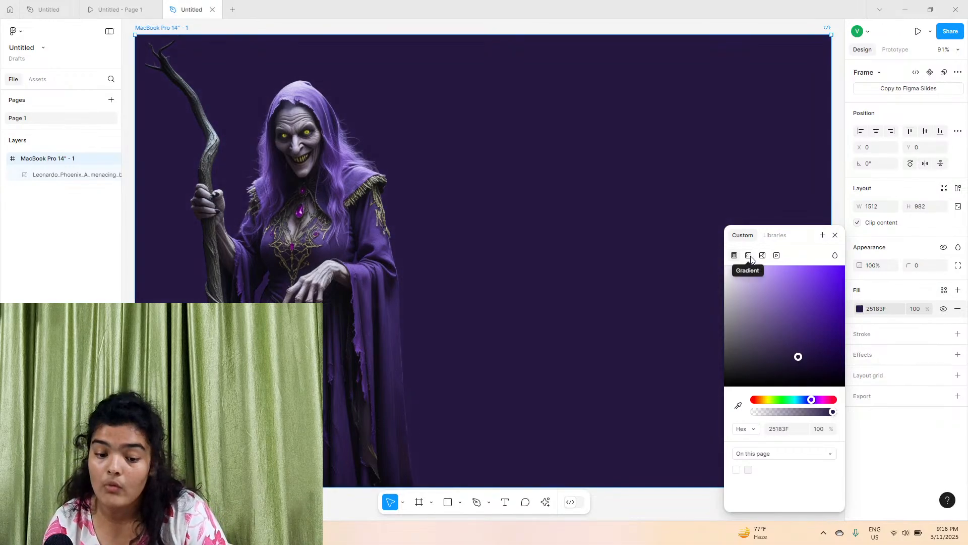
Change the frame's fill to a radial gradient
left_click(749, 256)
left_click(742, 276)
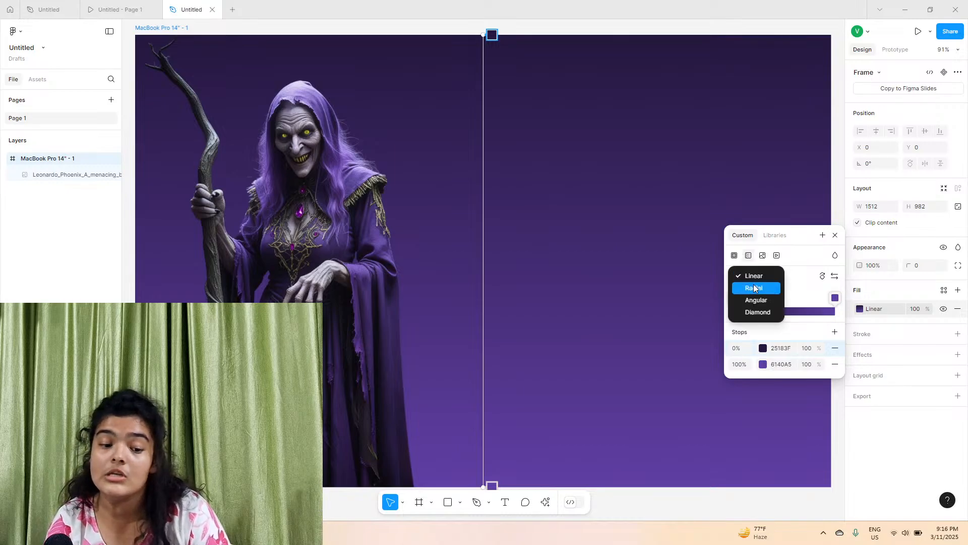
left_click(754, 287)
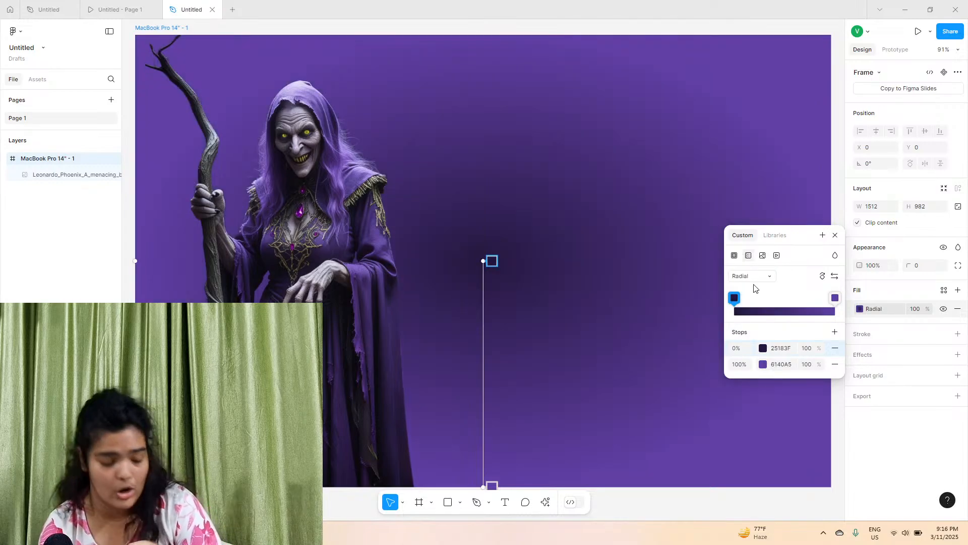
Reposition the radial gradient's centre and radius handles around the witch's torso
left_click_drag(483, 261, 310, 266)
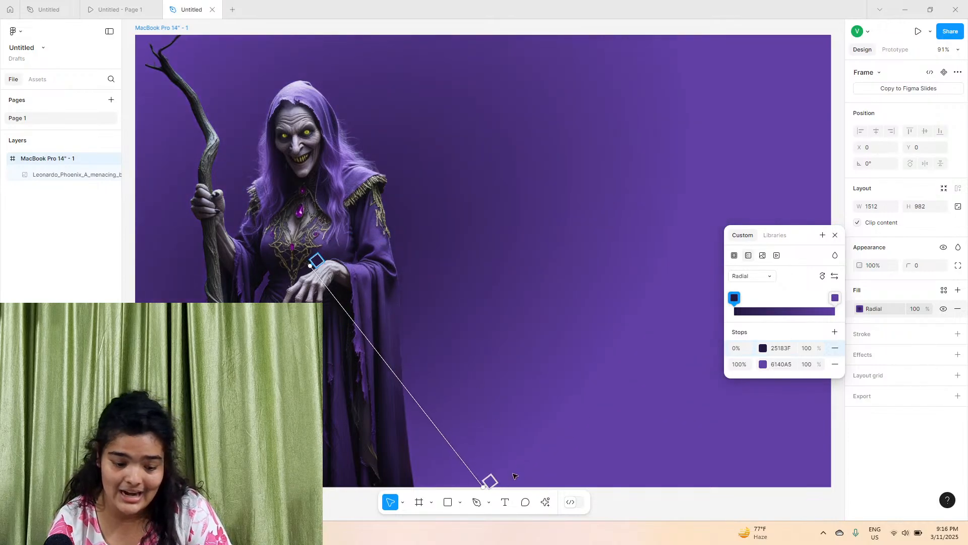
left_click_drag(484, 487, 308, 328)
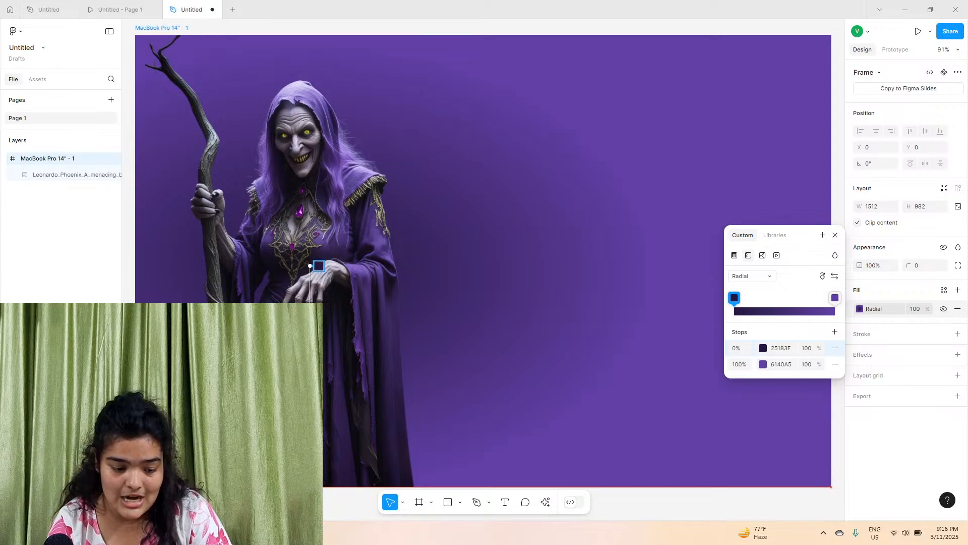
left_click_drag(308, 264, 317, 217)
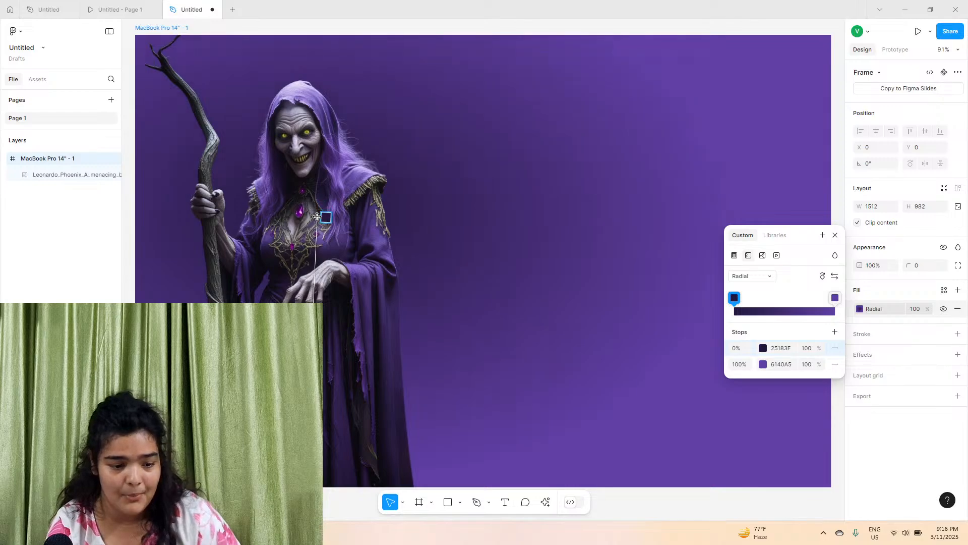
scroll(313, 212, "down", 5)
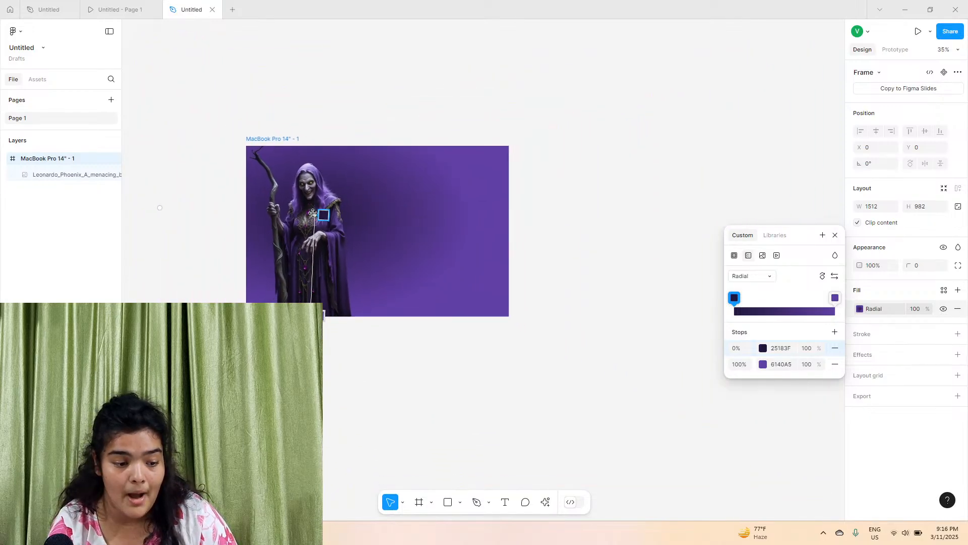
Move the radial gradient's centre handle up to the witch's neck
scroll(243, 218, "left", 2)
scroll(246, 220, "up", 4)
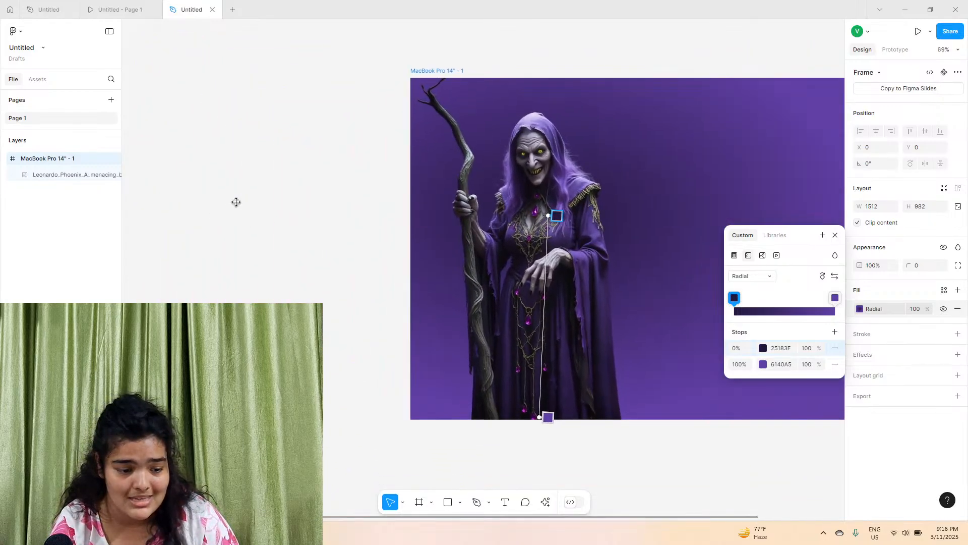
left_click_drag(234, 201, 410, 244)
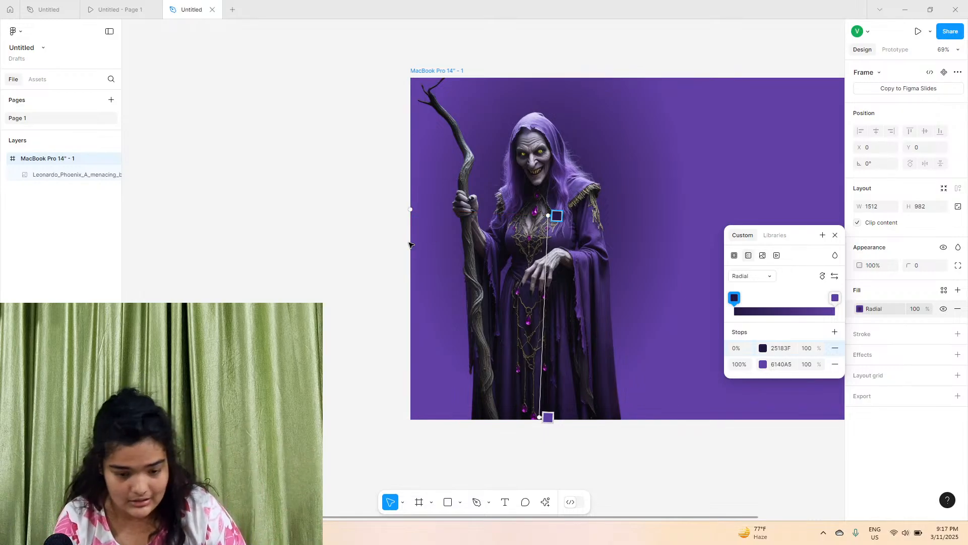
left_click_drag(548, 215, 540, 178)
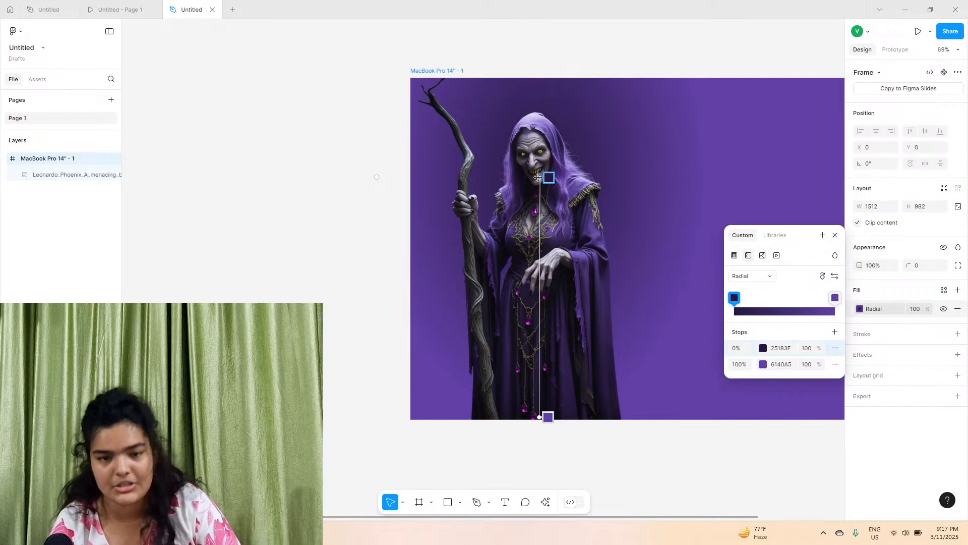
Swap the gradient's two stops so the lighter purple sits at the centre, and nudge the centre slightly down
scroll(549, 177, "up", 3)
scroll(551, 176, "up", 2)
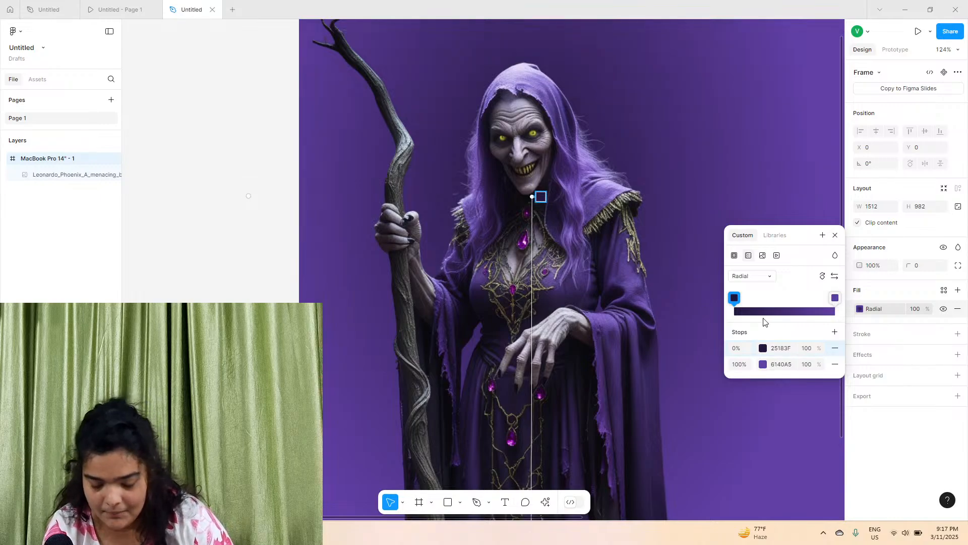
left_click(835, 277)
scroll(540, 196, "down", 5)
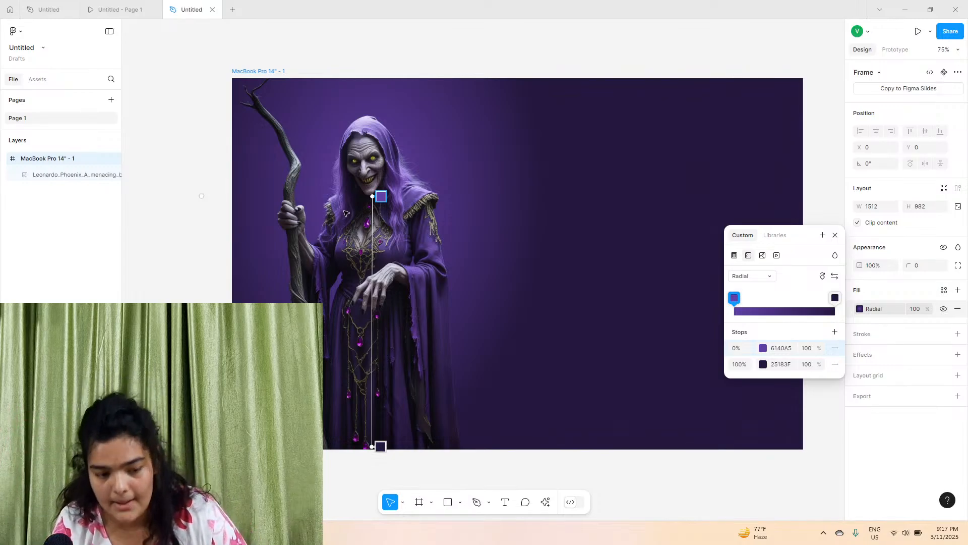
left_click_drag(373, 199, 378, 205)
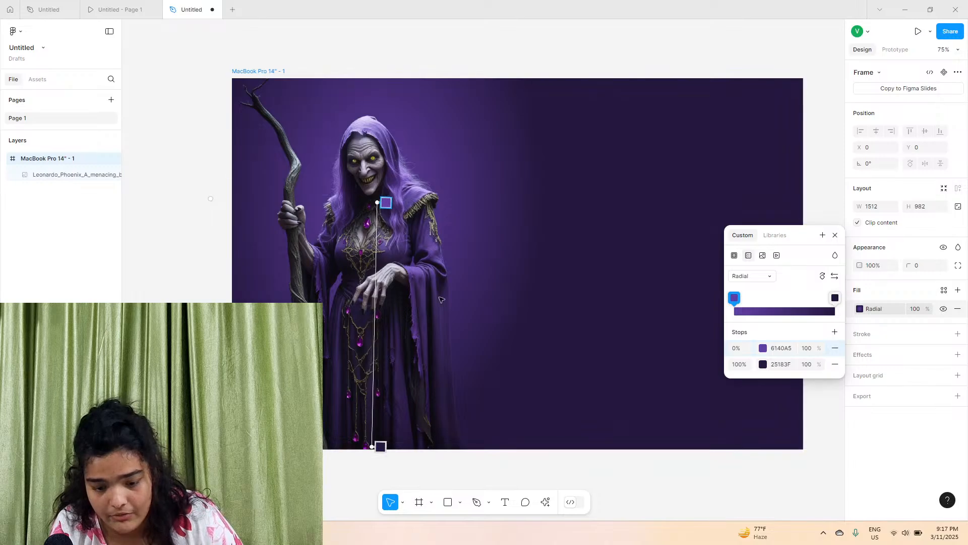
Adjust the gradient stop colours to 502A9E at the centre and 150831 at the outer edge
left_click(763, 349)
left_click_drag(677, 309, 694, 319)
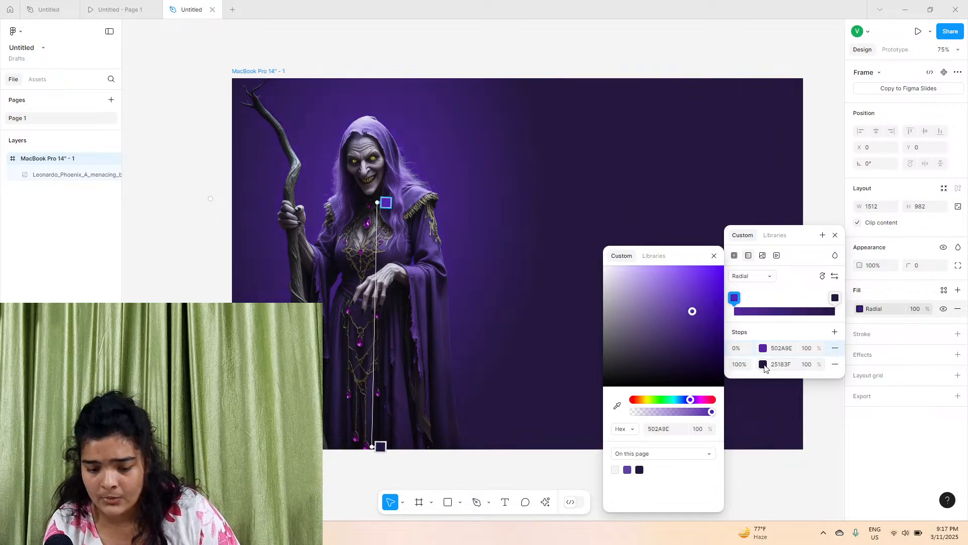
left_click(763, 364)
left_click_drag(679, 356, 705, 364)
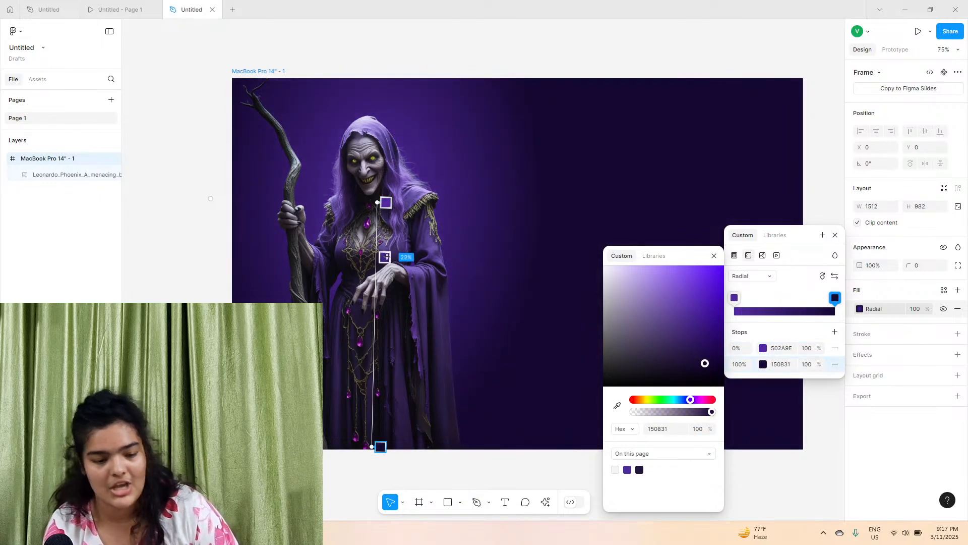
Shift the gradient's centre stop to 7% along the gradient line
left_click(385, 203)
mouse_move(381, 203)
left_mouse_down()
mouse_move(384, 320)
mouse_move(404, 241)
mouse_move(396, 426)
mouse_move(398, 219)
mouse_move(371, 201)
left_mouse_up()
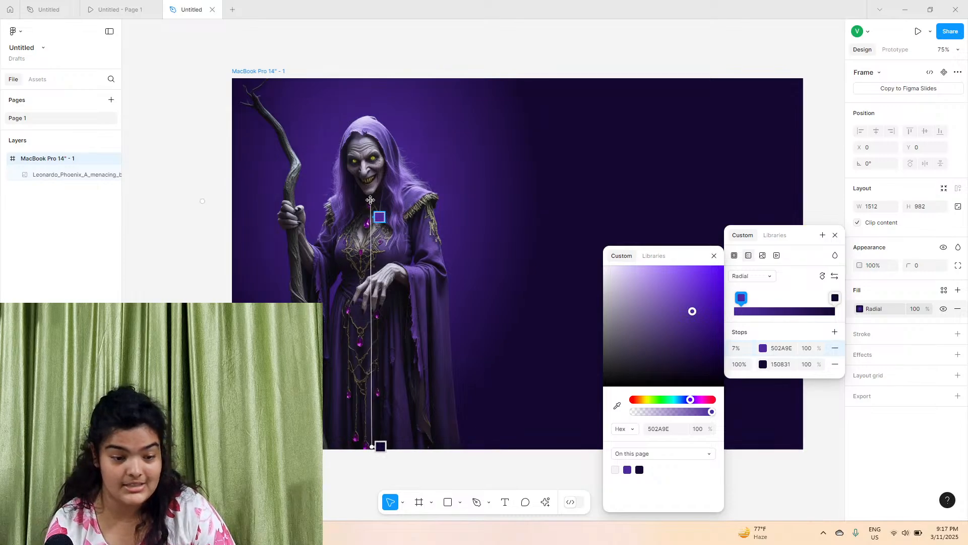
scroll(318, 136, "up", 10)
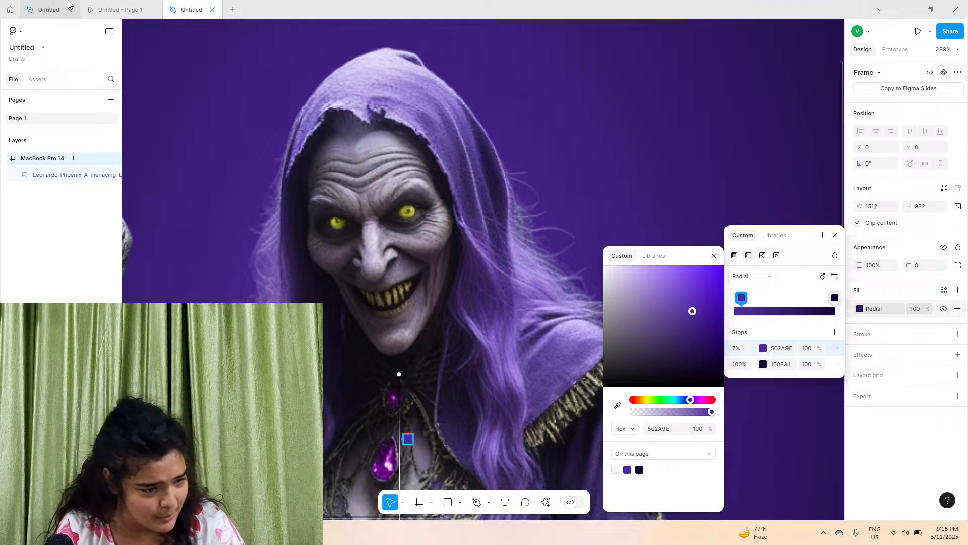
Compare the new frame with the original Amaris Vexa design, inspecting its witch thumbnail images
left_click(103, 9)
left_click(49, 10)
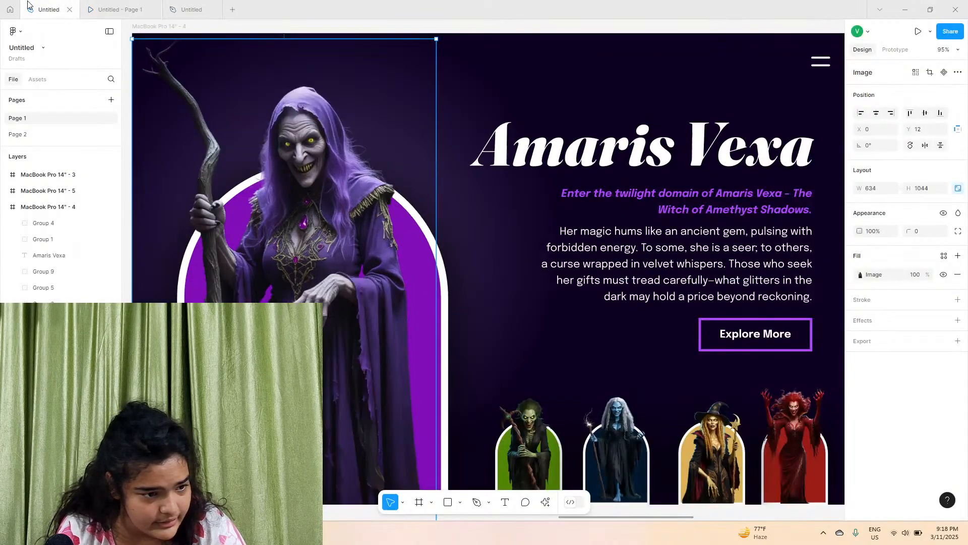
left_click(199, 9)
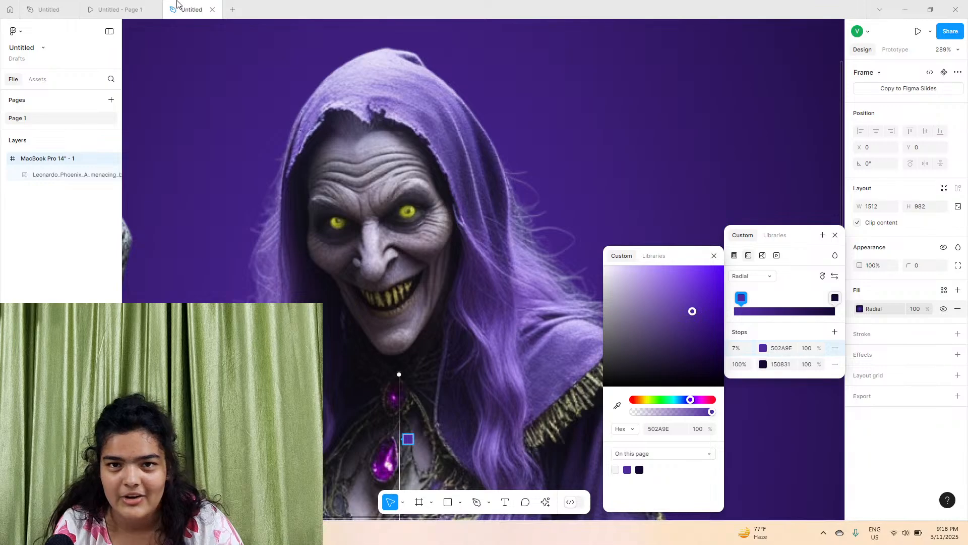
left_click(114, 8)
left_click(51, 9)
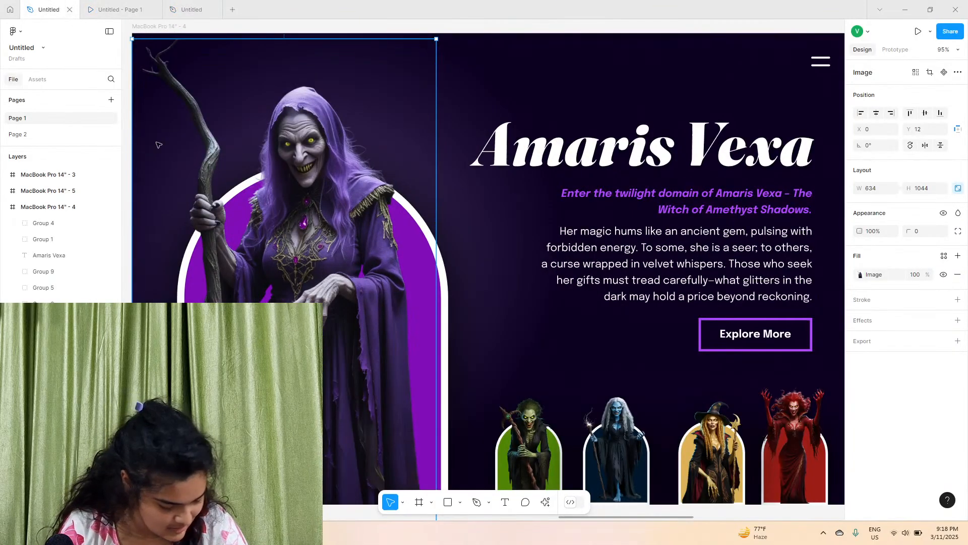
scroll(310, 269, "down", 5)
left_click(391, 338, "shift")
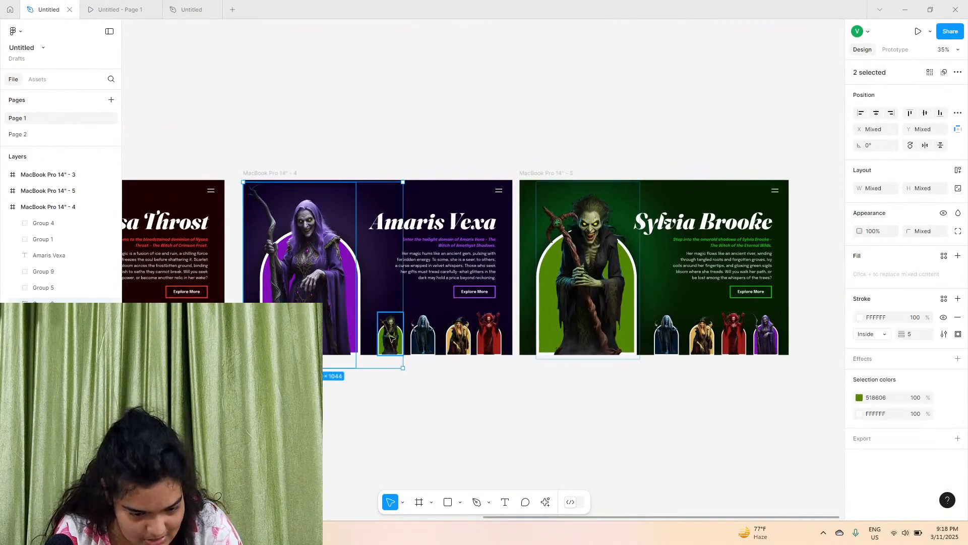
double_click(391, 338)
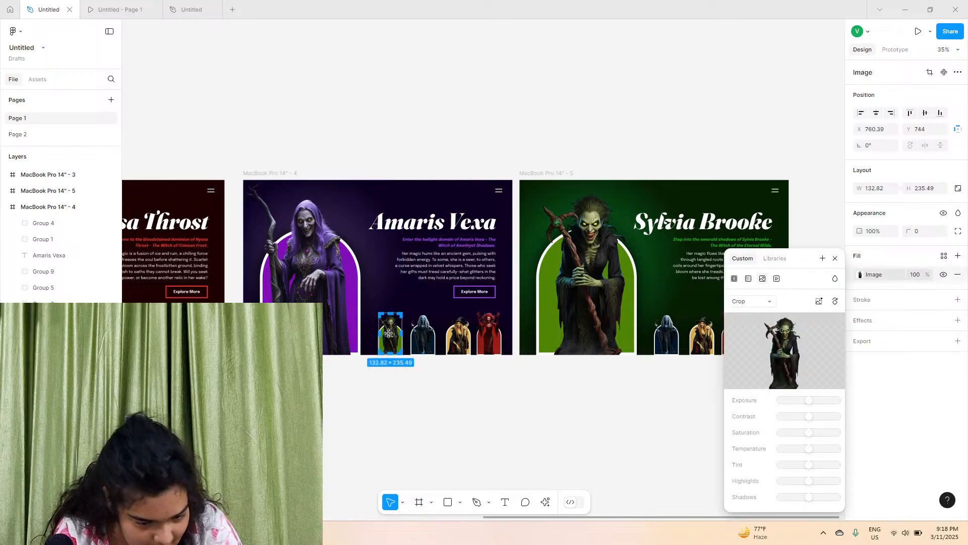
left_click(391, 413)
left_click(423, 336)
left_click(396, 334, "shift")
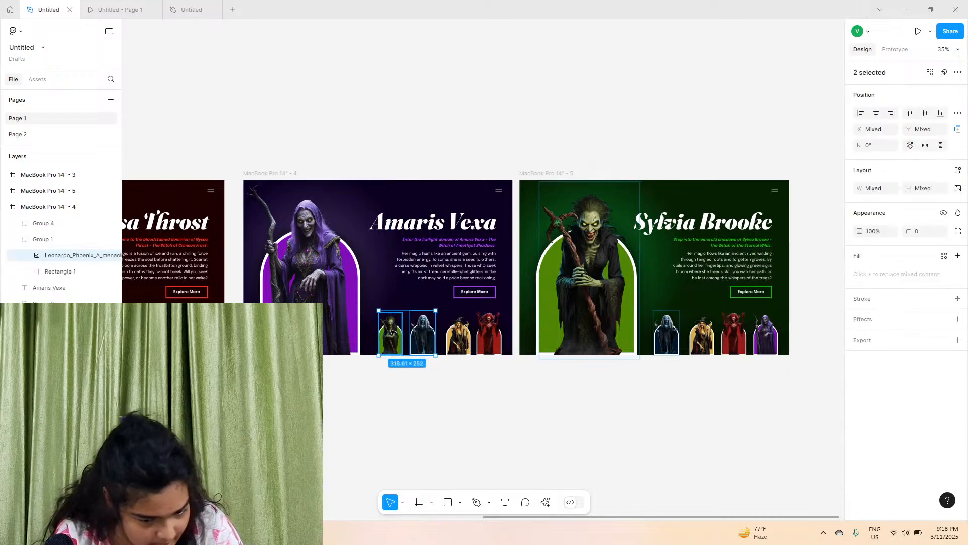
left_click(457, 336, "shift")
left_click(488, 333, "shift")
left_click(313, 267, "shift")
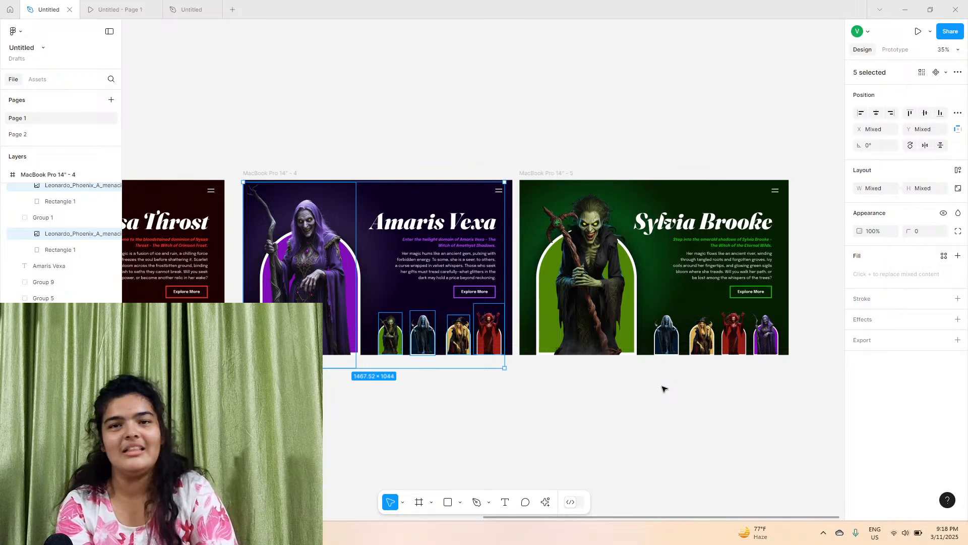
left_click(579, 427)
Review the new frame's gradient background against the Amaris Vexa prototype view
left_click(183, 4)
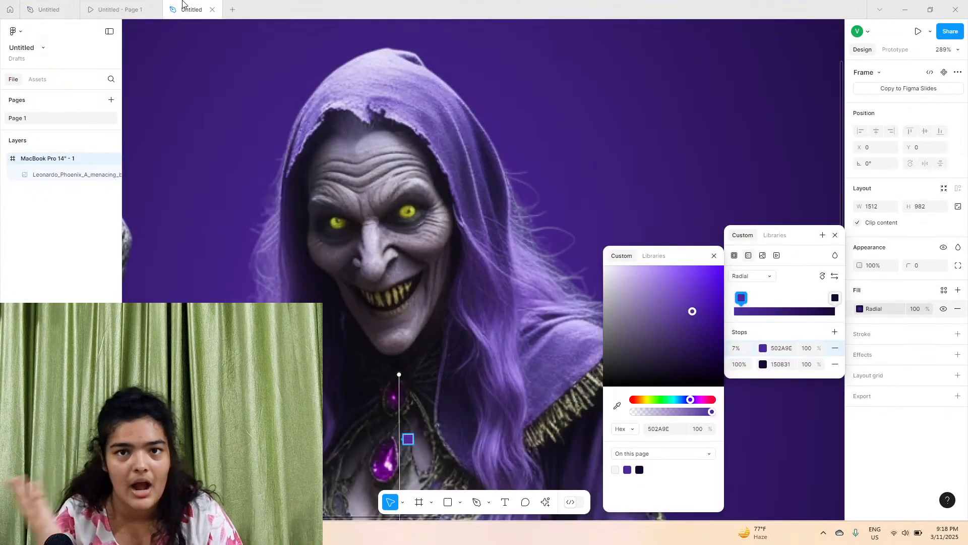
left_click(512, 123)
scroll(513, 123, "down", 5)
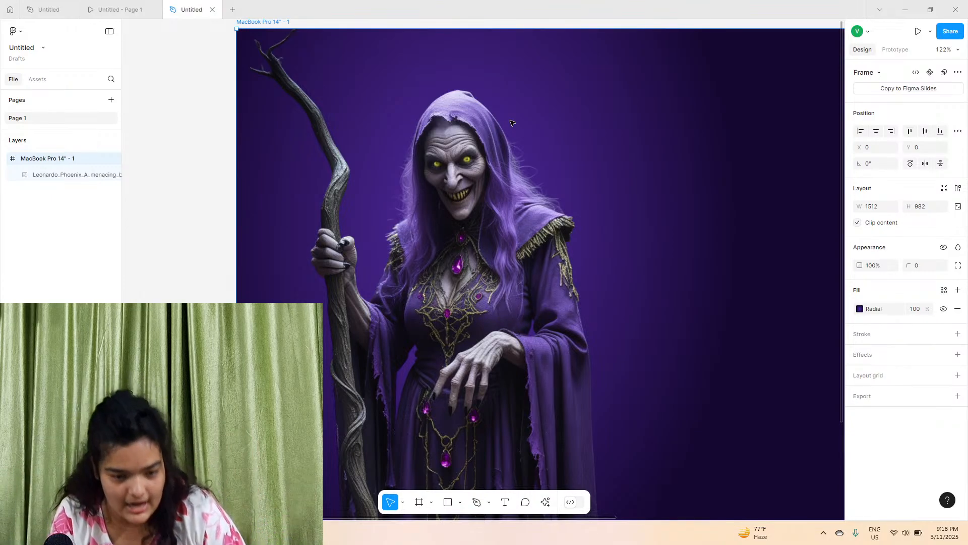
scroll(512, 123, "down", 5)
scroll(512, 123, "down", 1)
scroll(528, 171, "up", 3)
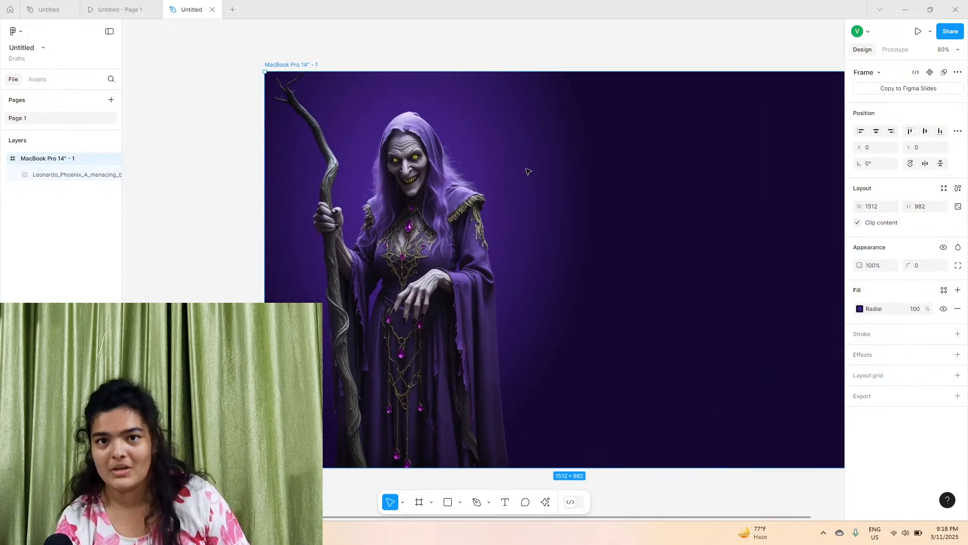
left_click(118, 9)
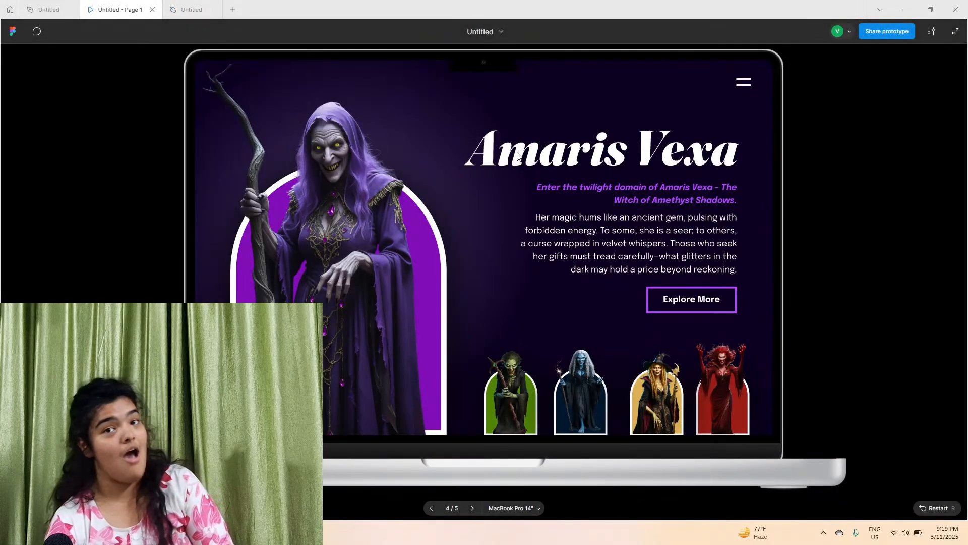
left_click(71, 4)
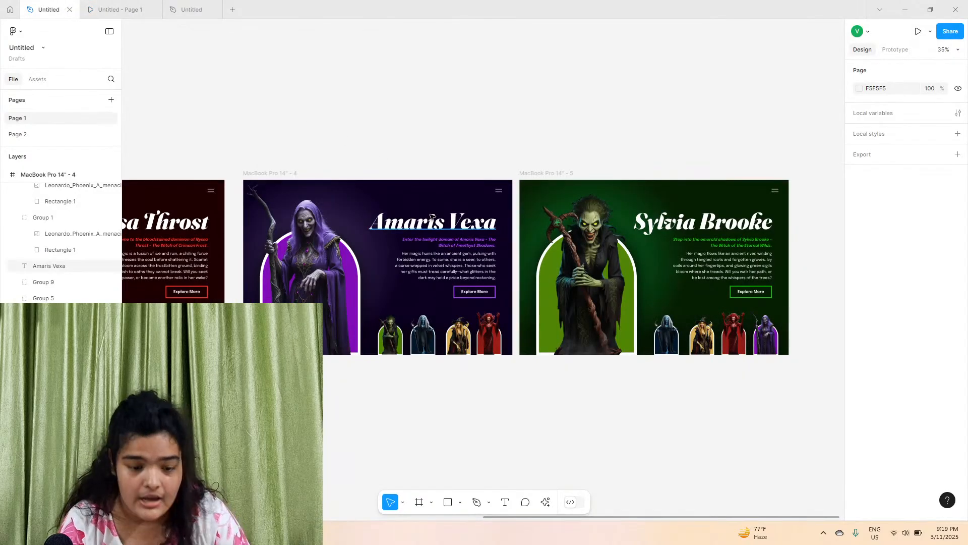
left_click(431, 213)
double_click(432, 213)
scroll(436, 222, "up", 5)
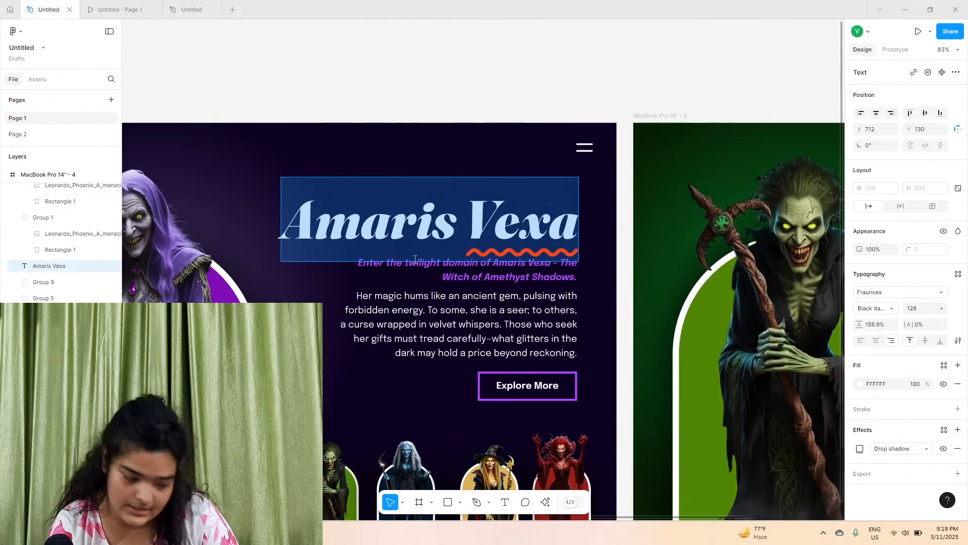
left_click(192, 9)
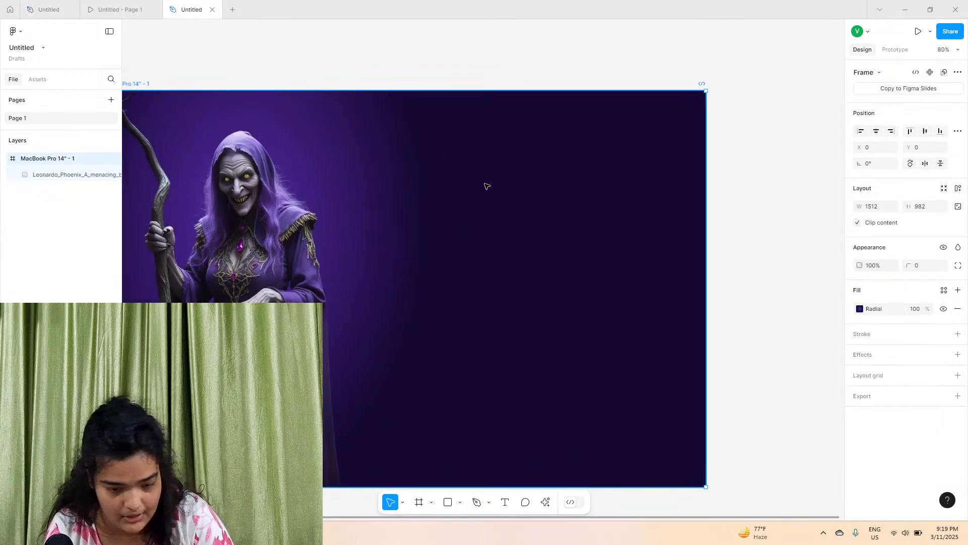
key("ctrl+v")
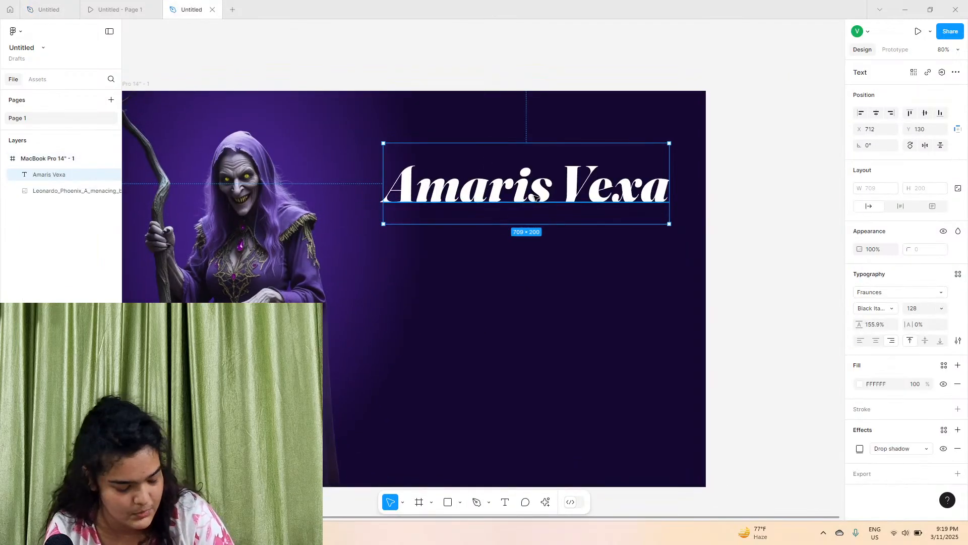
key("Delete")
Start a text box to the right of the witch and set its font to Inter
key("t")
left_click(433, 202)
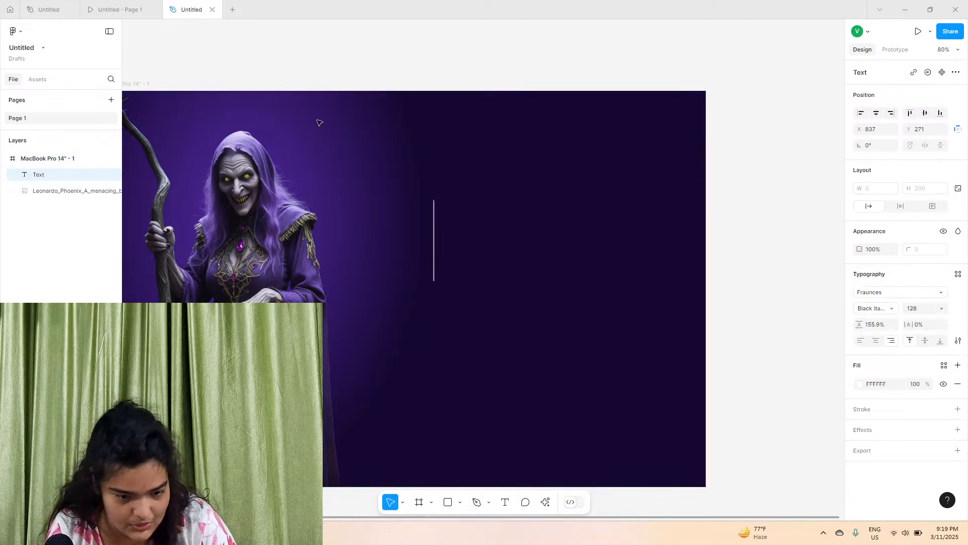
left_click(116, 9)
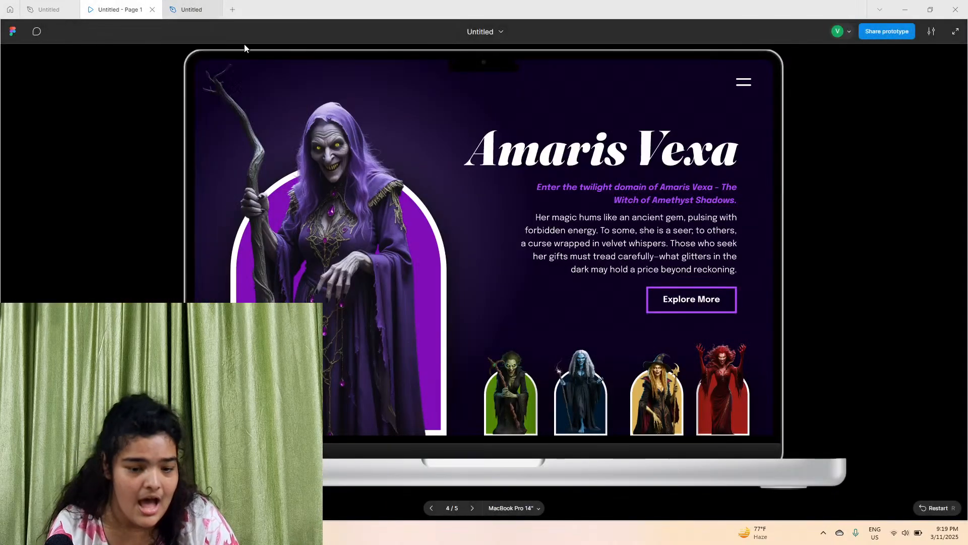
left_click(167, 7)
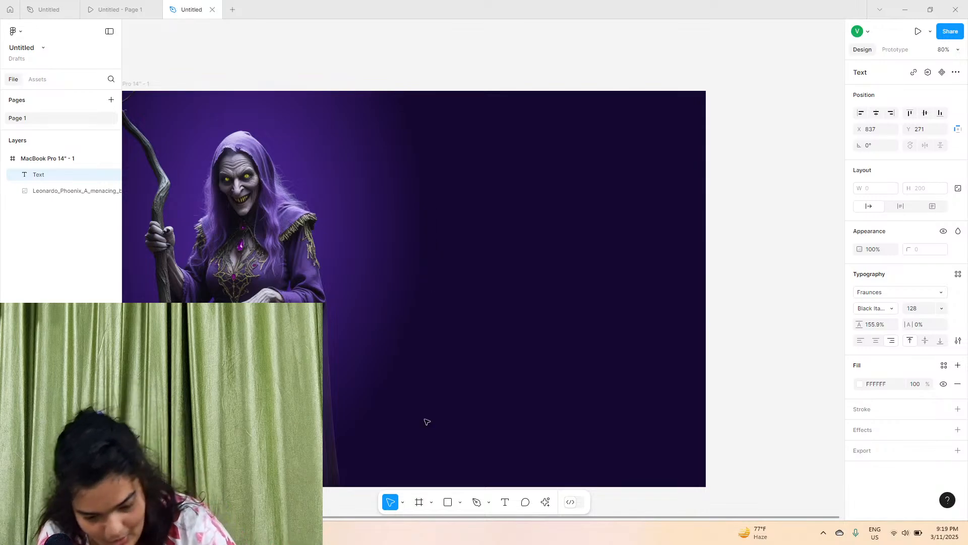
left_click(918, 293)
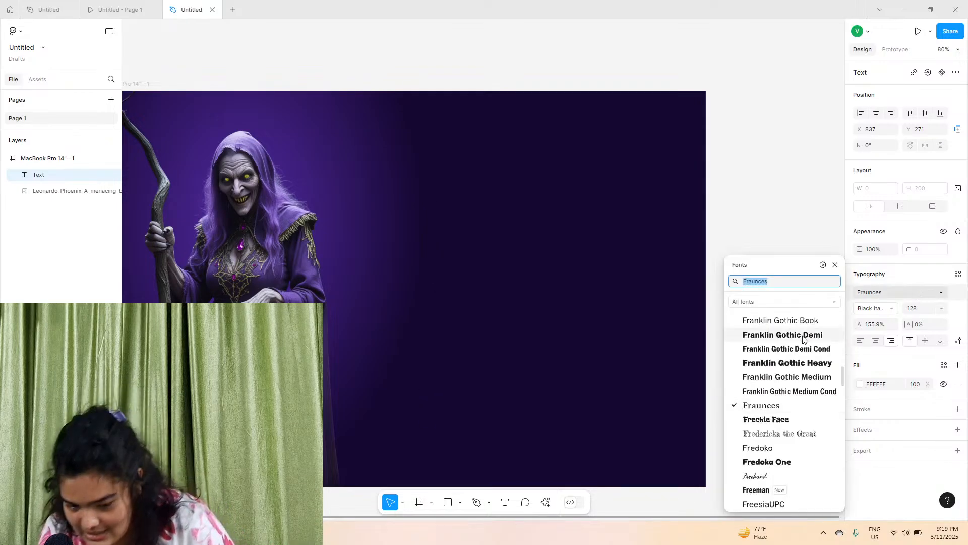
type("inte4r")
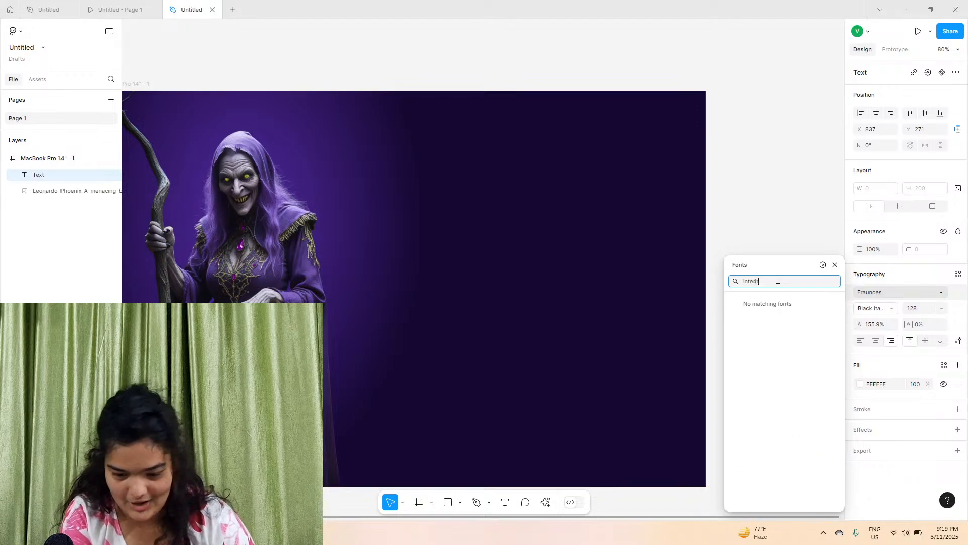
key("BackSpace")
key("BackSpace")
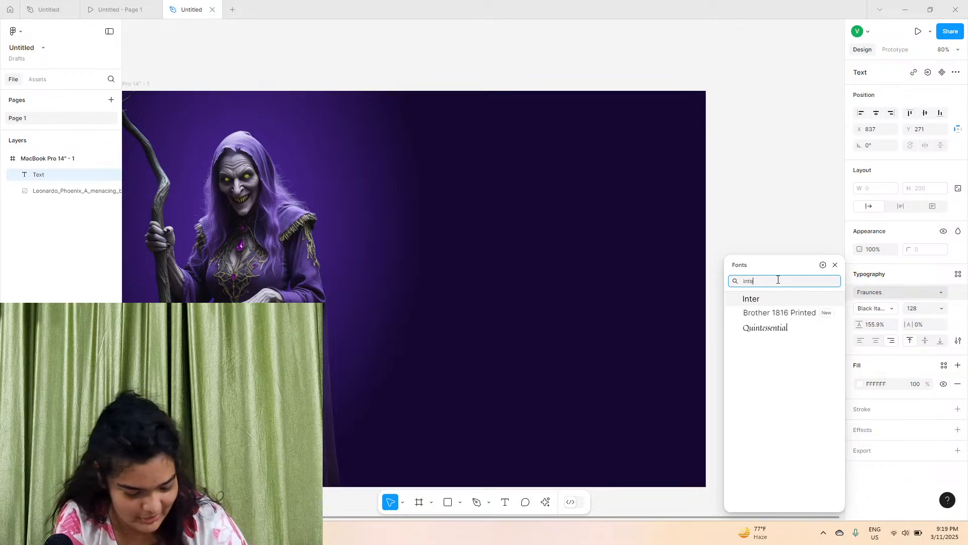
key("Return")
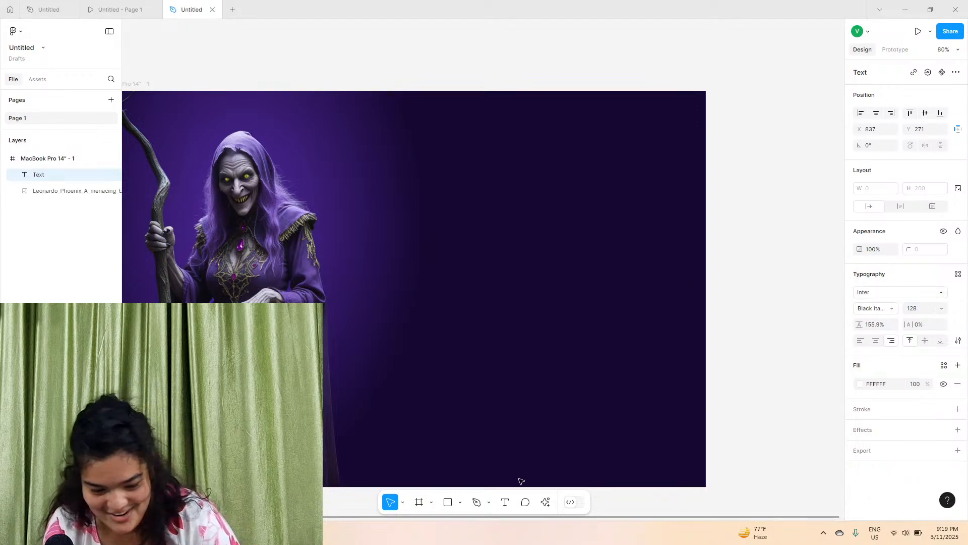
Enter placeholder text sdfsdf and move it further right at about the frame's vertical third
type("sdf")
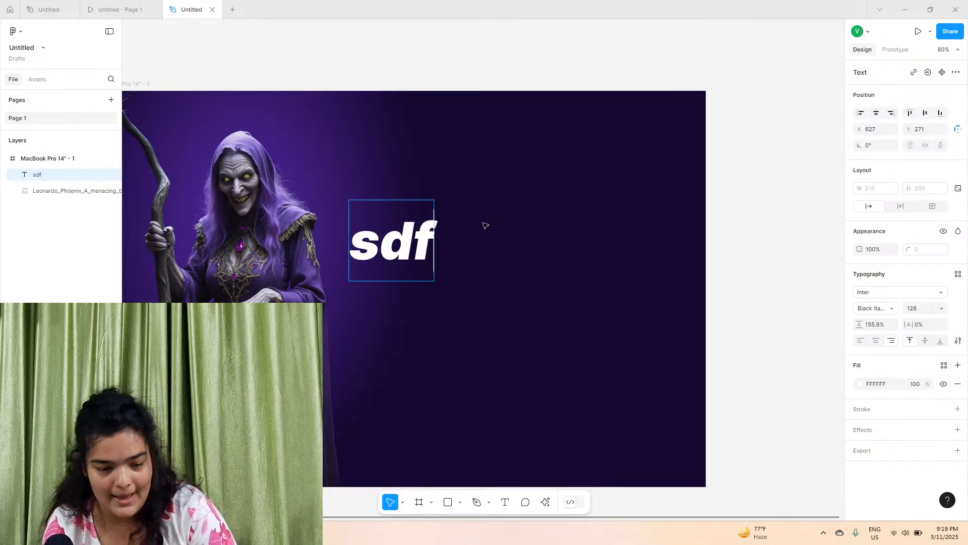
type("sdf")
key("Escape")
left_click_drag(372, 256, 569, 277)
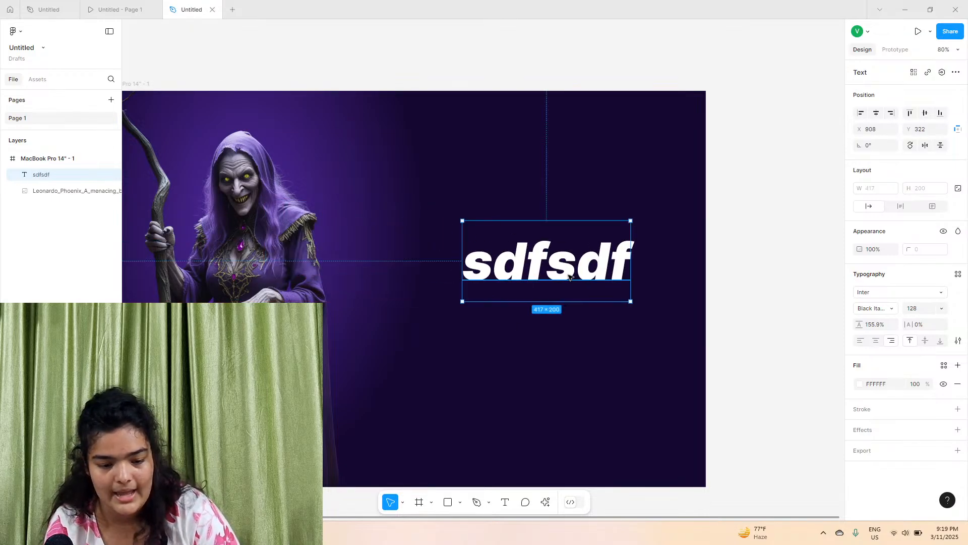
double_click(569, 277)
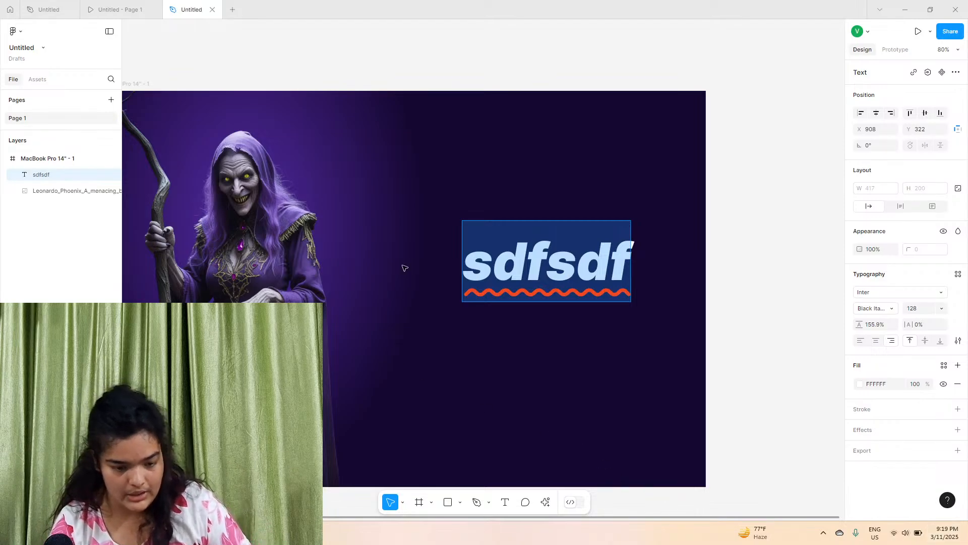
Move the placeholder text up to about Y 231, beside the witch's shoulders
key("Escape")
scroll(412, 212, "left", 2)
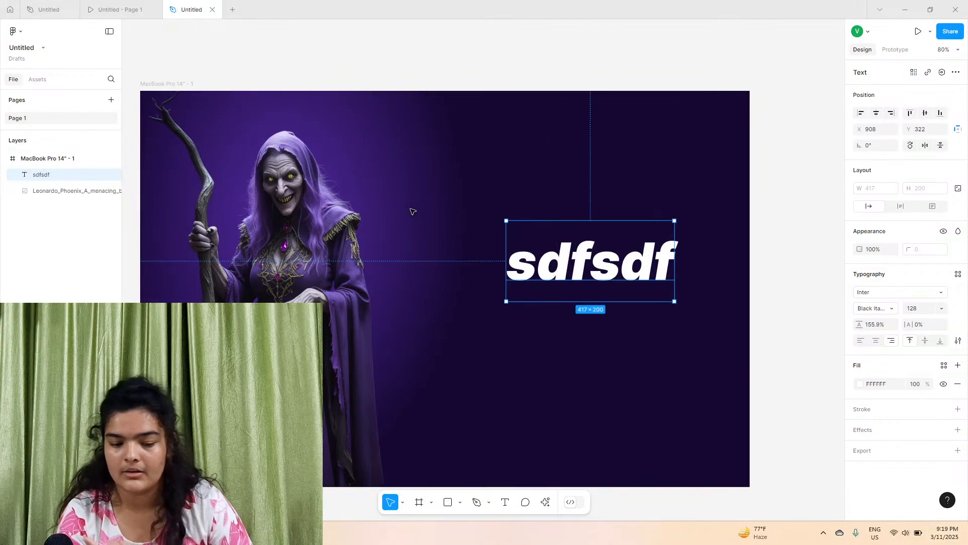
left_click_drag(607, 288, 547, 251)
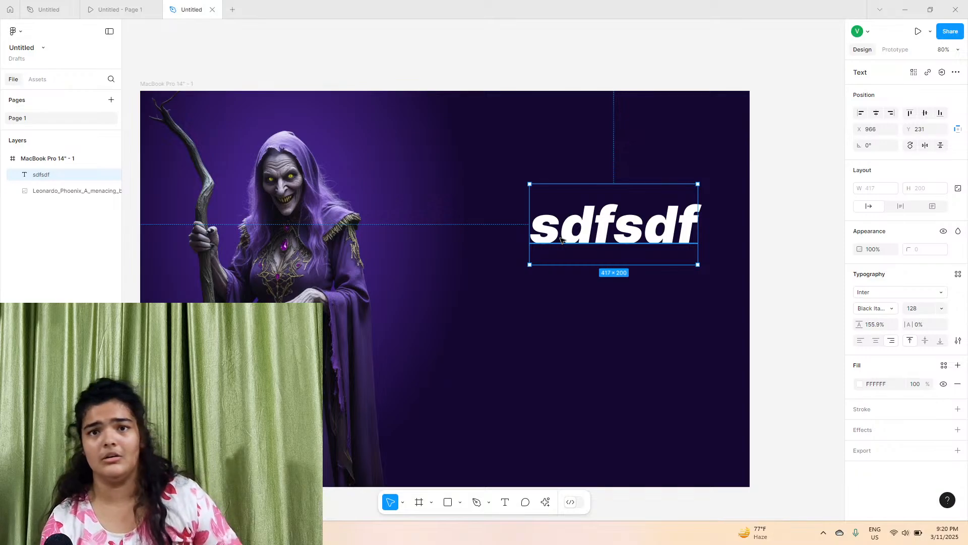
scroll(562, 241, "left", 2)
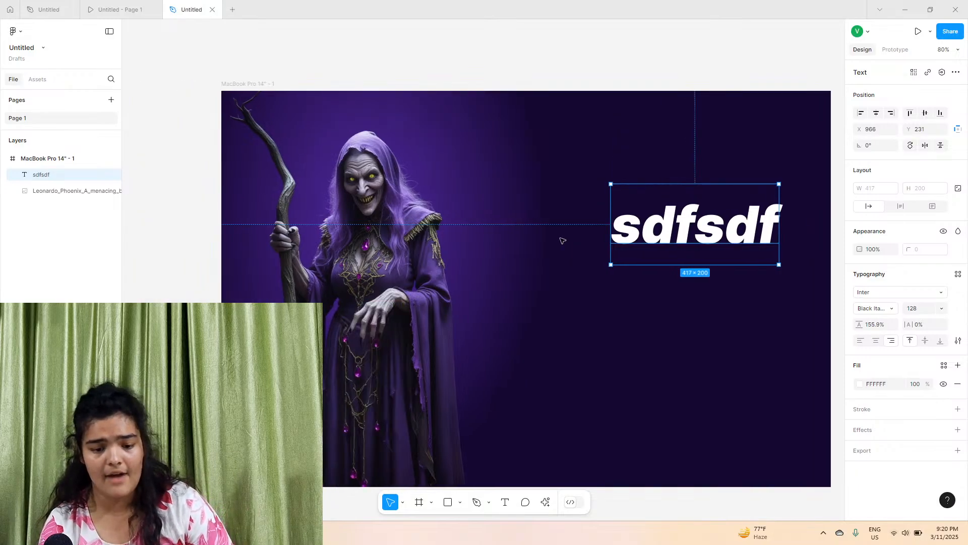
scroll(562, 241, "right", 1)
scroll(563, 240, "down", 1)
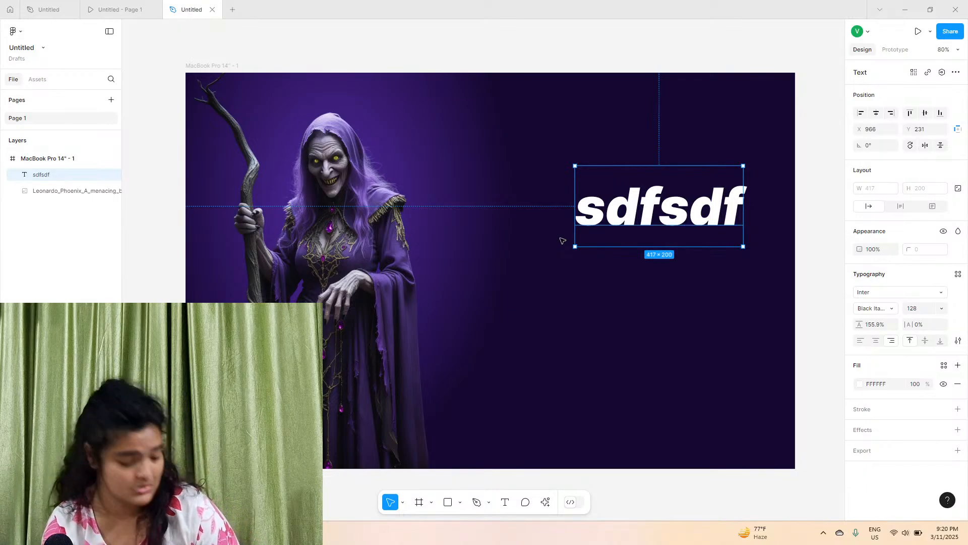
scroll(574, 235, "up", 5)
scroll(575, 252, "down", 5)
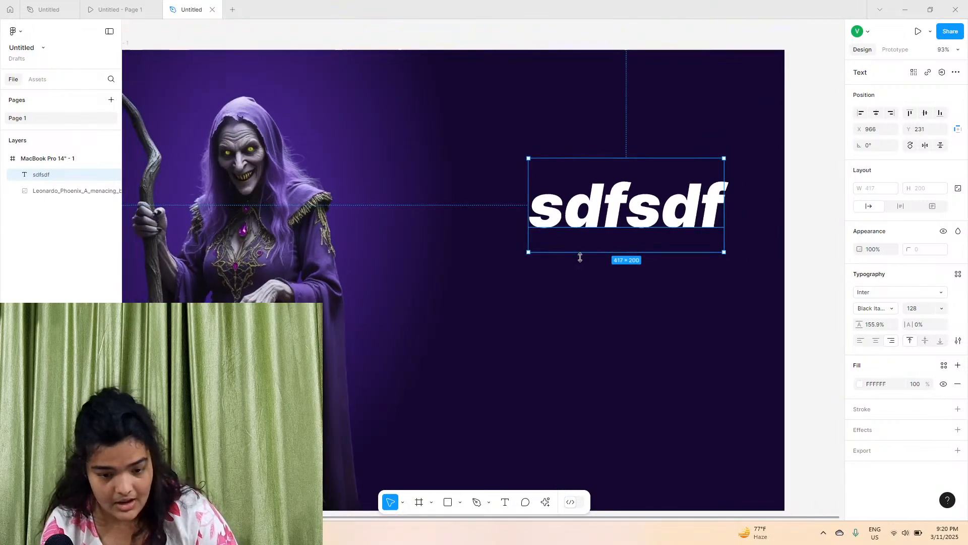
left_click(135, 3)
left_click(191, 9)
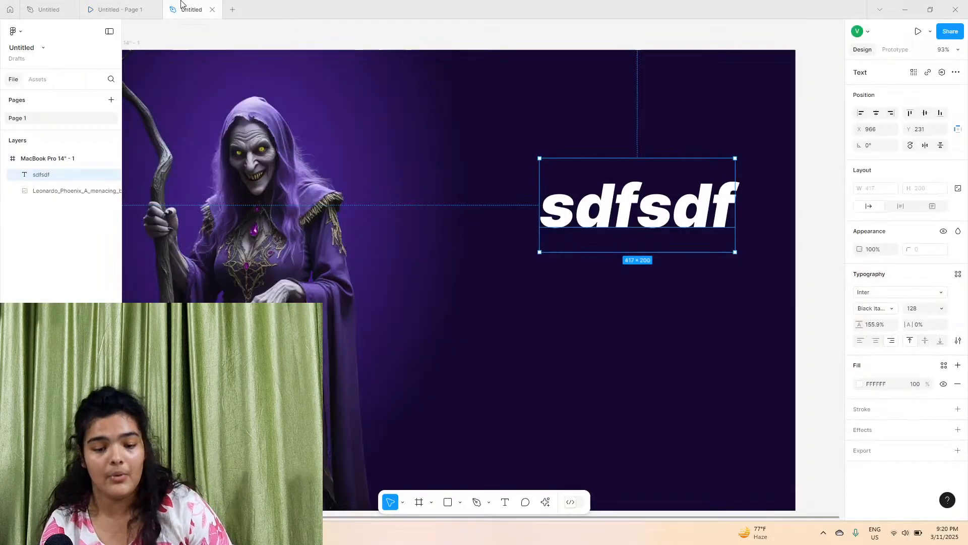
Replace the placeholder text with the title Amaris Vexa
double_click(590, 202)
type("Amar")
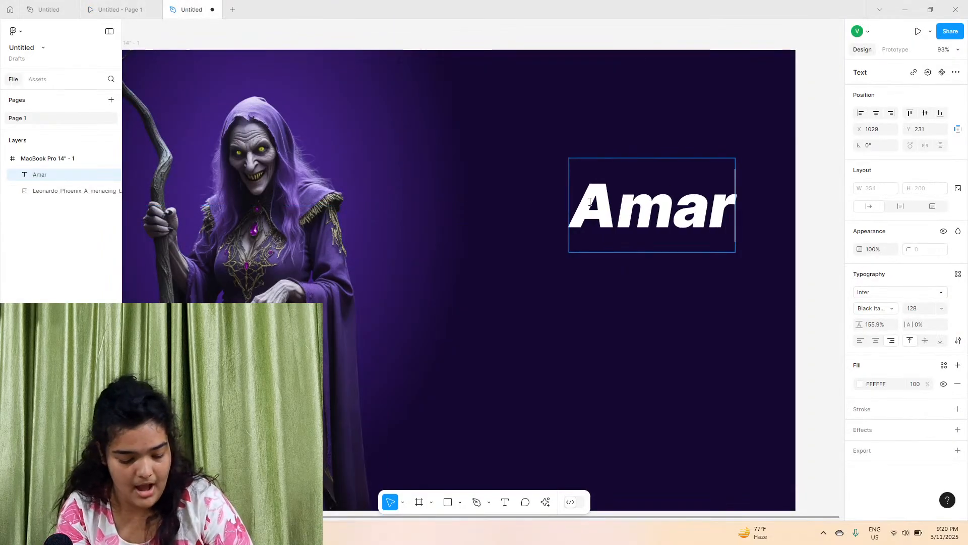
type("is Vexa")
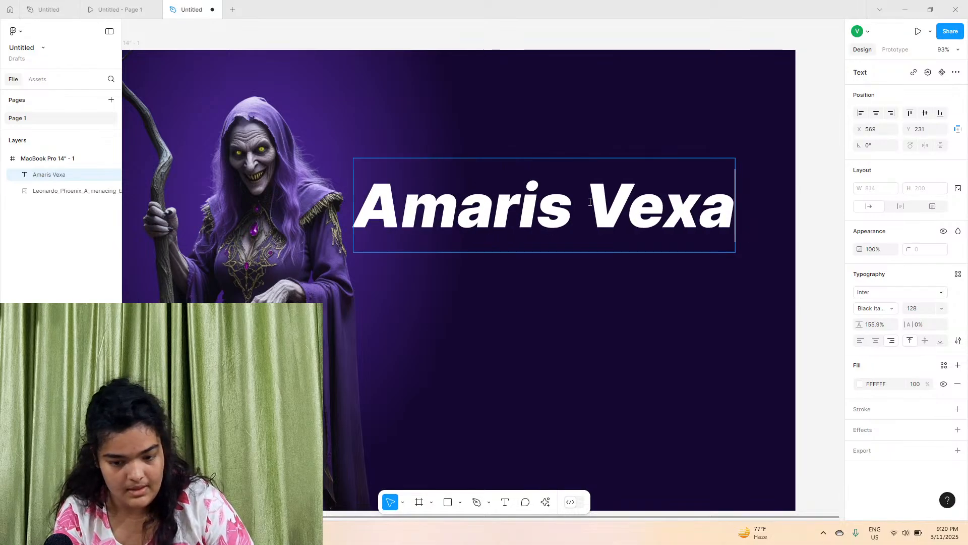
key("Escape")
Set the title's font to Fraunces Black Italic and move it up to about Y 180
left_click(898, 293)
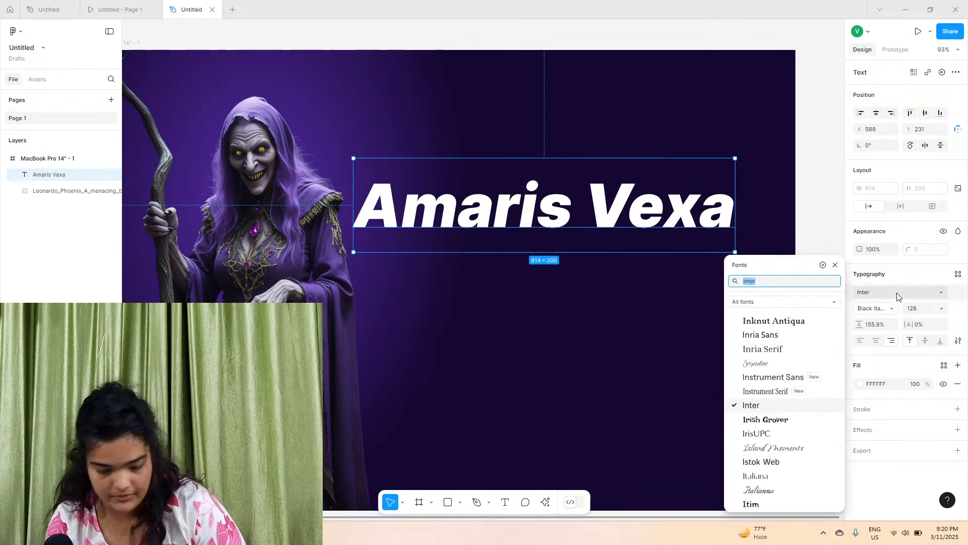
type("fraun")
key("Return")
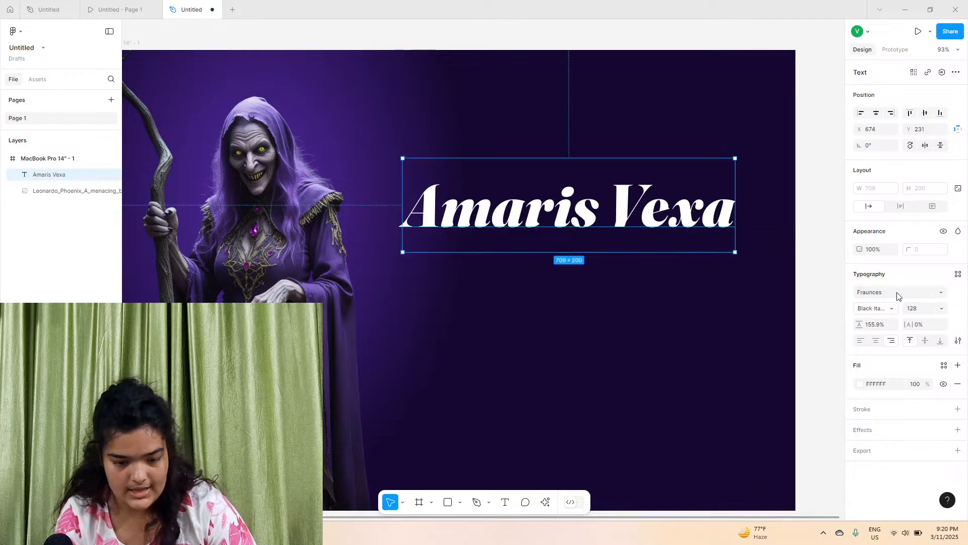
left_click(877, 307)
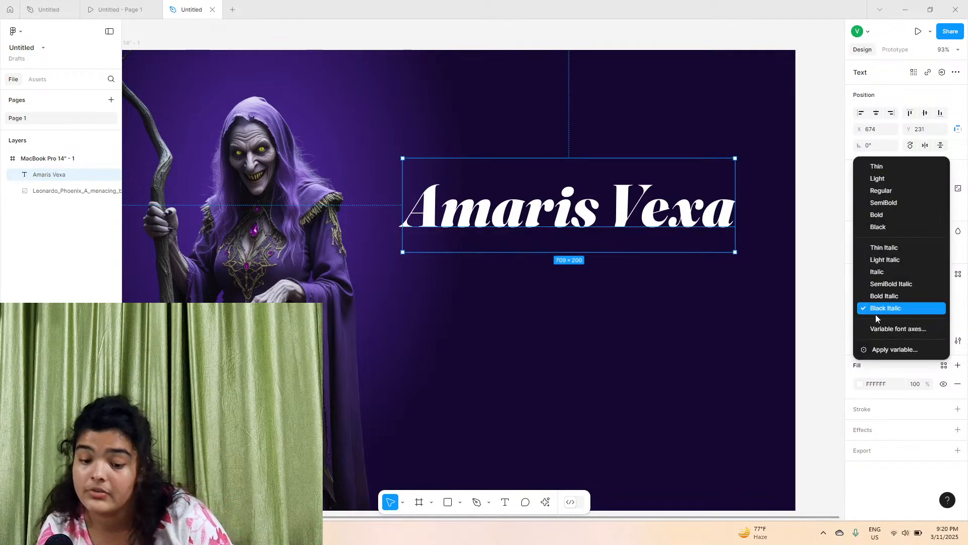
left_click(879, 308)
left_click_drag(629, 232, 648, 203)
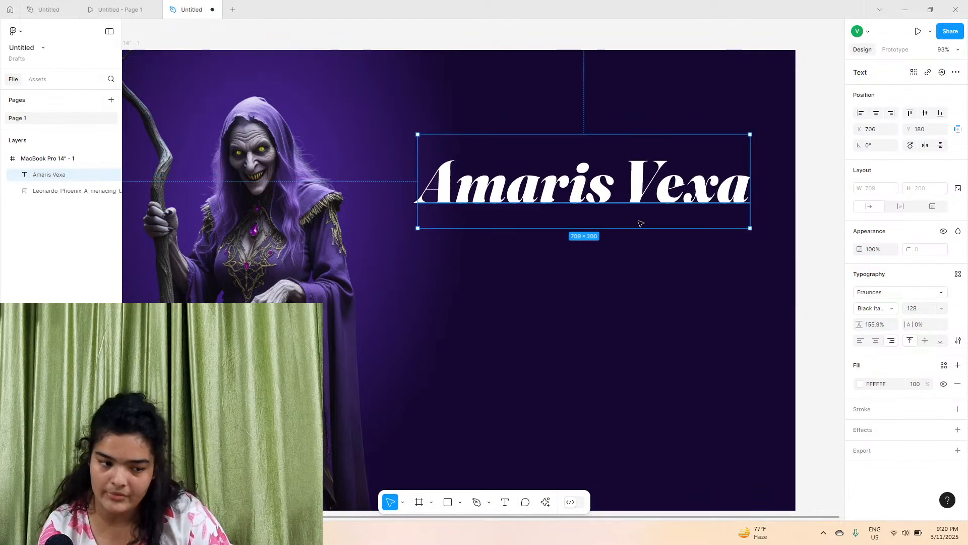
Draw a rectangle about 486 × 736 over the witch and move it below the witch image layer
scroll(598, 349, "left", 2)
scroll(599, 349, "down", 2)
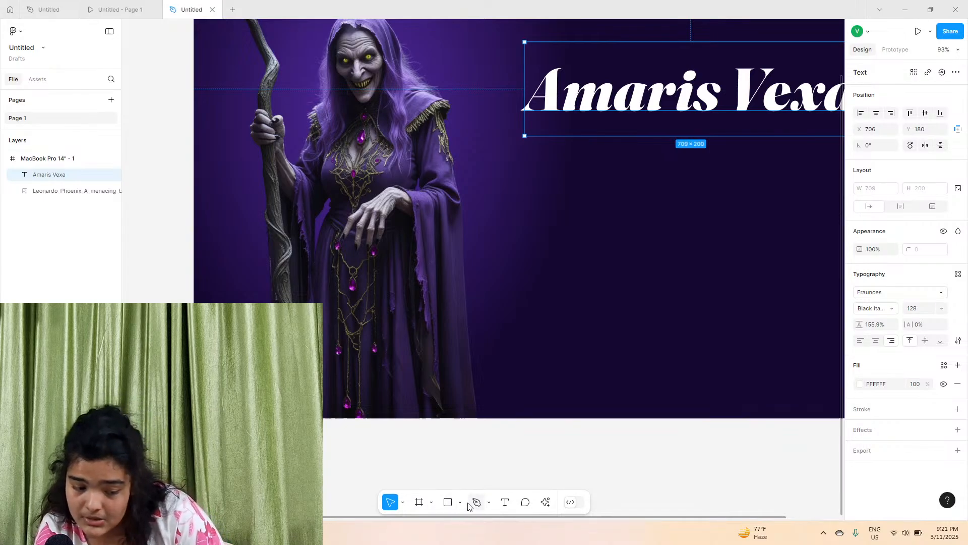
left_click(449, 502)
left_click_drag(247, 73, 475, 419)
scroll(353, 272, "up", 2)
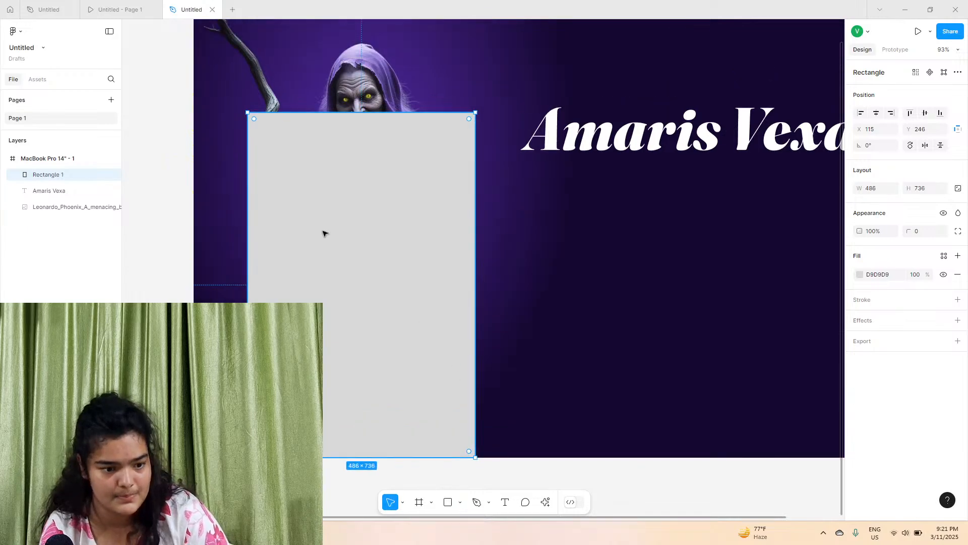
left_click_drag(46, 174, 42, 215)
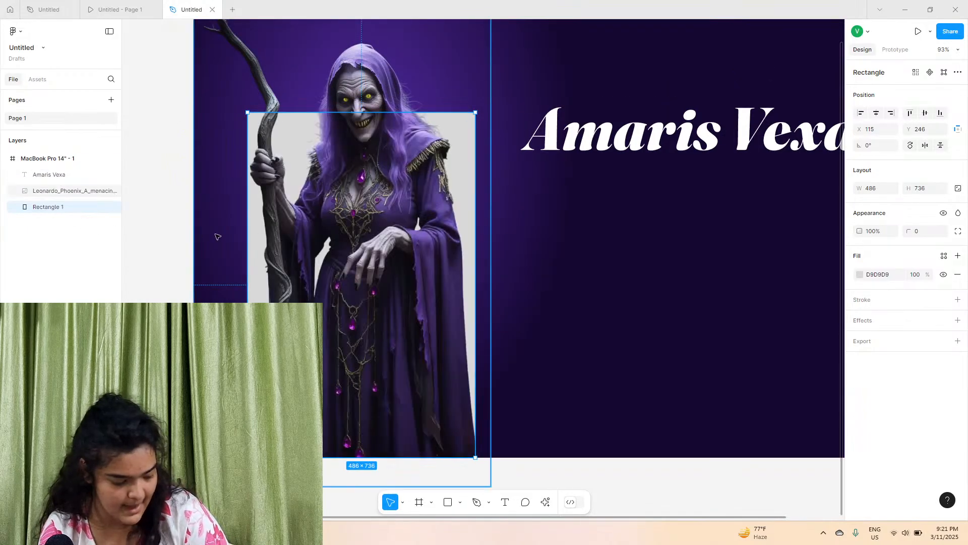
Round the rectangle's top corners to a radius of 276 to form an arch
double_click(464, 147)
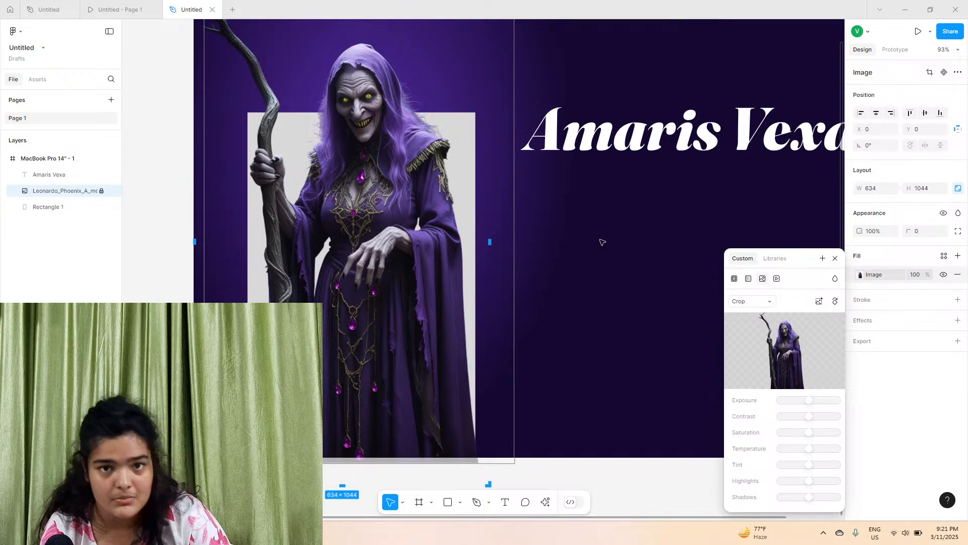
left_click(249, 167)
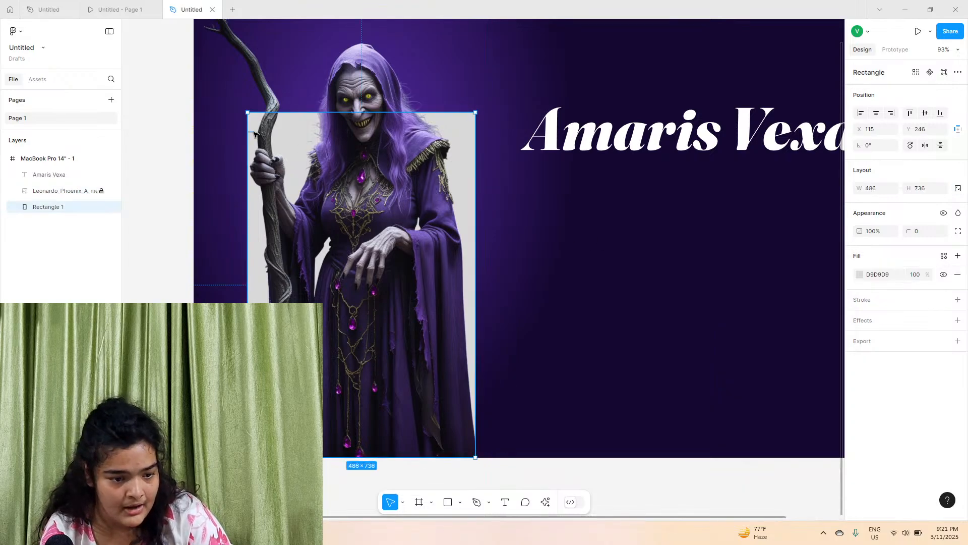
double_click(254, 134)
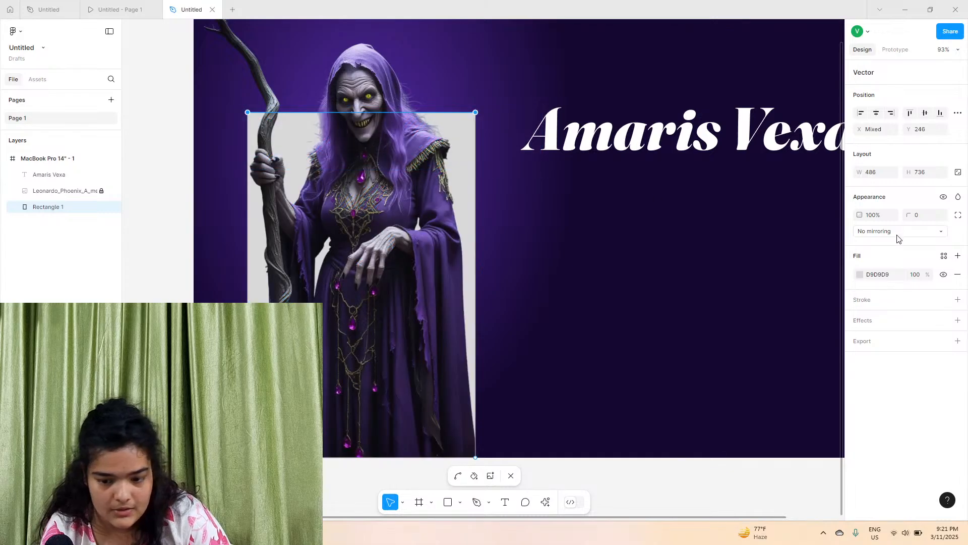
left_click_drag(908, 211, 928, 274)
left_click_drag(393, 232, 616, 190)
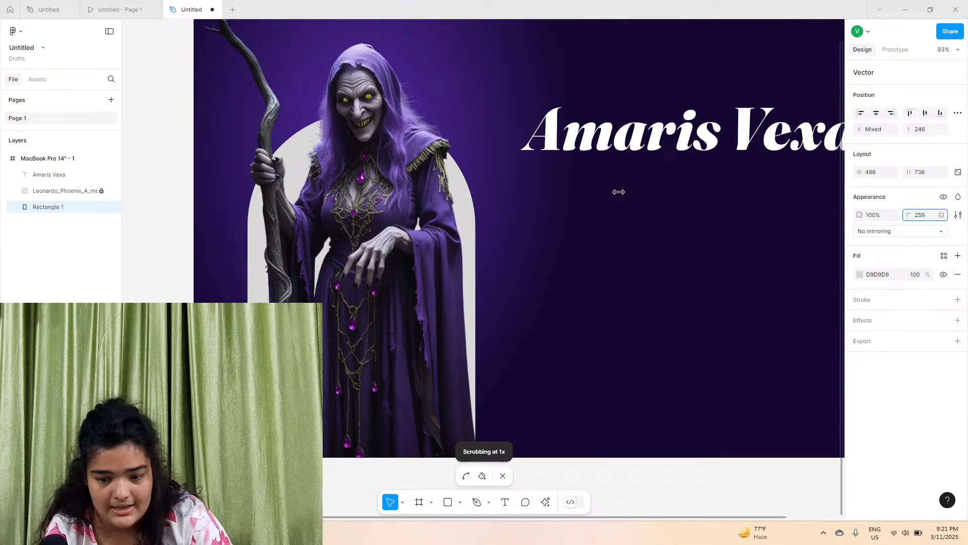
left_click_drag(909, 215, 918, 215)
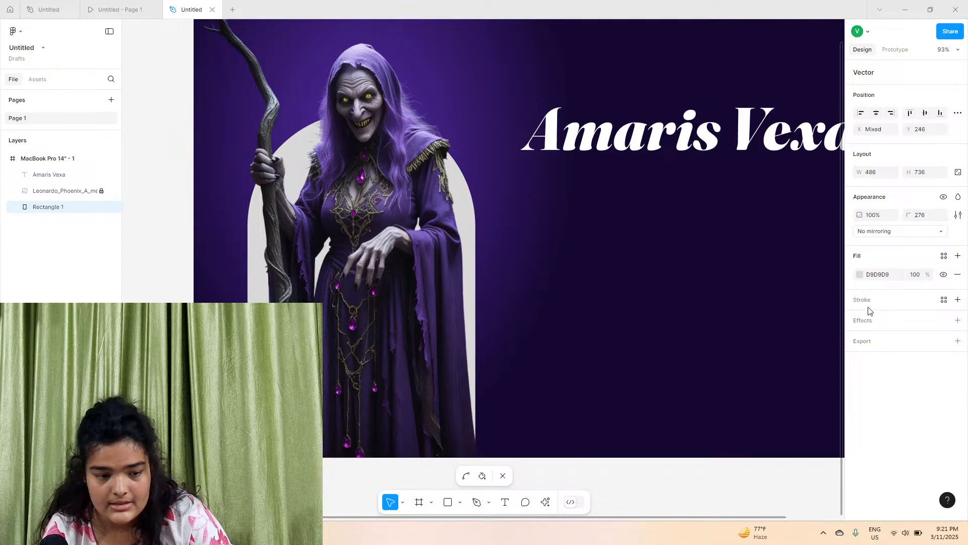
Fill the arch with the purple 534386 sampled from the witch image
left_click(860, 275)
left_click_drag(787, 303, 574, 193)
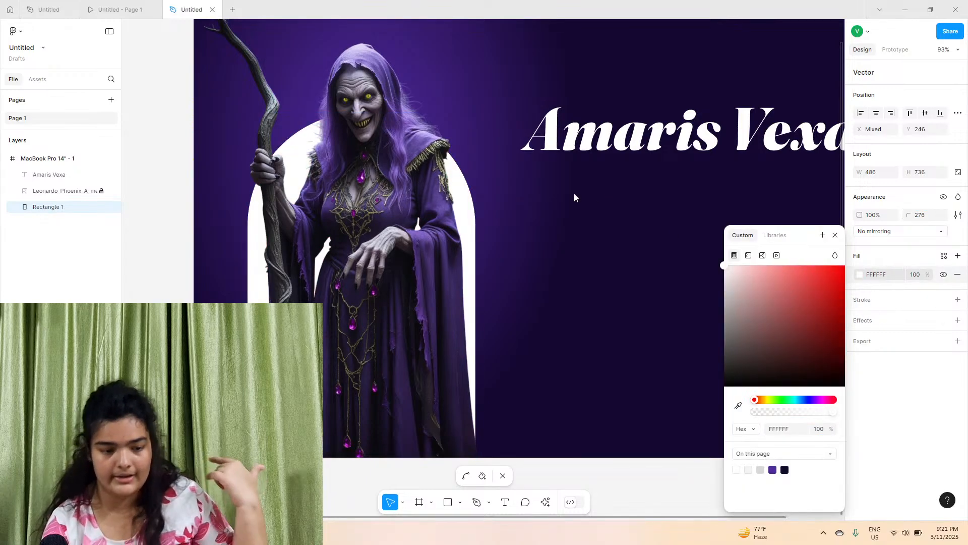
key("ctrl+a")
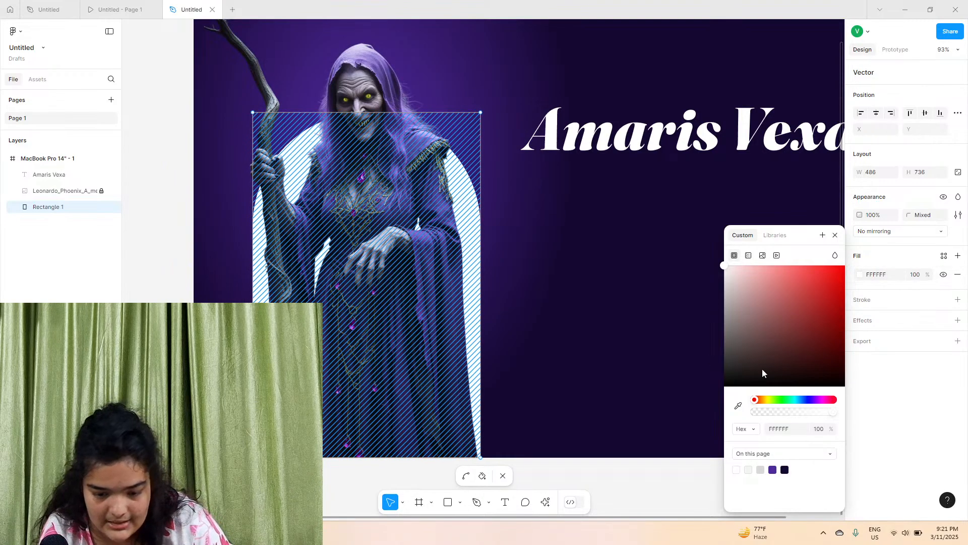
left_click(739, 406)
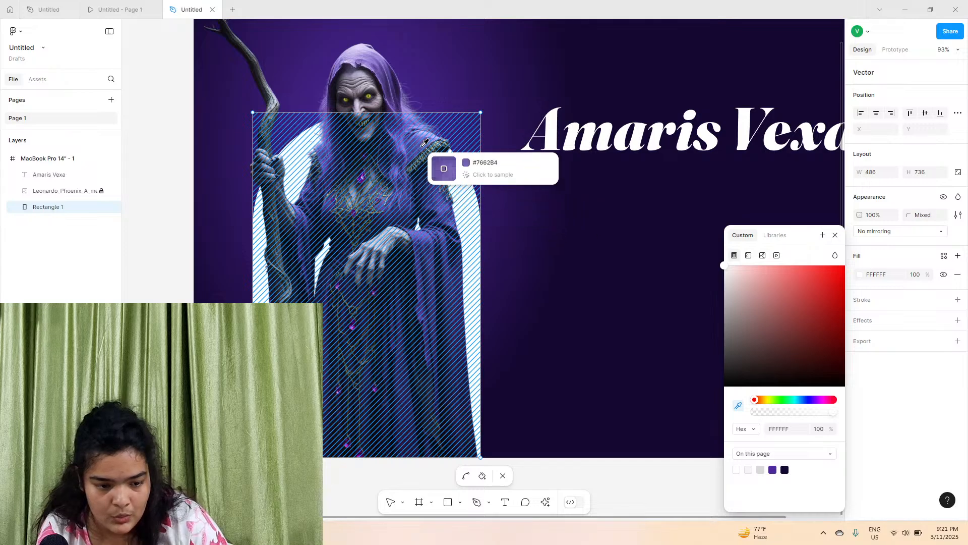
left_click(415, 127)
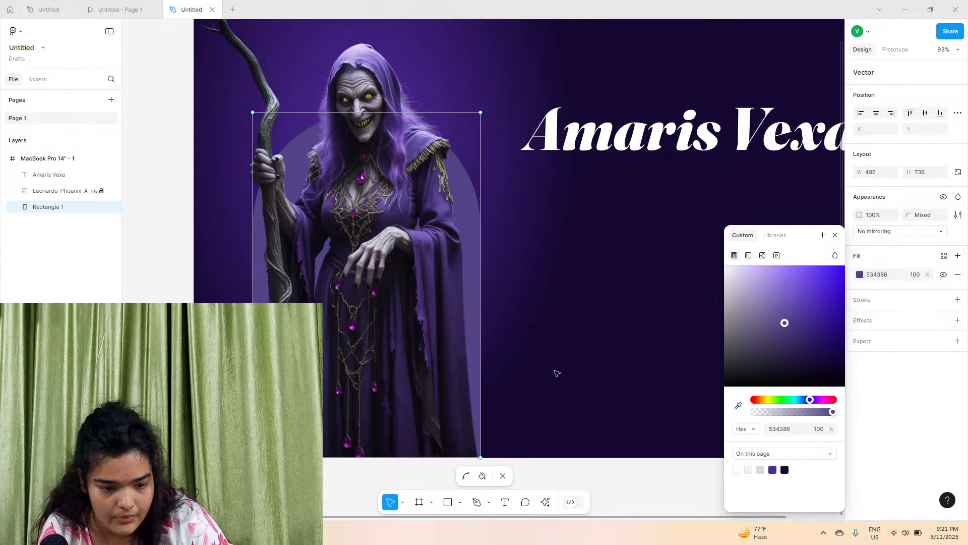
Add a 10 px white stroke positioned outside the arch
left_click(958, 299)
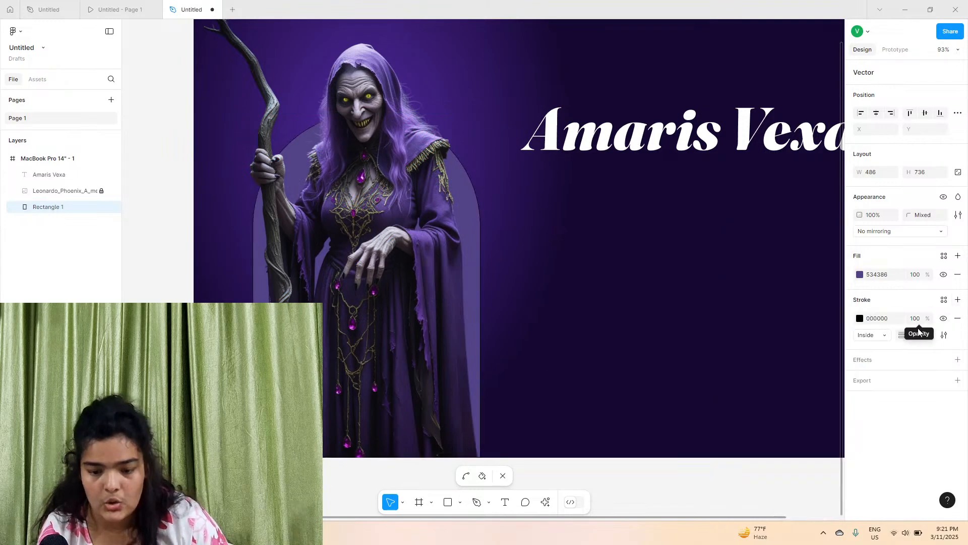
mouse_move(903, 335)
left_mouse_down()
mouse_move(913, 336)
mouse_move(905, 335)
left_mouse_up()
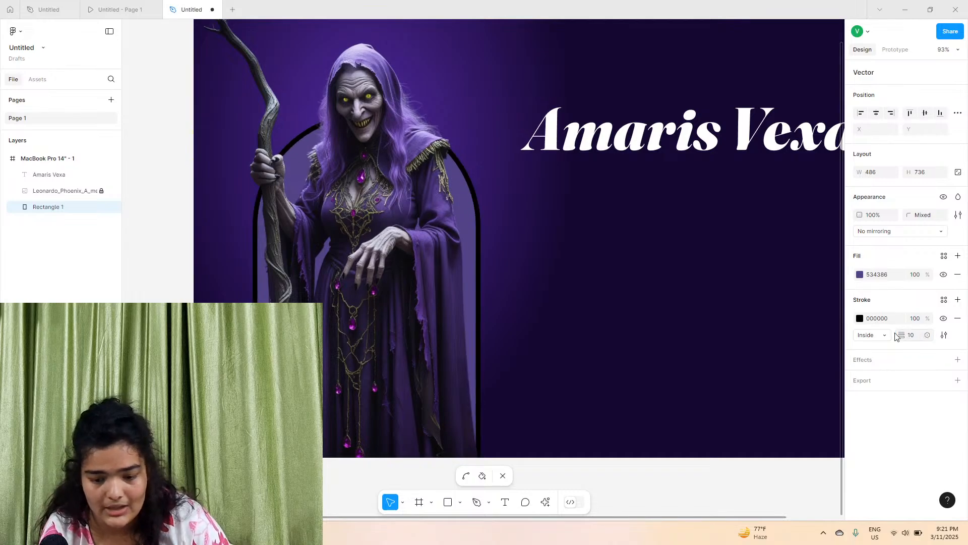
left_click(872, 335)
left_click(870, 347)
left_click(863, 319)
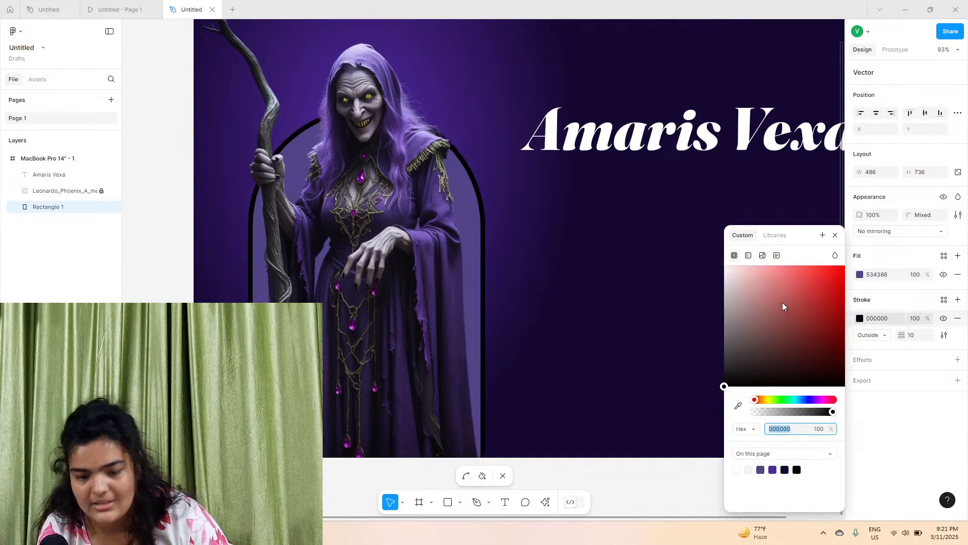
left_click_drag(783, 303, 613, 198)
left_click_drag(447, 233, 400, 190)
scroll(400, 190, "up", 1)
scroll(400, 190, "left", 1)
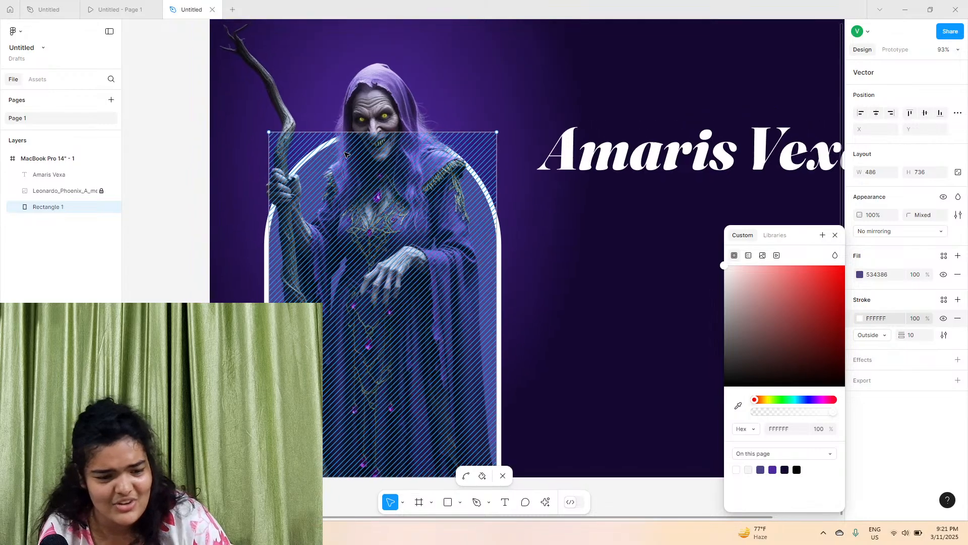
key("Escape")
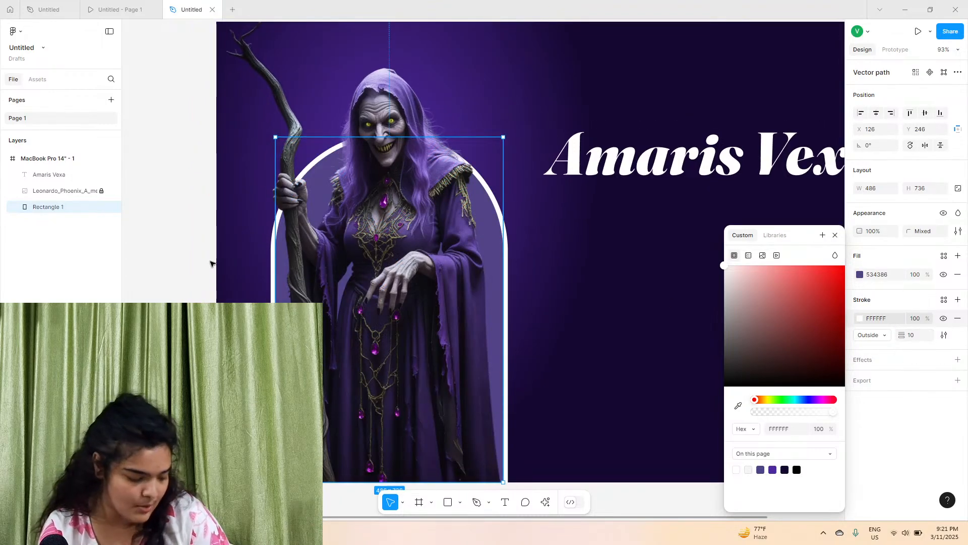
Compare the new frame with the original Amaris Vexa design, inspecting its title and subtitle text
scroll(396, 184, "up", 5)
scroll(396, 183, "up", 3)
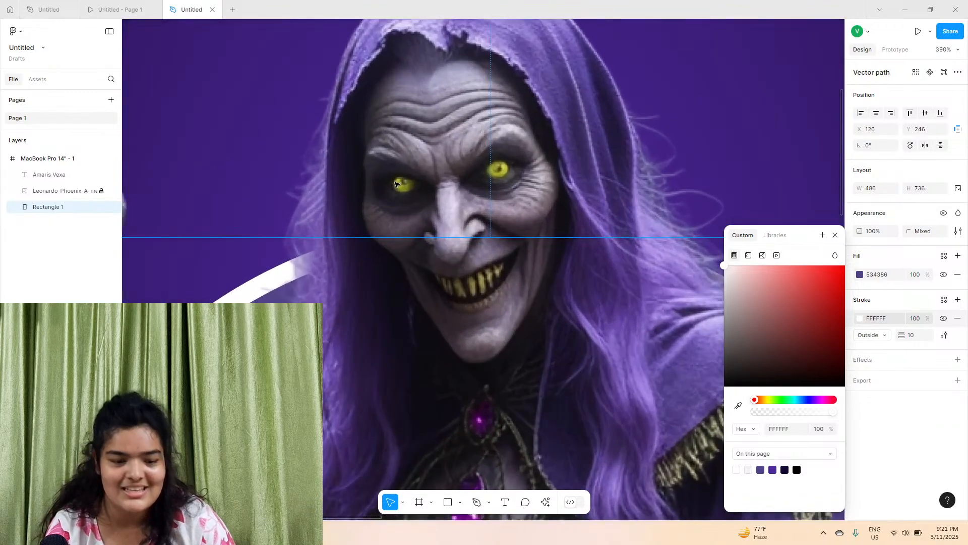
left_click(616, 150)
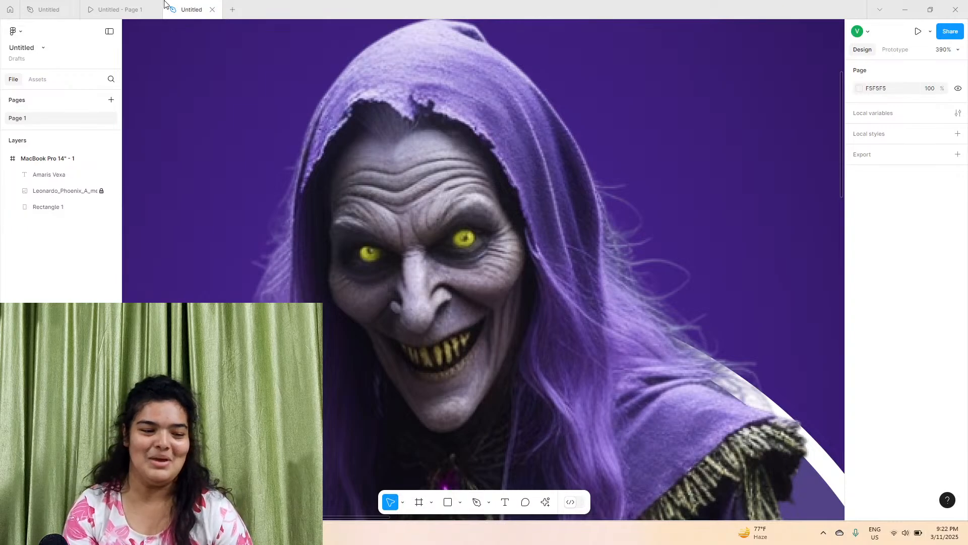
mouse_move(132, 2)
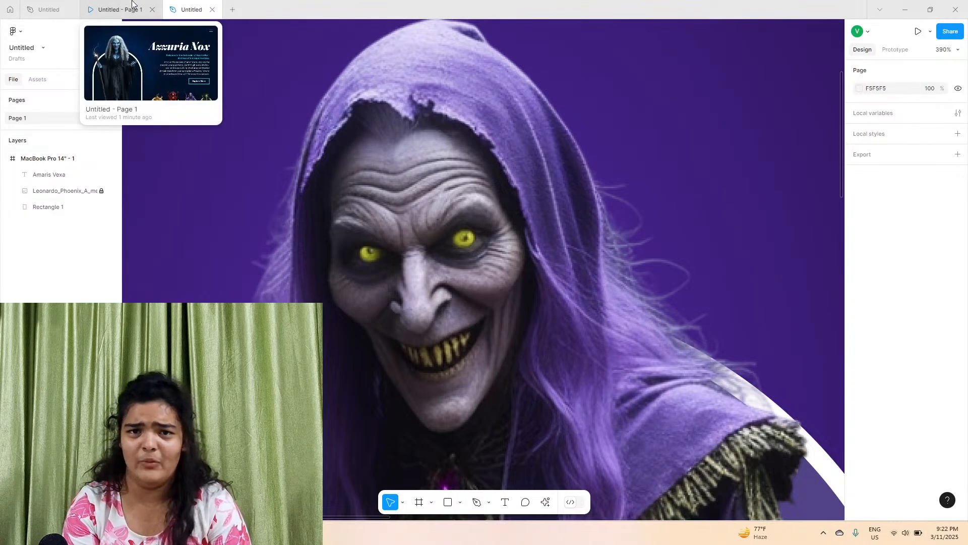
left_click(132, 3)
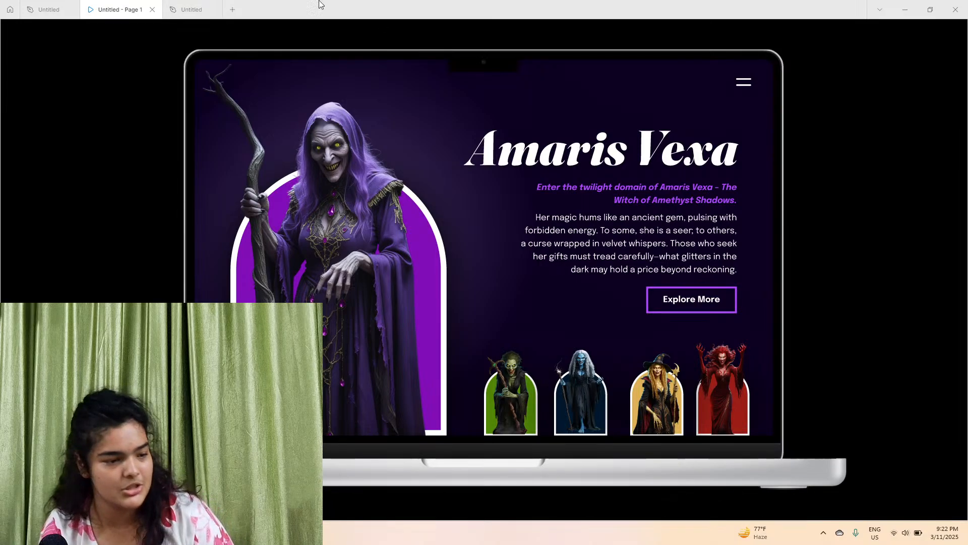
left_click(49, 9)
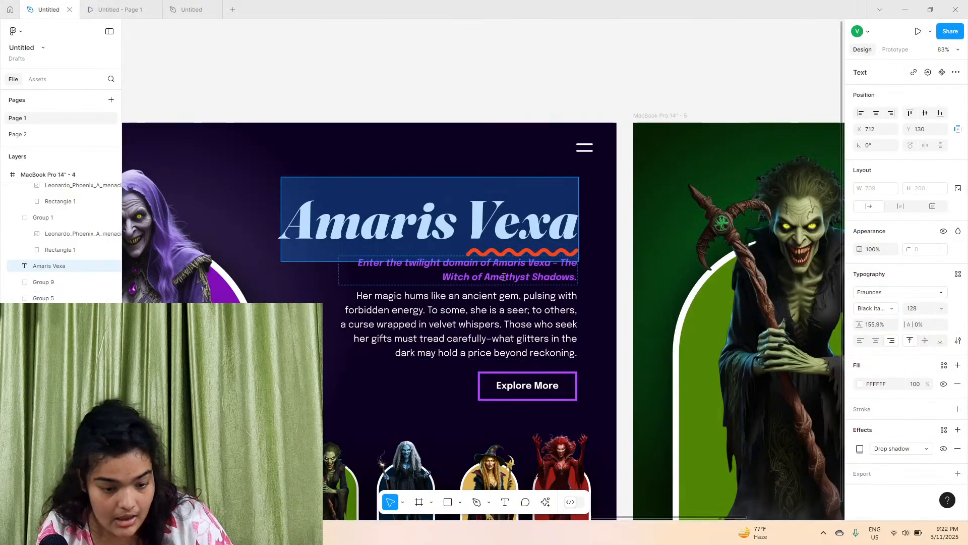
double_click(437, 266)
right_click(504, 275)
left_click(512, 279)
left_click(192, 9)
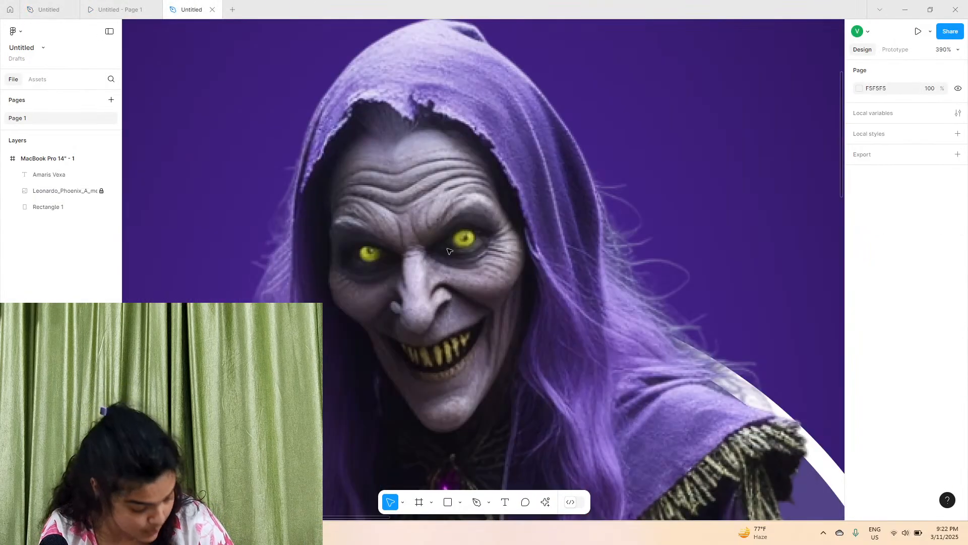
Create a new text layer beside the witch and paste in the subtitle "Enter the twilight domain of Amaris Vexa – The Witch of Amethyst Shadows."
scroll(444, 253, "down", 10)
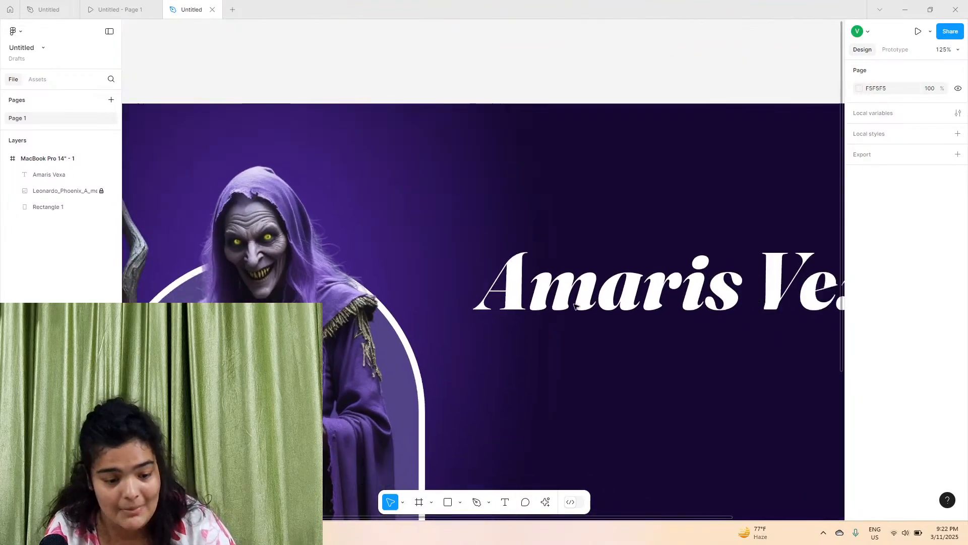
scroll(428, 288, "right", 3)
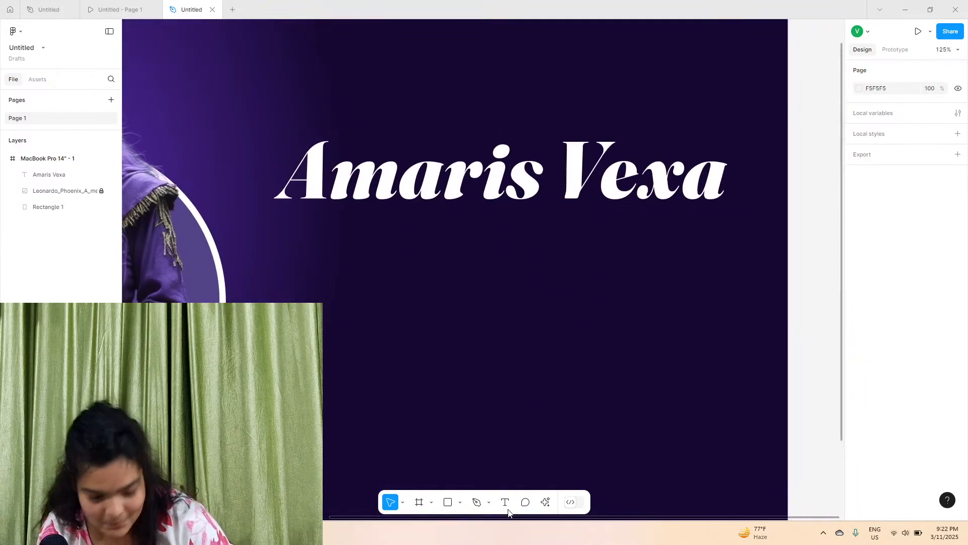
key("t")
left_click(406, 243)
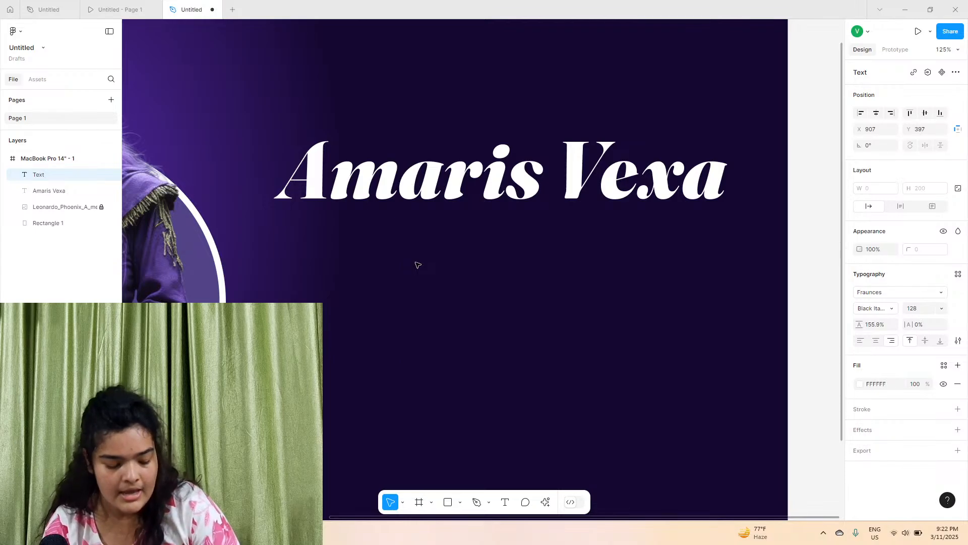
type("asdads")
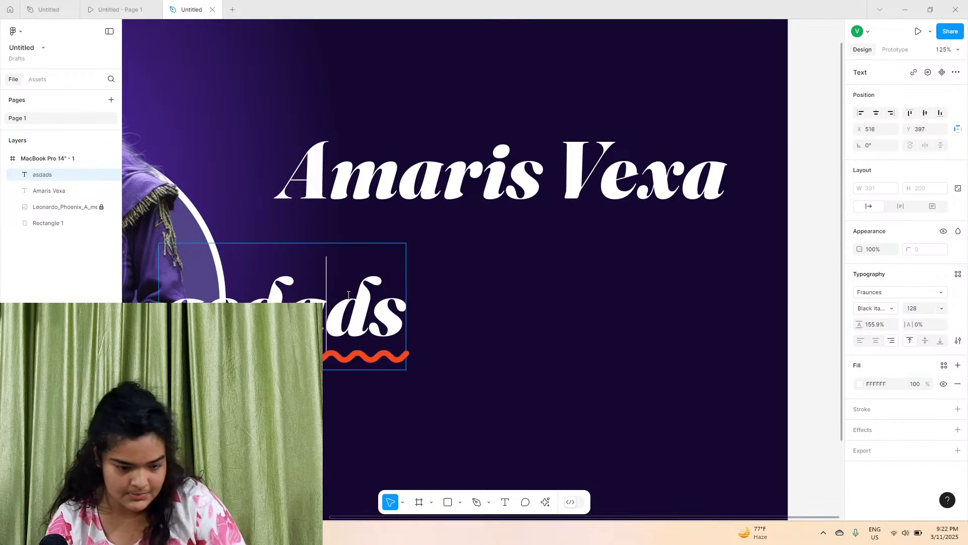
double_click(348, 295)
right_click(348, 295)
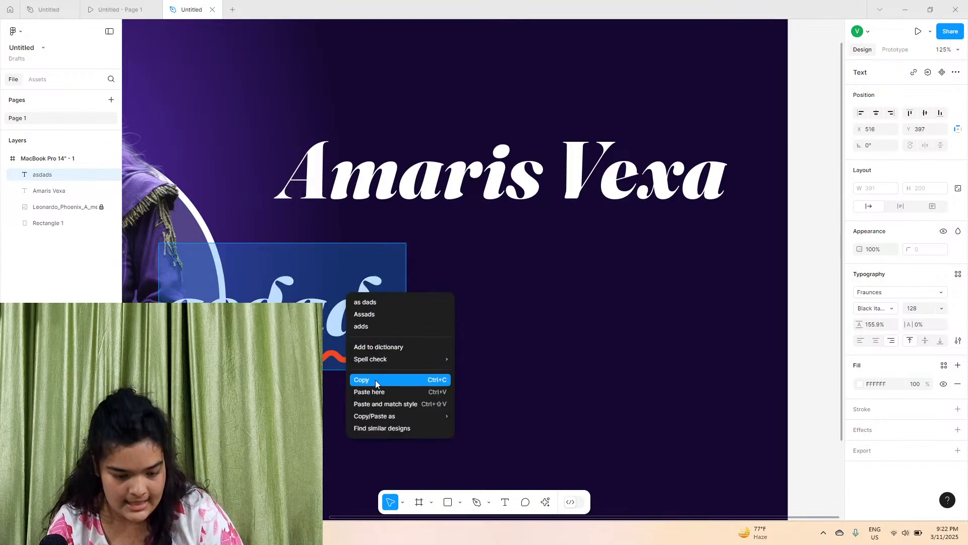
left_click(375, 404)
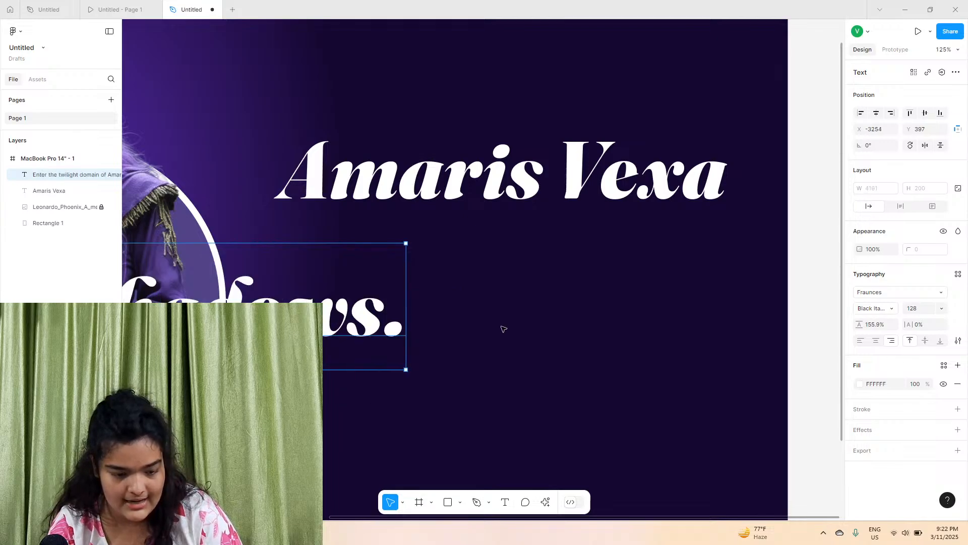
Change the subtitle's font to Epilogue
scroll(757, 303, "right", 2)
scroll(713, 286, "down", 5)
scroll(564, 288, "left", 2)
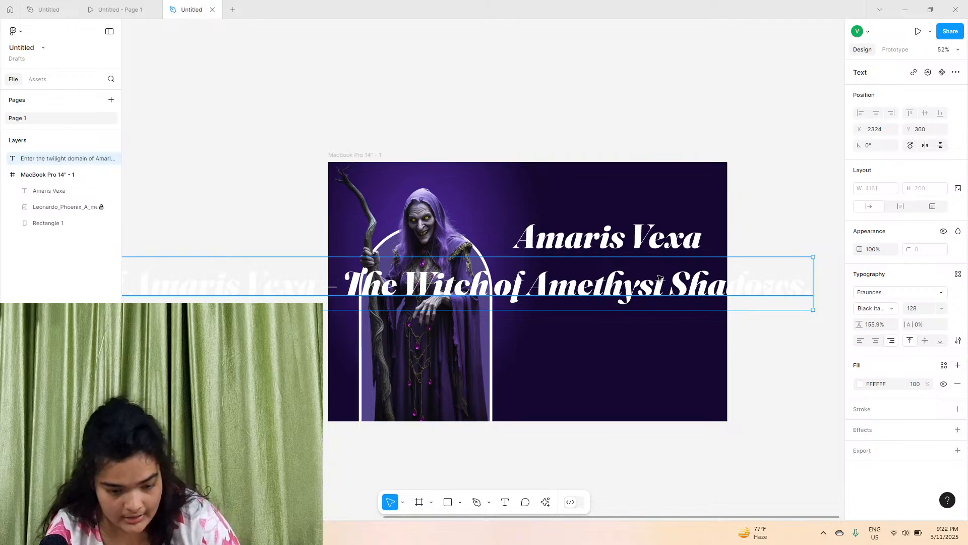
key("Return")
left_click(880, 292)
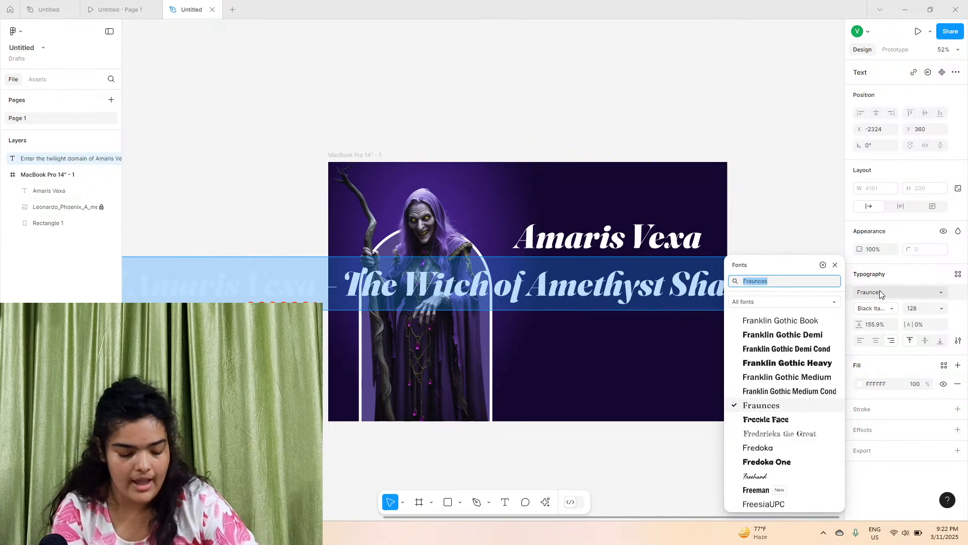
type("epi")
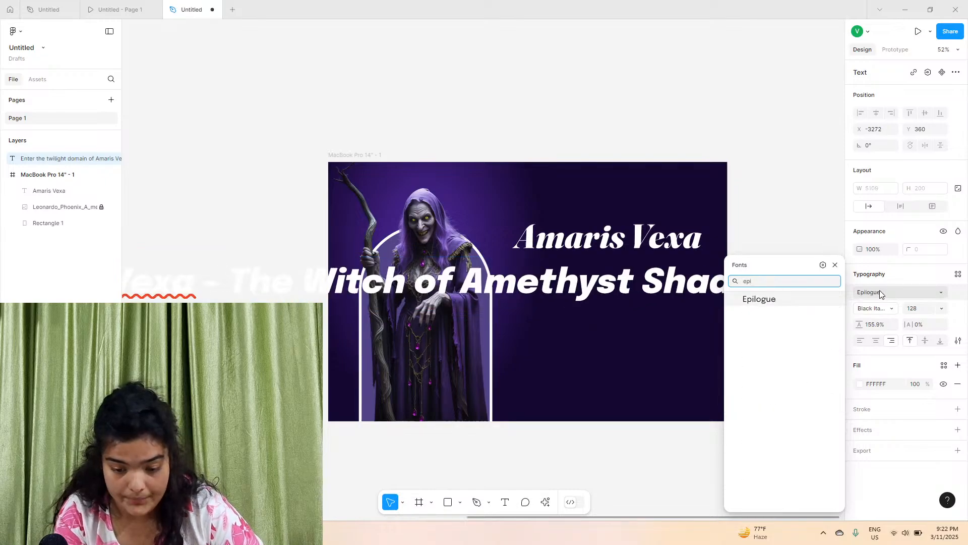
key("Return")
Set the subtitle's weight to SemiBold and its font size to 22
left_click(891, 312)
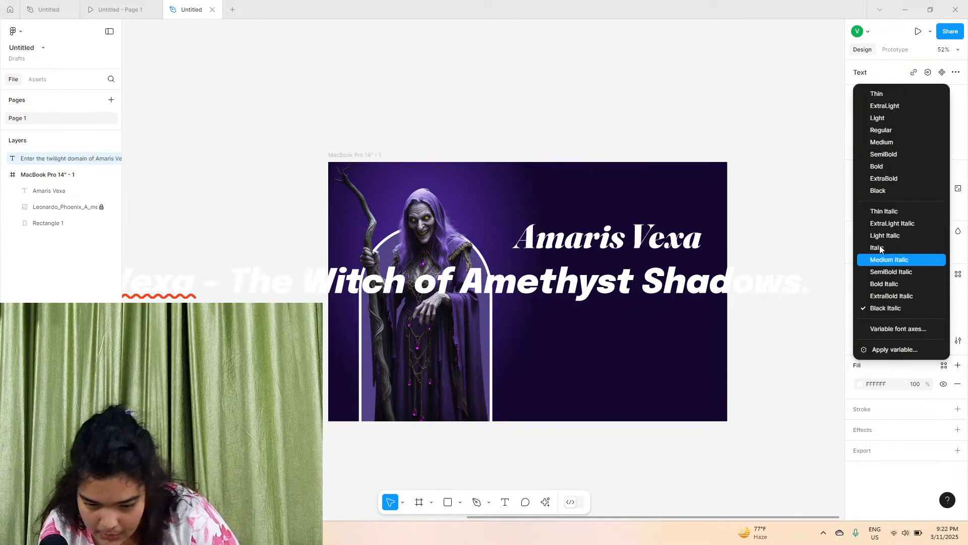
left_click(885, 155)
left_click(940, 310)
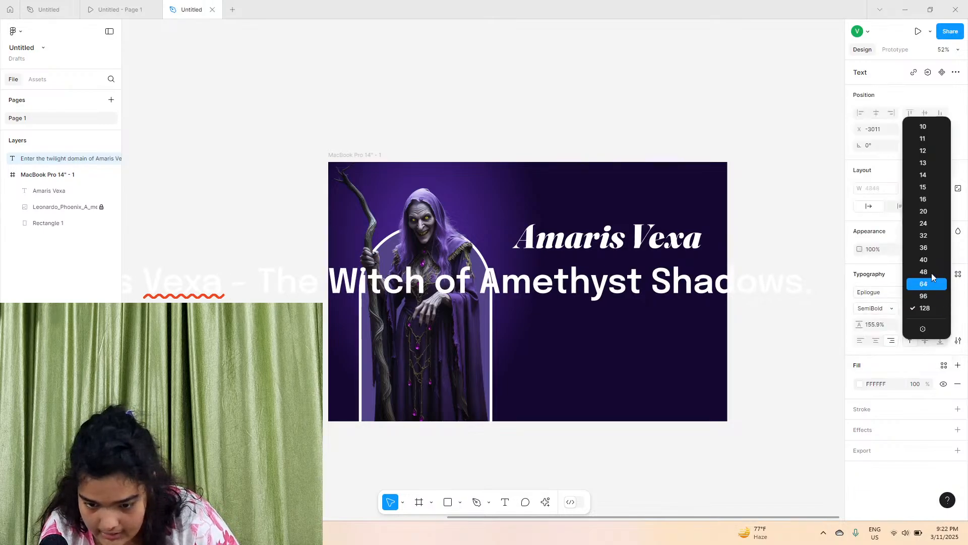
left_click(927, 210)
scroll(777, 255, "up", 5, "ctrl")
left_click(914, 308)
type("22")
key("Return")
Switch the subtitle's weight to SemiBold Italic
left_click(860, 311)
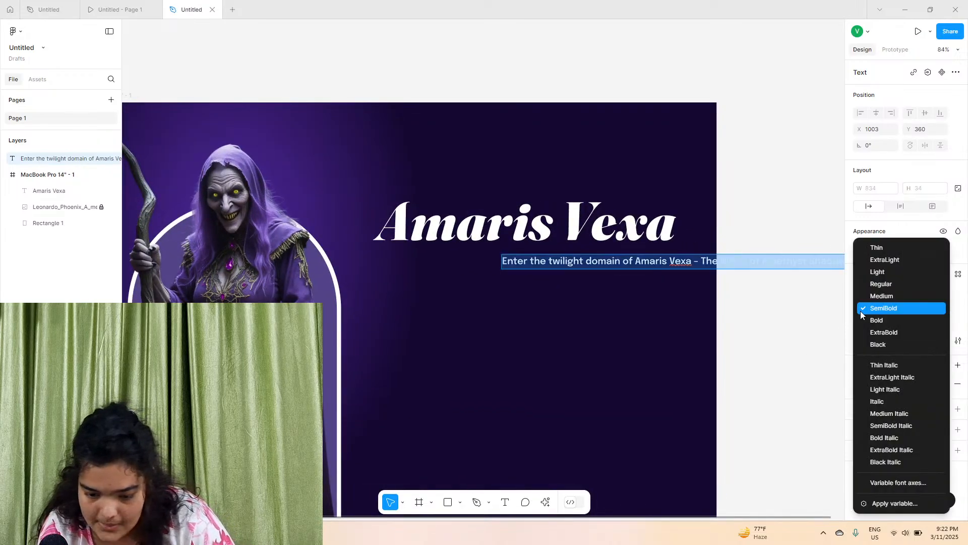
left_click(877, 414)
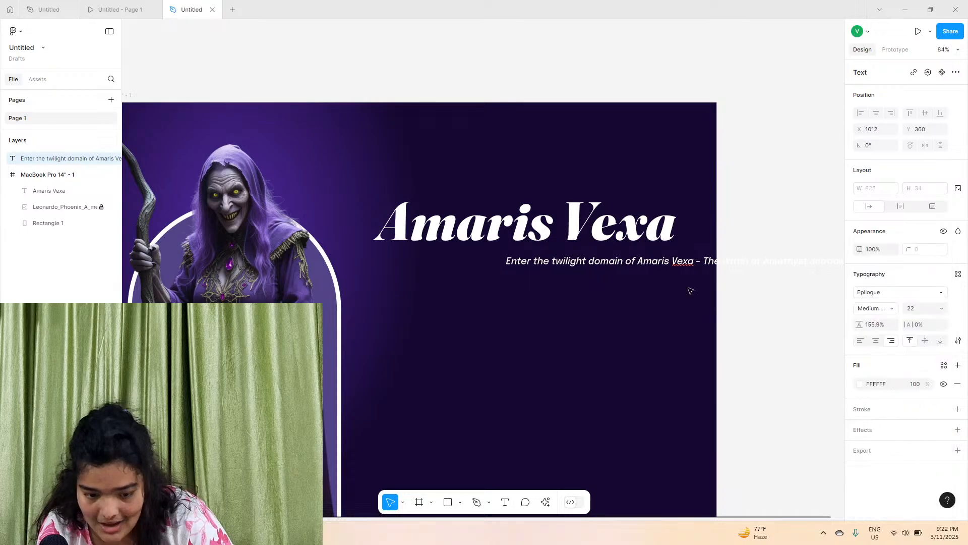
left_click(880, 308)
left_click(880, 320)
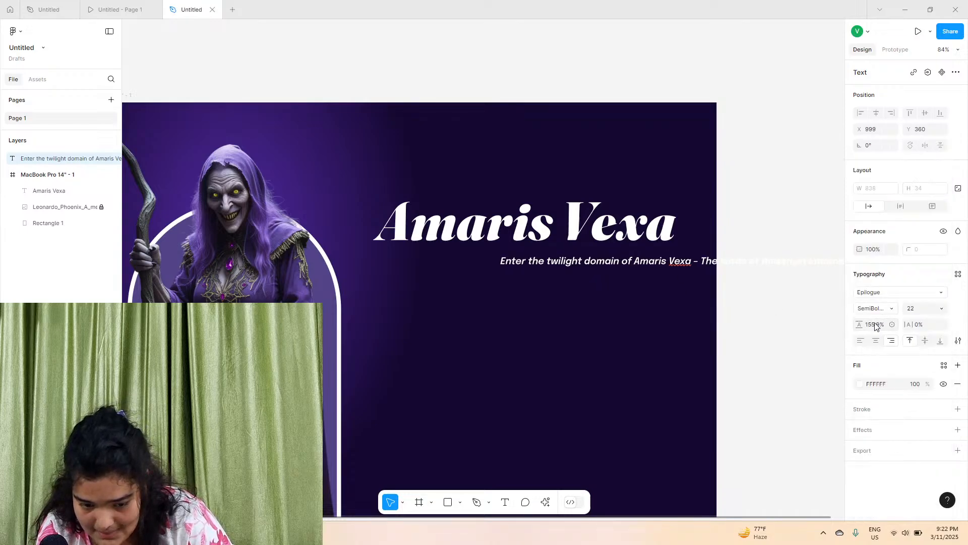
Move the subtitle under the title and narrow its box to about 574 px so it wraps onto two lines
left_click_drag(681, 263, 516, 259)
left_click_drag(335, 254, 446, 265)
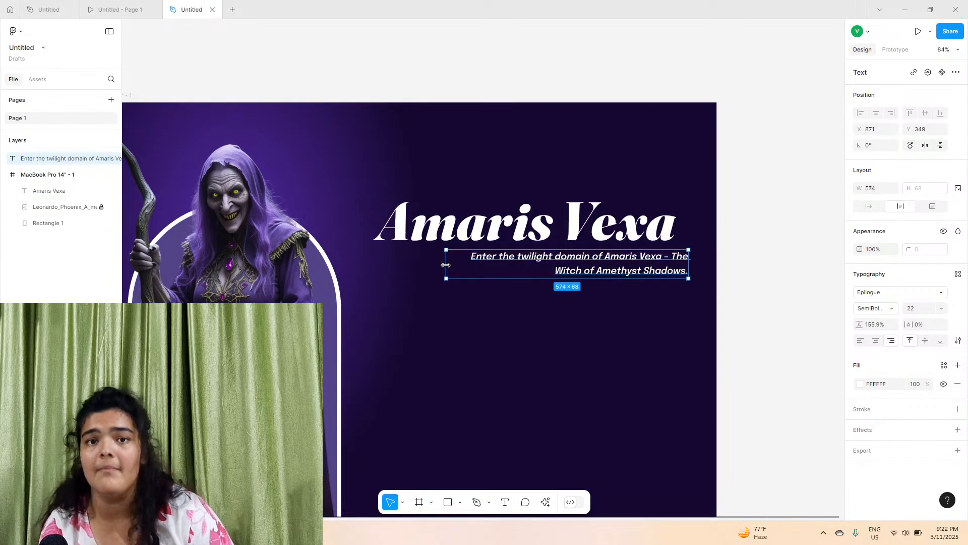
Change the subtitle's fill colour to the light purple AC68FF
scroll(456, 302, "left", 5)
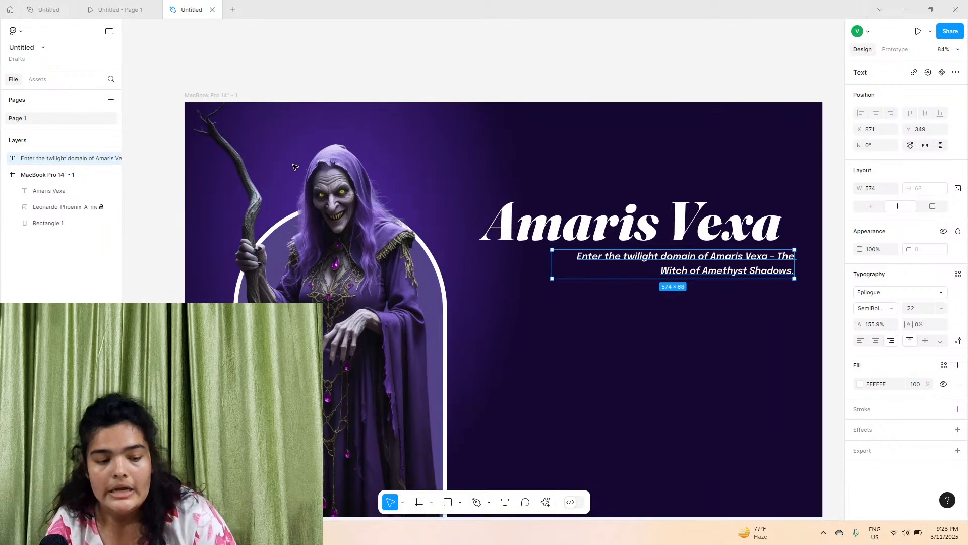
left_click(204, 93)
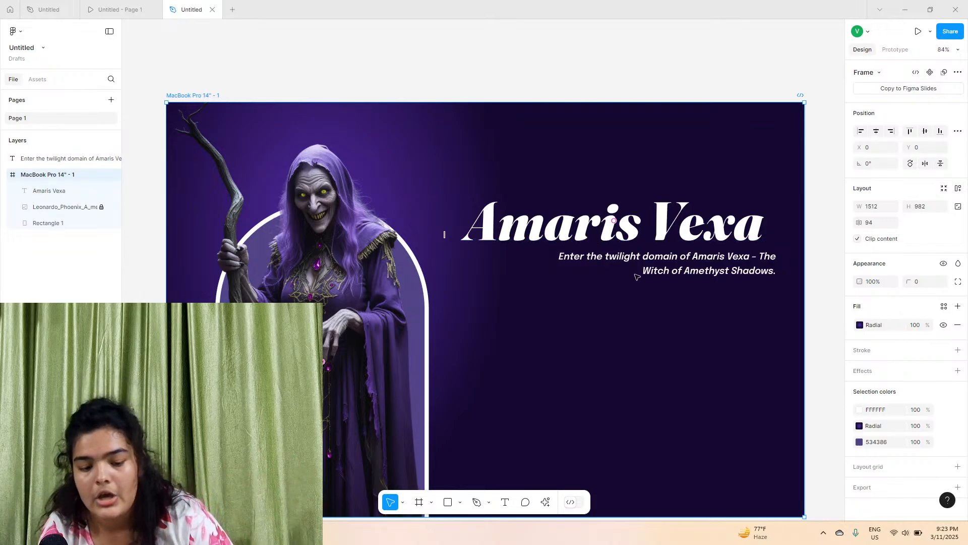
left_click(651, 271)
left_click(862, 384)
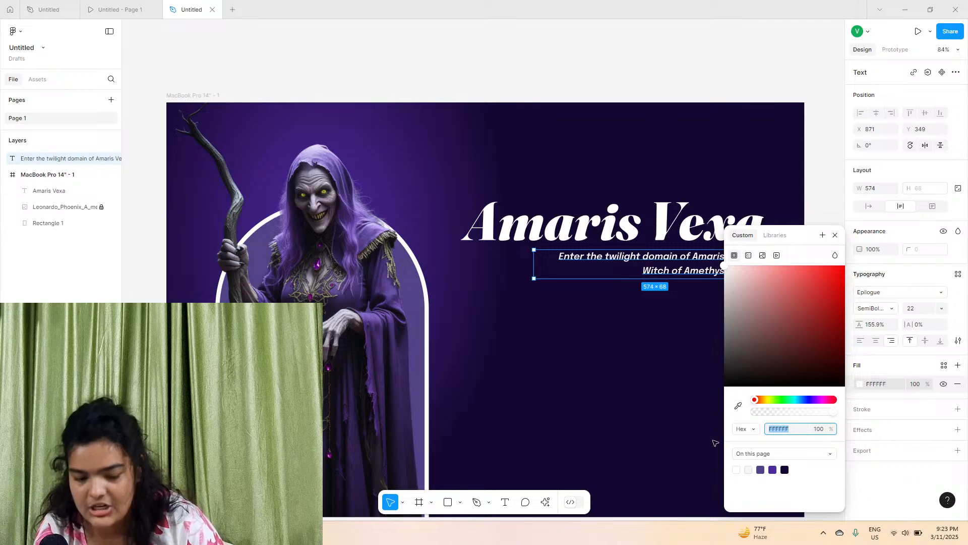
type("150731")
key("Return")
left_click_drag(811, 283, 796, 265)
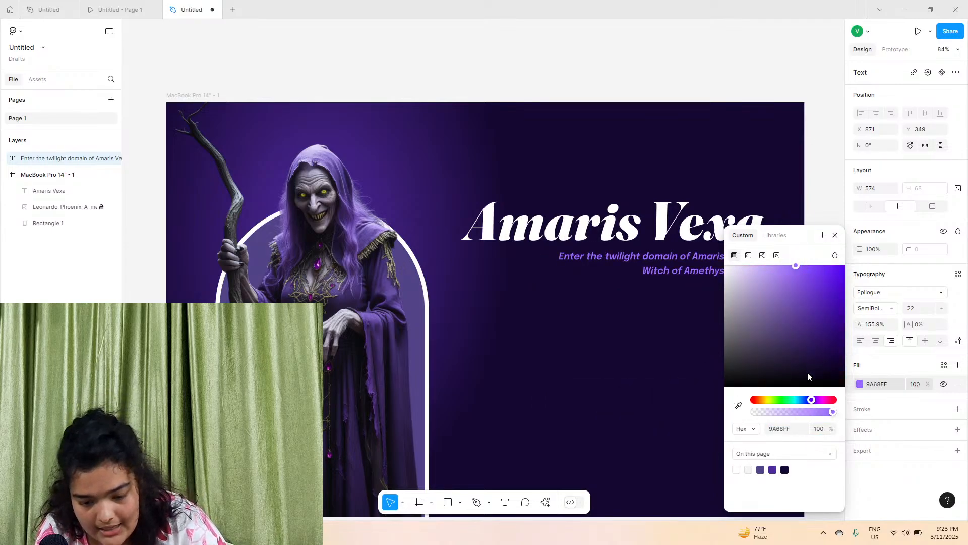
left_click_drag(813, 400, 814, 400)
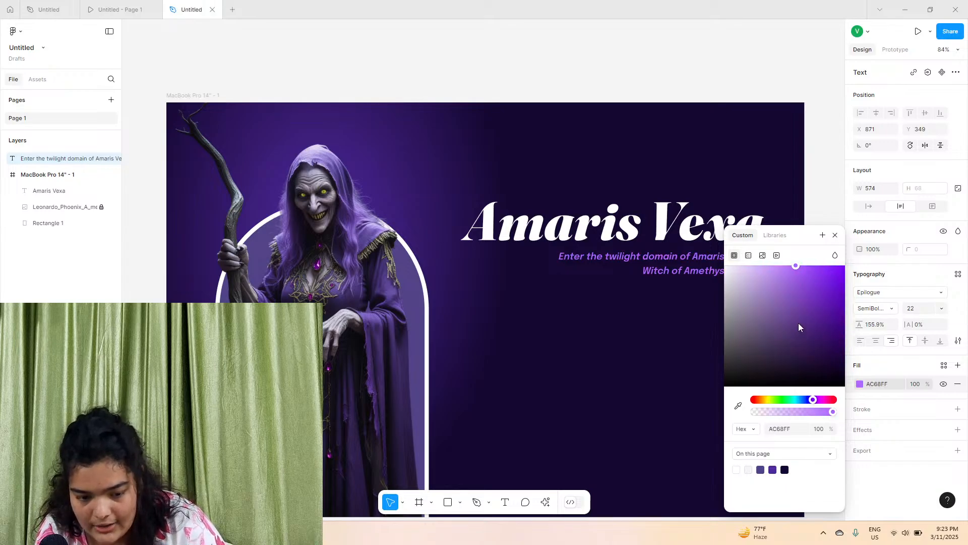
Set the subtitle's weight to Bold Italic and nudge it slightly lower
left_click(872, 309)
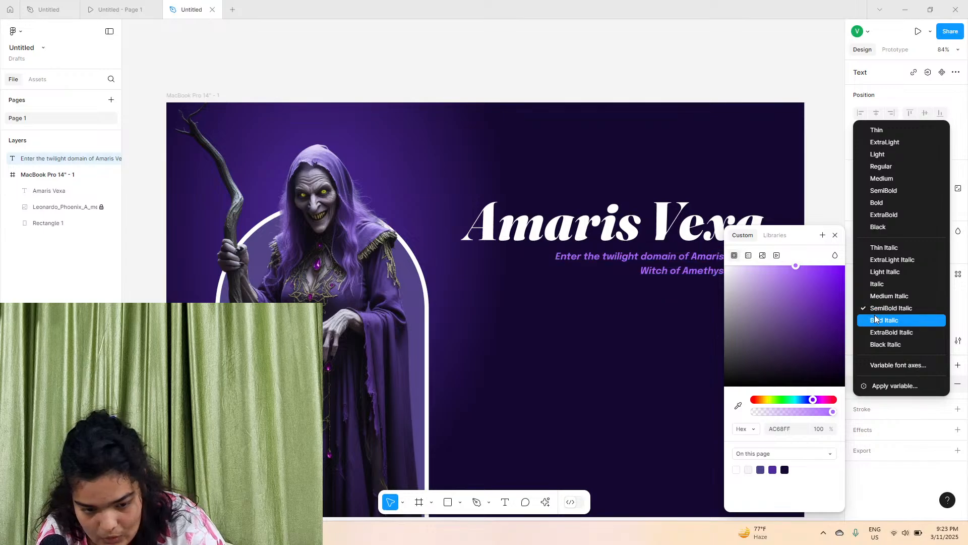
left_click(877, 320)
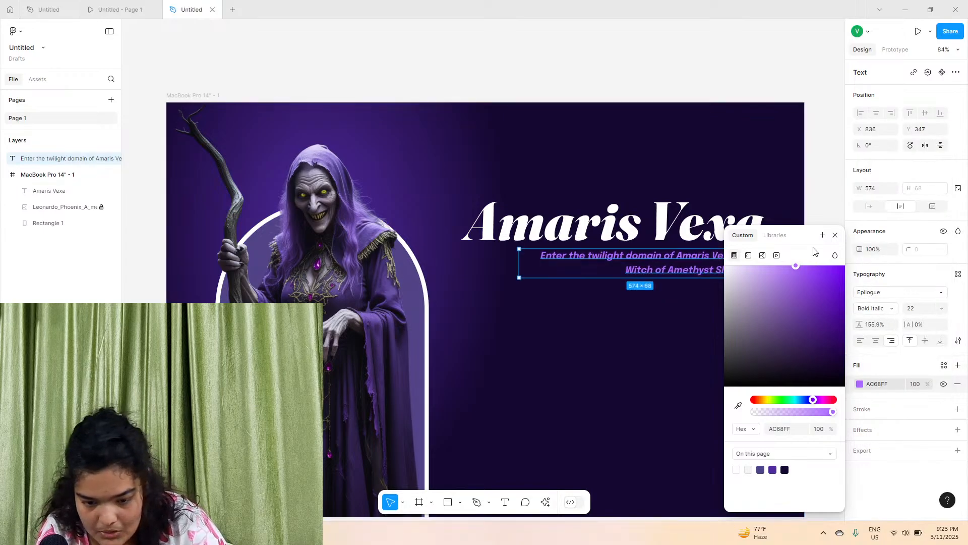
left_click(834, 237)
left_click_drag(571, 256, 571, 260)
Copy the body paragraph "Her magic hums like an ancient gem…" from the original design file
scroll(696, 272, "up", 5)
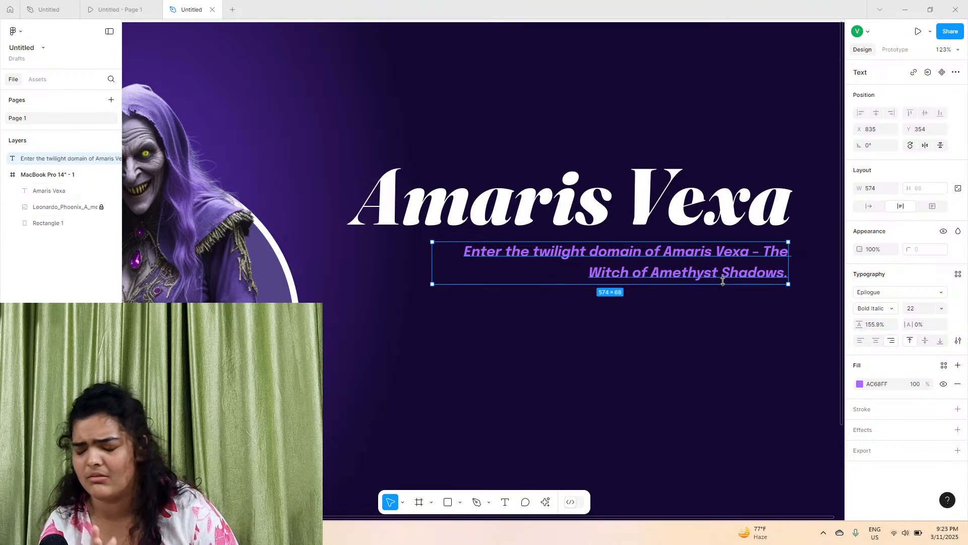
scroll(713, 297, "left", 2)
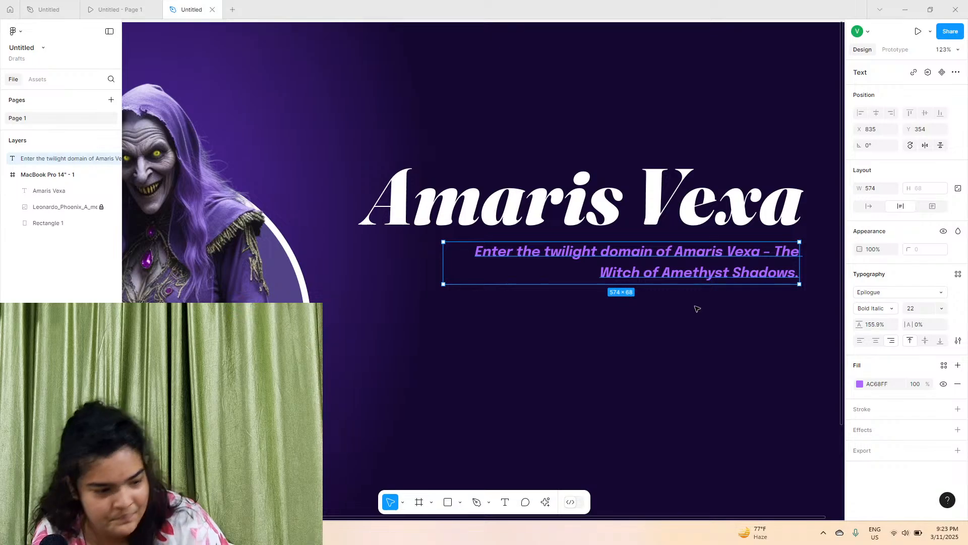
scroll(697, 309, "left", 5)
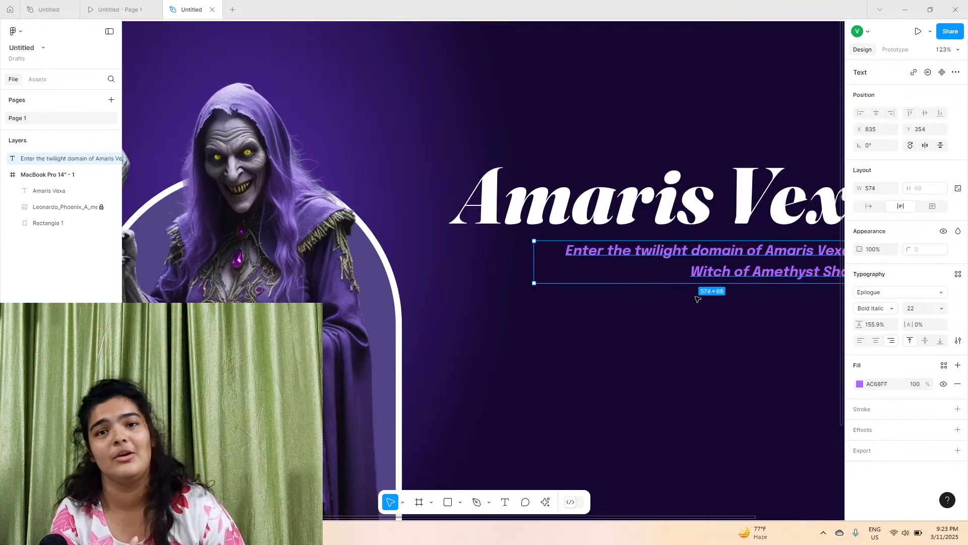
scroll(697, 298, "left", 5)
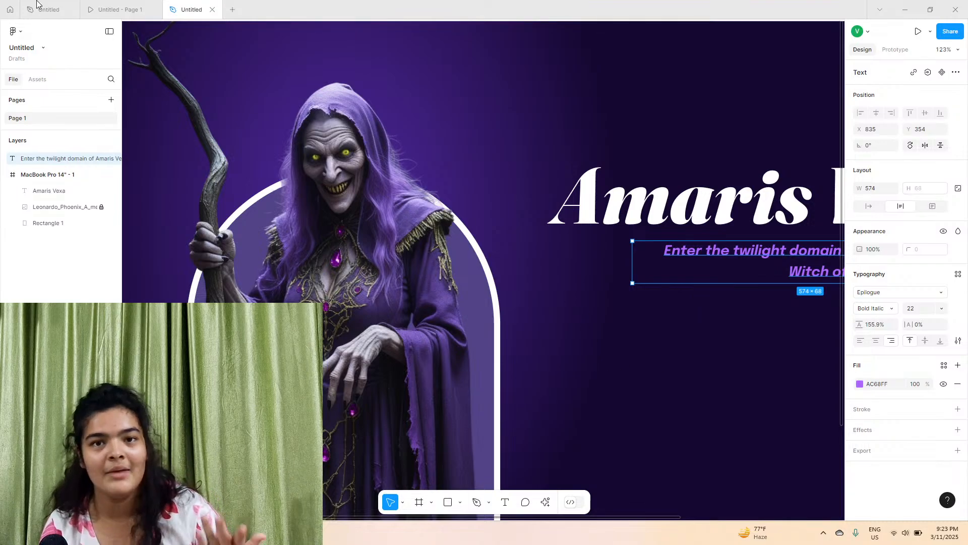
left_click(108, 9)
left_click(31, 5)
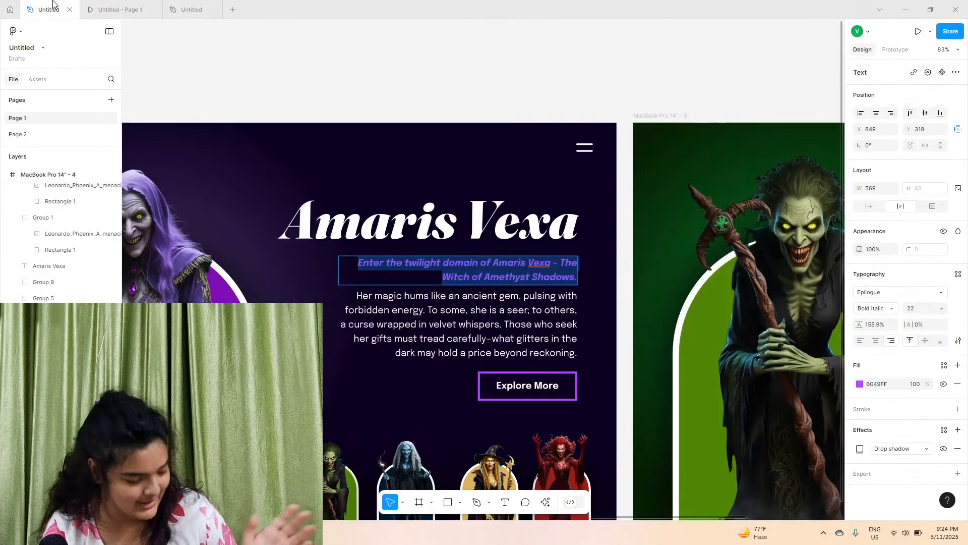
scroll(353, 252, "down", 3)
left_click(393, 222)
double_click(406, 212)
key("ctrl+a")
right_click(402, 227)
left_click(402, 228)
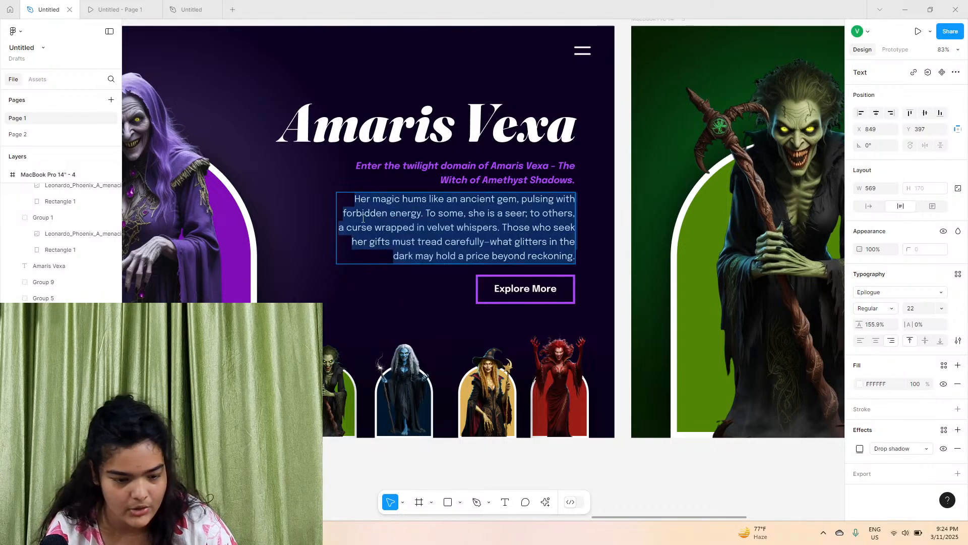
Back in the new file, duplicate the subtitle and move the copy below it
left_click(192, 9)
left_click(681, 320)
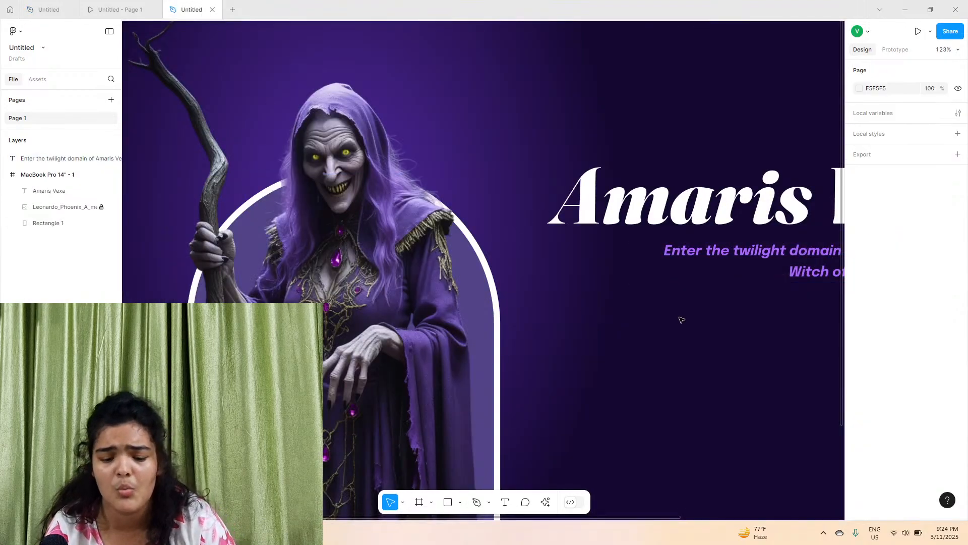
scroll(681, 319, "right", 5)
scroll(681, 321, "down", 3)
left_click(575, 191)
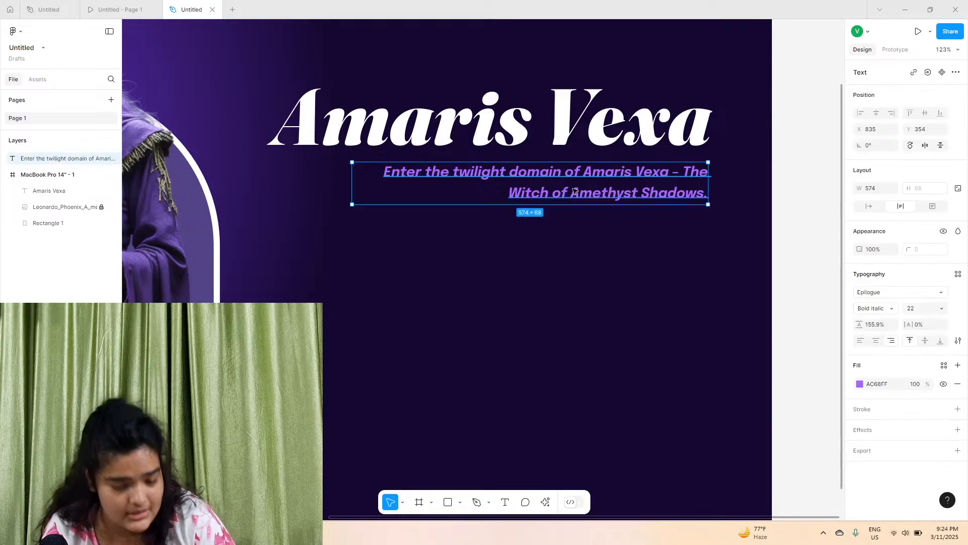
key("ctrl+d")
left_click_drag(575, 191, 572, 243)
Select all text in the duplicated subtitle and try pasting the copied paragraph over it with matching style
double_click(572, 244)
left_click(572, 243)
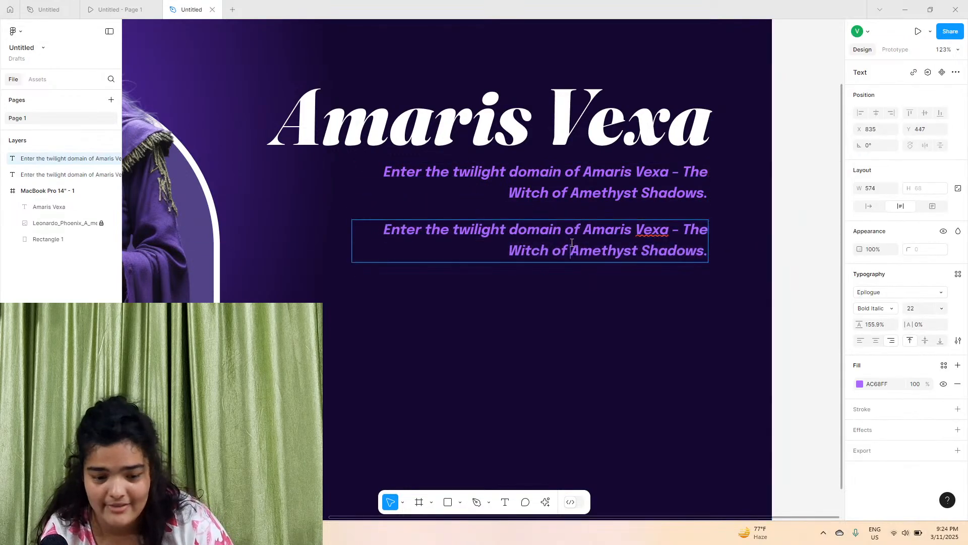
triple_click(572, 243)
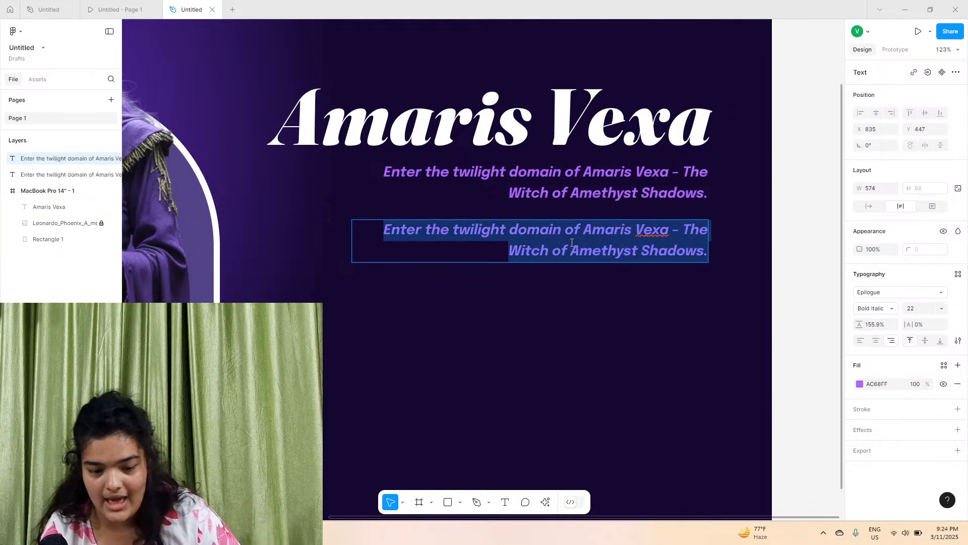
right_click(572, 242)
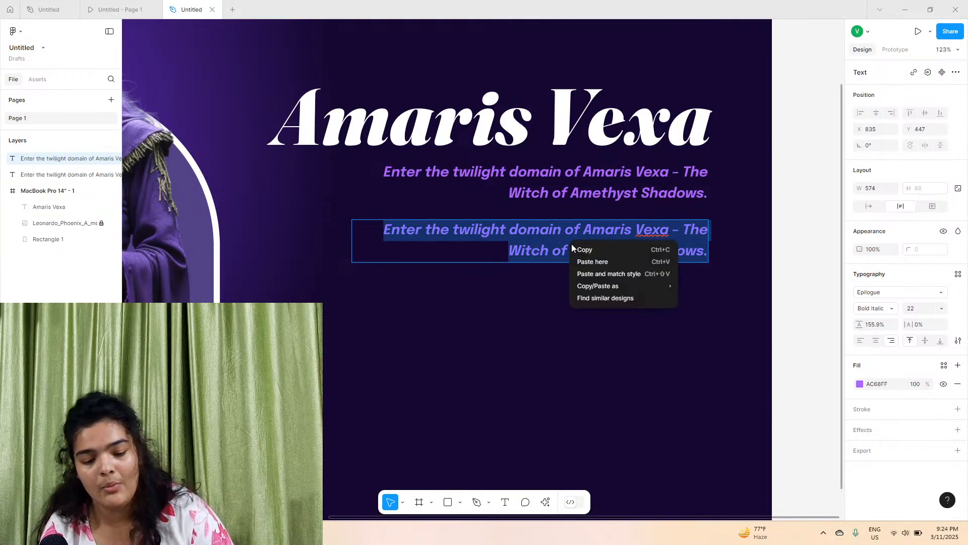
left_click(625, 271)
key("ctrl+a")
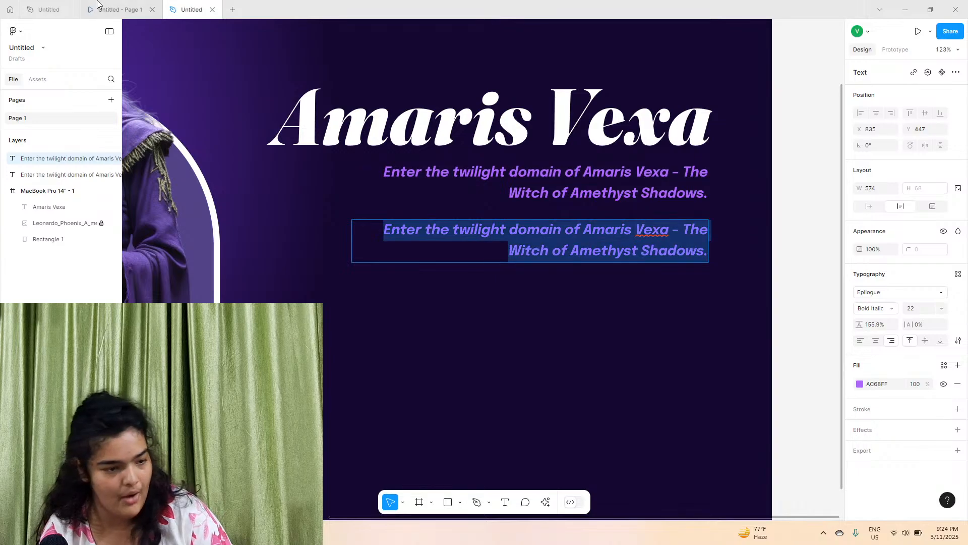
Copy the body paragraph again from the original design file
left_click(51, 10)
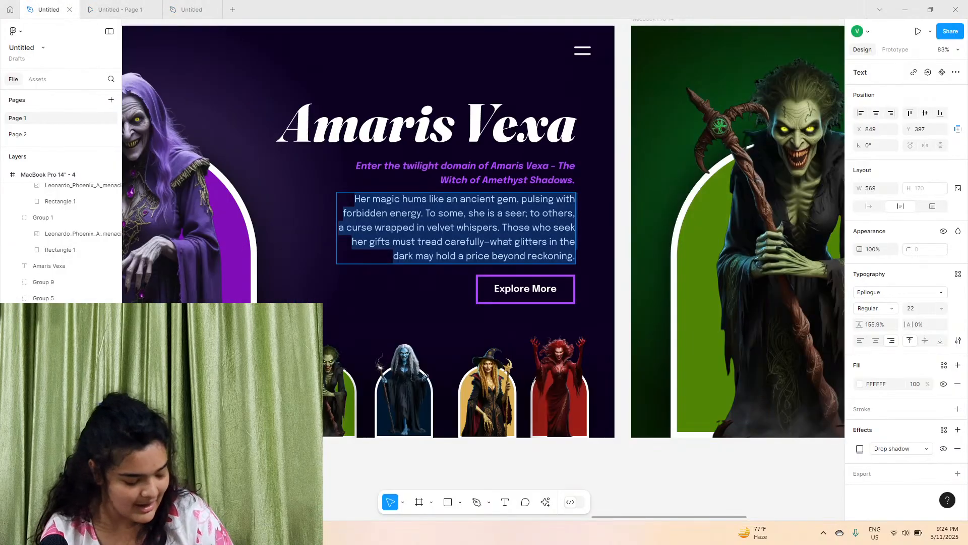
right_click(428, 232)
left_click(442, 237)
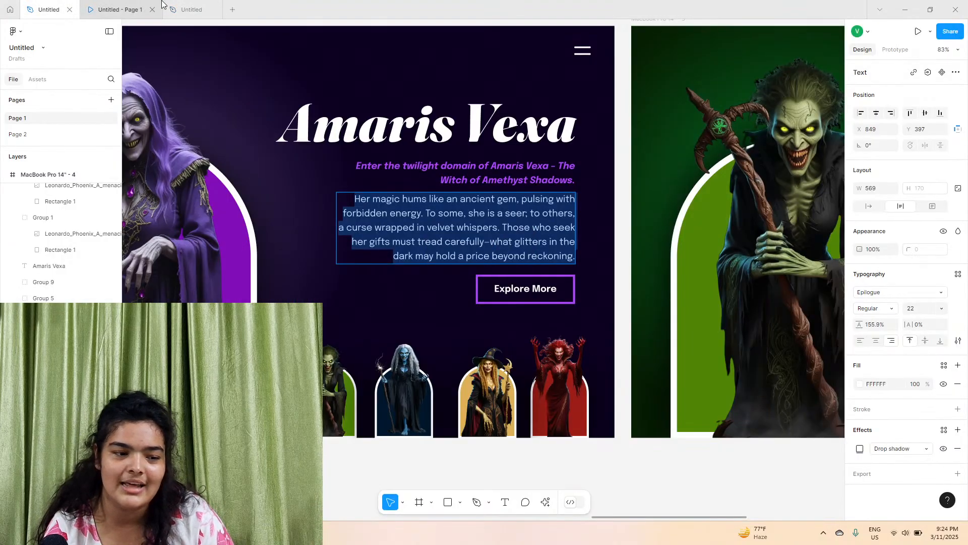
Back in the new file, paste the paragraph over the duplicate's selected text with matching style
left_click(192, 10)
right_click(569, 234)
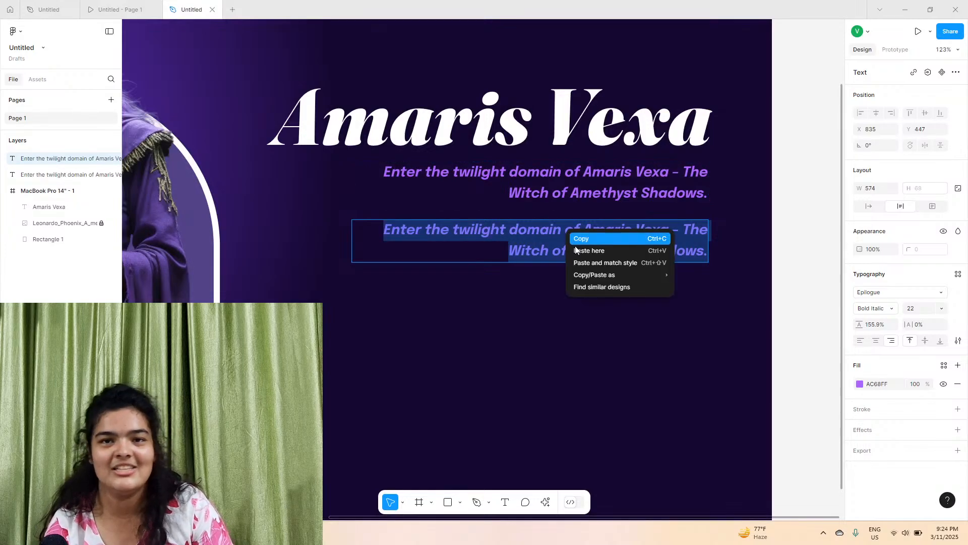
left_click(575, 263)
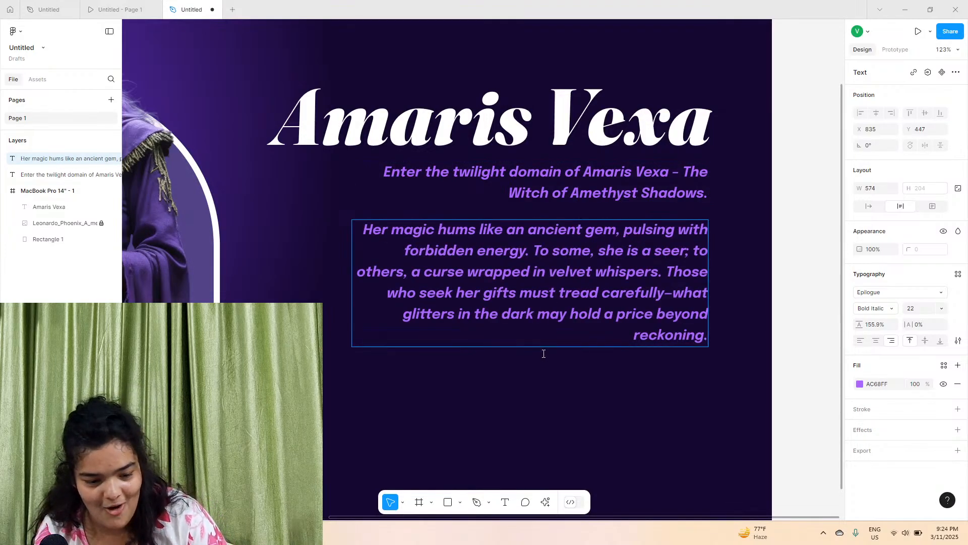
Set the body paragraph's font weight to Medium
key("Escape")
left_click(869, 311)
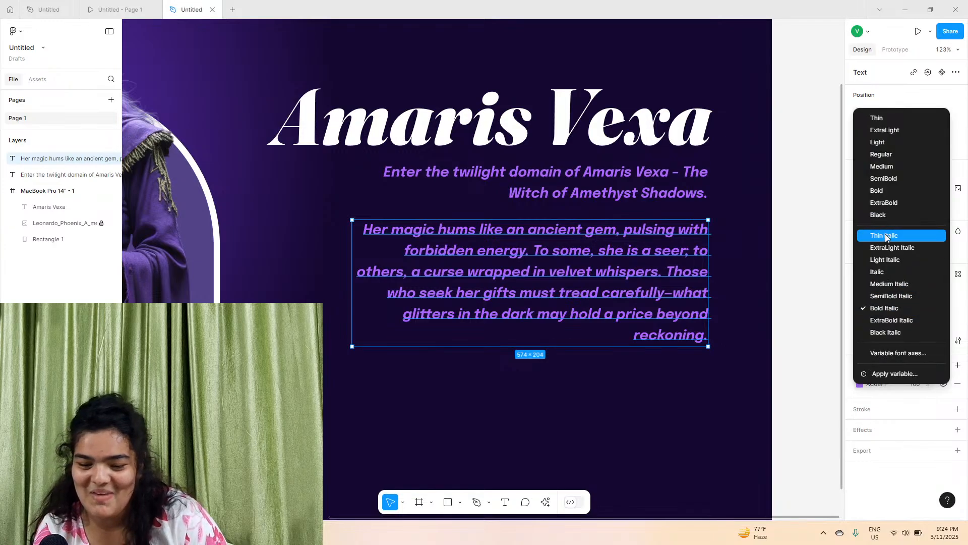
left_click(879, 169)
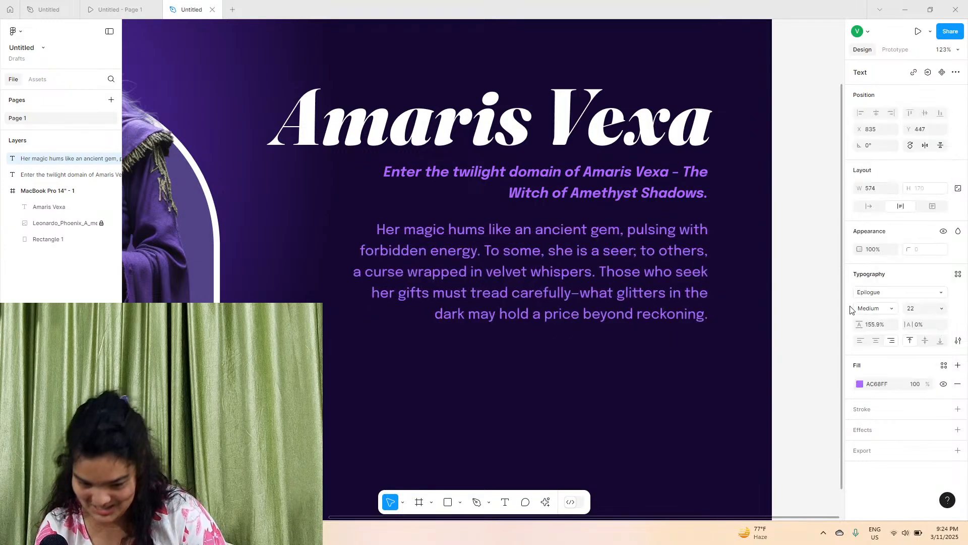
Change the paragraph's fill colour to white FFFFFF and nudge it slightly up
left_click(860, 384)
left_click_drag(821, 340, 510, 156)
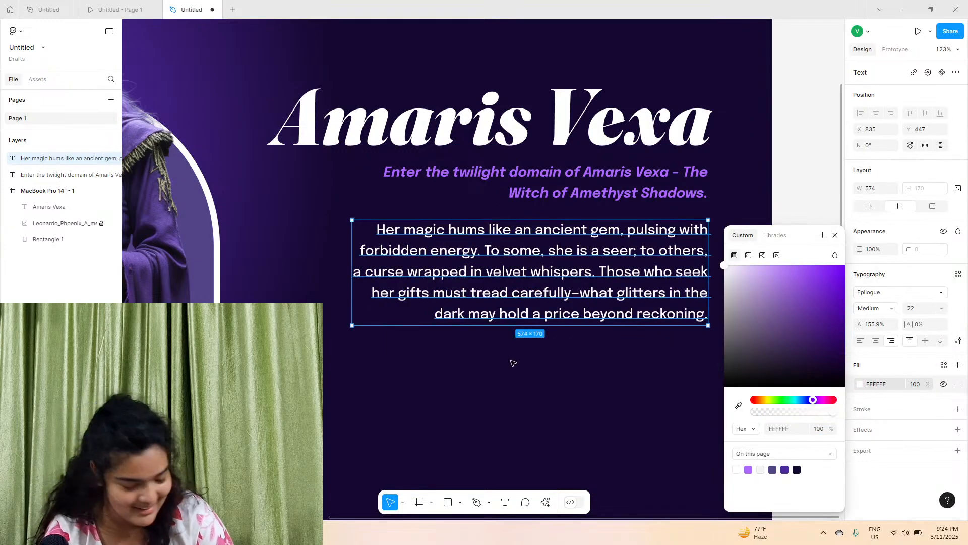
left_click(512, 363)
left_click_drag(599, 281, 599, 278)
Add an "Explore More" text below the paragraph and move it under the paragraph's right end
mouse_move(132, 4)
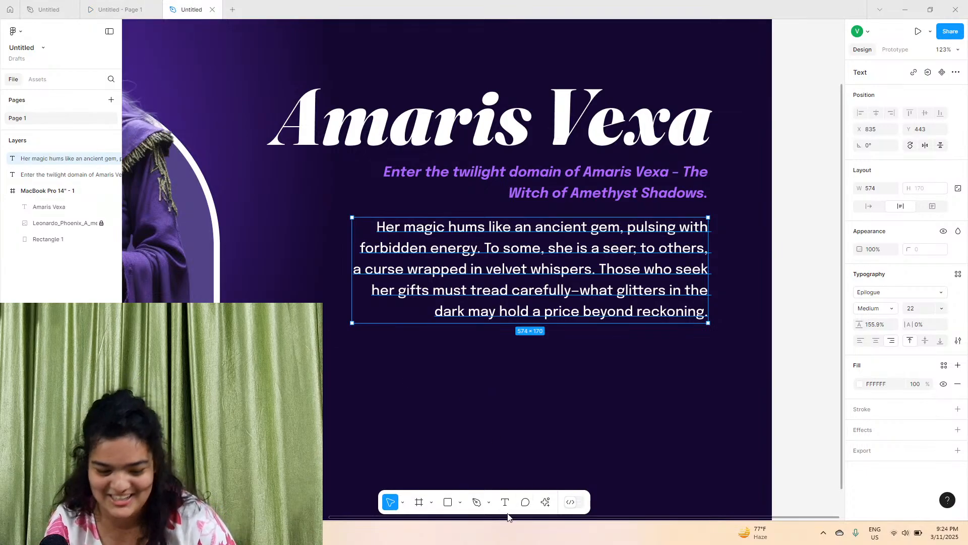
left_click(506, 502)
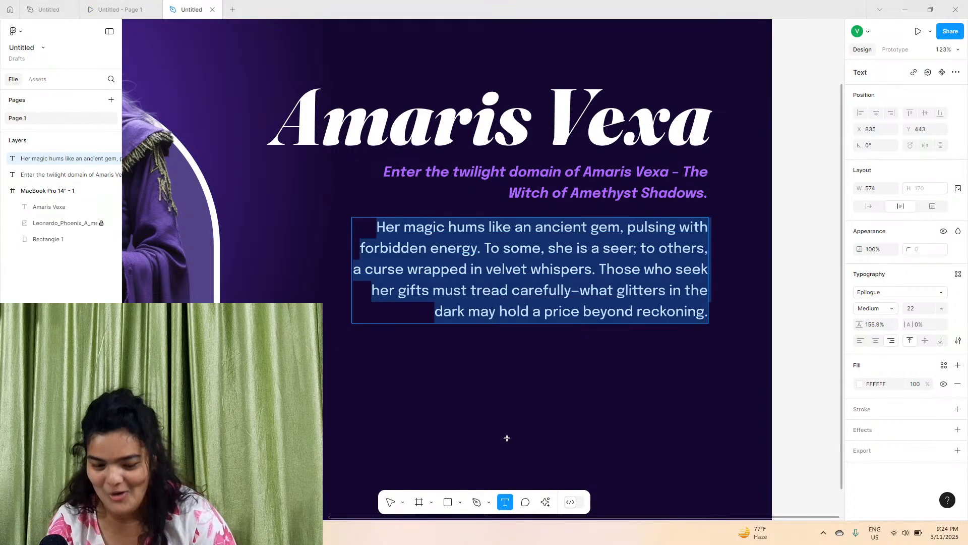
left_click(535, 359)
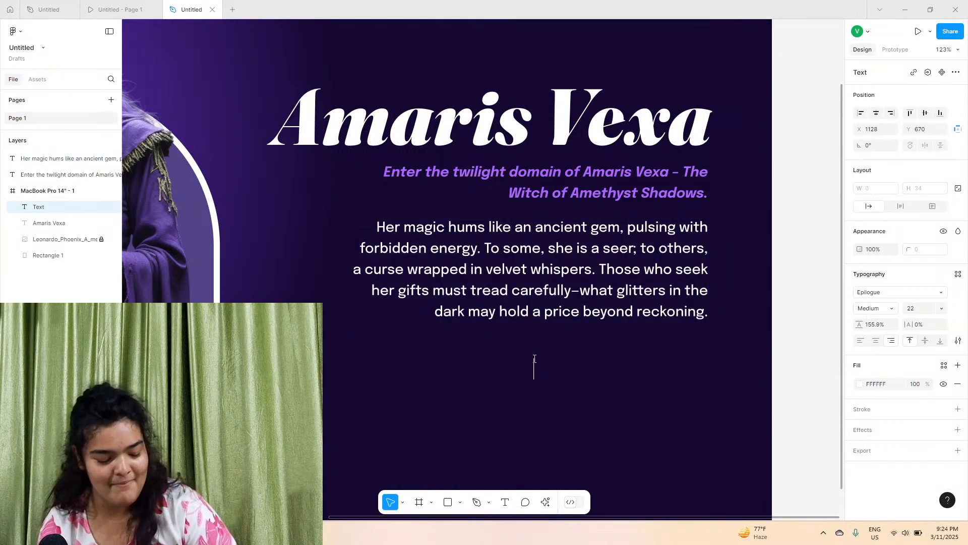
type("Explore More")
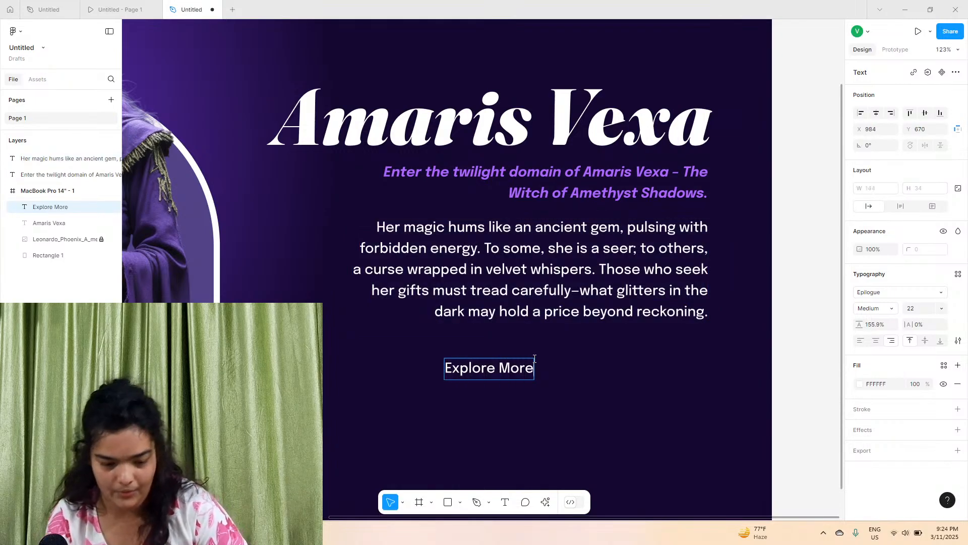
key("Escape")
left_click_drag(497, 373, 641, 363)
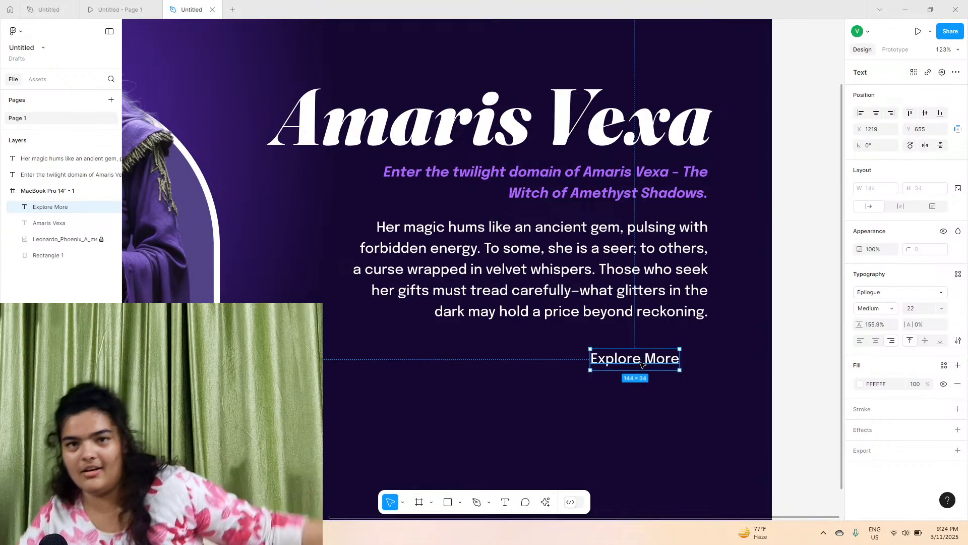
Wrap the Explore More text in a frame with auto layout, padding 38 horizontally and 21 vertically
right_click(641, 364)
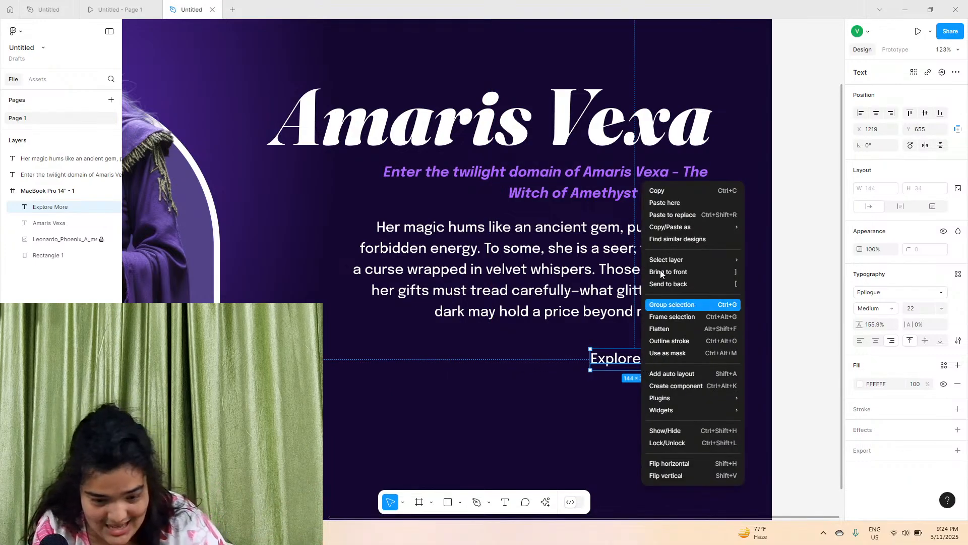
left_click(670, 317)
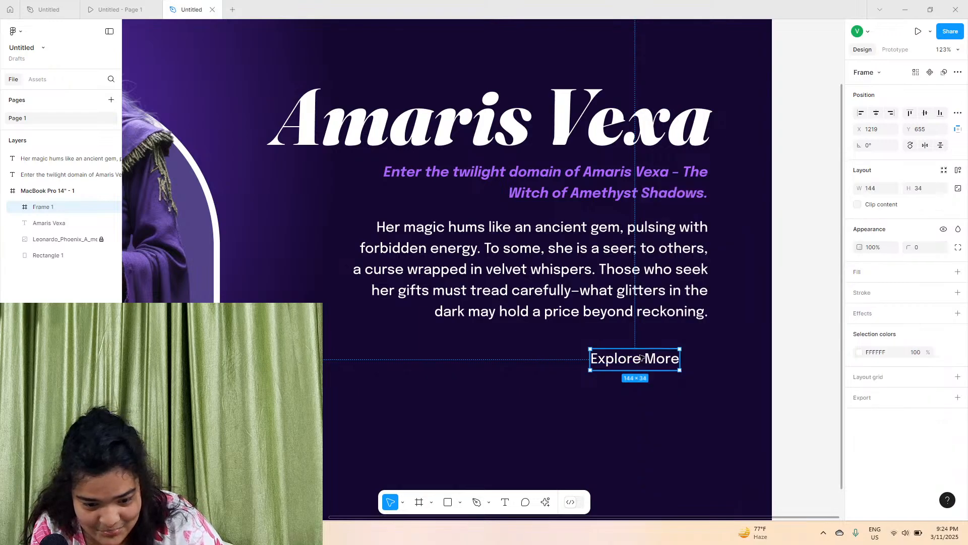
scroll(678, 353, "up", 5)
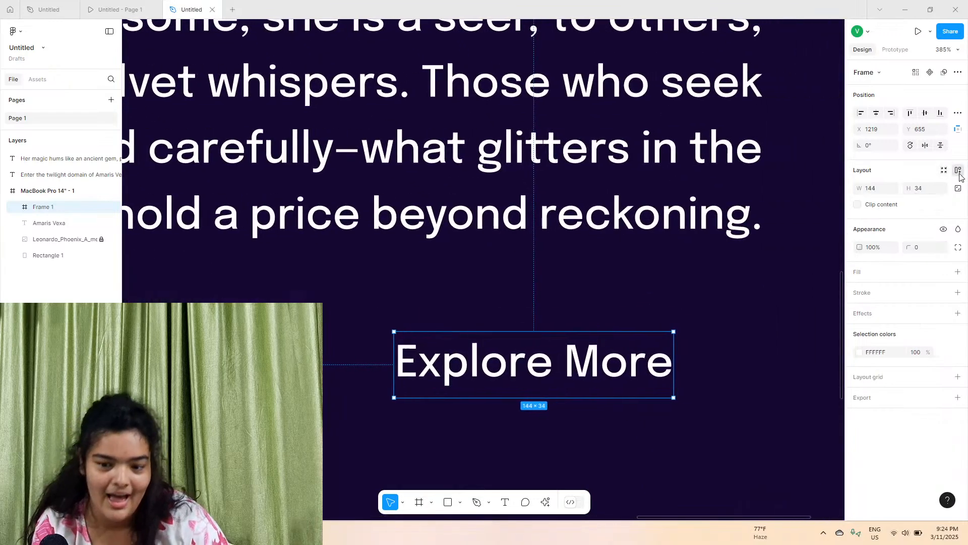
left_click(959, 172)
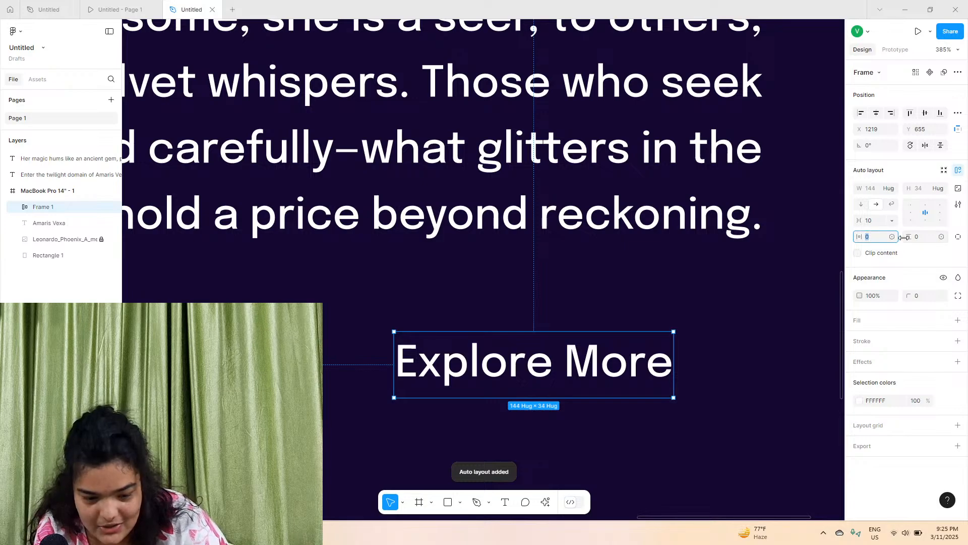
left_click_drag(857, 237, 919, 237)
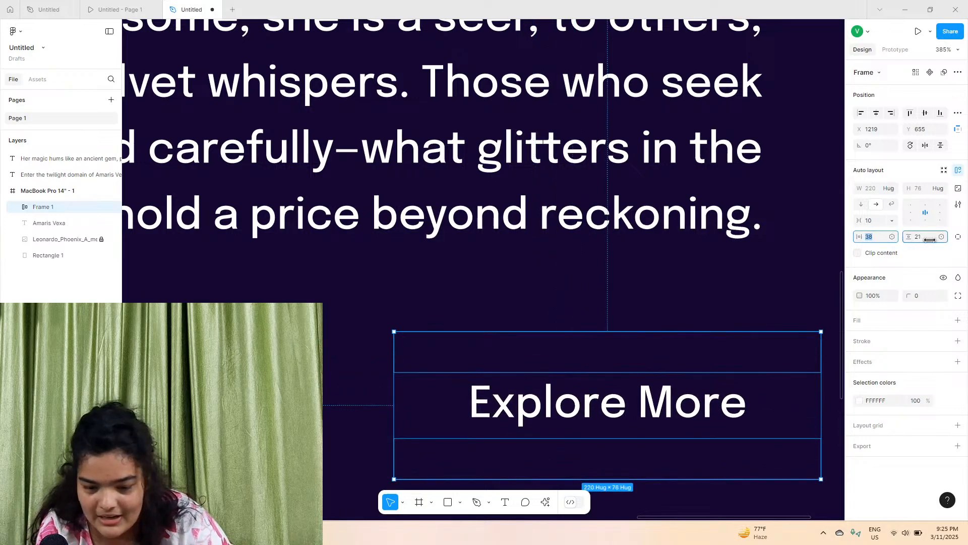
Add a 5 px inside stroke to the button frame
left_click(958, 341)
left_click_drag(898, 360, 905, 359)
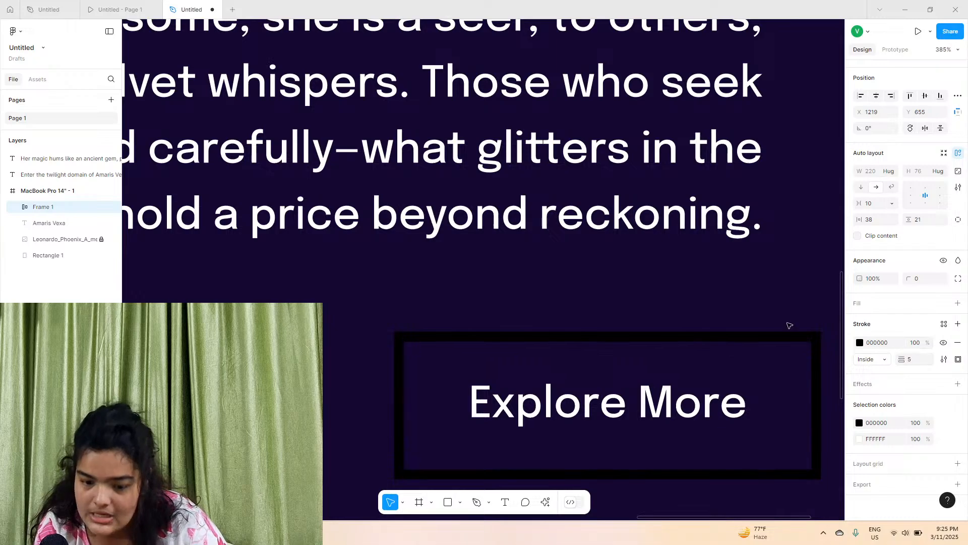
scroll(514, 226, "down", 3)
scroll(514, 225, "up", 2)
scroll(514, 225, "up", 1)
scroll(509, 225, "down", 3)
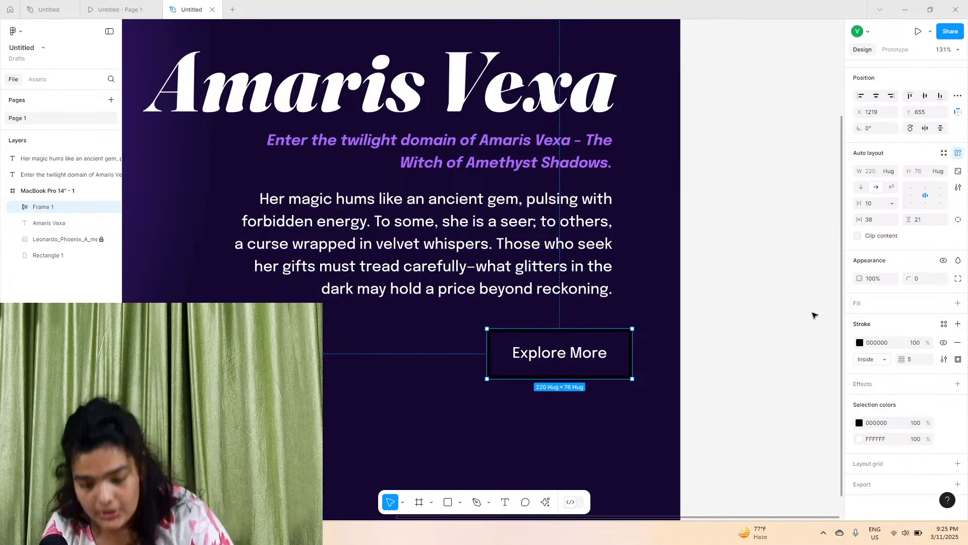
Change the button frame's stroke colour to the purple AC68FF
left_click(860, 343)
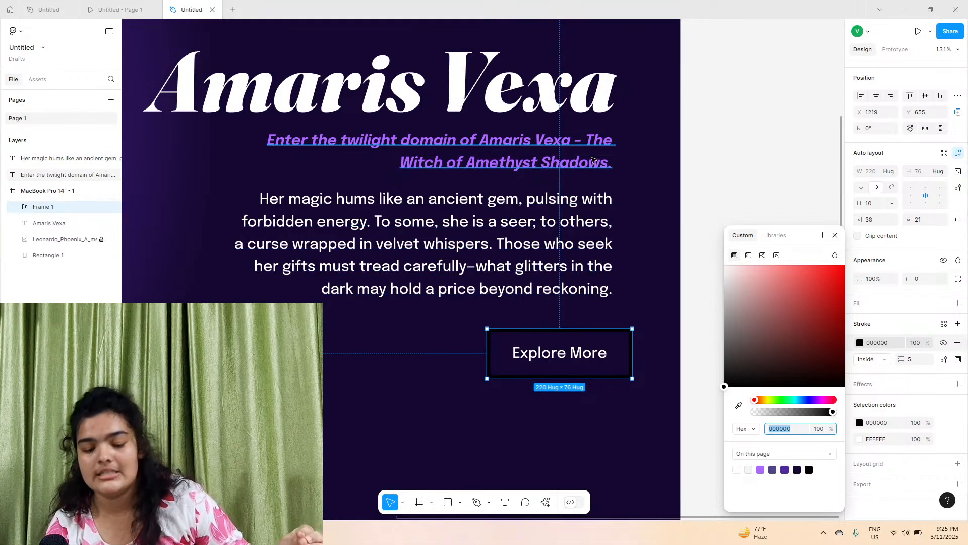
left_click(760, 469)
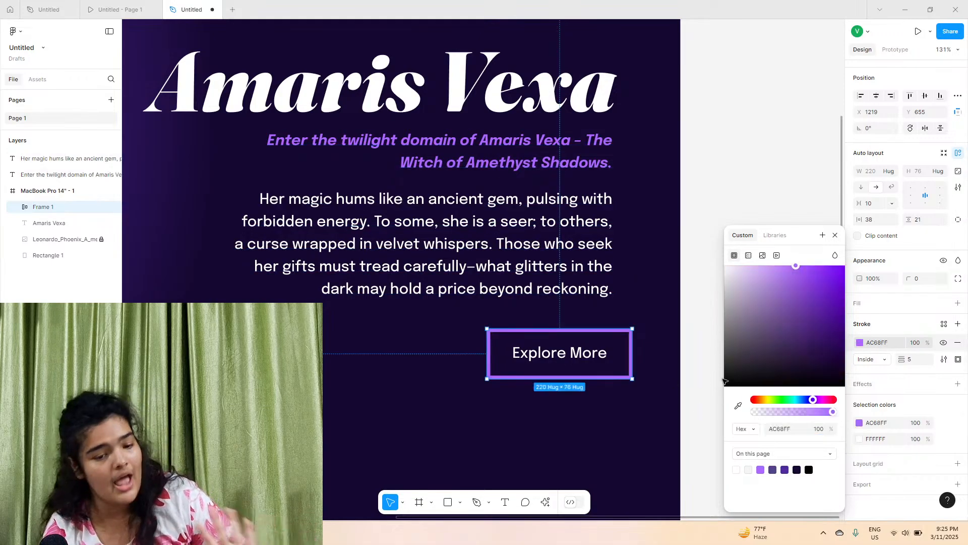
left_click(748, 370)
left_click(761, 470)
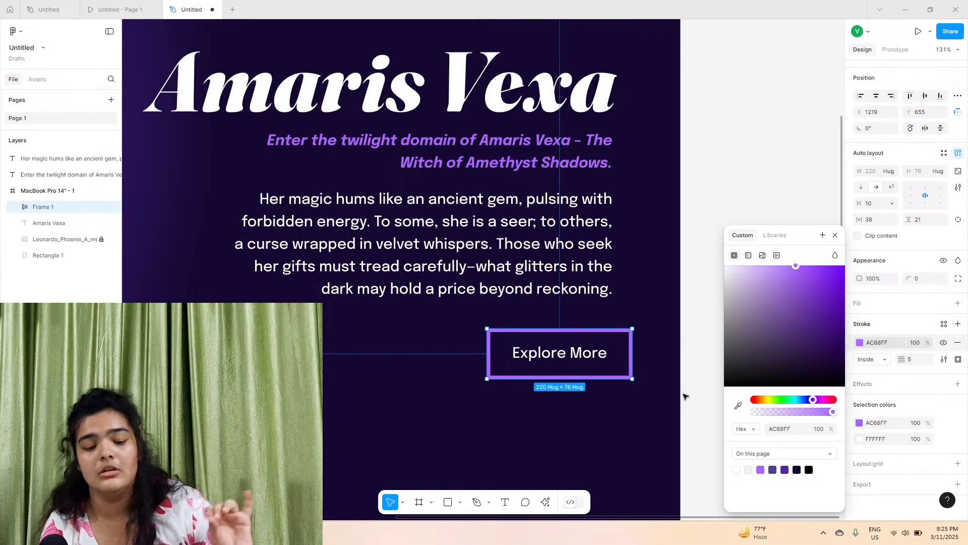
left_click(686, 405)
Move the button slightly up-left and set its Explore More label's weight to Bold
mouse_move(558, 346)
left_mouse_down()
mouse_move(526, 338)
mouse_move(544, 333)
left_mouse_up()
double_click(544, 337)
left_click(875, 308)
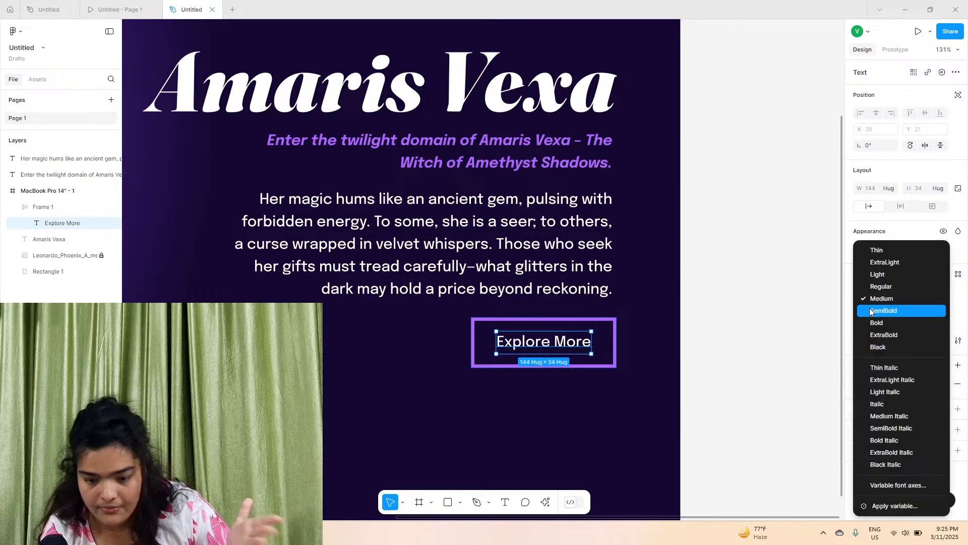
left_click(875, 325)
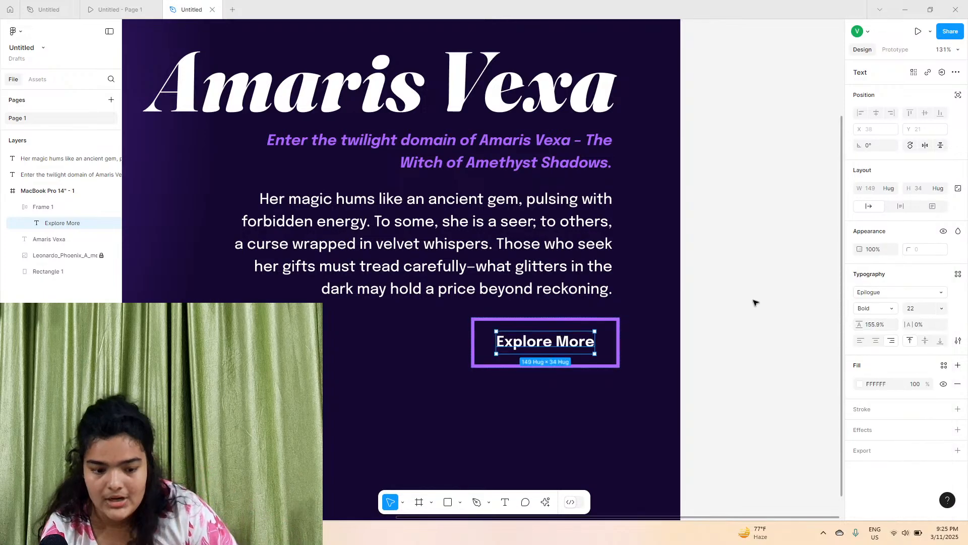
left_click(755, 302)
Nudge the Explore More button slightly further up and left
scroll(706, 323, "down", 5)
scroll(682, 332, "up", 3)
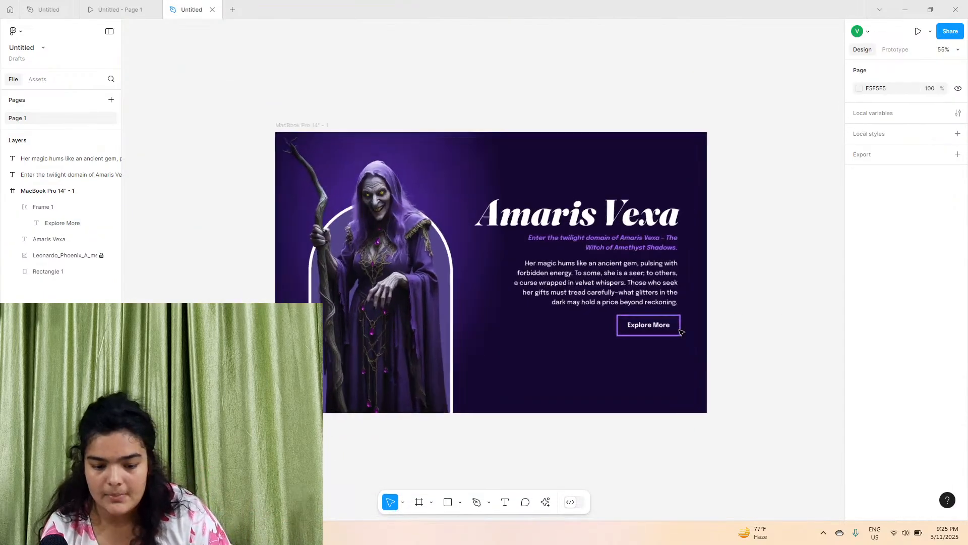
left_click(675, 326)
left_click(755, 331)
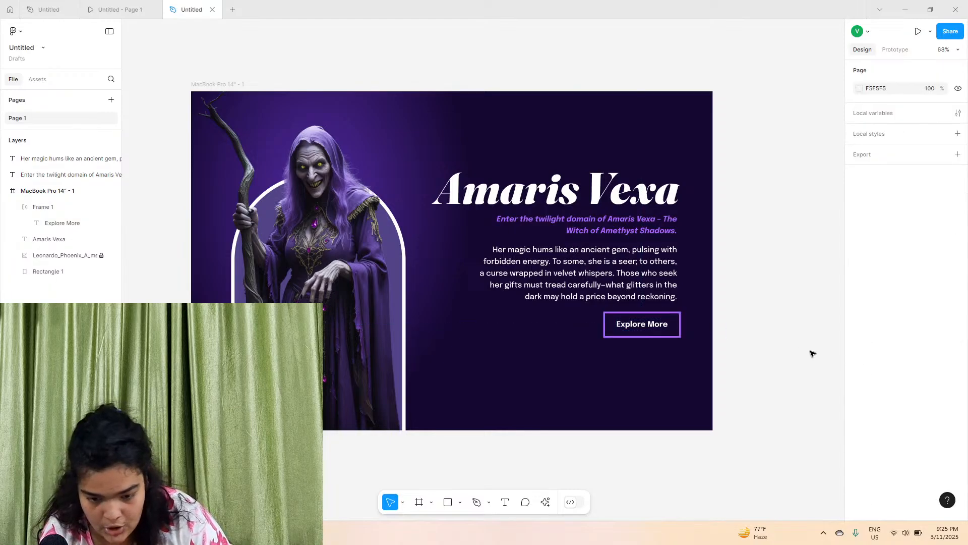
left_click(676, 328)
scroll(703, 350, "up", 5)
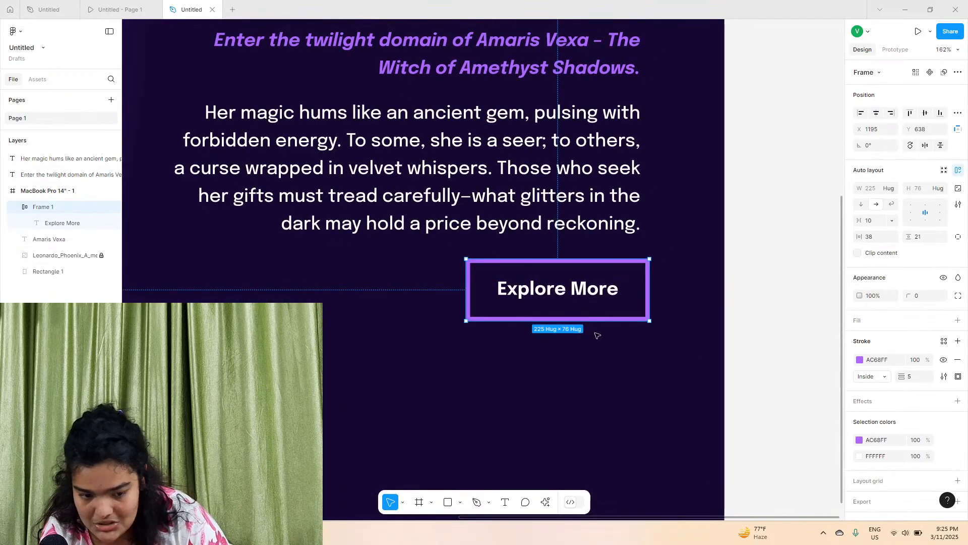
left_click_drag(616, 295, 611, 293)
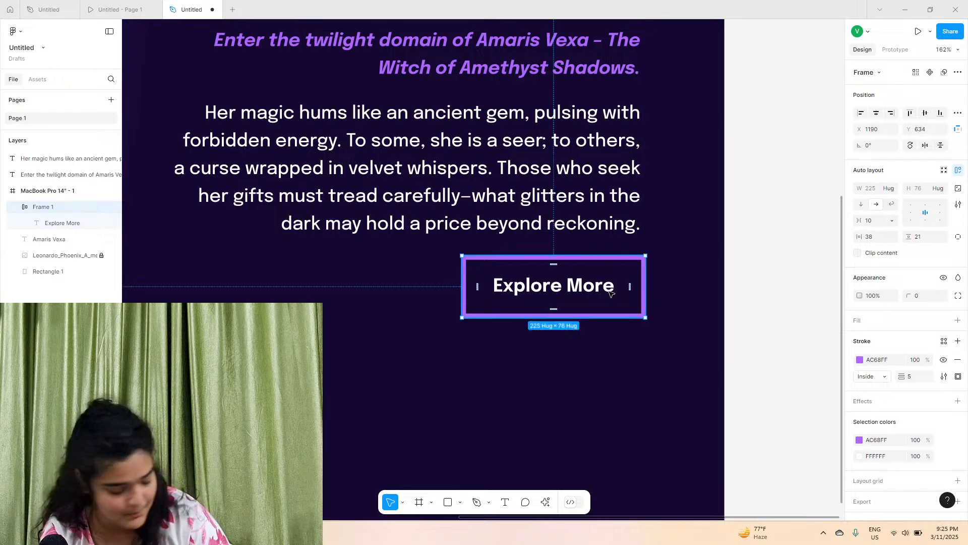
scroll(610, 292, "down", 5)
scroll(734, 273, "up", 2)
left_click(750, 258)
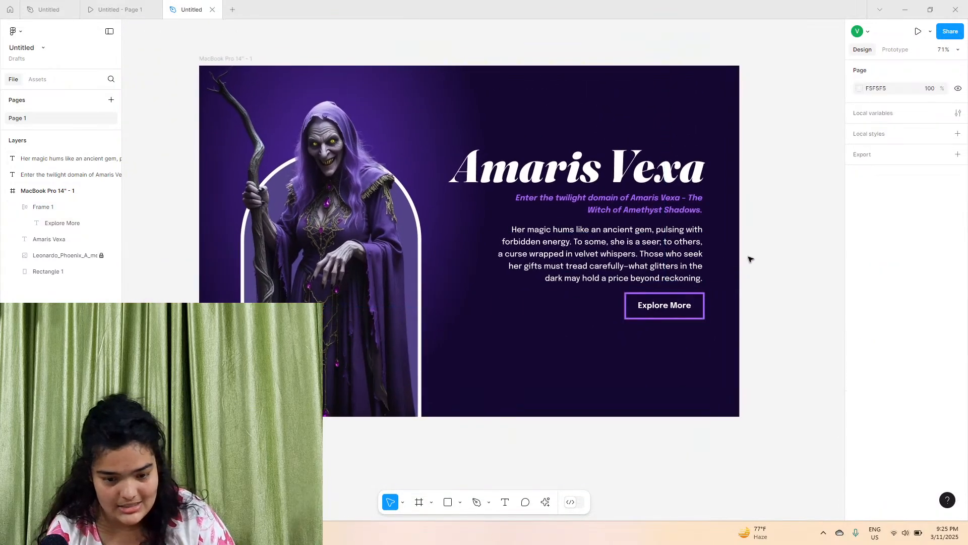
Open the original design's prototype preview to compare with the recreation
scroll(750, 259, "left", 2)
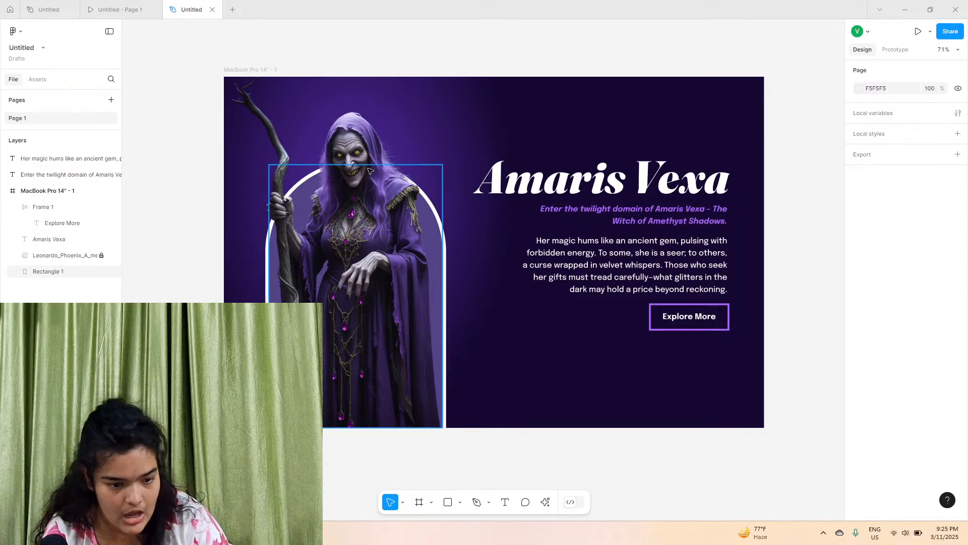
left_click(107, 9)
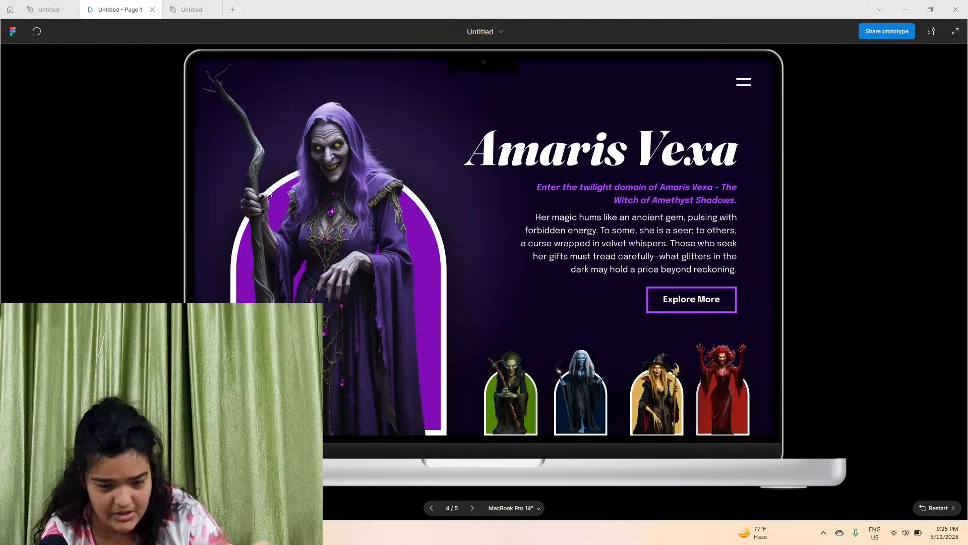
Edit the frame's radial gradient fill, moving its centre lower and setting the end stop colour to 100030
key("ctrl+Tab")
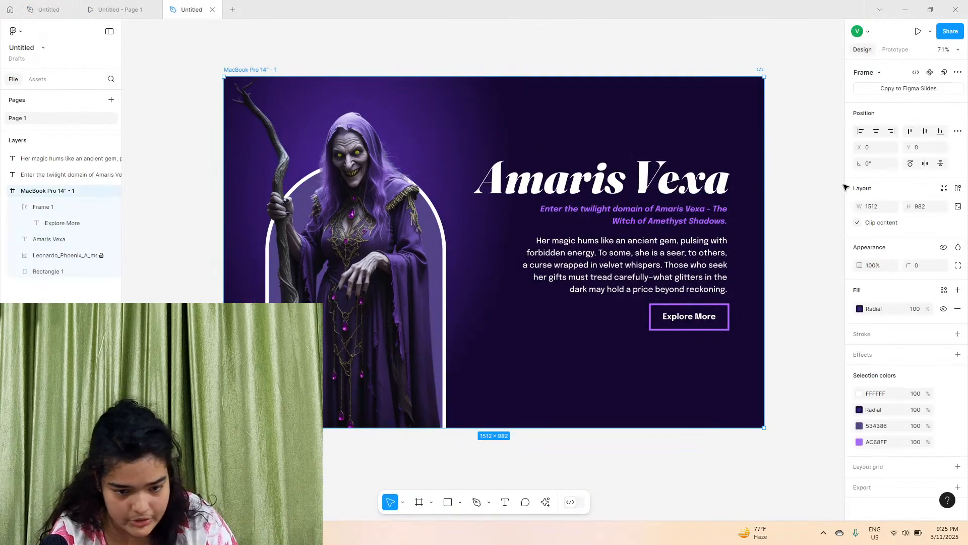
left_click(860, 309)
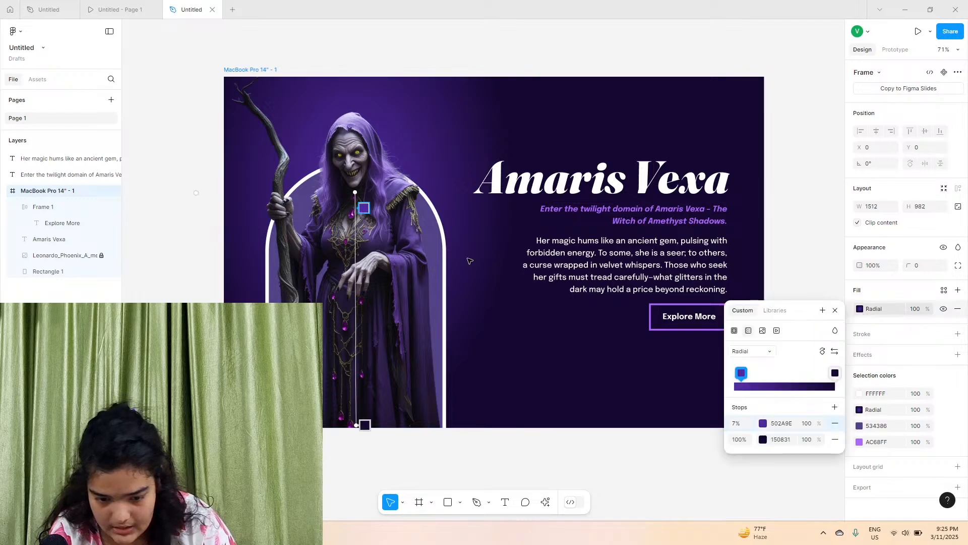
left_click(763, 424)
left_click_drag(354, 194, 354, 220)
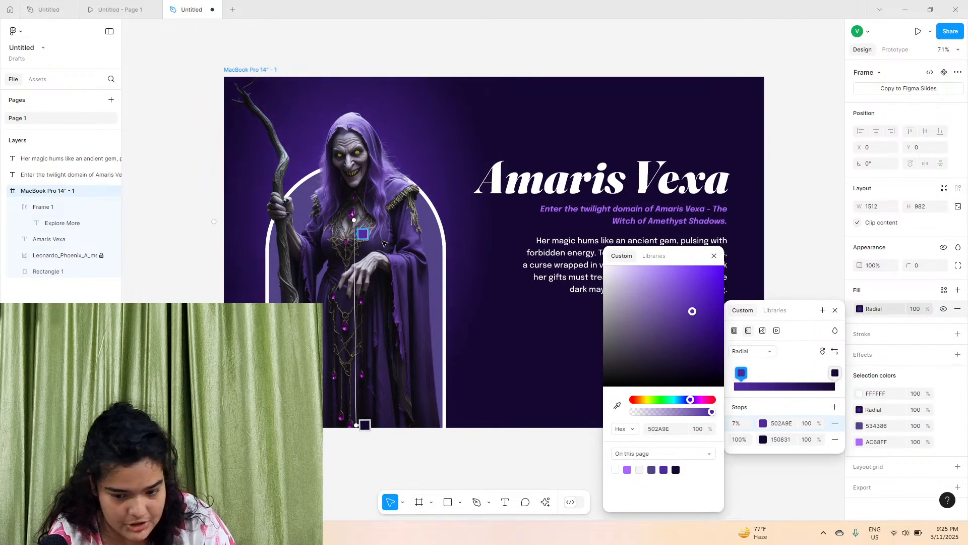
left_click(835, 373)
left_click_drag(703, 372, 729, 365)
Change the first gradient stop to 4D0079 and reposition the gradient's radius and centre handles
left_click(762, 424)
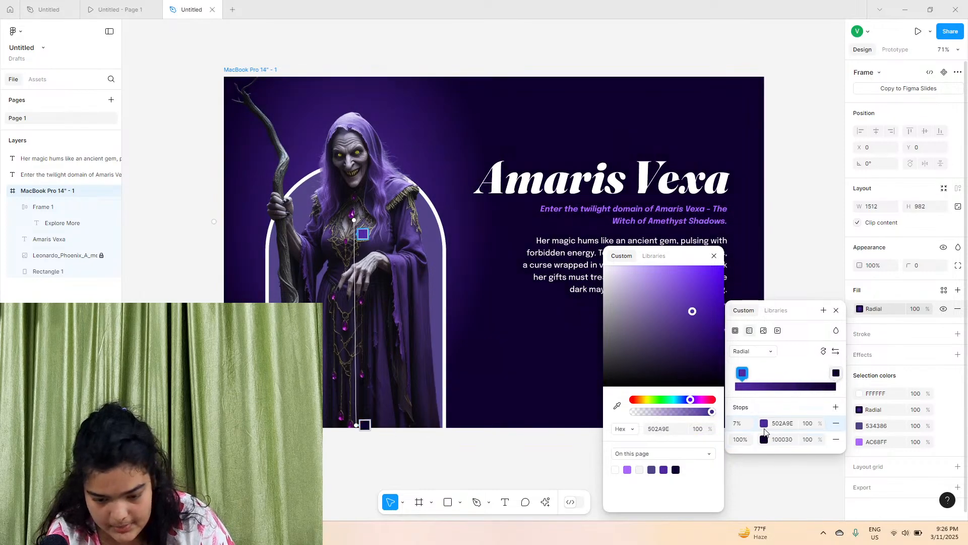
left_click_drag(697, 324, 727, 329)
left_click_drag(685, 404, 695, 407)
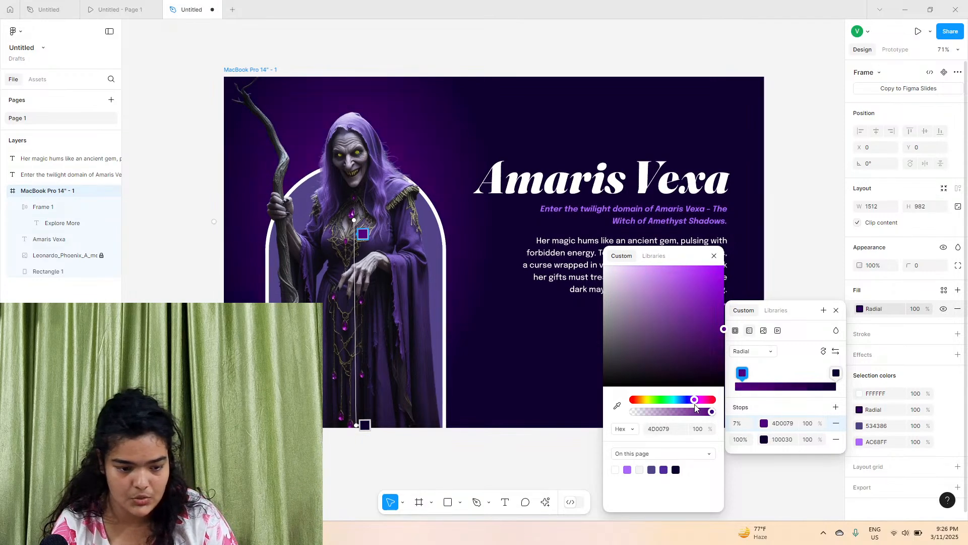
left_click_drag(220, 218, 234, 221)
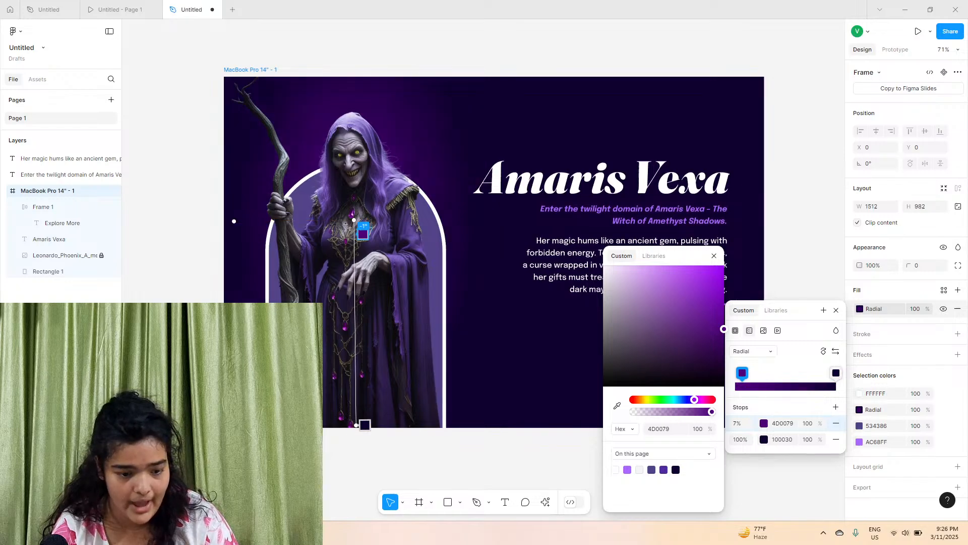
left_click_drag(354, 220, 357, 236)
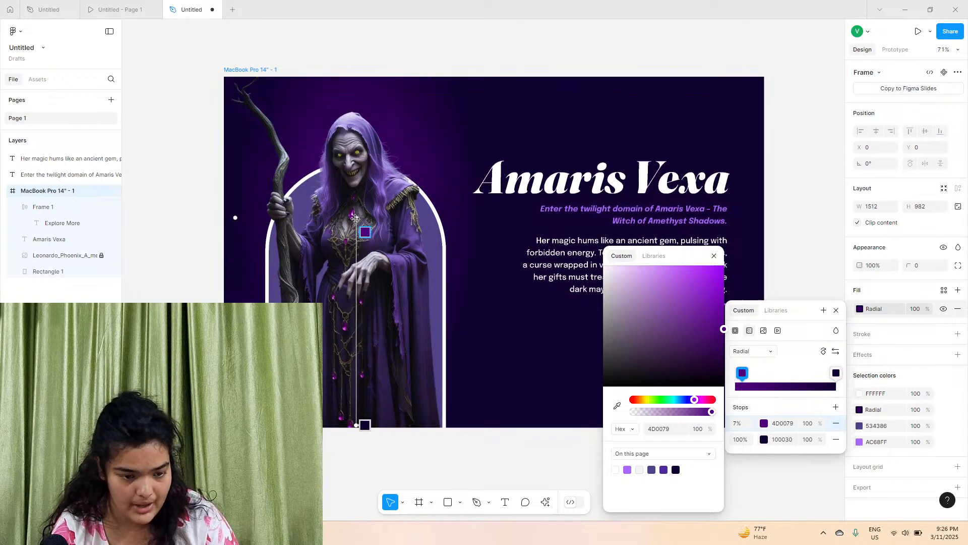
left_click(605, 86)
Zoom to the frame's top-right corner and draw a short horizontal line about 63.5 px long with the Pen tool
scroll(651, 98, "right", 3)
scroll(651, 99, "up", 2)
scroll(659, 102, "right", 3)
scroll(659, 102, "up", 2)
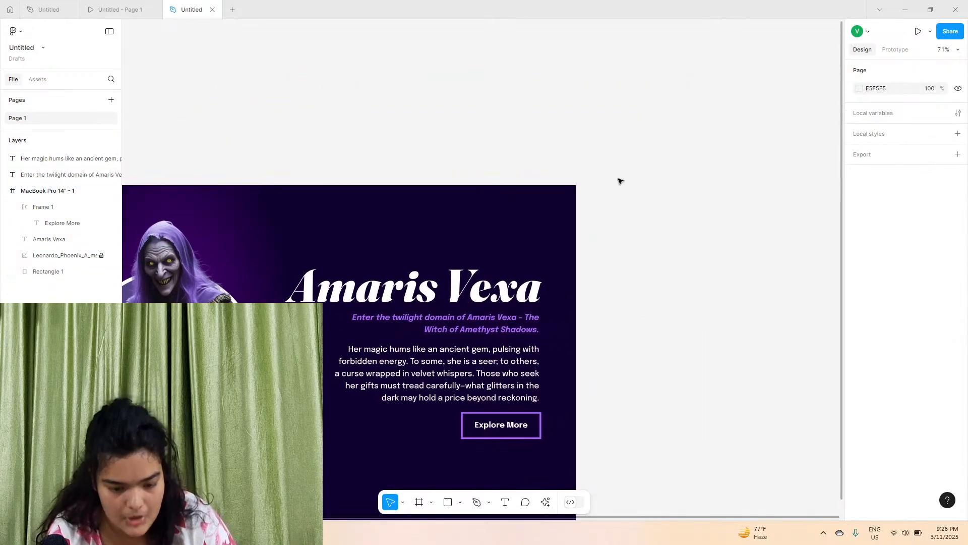
scroll(511, 281, "up", 10)
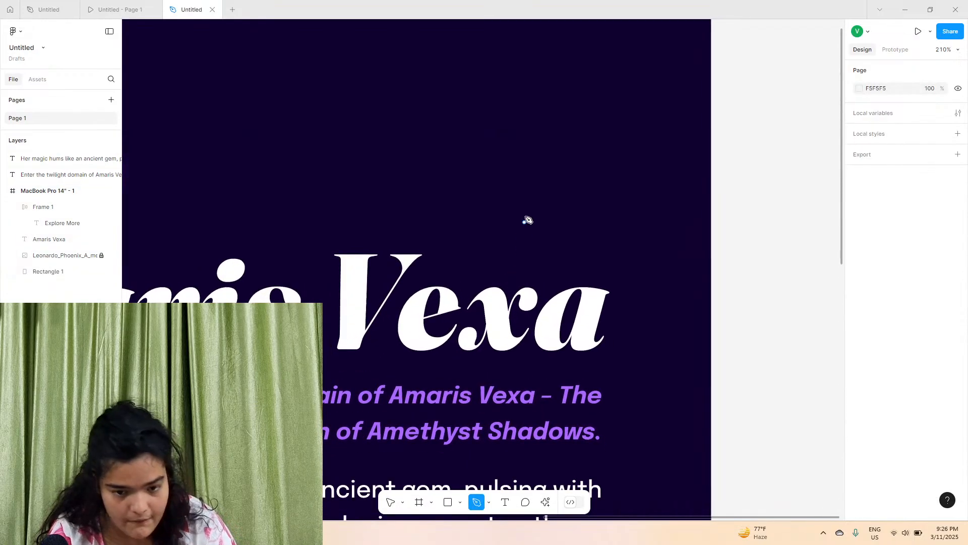
left_click(523, 186)
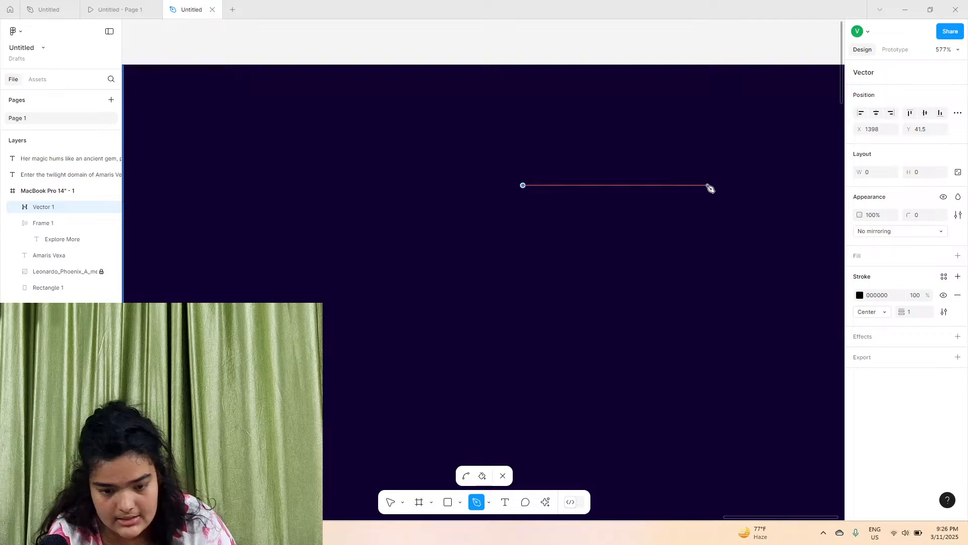
left_click(708, 186)
left_click(392, 501)
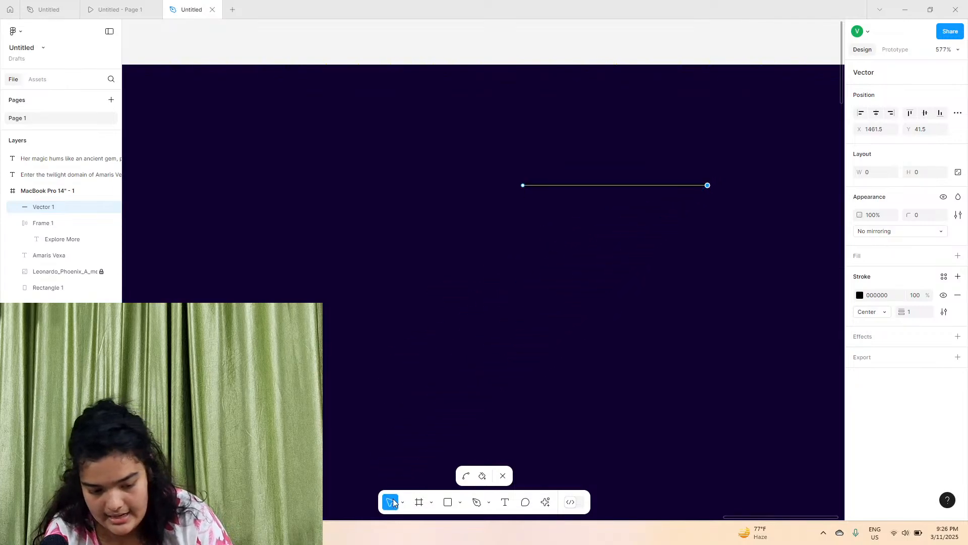
Set the line's stroke to white FFFFFF with a weight of 4
left_click(586, 232)
left_click_drag(902, 312, 908, 312)
left_click(860, 296)
left_click_drag(794, 281, 718, 261)
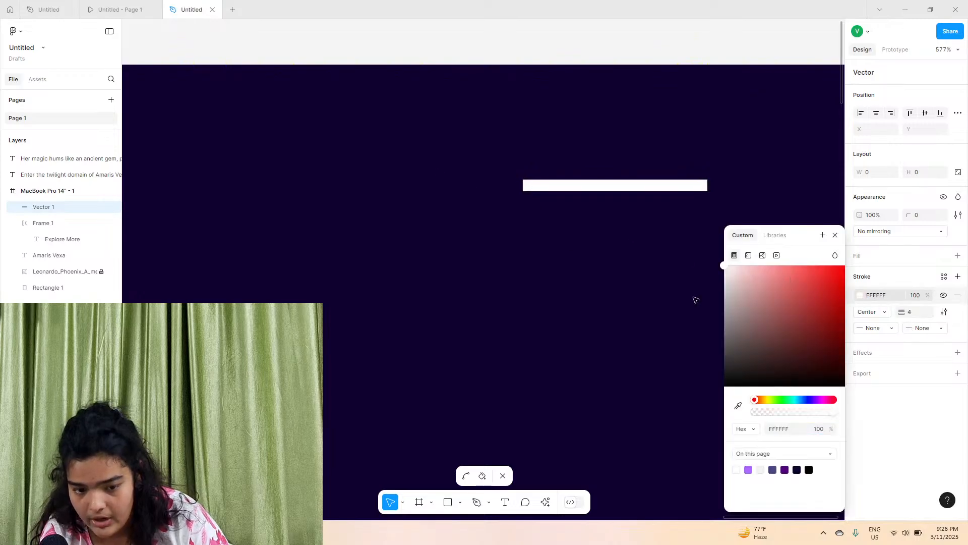
Give both the start and end points of the line Round caps
left_click(881, 329)
left_click(889, 408)
left_click(923, 328)
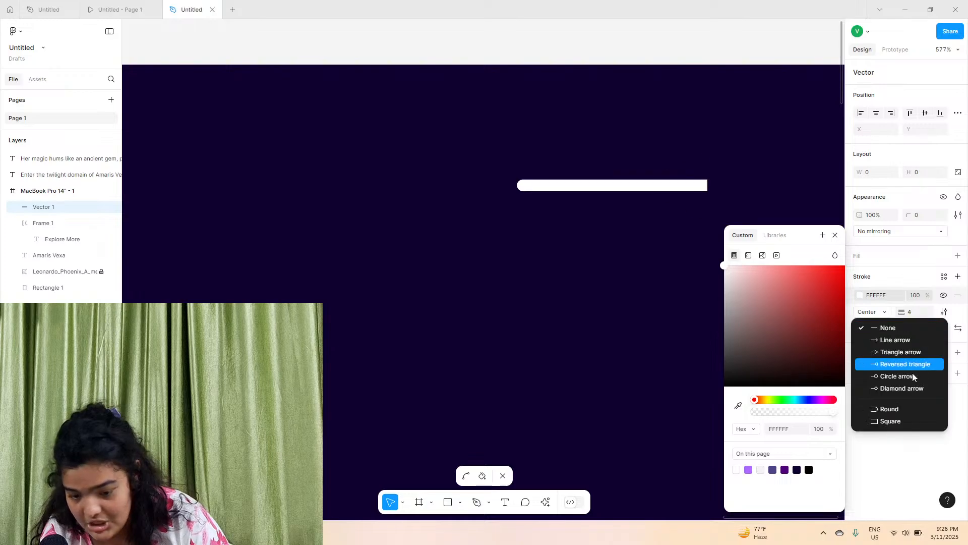
left_click(888, 411)
key("Escape")
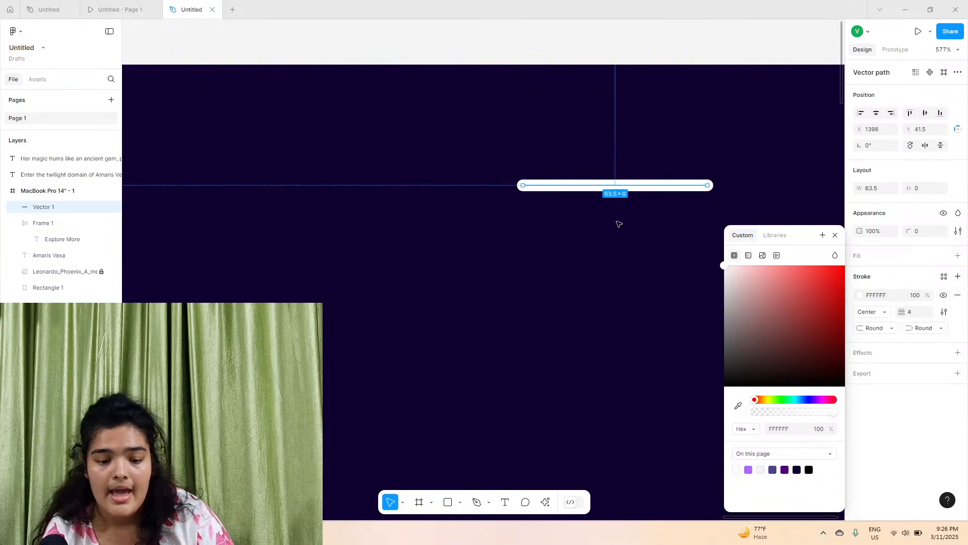
Duplicate the line about 16 px below the original and group the two lines into a hamburger icon
left_click(622, 186)
left_click_drag(621, 188, 620, 228)
left_click(626, 185, "shift")
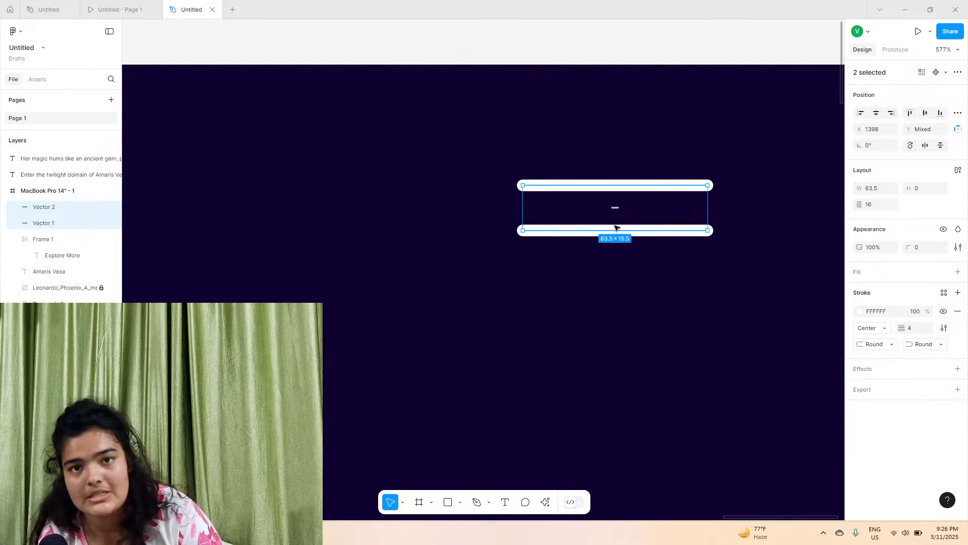
key("ctrl+g")
Scale the hamburger icon group down to about 41.5 × 20 in the frame's top-right corner
left_click_drag(615, 229, 636, 274)
scroll(628, 275, "down", 5)
scroll(636, 274, "down", 5)
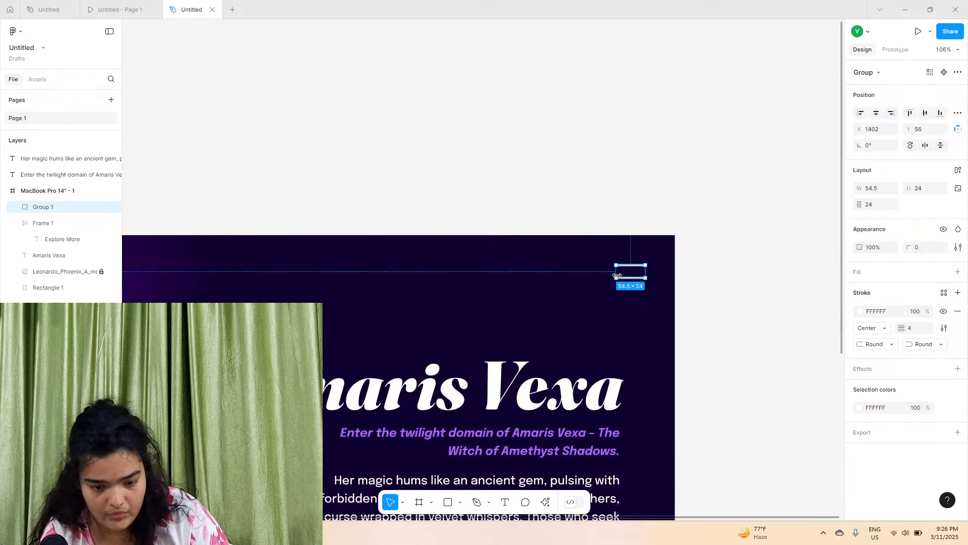
left_click(660, 246)
scroll(646, 275, "down", 1)
left_click(641, 227)
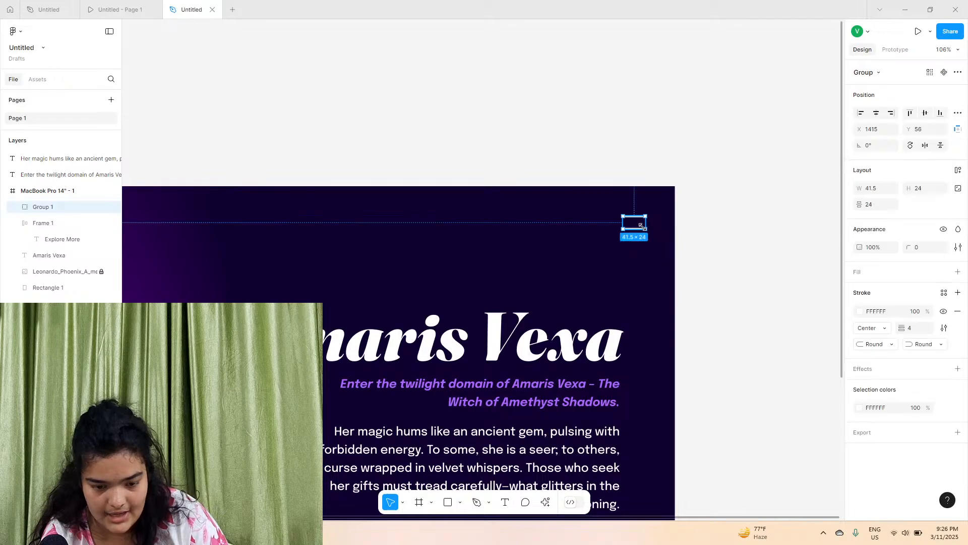
left_click_drag(638, 225, 633, 230)
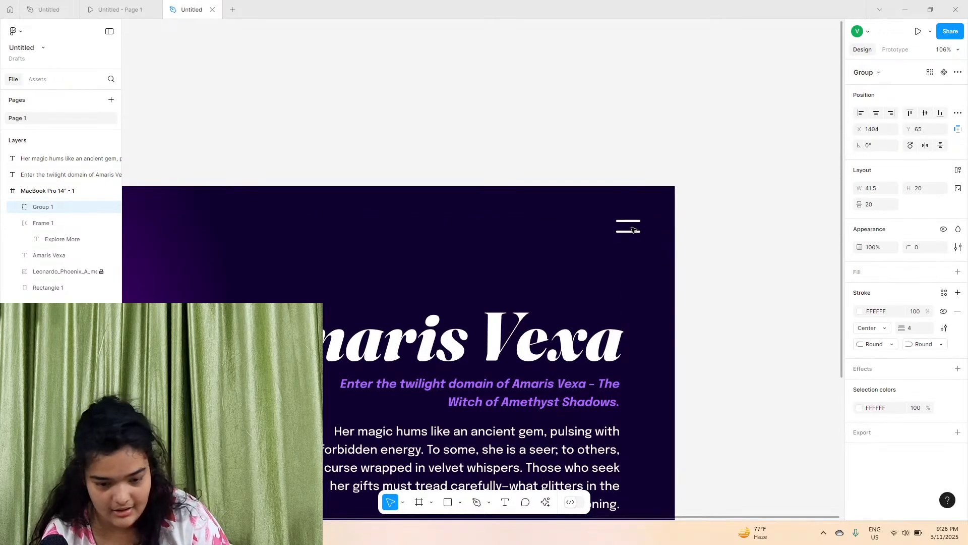
Compare the recreated page against the original design's prototype preview
scroll(632, 227, "down", 3)
scroll(632, 227, "left", 4)
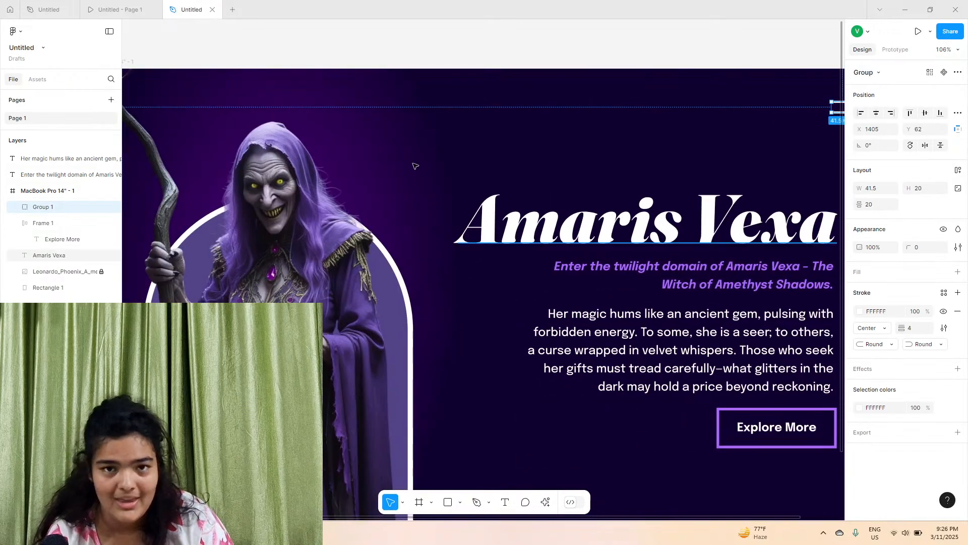
left_click(101, 6)
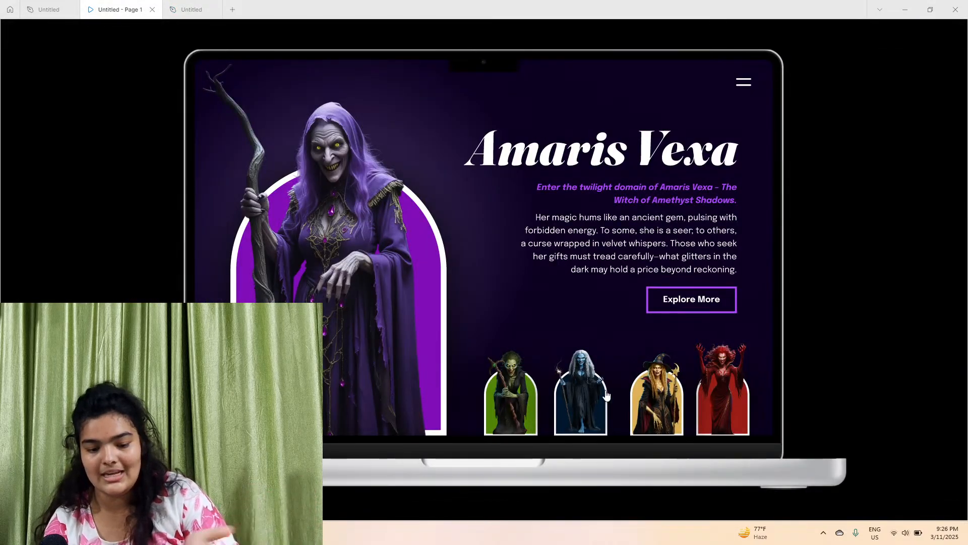
left_click(191, 9)
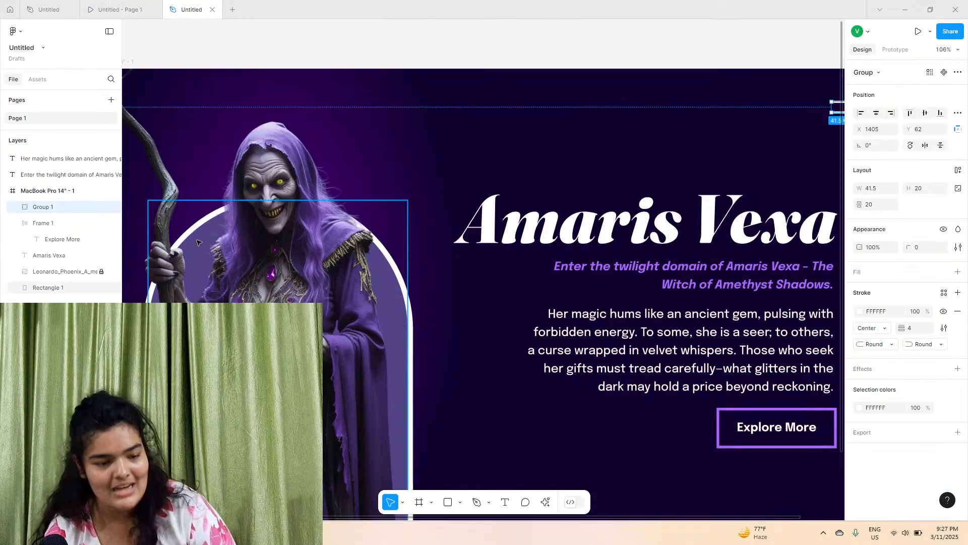
scroll(282, 209, "up", 5)
scroll(282, 209, "up", 8)
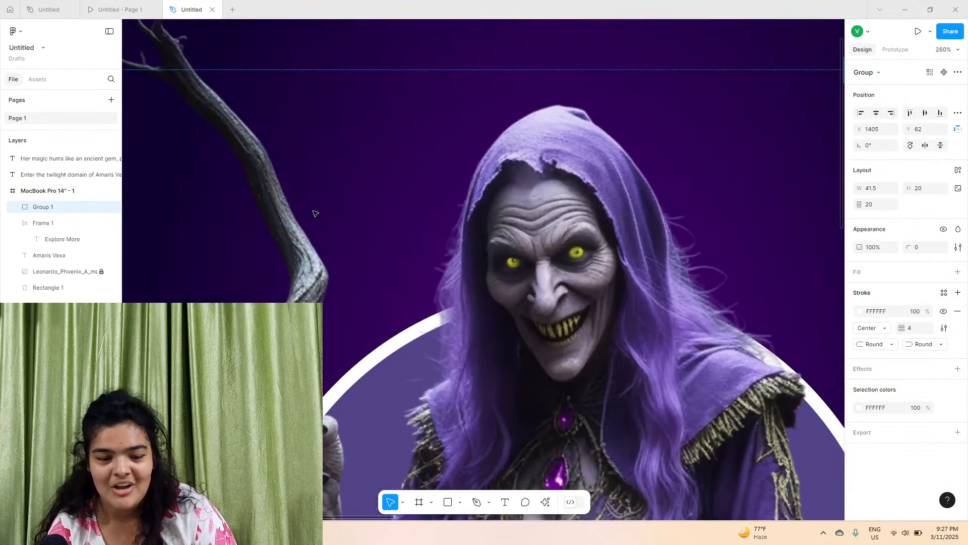
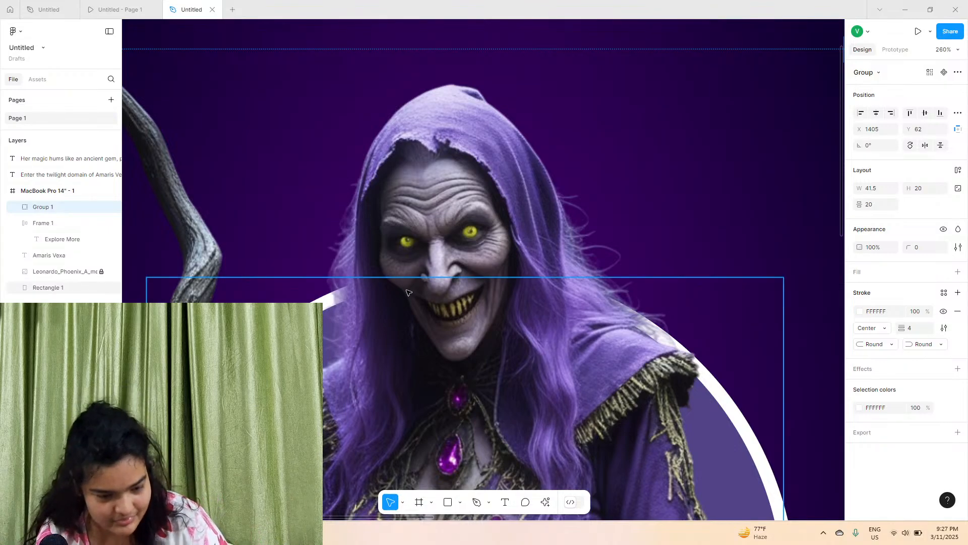
Group the witch image together with its arch-shaped rectangle
scroll(410, 292, "down", 5)
scroll(414, 361, "down", 3)
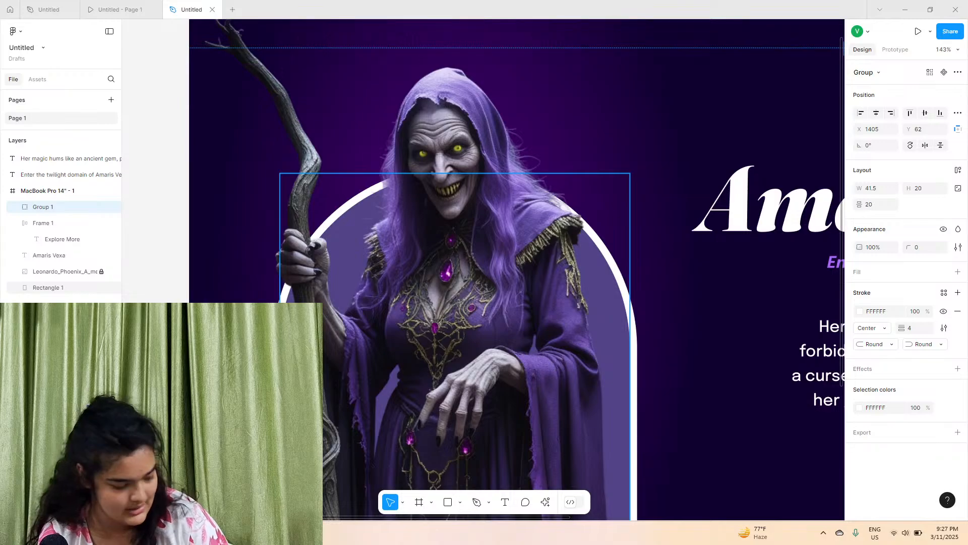
scroll(414, 353, "down", 3, "ctrl")
scroll(413, 353, "down", 2)
left_click(282, 287)
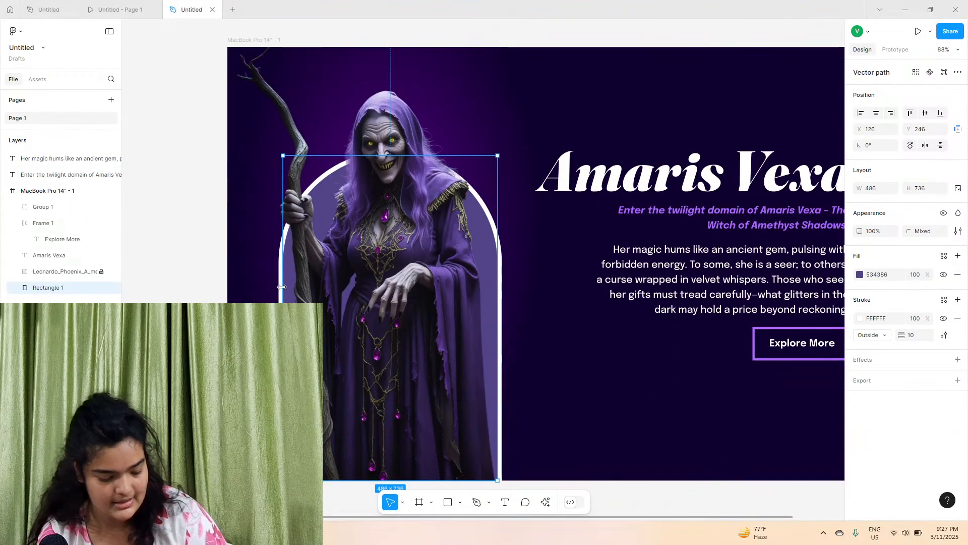
left_click(79, 273)
left_click(70, 288, "shift")
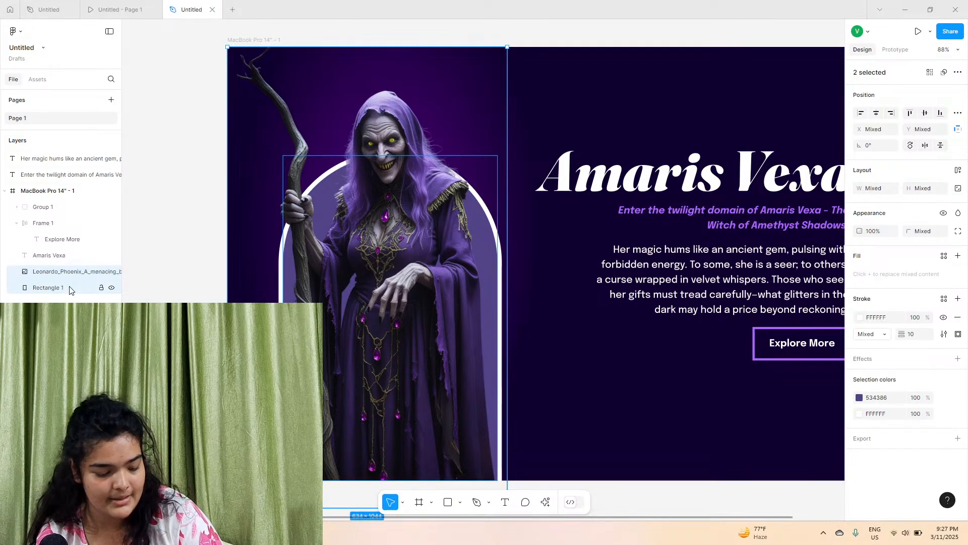
key("ctrl+g")
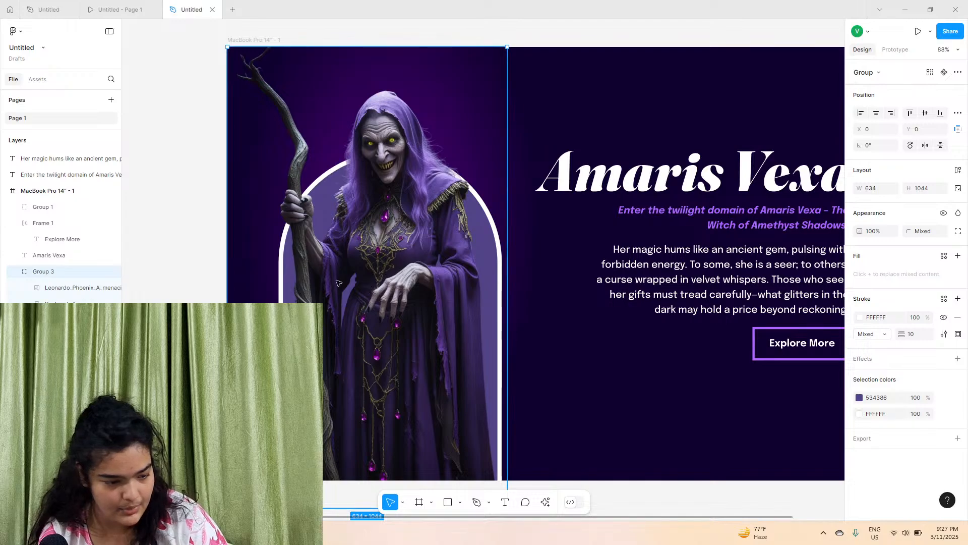
Scale the witch group down to about 169 × 279 and move it near the bottom of the frame below the text
left_click(89, 291)
left_click(75, 320)
left_click_drag(334, 224, 460, 221)
scroll(555, 223, "right", 3)
scroll(484, 222, "down", 2)
left_click_drag(454, 46, 460, 382)
left_click_drag(493, 423, 439, 304)
scroll(439, 304, "up", 8)
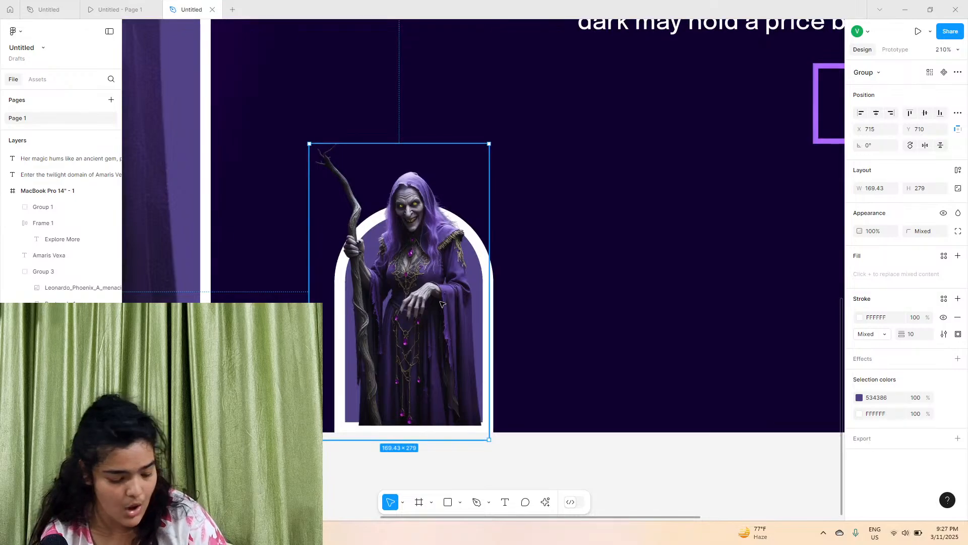
Duplicate the witch group into a horizontal row of four copies
left_click_drag(442, 304, 635, 308)
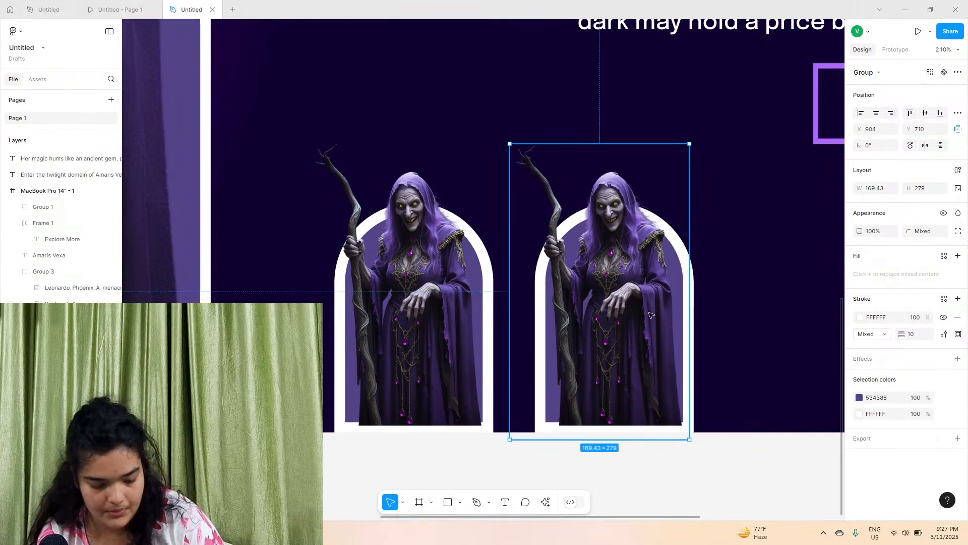
mouse_move(657, 329)
left_mouse_down()
mouse_move(711, 340)
mouse_move(751, 329)
mouse_move(624, 319)
mouse_move(639, 329)
left_mouse_up()
key("ctrl+v")
left_click_drag(545, 311, 833, 334)
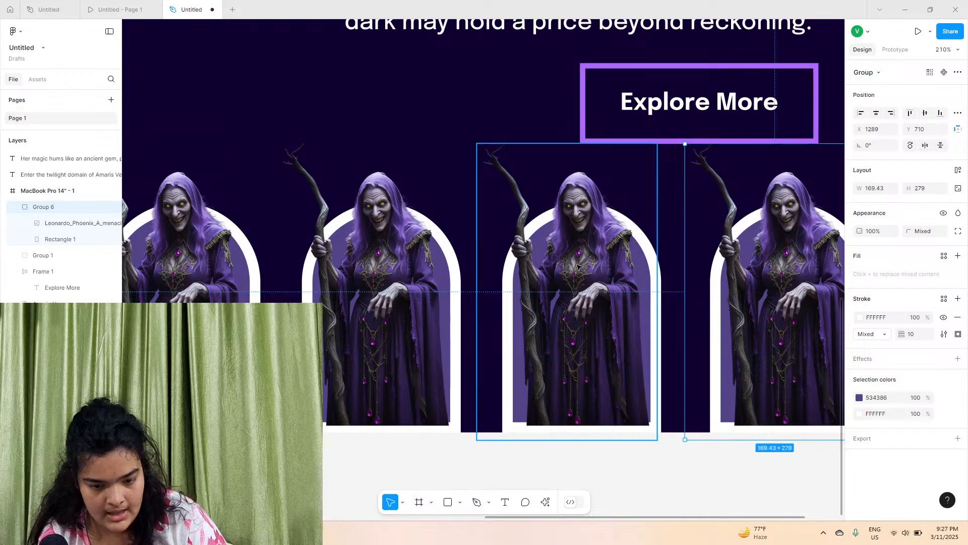
Reduce the arch stroke weight of the copies to 6 and line the four cards up beneath the Explore More button
left_click(562, 263, "shift")
left_click(427, 245, "shift")
left_click(223, 245, "shift")
left_click_drag(899, 350, 900, 350)
mouse_move(734, 297)
left_mouse_down()
mouse_move(734, 309)
mouse_move(721, 310)
left_mouse_up()
scroll(731, 303, "down", 5)
left_click(611, 413)
left_click(603, 327)
left_click(484, 318, "shift")
left_click(386, 317, "shift")
left_click(460, 316)
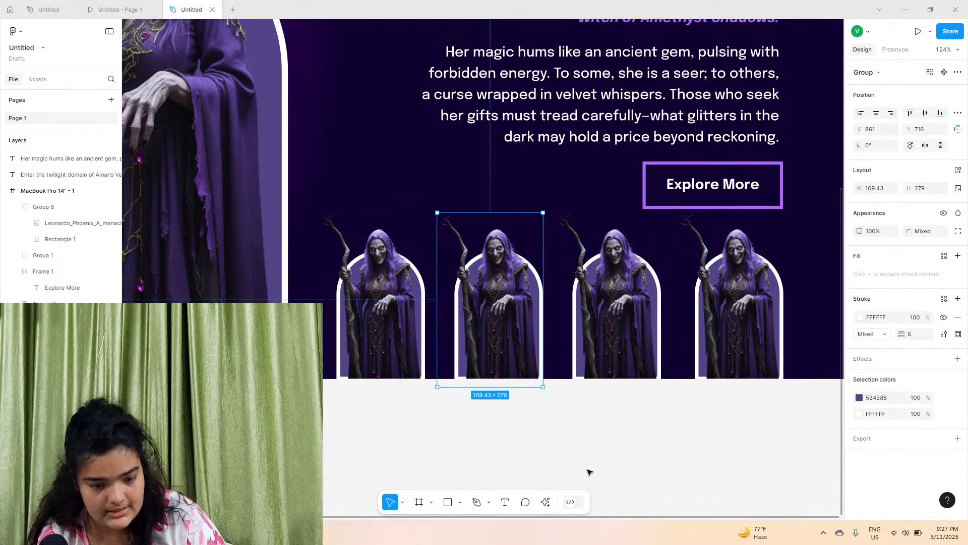
Resize all four witch cards to about 155 × 255 and space them evenly along the bottom
left_click(612, 407)
scroll(613, 407, "down", 1)
scroll(613, 407, "down", 2)
left_click(420, 323)
left_click(515, 322, "shift")
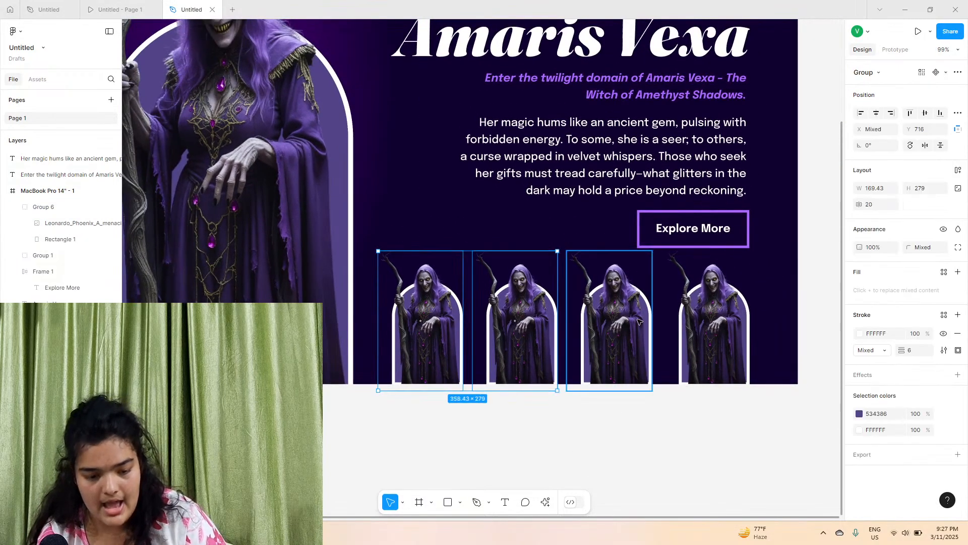
left_click(611, 322, "shift")
left_click(706, 322, "shift")
left_click_drag(591, 252, 591, 264)
left_click_drag(650, 320, 664, 322)
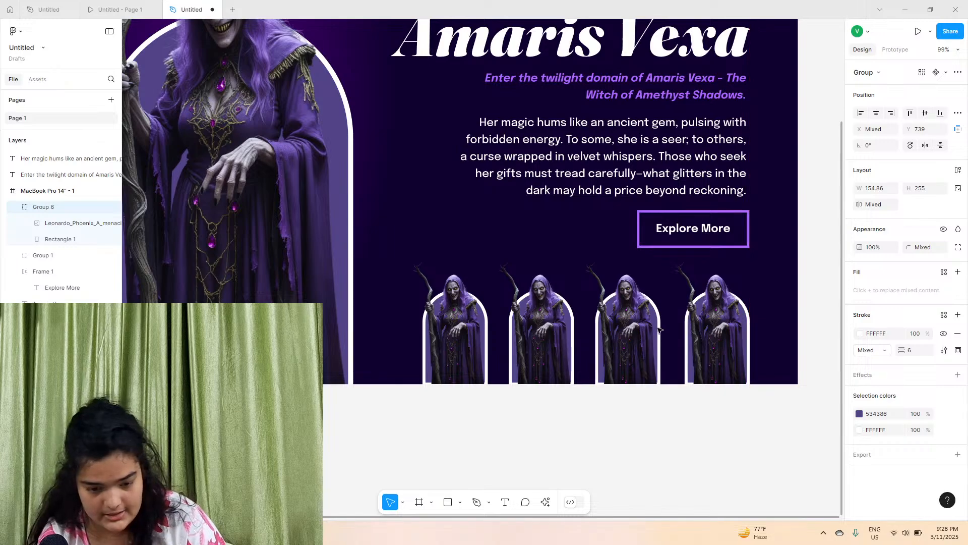
Replace the first card's image fill with the menacing green witch picture from Downloads
left_click(571, 322)
left_click(454, 311)
key("shift+2")
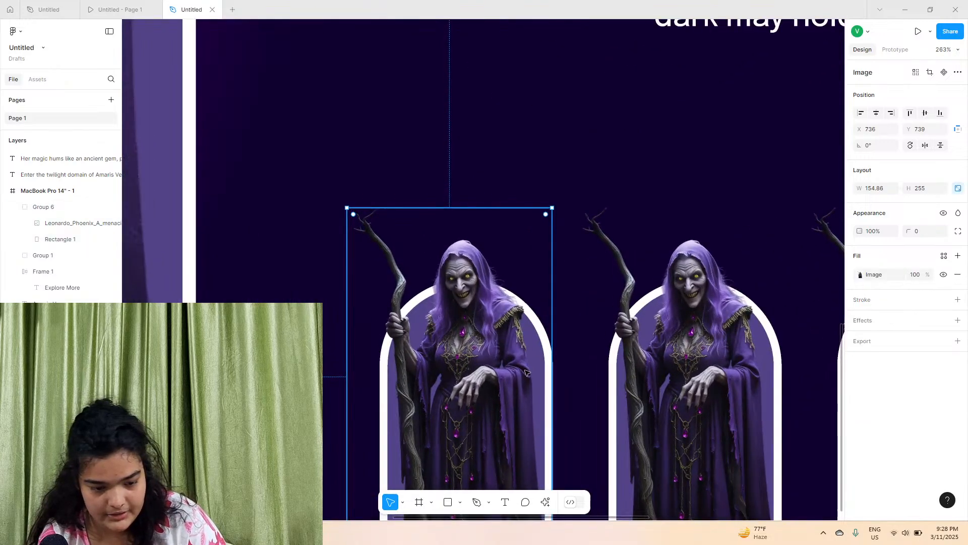
left_click(860, 275)
left_click(796, 340)
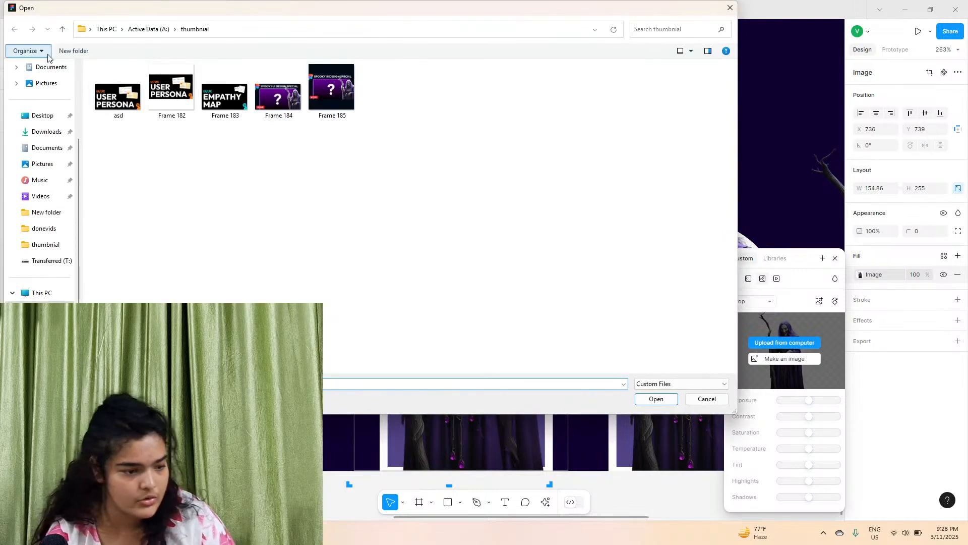
left_click(48, 138)
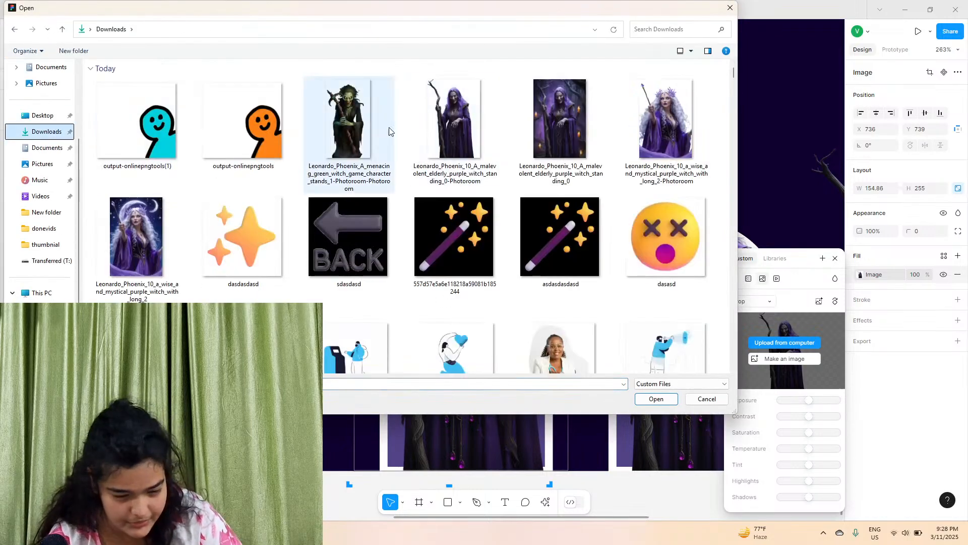
left_click(348, 121)
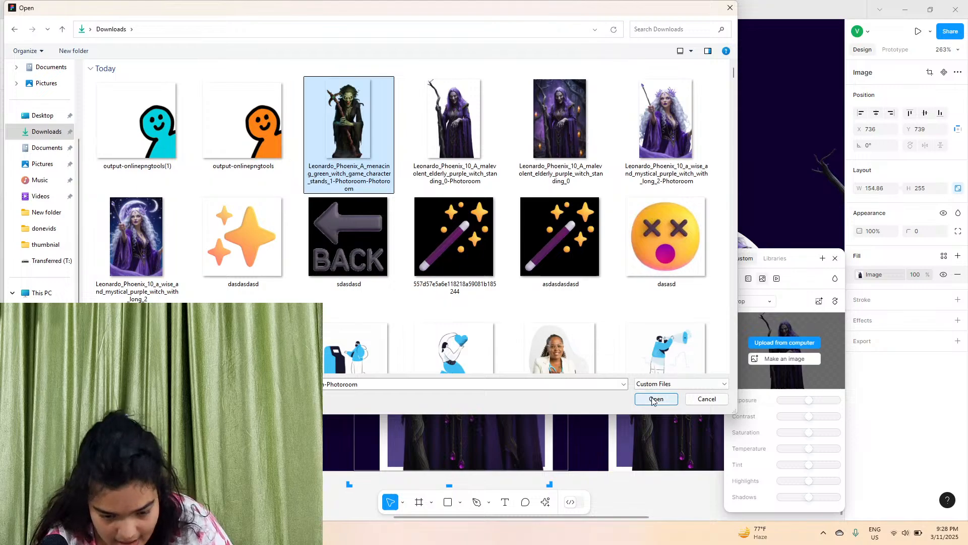
key("Return")
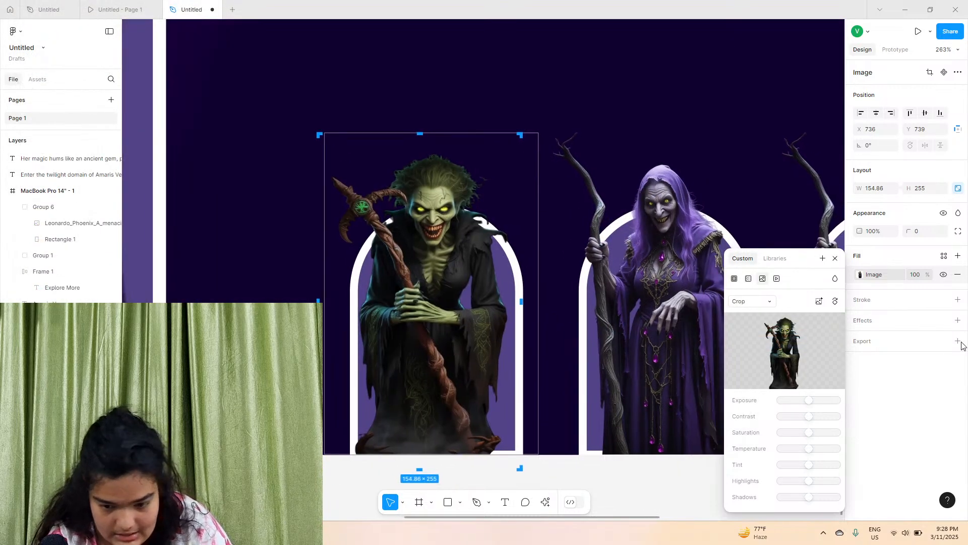
Set the green witch image's scale mode to Fit and undo an accidental nudge
left_click(742, 302)
left_click(746, 287)
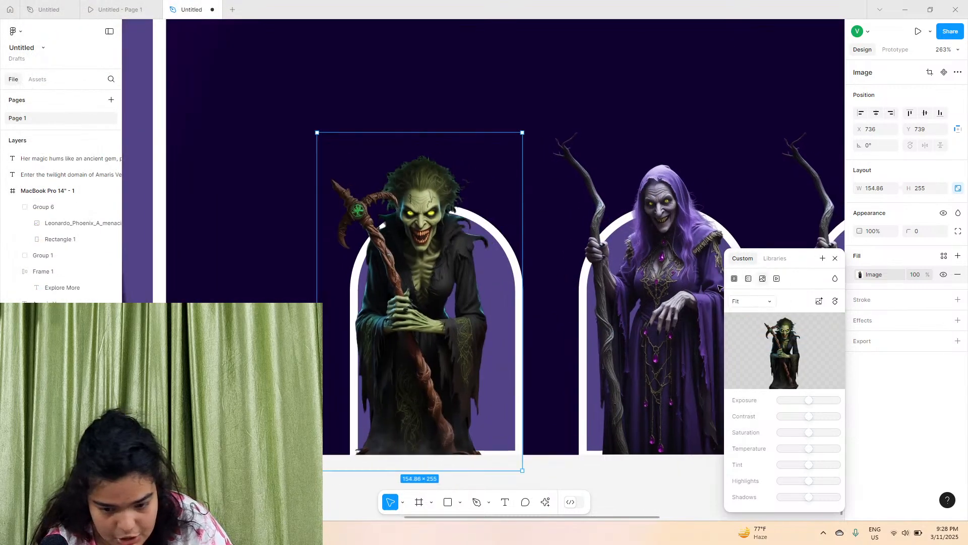
left_click(750, 302)
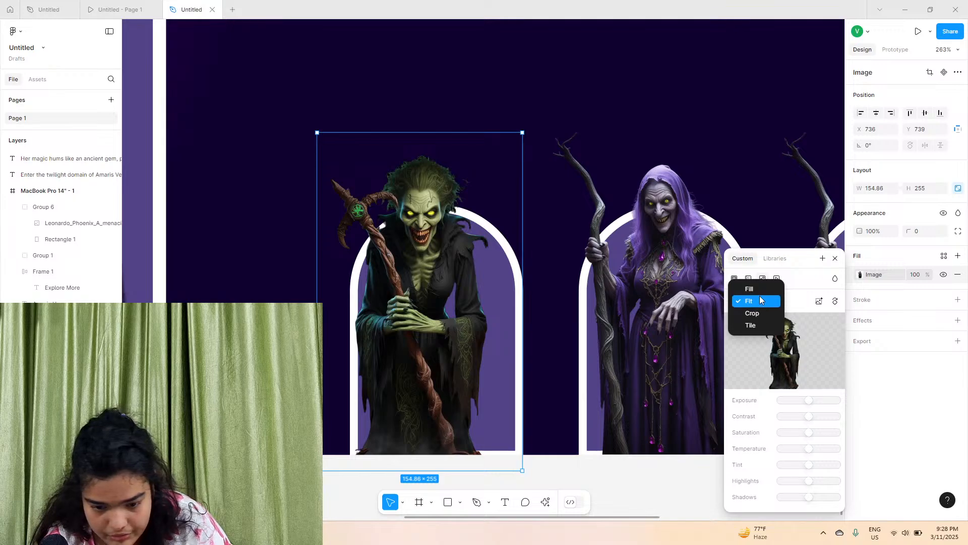
left_click(760, 298)
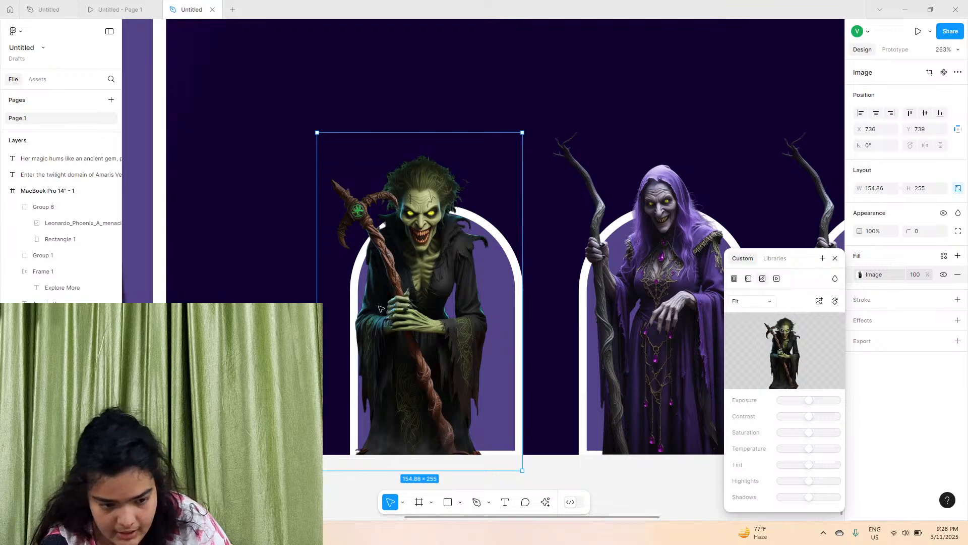
left_click(557, 476)
mouse_move(470, 402)
left_mouse_down()
mouse_move(484, 403)
mouse_move(470, 401)
left_mouse_up()
key("ctrl+z")
Replace the second card's image fill with the menacing gold witch picture from Downloads
double_click(424, 398)
double_click(421, 337)
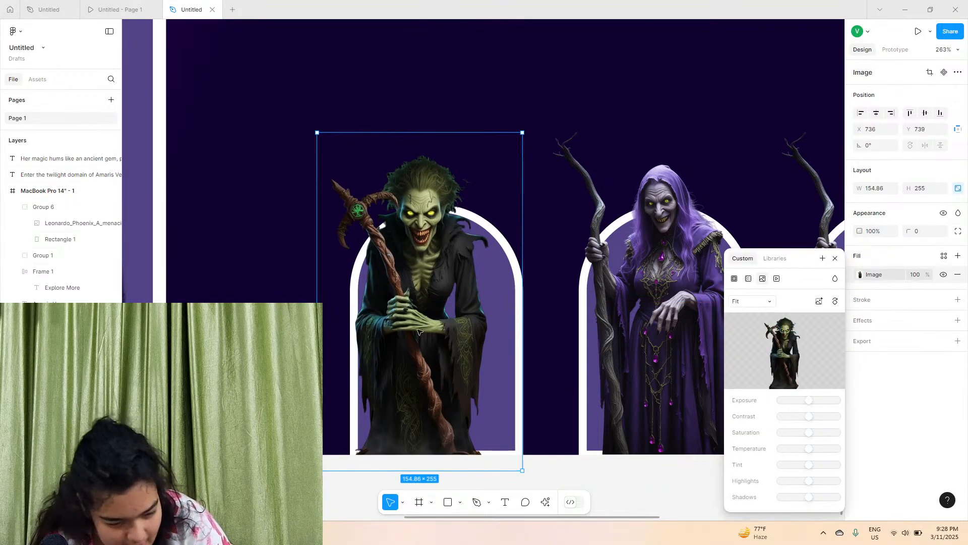
left_click_drag(421, 305, 437, 306)
scroll(439, 306, "right", 5)
scroll(439, 306, "right", 1)
left_click(437, 307)
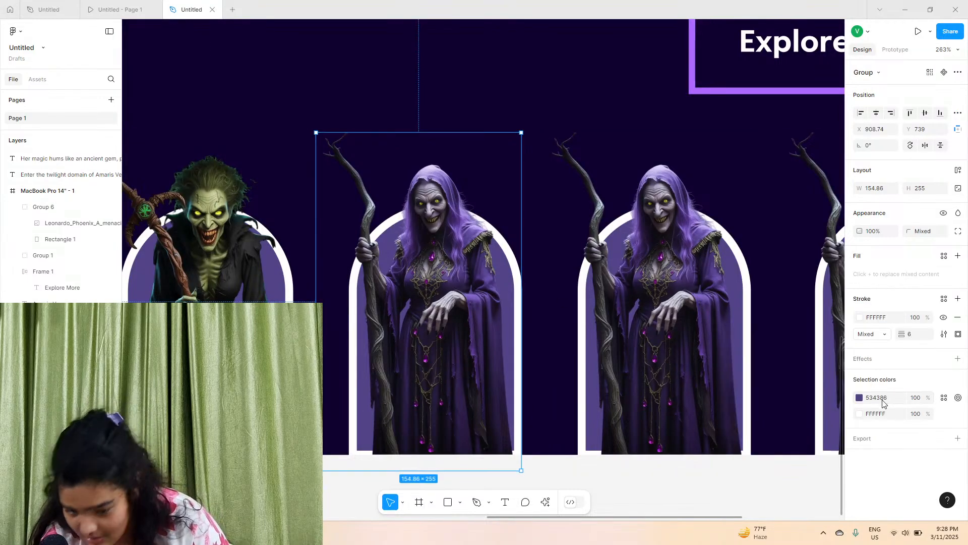
double_click(469, 290)
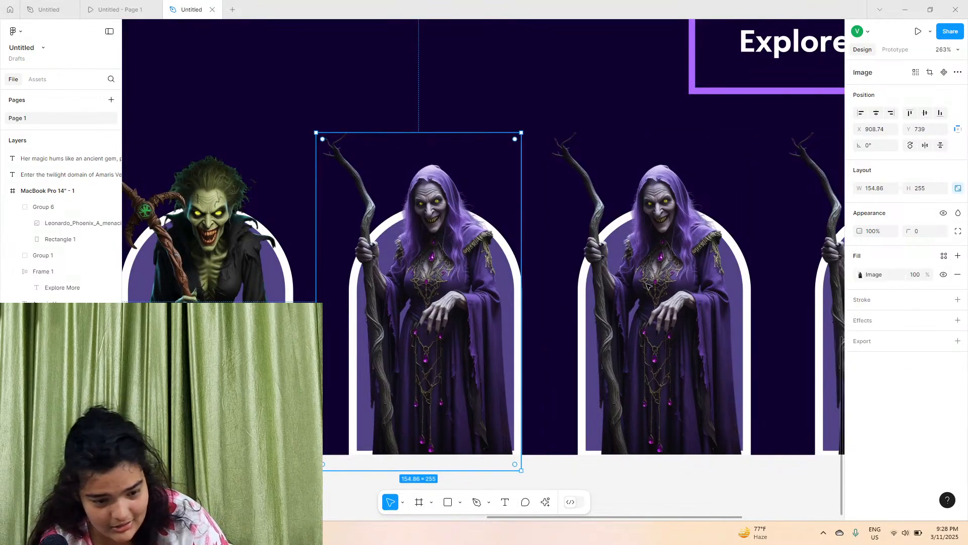
left_click(861, 275)
left_click(785, 342)
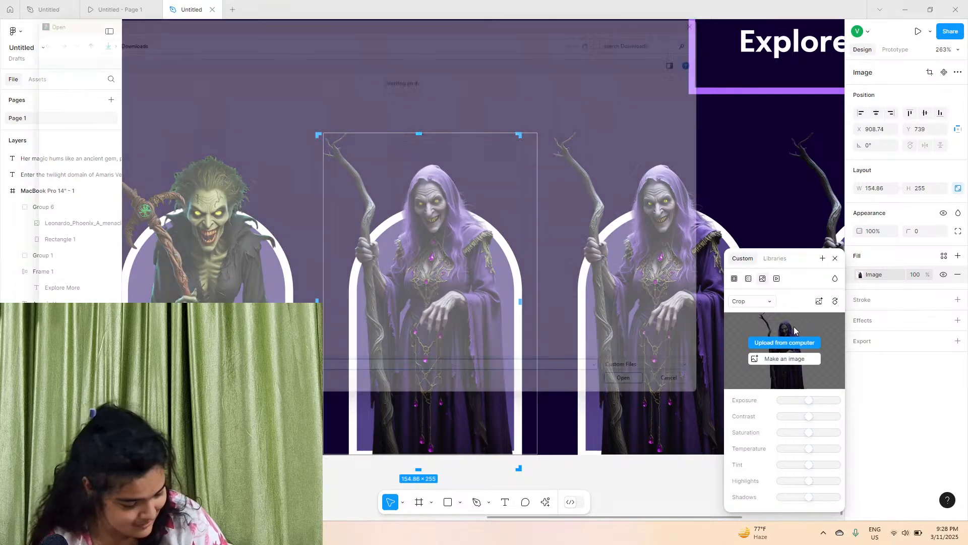
scroll(237, 108, "down", 5)
scroll(244, 232, "up", 5)
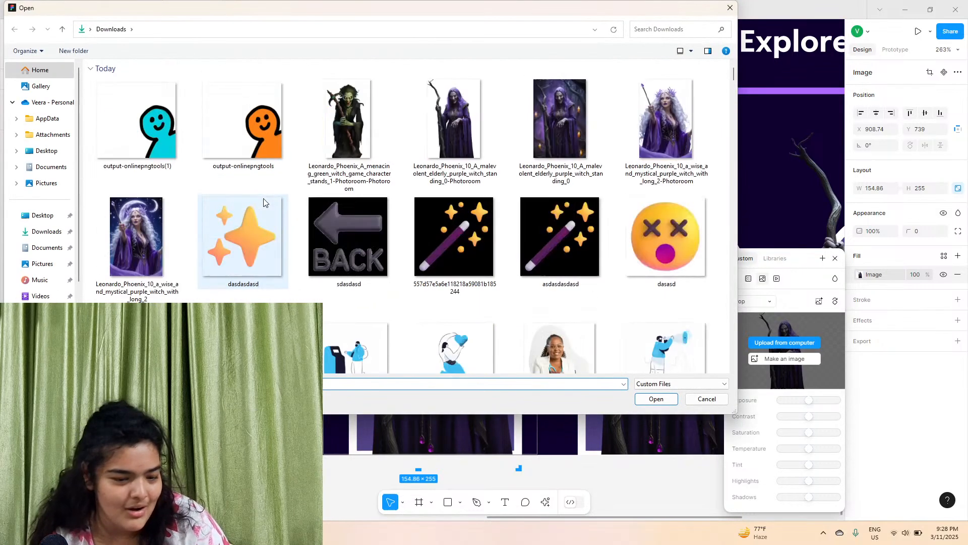
scroll(424, 283, "down", 5)
left_click(425, 284)
left_click(655, 398)
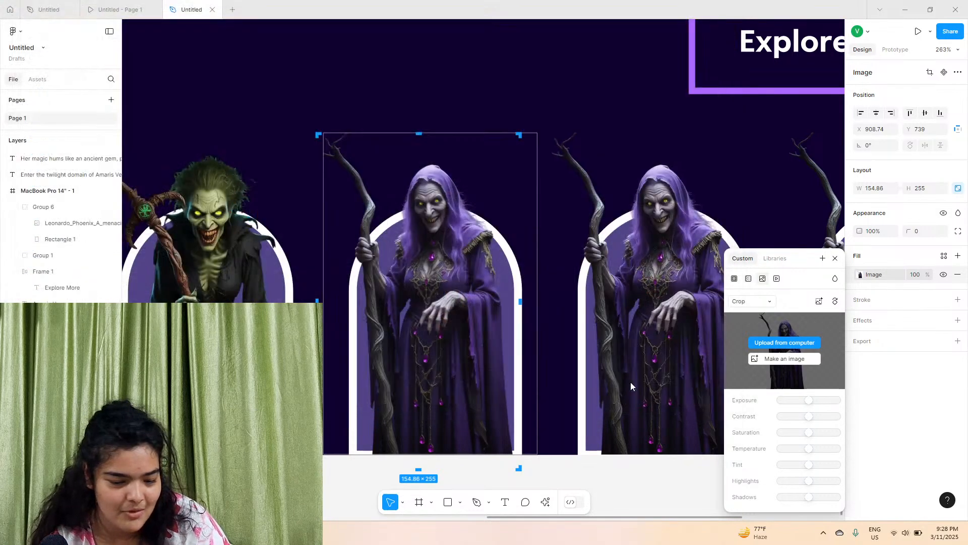
Set the gold witch image's scale mode to Fit
left_click(752, 301)
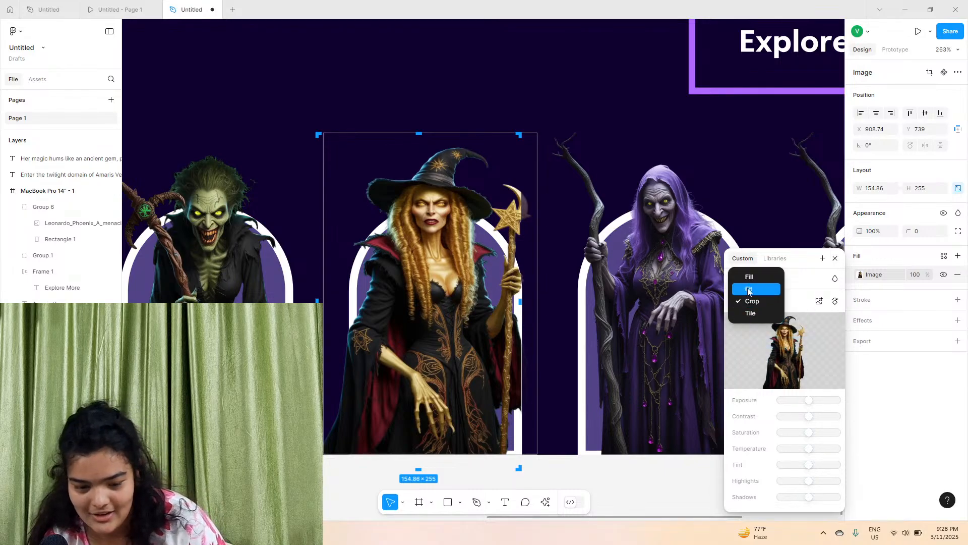
left_click(744, 290)
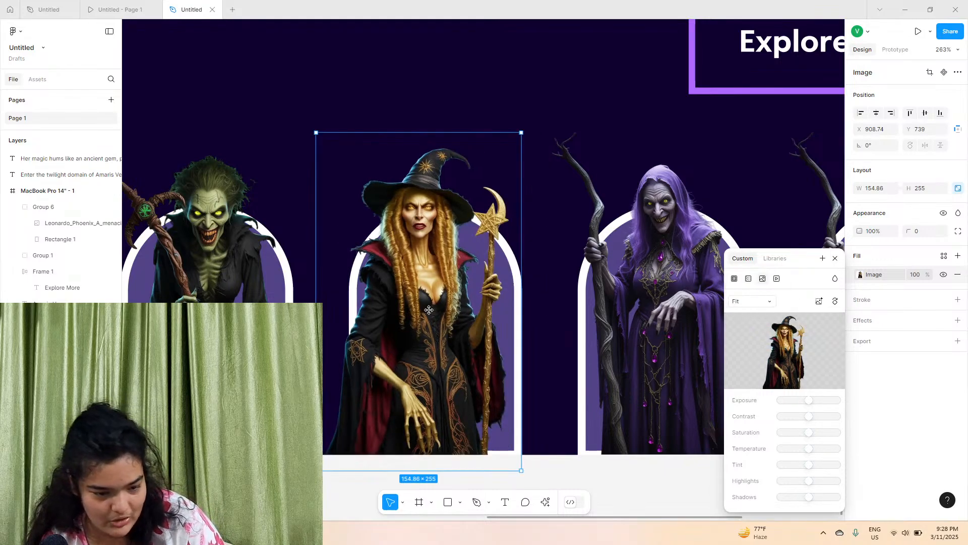
left_click_drag(426, 335, 452, 326)
Replace the third card's image fill with the blue-skinned witch picture from Downloads
scroll(495, 323, "right", 3)
left_click(497, 322)
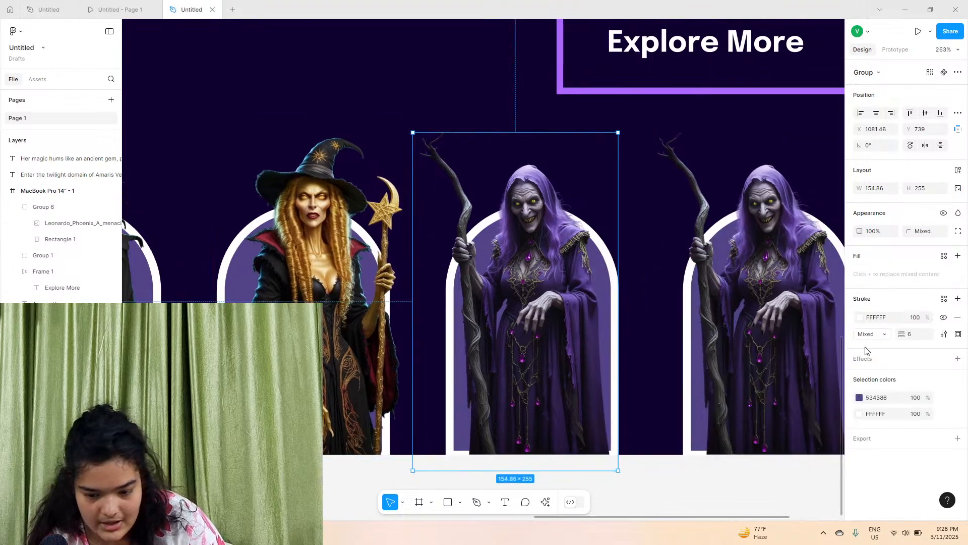
key("Return")
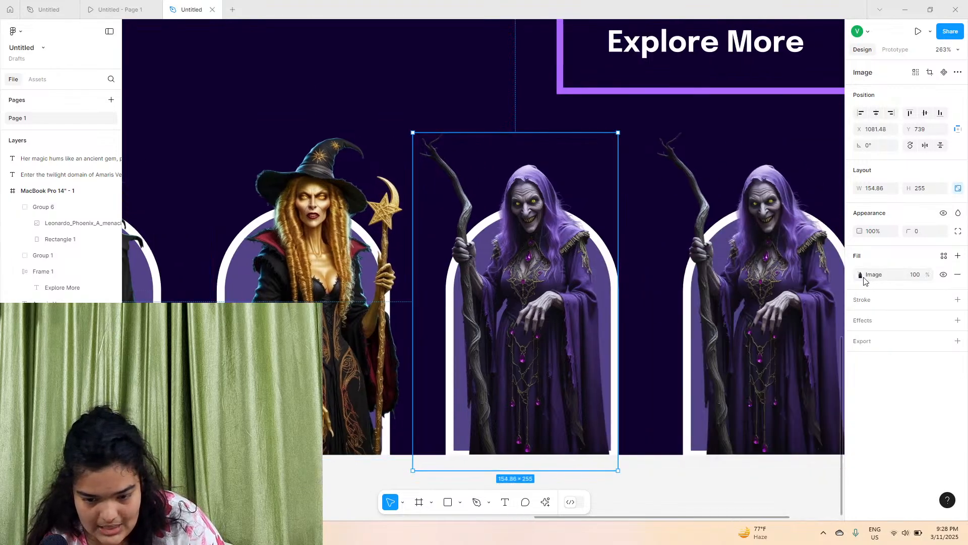
left_click(860, 274)
left_click(793, 348)
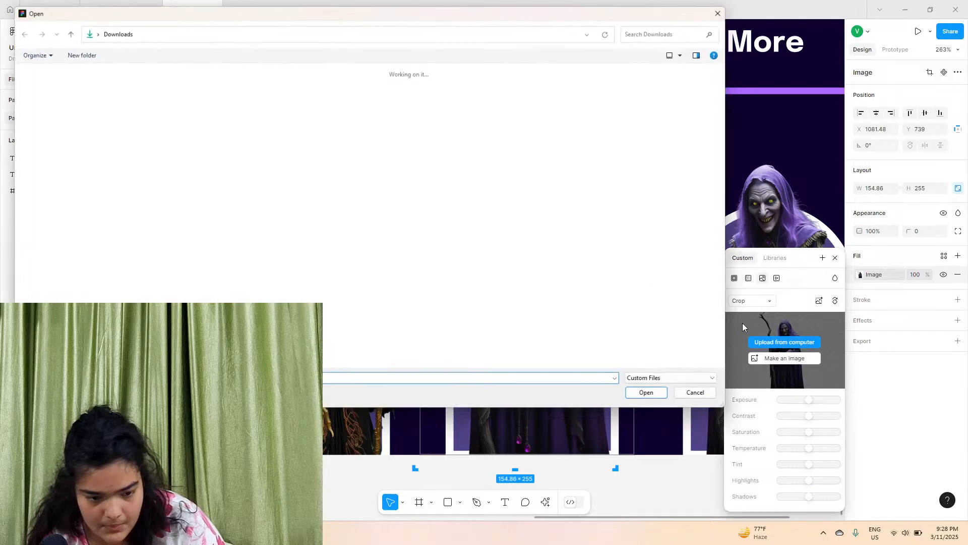
scroll(348, 238, "down", 5)
left_click(560, 313)
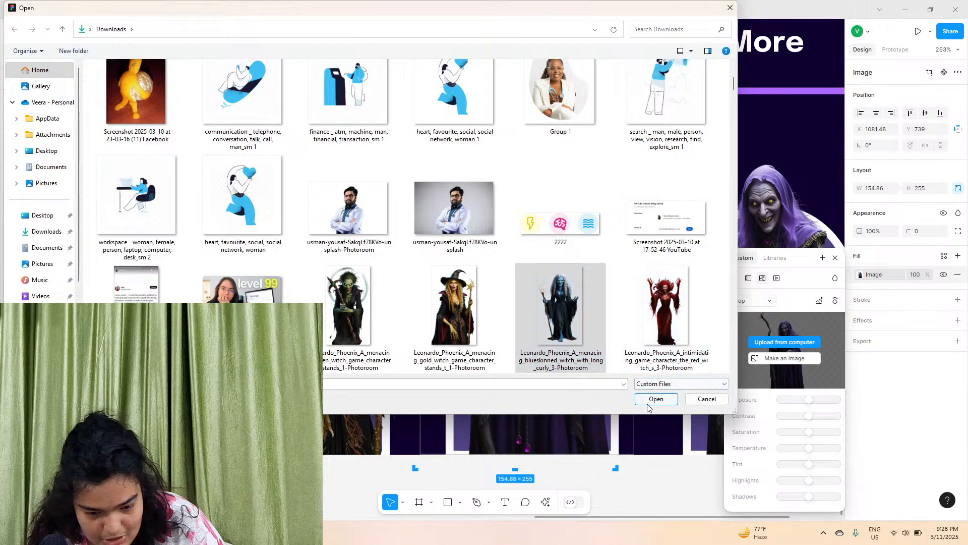
left_click(647, 399)
Set the blue witch image's scale mode to Fit and nudge it slightly into place
left_click(751, 301)
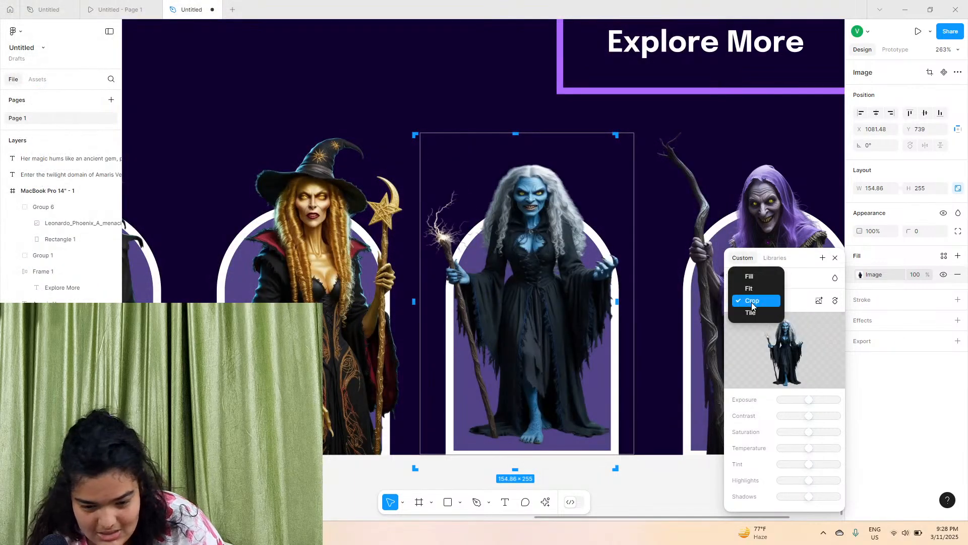
left_click(746, 290)
left_click_drag(531, 284, 537, 288)
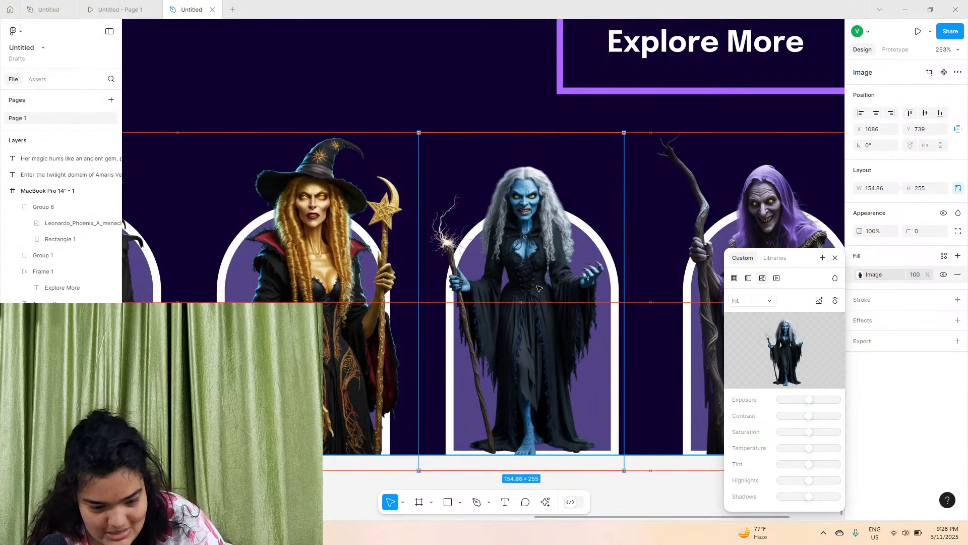
scroll(538, 288, "right", 5)
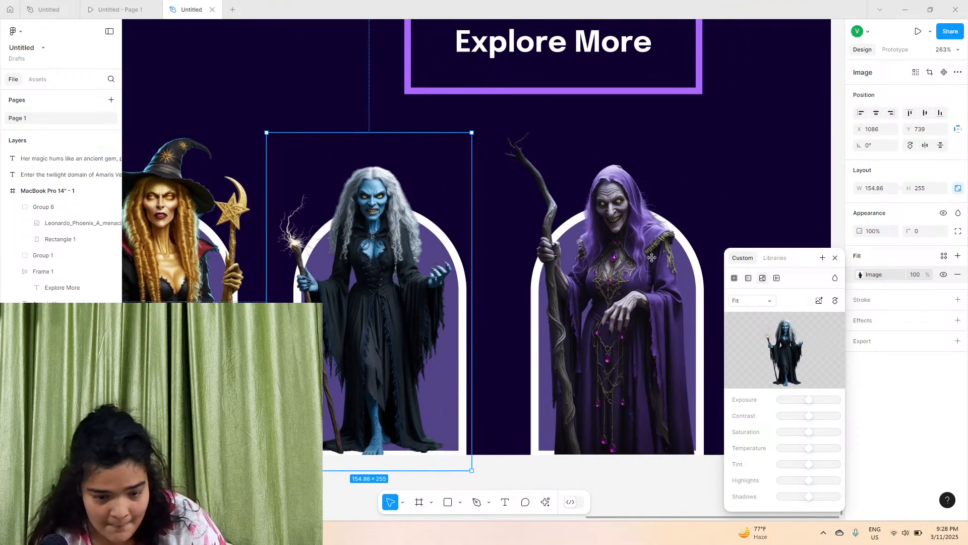
Replace the fourth card's image fill with the red witch picture from Downloads
left_click(635, 270)
double_click(649, 280)
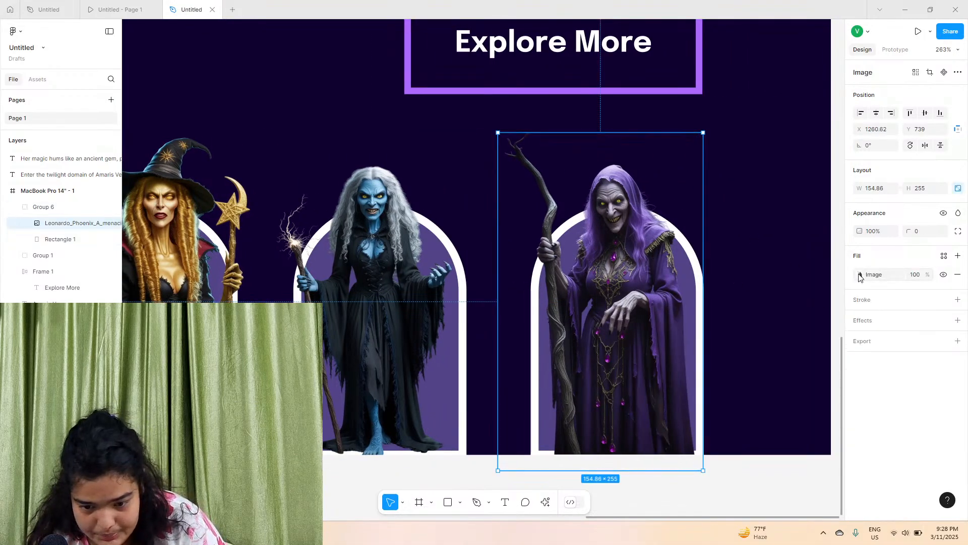
left_click(860, 276)
left_click(773, 346)
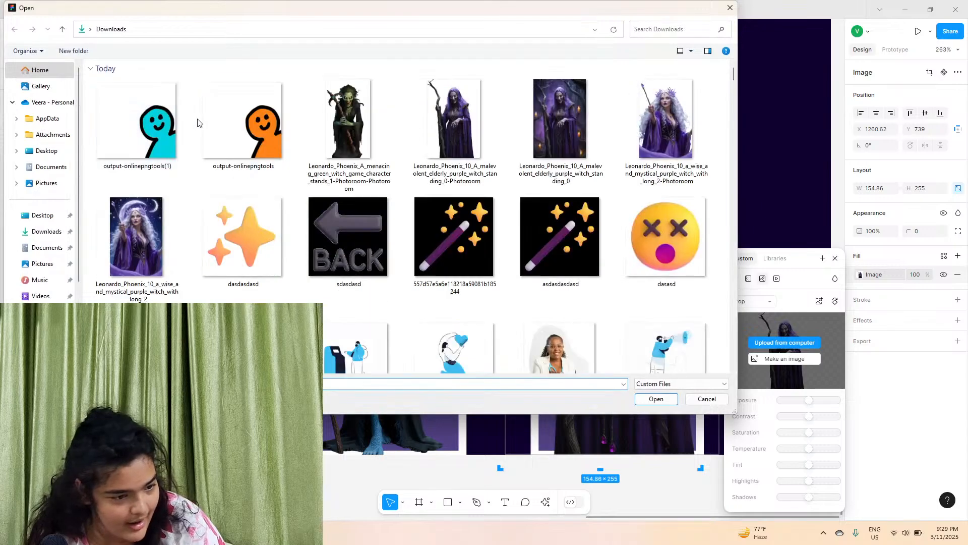
scroll(284, 192, "down", 5)
left_click(663, 311)
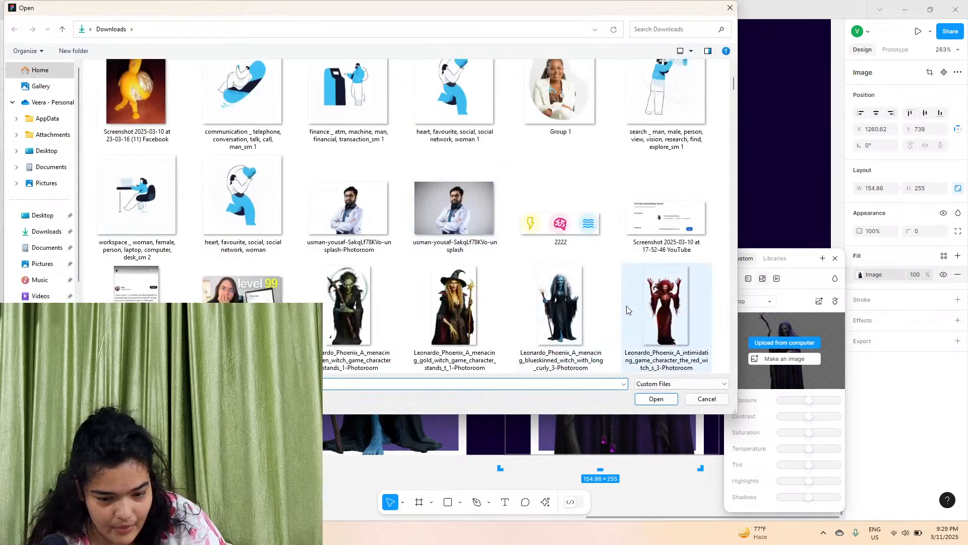
left_click(656, 399)
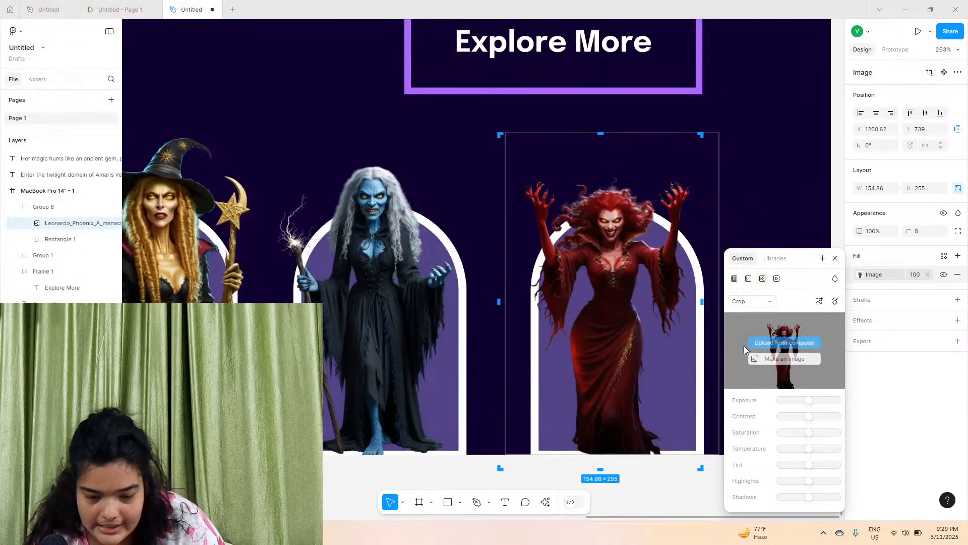
Set the red witch image's scale mode to Fit and nudge it slightly into place
left_click(750, 301)
left_click(749, 289)
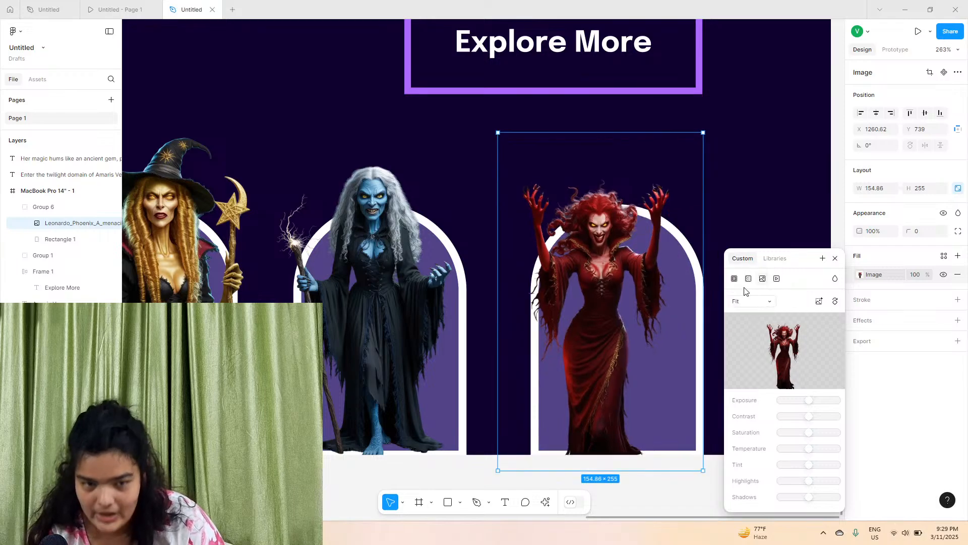
left_click_drag(647, 296, 664, 296)
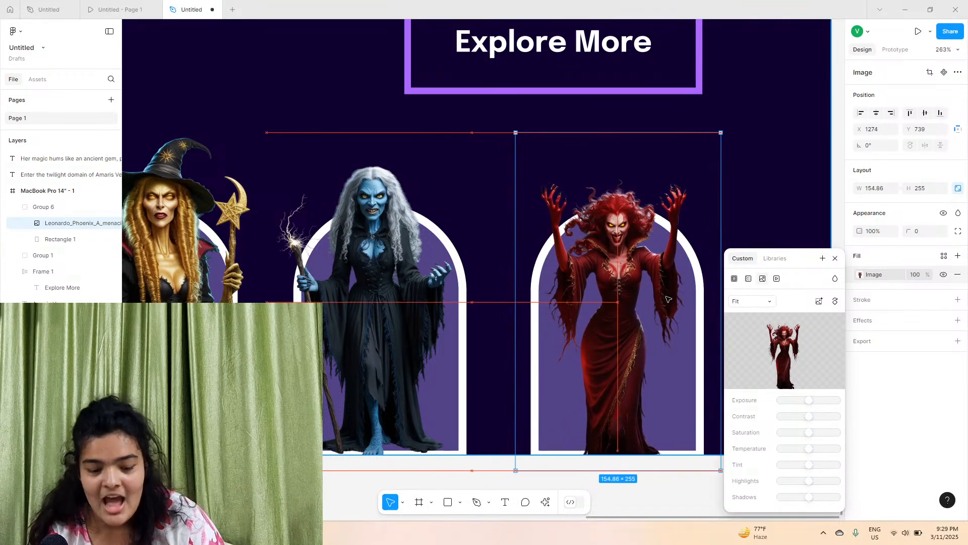
Zoom out to review the full landing page and its row of four witch cards
scroll(593, 249, "up", 8)
scroll(593, 249, "down", 5)
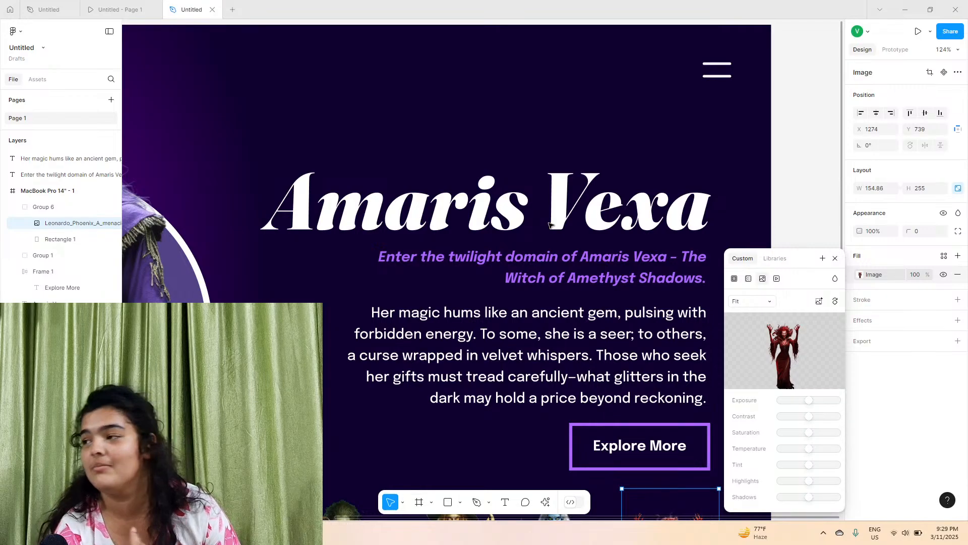
scroll(550, 224, "left", 6)
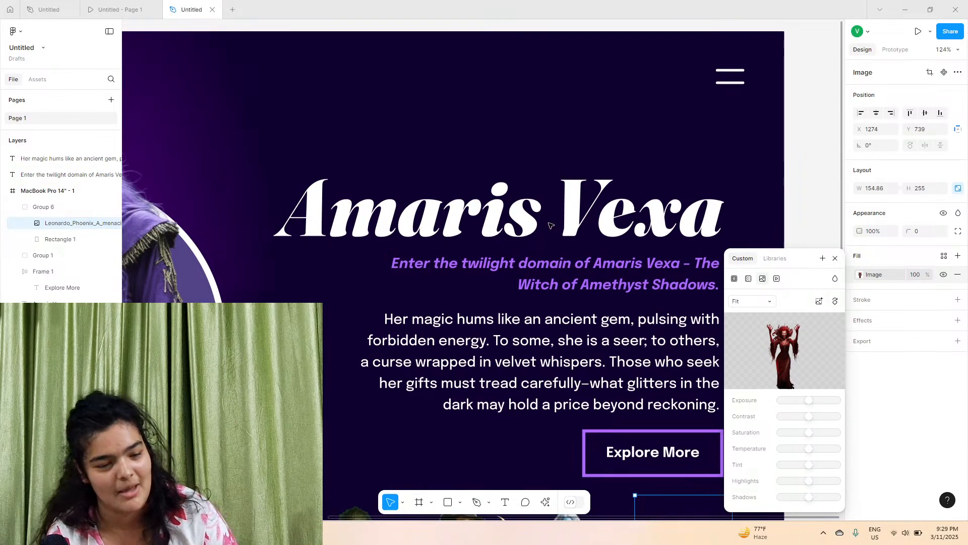
scroll(296, 195, "right", 5)
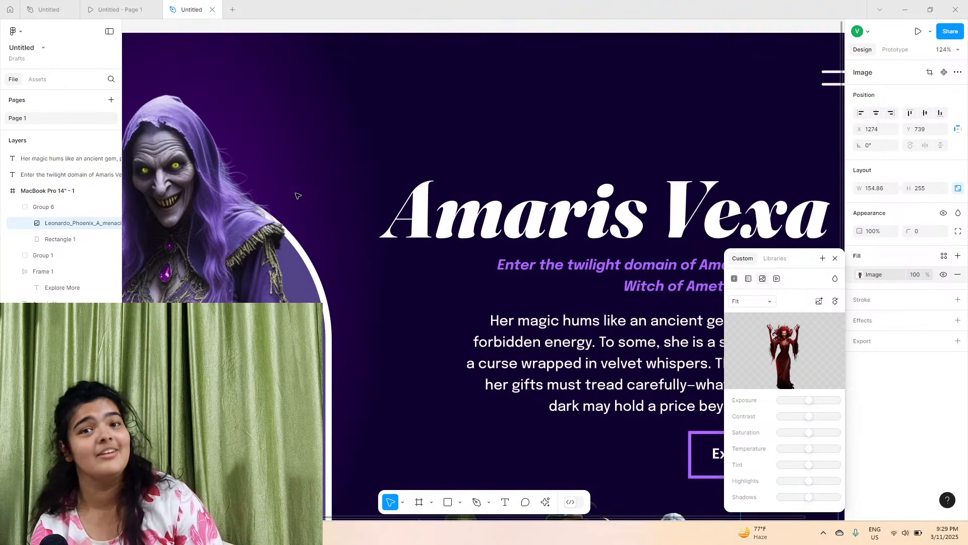
scroll(296, 196, "down", 5)
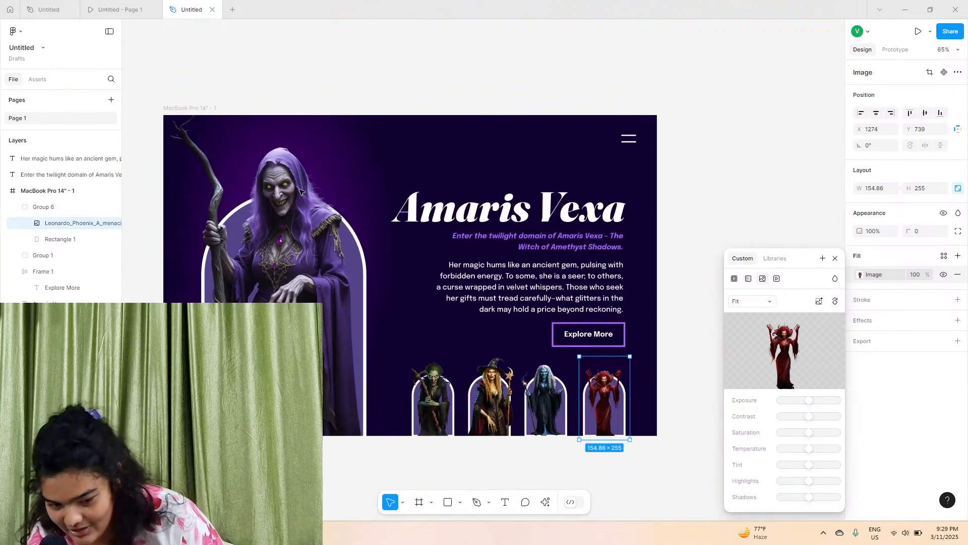
left_click(784, 187)
scroll(459, 421, "left", 2)
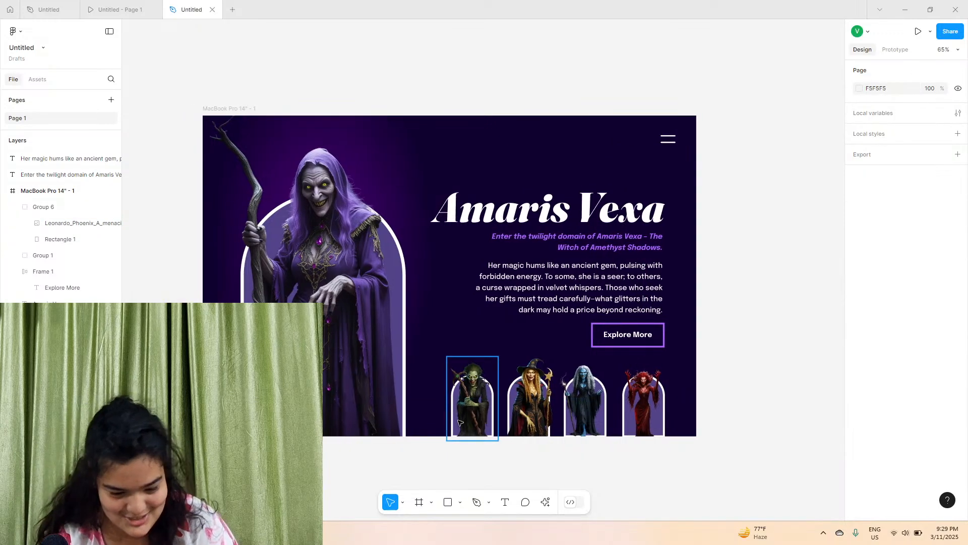
scroll(456, 404, "up", 10)
scroll(454, 398, "up", 1)
scroll(454, 398, "right", 1)
scroll(454, 398, "down", 1)
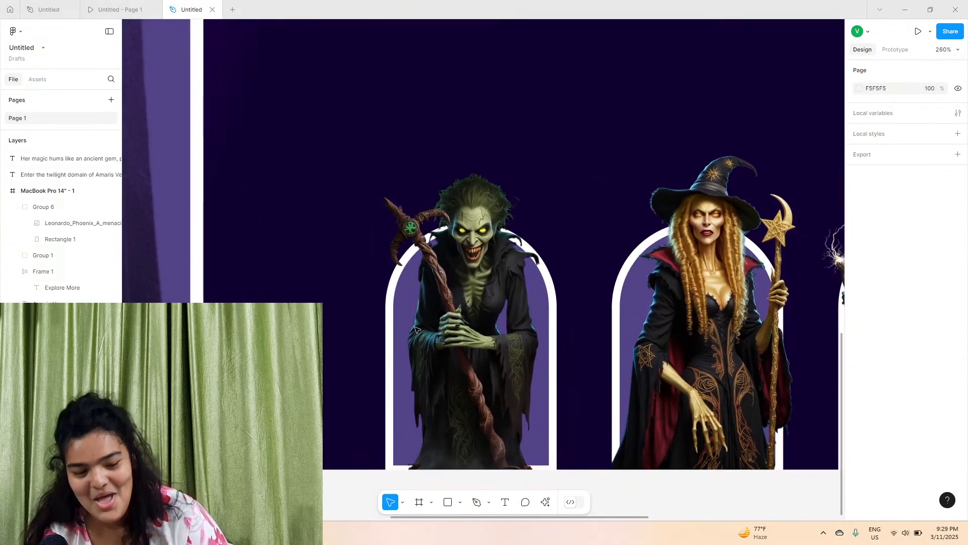
Change the first card's arch background fill to green 008E09
left_click(456, 391)
double_click(388, 301)
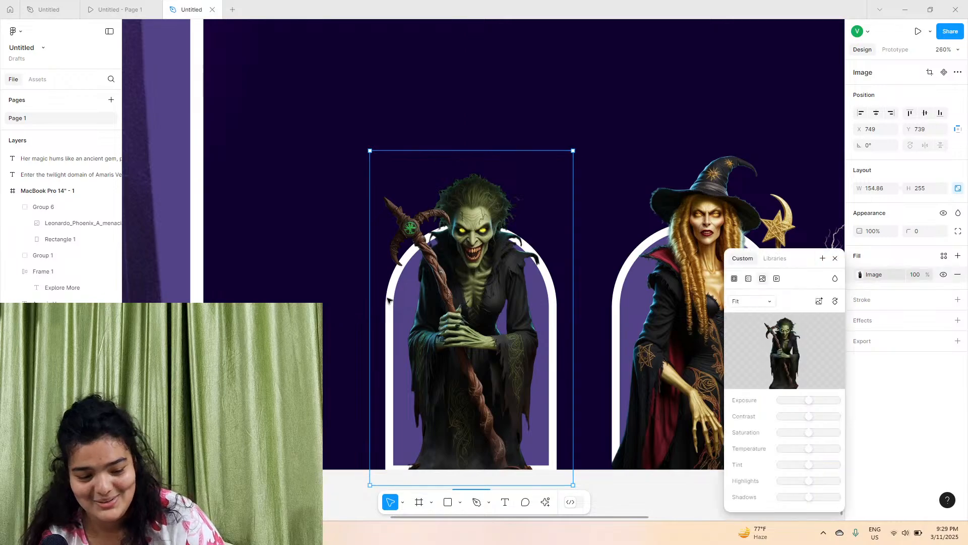
left_click(64, 404)
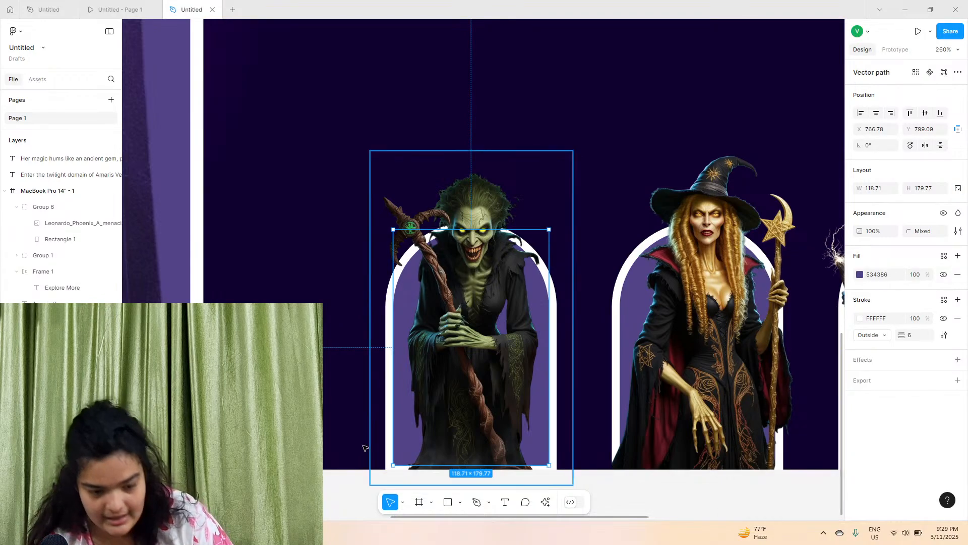
left_click(860, 274)
left_click(790, 429)
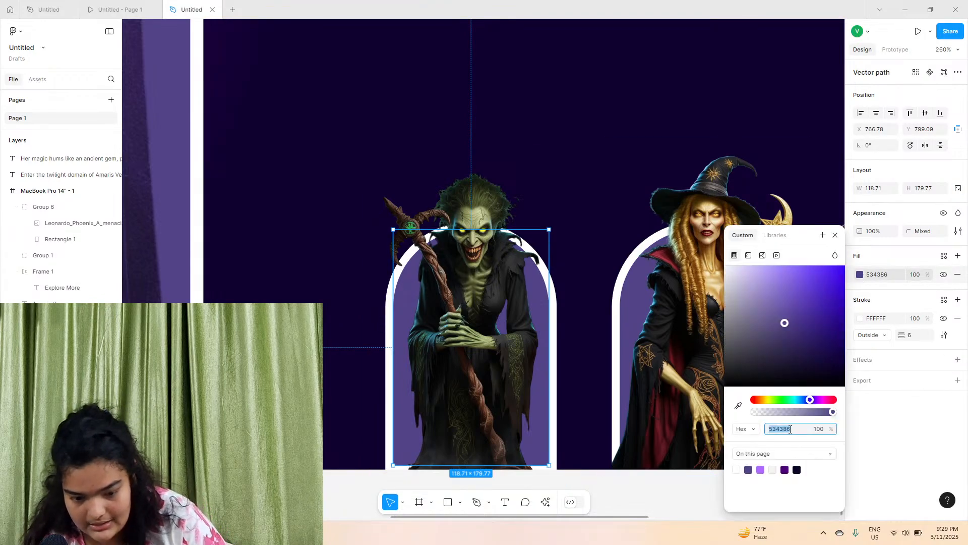
left_click(738, 404)
left_click(464, 239)
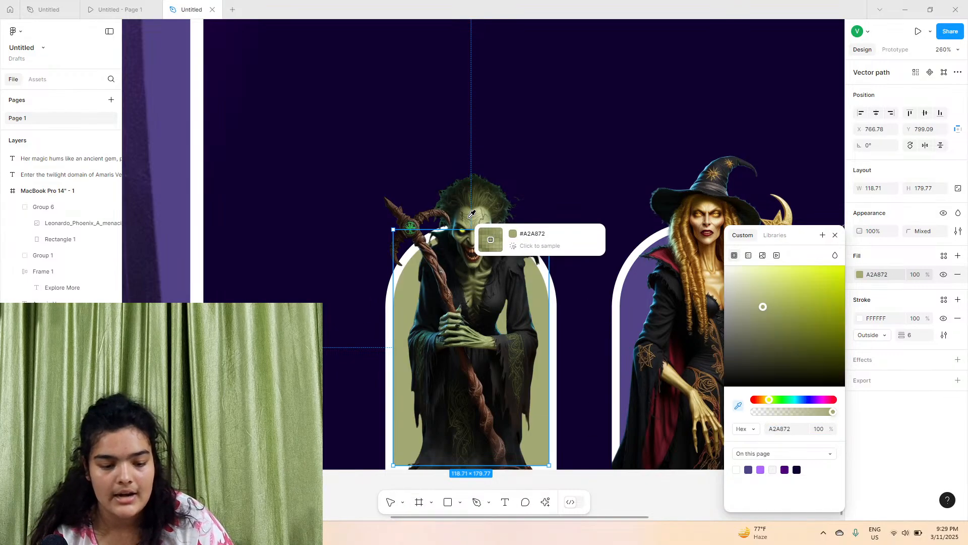
left_click_drag(791, 280, 843, 331)
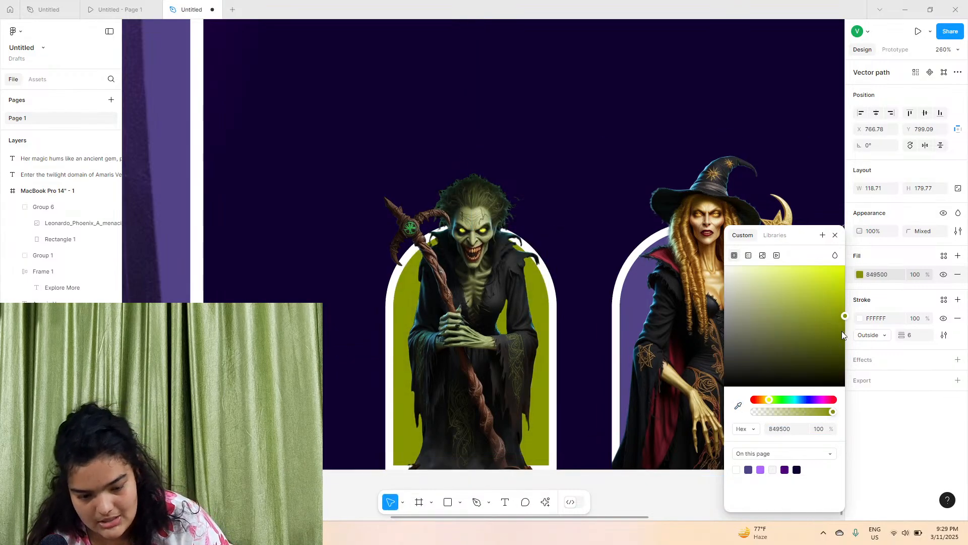
left_click(776, 399)
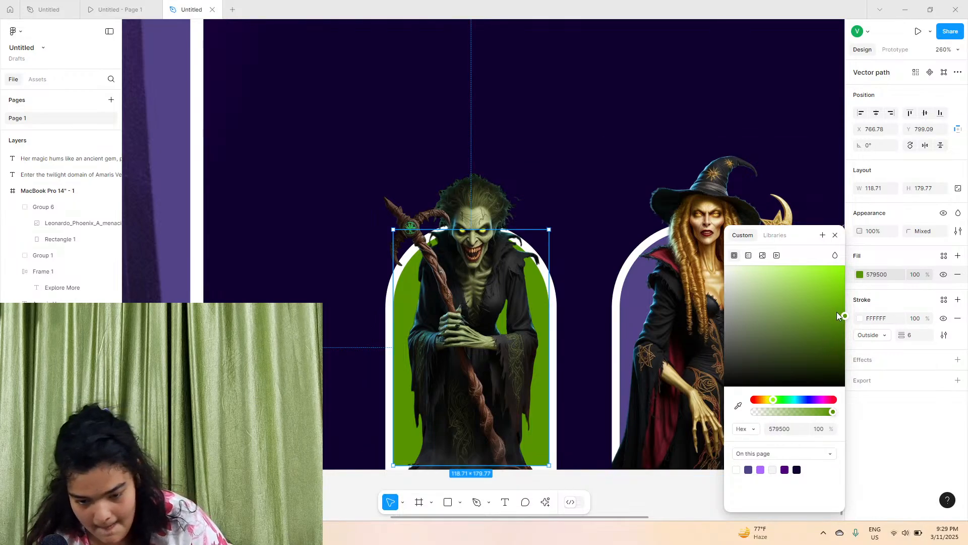
left_click_drag(837, 312, 855, 324)
left_click(781, 399)
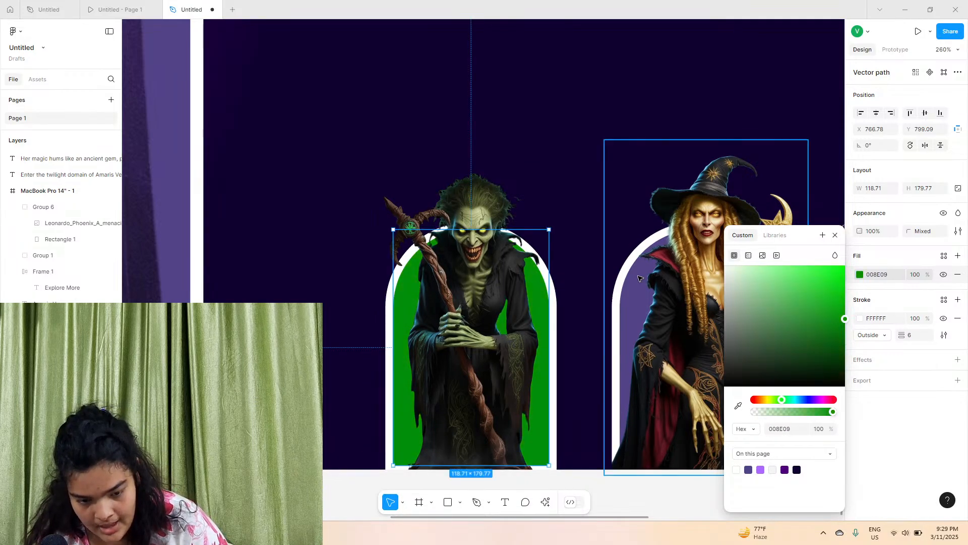
Change the second card's arch background fill to golden yellow FFCE64
scroll(541, 294, "right", 1)
left_click(556, 293)
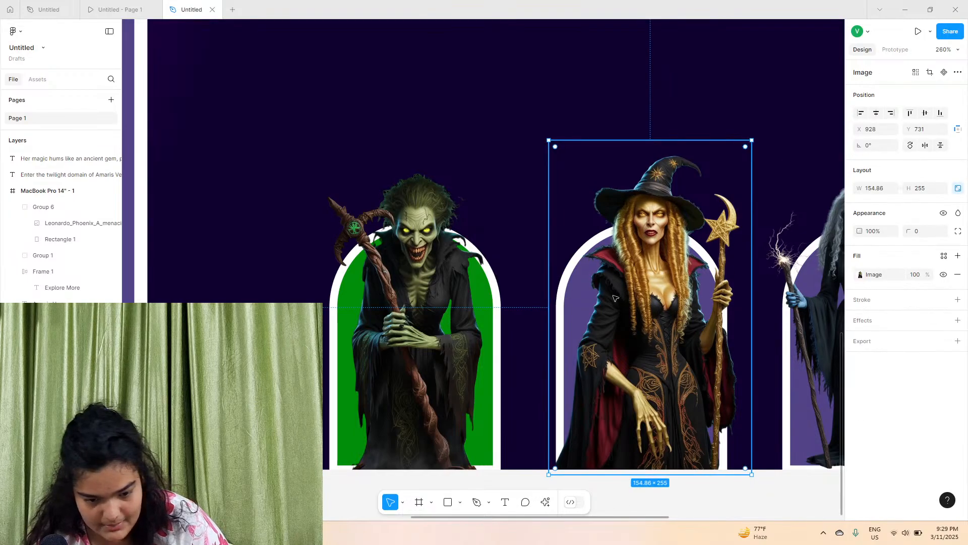
double_click(586, 289)
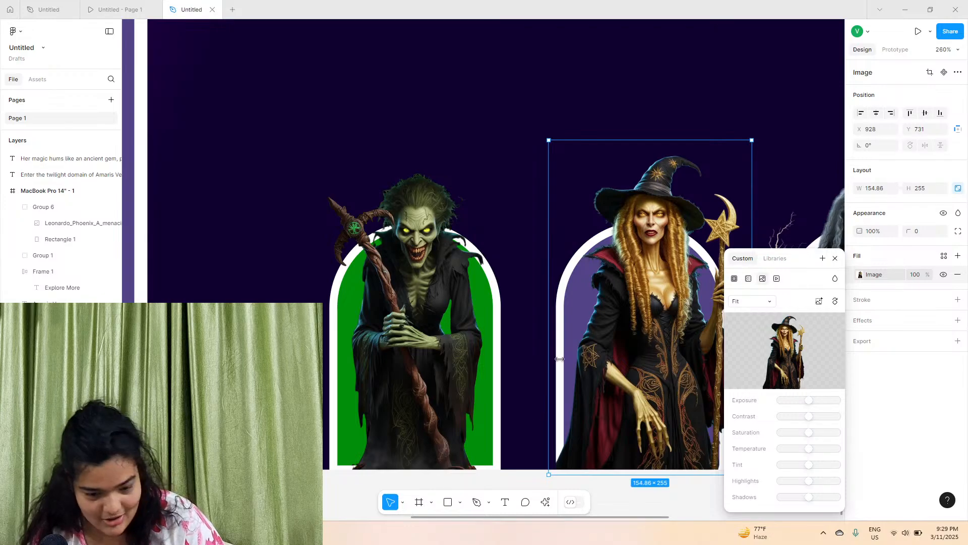
left_click(587, 289)
scroll(586, 289, "right", 3)
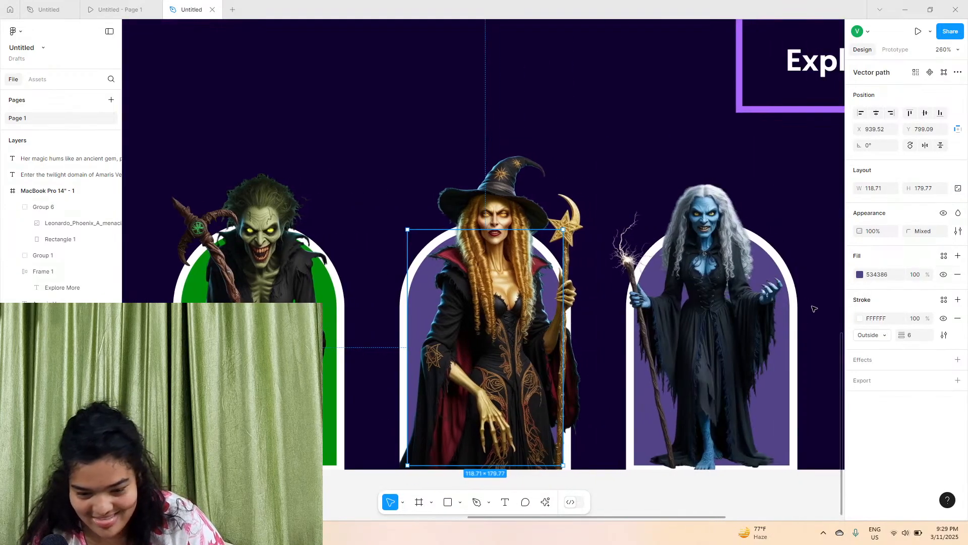
left_click(857, 276)
left_click_drag(759, 401, 773, 400)
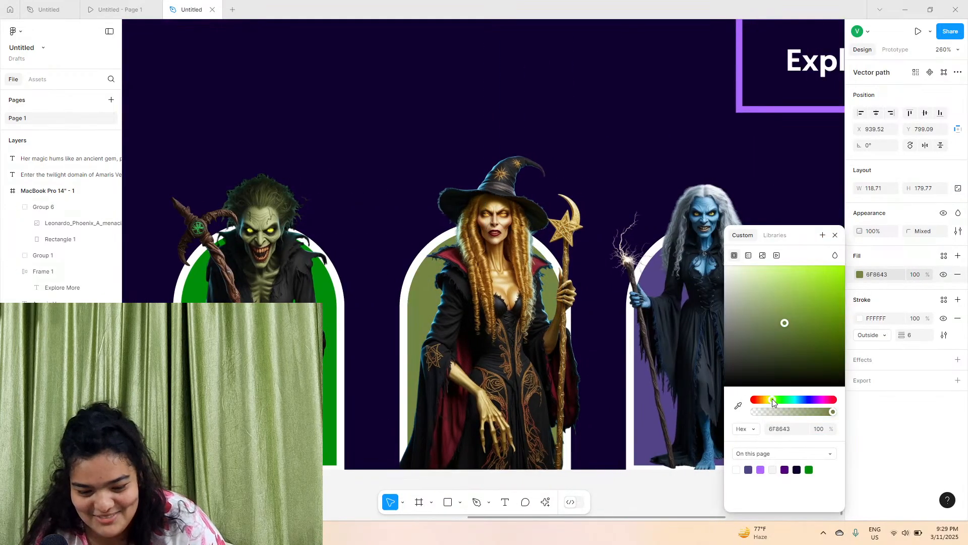
left_click(738, 406)
left_click(506, 296)
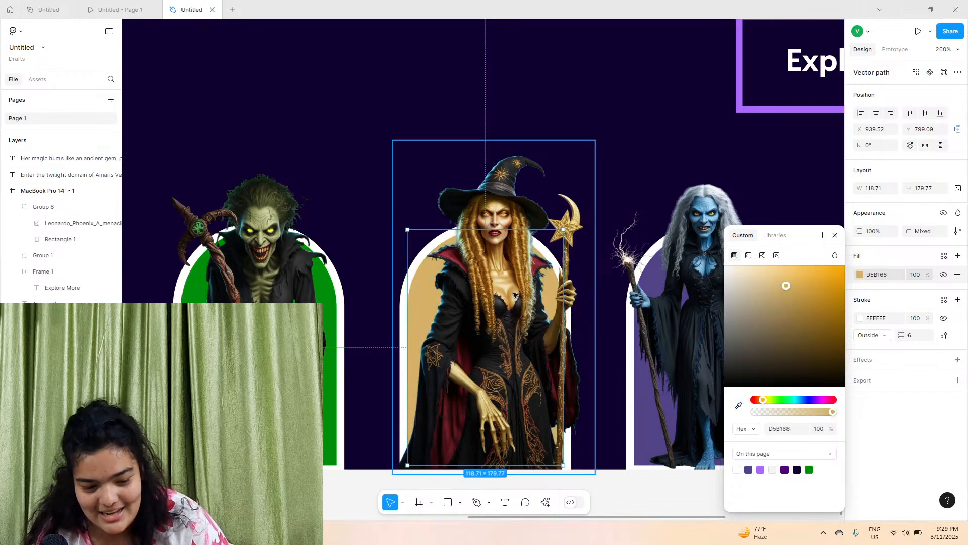
left_click_drag(800, 294, 798, 265)
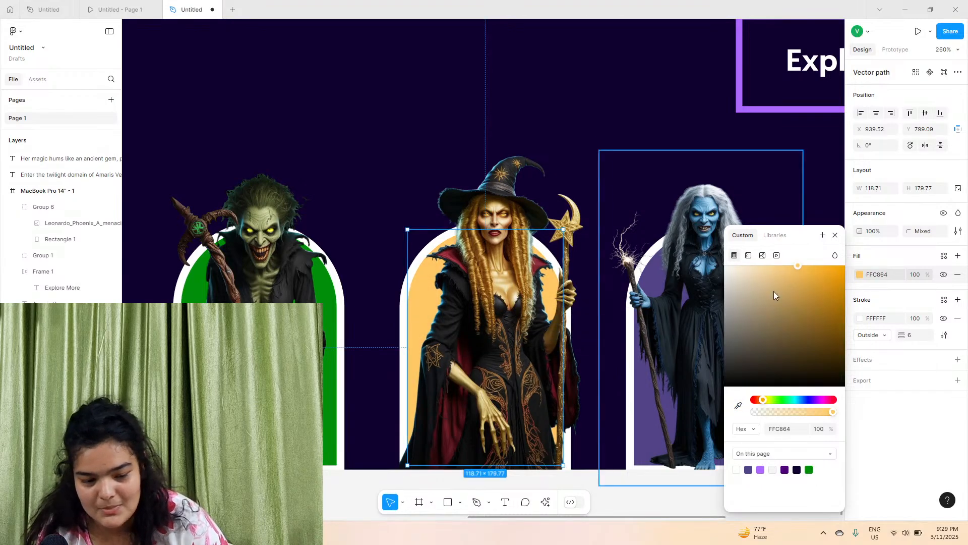
left_click_drag(763, 401, 766, 401)
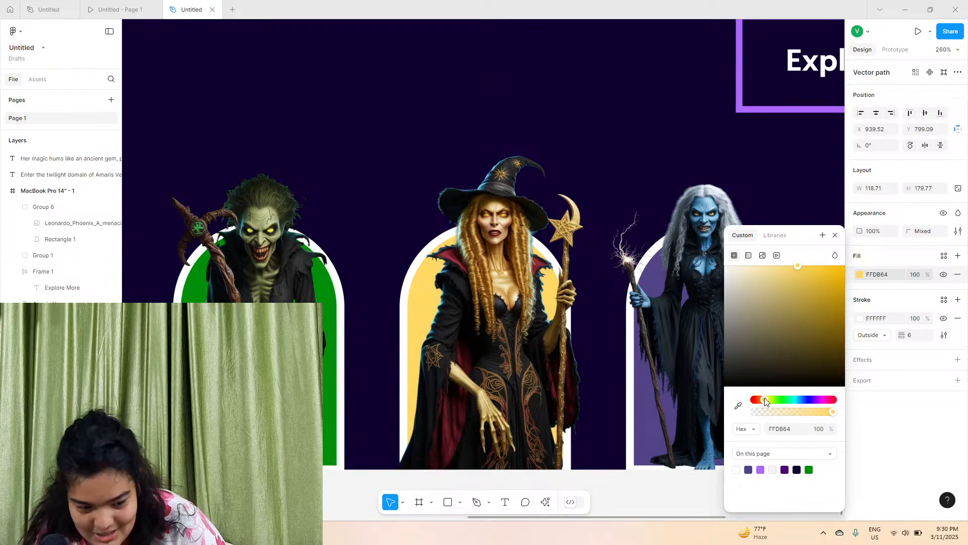
Change the third card's arch background fill to bright blue 04B4F4
scroll(505, 298, "right", 3)
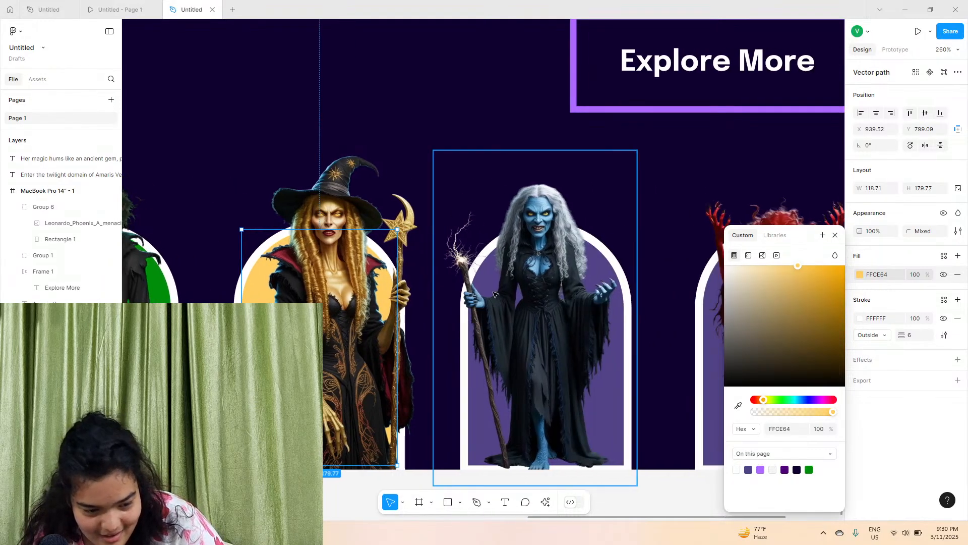
left_click(495, 295)
double_click(577, 321)
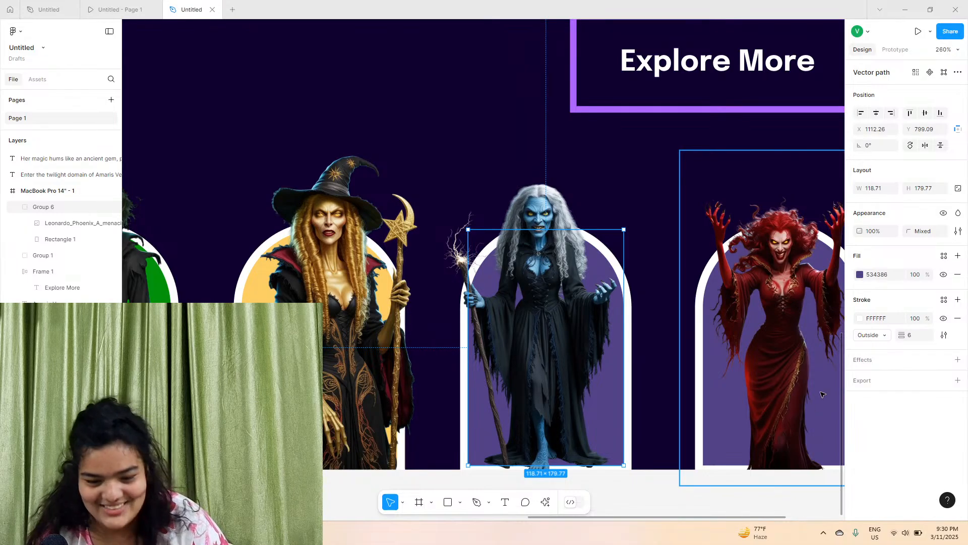
left_click(860, 275)
left_click_drag(814, 399, 798, 400)
left_click_drag(802, 333, 860, 288)
scroll(626, 300, "up", 2)
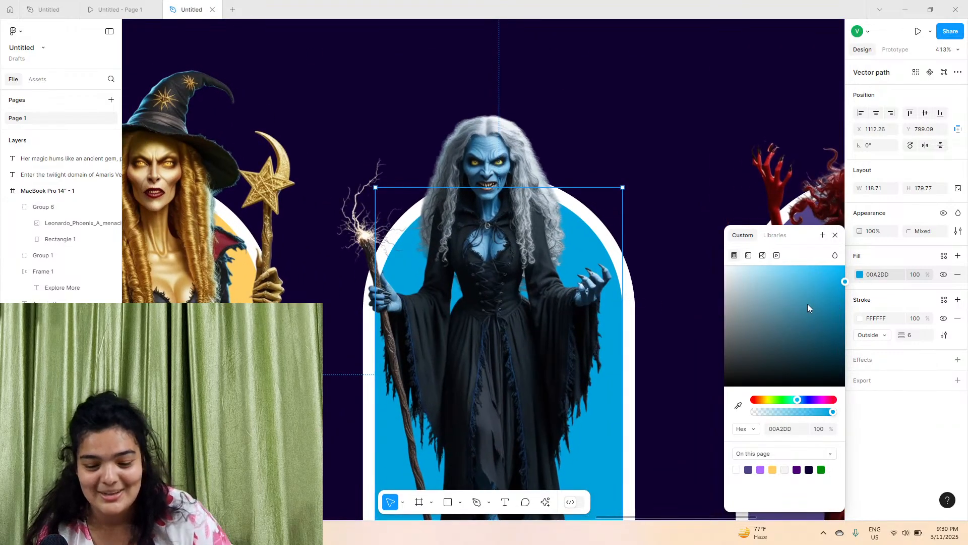
left_click_drag(838, 285, 845, 278)
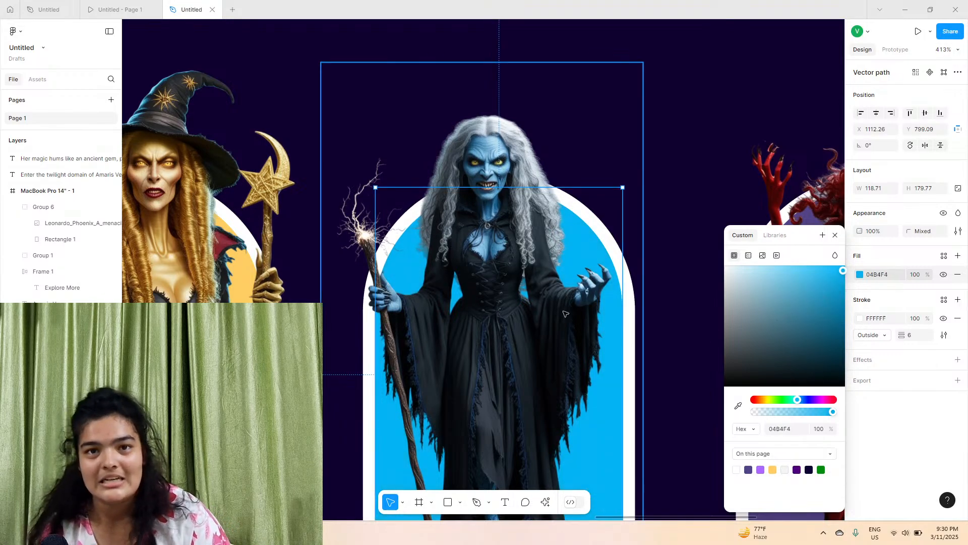
Change the fourth card's arch background fill to red B00000
scroll(572, 361, "right", 3)
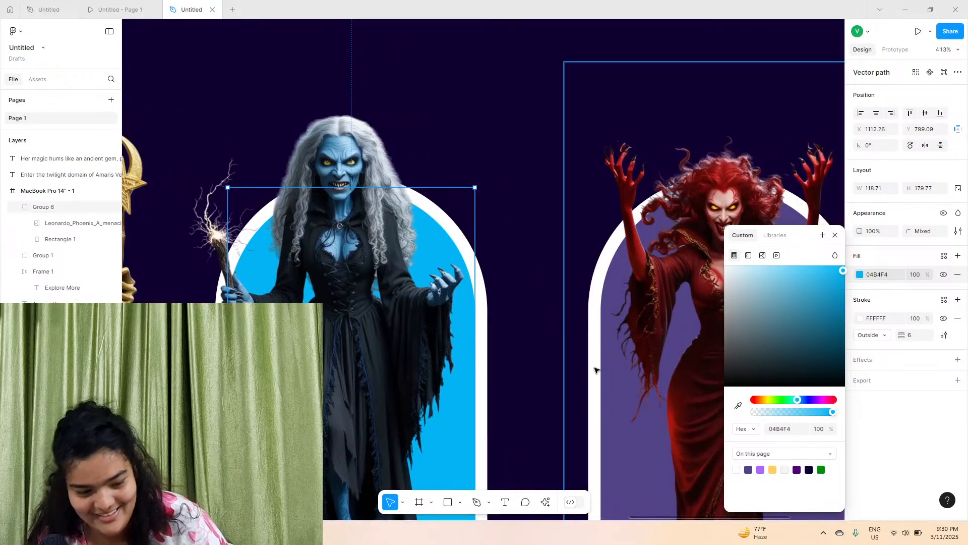
scroll(606, 328, "right", 3)
left_click(411, 248)
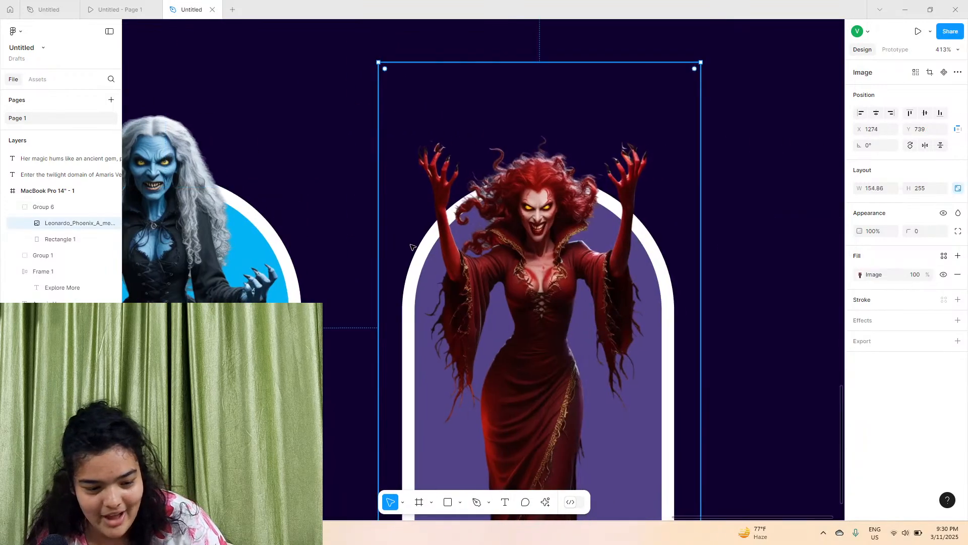
left_click(58, 239)
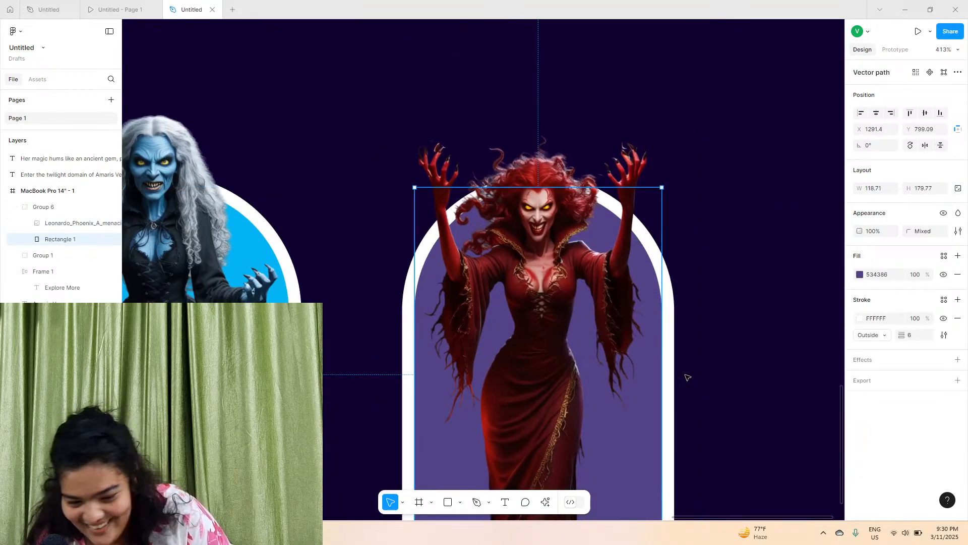
left_click(860, 275)
left_click_drag(782, 401, 755, 399)
left_click(788, 316)
left_click_drag(801, 318, 845, 303)
scroll(380, 287, "down", 5)
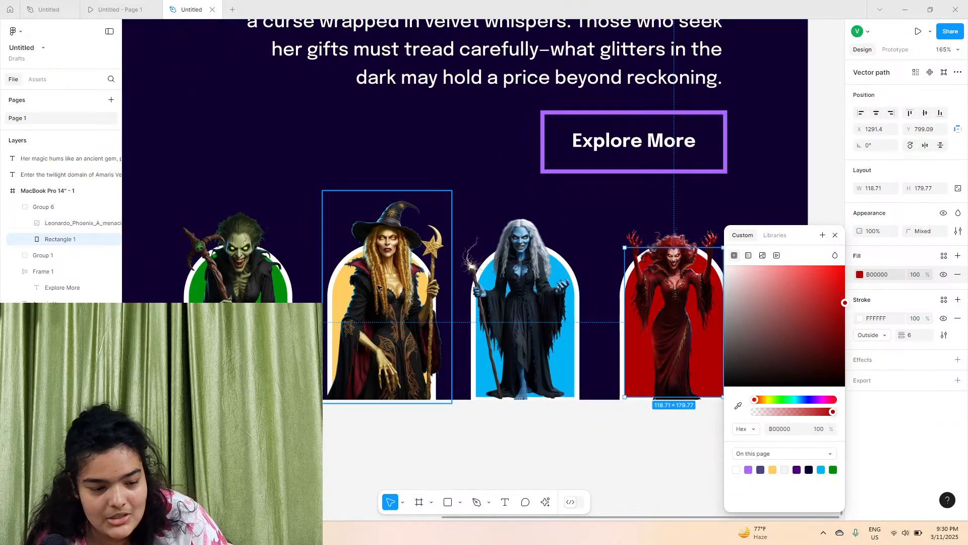
left_click(347, 282)
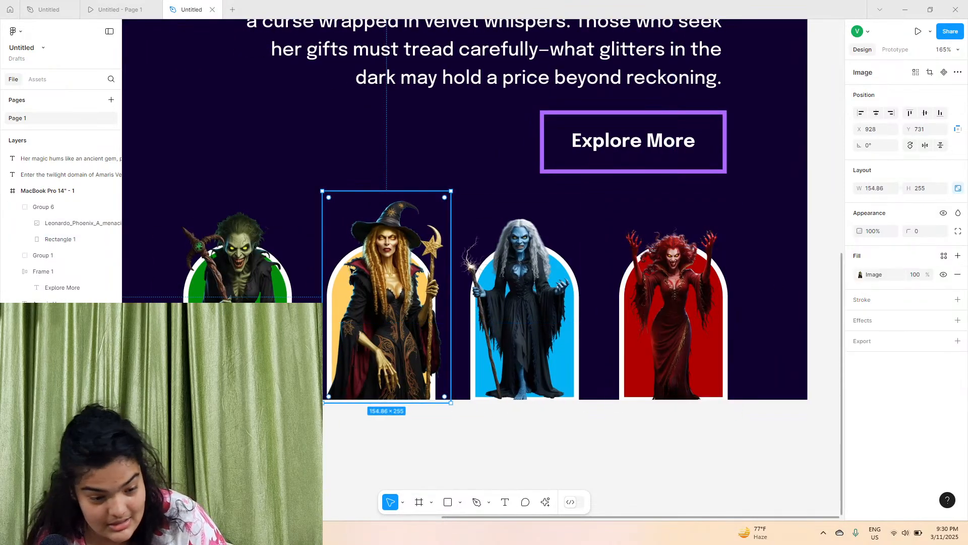
Adjust the second card's arch background fill to golden yellow FFBE32
left_click(339, 272)
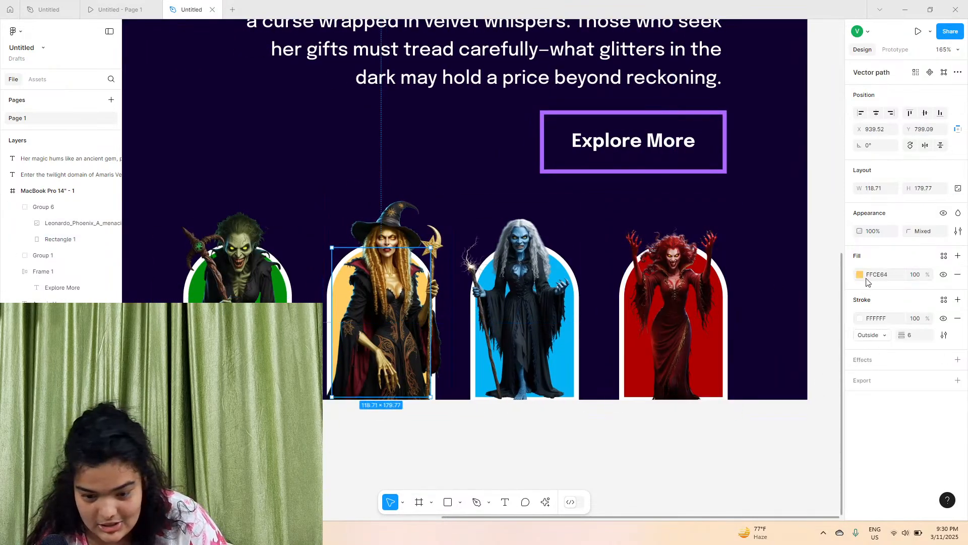
left_click(860, 274)
left_click_drag(777, 323, 820, 260)
scroll(798, 258, "left", 2)
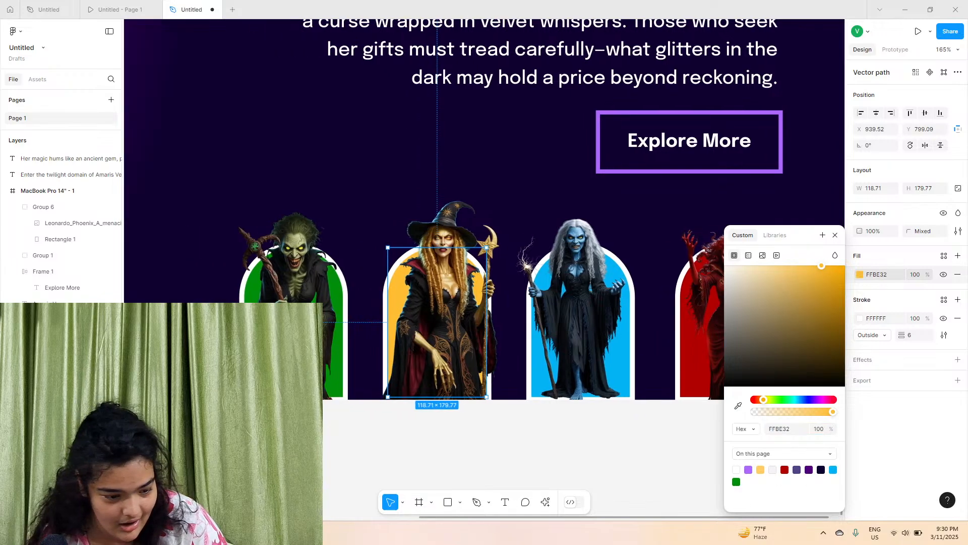
left_click(301, 338)
left_click(405, 460)
Duplicate the whole landing page frame, then undo the duplication
scroll(405, 460, "down", 2)
scroll(379, 414, "down", 1)
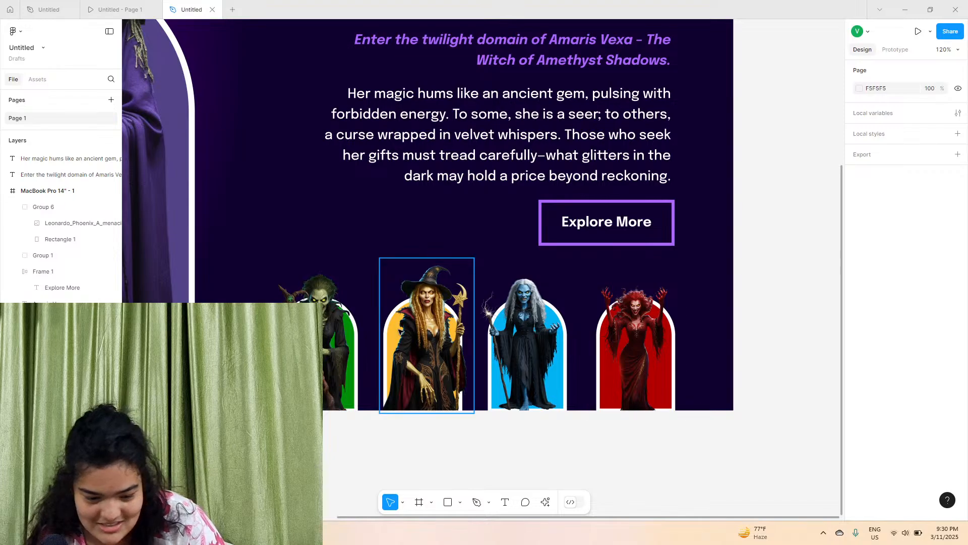
key("shift+1")
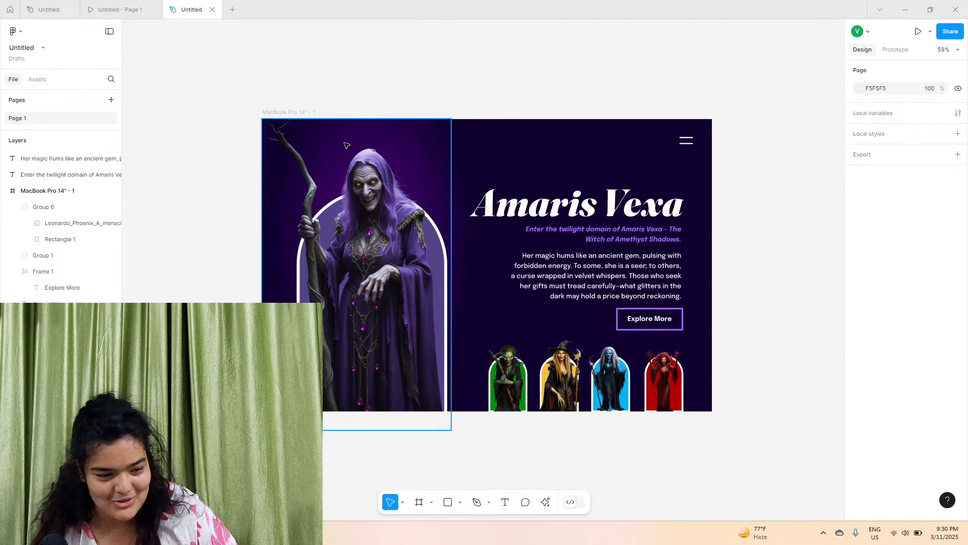
left_click(306, 113)
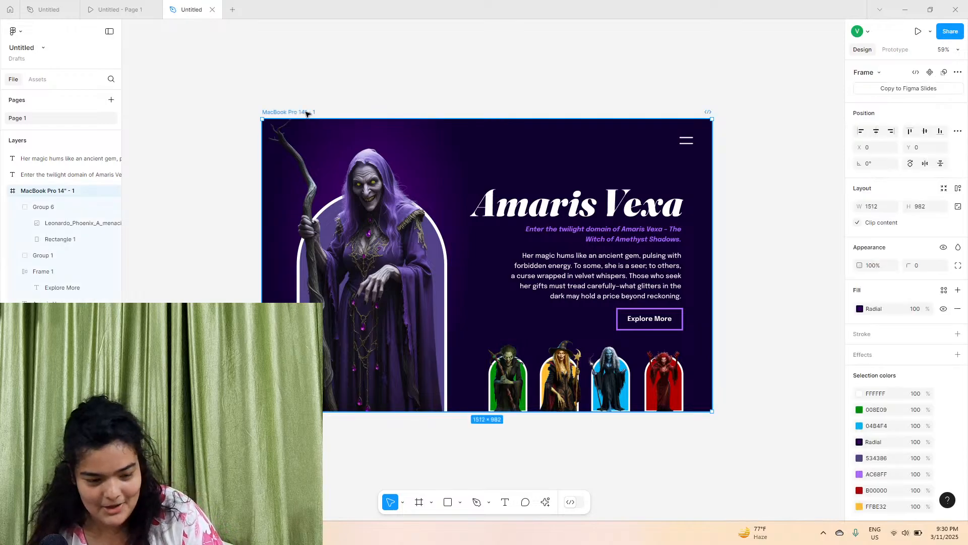
key("ctrl+d")
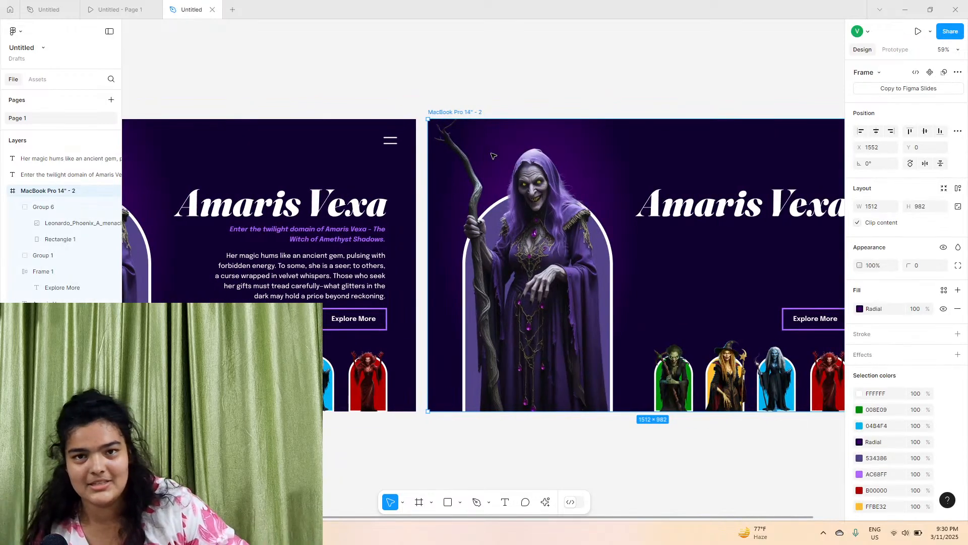
scroll(494, 155, "right", 3)
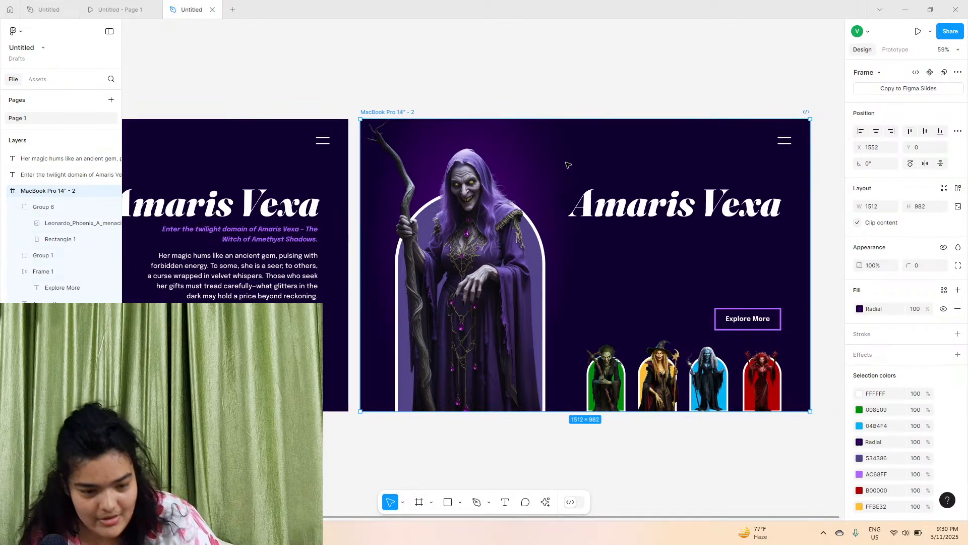
key("ctrl+z")
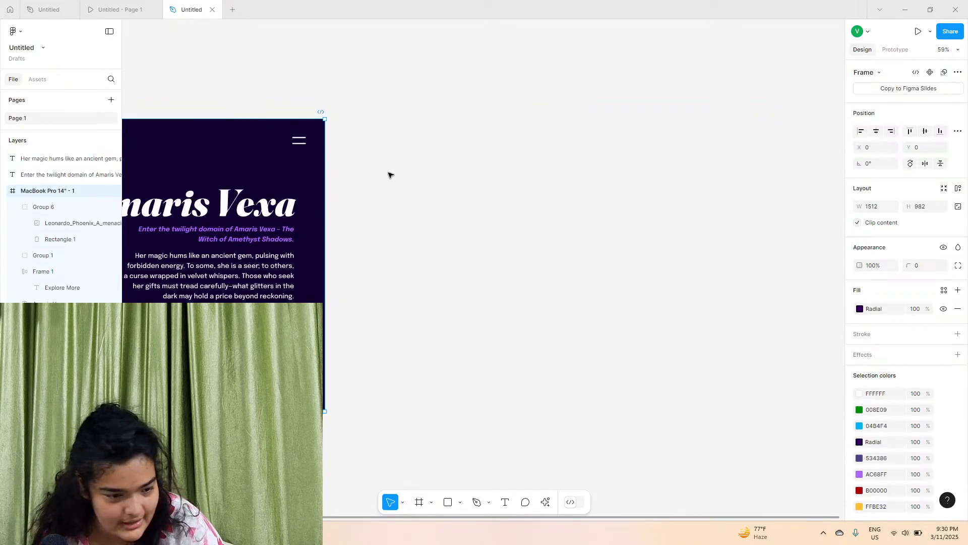
Move the subtitle and body text layers inside the landing page frame
scroll(353, 182, "left", 8)
left_click(76, 158)
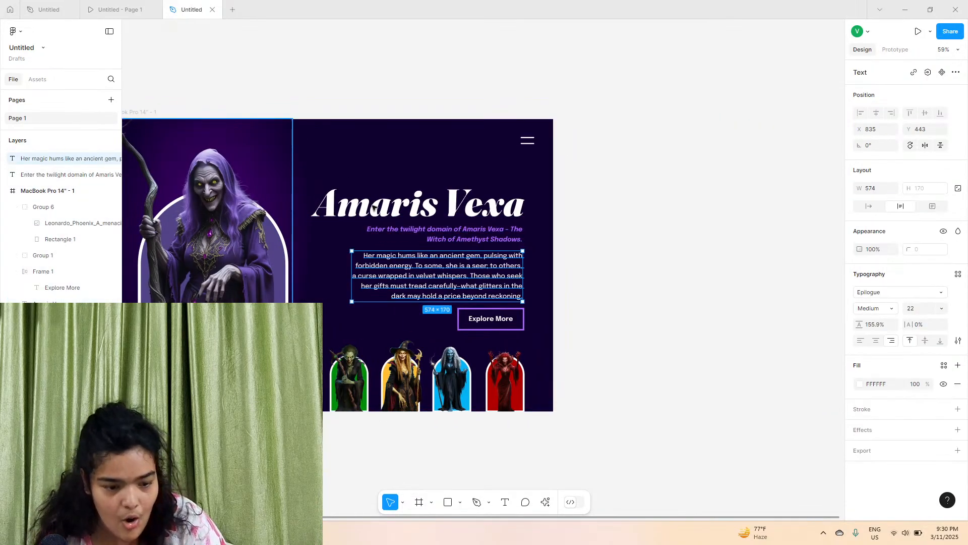
left_click(45, 174, "shift")
left_click_drag(45, 171, 46, 193)
Change the main heading text to "Fukra Insaan"
left_click(363, 105)
scroll(376, 201, "left", 5)
scroll(375, 119, "up", 6, "ctrl")
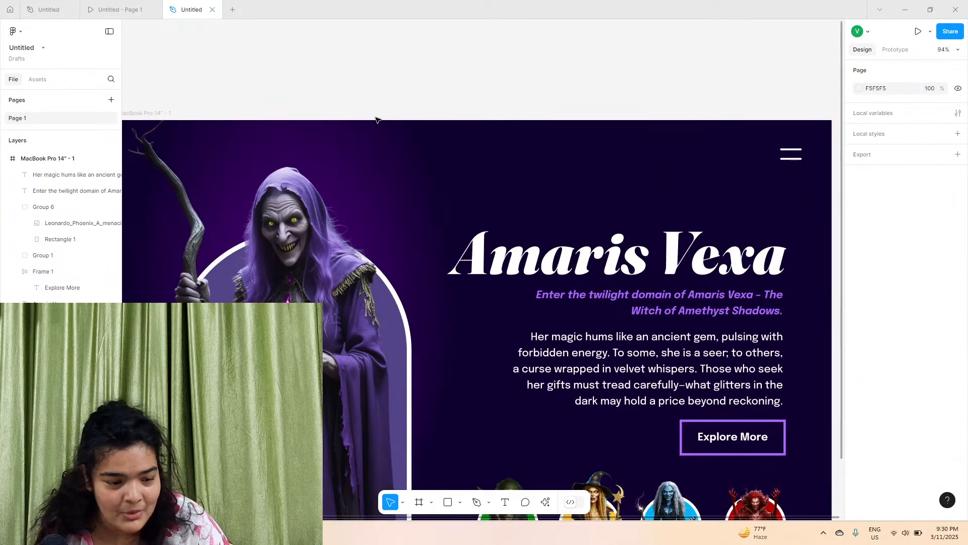
scroll(379, 122, "down", 2, "ctrl")
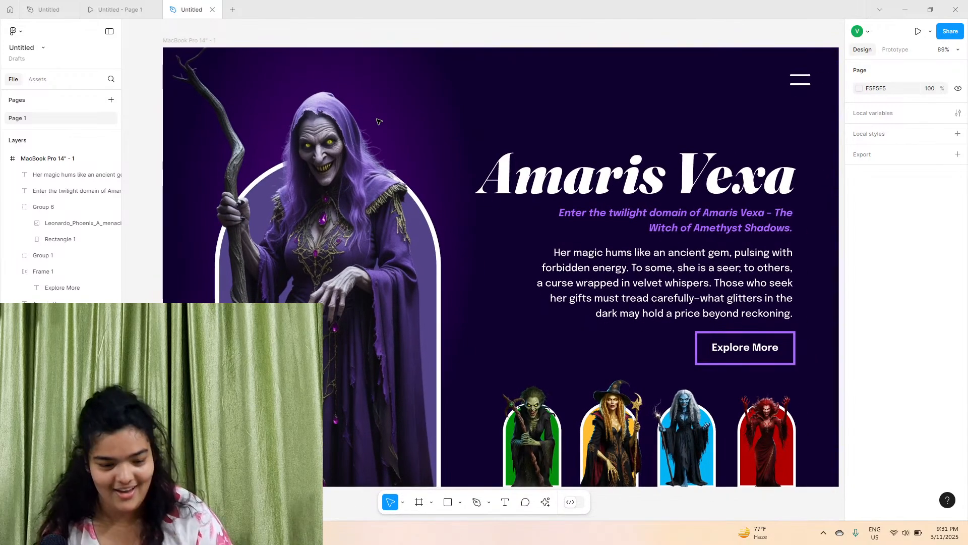
scroll(379, 122, "right", 2)
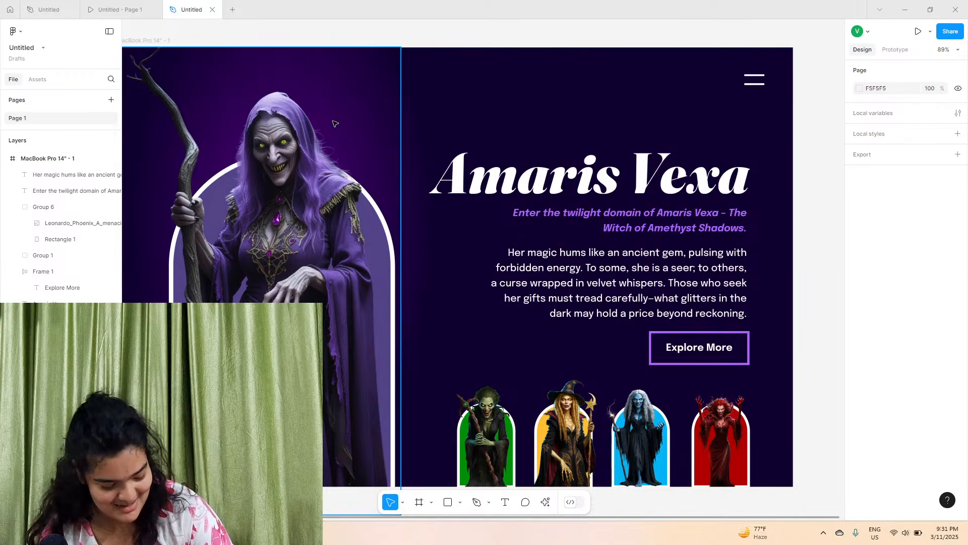
double_click(543, 174)
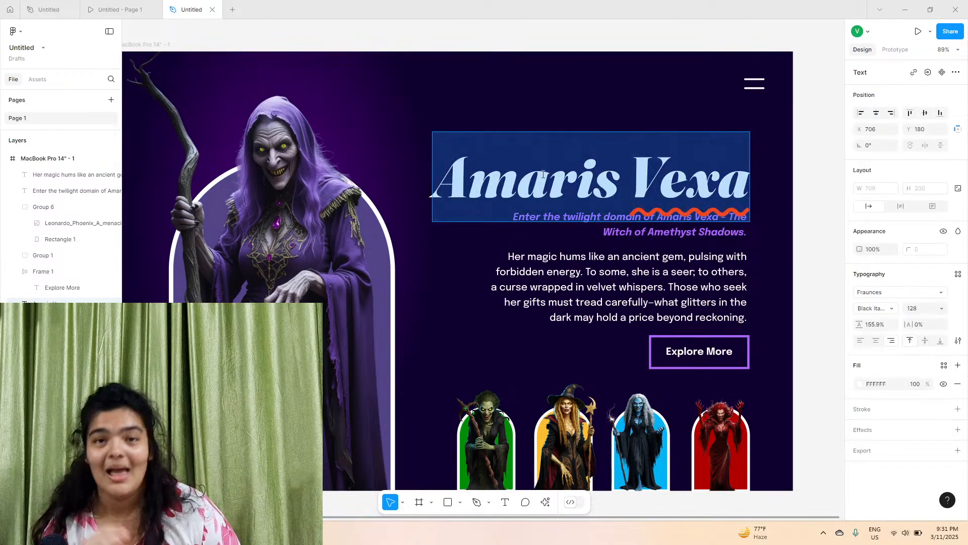
type("Fu")
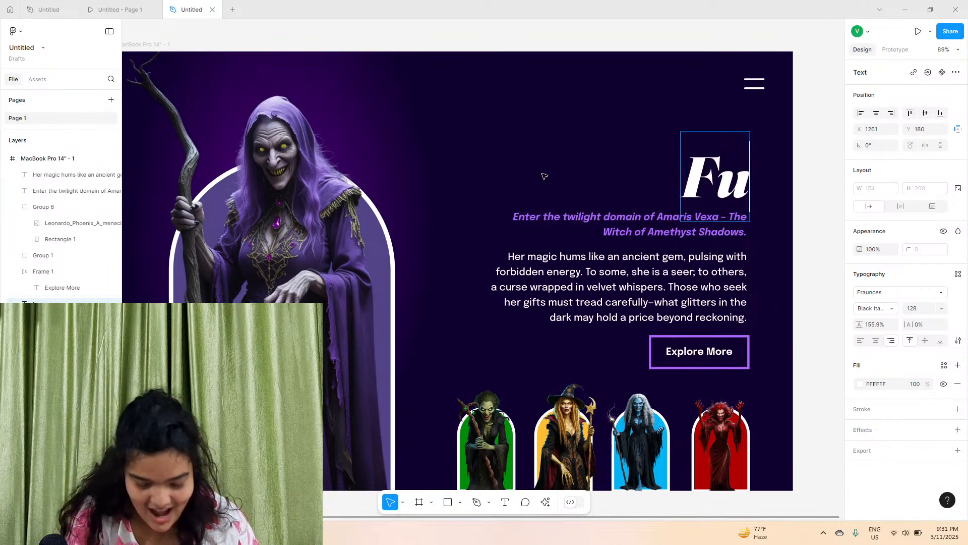
type("kra")
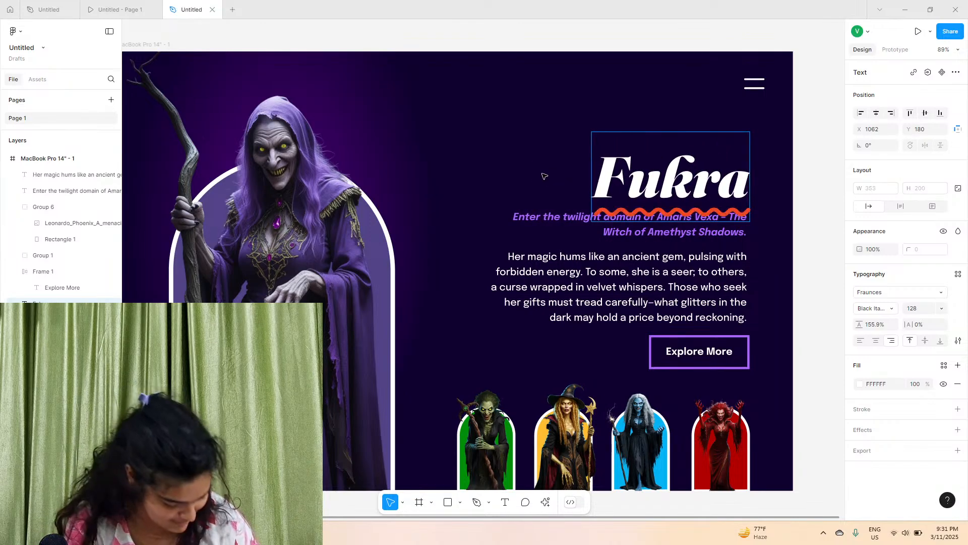
type("Insa")
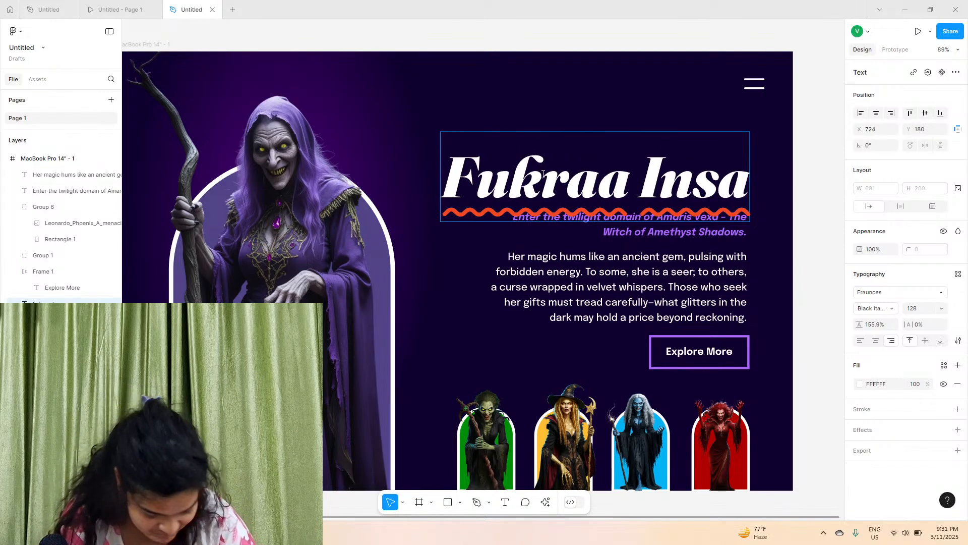
type("n")
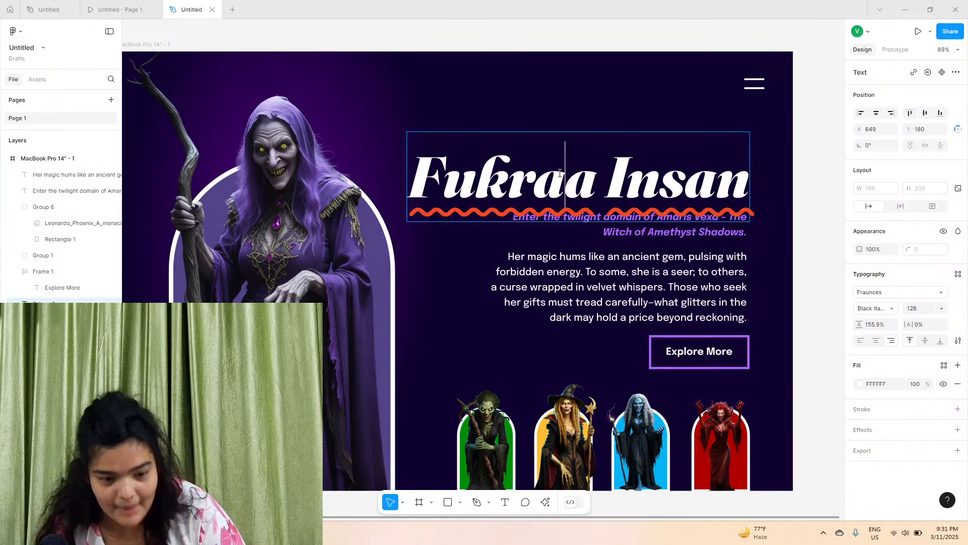
key("BackSpace")
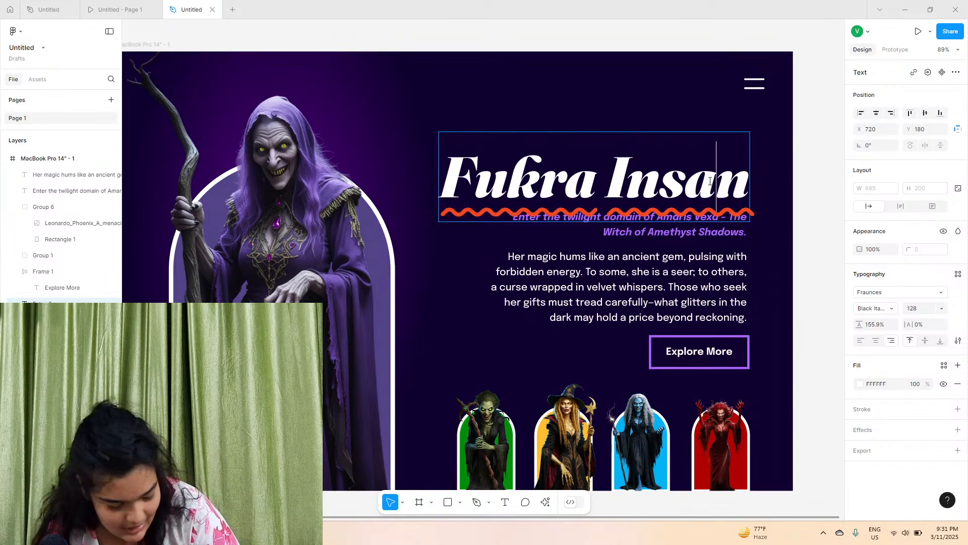
type("a")
key("Escape")
Delete the leftover duplicated second landing page frame
left_click(805, 139)
scroll(804, 139, "left", 3)
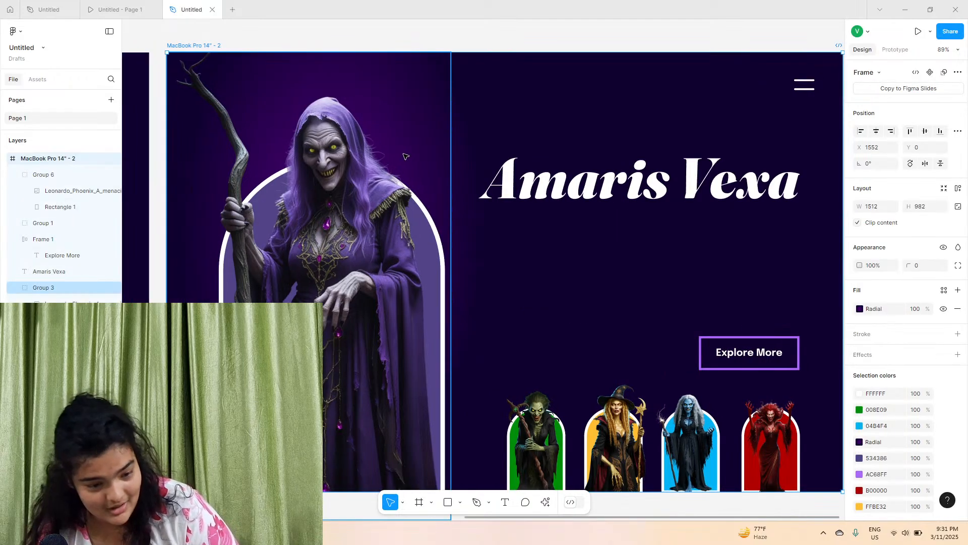
scroll(406, 156, "down", 1)
key("Delete")
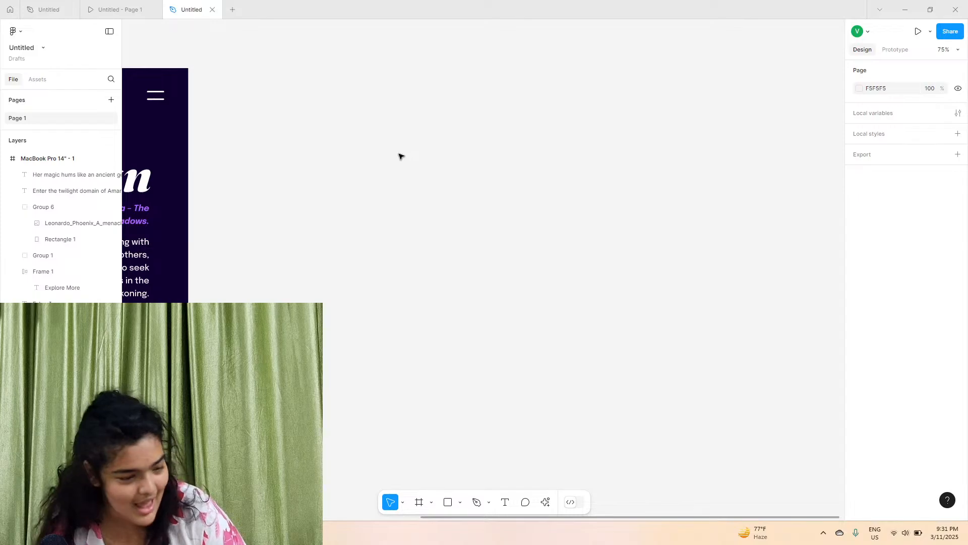
Duplicate the landing page frame to create a second page variant
scroll(249, 119, "left", 5)
left_click(67, 157)
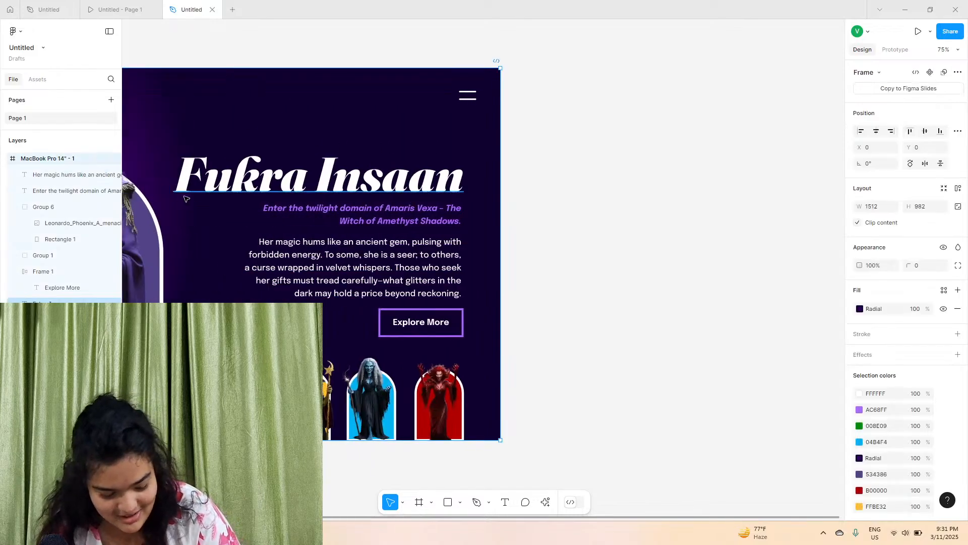
key("ctrl+d")
scroll(485, 243, "right", 5)
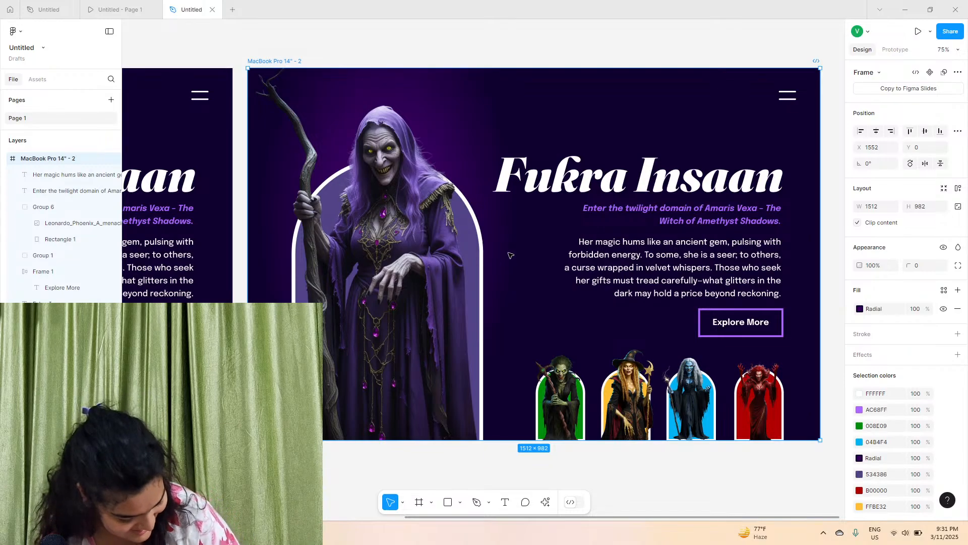
Replace the second frame's hero witch image with the green witch image
scroll(510, 255, "right", 3)
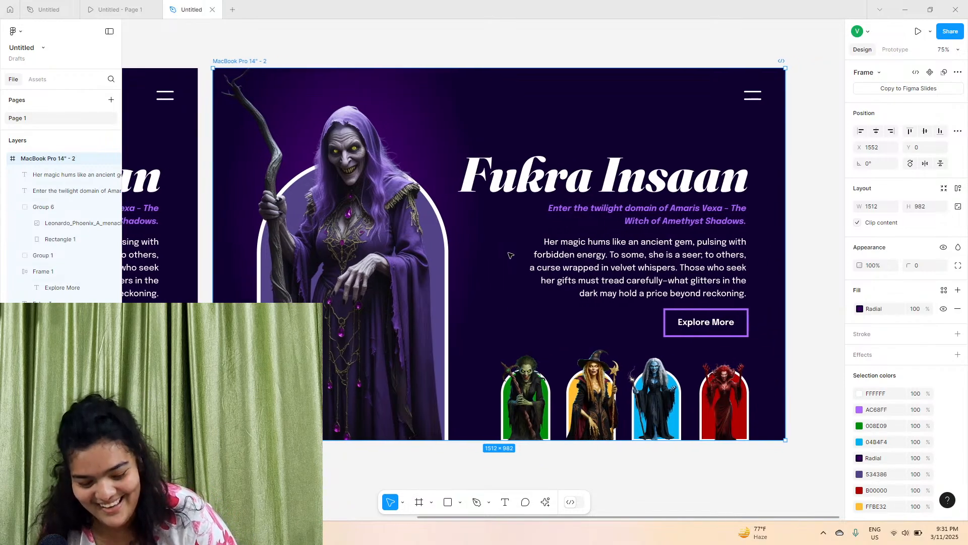
scroll(511, 255, "left", 3)
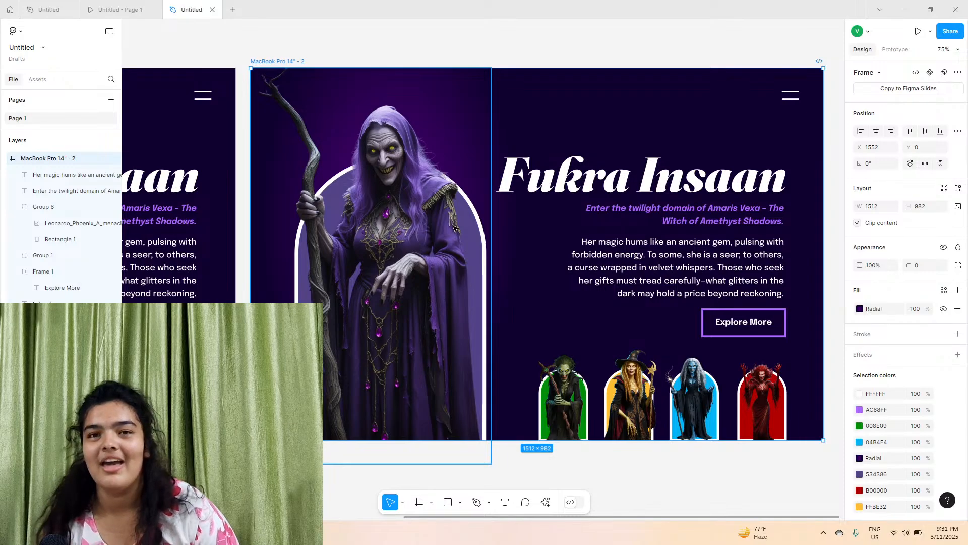
scroll(454, 228, "left", 10)
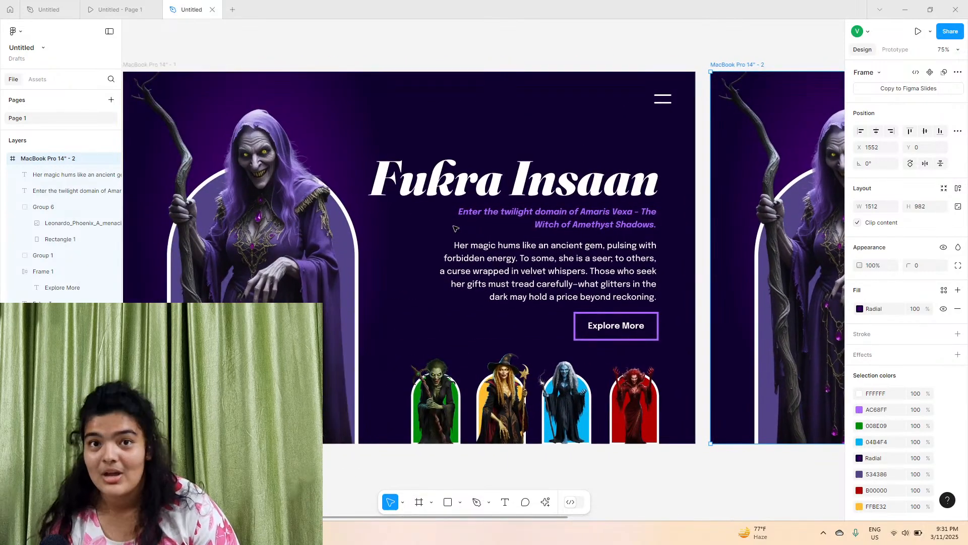
scroll(456, 229, "right", 10)
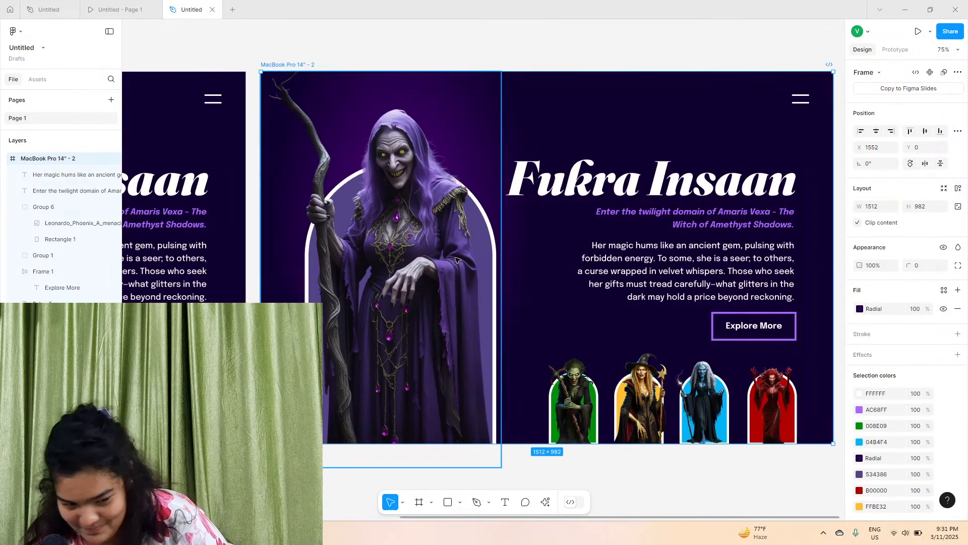
scroll(513, 298, "left", 2)
scroll(513, 298, "right", 1)
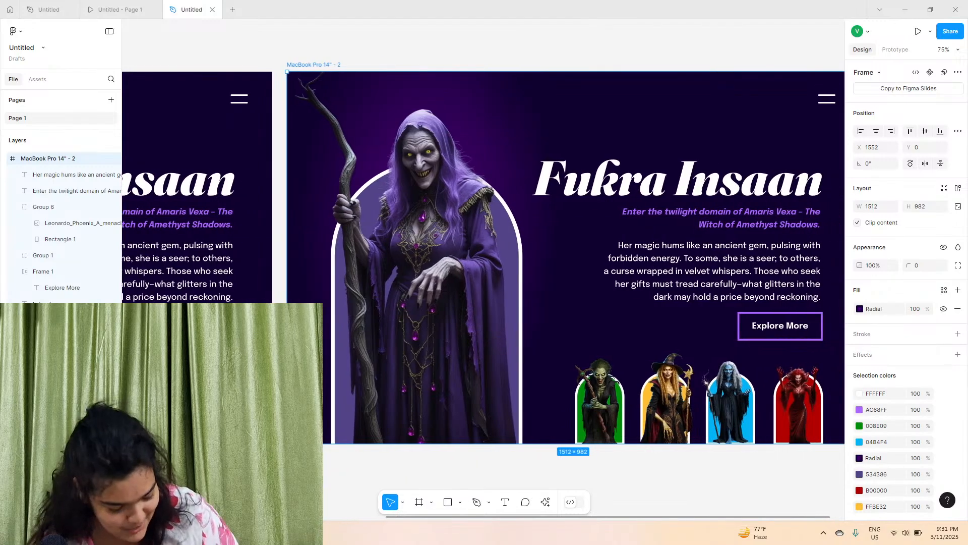
scroll(342, 405, "right", 3)
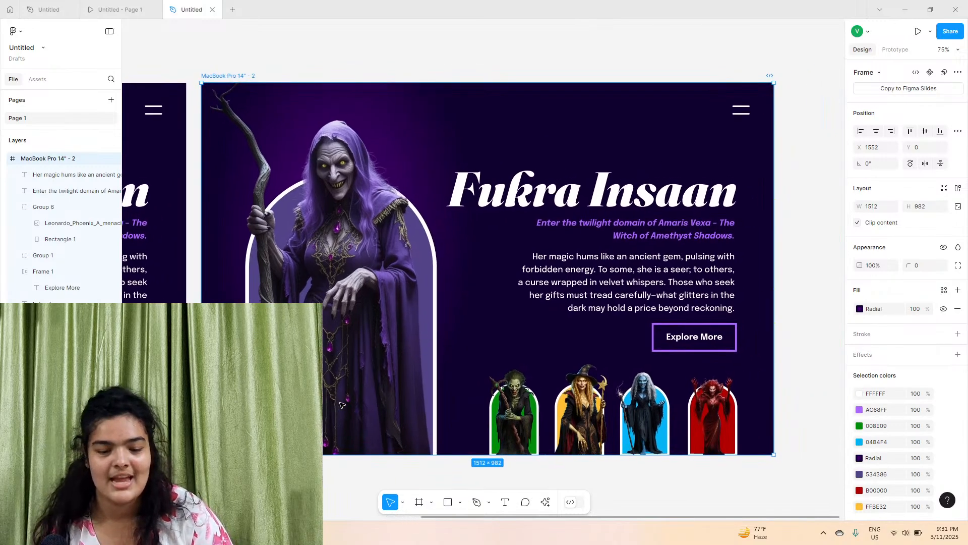
scroll(342, 405, "left", 1)
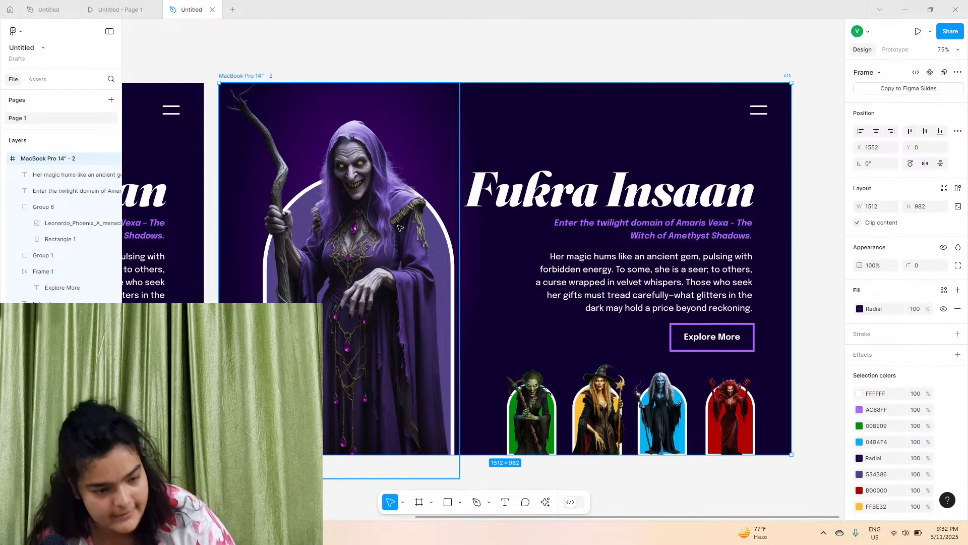
double_click(342, 187)
left_click(861, 275)
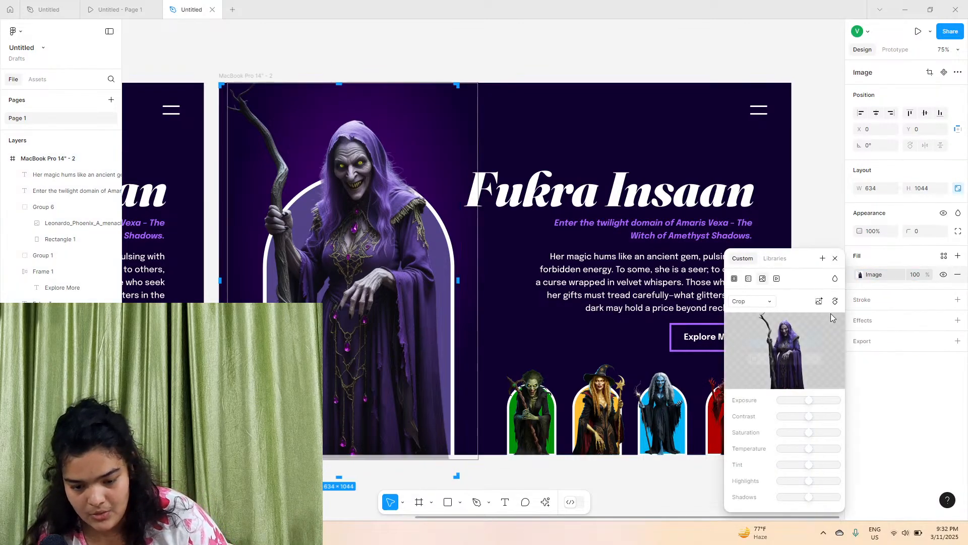
left_click(785, 342)
left_click(362, 244)
left_click(656, 398)
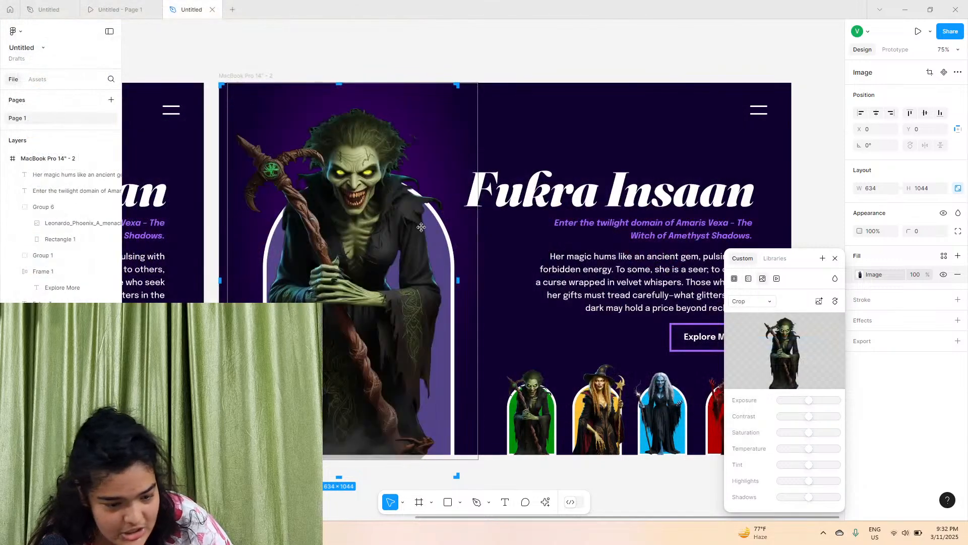
Set the hero image's scaling to Fit and shift it right to X 40
left_click(752, 301)
left_click(744, 290)
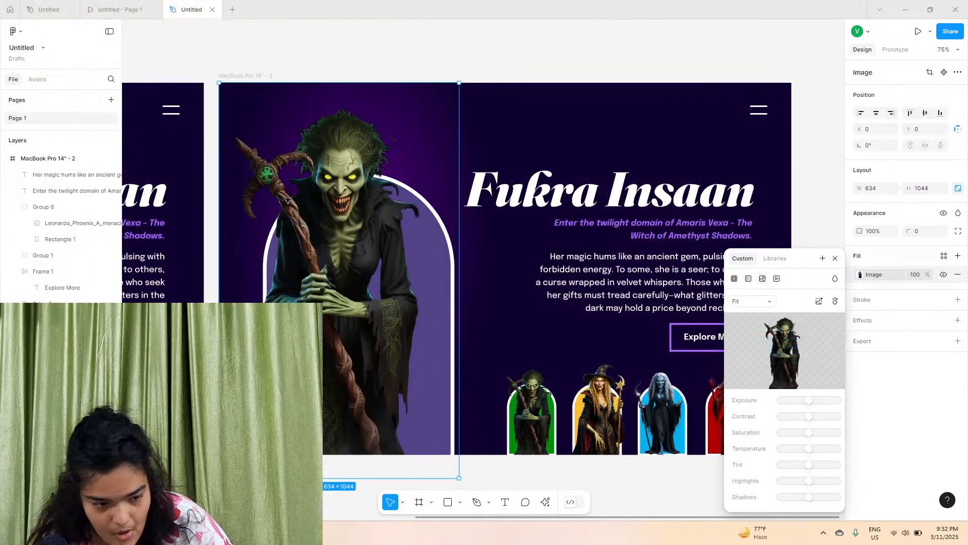
left_click_drag(361, 230, 376, 232)
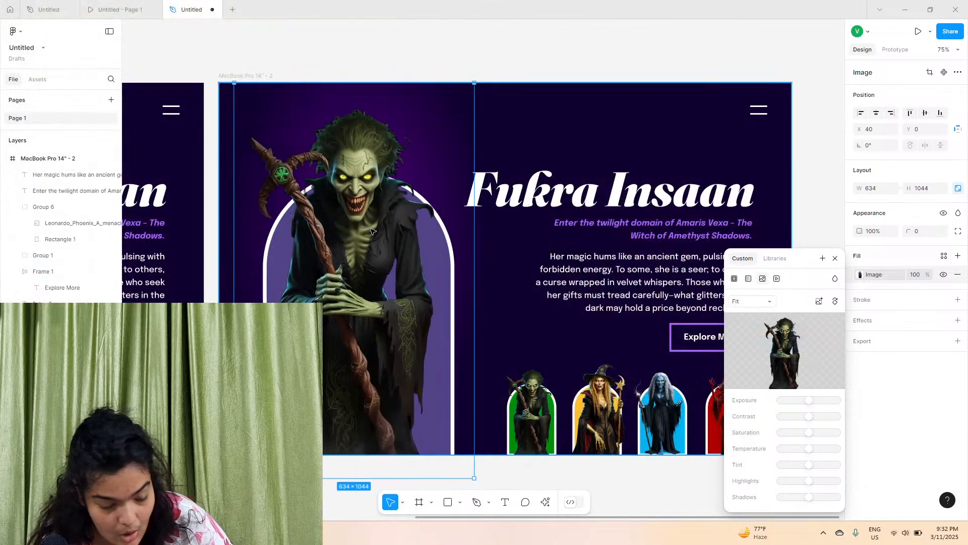
Change the hero arch background fill in the second frame to green 008E09
left_click(281, 241)
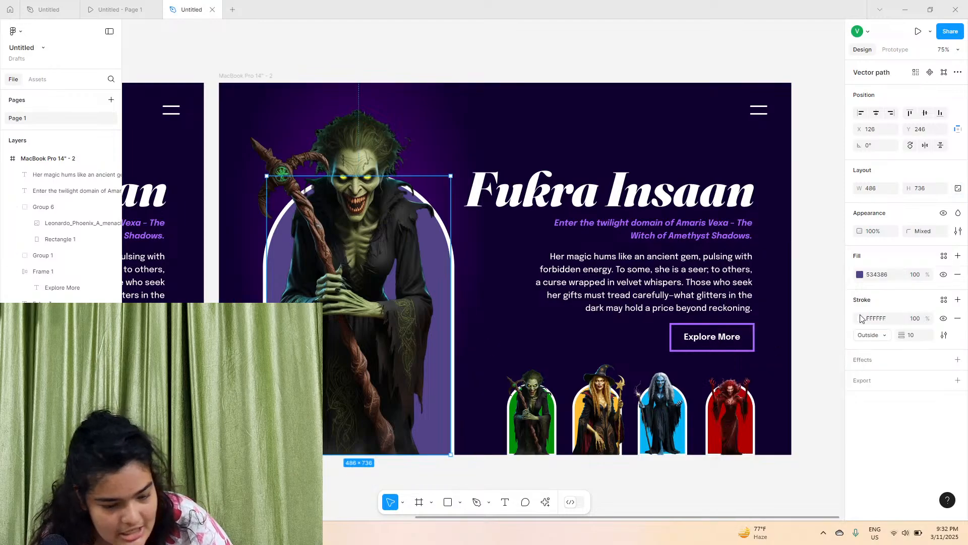
left_click(859, 275)
left_click(833, 469)
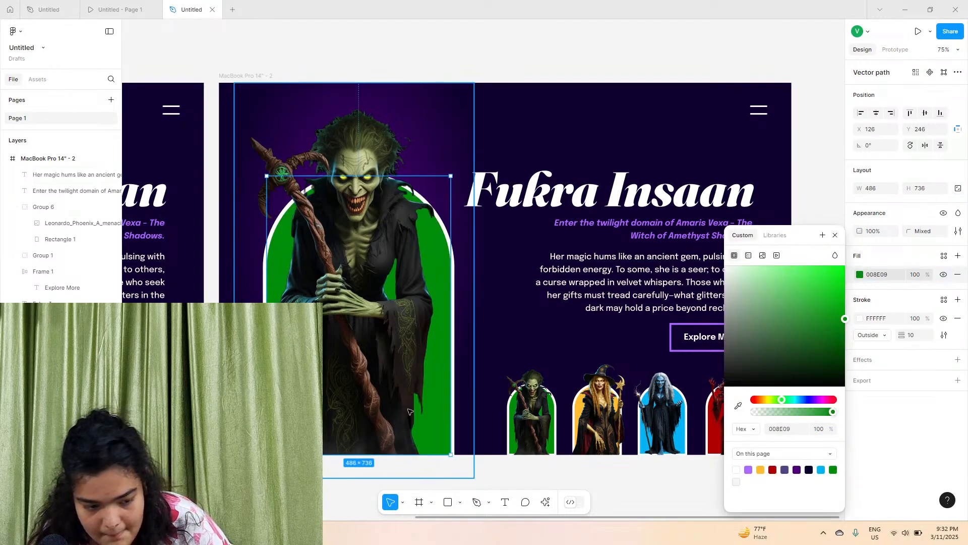
Recolour the frame's radial background gradient to dark greens, with stops 007908 and 002F03
left_click(497, 164)
left_click(249, 76)
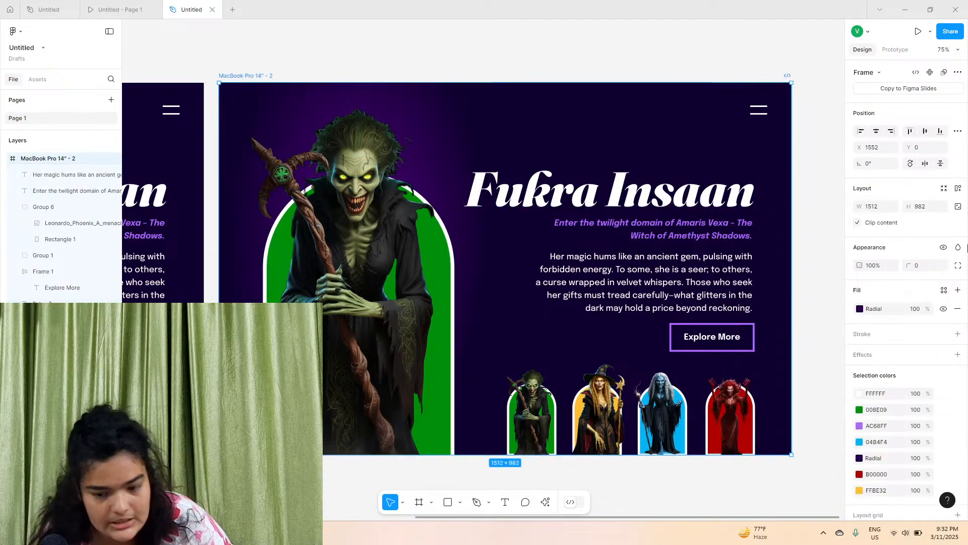
left_click(860, 309)
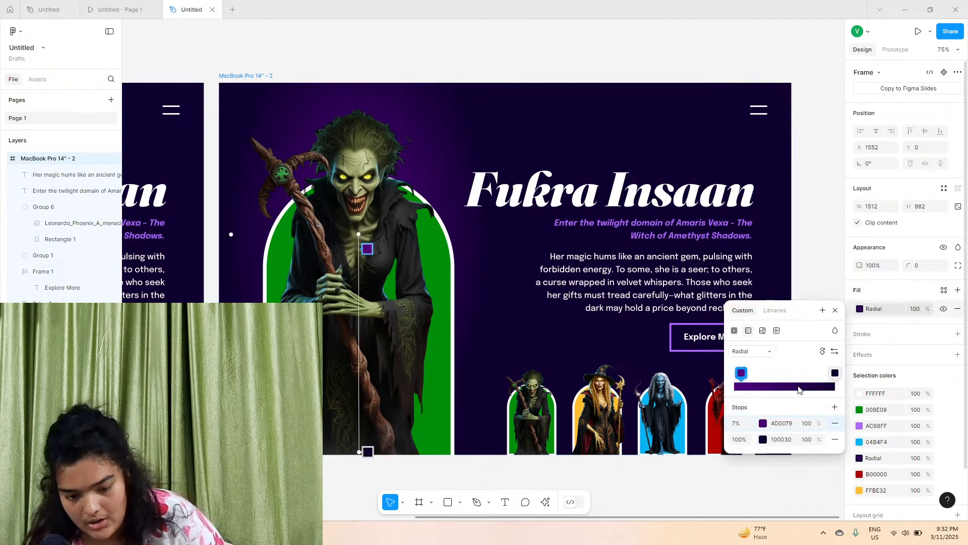
left_click(835, 373)
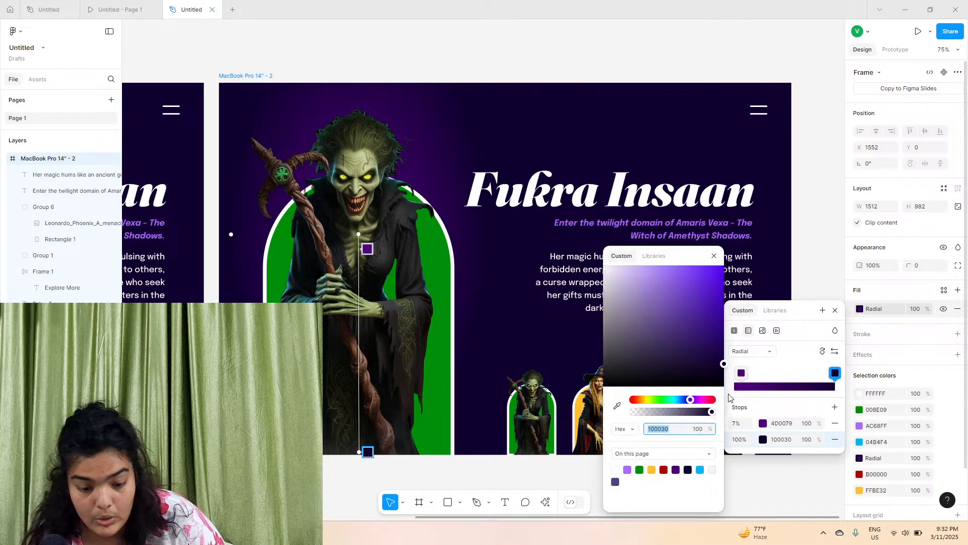
left_click(639, 469)
left_click_drag(701, 322, 753, 372)
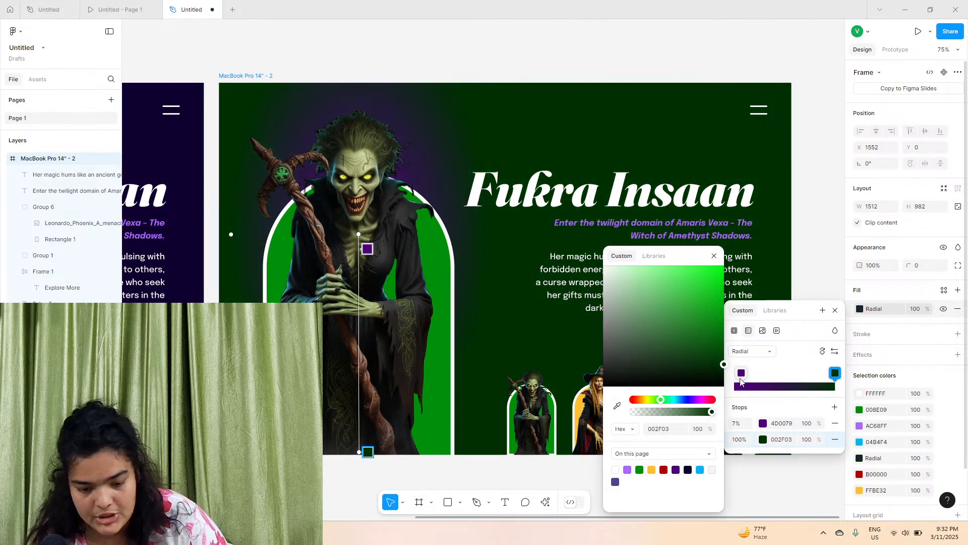
left_click(742, 375)
left_click(763, 424)
left_click(764, 426)
left_click(640, 469)
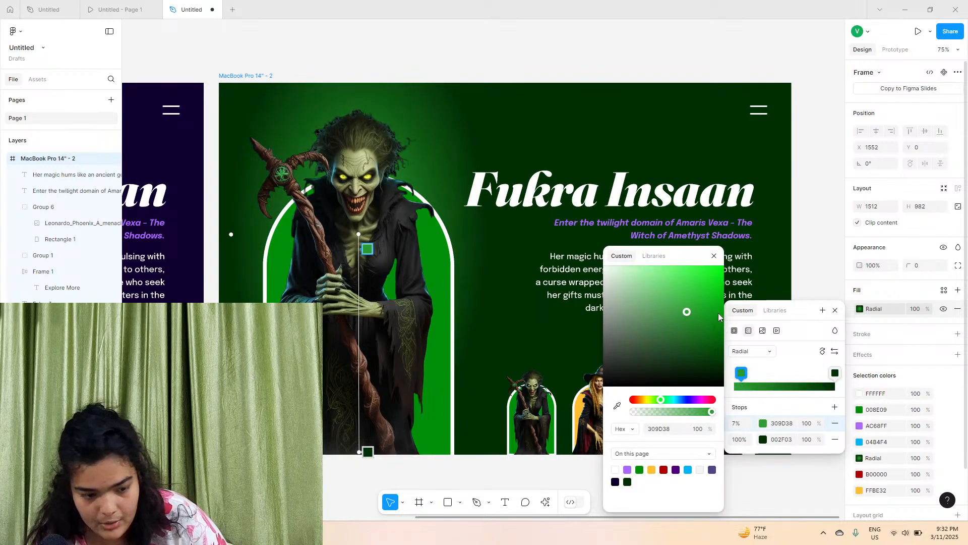
left_click_drag(741, 317, 748, 329)
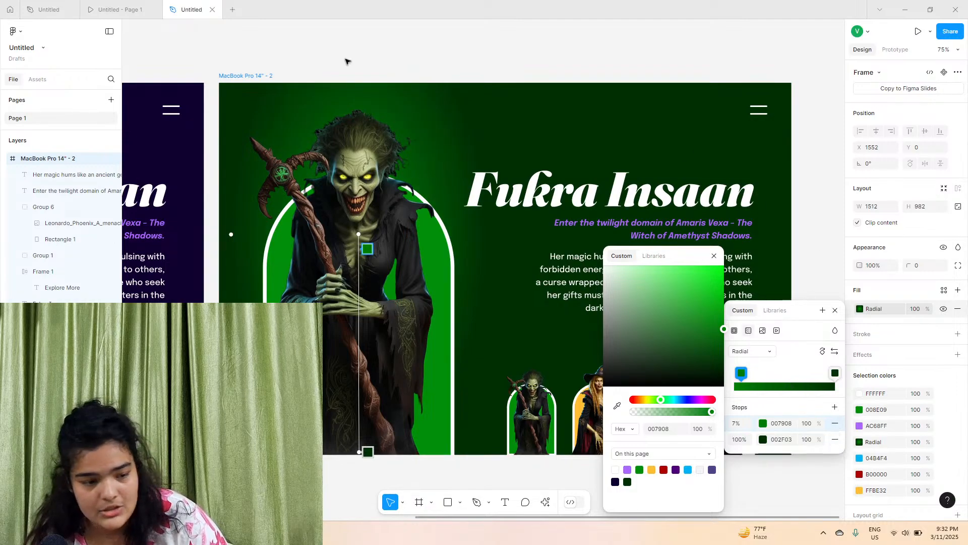
Replace the purple accent selection colour across the frame with lime green B0FF41
left_click(257, 78)
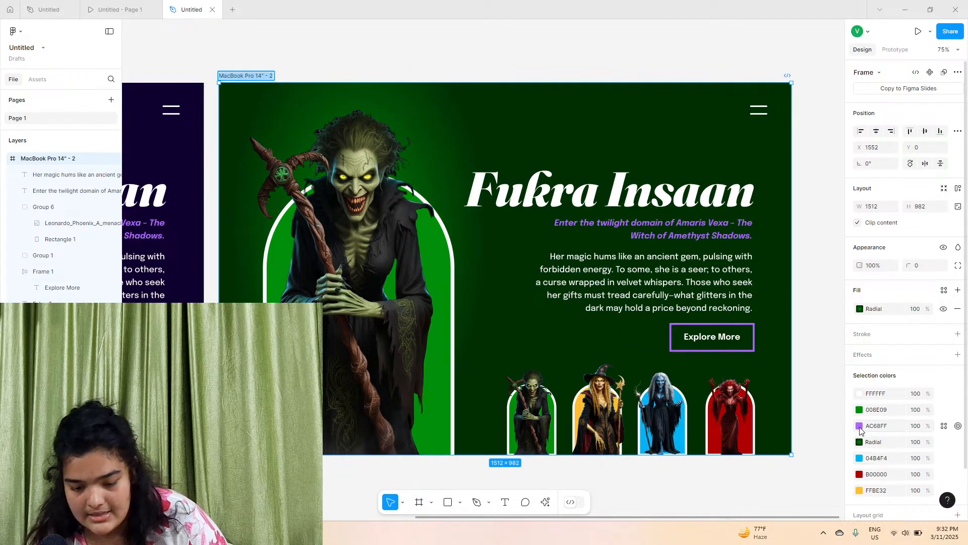
left_click(859, 426)
left_click_drag(809, 399, 782, 400)
left_click(761, 470)
left_click_drag(797, 325, 778, 266)
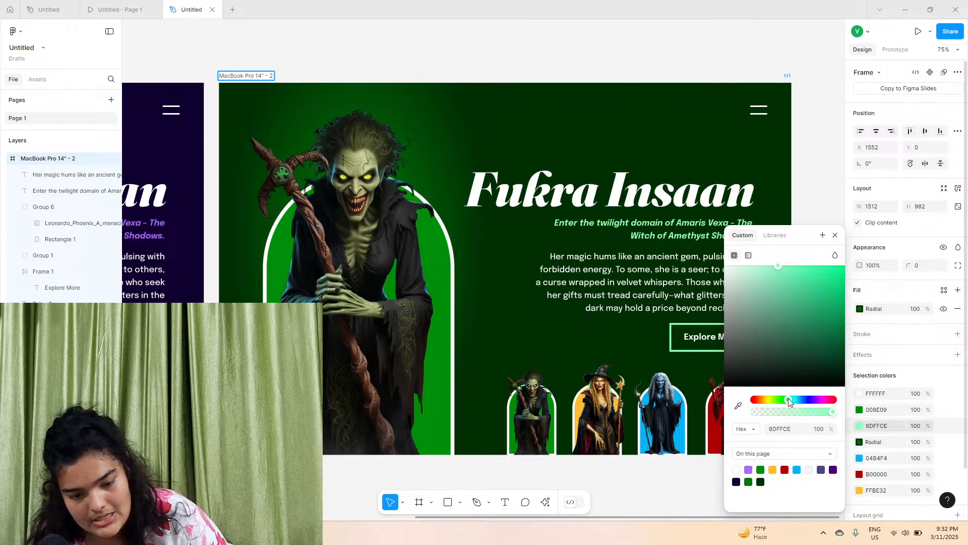
left_click_drag(801, 293, 815, 268)
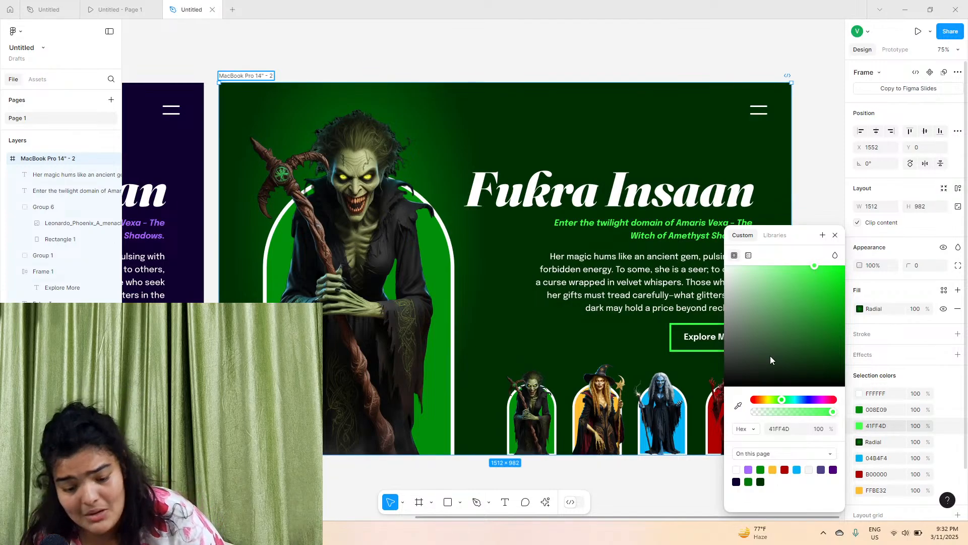
left_click_drag(772, 401, 774, 403)
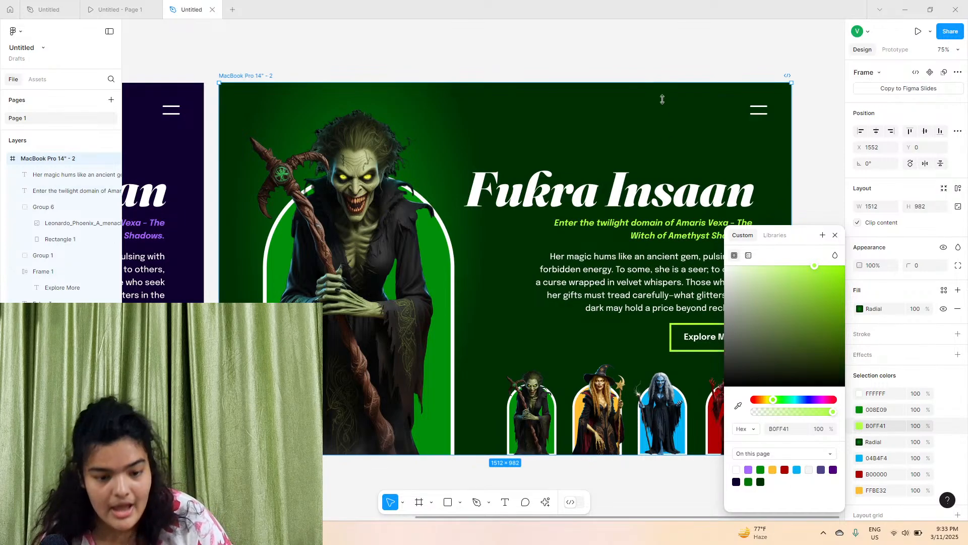
Copy the 'Sylvia Brooke' title from the green witch frame in the other open file
double_click(641, 172)
scroll(641, 172, "left", 1)
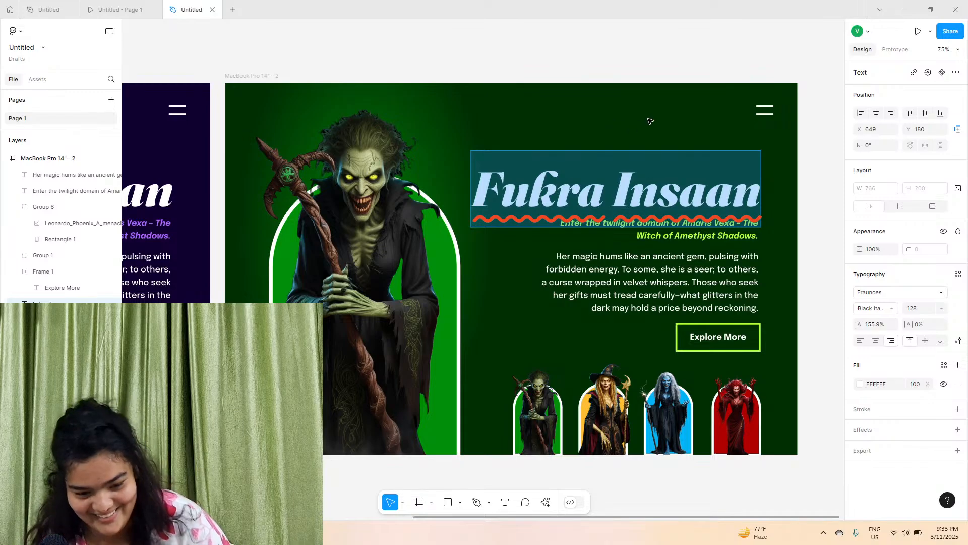
key("Escape")
key("Escape")
left_click(117, 9)
left_click(59, 5)
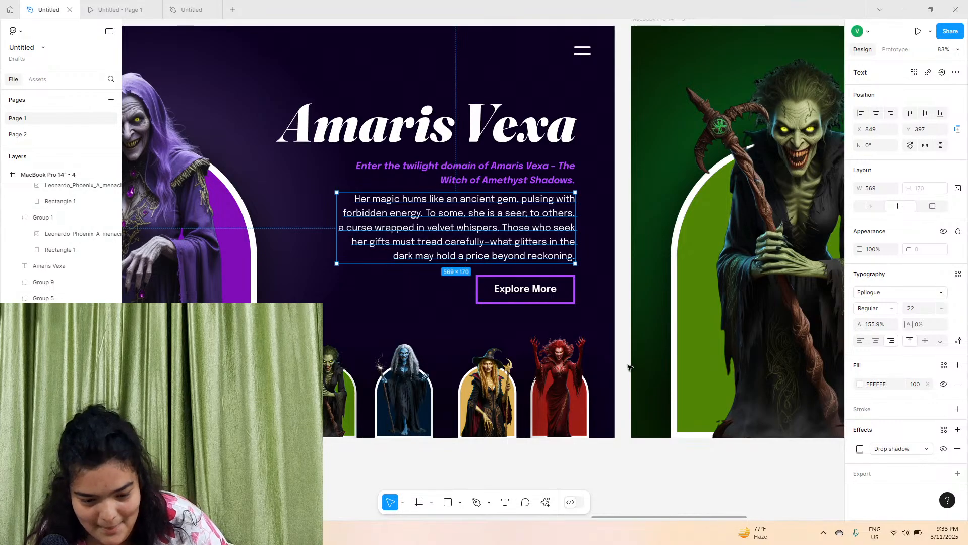
scroll(631, 373, "right", 10)
scroll(607, 137, "up", 2)
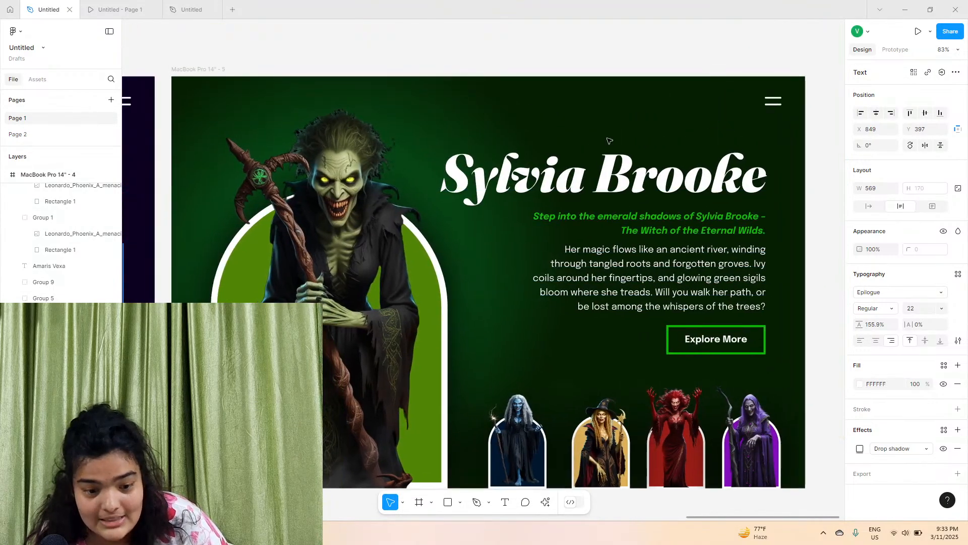
right_click(607, 193)
left_click(615, 192)
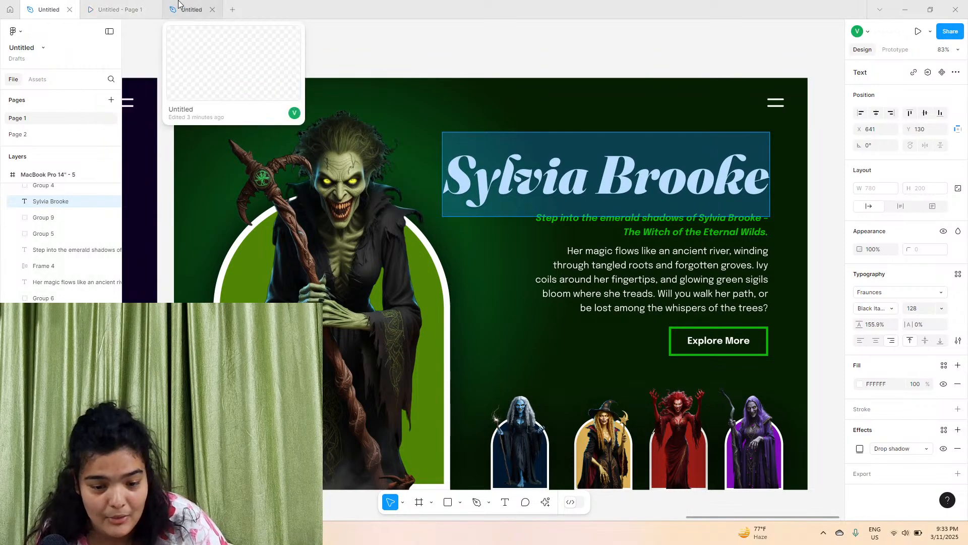
Paste the copied title over the second frame's heading, matching its text style
left_click(179, 3)
double_click(522, 194)
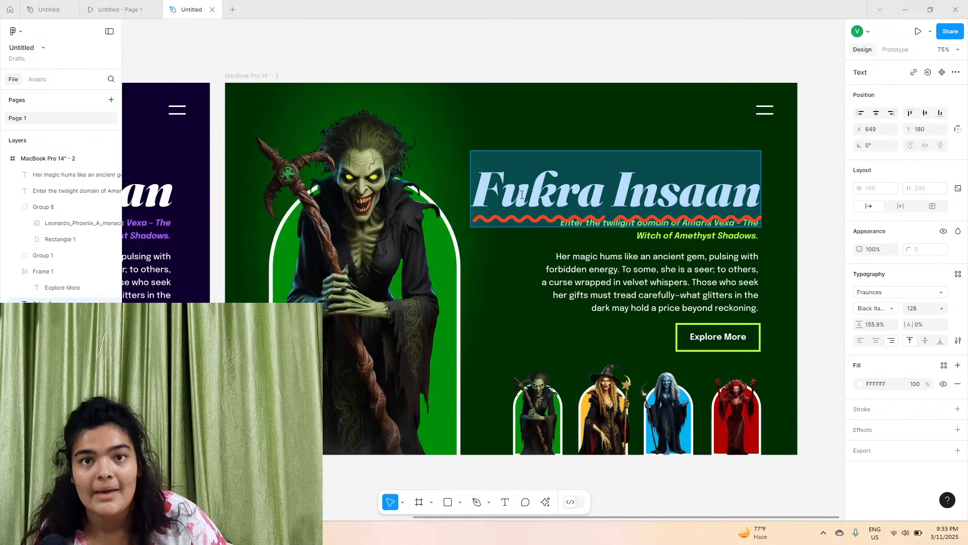
right_click(521, 193)
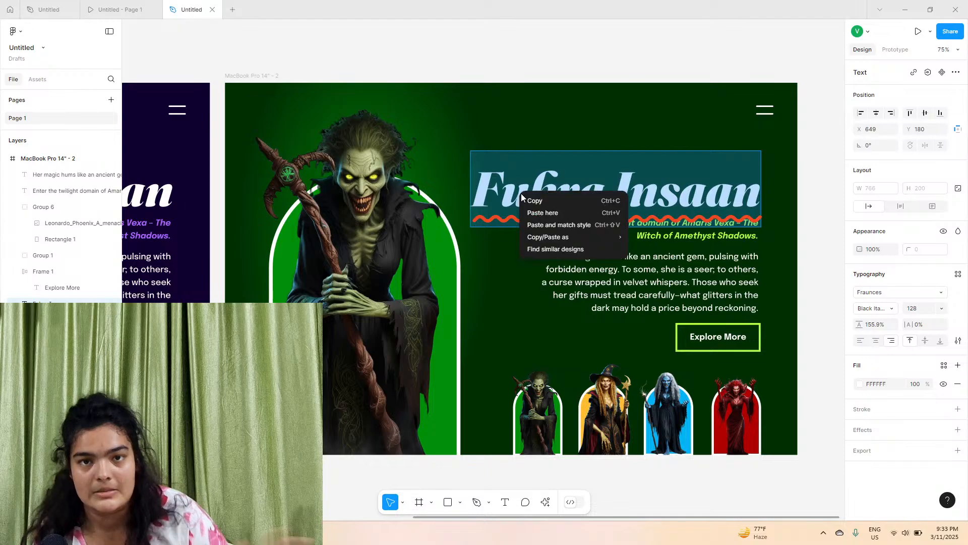
left_click(546, 226)
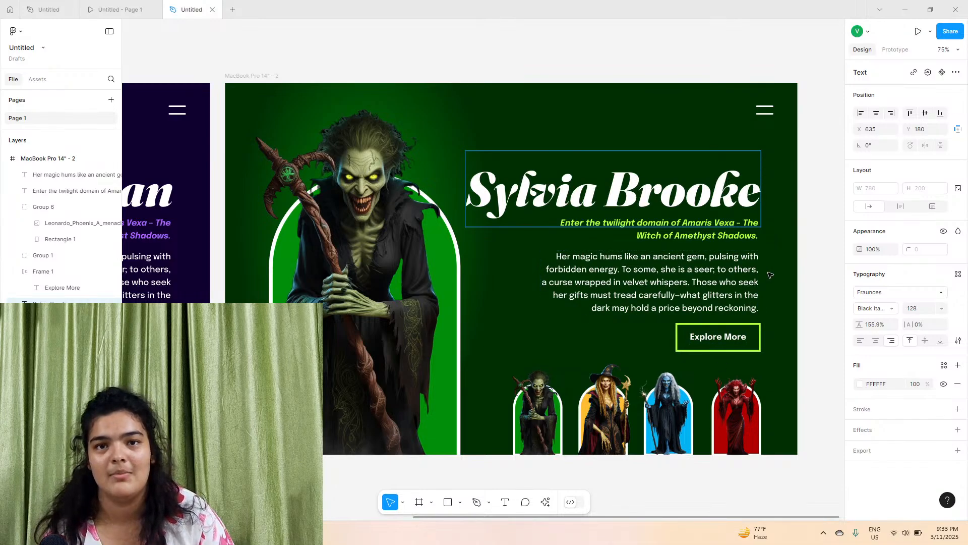
Copy the 'Step into the emerald shadows of Sylvia Brooke' tagline from the other file's green frame
left_click(769, 275)
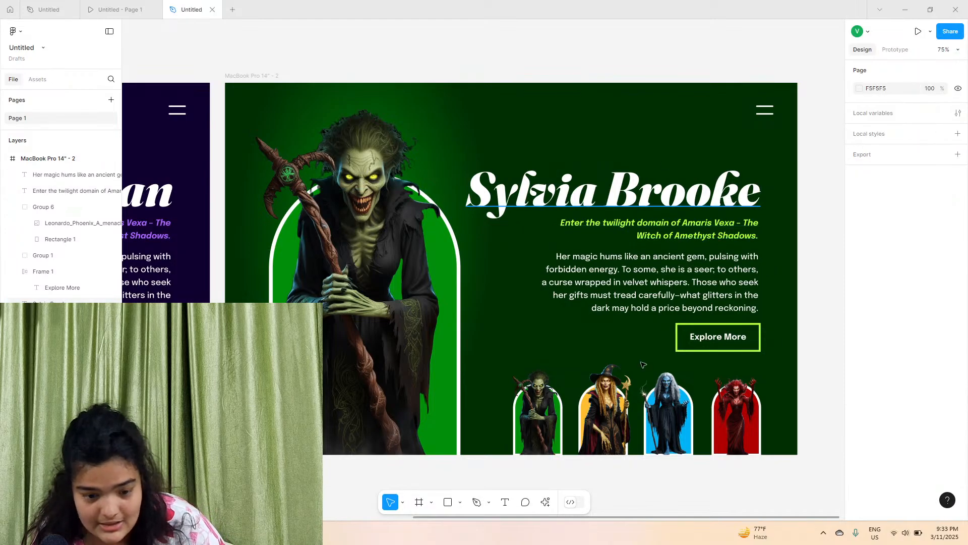
left_click(103, 8)
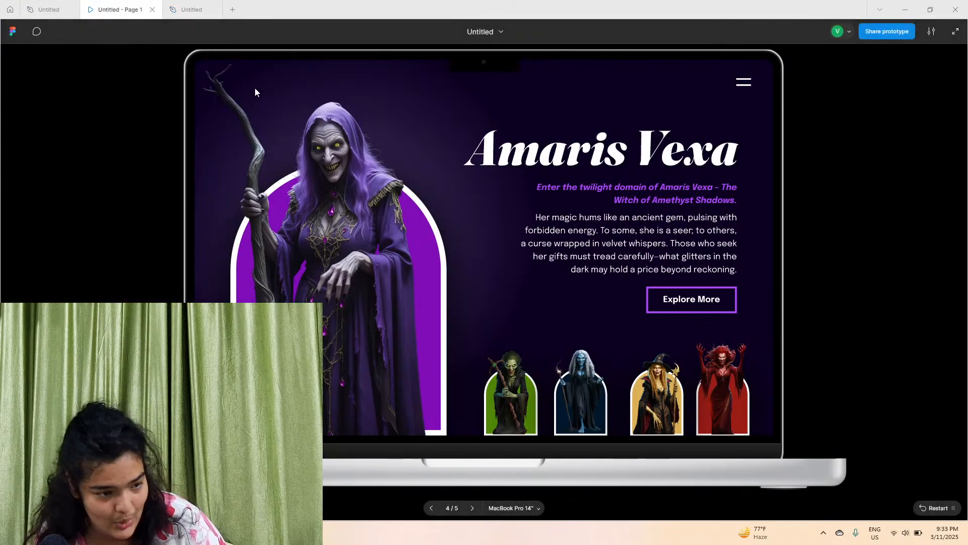
left_click(530, 398)
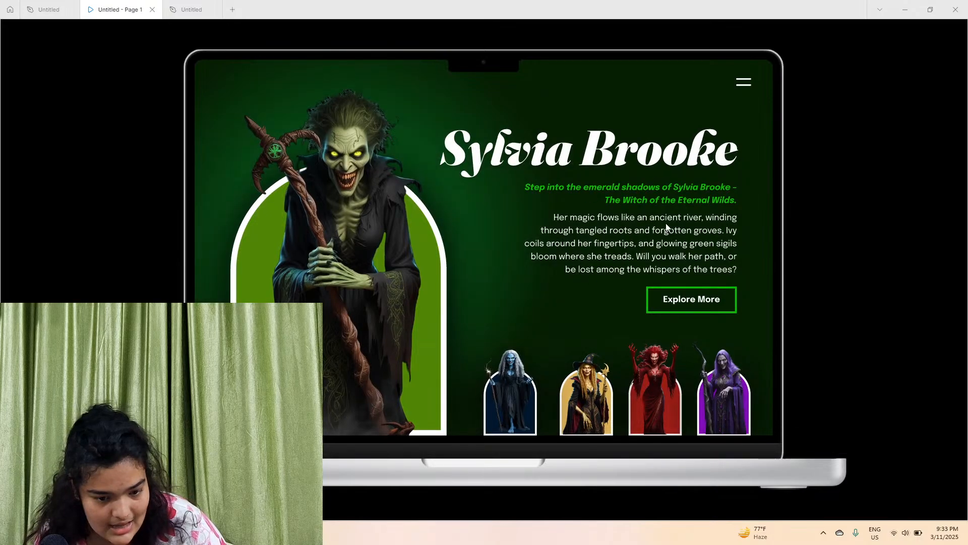
left_click(49, 4)
left_click(611, 231)
double_click(611, 231)
right_click(619, 233)
left_click(631, 237)
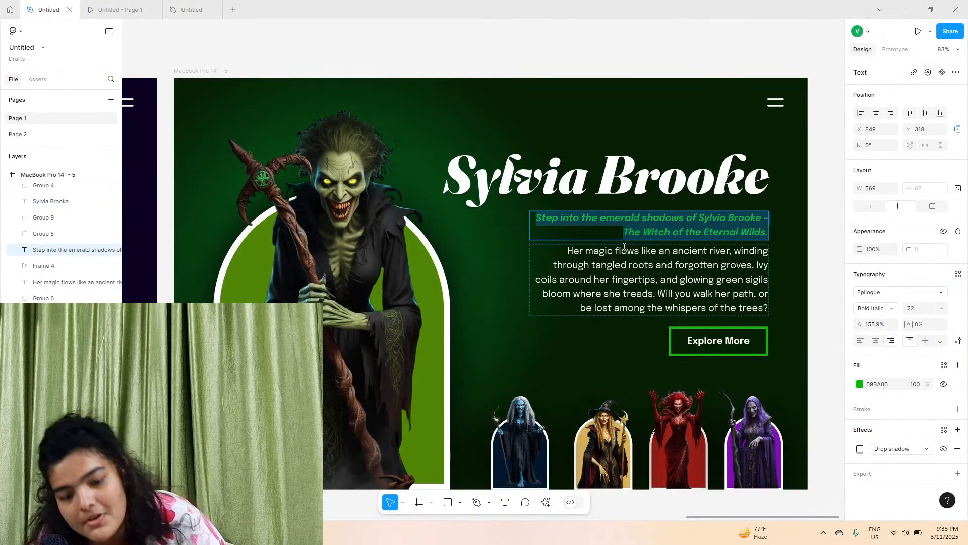
Paste the tagline over the second frame's subtitle, matching its text style
left_click(177, 9)
left_click(677, 234)
double_click(677, 234)
right_click(677, 234)
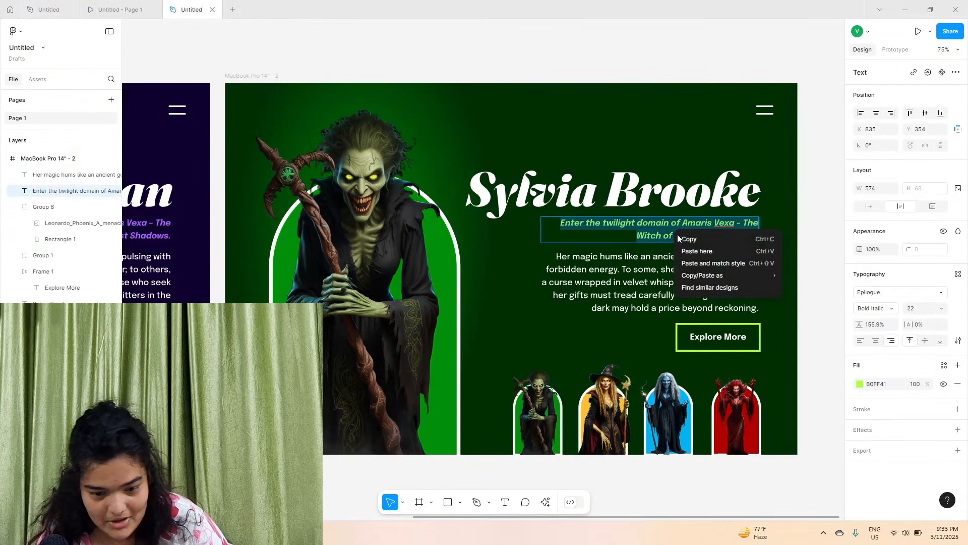
left_click(700, 262)
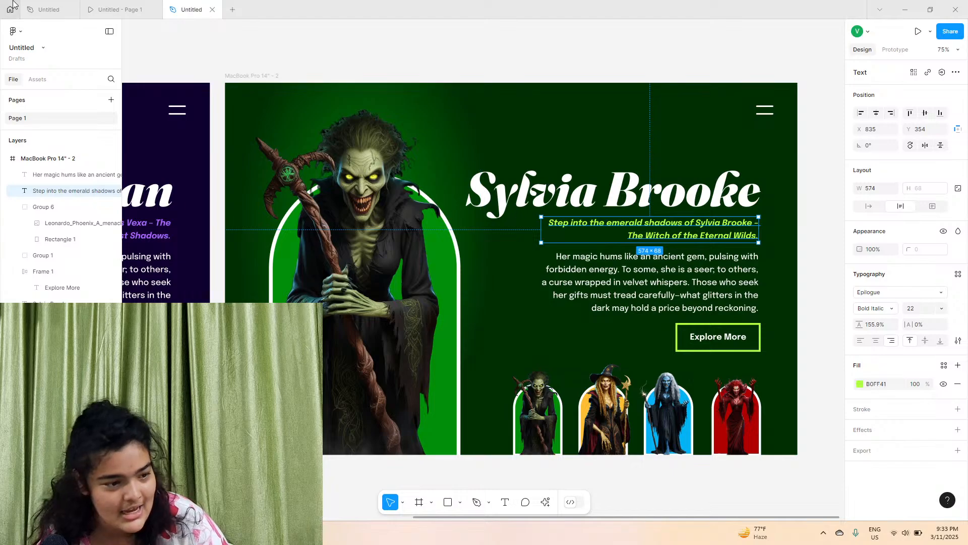
Copy the green witch's description paragraph from the other file and paste it over the second frame's paragraph, matching style
left_click(56, 11)
double_click(613, 266)
key("ctrl+a")
right_click(612, 265)
left_click(631, 271)
left_click(184, 5)
double_click(626, 258)
right_click(624, 259)
left_click(638, 291)
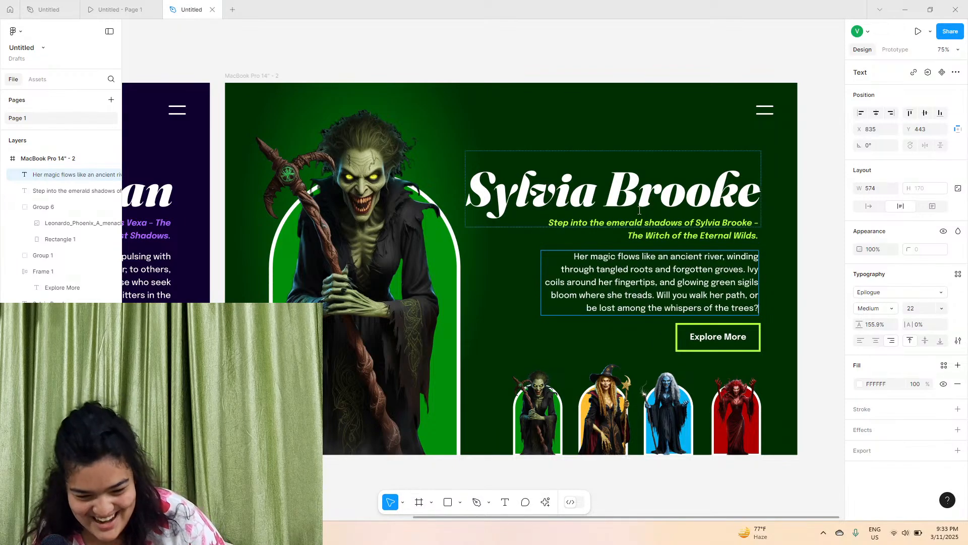
Retype the heading as 'Andrew Tate'
triple_click(640, 209)
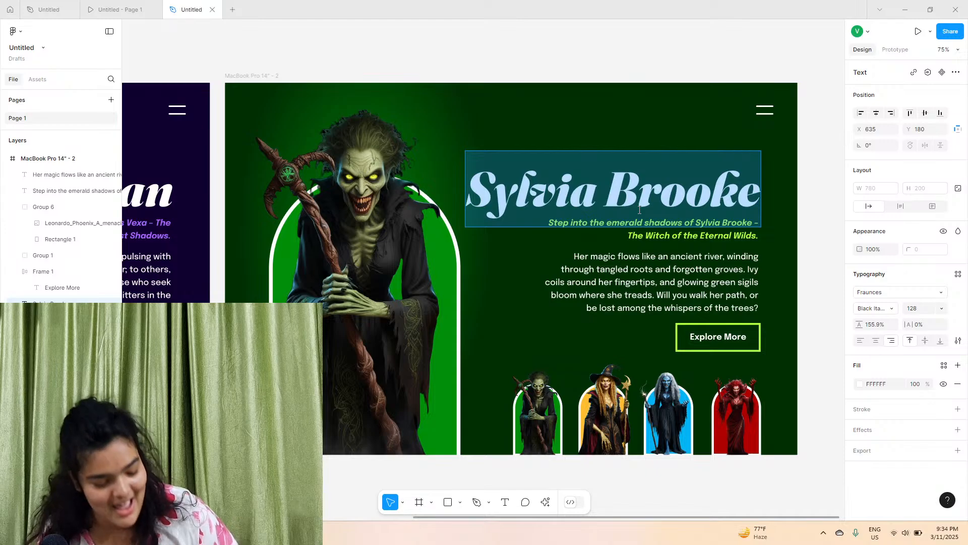
type("And")
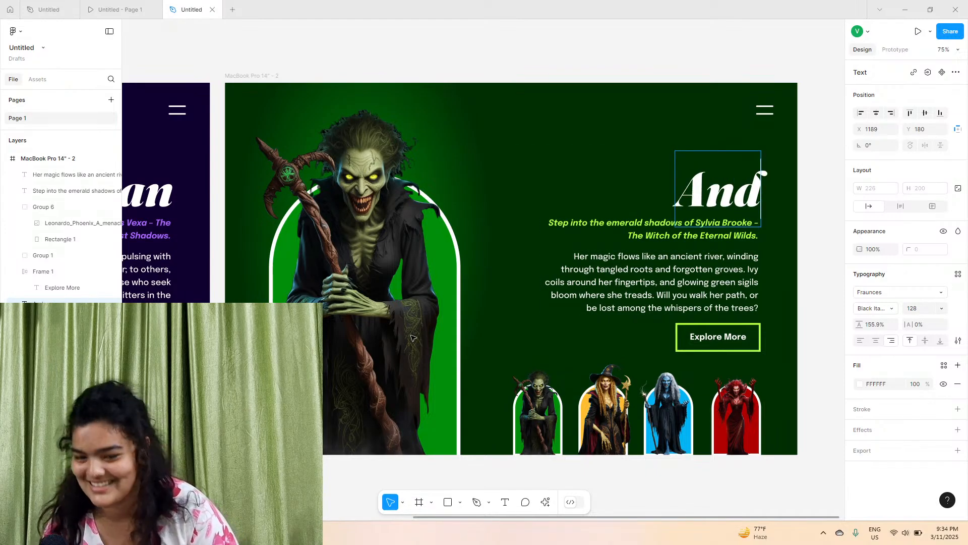
type("re")
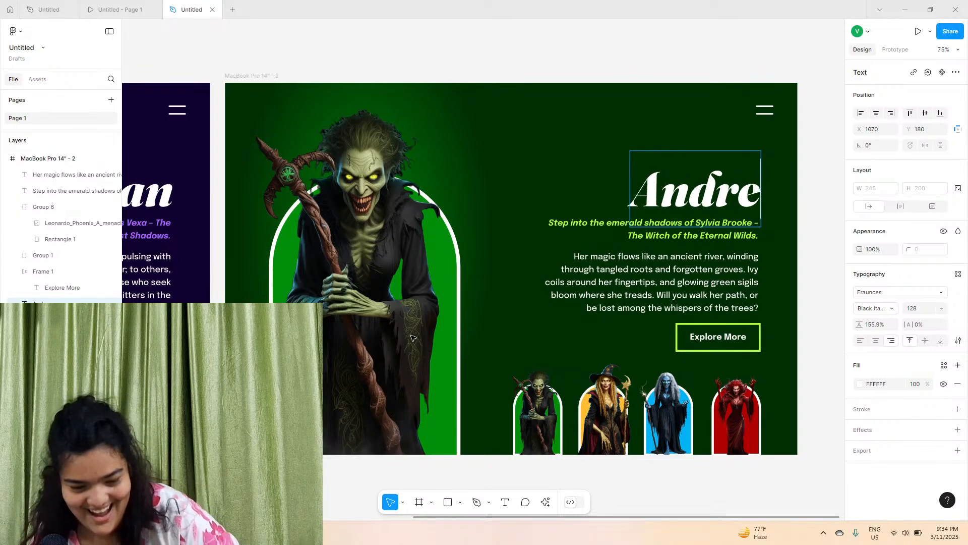
type("w Tate")
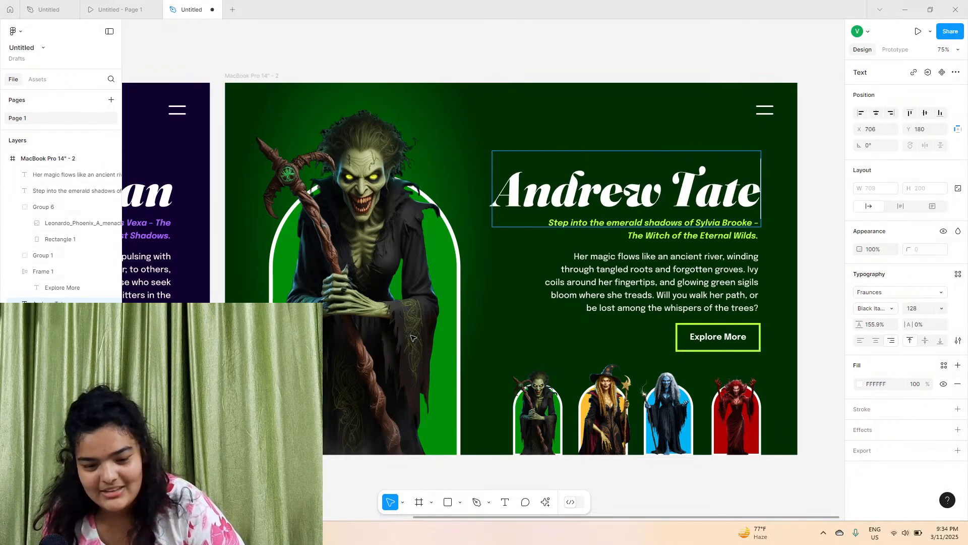
key("Escape")
Duplicate the yellow, blue and red witch thumbnails and shift the copies one slot to the left
scroll(523, 101, "right", 1)
scroll(523, 101, "right", 1)
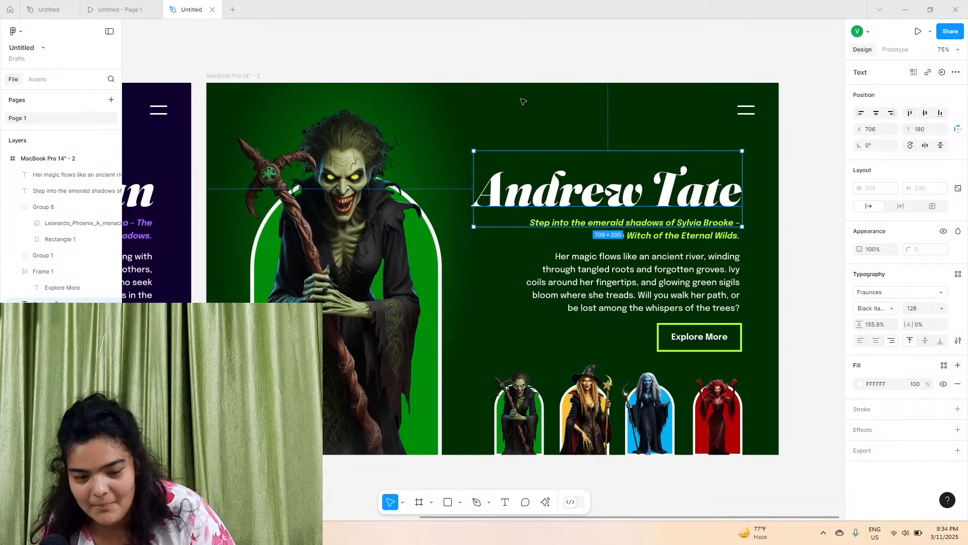
left_click(523, 101)
scroll(523, 101, "left", 1)
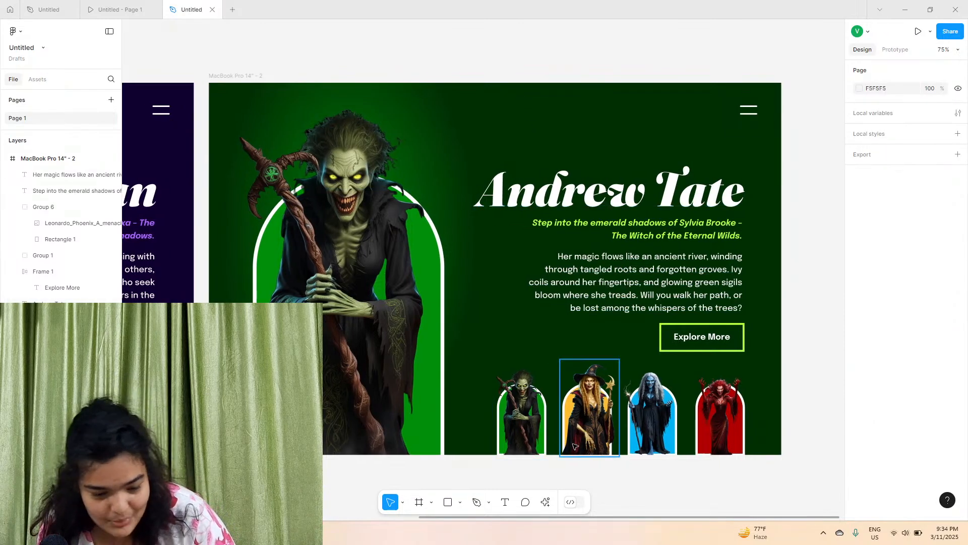
scroll(574, 443, "up", 5)
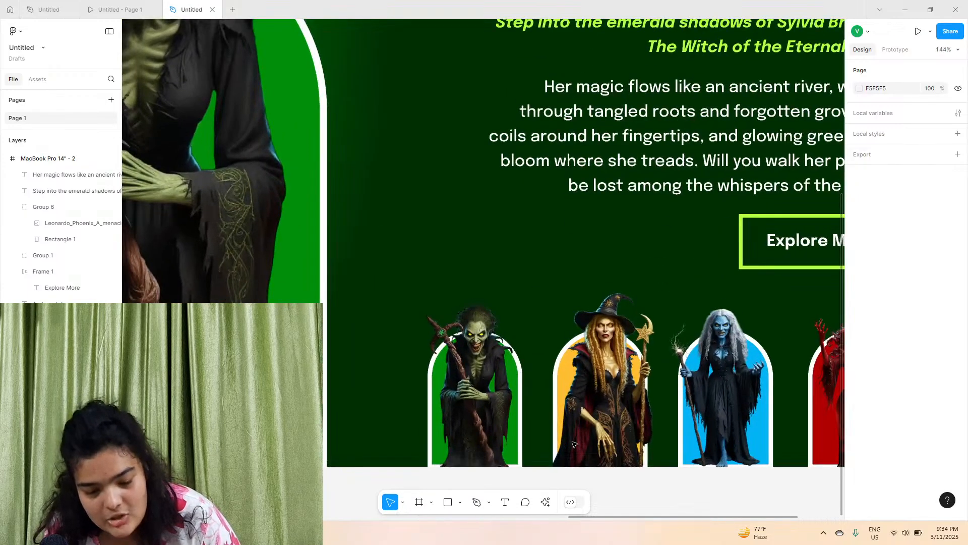
left_click(459, 327)
left_click(551, 341, "shift")
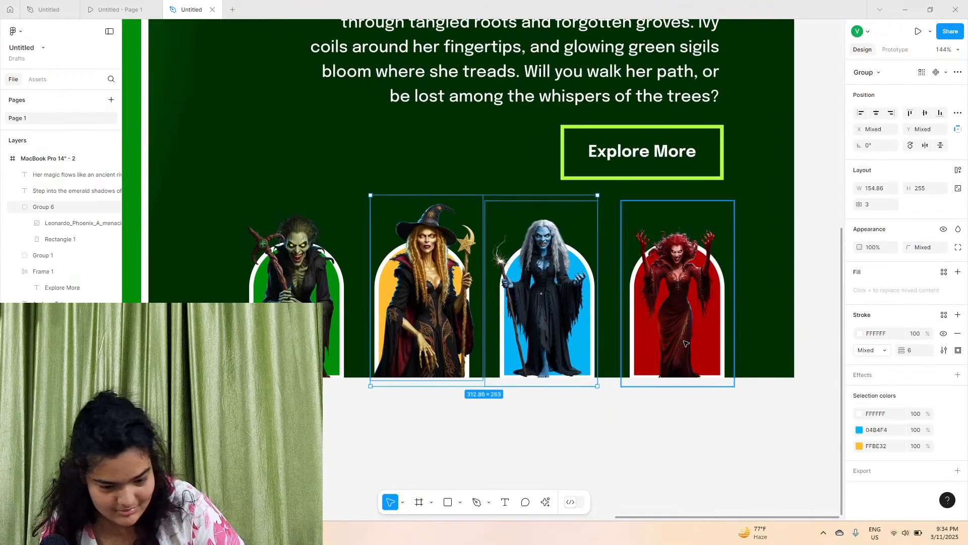
left_click(686, 343, "shift")
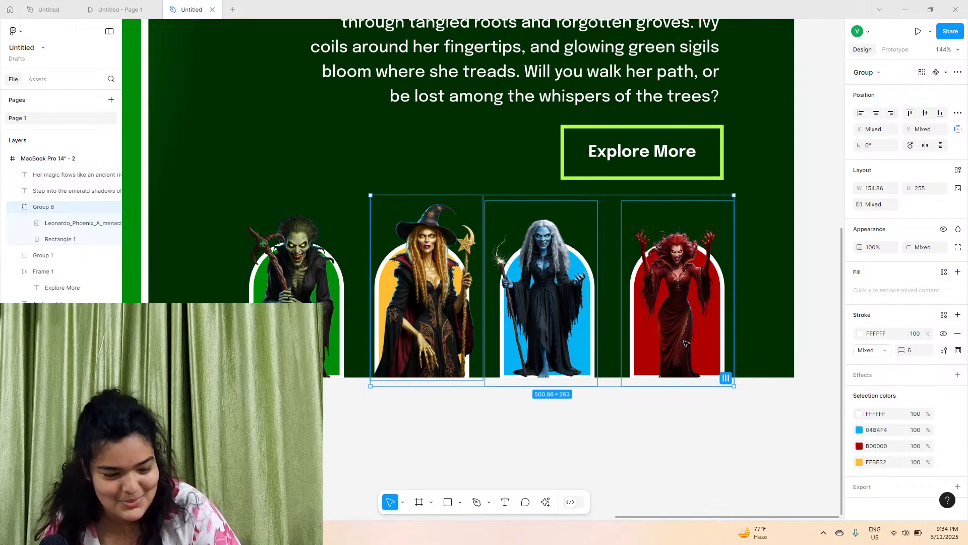
key("ctrl+d")
left_click_drag(574, 336, 445, 336)
left_click(552, 218)
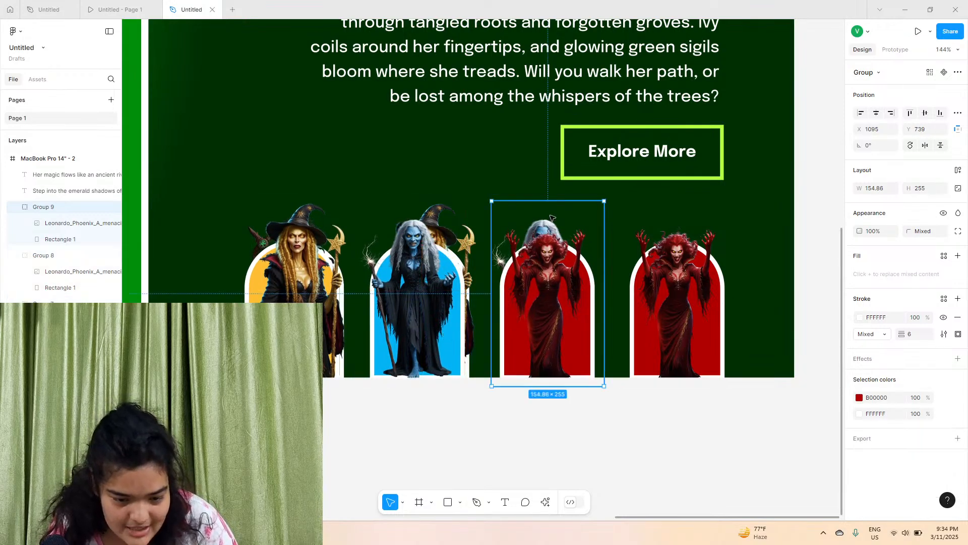
Lock the duplicated yellow and blue thumbnail groups and delete an overlapping layer beneath them
left_click(101, 207)
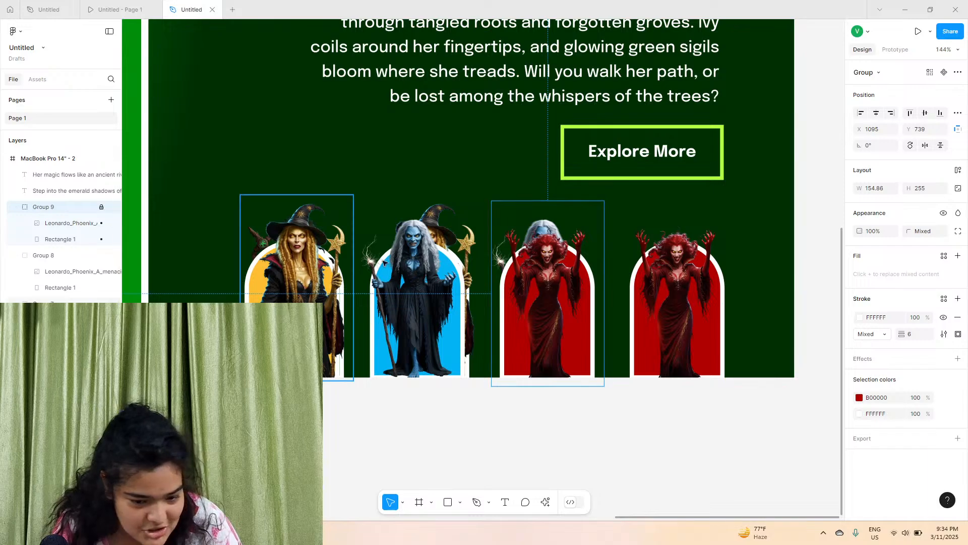
left_click(103, 258)
left_click(102, 258)
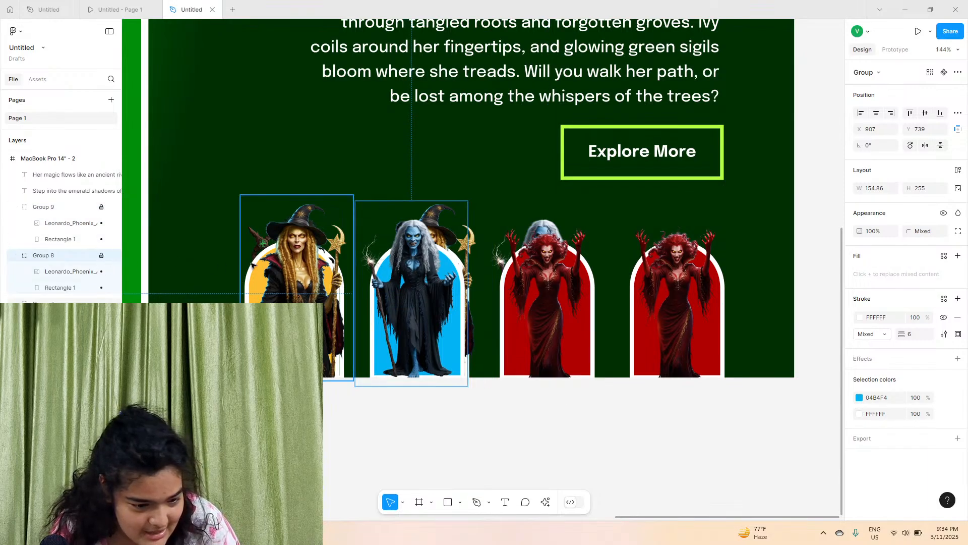
left_click(292, 268)
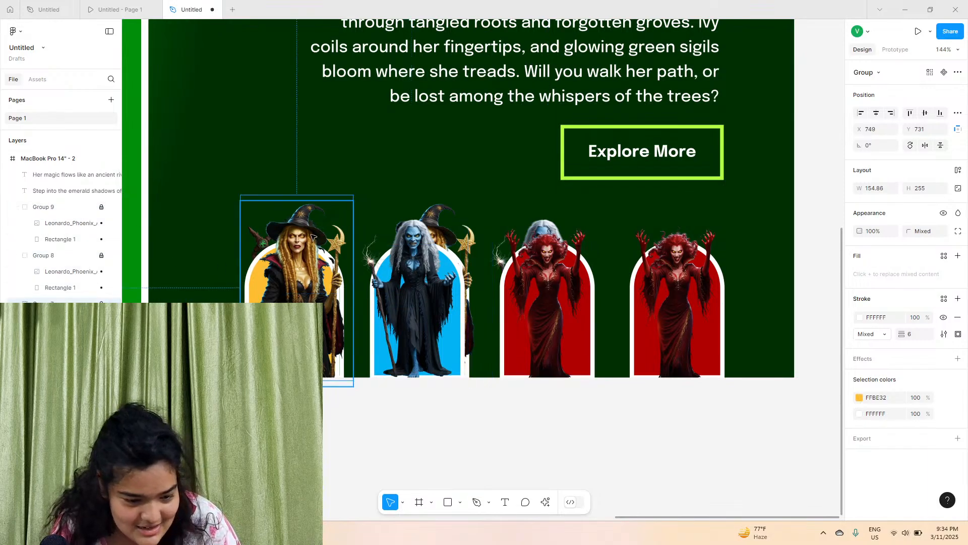
left_click(313, 197)
left_click(372, 220)
key("Delete")
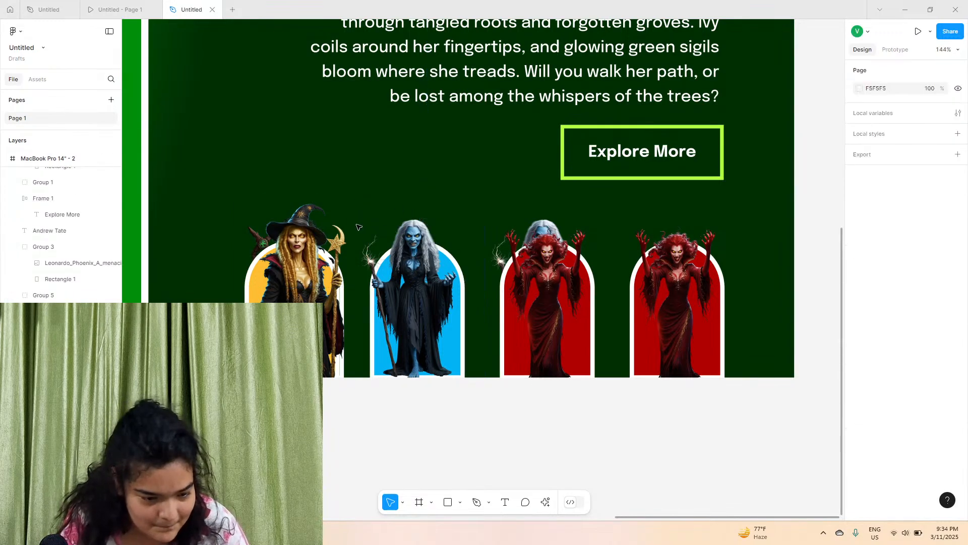
Try to select and move the green thumbnail hidden beneath the yellow copy
left_click(271, 203)
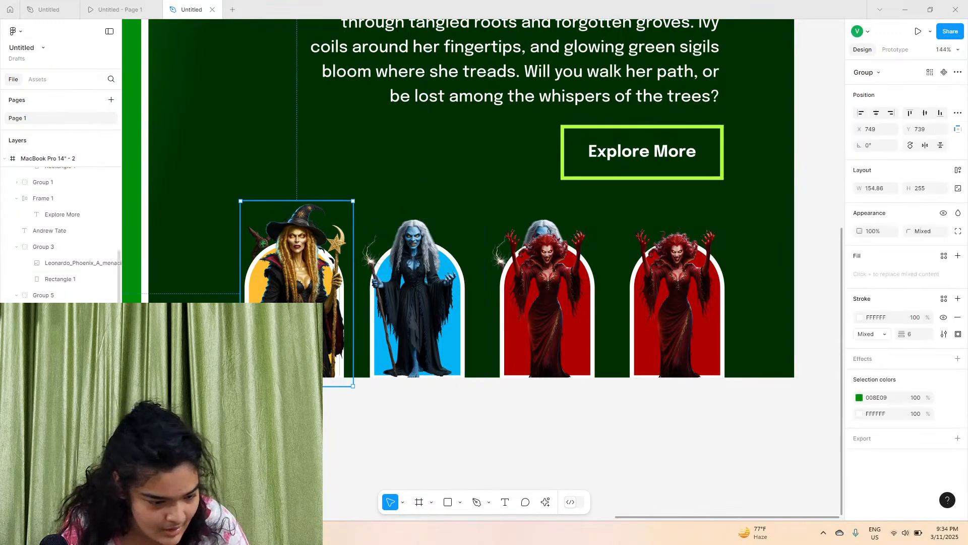
left_click(52, 232)
left_click(261, 219)
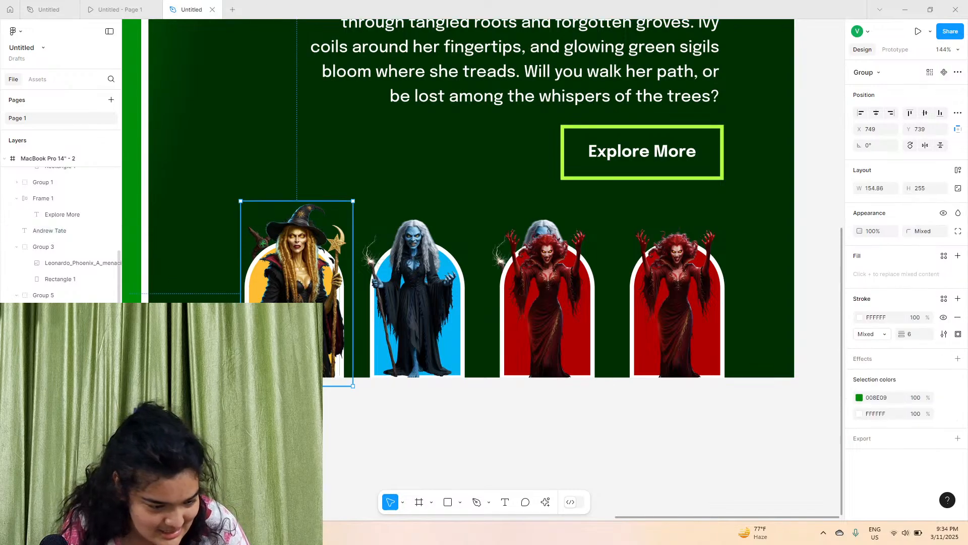
left_click(102, 344)
left_click_drag(274, 279, 282, 323)
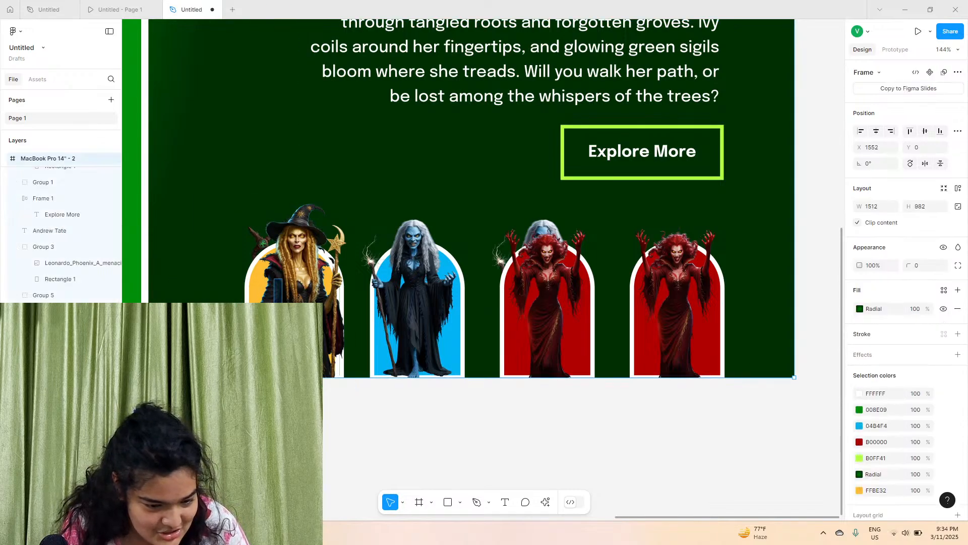
left_click(252, 233)
scroll(81, 338, "up", 5)
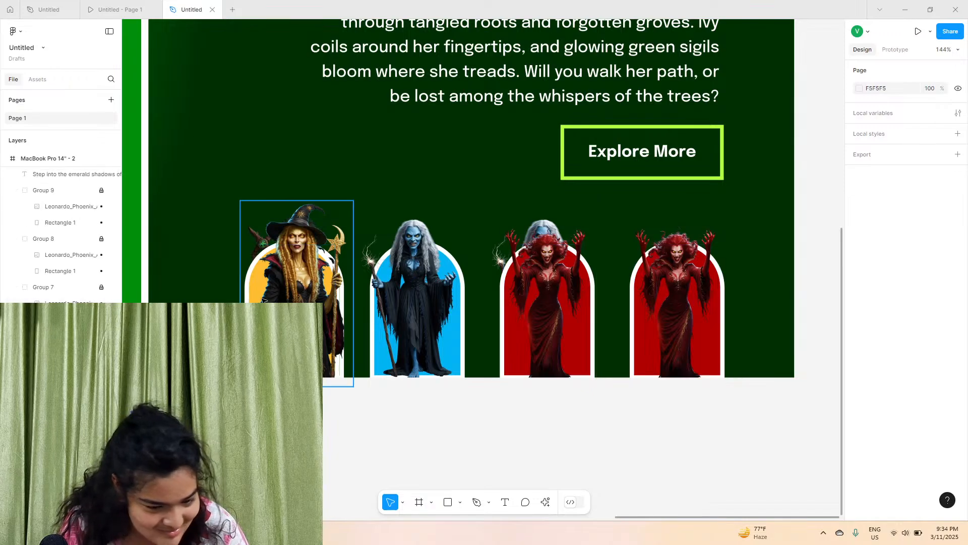
left_click(269, 291)
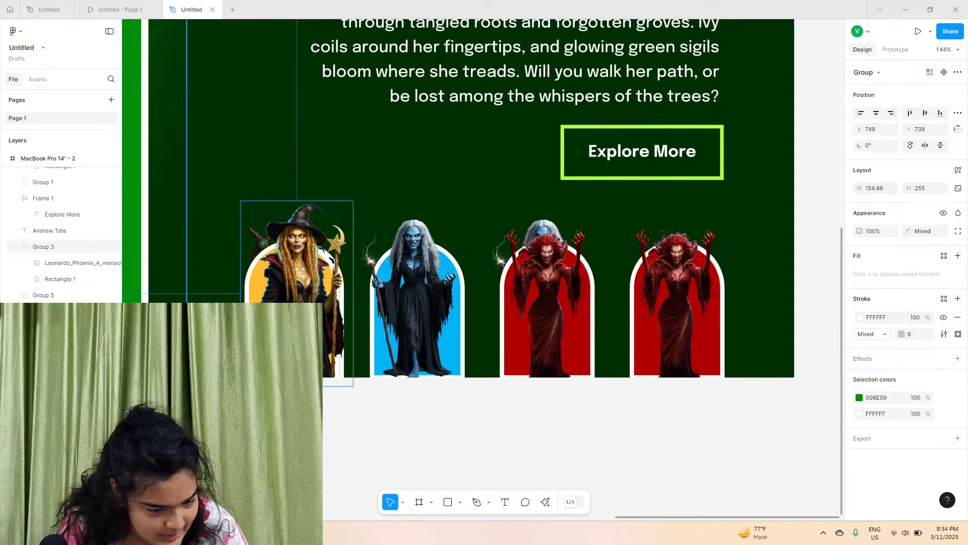
key("Escape")
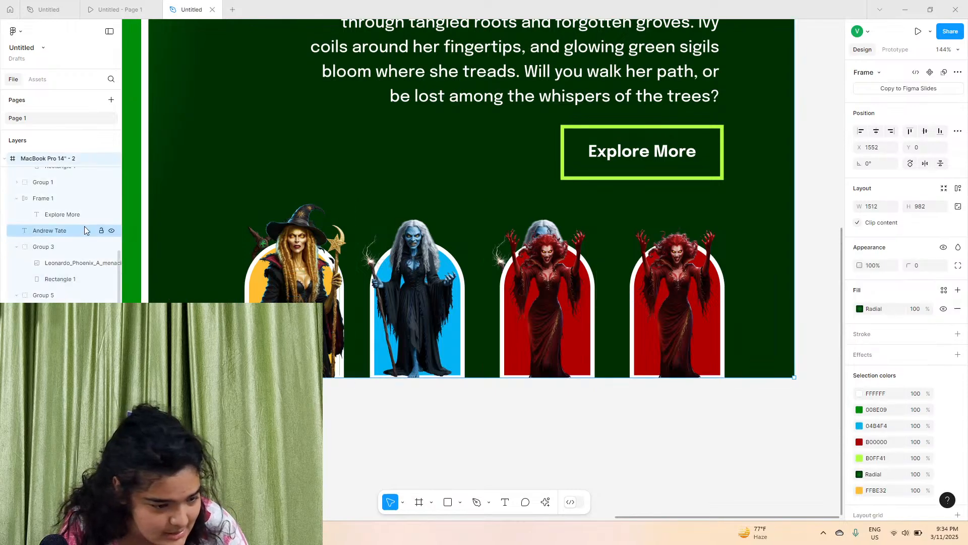
Lock the blue and red duplicate thumbnail groups in the layers list
scroll(86, 237, "up", 5)
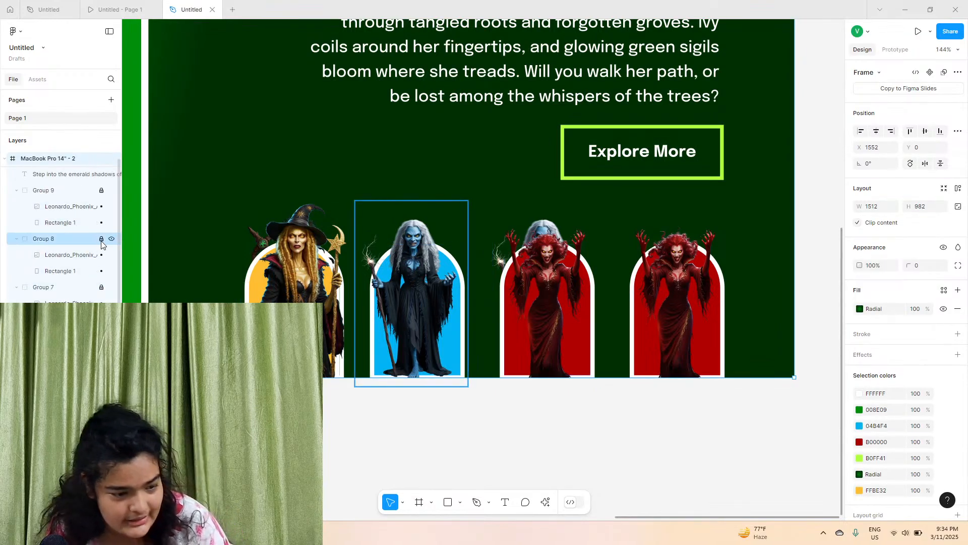
left_click(101, 241)
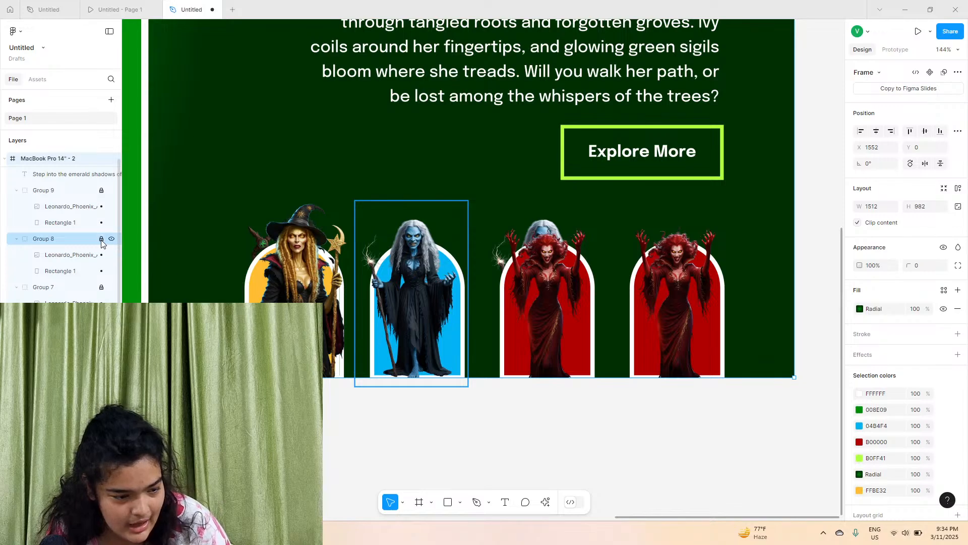
left_click(532, 222)
left_click(102, 352)
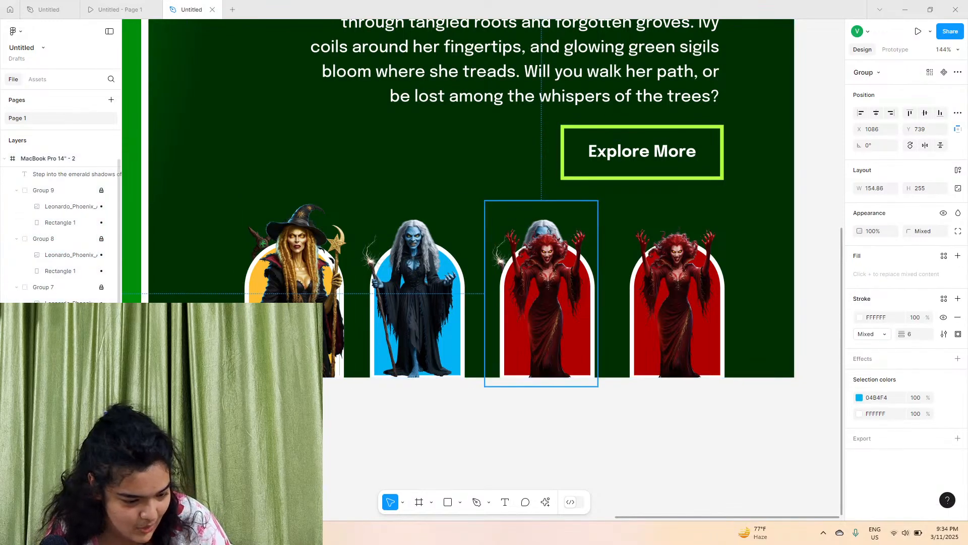
left_click(546, 237)
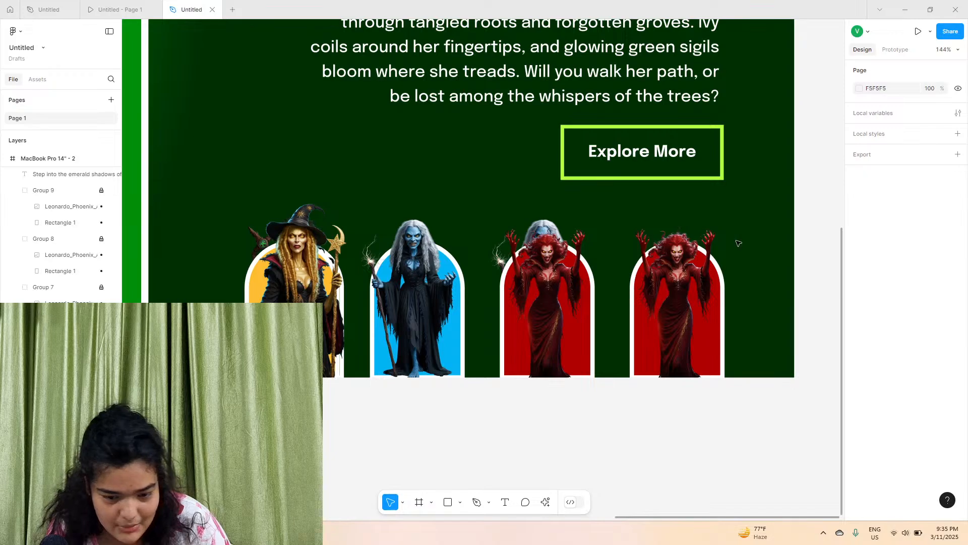
Drag the purple witch hero image group from the first frame into the second frame
left_click(709, 263)
scroll(575, 295, "down", 3)
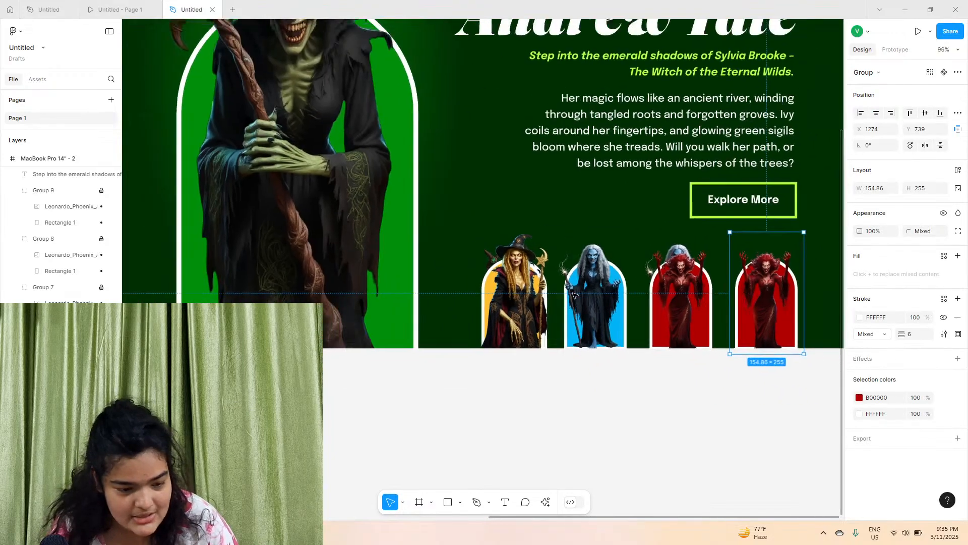
scroll(573, 295, "down", 6)
scroll(301, 223, "left", 3)
left_click(301, 223)
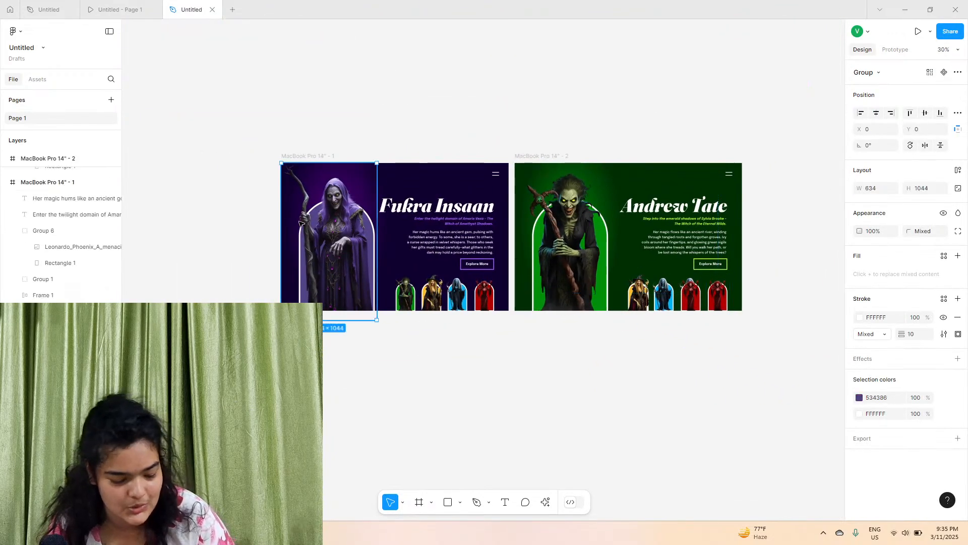
left_click_drag(333, 253, 527, 277)
scroll(561, 289, "up", 4)
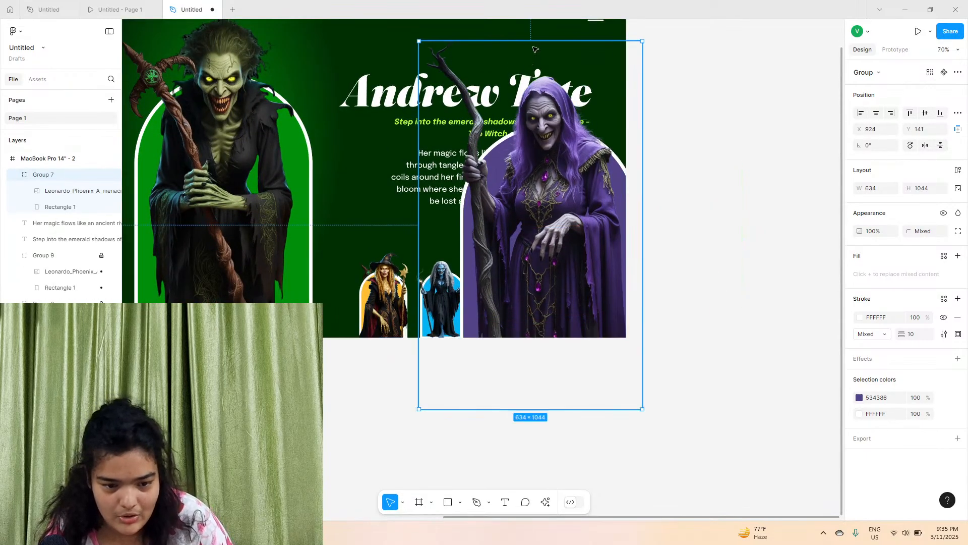
Scale the purple witch group down to about 145 × 238 and place it over the last thumbnail slot
left_click_drag(538, 39, 579, 318)
left_click_drag(527, 376, 539, 309)
scroll(580, 292, "up", 5)
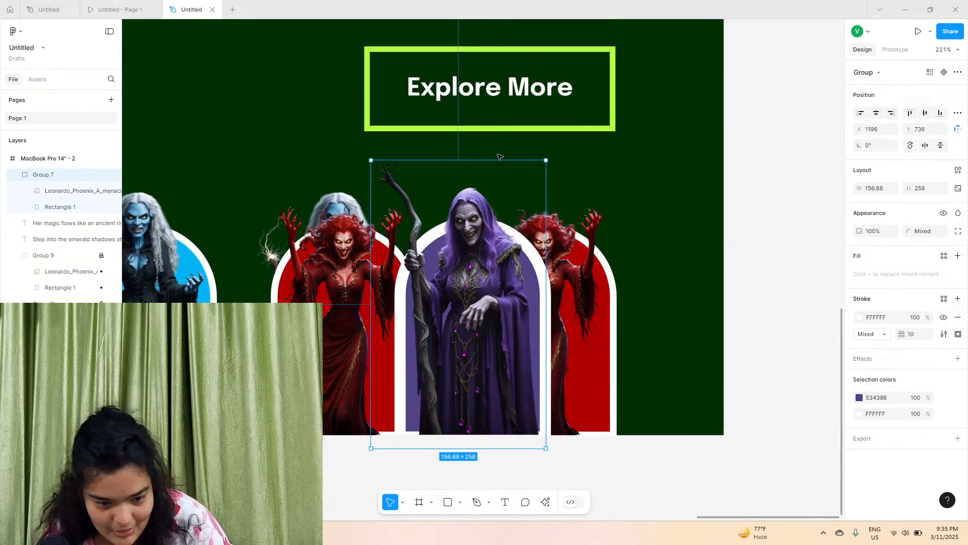
left_click_drag(496, 158, 497, 180)
left_click_drag(469, 326, 562, 326)
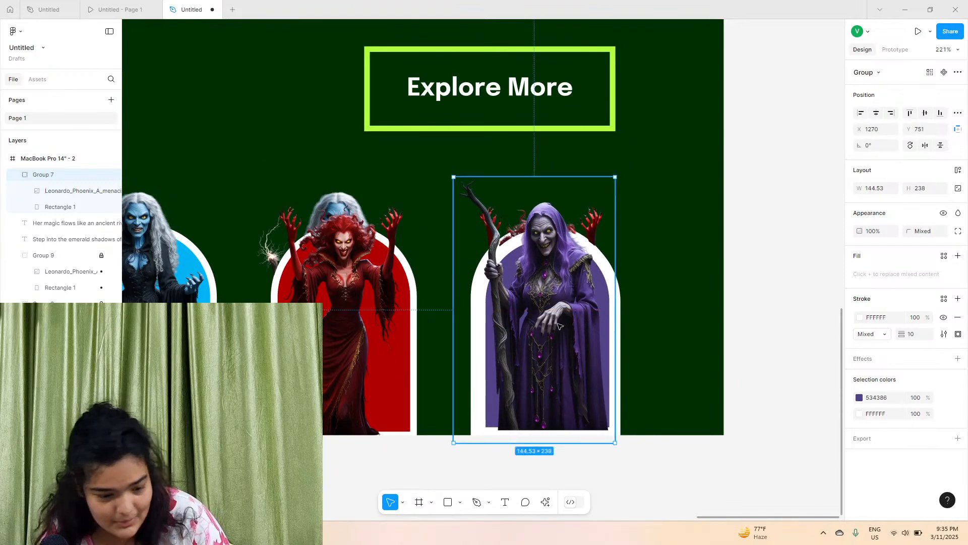
Select the purple thumbnail group and set its stroke weight to 6
left_click(400, 276)
left_click(43, 255)
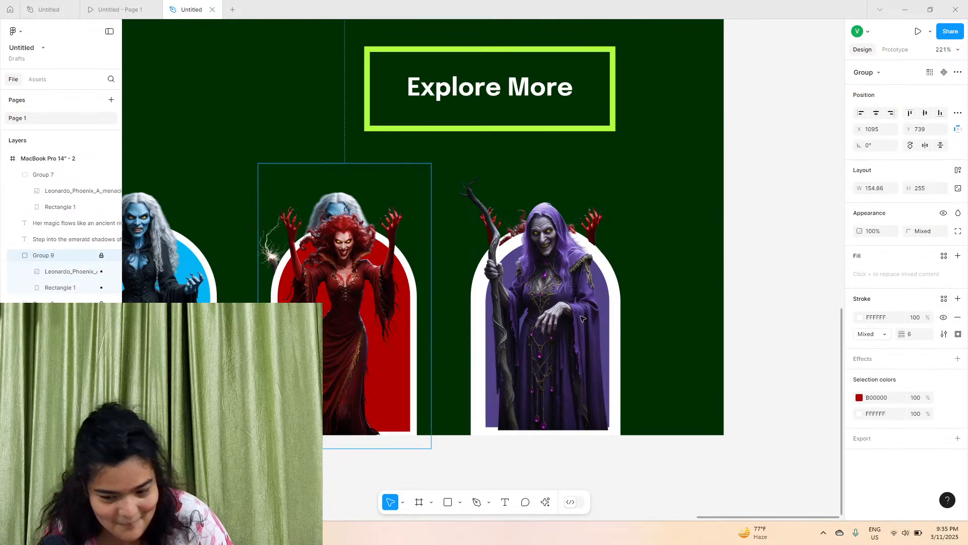
left_click(66, 175)
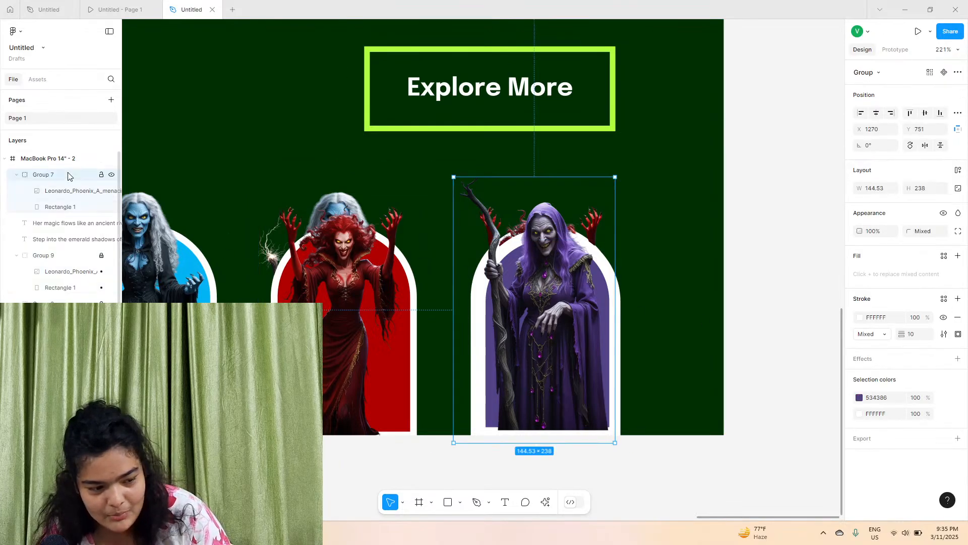
left_click(927, 335)
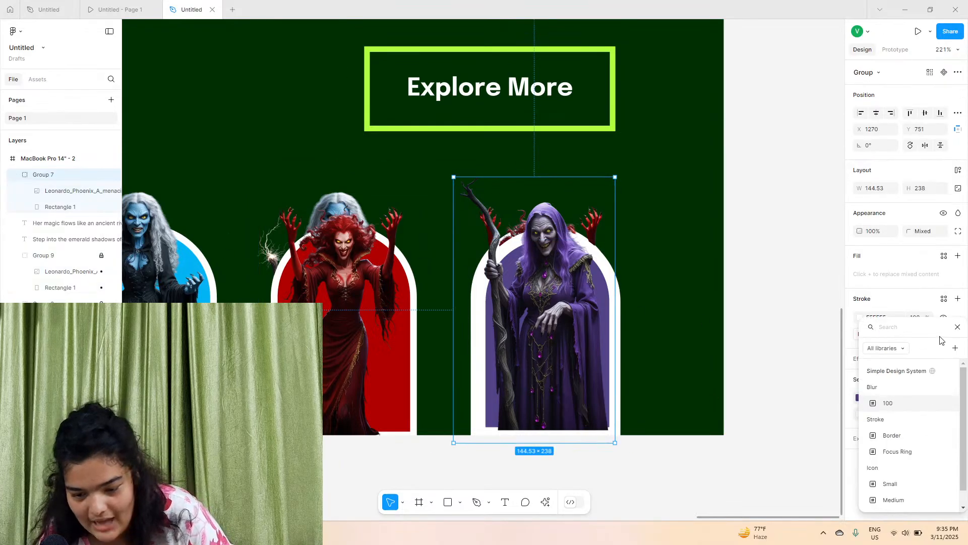
left_click(959, 328)
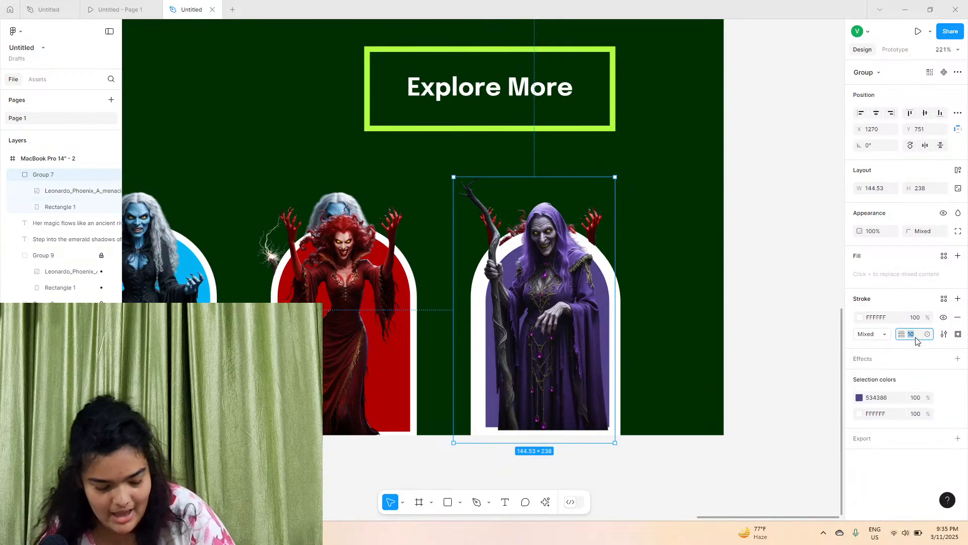
type("6")
key("Return")
Resize the purple thumbnail to about 155 × 255 to match the other thumbnails
left_click_drag(563, 274, 558, 274)
left_click_drag(548, 178, 570, 164)
left_click_drag(556, 273, 557, 273)
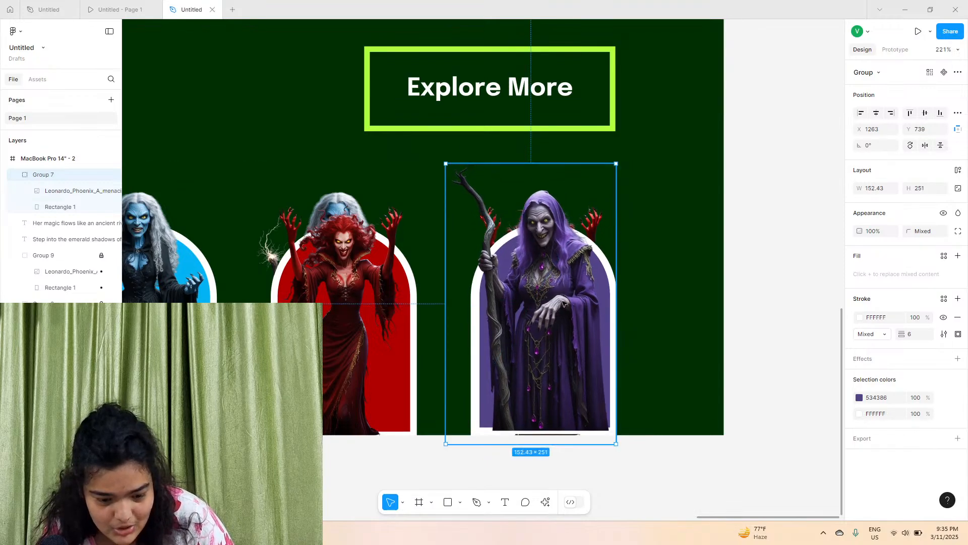
left_click_drag(543, 444, 543, 449)
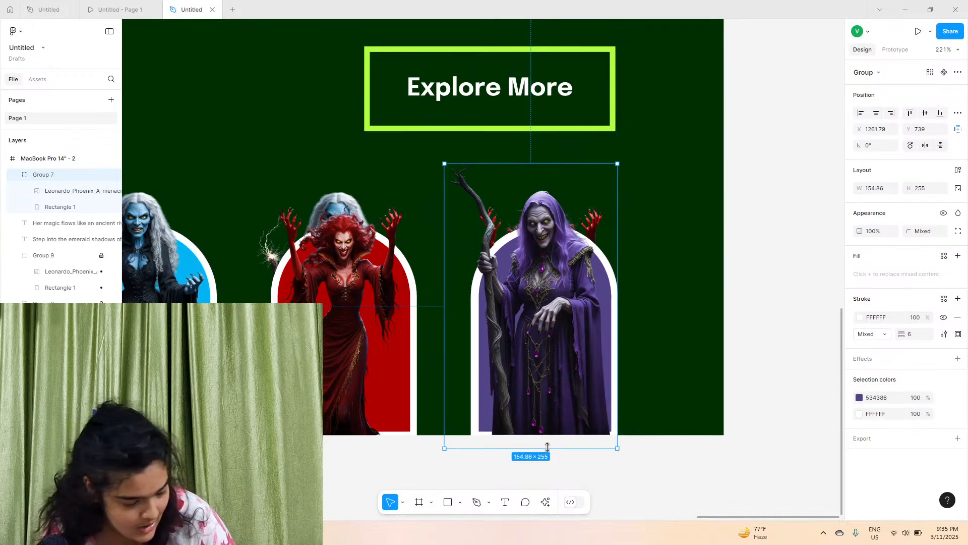
scroll(553, 442, "left", 1)
scroll(378, 206, "down", 5)
left_click(385, 202)
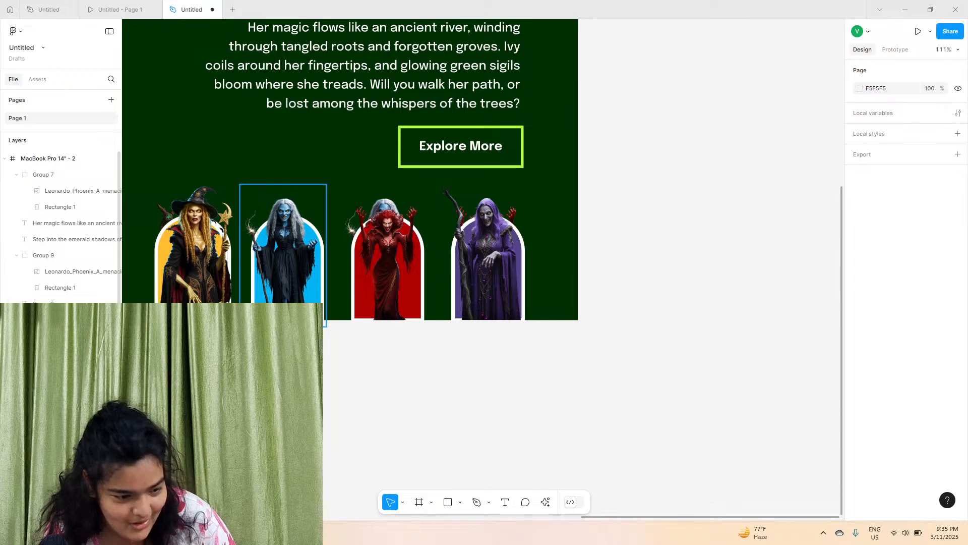
scroll(261, 228, "left", 2)
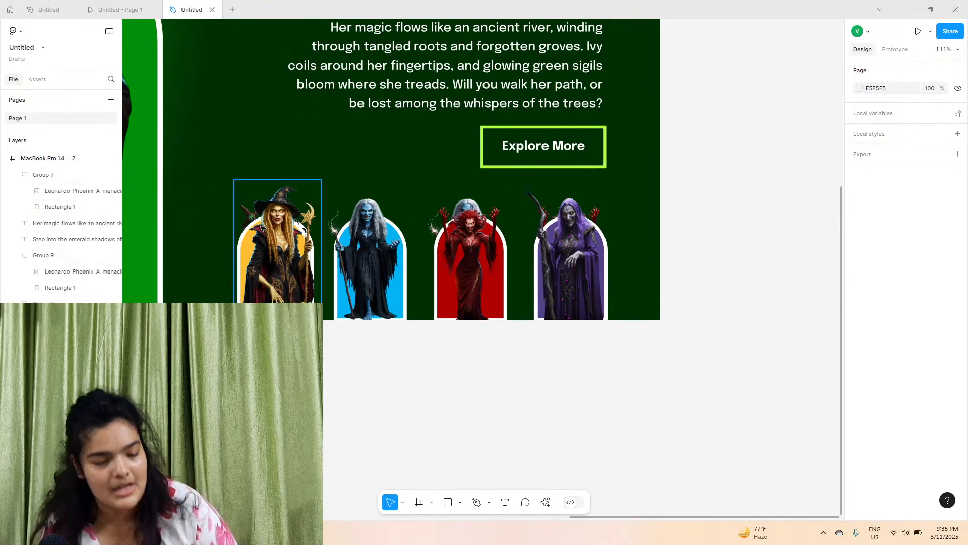
left_click(248, 215)
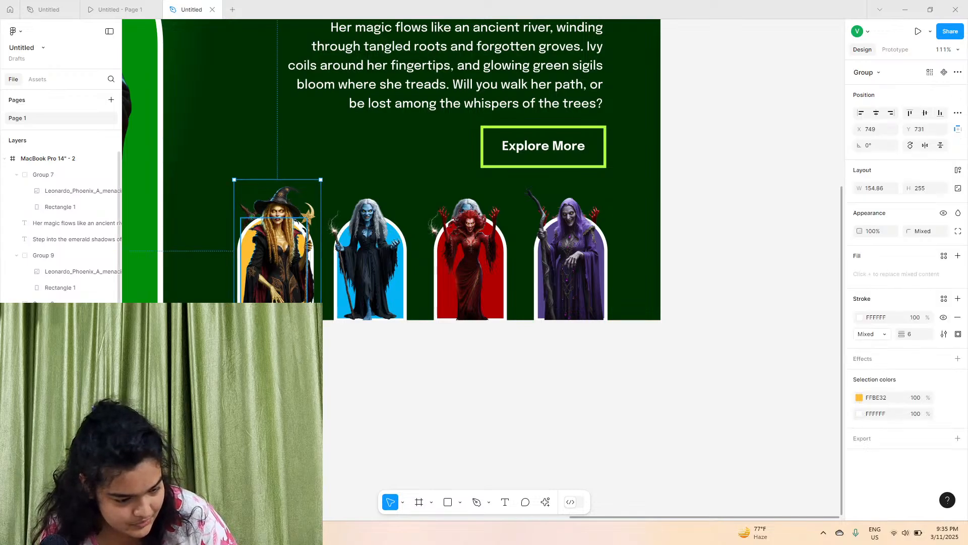
key("ctrl+z")
key("ctrl+shift+z")
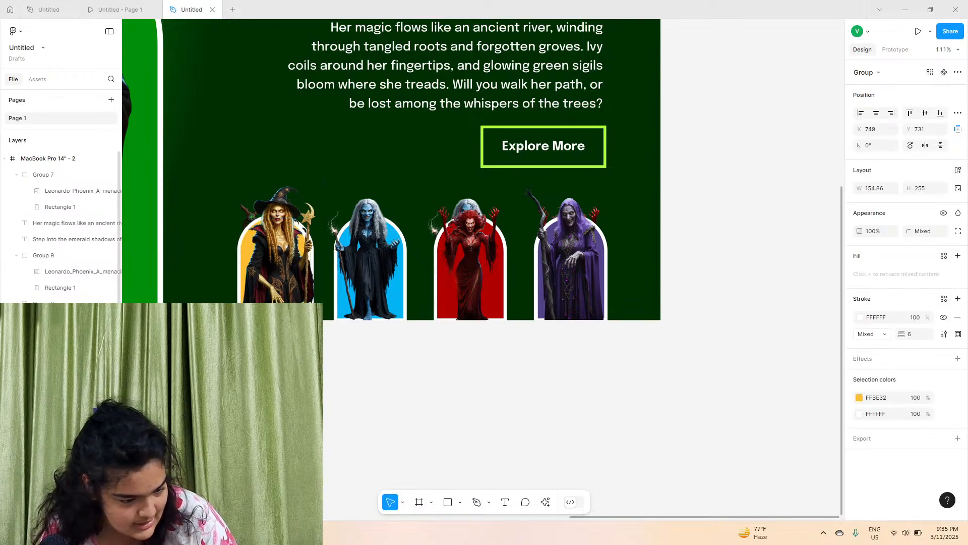
Delete the leftover green thumbnail group hidden behind the first thumbnail in the second frame
left_click(272, 238)
left_click_drag(221, 381, 321, 158)
scroll(148, 258, "up", 2)
scroll(75, 237, "down", 3)
left_click(50, 314)
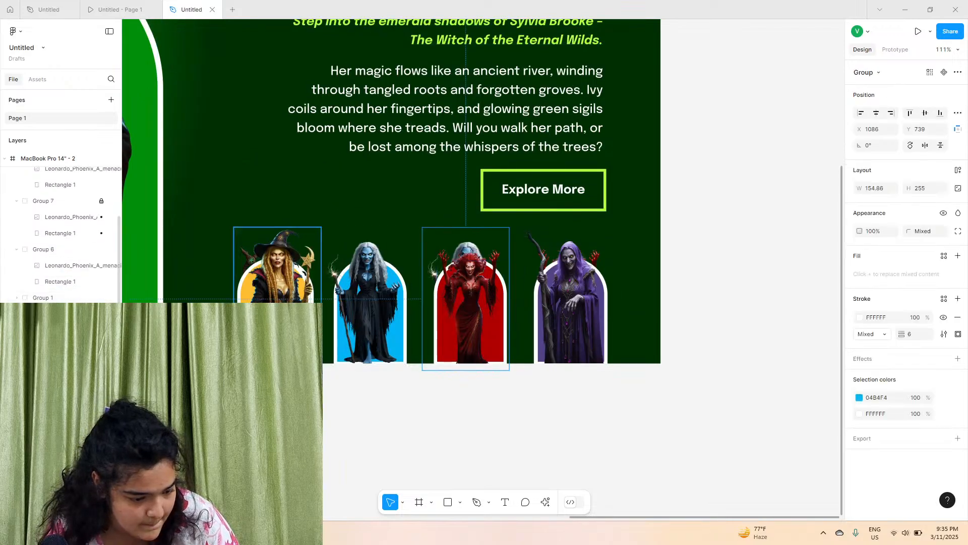
left_click(50, 330)
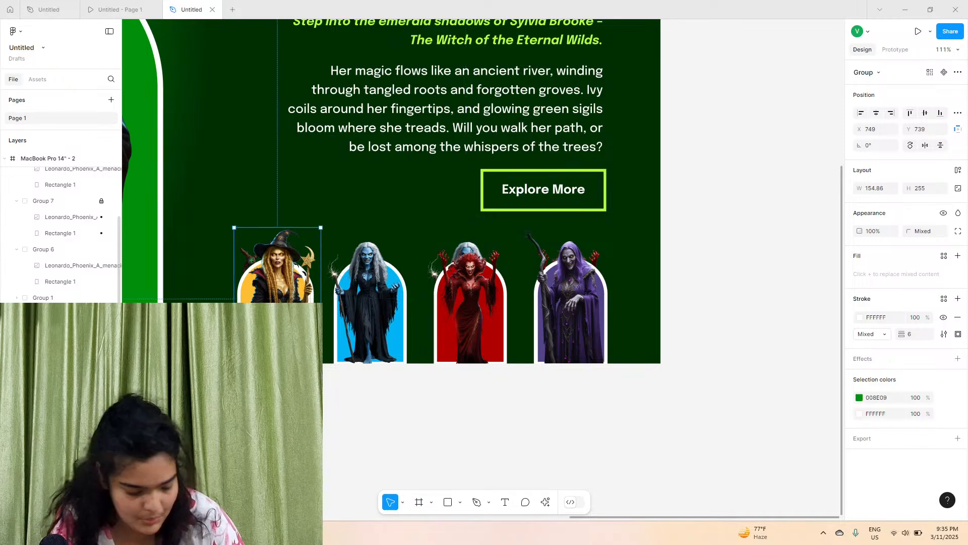
key("Delete")
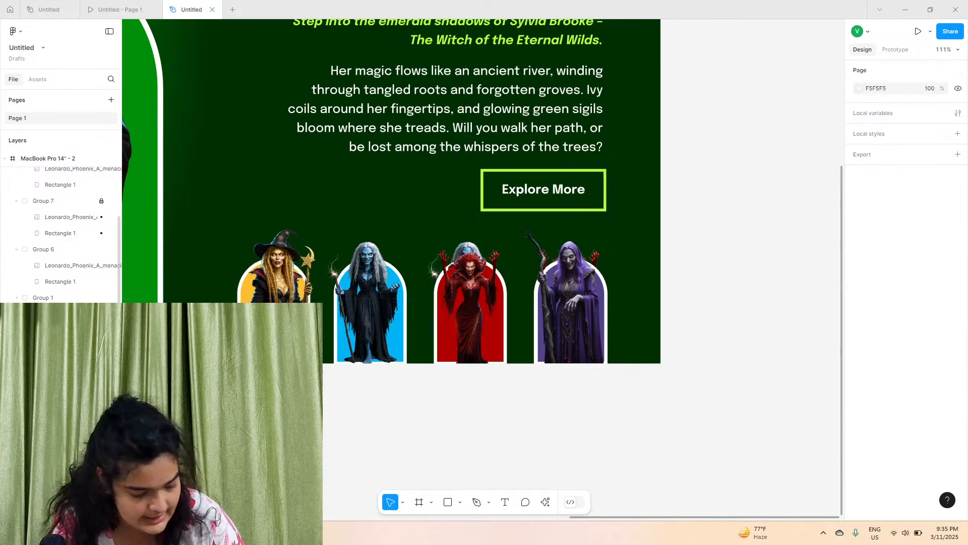
Inspect the thumbnail groups in the layers list and delete the duplicate thumbnail groups stacked behind the visible ones
left_click(497, 256)
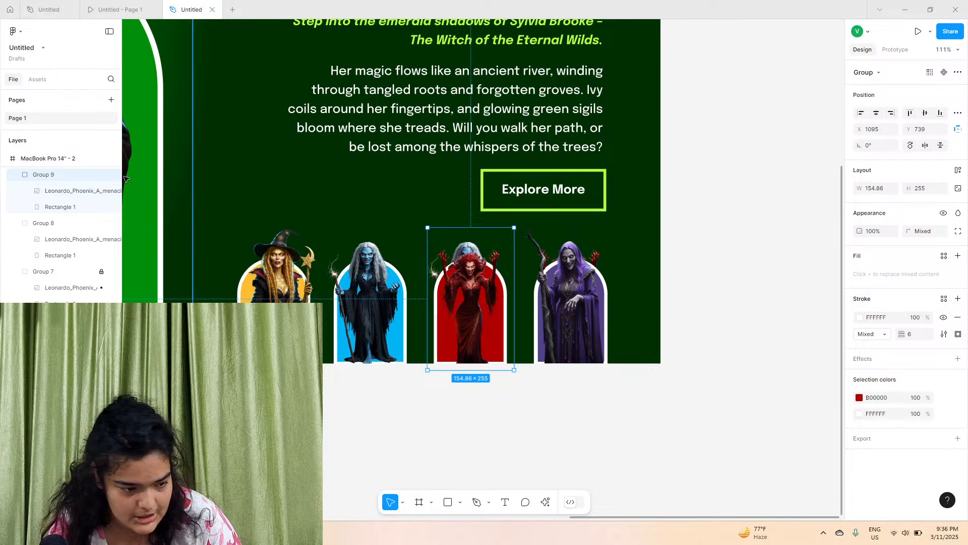
left_click(101, 174)
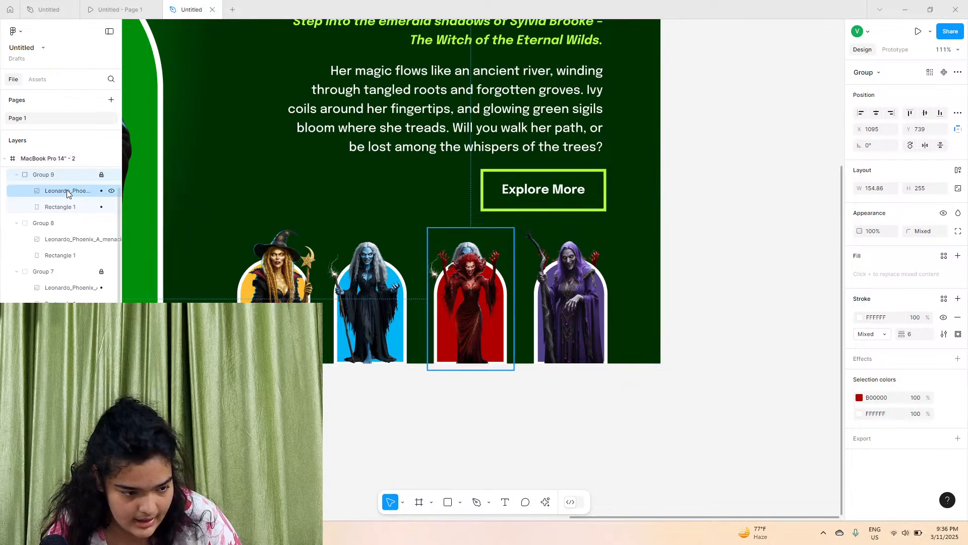
left_click(76, 207)
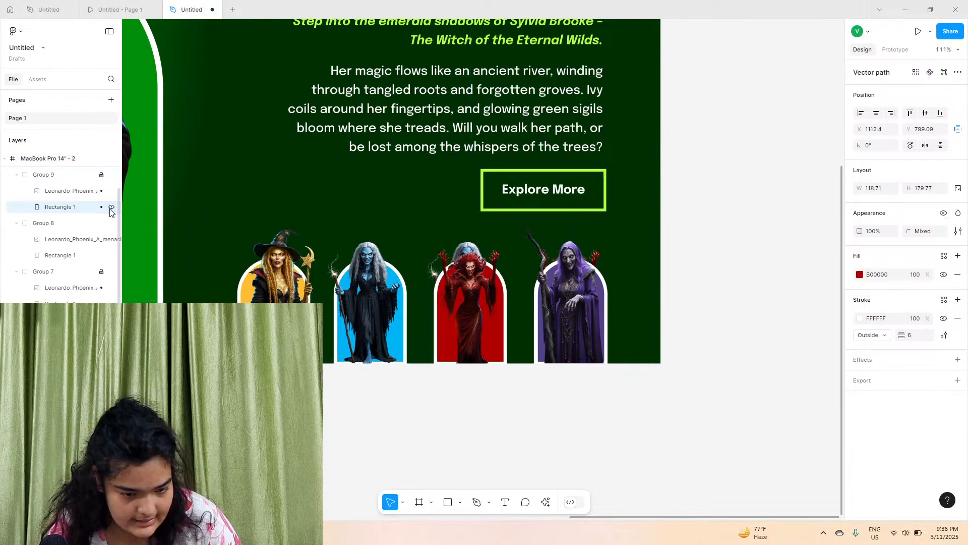
left_click(74, 273)
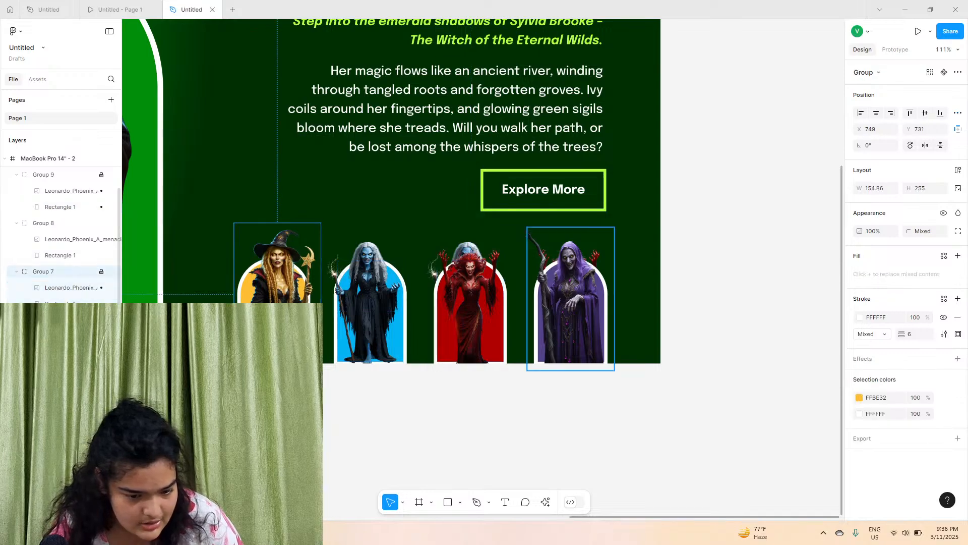
left_click(56, 217)
scroll(60, 198, "up", 3)
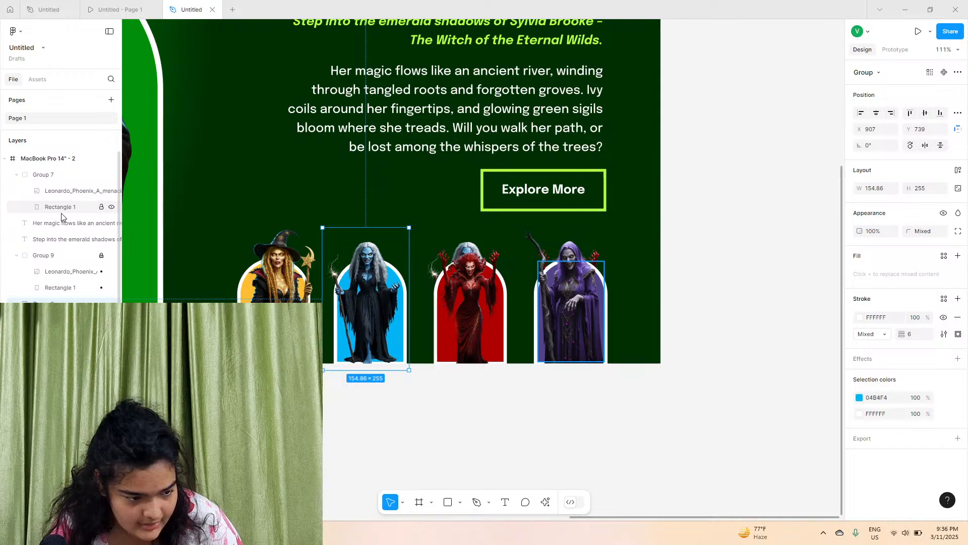
left_click(65, 174)
left_click(472, 391)
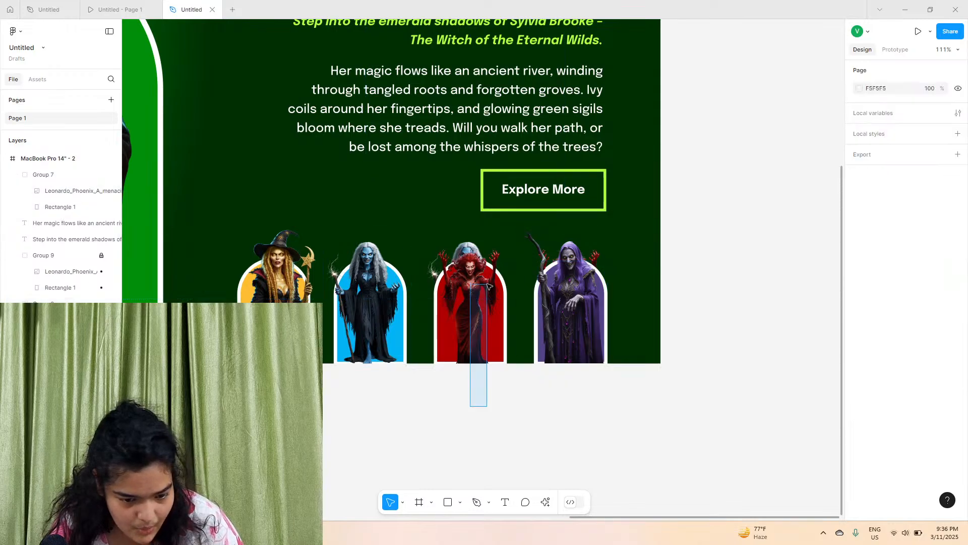
scroll(61, 196, "down", 2)
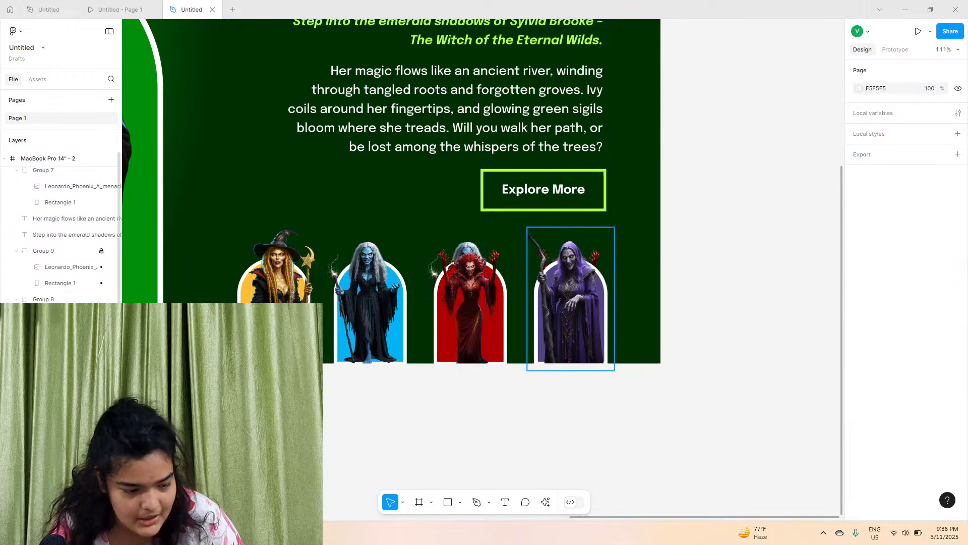
left_click(59, 397)
key("Delete")
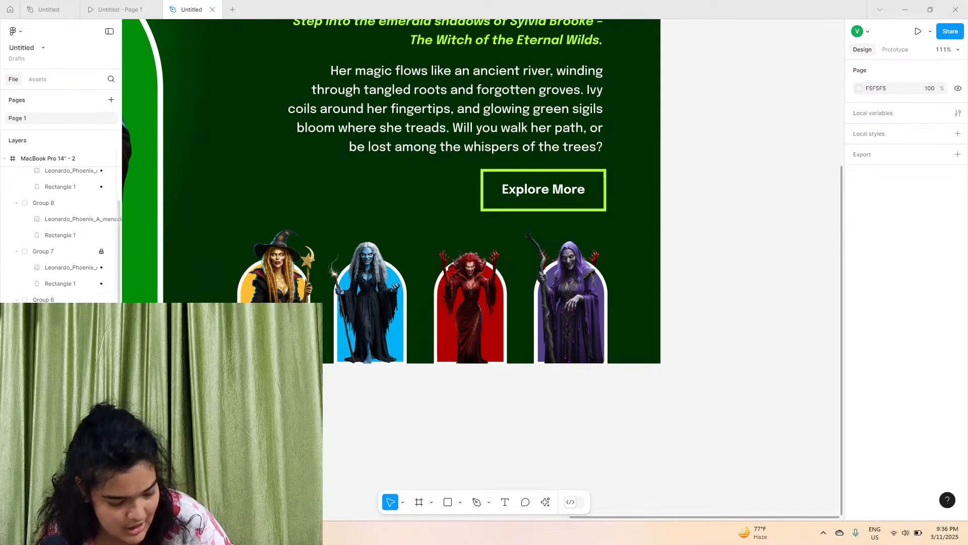
left_click(85, 254)
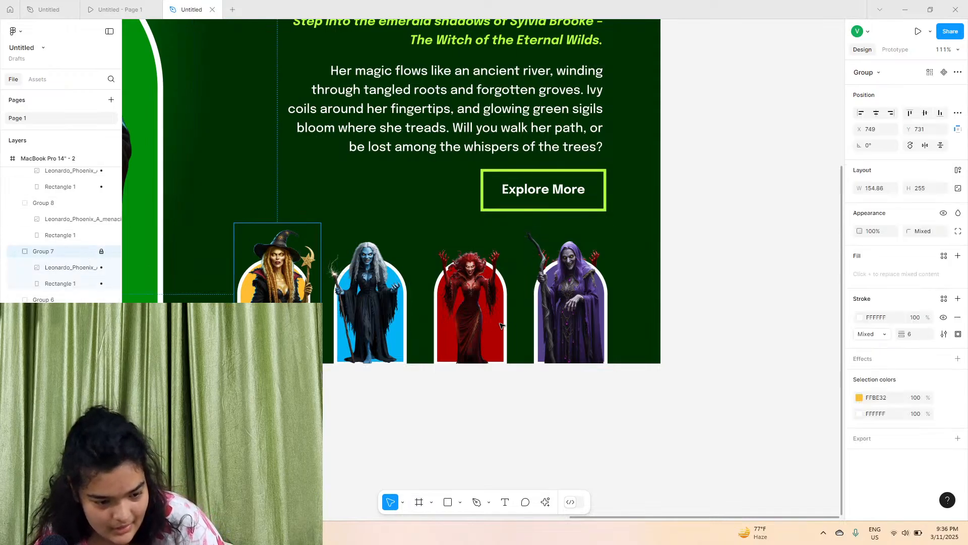
left_click(571, 312)
left_click(76, 254)
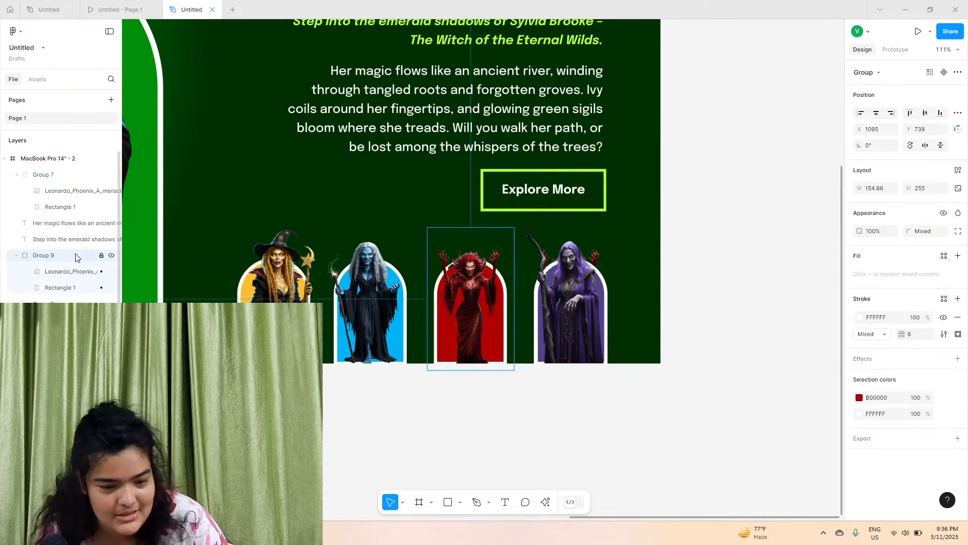
left_click(278, 268)
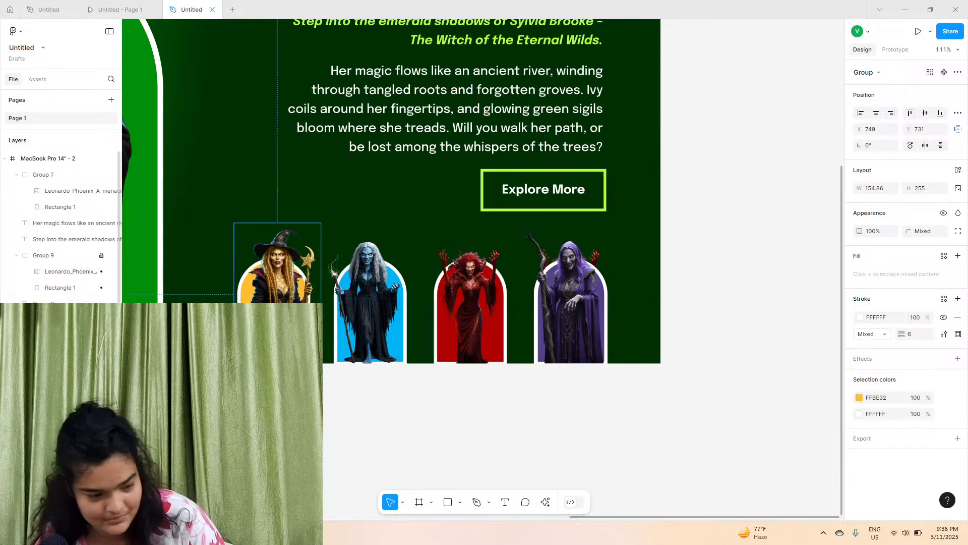
left_click(596, 259)
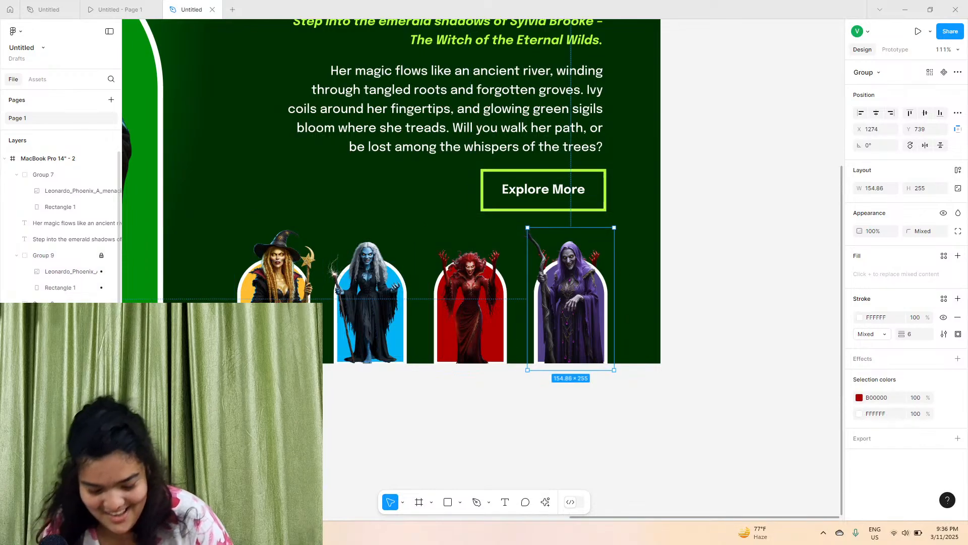
key("Delete")
left_click(396, 319)
key("Escape")
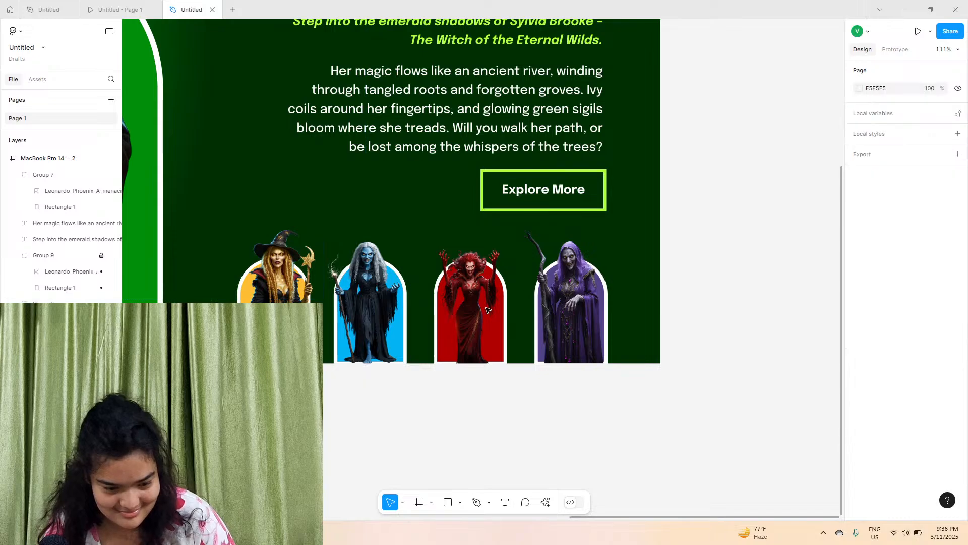
Enlarge the red thumbnail group to about 160 × 263 to match the other thumbnails
left_click(73, 256)
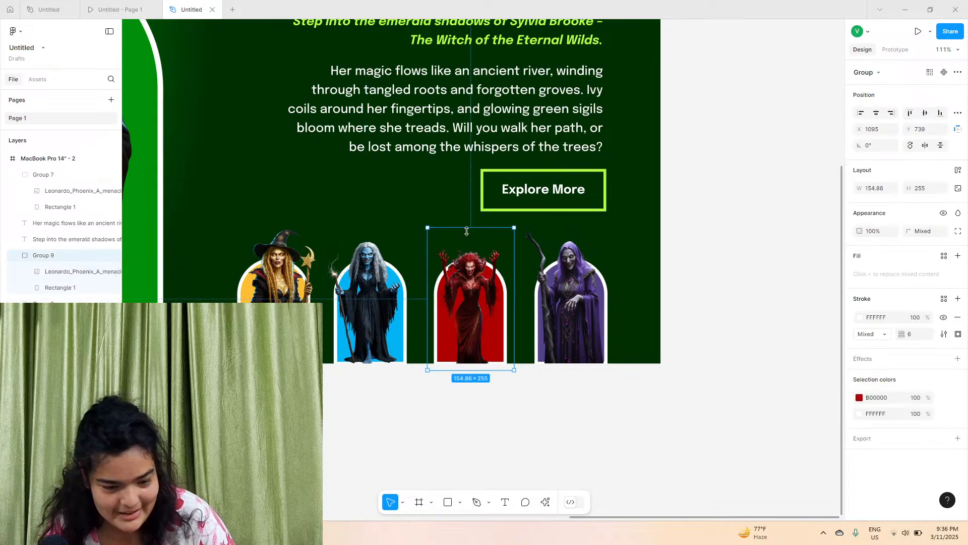
left_click_drag(474, 228, 473, 223)
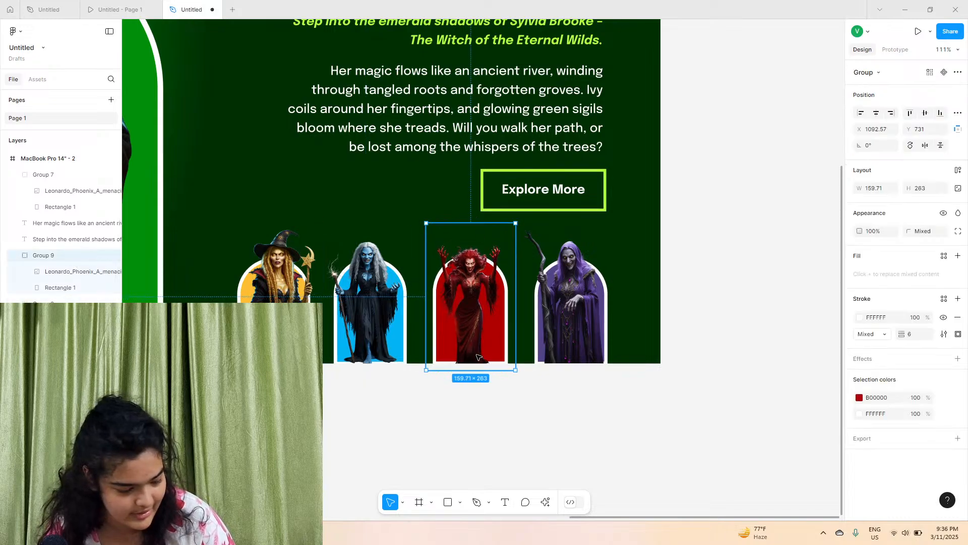
Zoom out and pan to review the purple and green landing page frames side by side
scroll(436, 353, "down", 5)
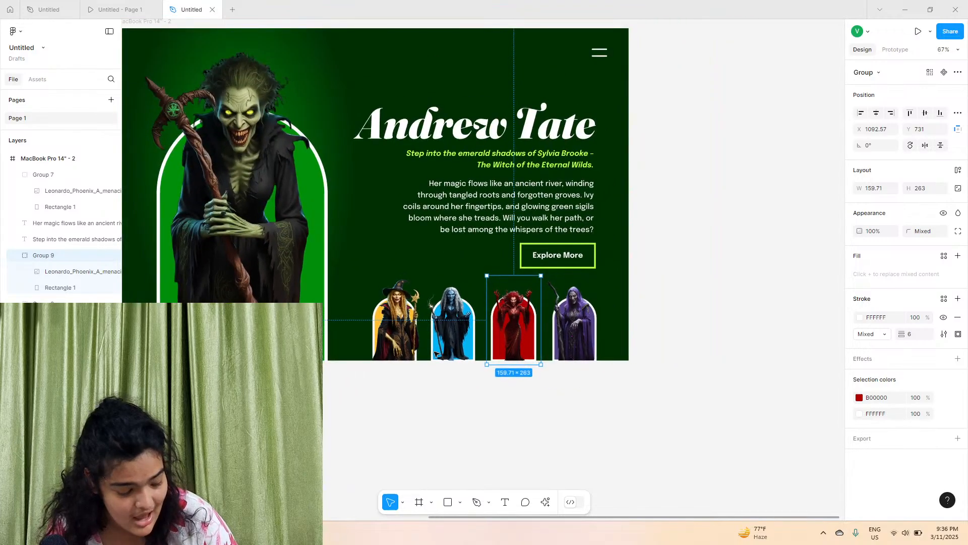
scroll(436, 353, "left", 3)
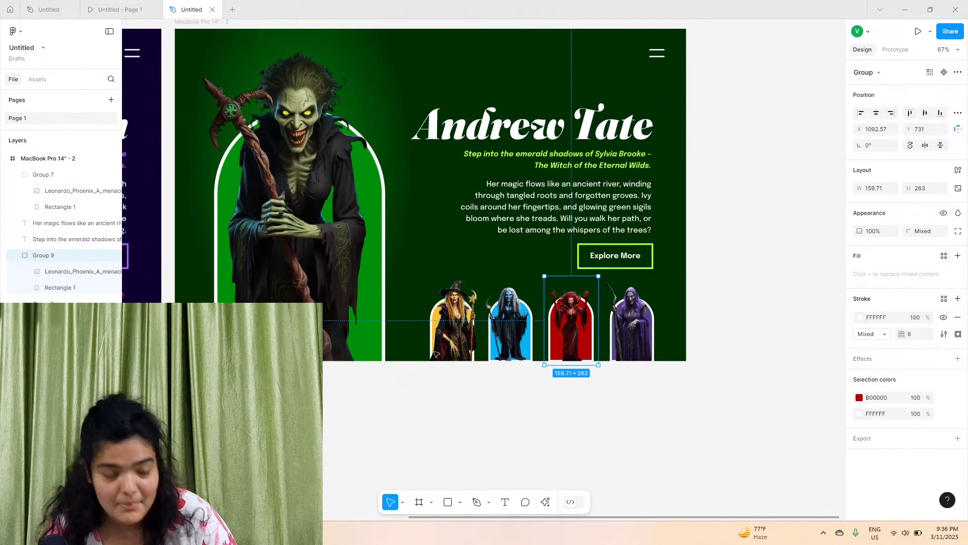
scroll(436, 353, "up", 3)
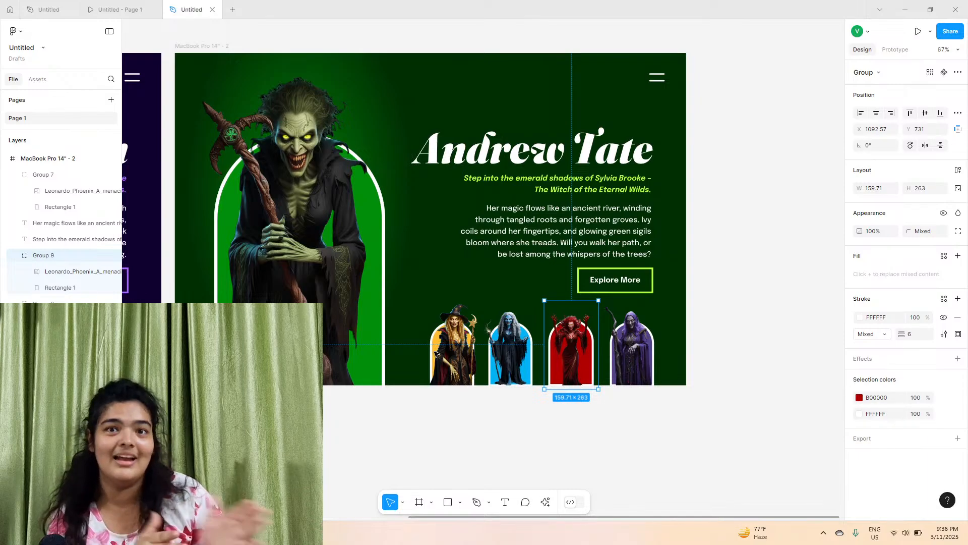
scroll(437, 353, "left", 5)
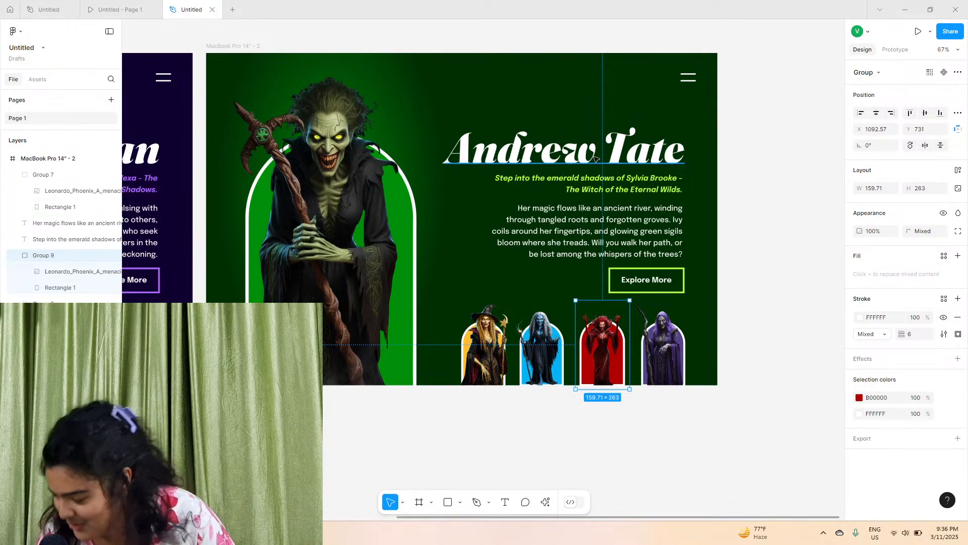
scroll(595, 159, "up", 8)
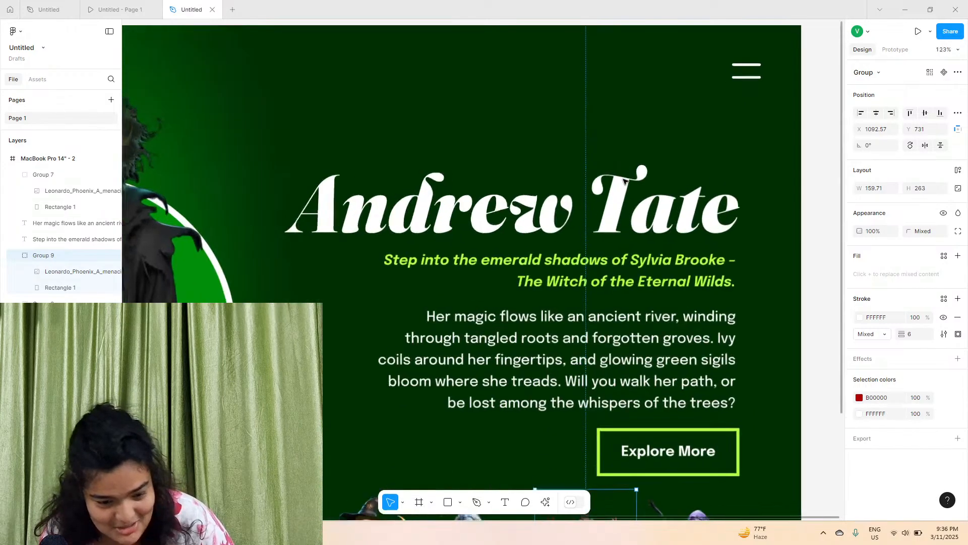
scroll(589, 265, "down", 8)
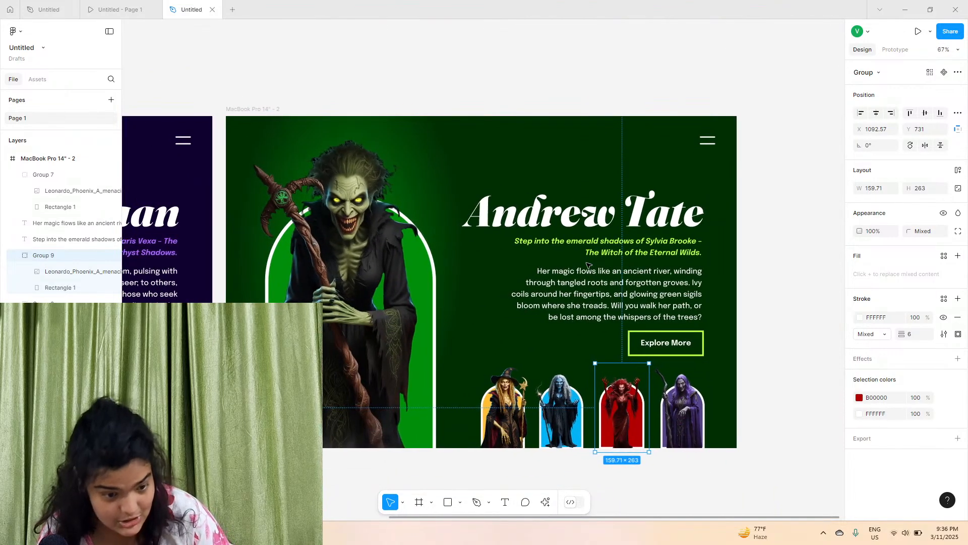
scroll(588, 265, "down", 4)
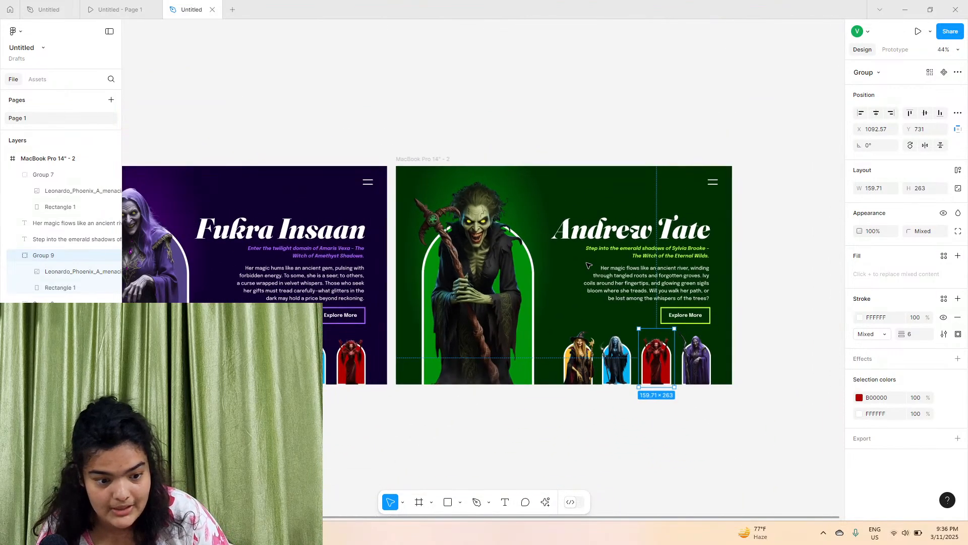
scroll(672, 365, "right", 1)
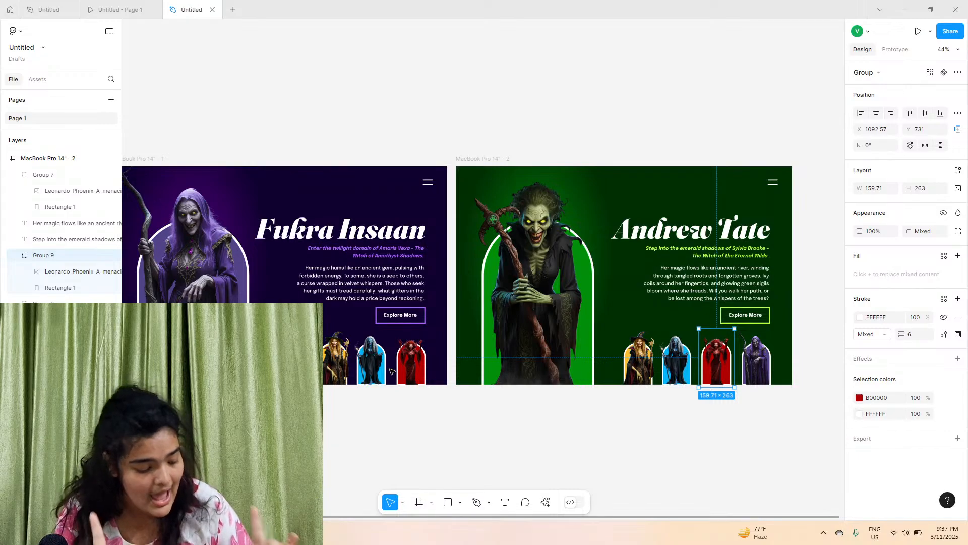
Open the prototype preview and cycle through the witch variants by selecting the thumbnails
left_click(115, 9)
left_click(535, 403)
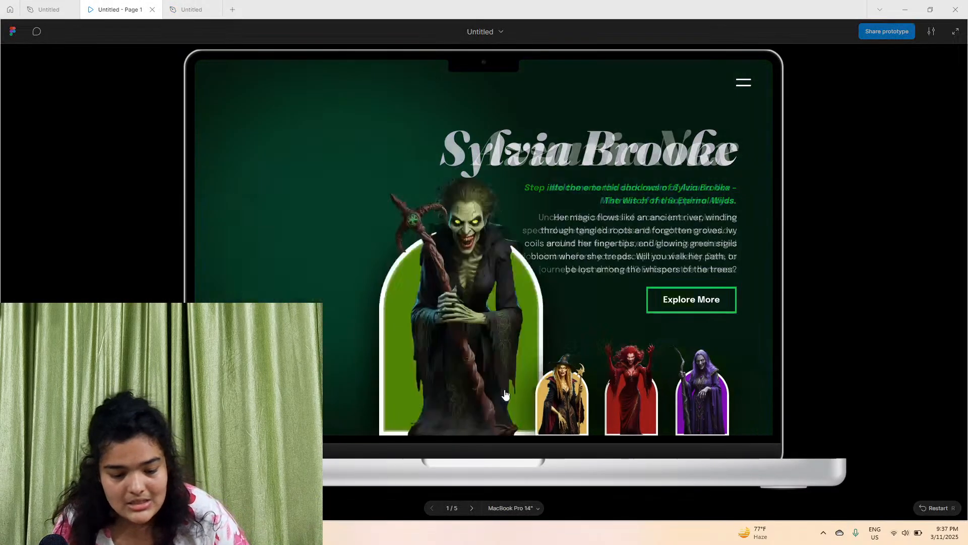
left_click(536, 405)
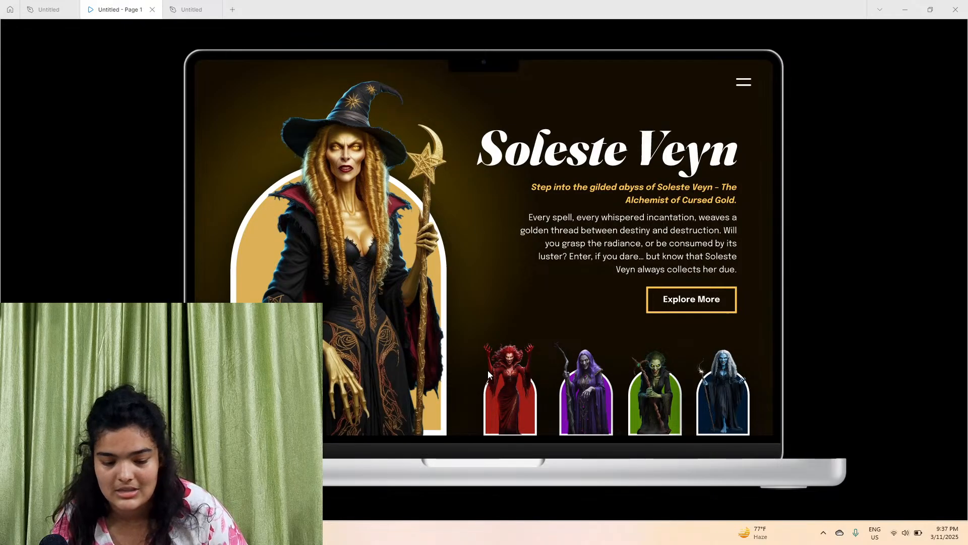
left_click(524, 412)
left_click(524, 411)
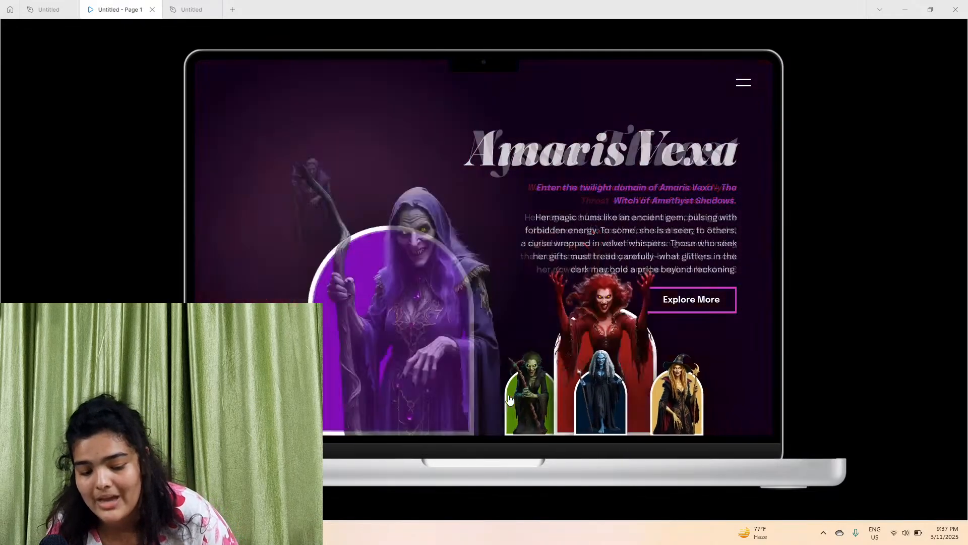
left_click(525, 409)
left_click(528, 412)
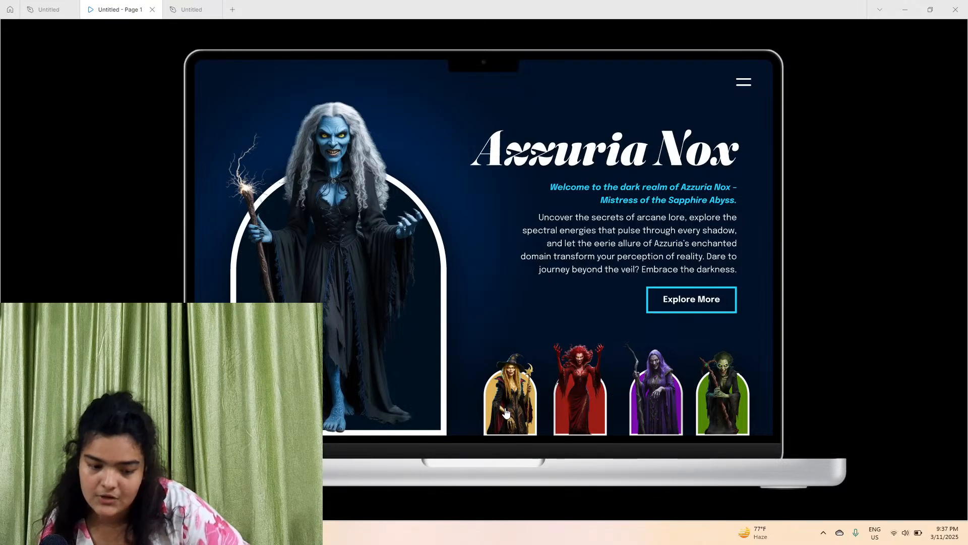
left_click(507, 412)
left_click(504, 413)
left_click(503, 413)
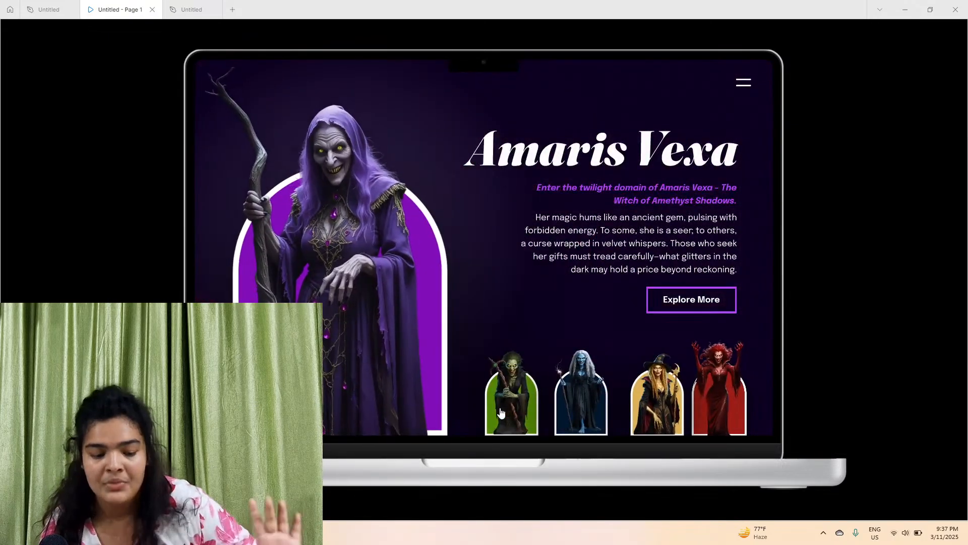
left_click(501, 413)
Return to the design file and select both landing page frames together
mouse_move(207, 5)
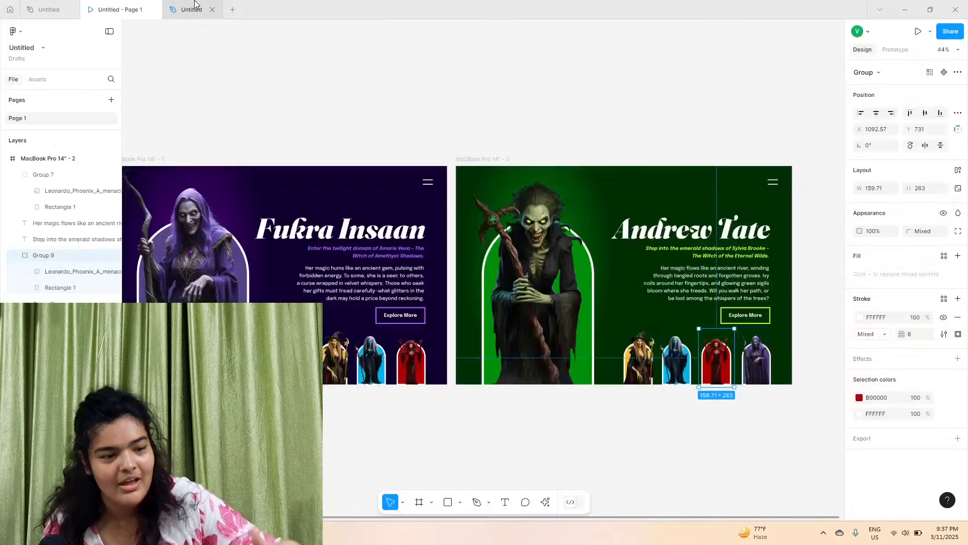
left_click(207, 8)
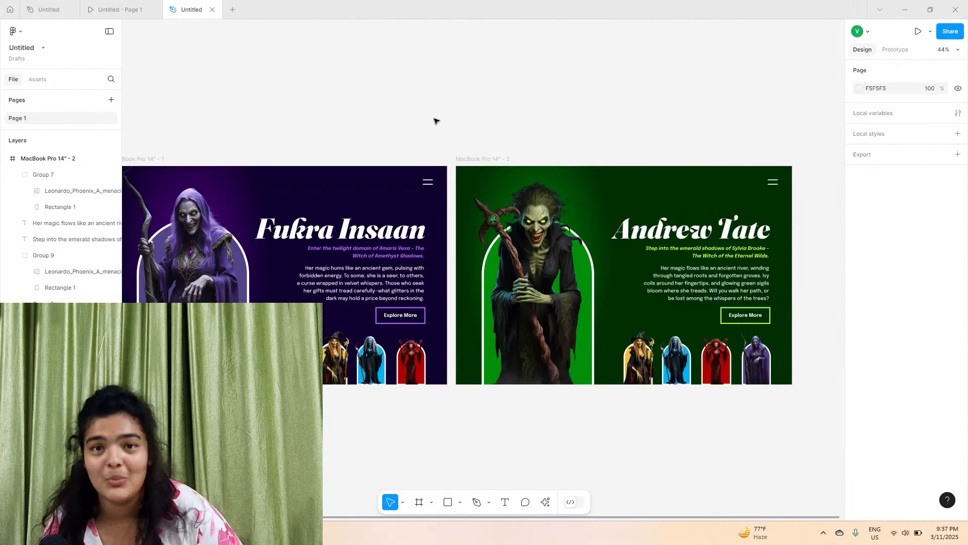
scroll(436, 121, "left", 2)
scroll(436, 121, "down", 2)
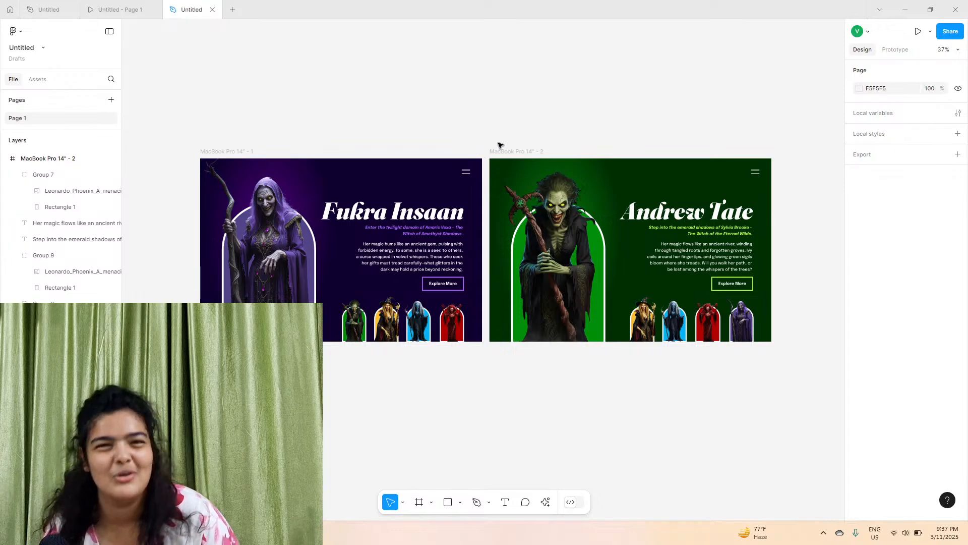
left_click_drag(186, 143, 770, 388)
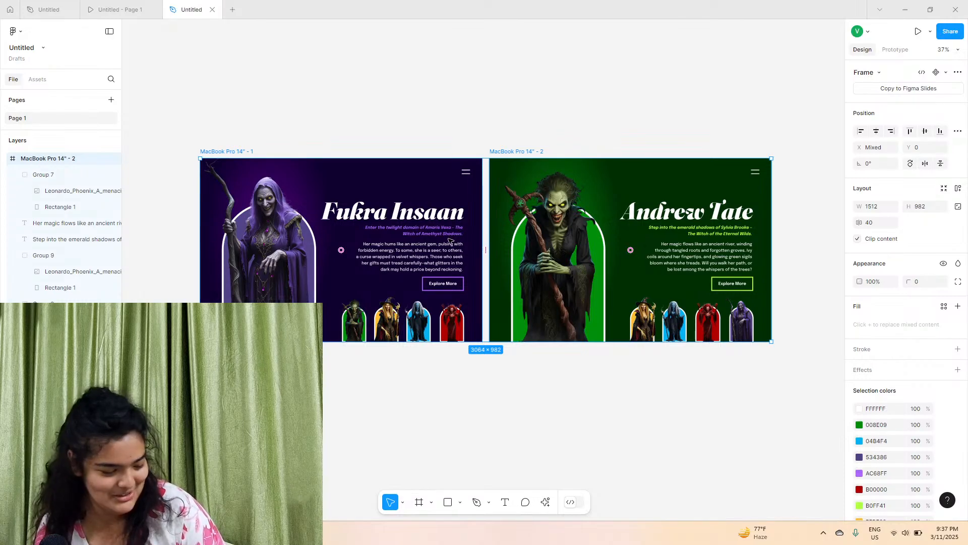
Duplicate both selected landing page frames, placing the copies to the right of the originals
scroll(523, 235, "down", 3)
left_click_drag(456, 227, 730, 228)
scroll(730, 228, "up", 3)
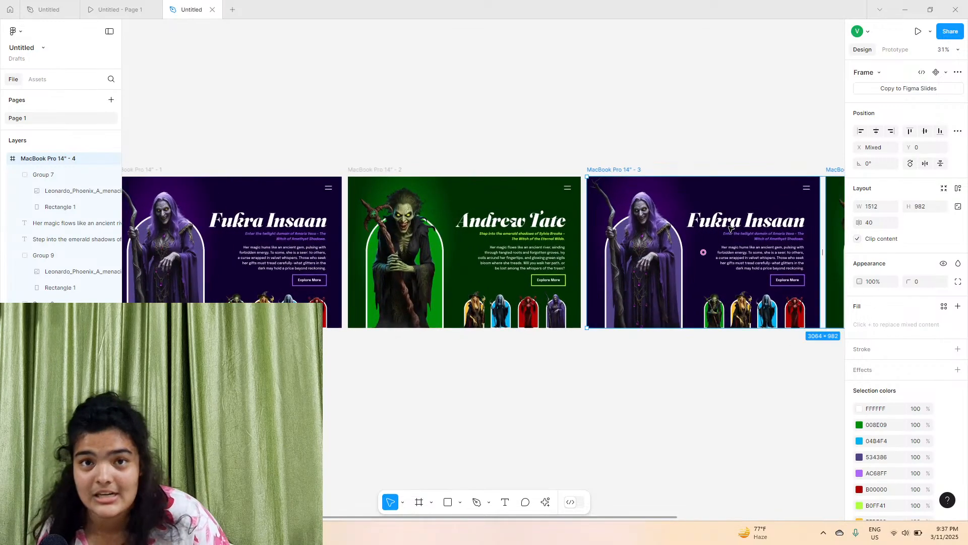
Replace the hero witch image in the purple copy frame with the gold witch image from Downloads
scroll(503, 253, "up", 4)
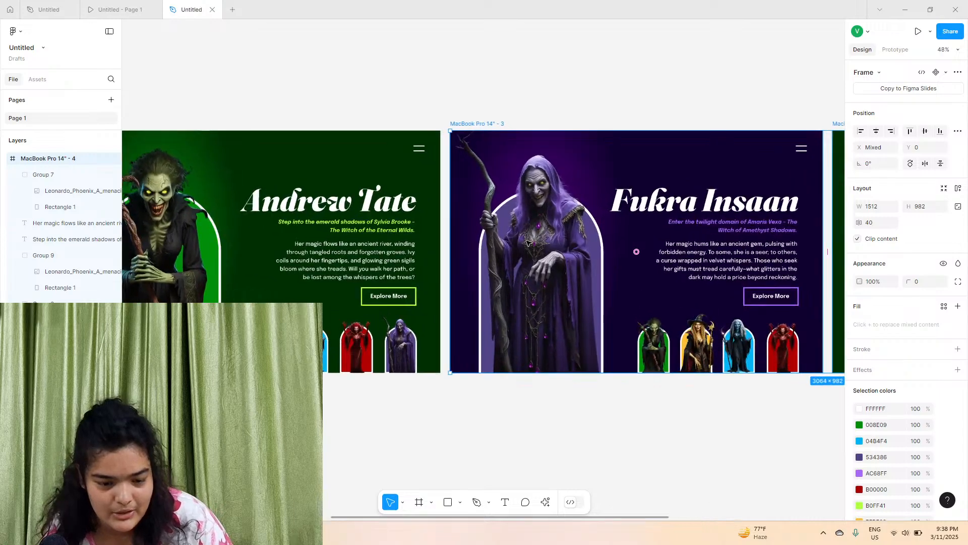
left_click(510, 253)
left_click(861, 274)
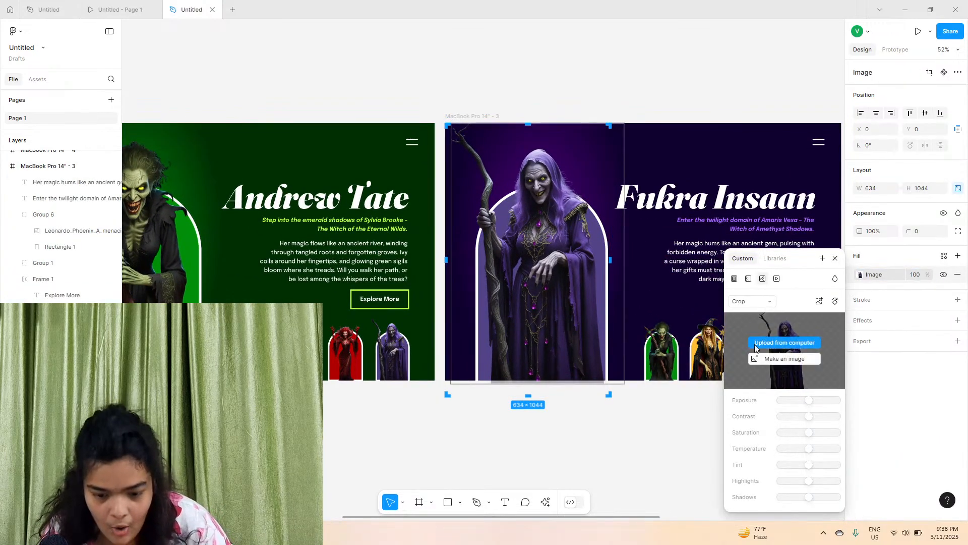
left_click(767, 341)
scroll(469, 247, "down", 5)
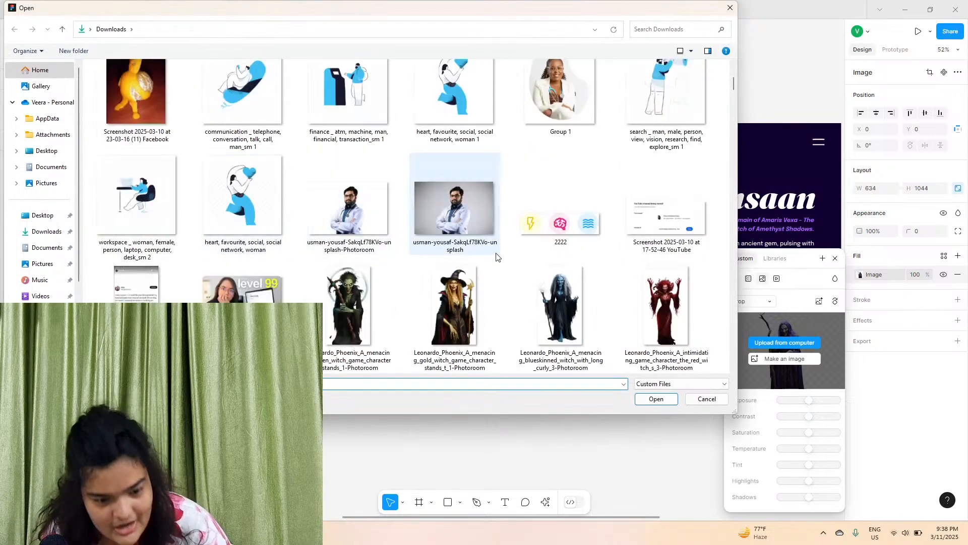
left_click(454, 308)
left_click(656, 398)
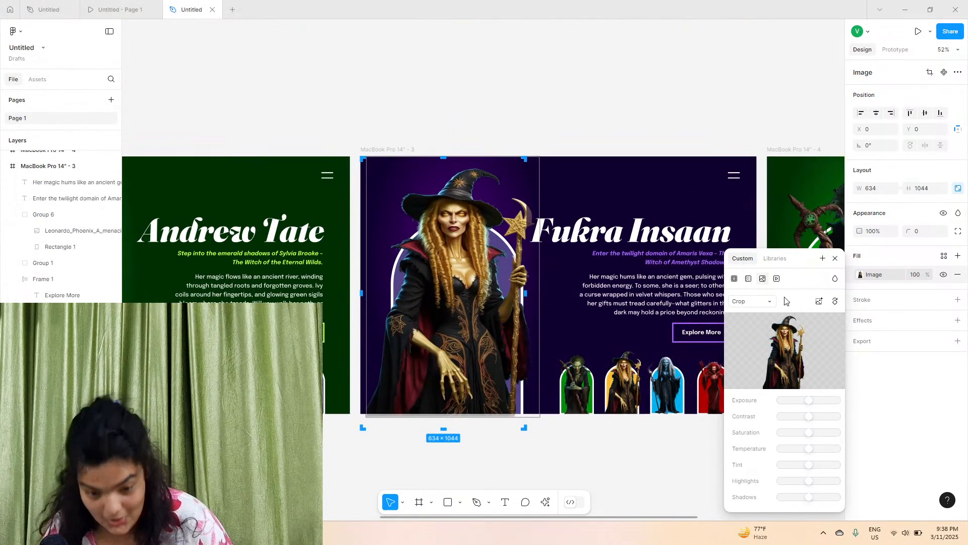
Set the hero image fill mode to Fit and nudge the image slightly to the right
left_click(770, 301)
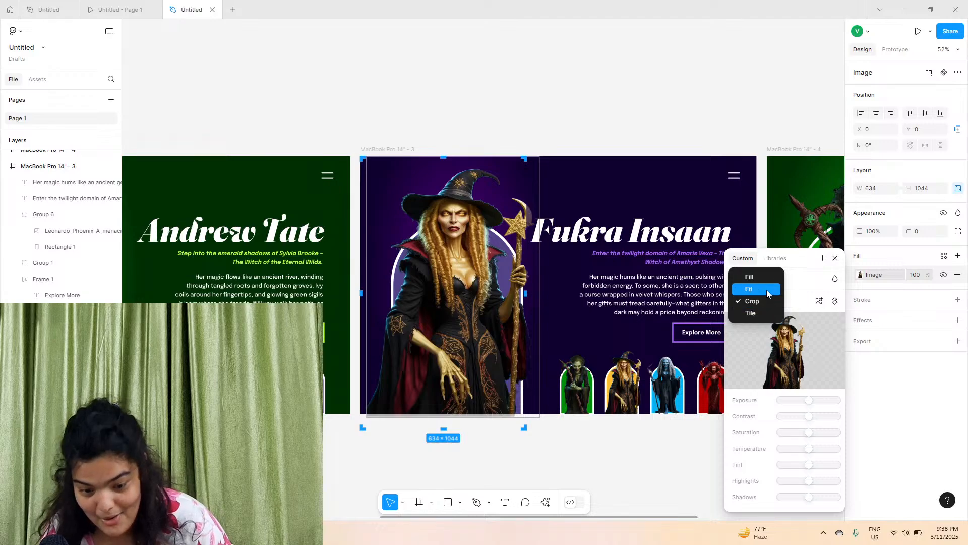
left_click(767, 289)
left_click_drag(443, 278, 457, 274)
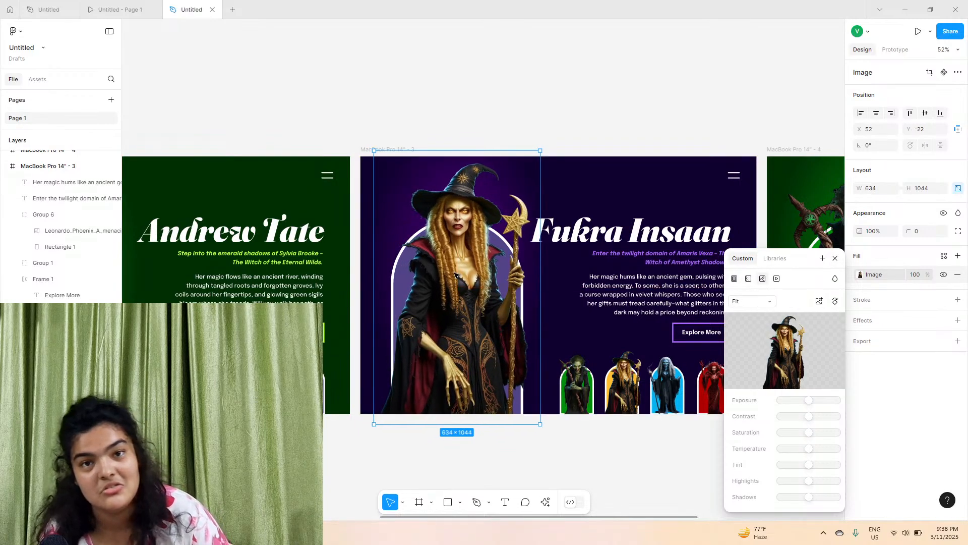
Recolour the copy frame's radial gradient background with an FFBE32 inner stop and a dark brown 312100 outer stop
scroll(456, 274, "up", 10)
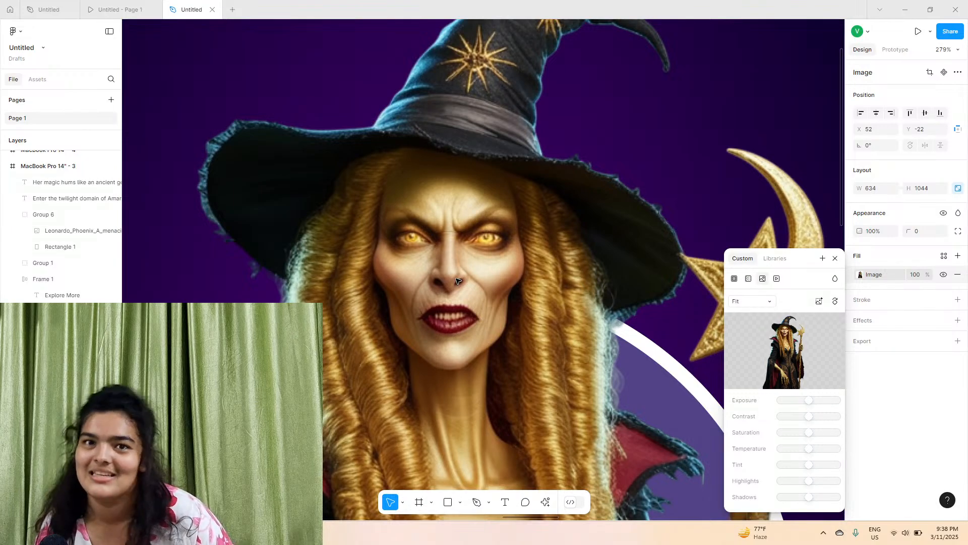
key("shift+0")
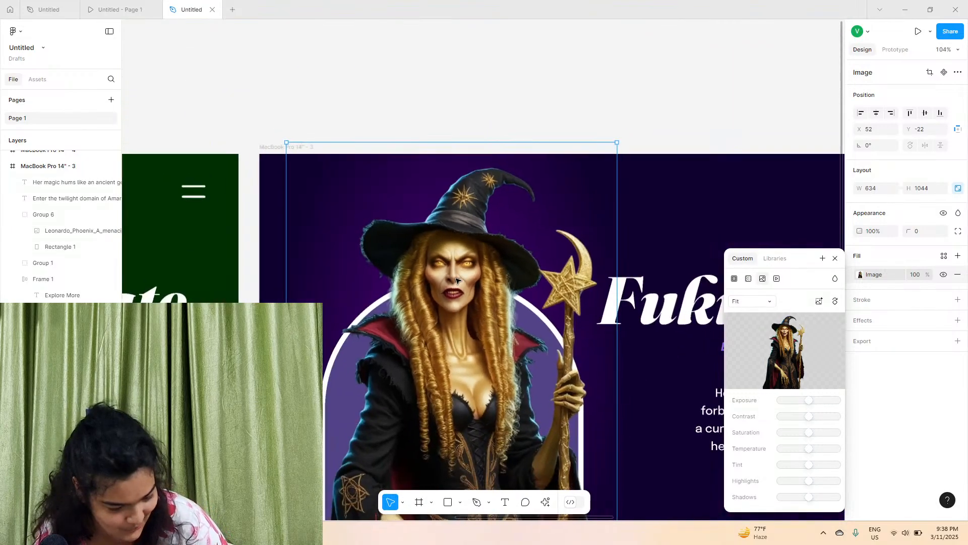
left_click(493, 77)
left_click(465, 188)
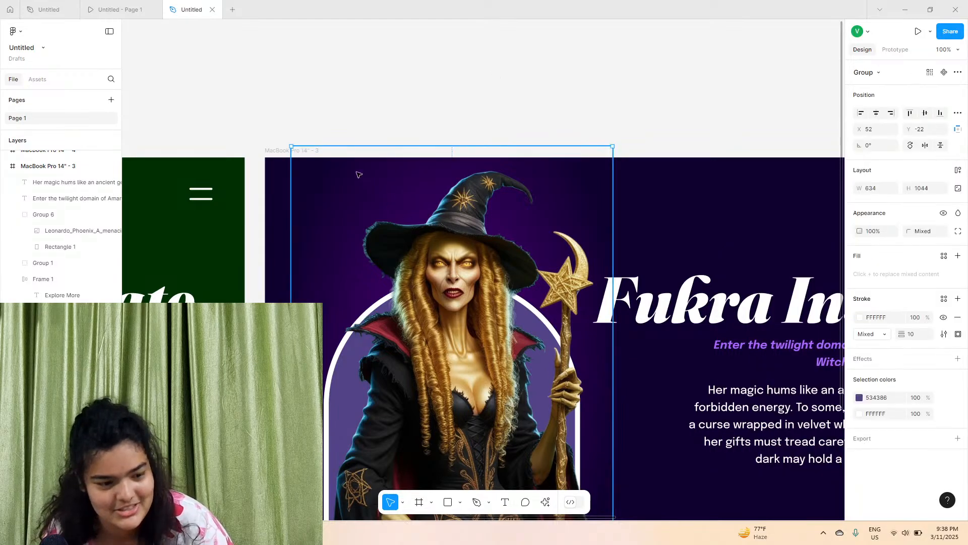
scroll(279, 158, "down", 3)
scroll(279, 158, "right", 3)
scroll(281, 158, "down", 2)
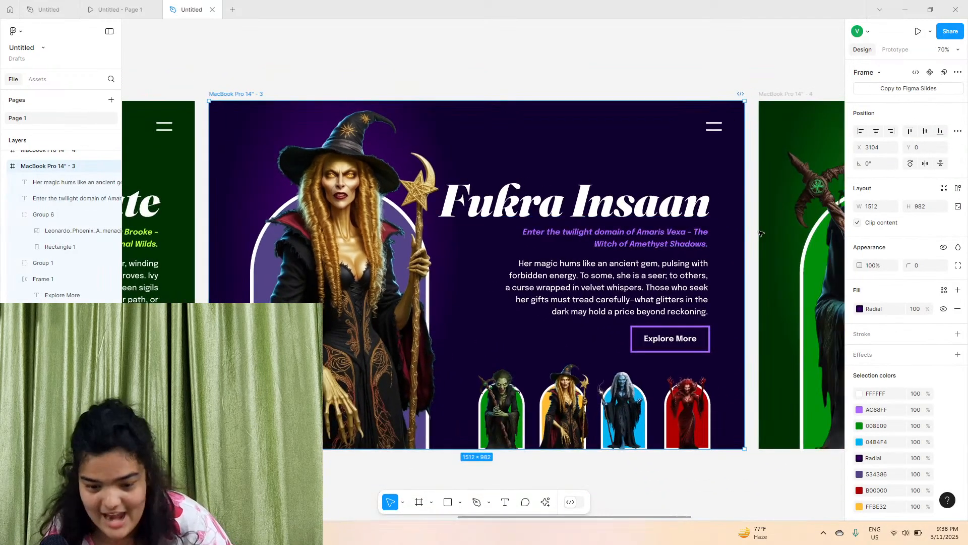
left_click(860, 309)
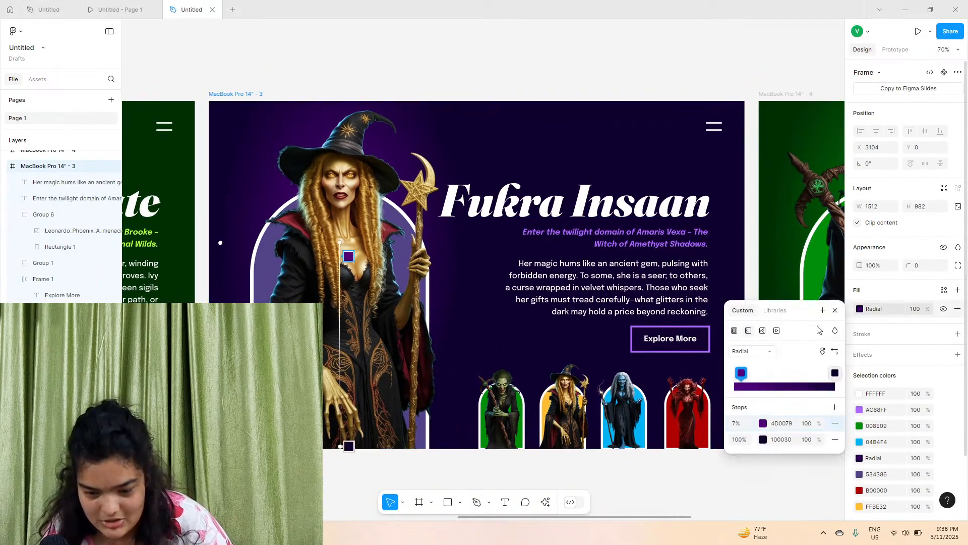
left_click(764, 443)
left_click(628, 470)
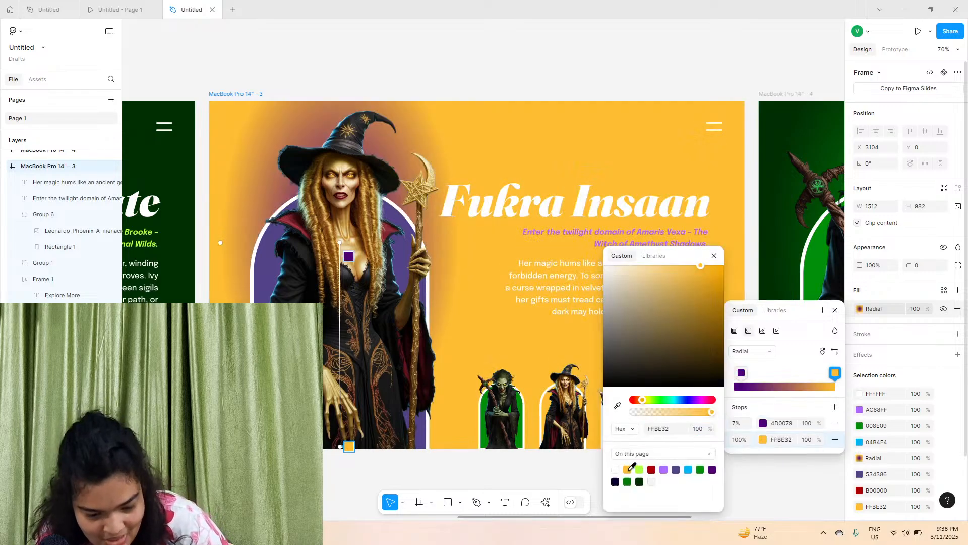
left_click_drag(702, 319, 747, 372)
left_click(763, 424)
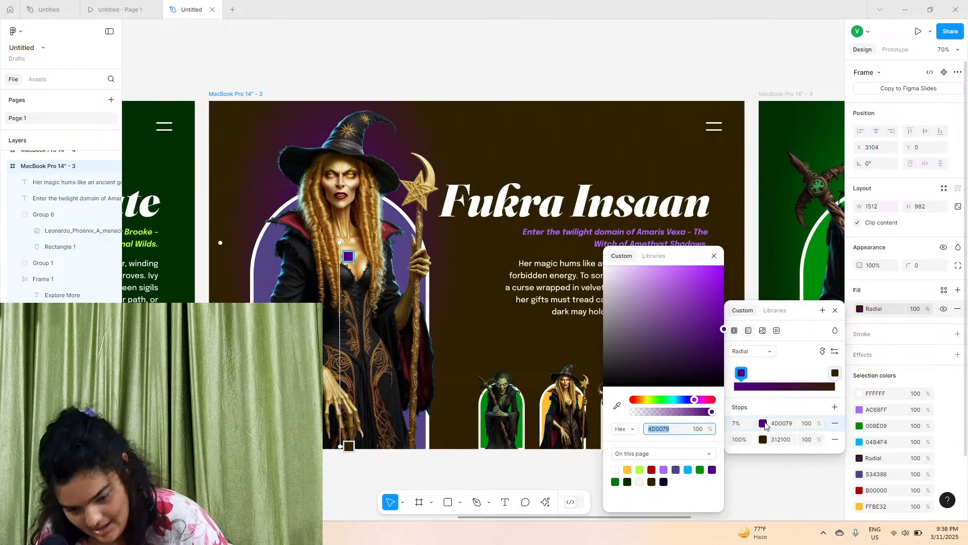
left_click(628, 470)
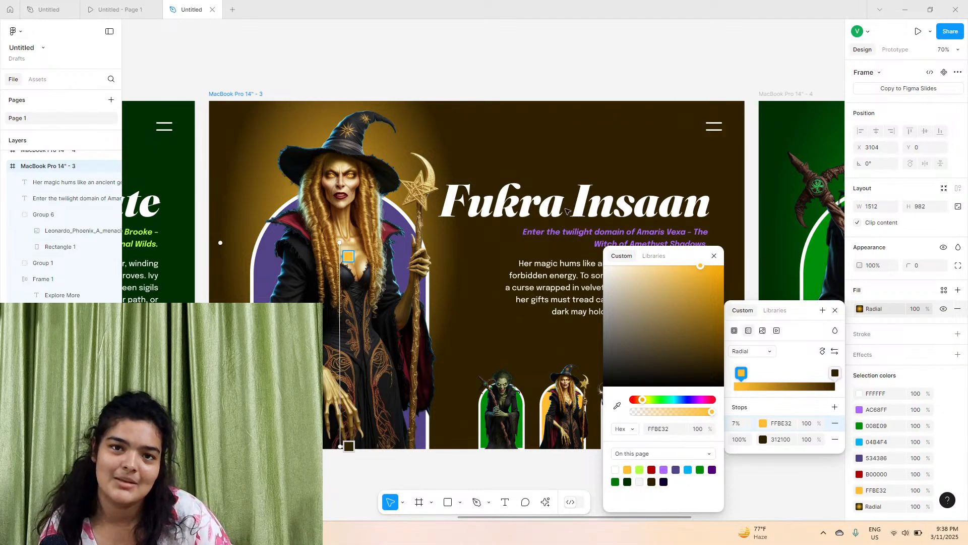
Reposition and resize the radial gradient handles so the glow sits behind the witch
left_click_drag(220, 242, 199, 238)
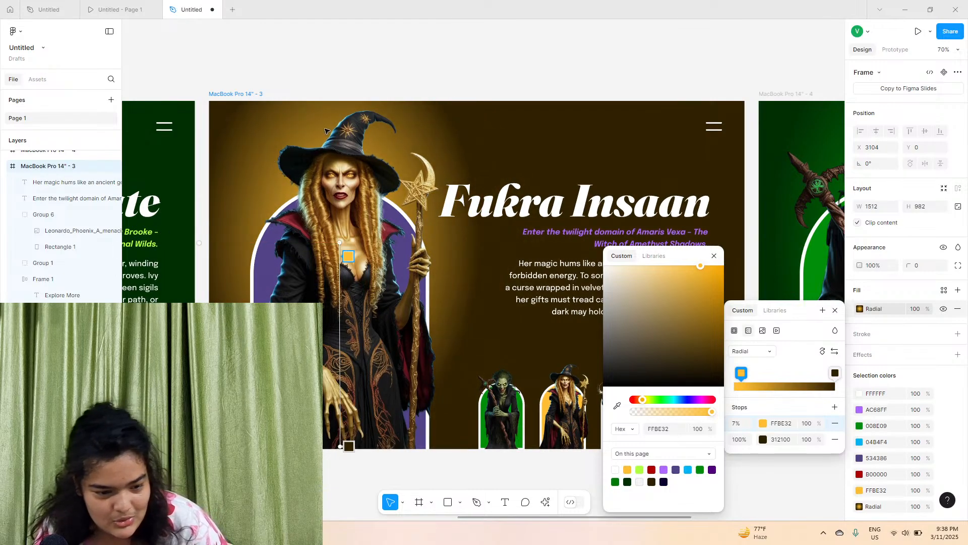
left_click_drag(338, 244, 340, 286)
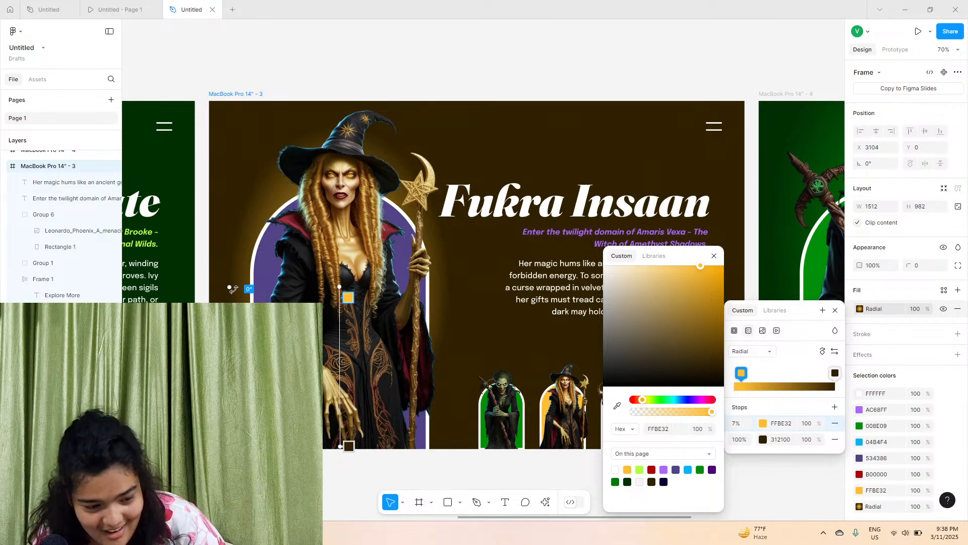
left_click_drag(230, 289, 194, 286)
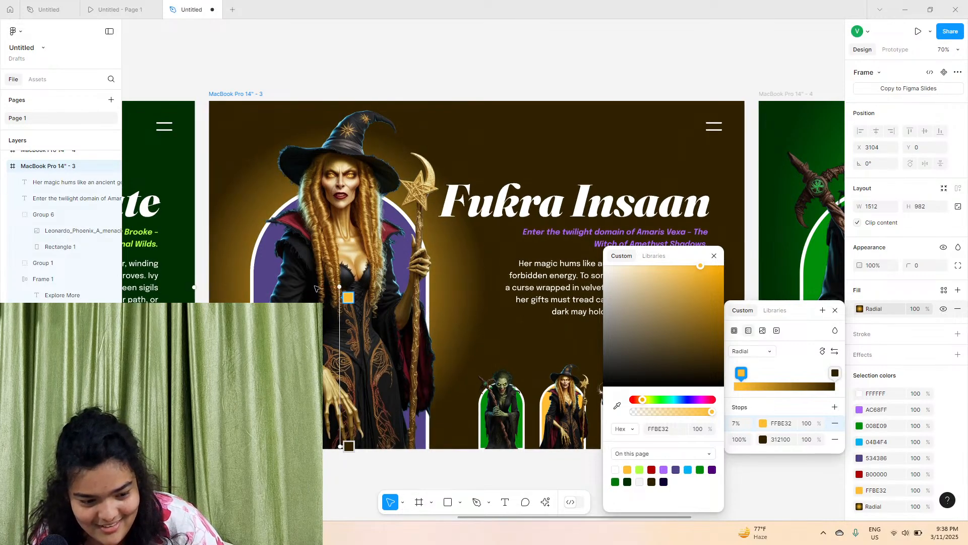
left_click_drag(338, 287, 339, 242)
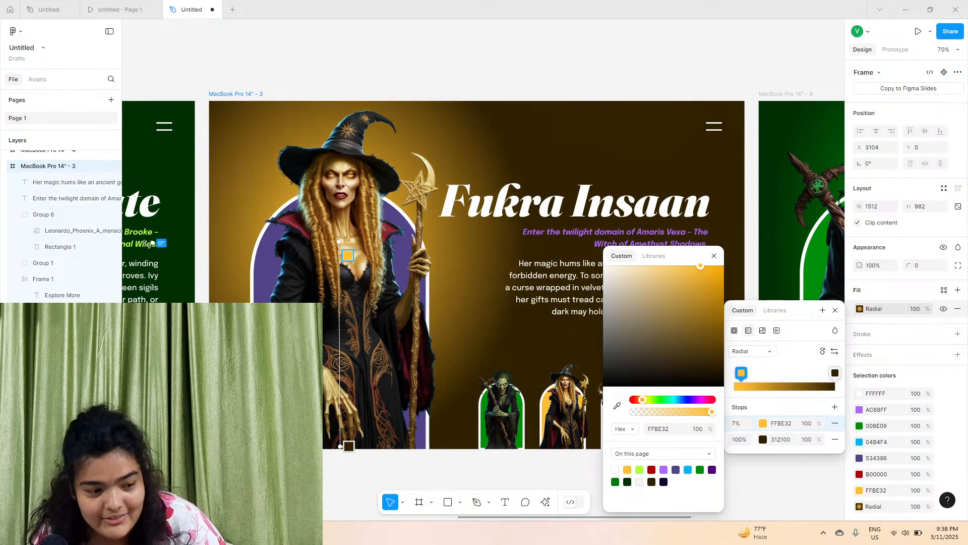
left_click_drag(160, 244, 210, 242)
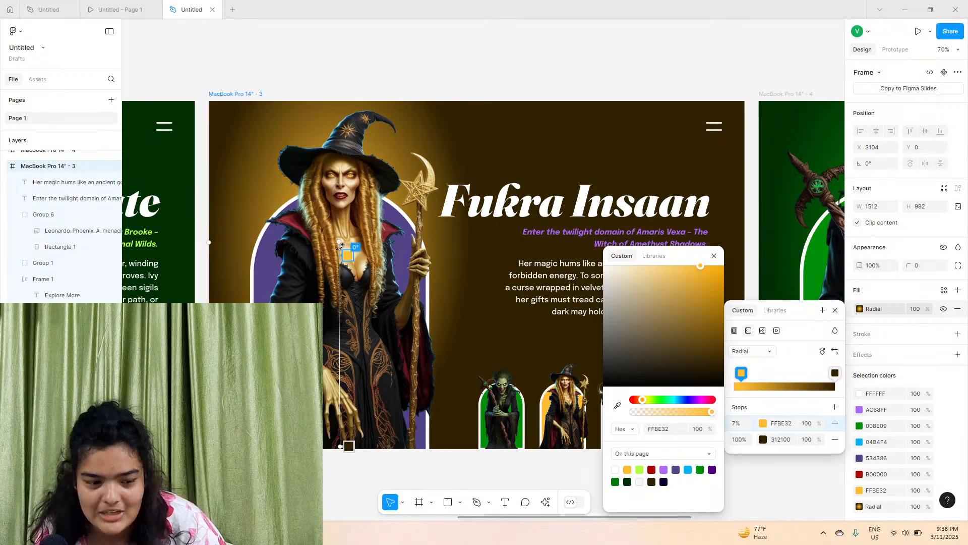
left_click_drag(338, 243, 344, 258)
Sample the inner gradient stop colour from the witch's hair and set the outer stop to 3A2800
left_click_drag(643, 401, 644, 404)
left_click(618, 406)
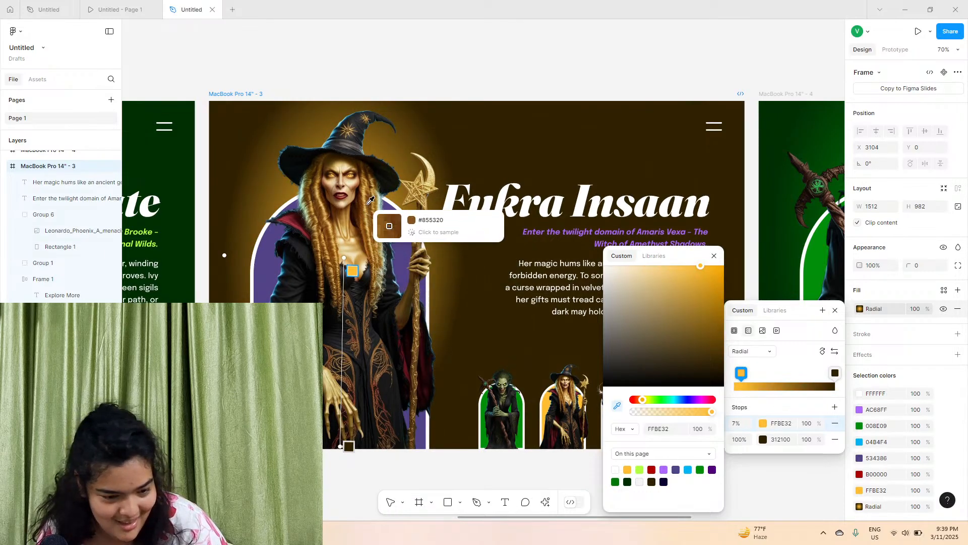
left_click(413, 194)
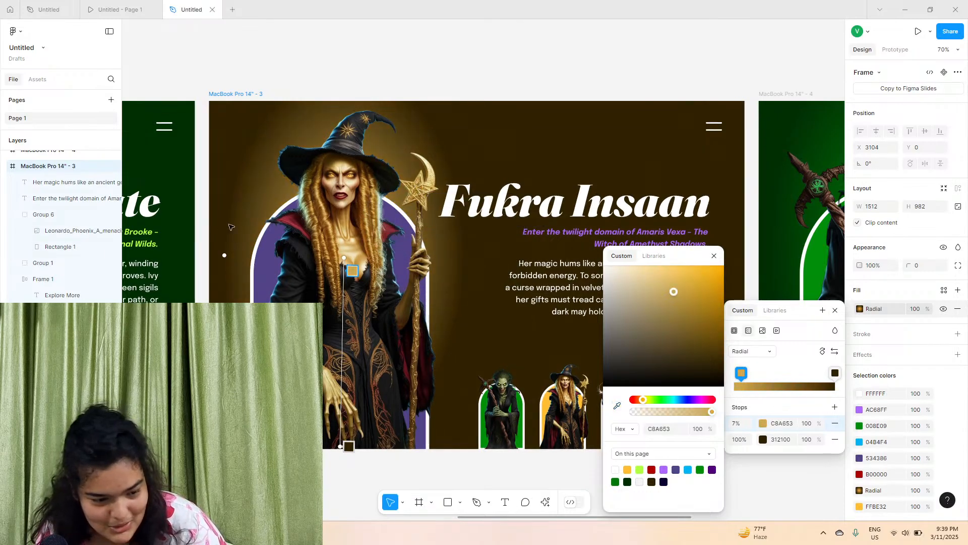
left_click_drag(224, 252, 196, 256)
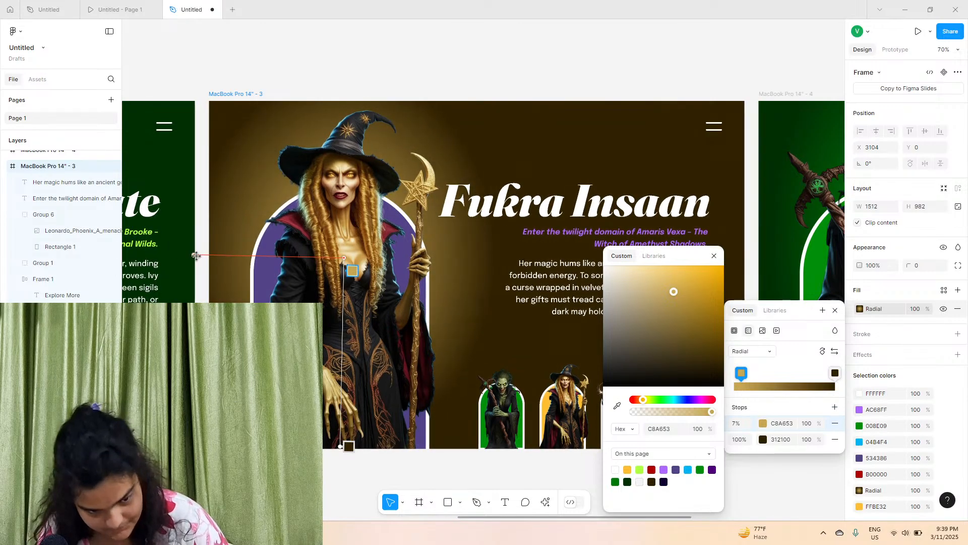
left_click(763, 440)
left_click(723, 359)
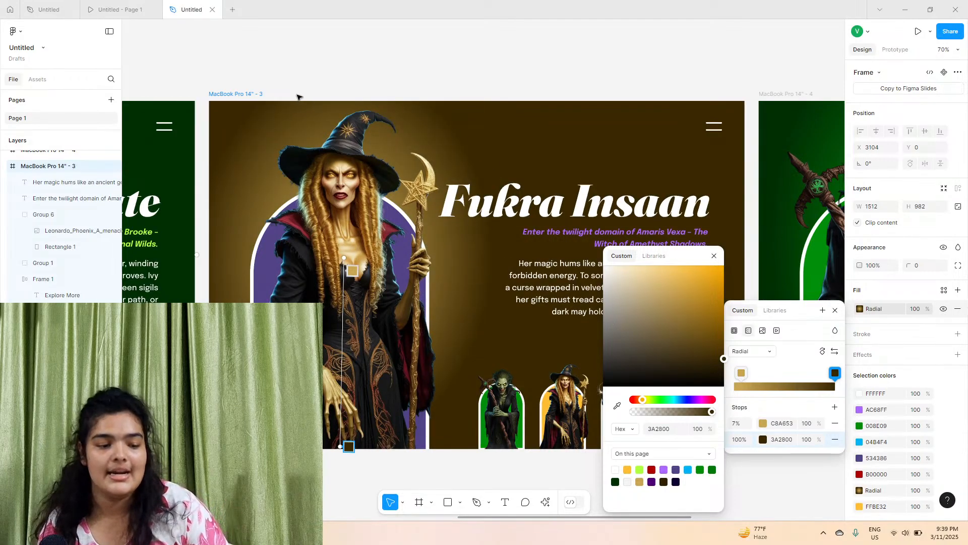
Change the frame's purple accent selection colour to gold FFBE32
left_click(245, 98)
left_click(257, 94)
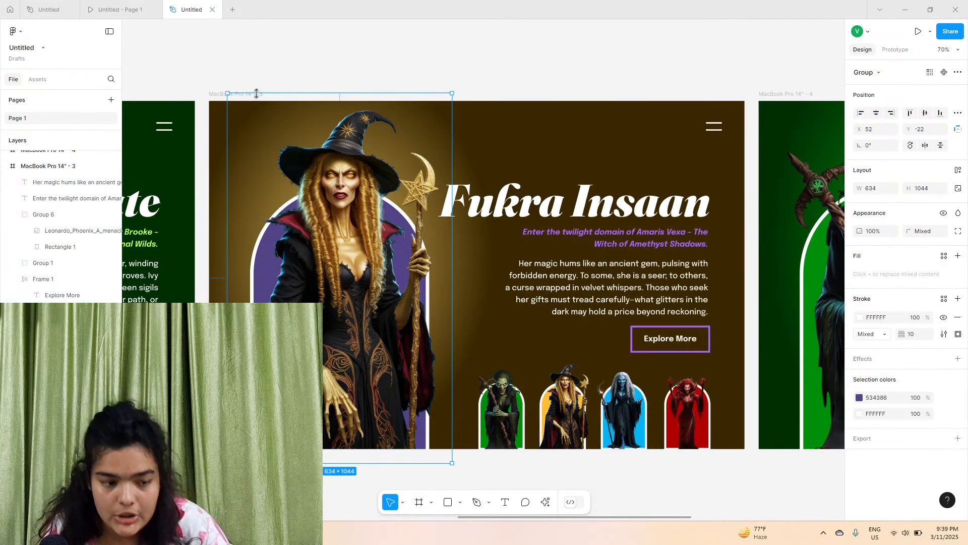
left_click(222, 95)
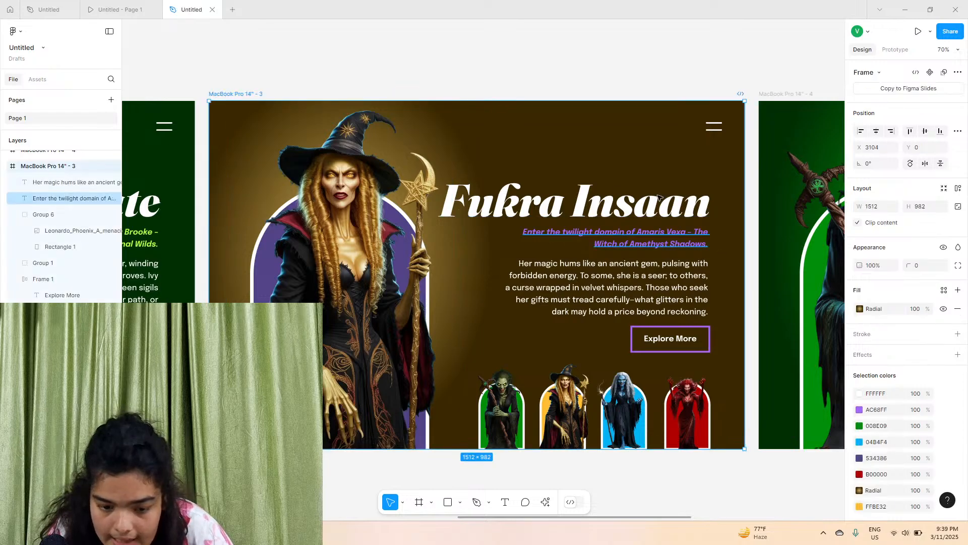
left_click(859, 410)
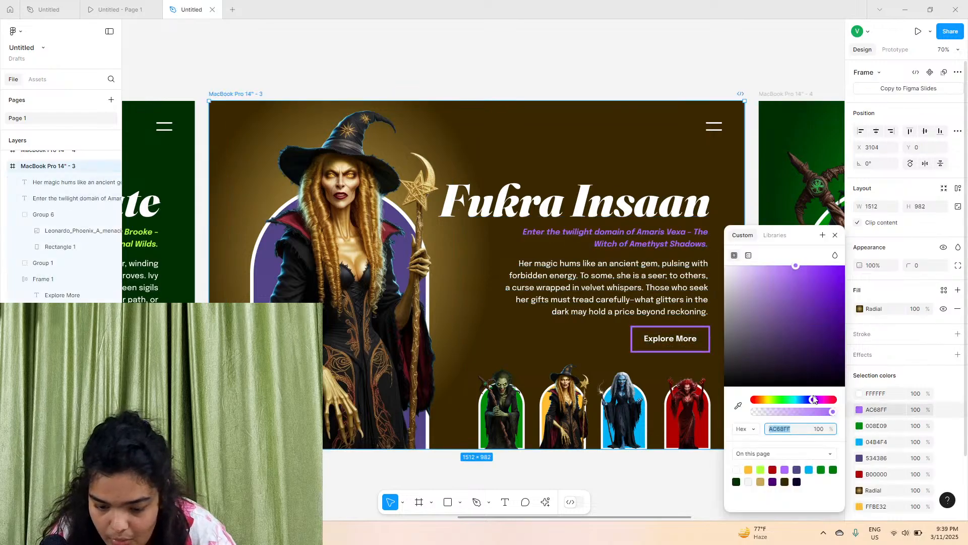
left_click(750, 469)
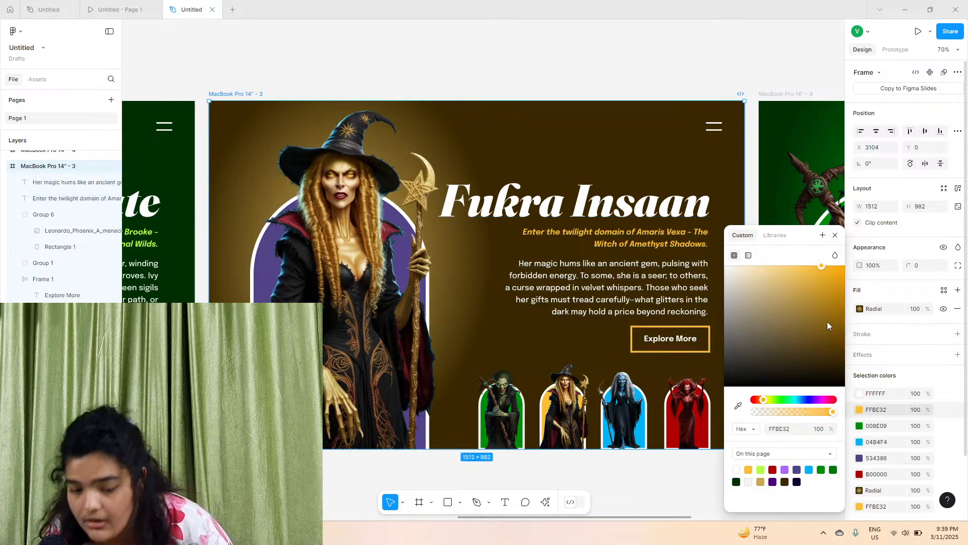
Adjust the background gradient stops to 795600 at 11% and 201600 at 100%
left_click(865, 309)
left_click(835, 373)
left_click_drag(718, 373, 745, 377)
left_click_drag(694, 308, 750, 339)
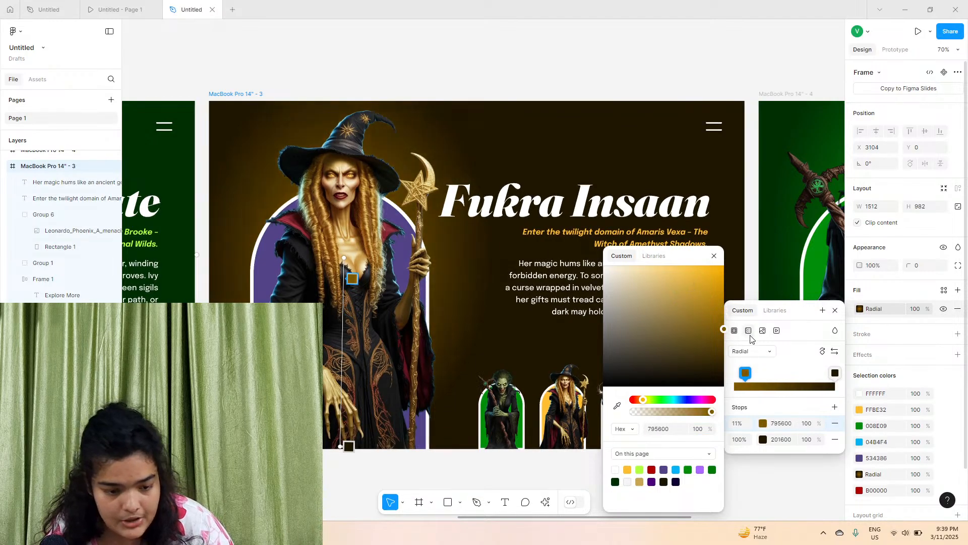
Switch to the prototype preview tab
left_click(503, 498)
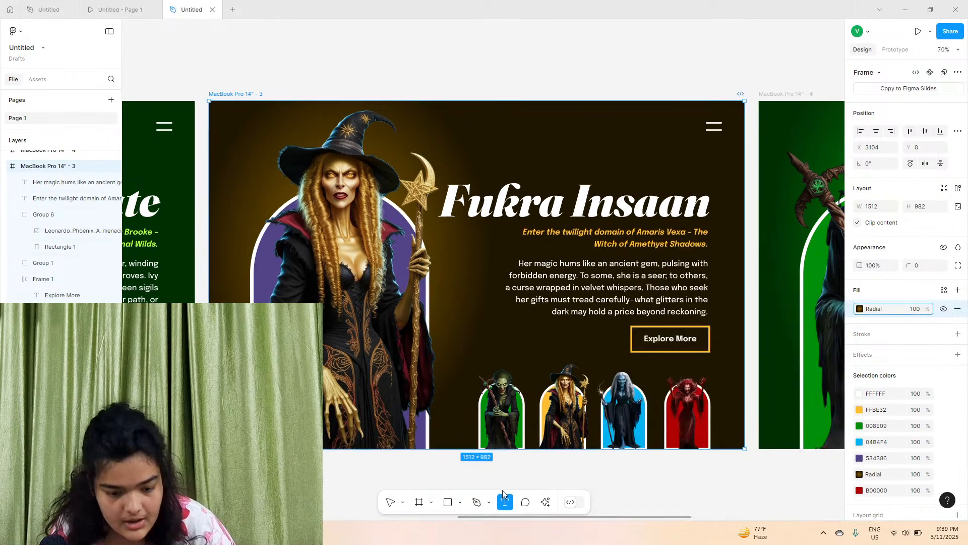
left_click(390, 500)
left_click(395, 482)
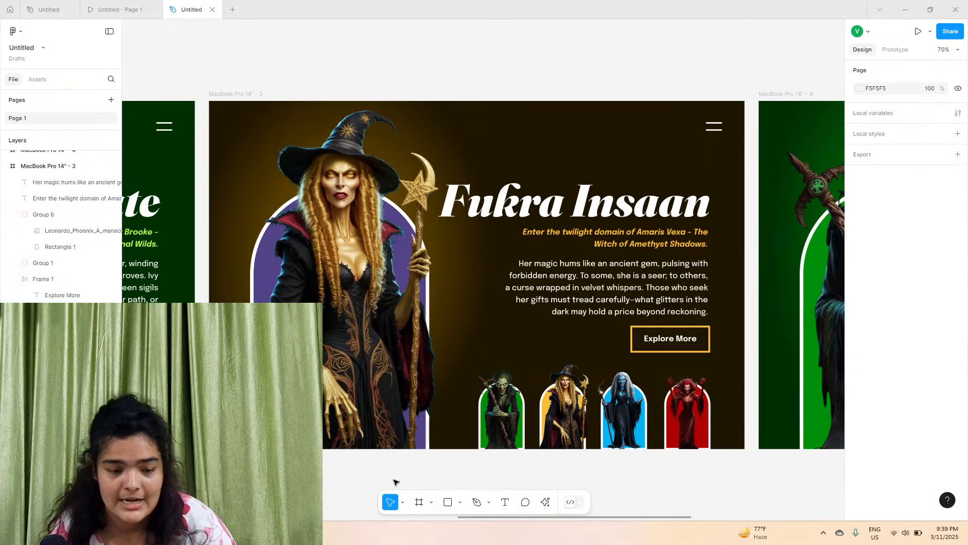
left_click(550, 213)
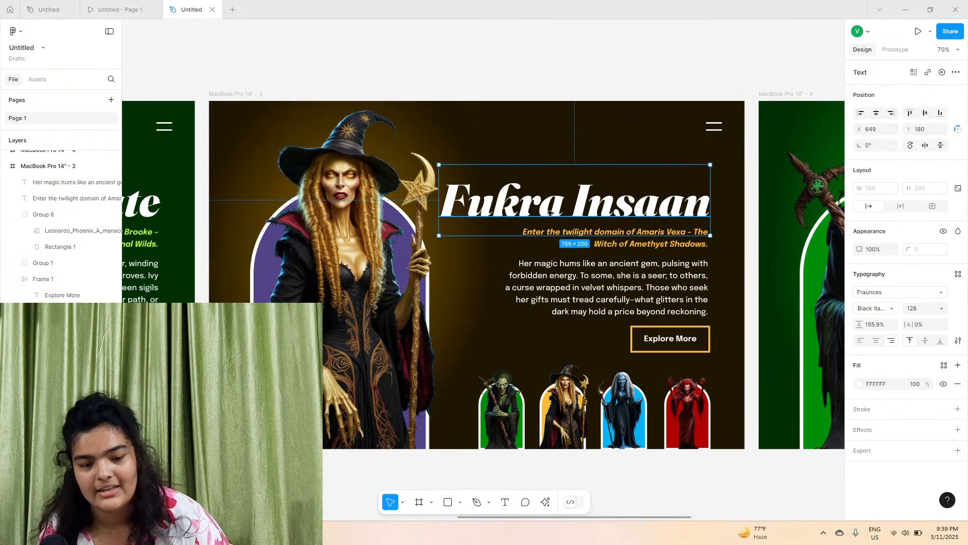
double_click(549, 213)
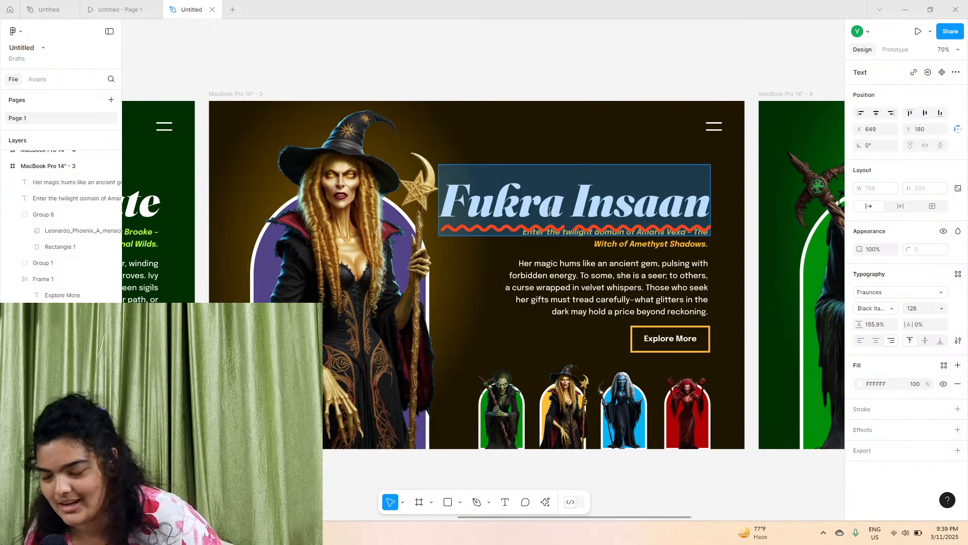
key("Escape")
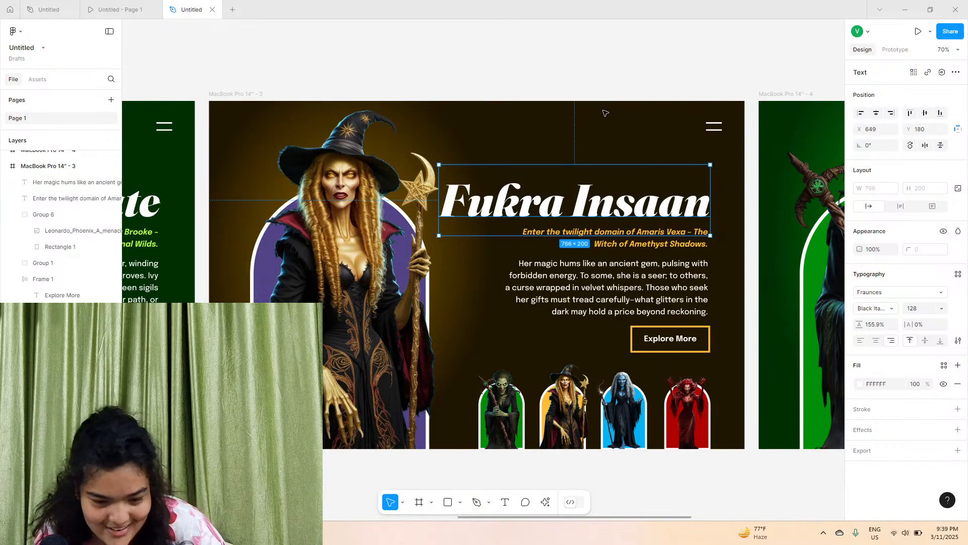
key("Escape")
left_click(116, 6)
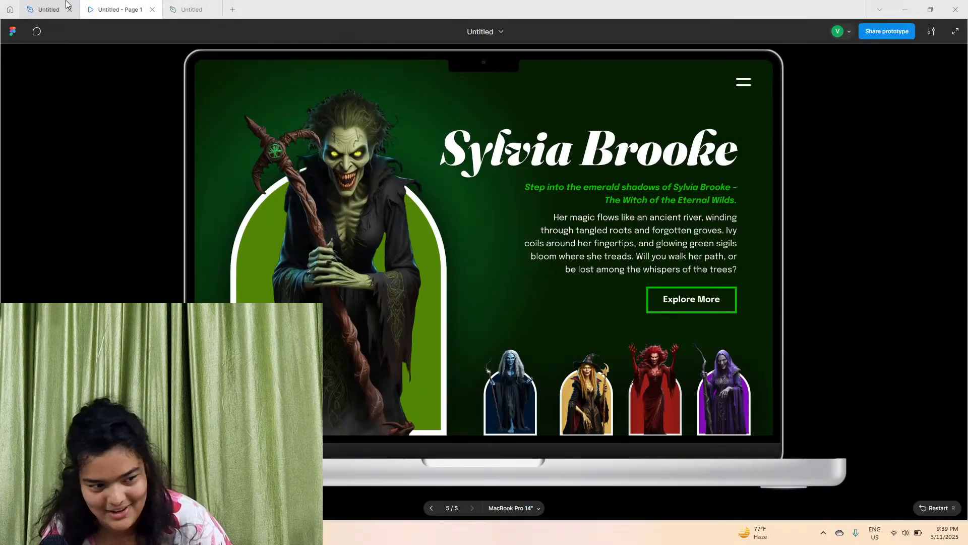
Copy the Soleste Veyn heading from the original file and paste it, matching style, over the Fukra Insaan heading in the other file
left_click(30, 4)
key("Escape")
key("Escape")
scroll(638, 121, "right", 9)
scroll(637, 121, "left", 2)
scroll(637, 121, "down", 5)
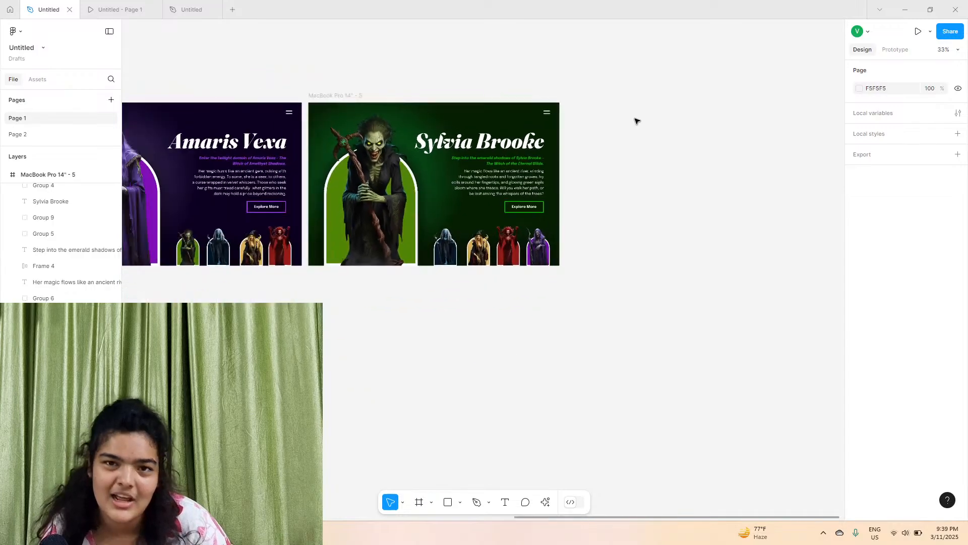
scroll(638, 121, "left", 10)
scroll(549, 177, "up", 5)
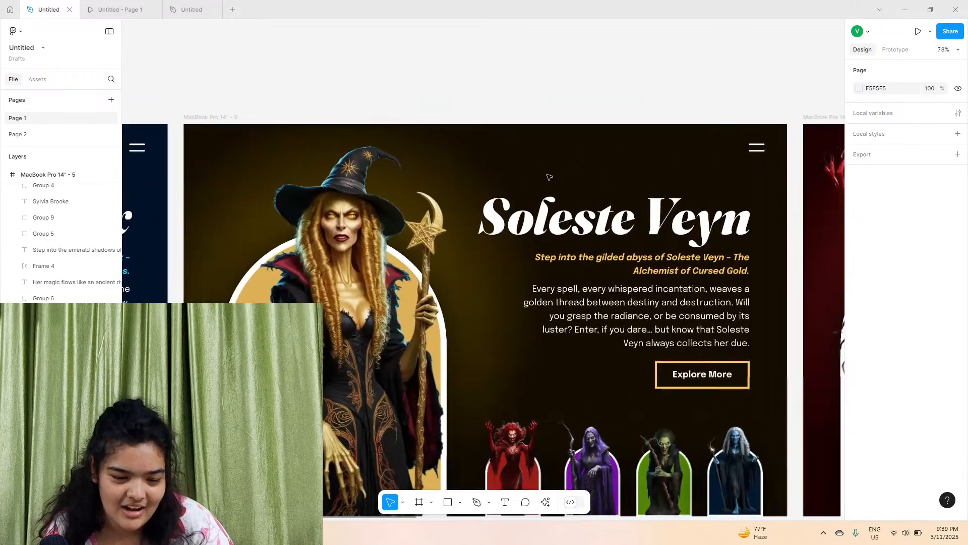
scroll(550, 177, "up", 1)
double_click(550, 221)
right_click(550, 222)
left_click(557, 231)
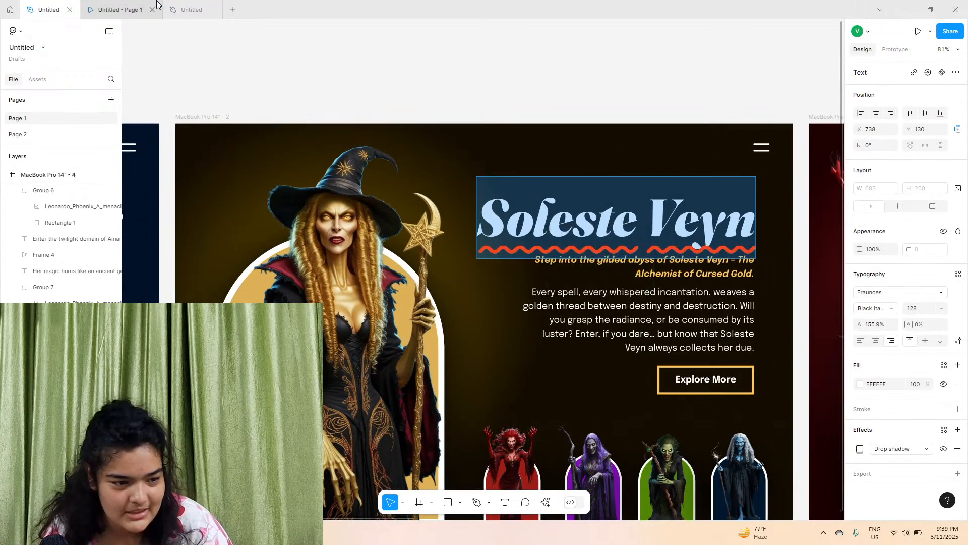
left_click(119, 8)
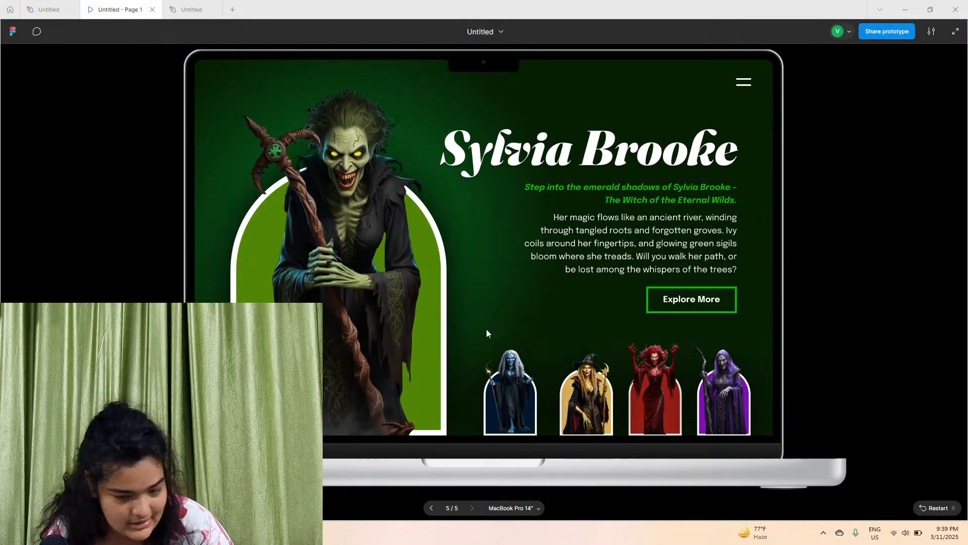
left_click(190, 9)
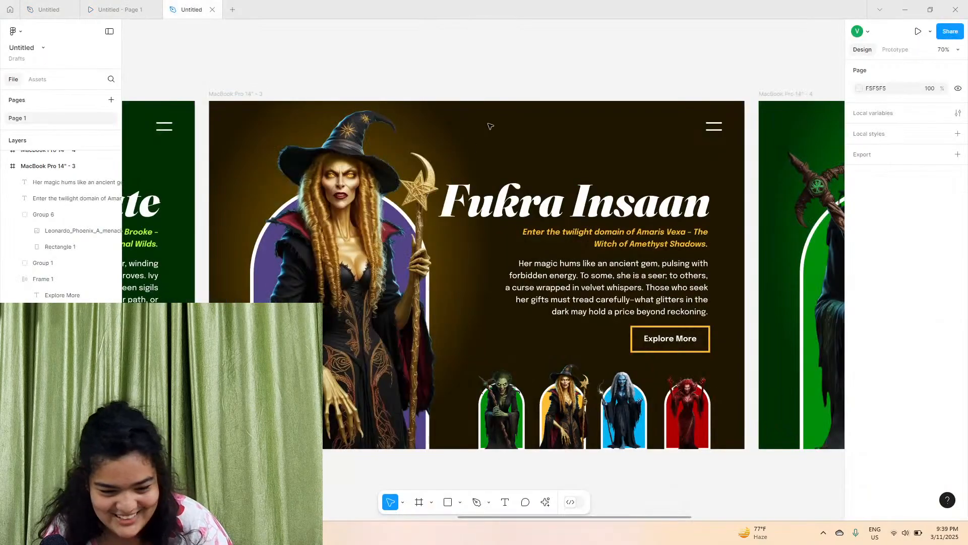
double_click(516, 189)
right_click(515, 189)
left_click(528, 223)
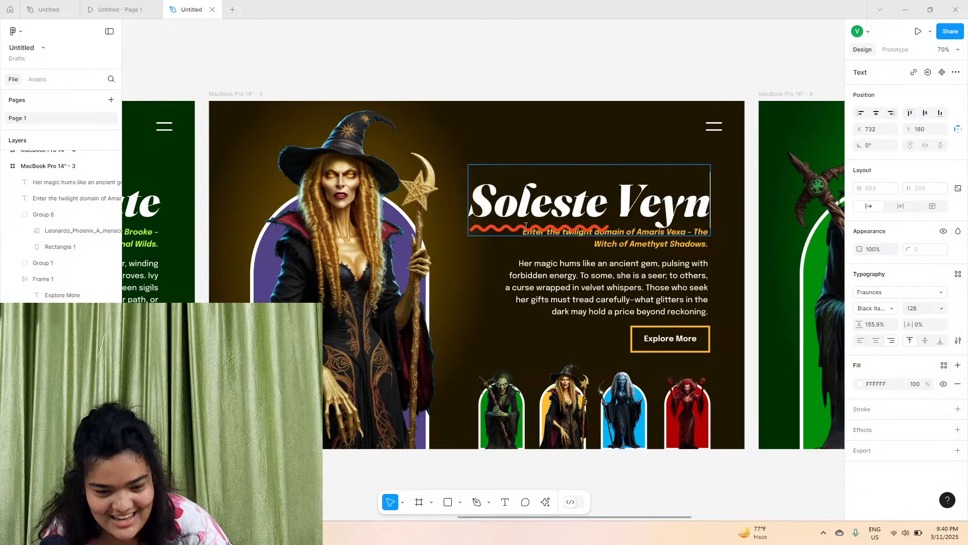
Copy the gold tagline from the original file and paste it, matching style, over the tagline in the other file
left_click(99, 6)
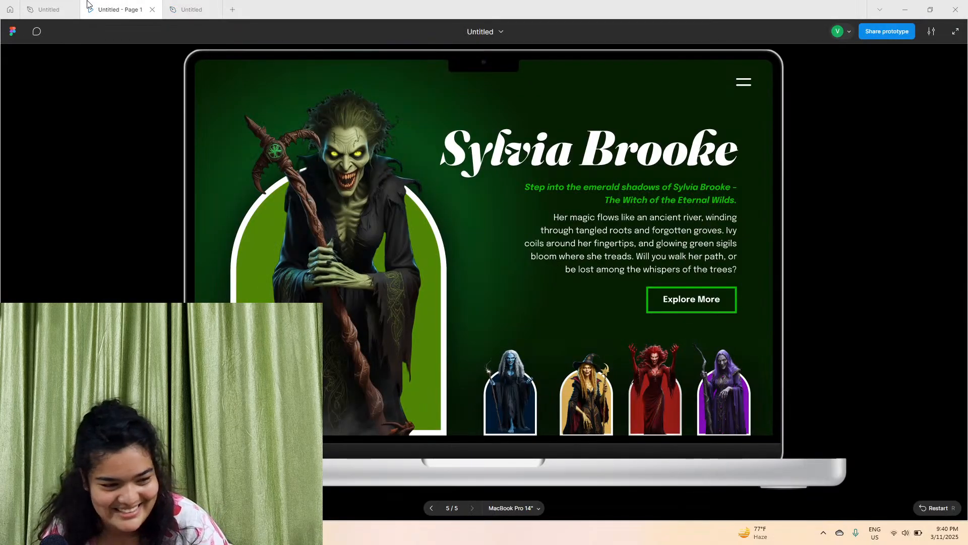
left_click(56, 7)
double_click(659, 270)
right_click(658, 271)
left_click(670, 277)
left_click(192, 9)
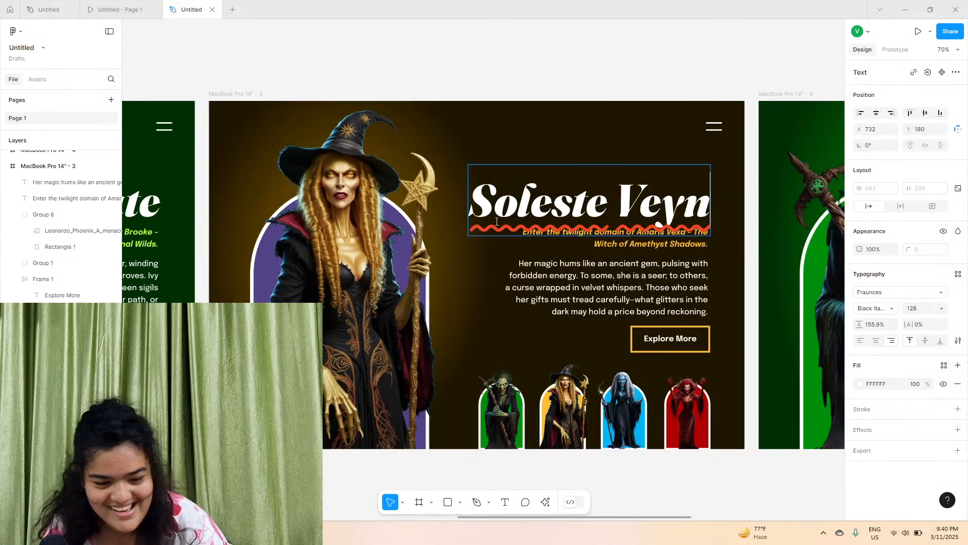
double_click(585, 245)
right_click(586, 246)
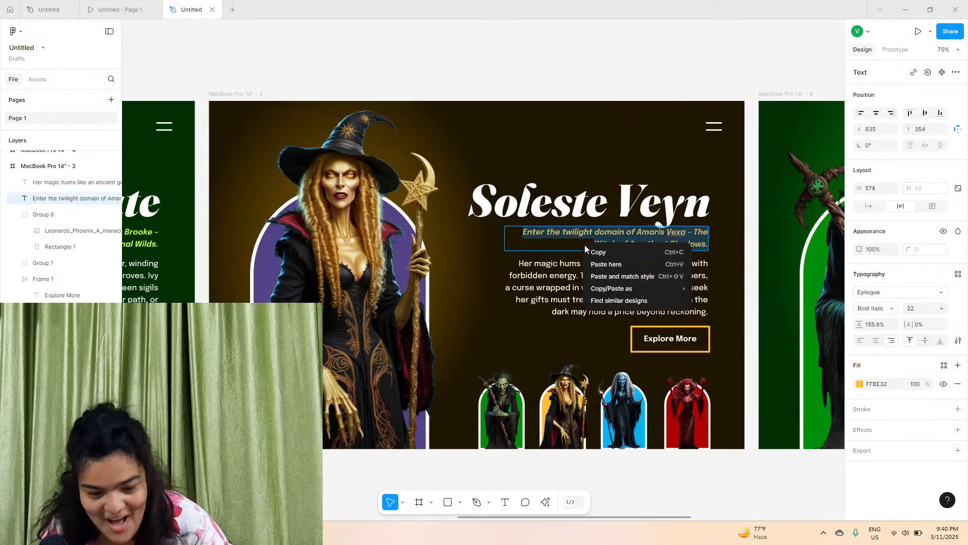
left_click(596, 275)
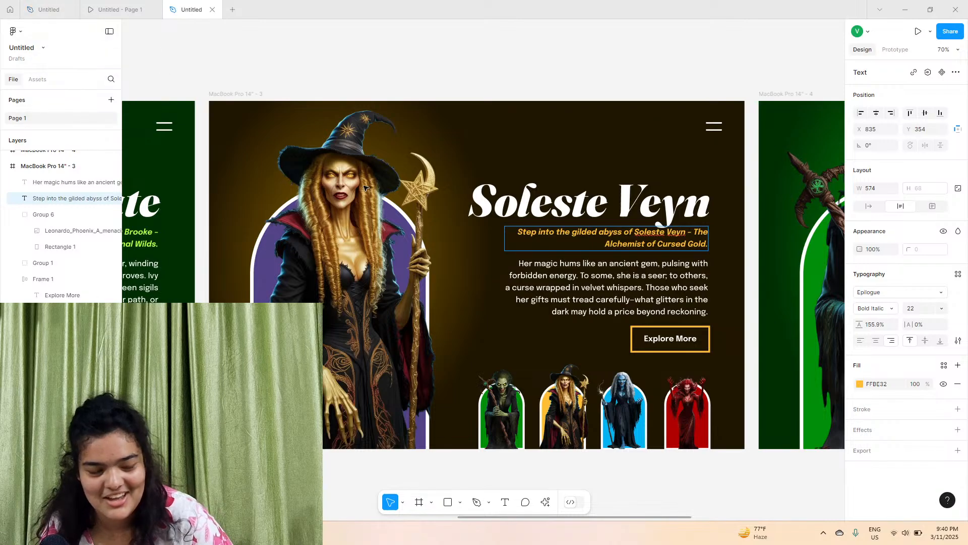
Copy the Soleste Veyn body paragraph and paste it, matching style, over the body paragraph in the other file
left_click(32, 6)
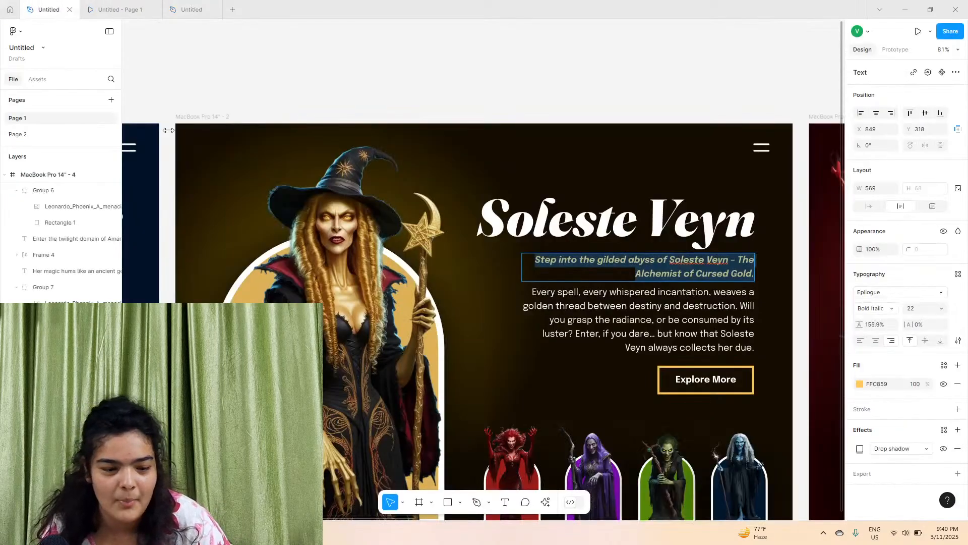
left_click(119, 9)
left_click(56, 9)
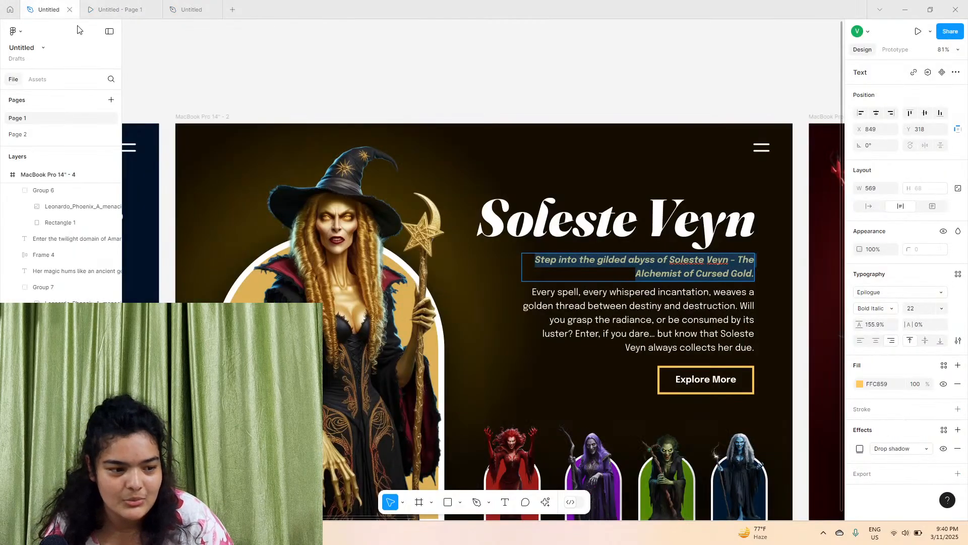
triple_click(575, 307)
right_click(575, 310)
left_click(588, 319)
left_click(174, 8)
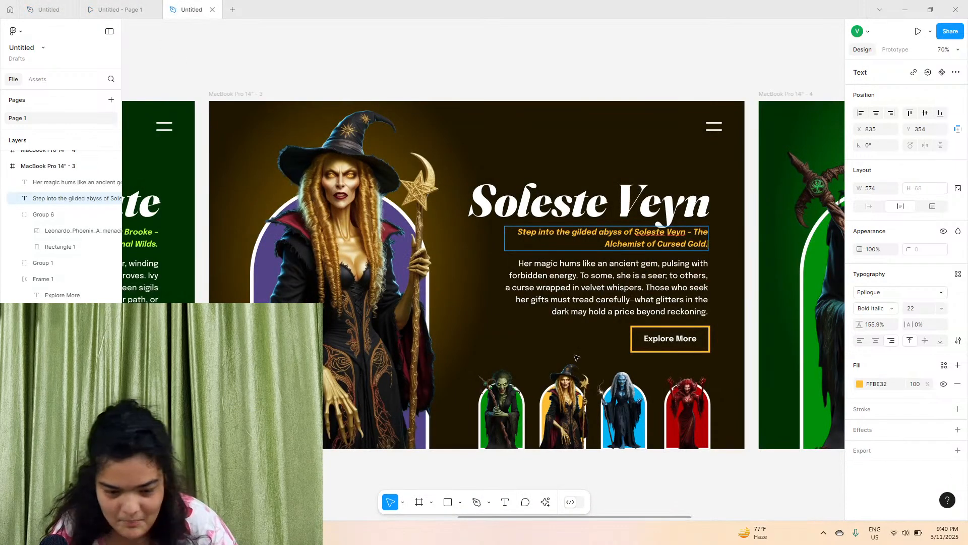
left_click(581, 302)
double_click(582, 301)
right_click(582, 299)
left_click(600, 330)
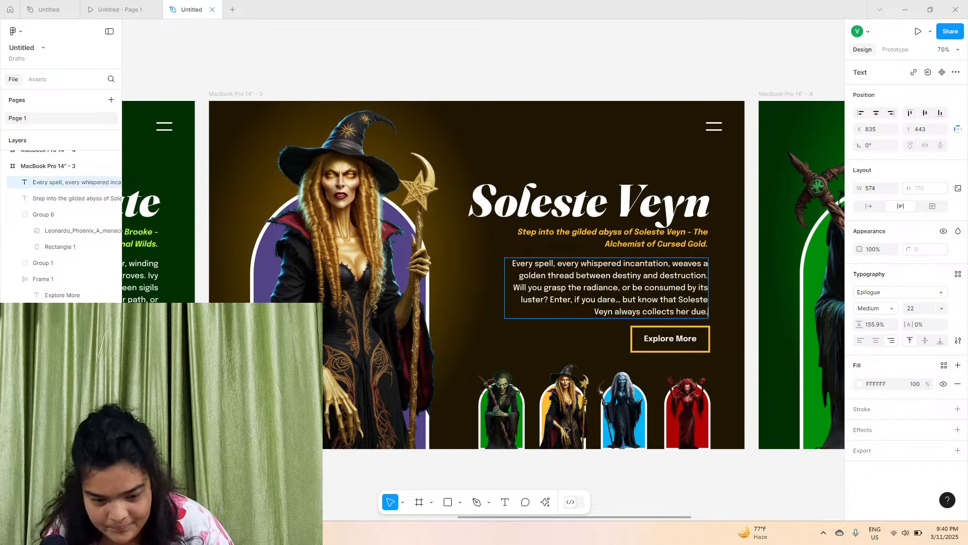
left_click(575, 482)
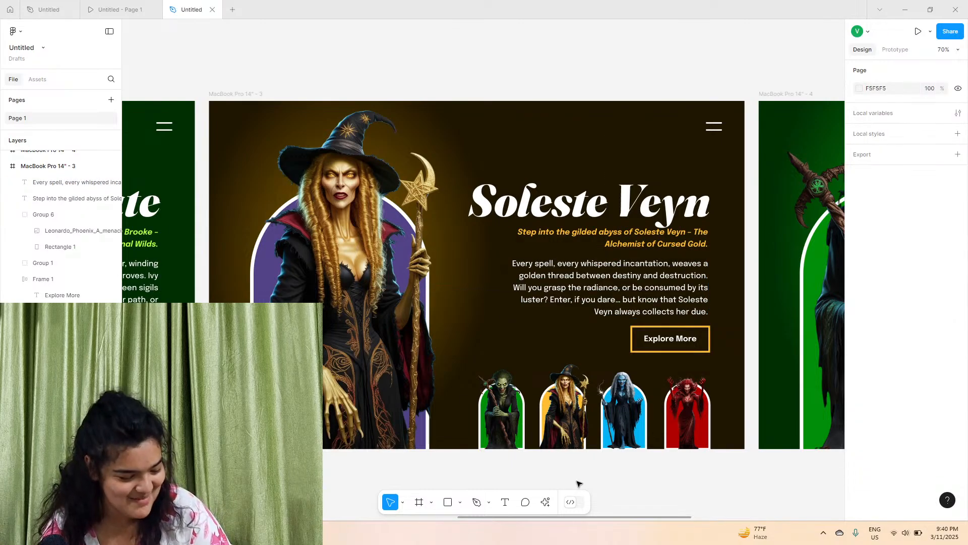
Rename the pasted heading to Badshaah
double_click(552, 208)
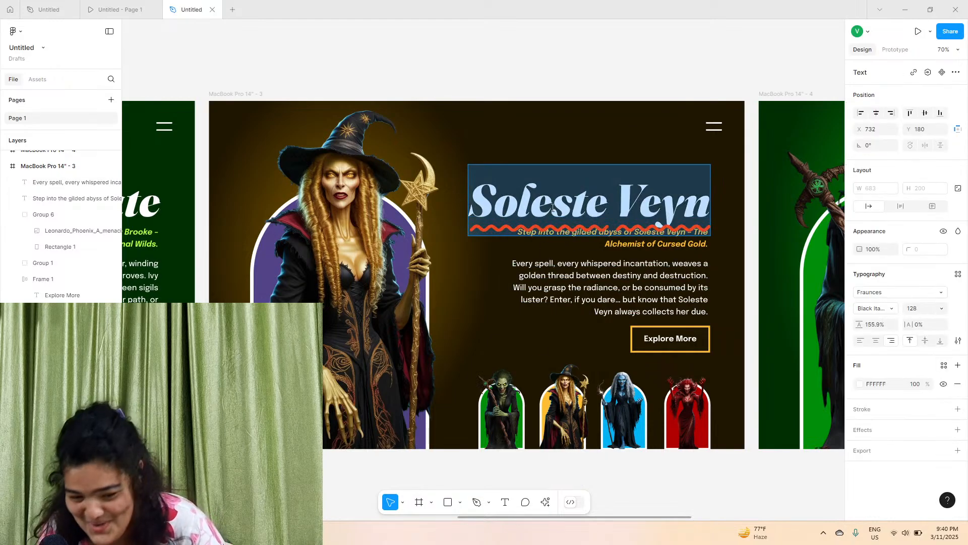
type("Bad")
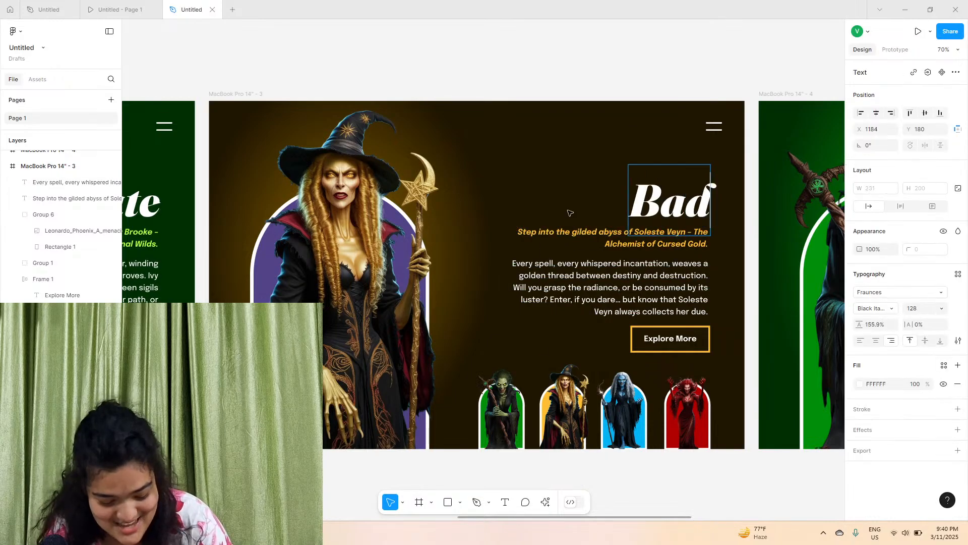
type("shaah")
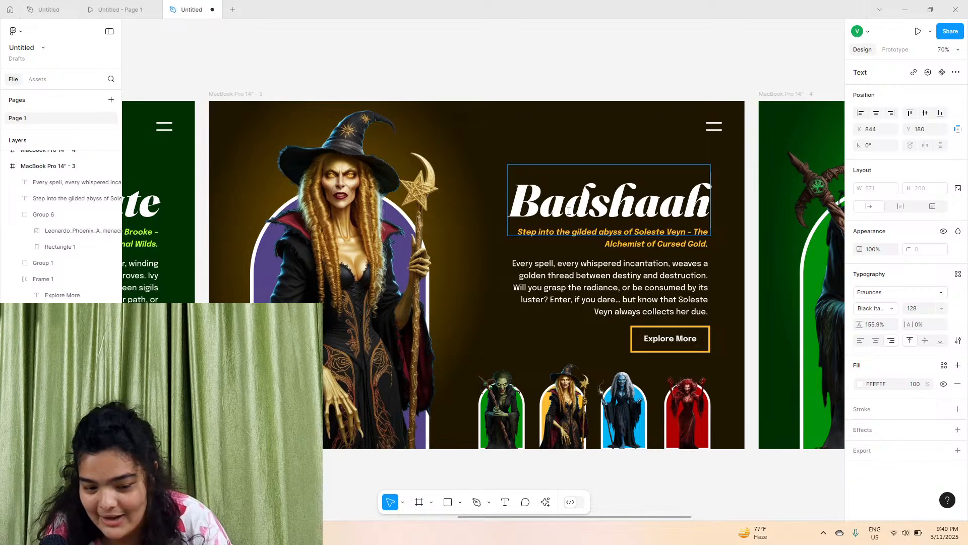
left_click(553, 69)
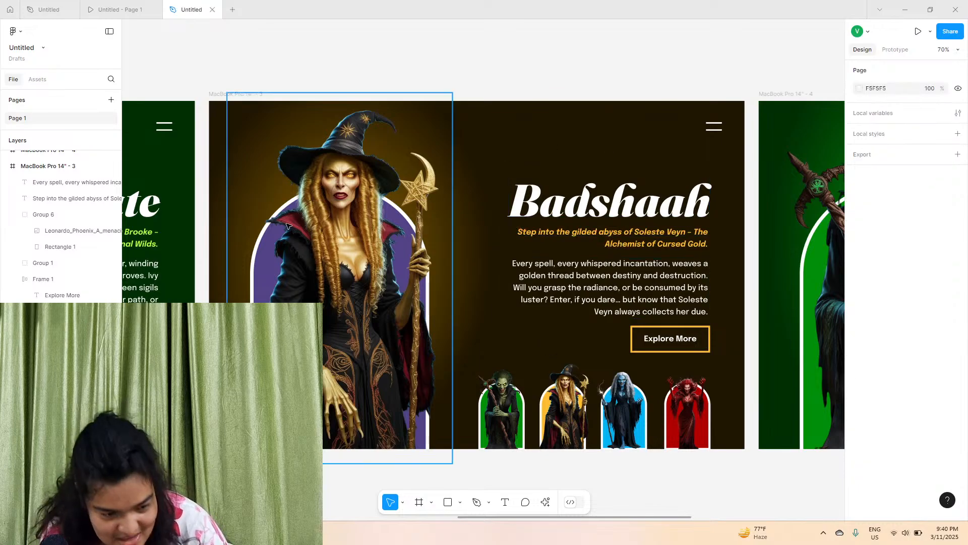
Change the arch shape behind the witch to the gold fill FFBE32
left_click(248, 109)
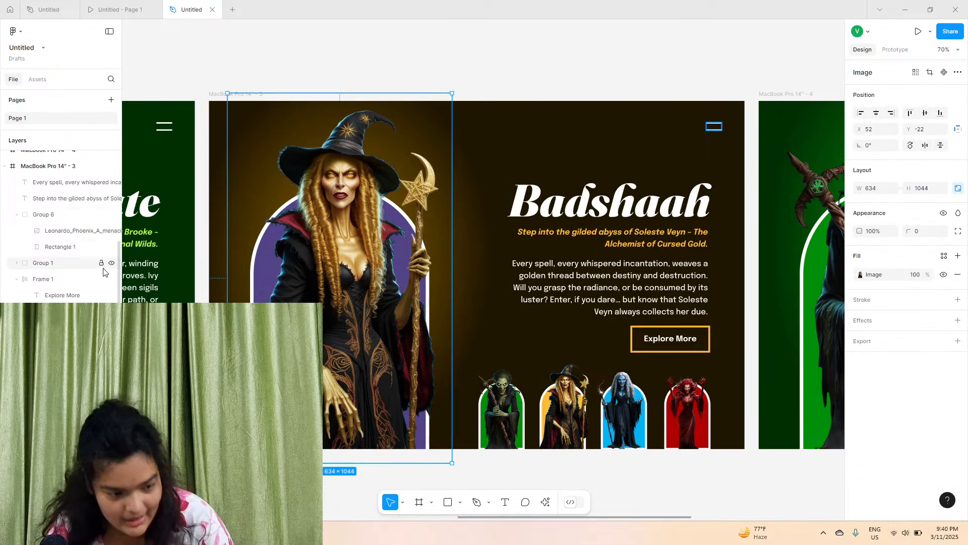
left_click(267, 221)
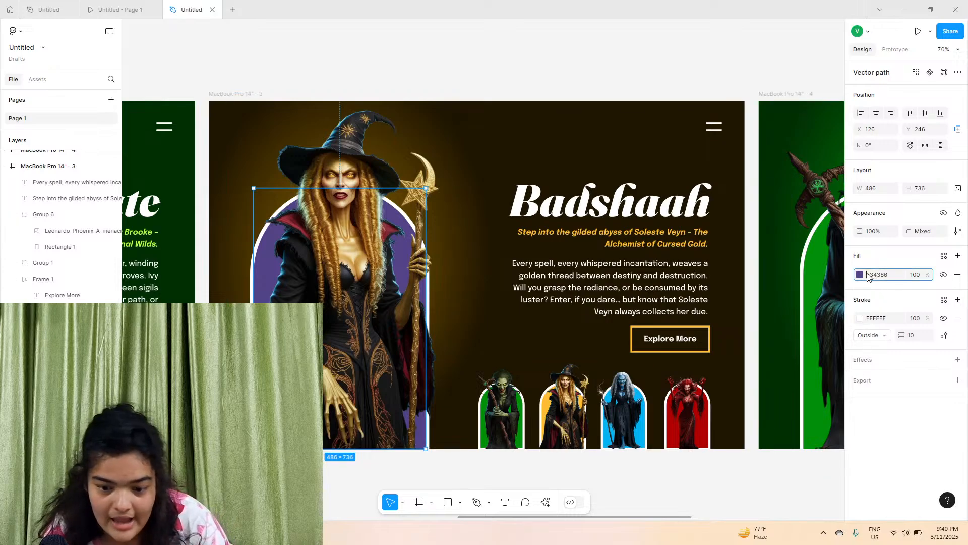
left_click(860, 275)
left_click(749, 469)
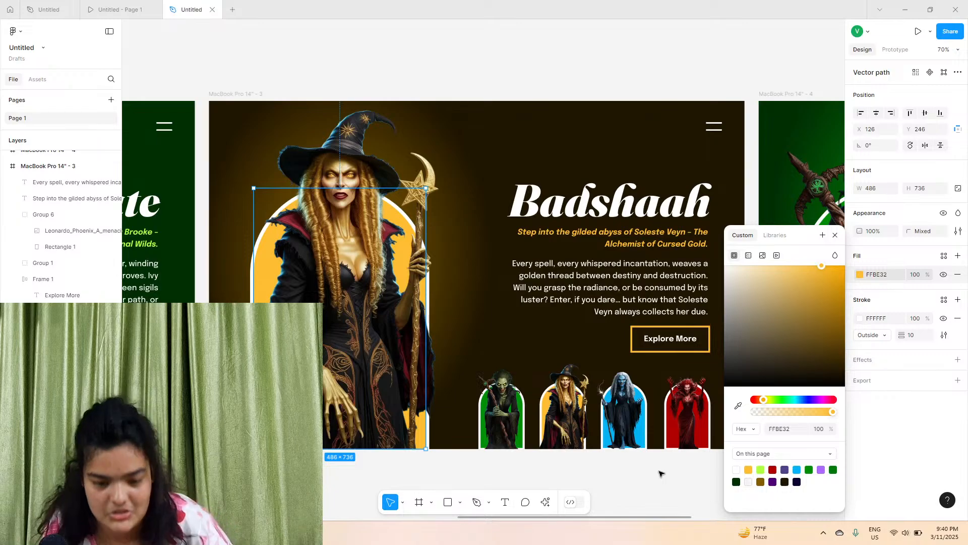
left_click(545, 491)
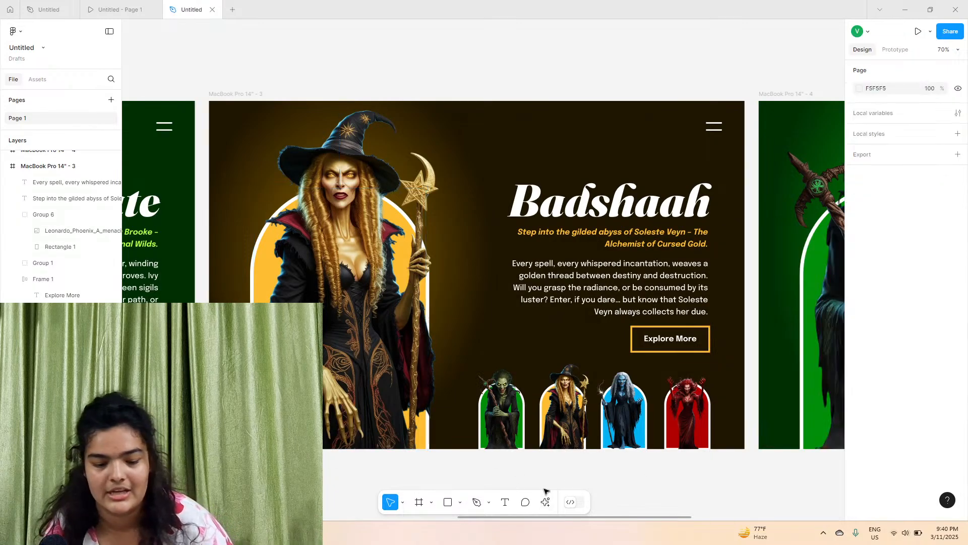
Select the blue and red thumbnails in the gold frame and move them left into the first two thumbnail slots
scroll(544, 490, "left", 5)
scroll(544, 491, "down", 5, "ctrl")
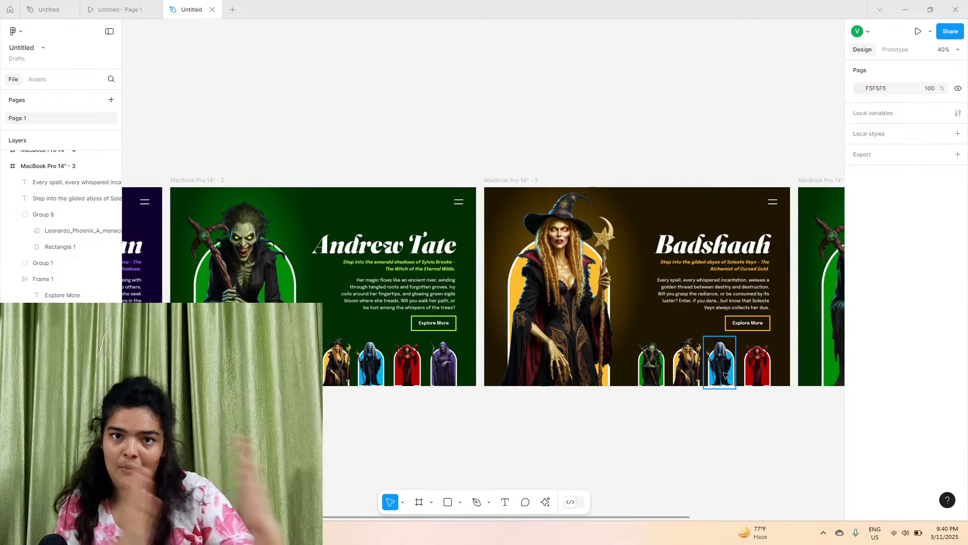
left_click(691, 368)
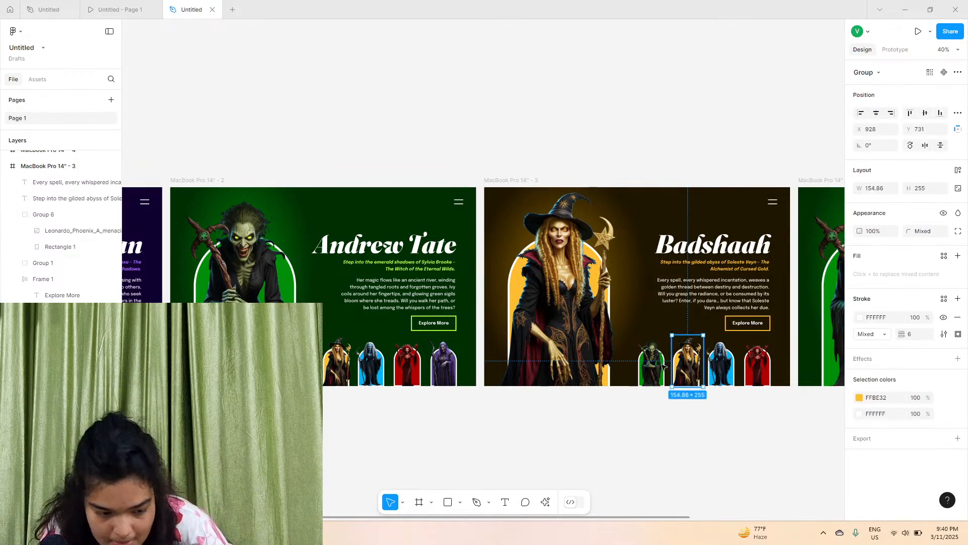
mouse_move(689, 362)
left_mouse_down()
mouse_move(540, 288)
mouse_move(689, 363)
left_mouse_up()
left_click(732, 374)
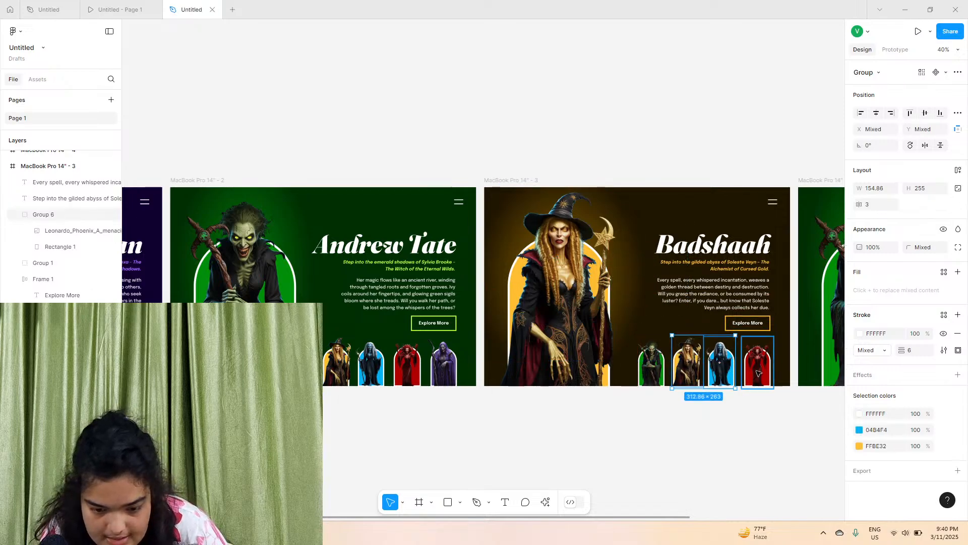
left_click(752, 365, "shift")
scroll(732, 355, "up", 5, "ctrl")
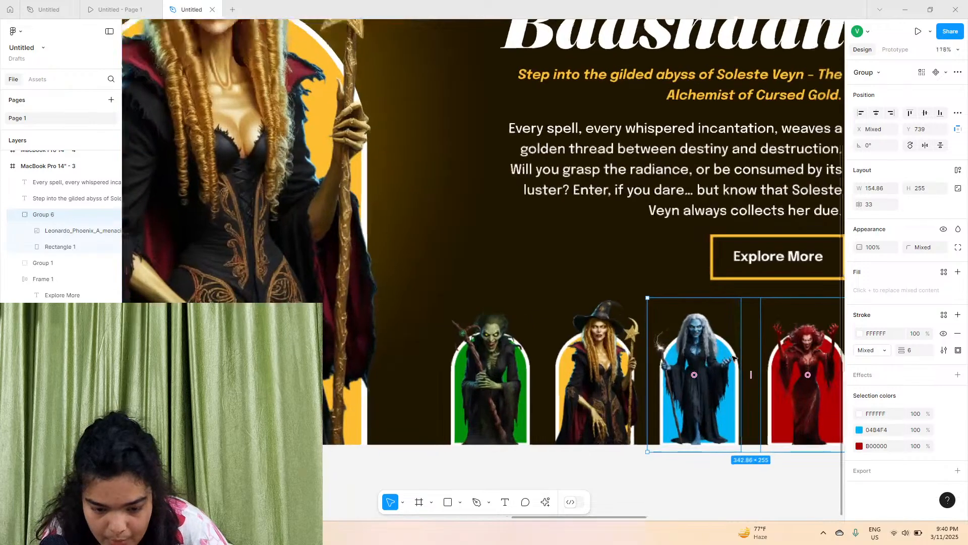
left_click_drag(719, 360, 487, 362)
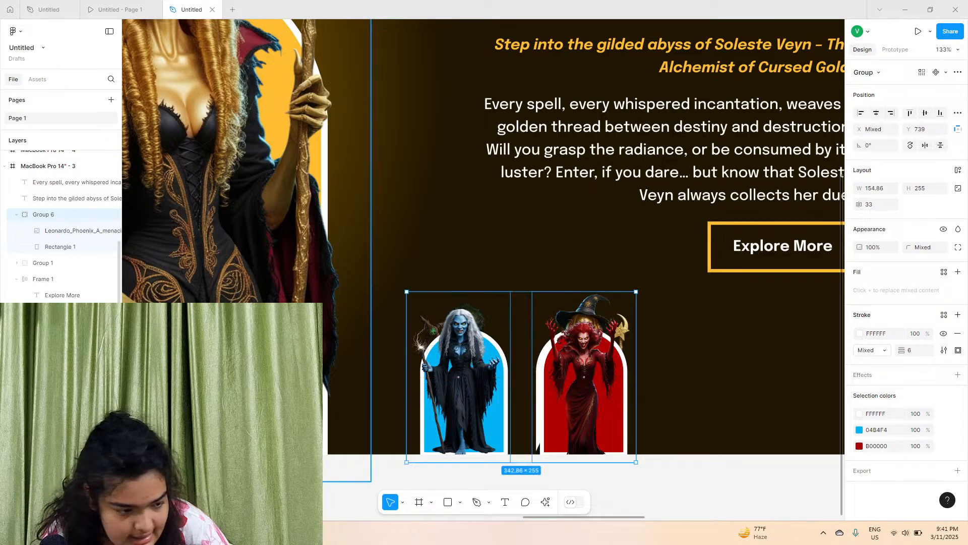
Lock the hero image group Group 6 in the layers list
left_click(101, 214)
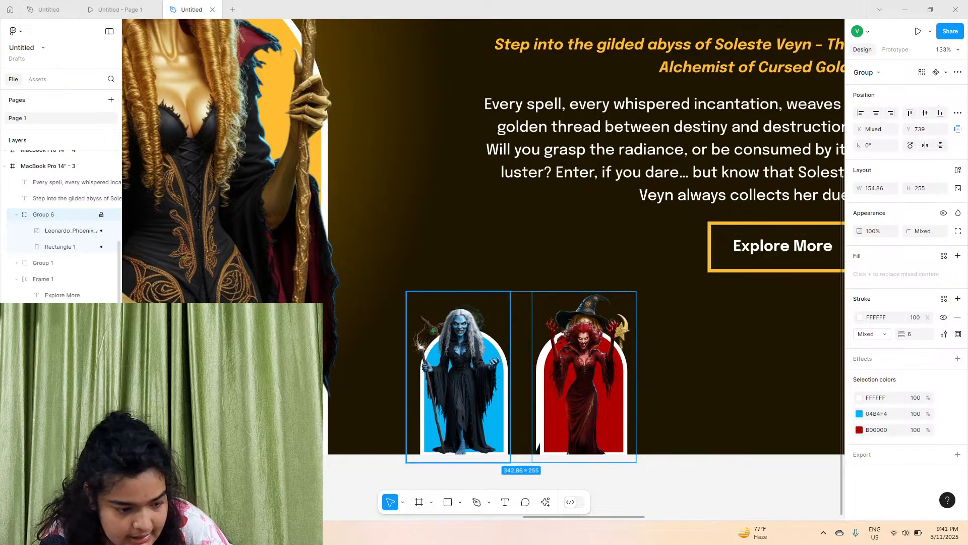
left_click_drag(682, 474, 411, 299)
left_click(411, 298)
Move the purple witch thumbnail from the Andrew Tate frame into the third thumbnail slot of the Badshaah frame
scroll(411, 298, "down", 5)
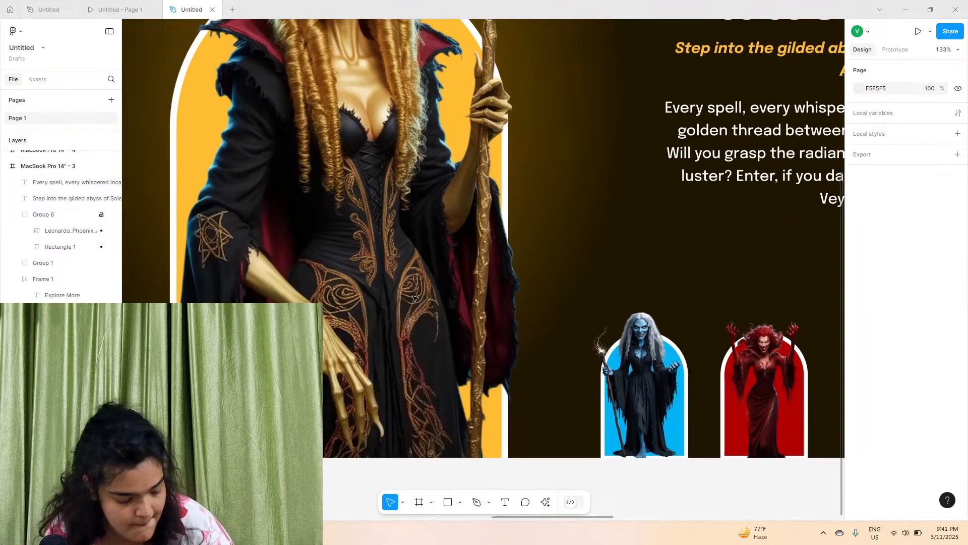
scroll(419, 328, "left", 5)
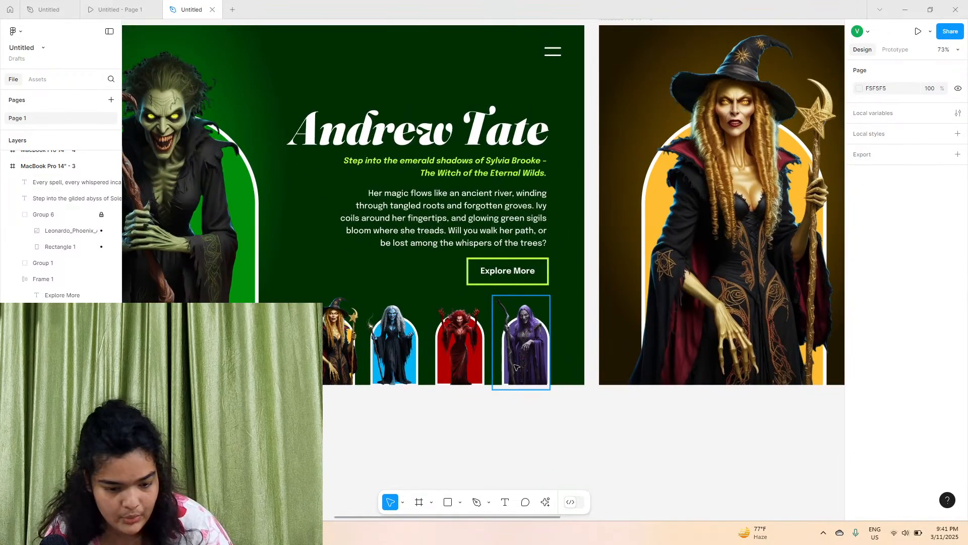
scroll(519, 343, "left", 5)
scroll(573, 356, "down", 5)
scroll(574, 356, "up", 5)
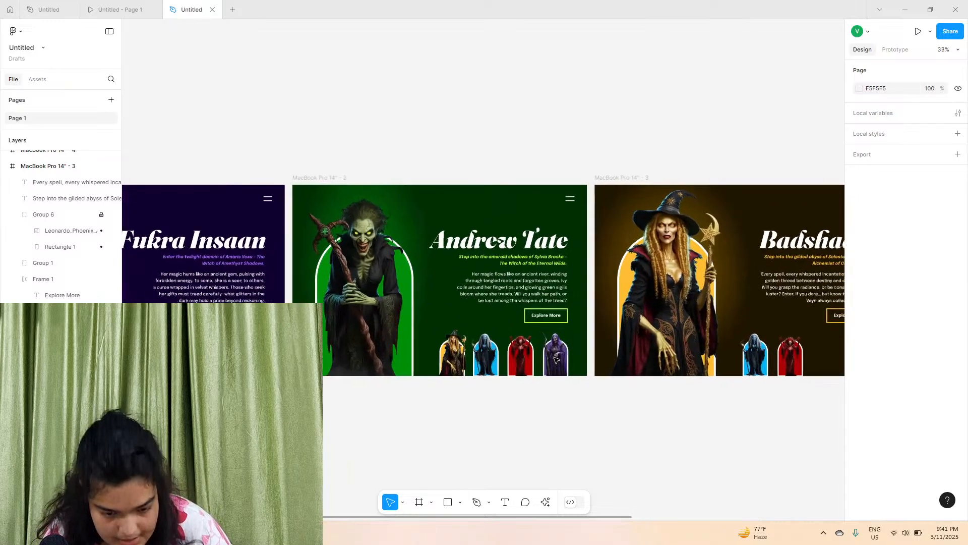
scroll(554, 385, "right", 3)
scroll(422, 363, "left", 3)
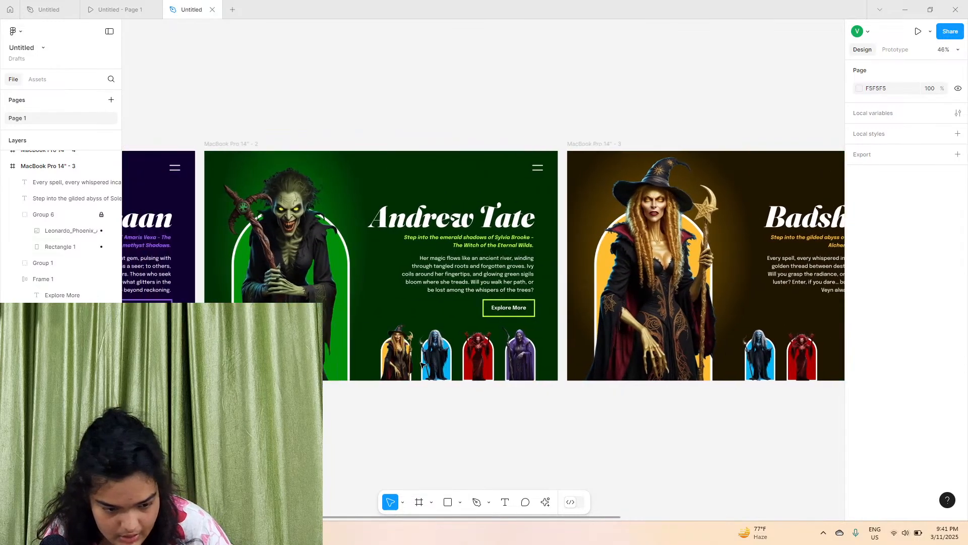
left_click(518, 358)
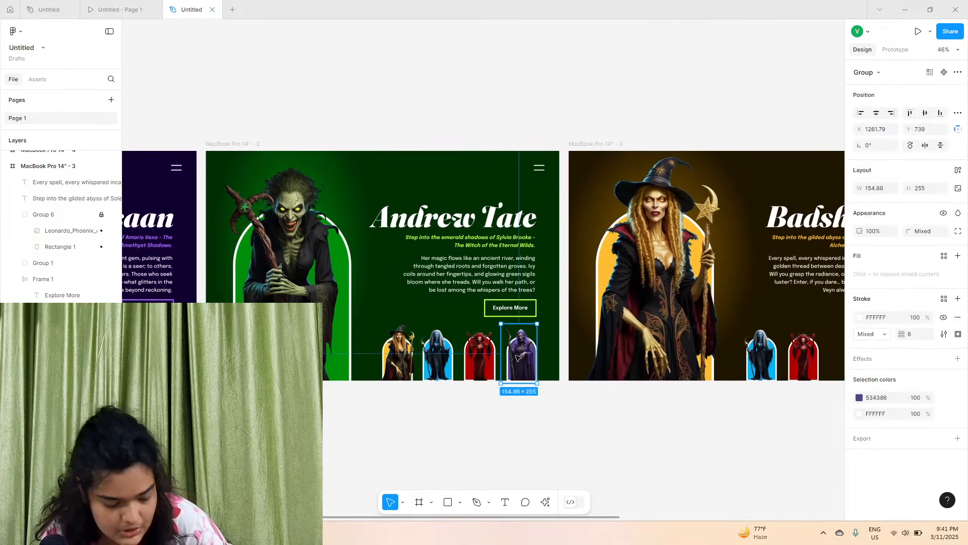
scroll(519, 363, "right", 4)
left_click_drag(520, 362, 652, 364)
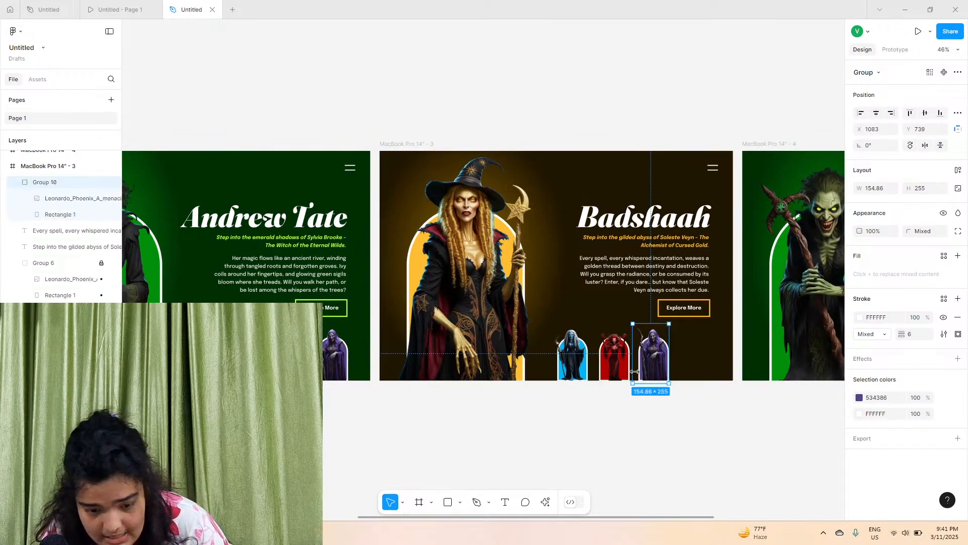
Place the green witch thumbnail into the fourth thumbnail slot of the Badshaah frame
scroll(744, 417, "left", 4)
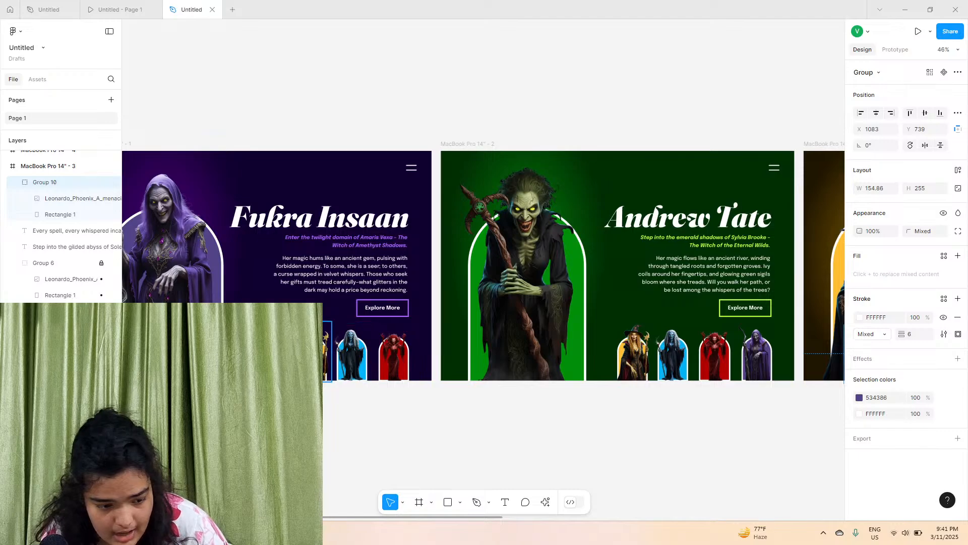
left_click(272, 359)
scroll(589, 252, "right", 7)
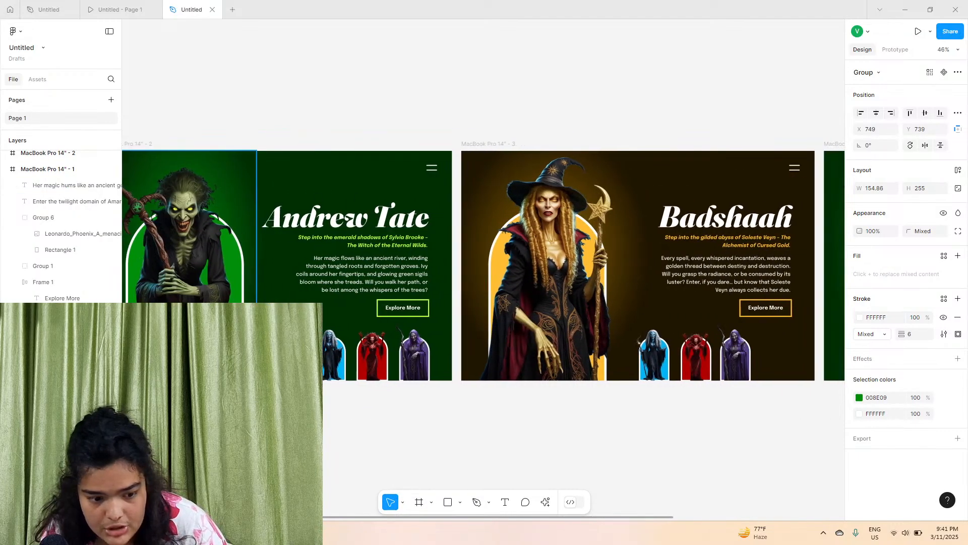
scroll(474, 326, "left", 5)
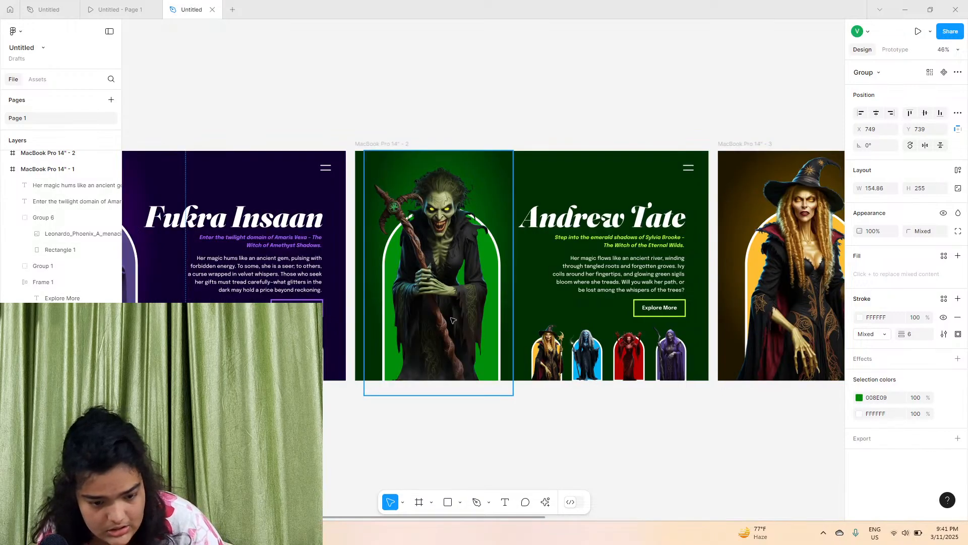
scroll(455, 297, "up", 1)
left_click_drag(185, 363, 688, 375)
scroll(419, 407, "right", 7)
scroll(678, 395, "up", 5)
left_click_drag(719, 330, 714, 329)
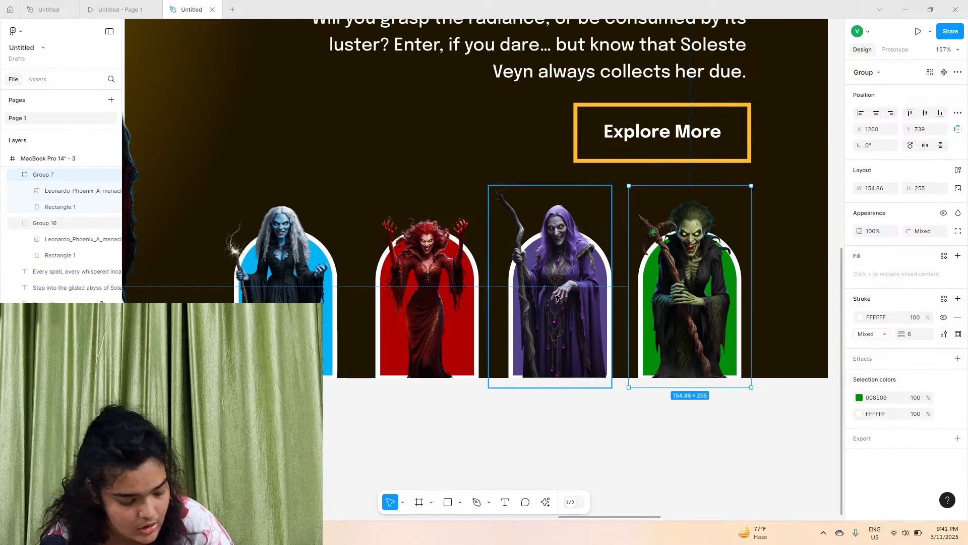
scroll(558, 298, "down", 5)
scroll(558, 298, "up", 1)
left_click(519, 398)
Pan across the canvas to review the finished landing page frames side by side
scroll(518, 401, "left", 1)
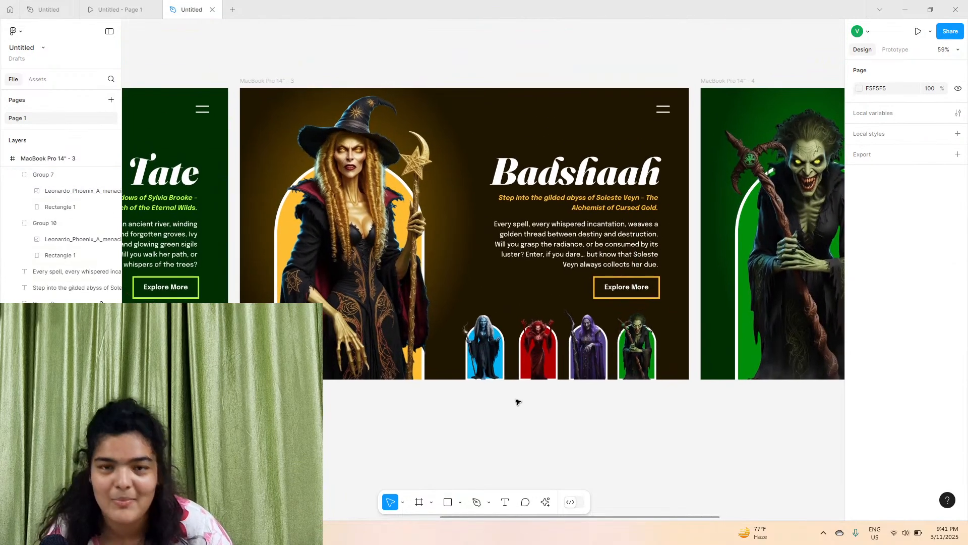
scroll(517, 401, "right", 4)
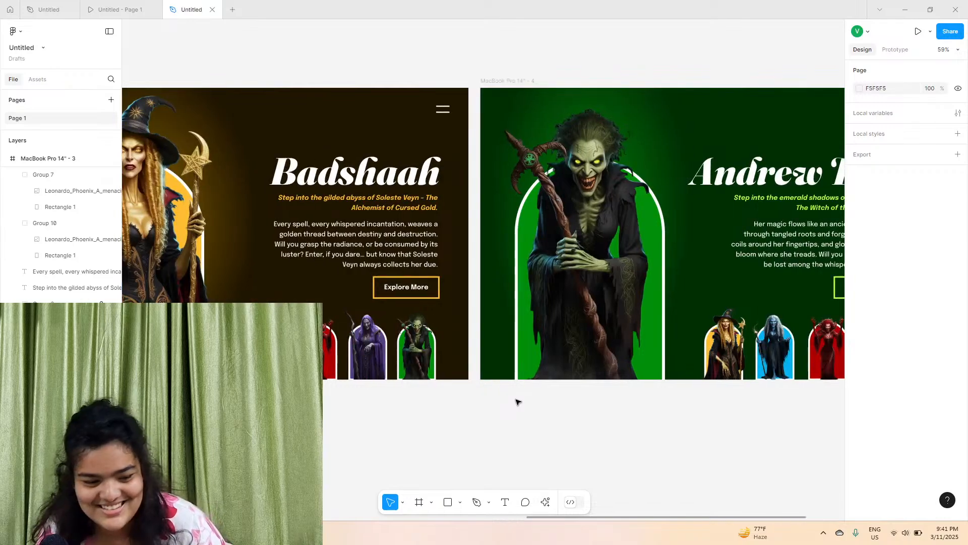
scroll(518, 401, "left", 4)
scroll(518, 402, "left", 1)
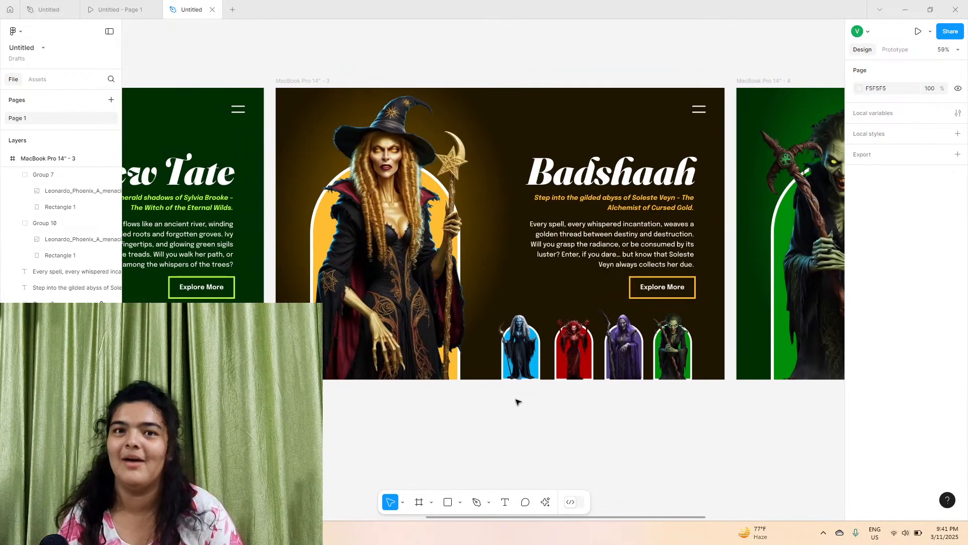
scroll(518, 402, "up", 1)
scroll(518, 401, "right", 1)
scroll(518, 402, "up", 1)
scroll(517, 401, "left", 2)
scroll(518, 401, "left", 7)
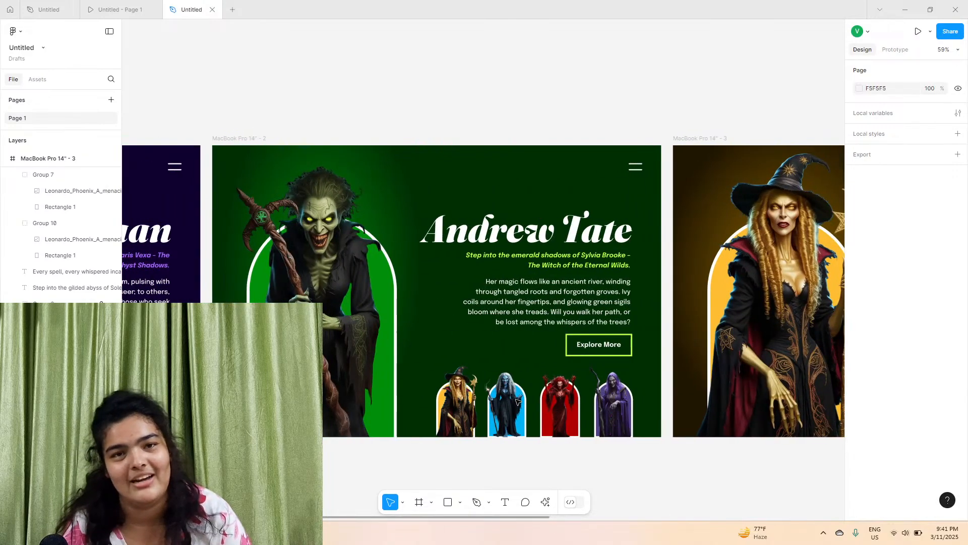
scroll(518, 402, "right", 6)
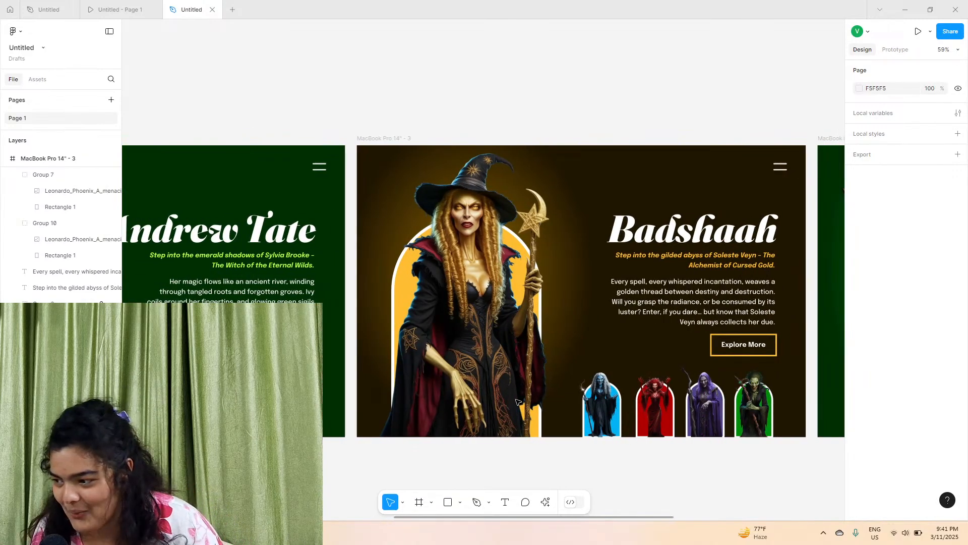
scroll(518, 401, "right", 12)
scroll(517, 401, "down", 2)
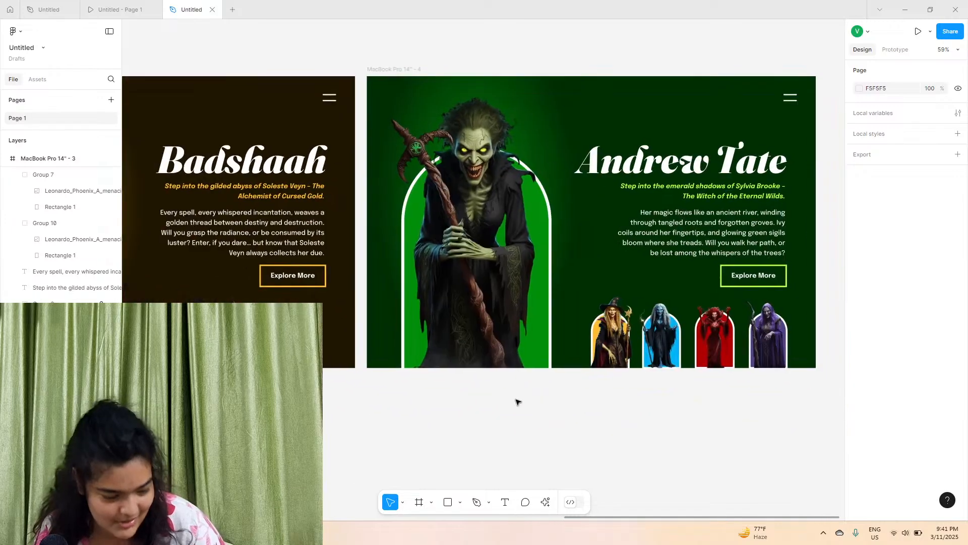
scroll(444, 94, "up", 1)
scroll(443, 93, "left", 2)
In the fourth frame, replace the hero witch image with the menacing blue-skinned witch picture from Downloads
left_click(341, 60)
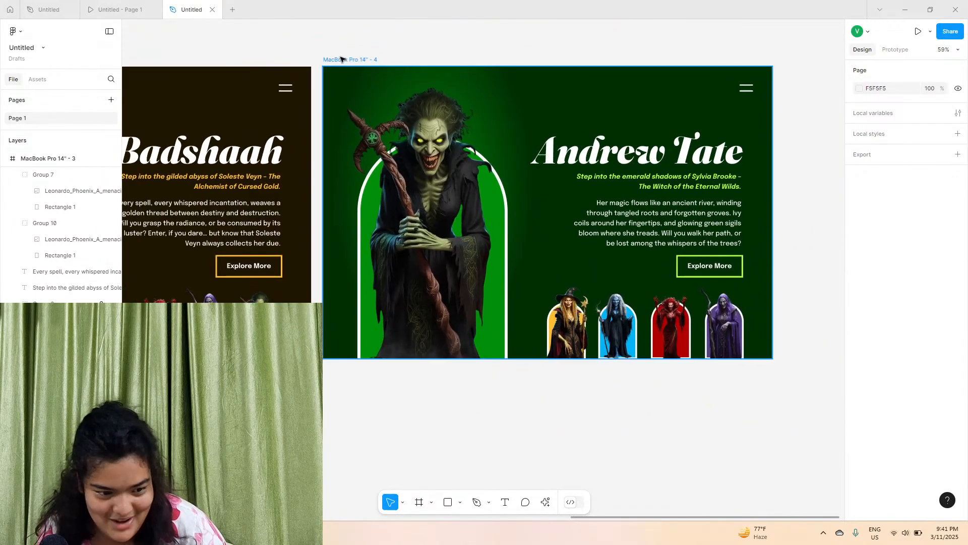
left_click(351, 62)
scroll(350, 63, "left", 7)
scroll(350, 63, "down", 1)
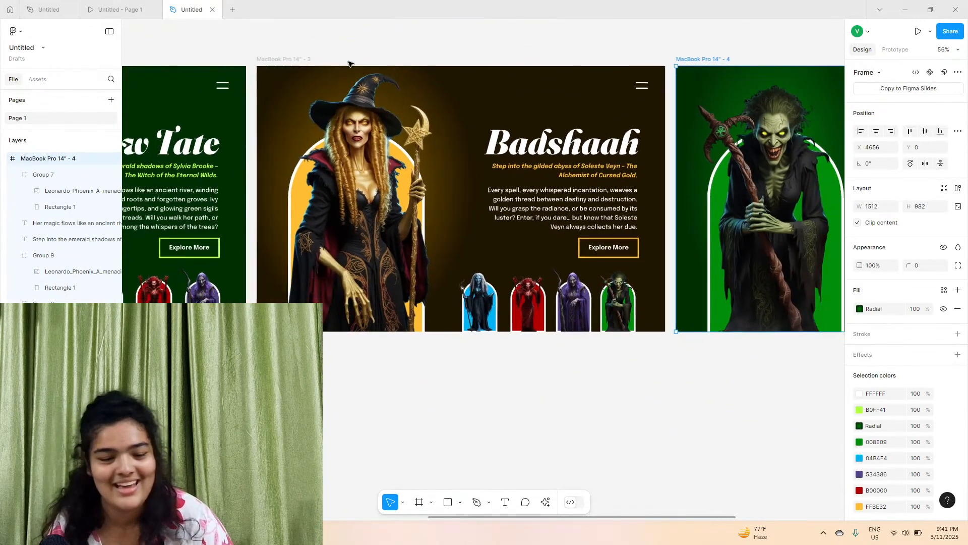
scroll(375, 99, "right", 5)
scroll(460, 252, "left", 10)
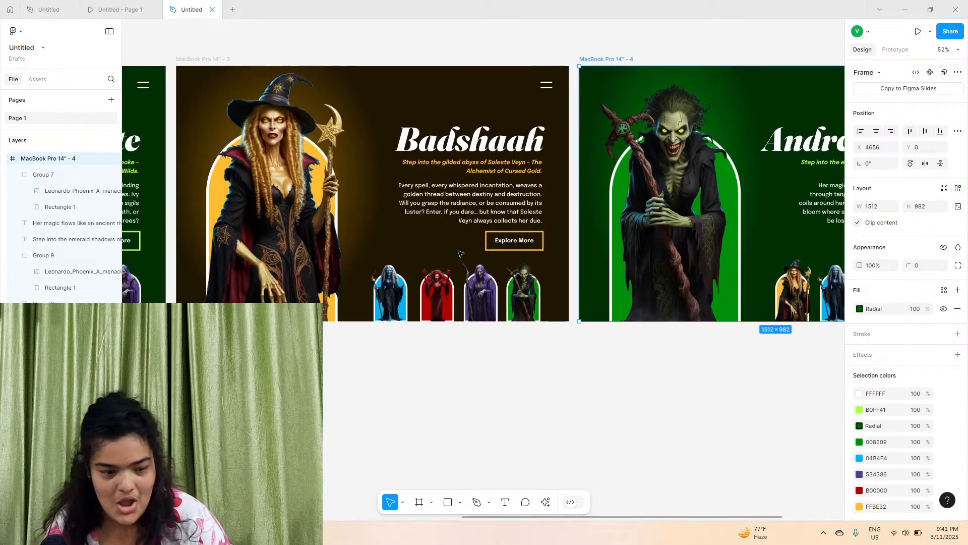
scroll(460, 253, "left", 9)
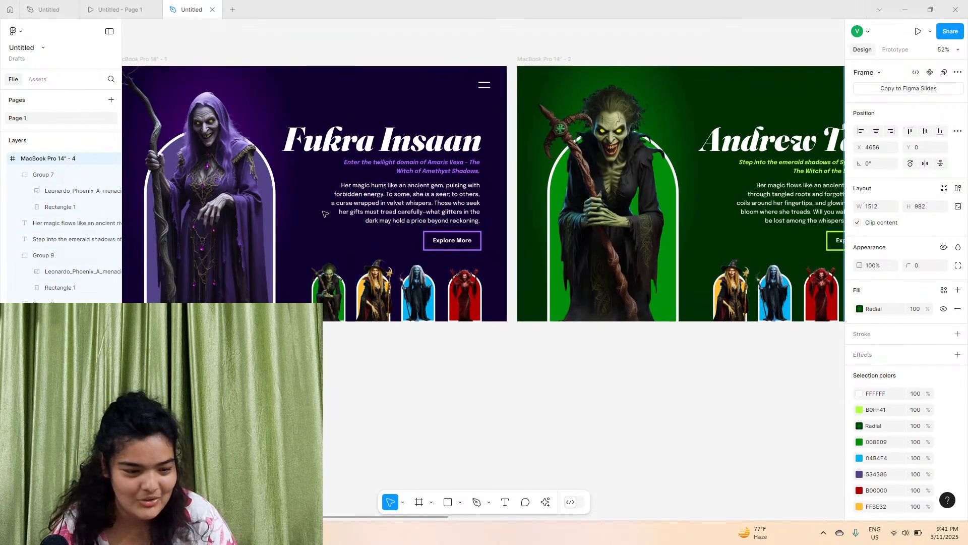
scroll(443, 301, "right", 18)
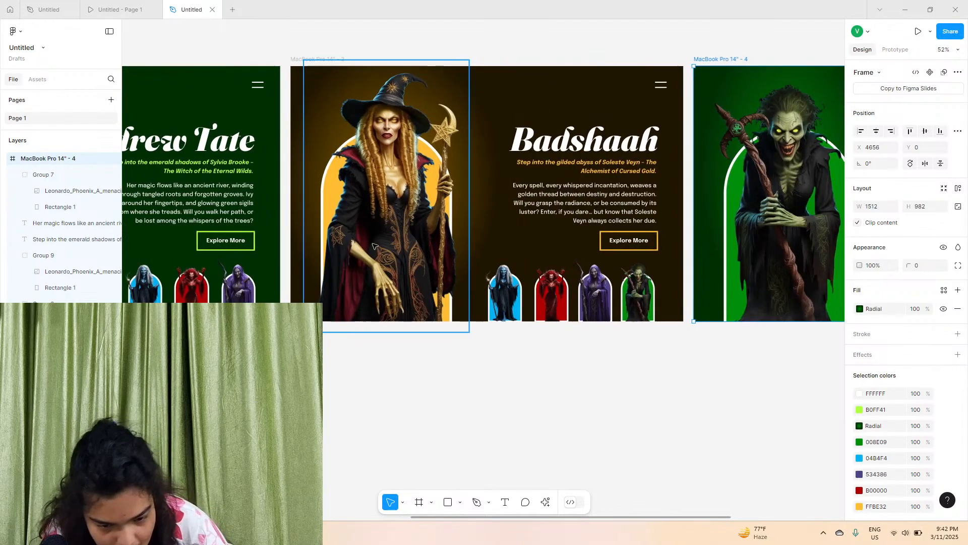
scroll(443, 301, "right", 5)
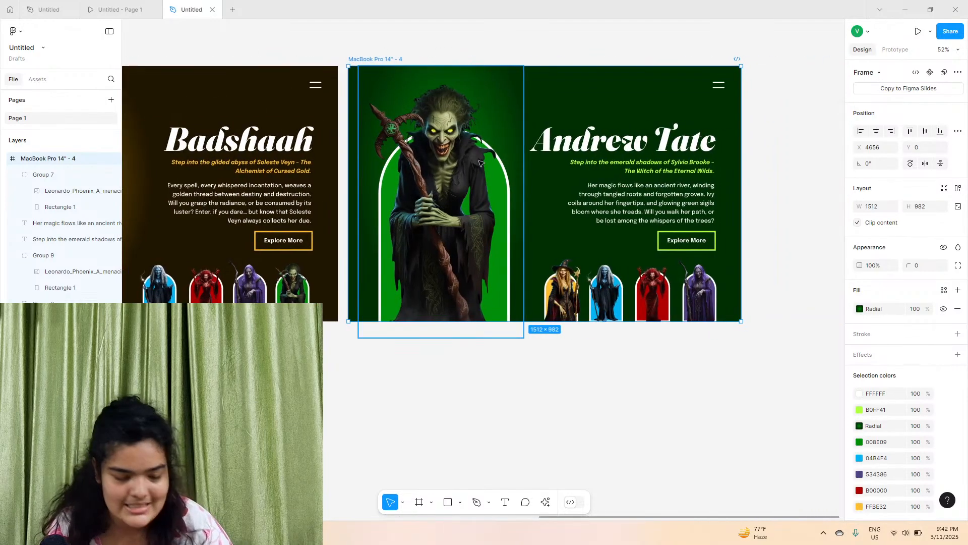
scroll(605, 124, "up", 3)
scroll(606, 125, "up", 1)
scroll(605, 247, "up", 1)
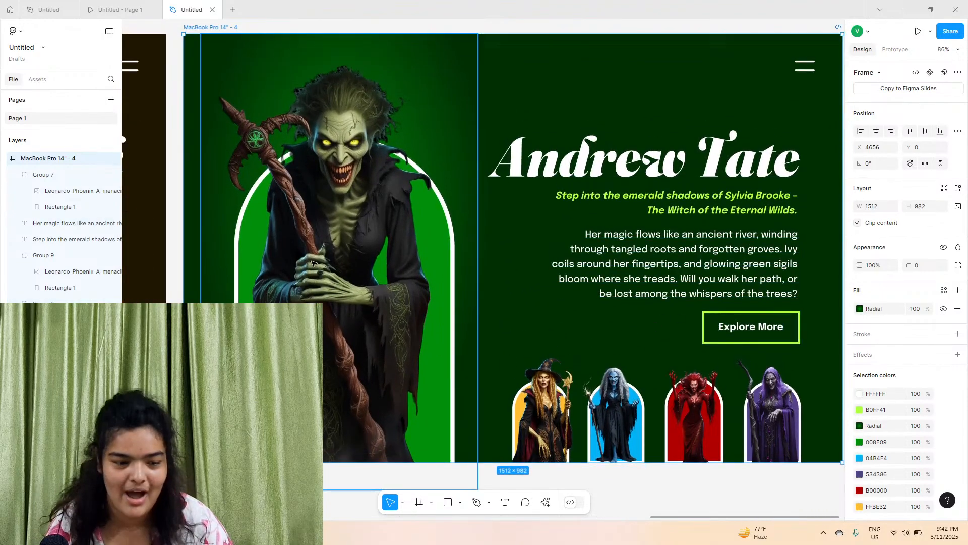
left_click(428, 313)
left_click(859, 275)
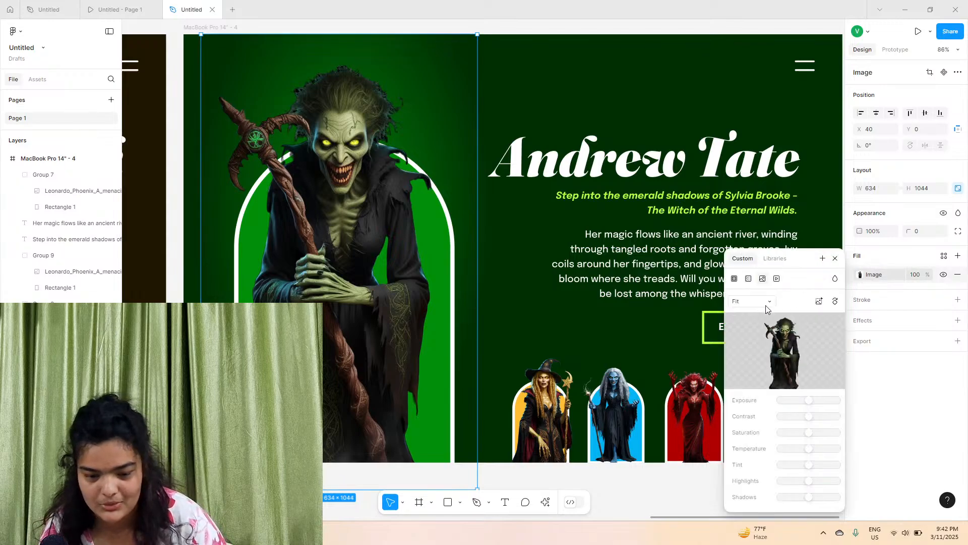
mouse_move(780, 347)
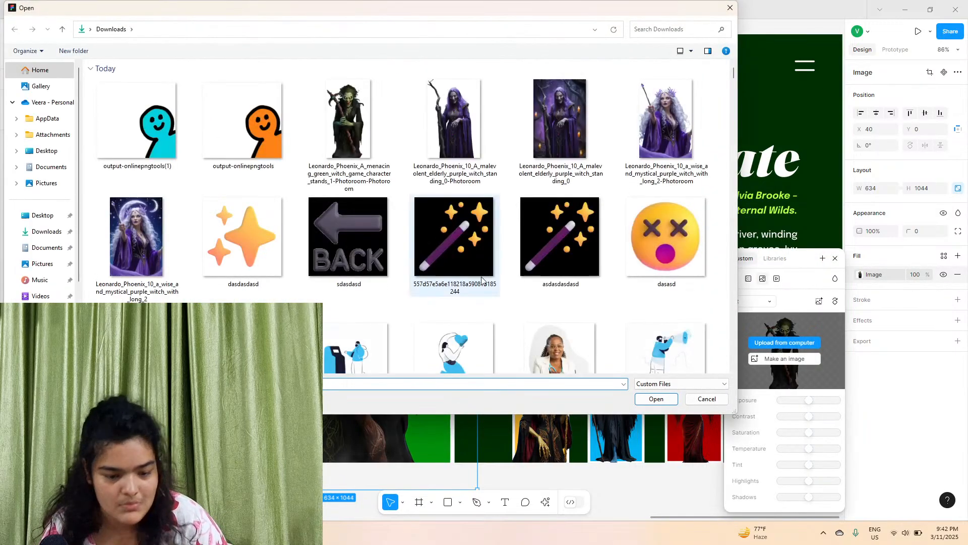
scroll(446, 308, "down", 3)
scroll(444, 309, "up", 3)
scroll(504, 202, "down", 5)
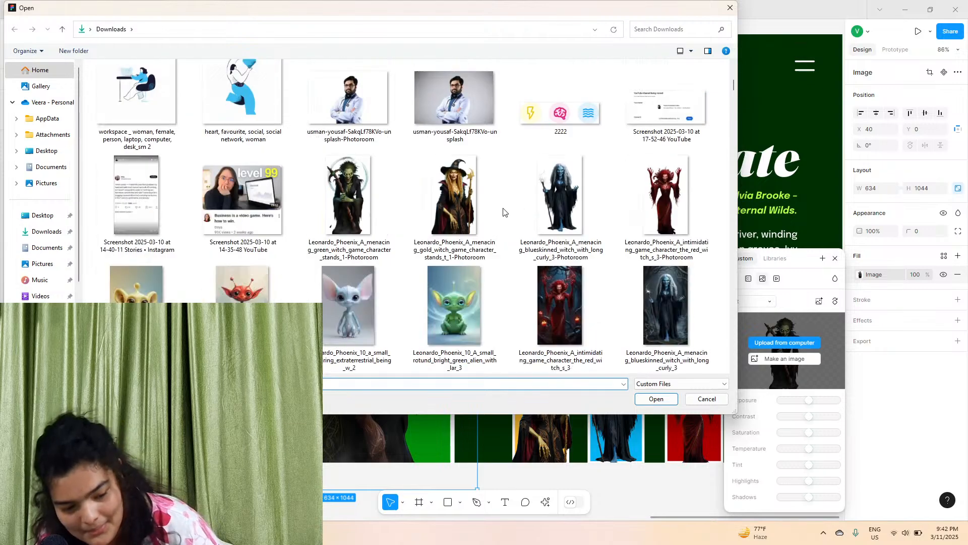
left_click(557, 207)
left_click(640, 398)
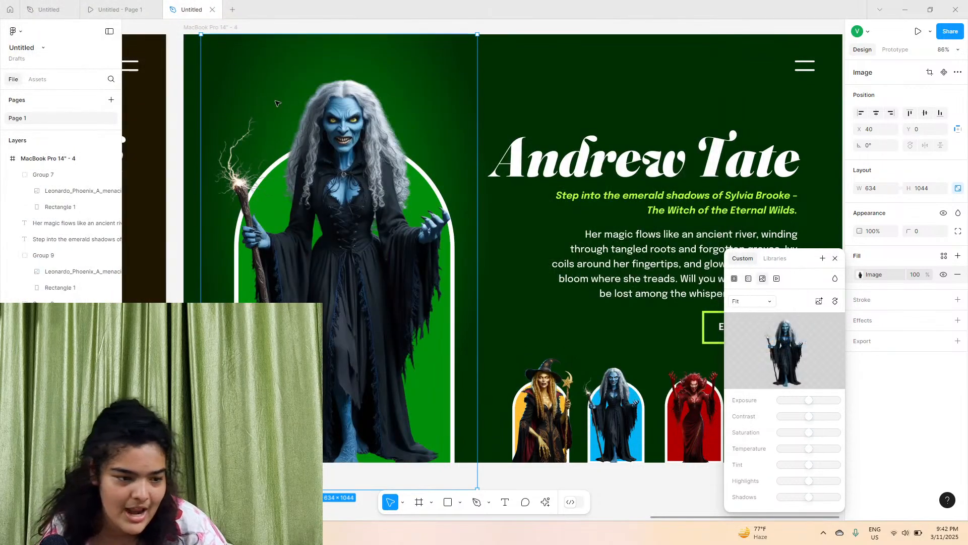
Pan across the canvas to compare the new blue witch frame with the other variants
scroll(263, 96, "left", 6)
scroll(329, 116, "right", 5)
scroll(577, 174, "down", 5)
scroll(505, 211, "right", 3)
scroll(480, 222, "left", 4)
scroll(470, 227, "right", 1)
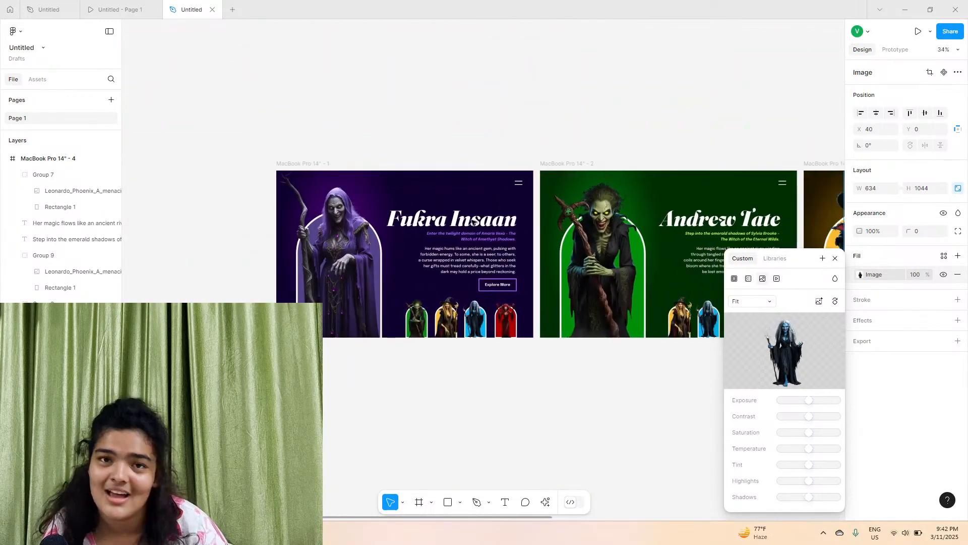
scroll(473, 223, "right", 4)
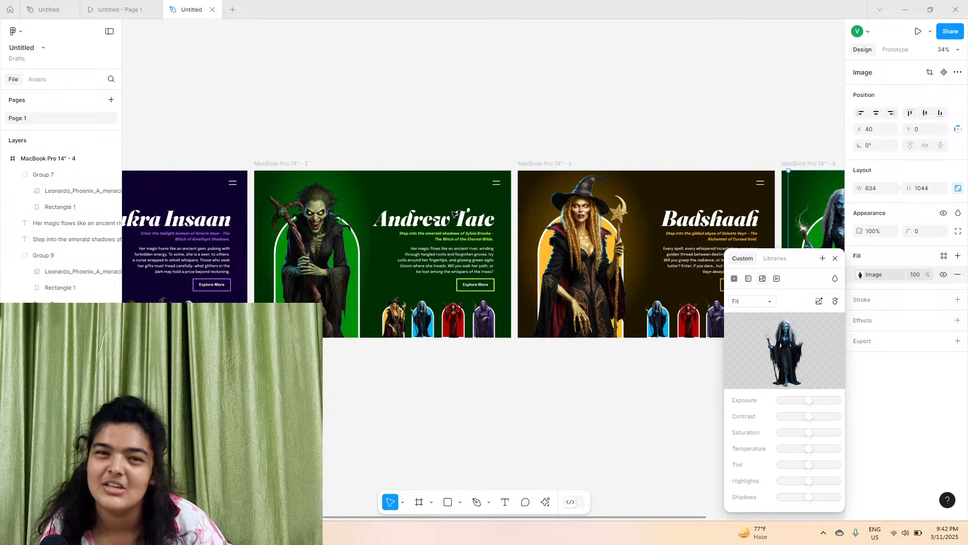
scroll(453, 214, "right", 1)
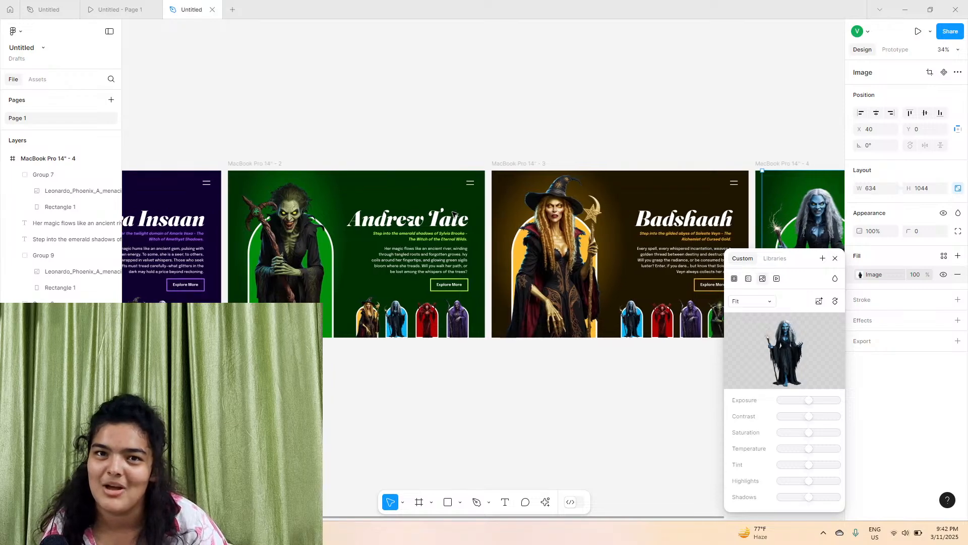
scroll(454, 214, "right", 3)
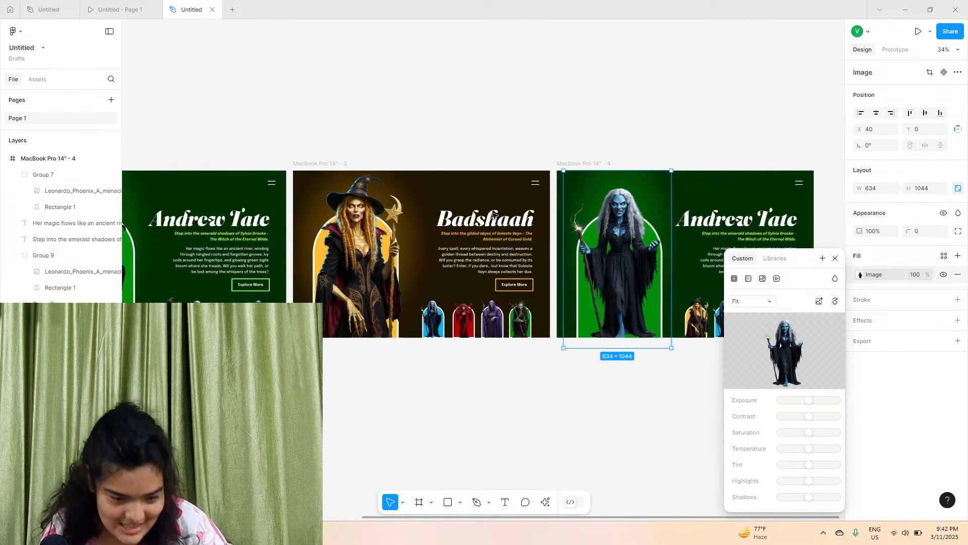
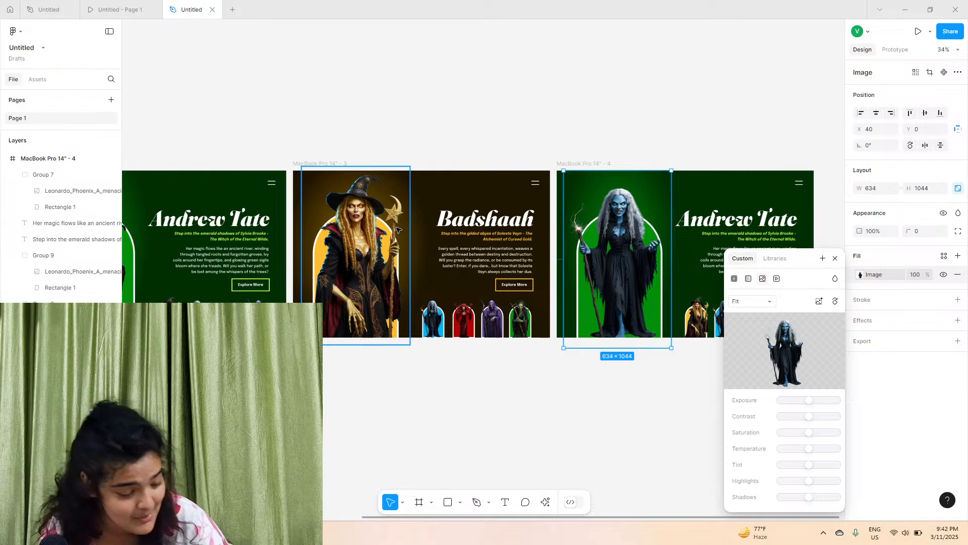
Zoom and pan around the fourth frame to inspect the blue witch hero image
scroll(397, 229, "right", 3)
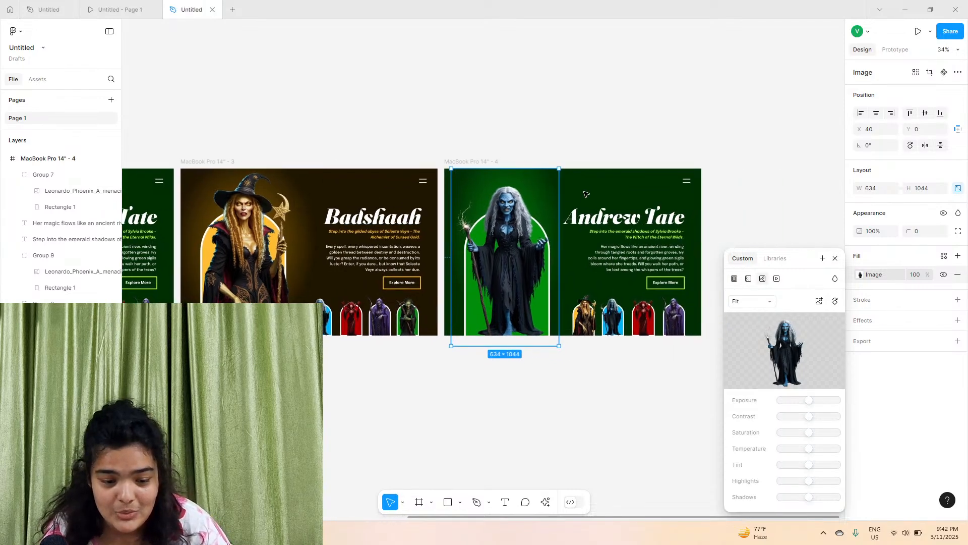
scroll(617, 219, "up", 1)
scroll(616, 219, "up", 5)
scroll(297, 168, "down", 2)
scroll(296, 167, "up", 5)
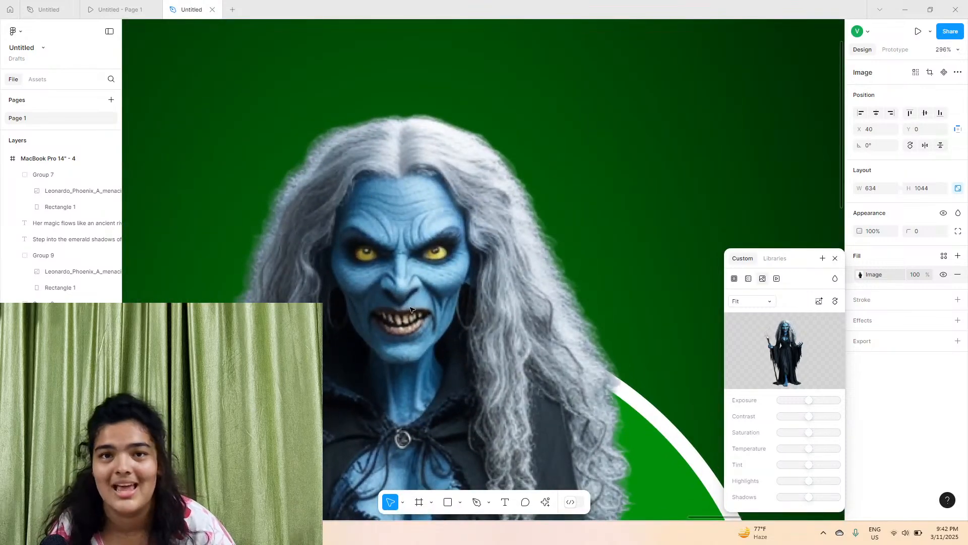
scroll(411, 309, "left", 2)
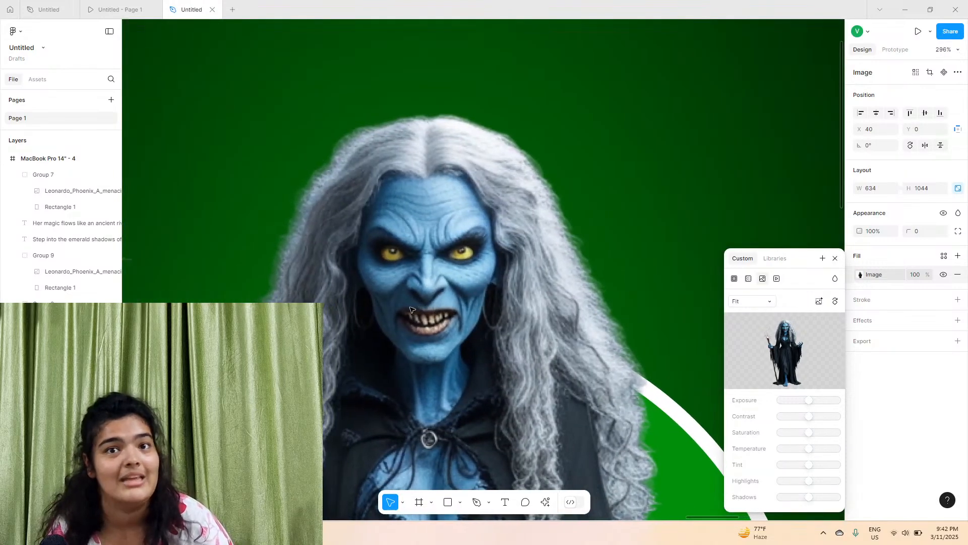
scroll(377, 289, "down", 10)
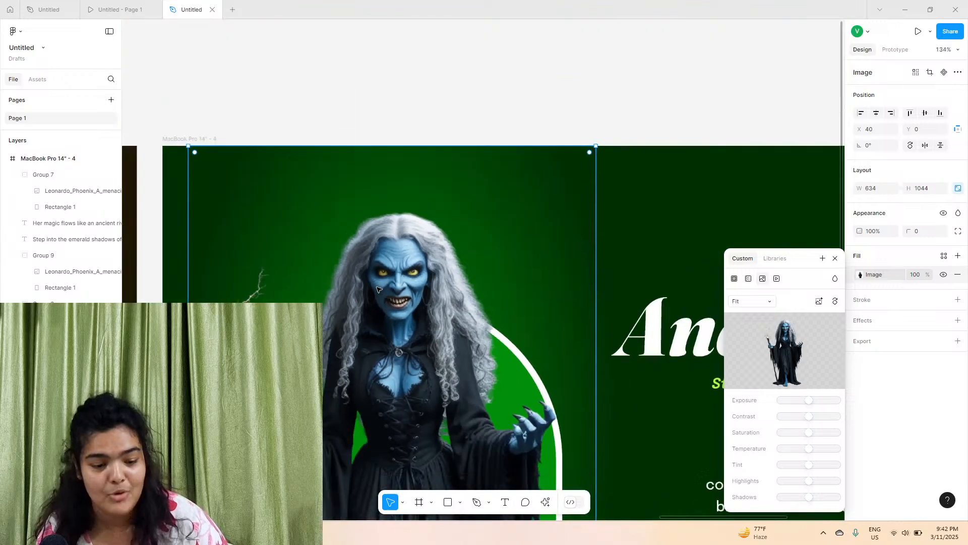
scroll(378, 288, "up", 5)
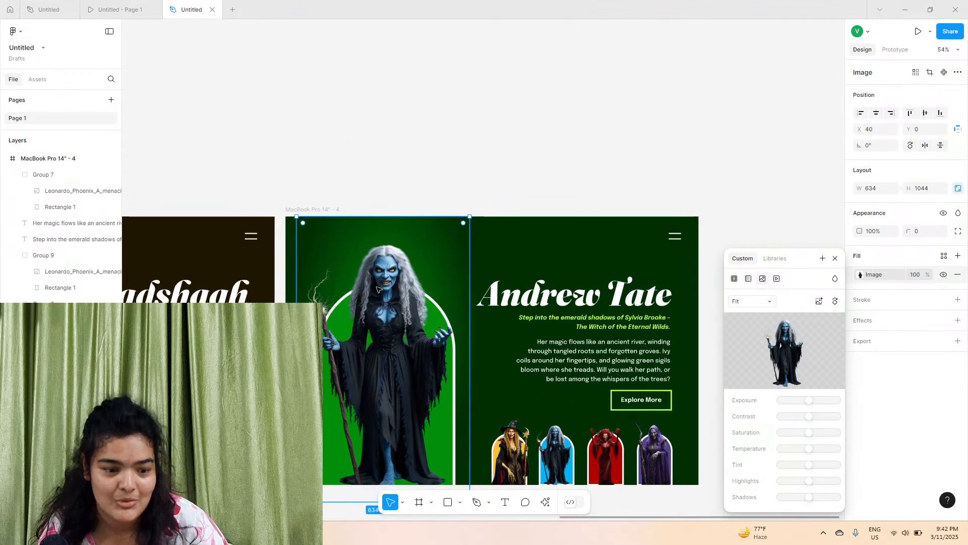
scroll(377, 289, "down", 2)
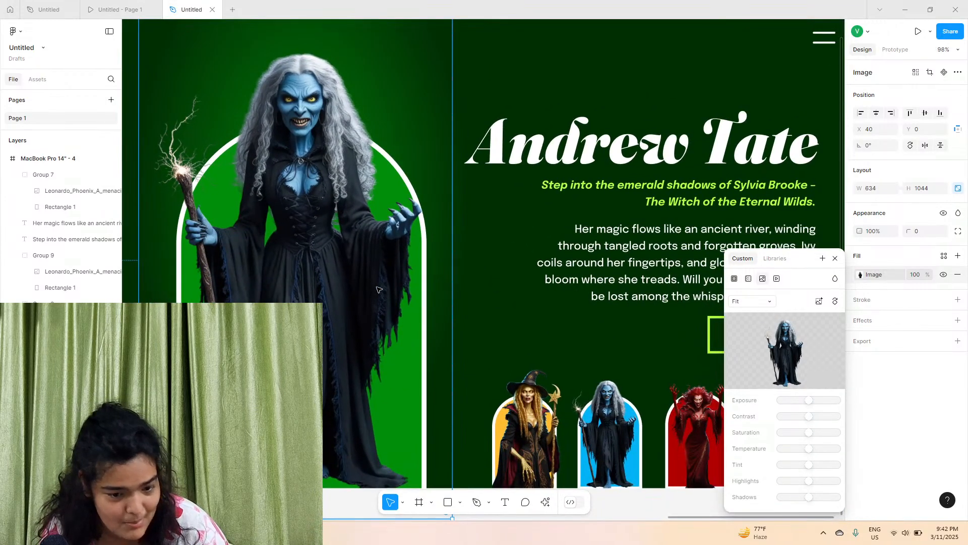
Set the outer stop of the fourth frame's radial background gradient to dark navy 001B37
left_click(720, 229)
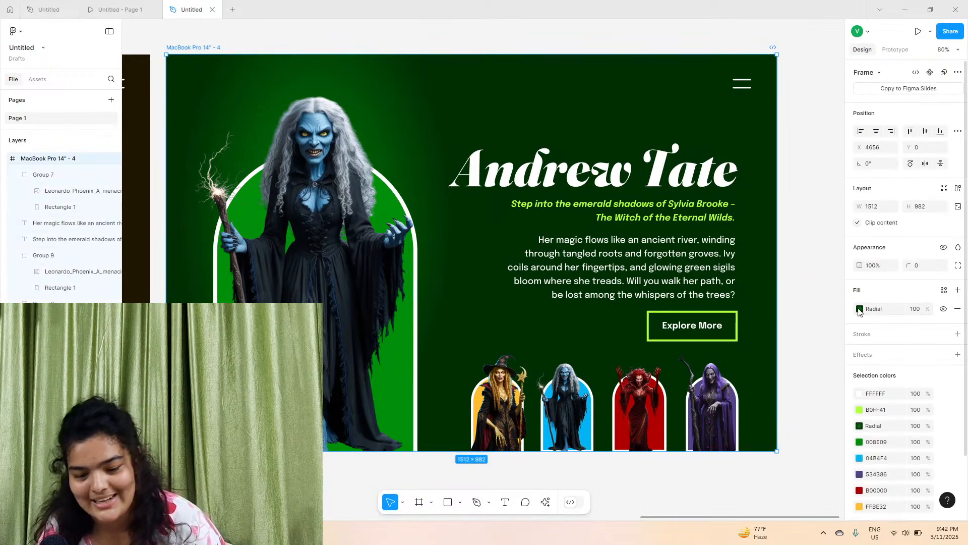
left_click(860, 309)
left_click(763, 439)
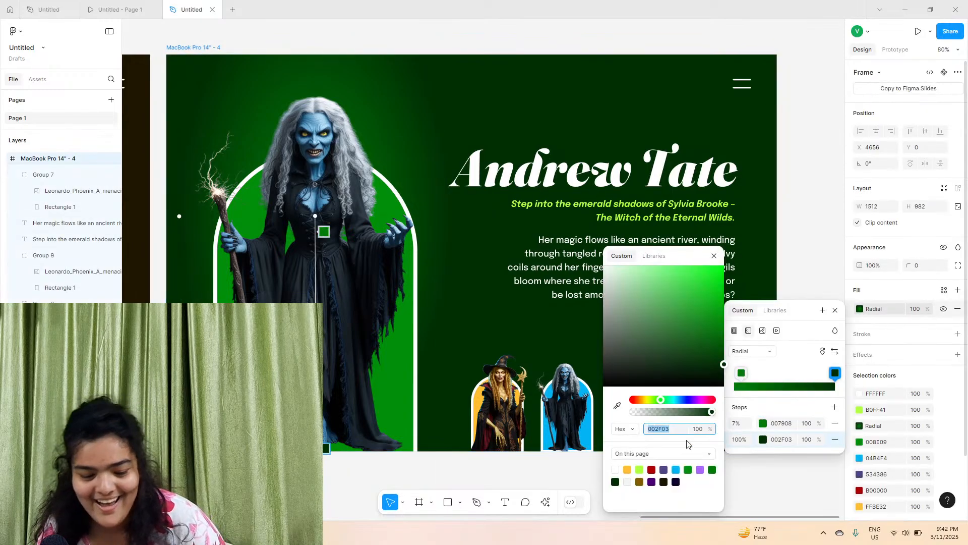
left_click(617, 405)
left_click(330, 284)
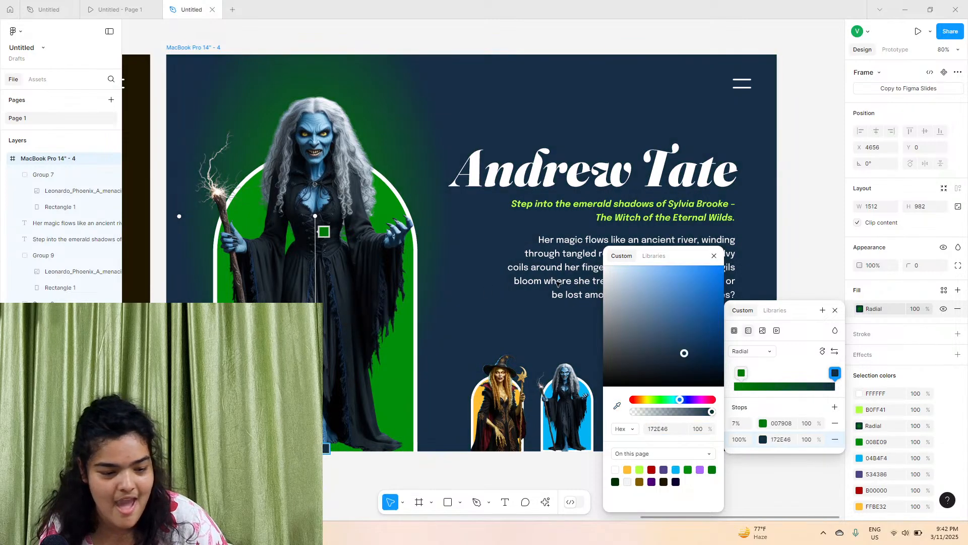
left_click_drag(684, 353, 725, 360)
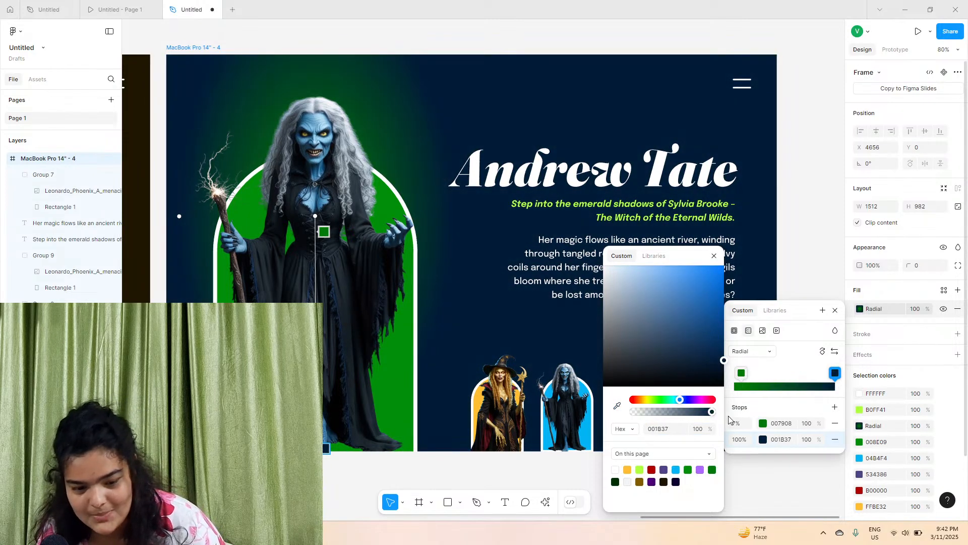
Set the gradient's inner stop to blue 005B98 and reposition the radial gradient handles behind the witch
left_click(763, 423)
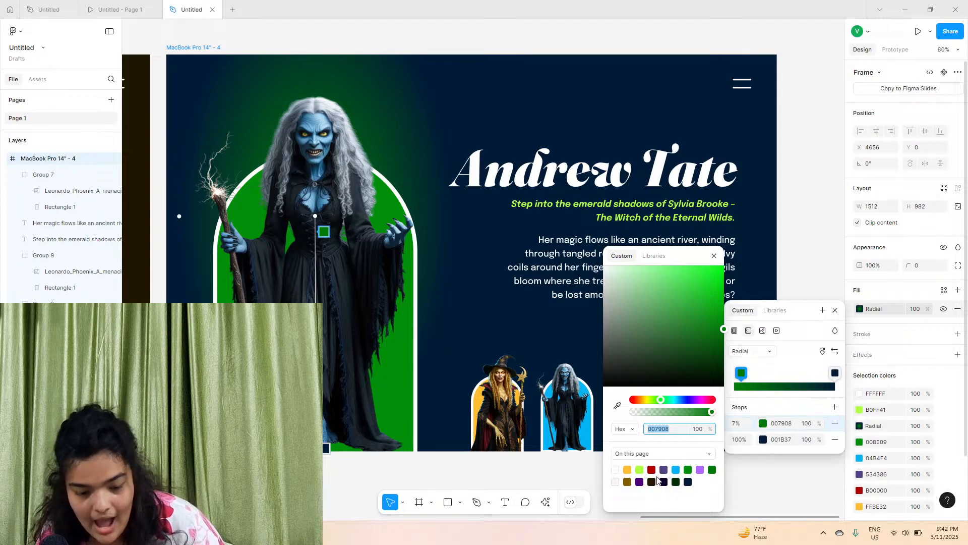
left_click(675, 469)
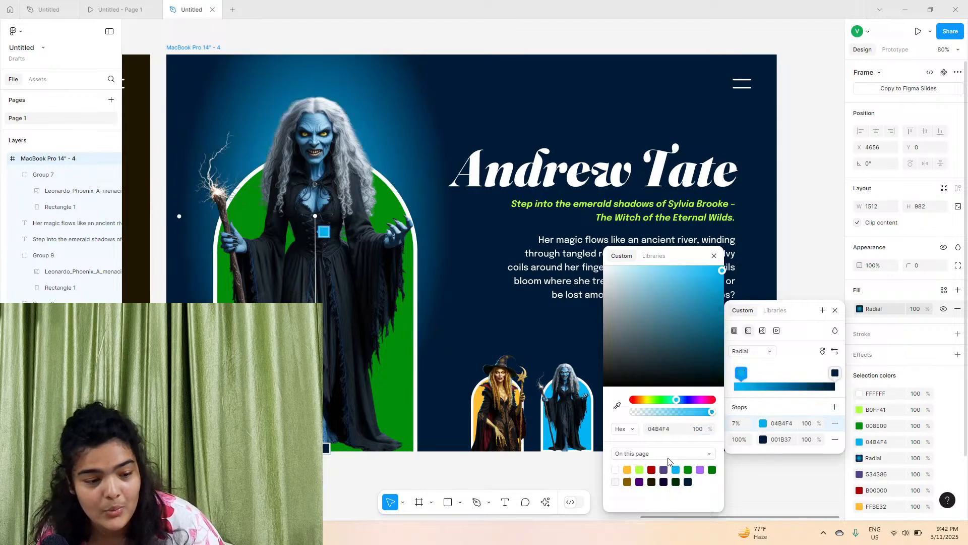
left_click(617, 406)
left_click(317, 144)
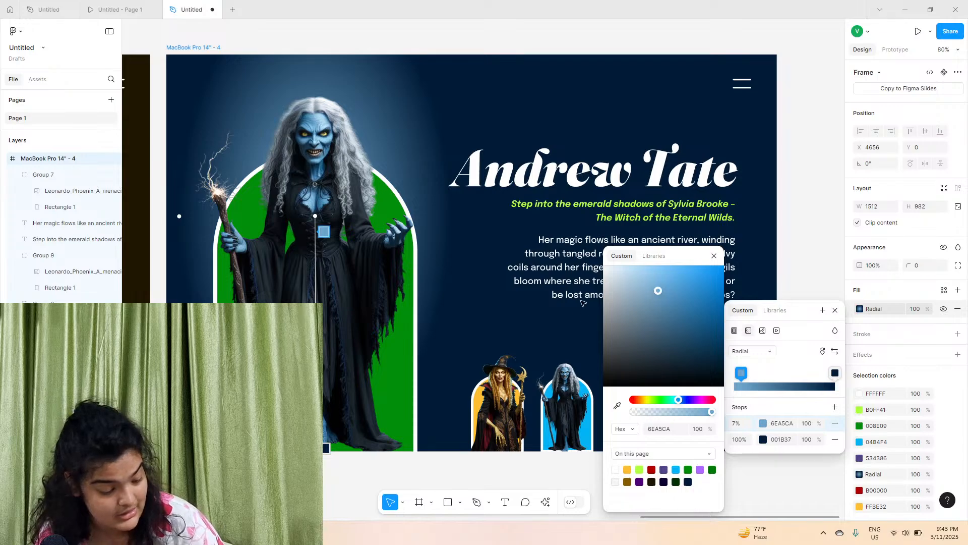
left_click_drag(658, 291, 750, 323)
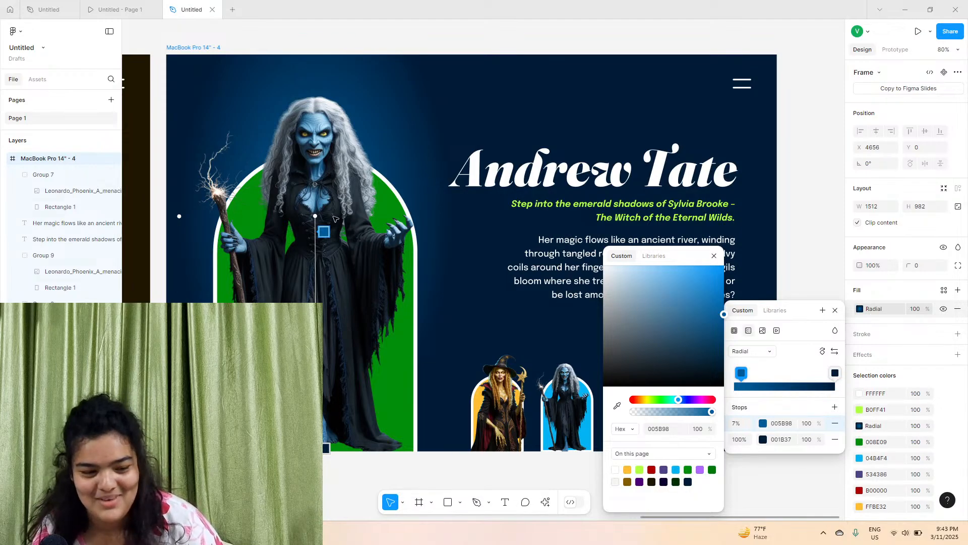
left_click_drag(315, 217, 318, 216)
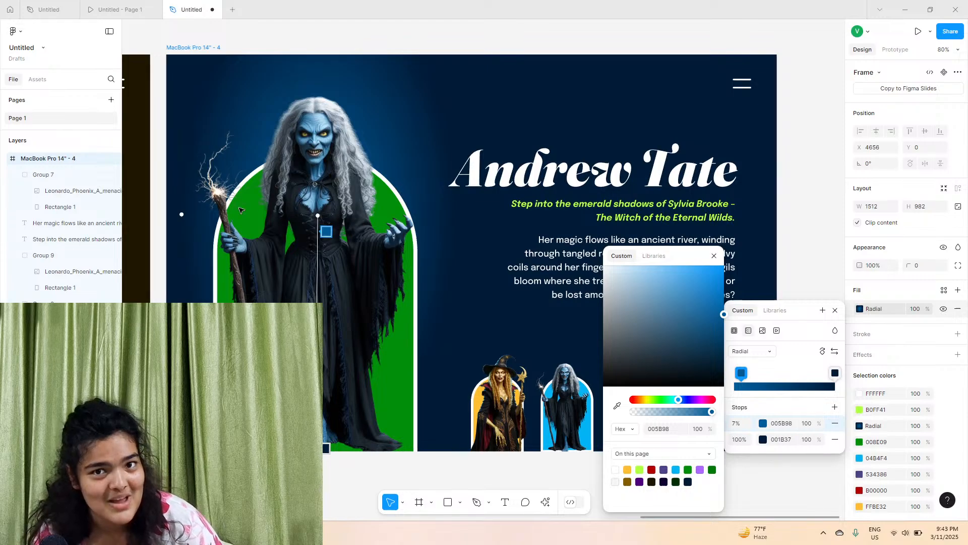
mouse_move(180, 212)
left_mouse_down()
mouse_move(151, 211)
mouse_move(181, 213)
left_mouse_up()
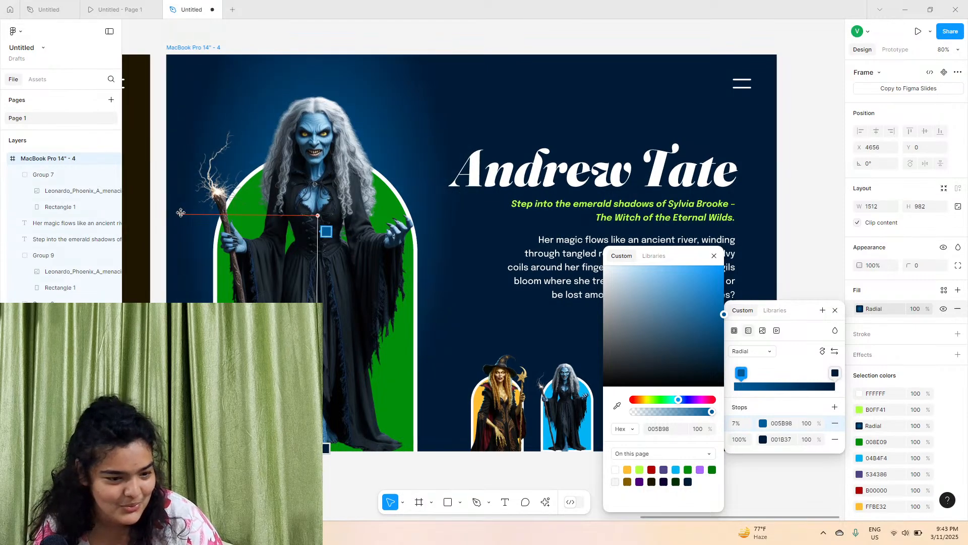
left_click_drag(320, 213, 321, 234)
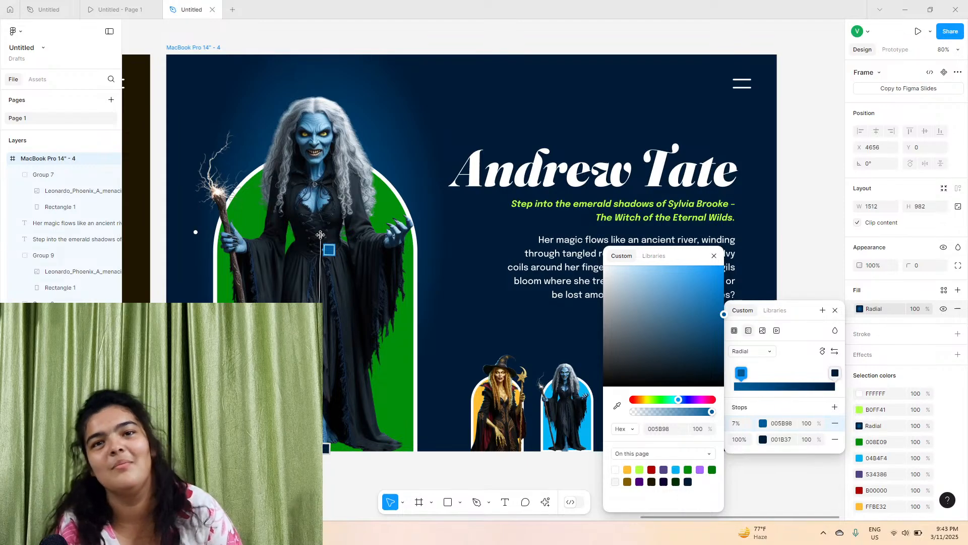
Change the frame's lime-green accent selection colour to blue 04B4F4
left_click(431, 89)
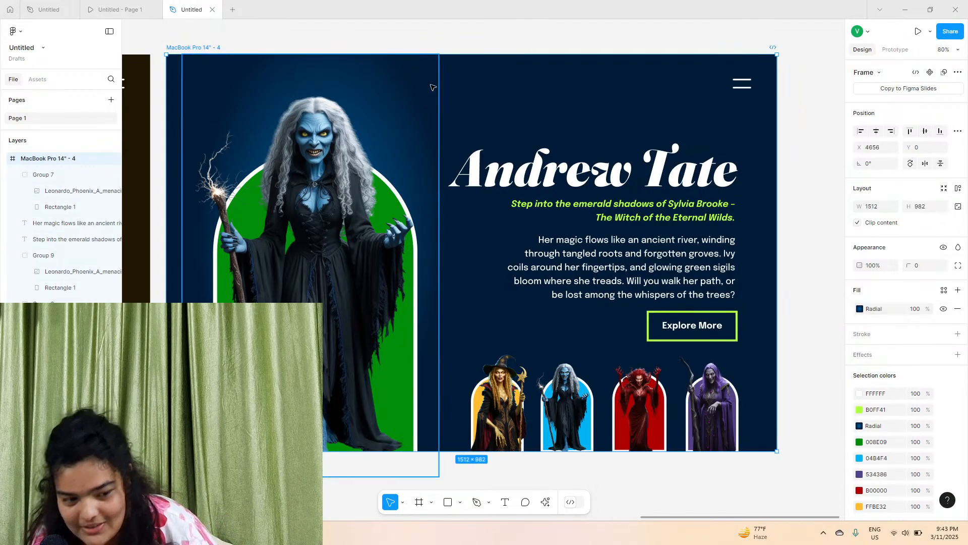
left_click(432, 87)
left_click(440, 37)
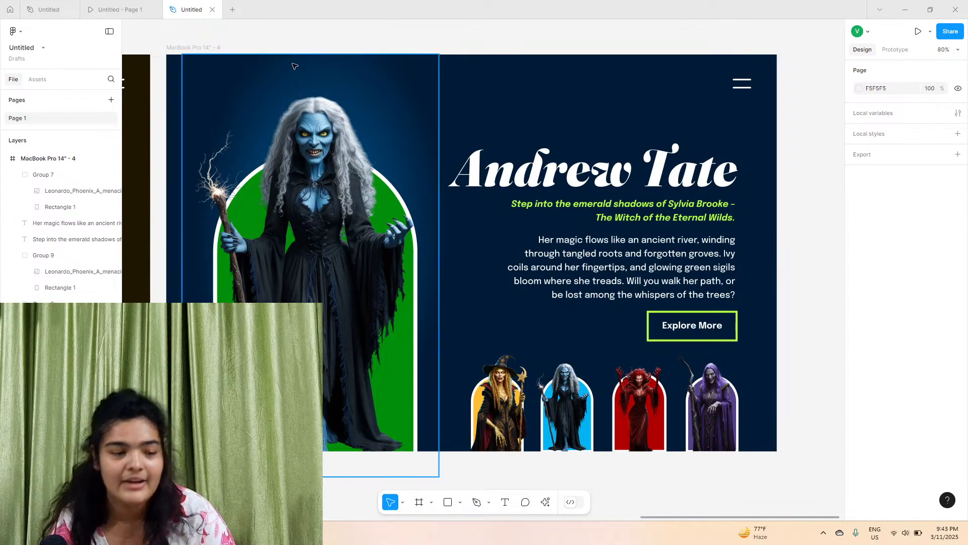
left_click(209, 48)
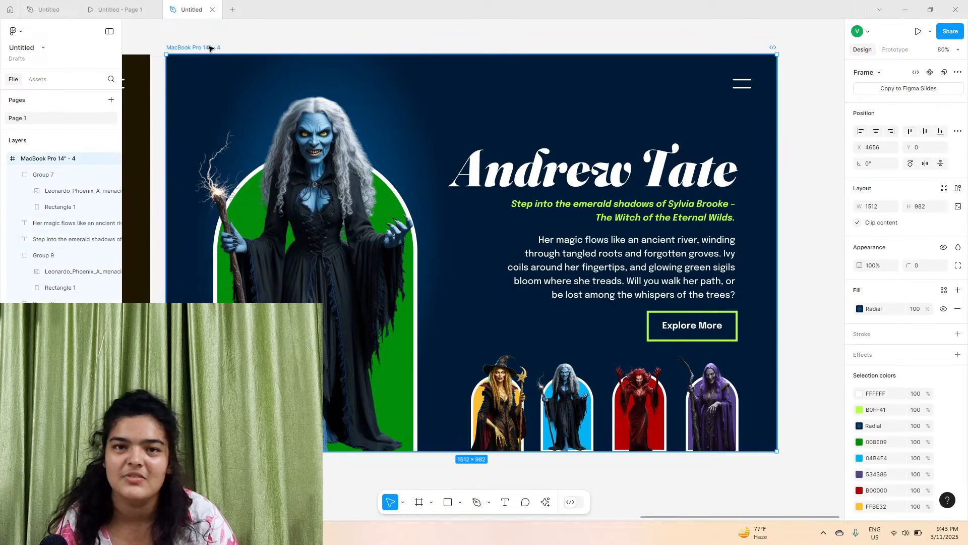
left_click(860, 410)
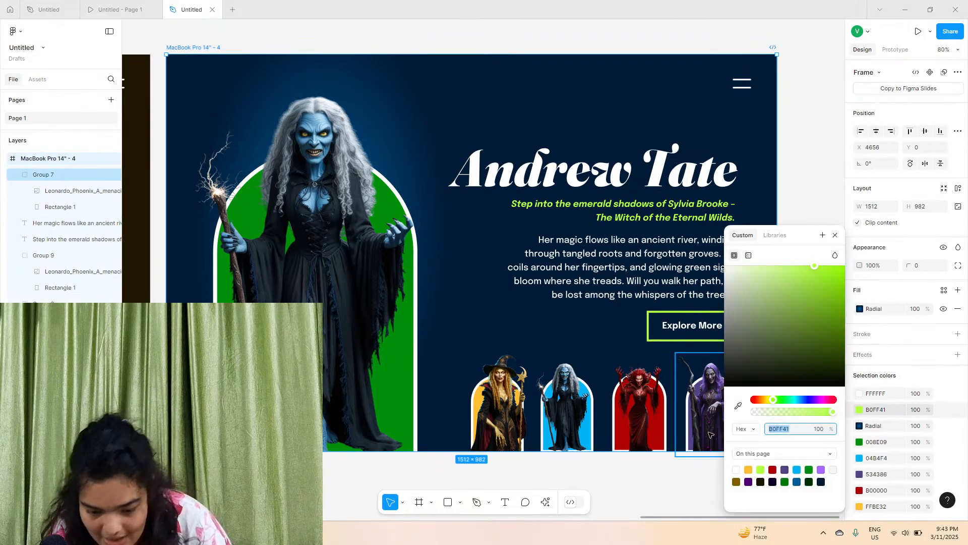
left_click(798, 469)
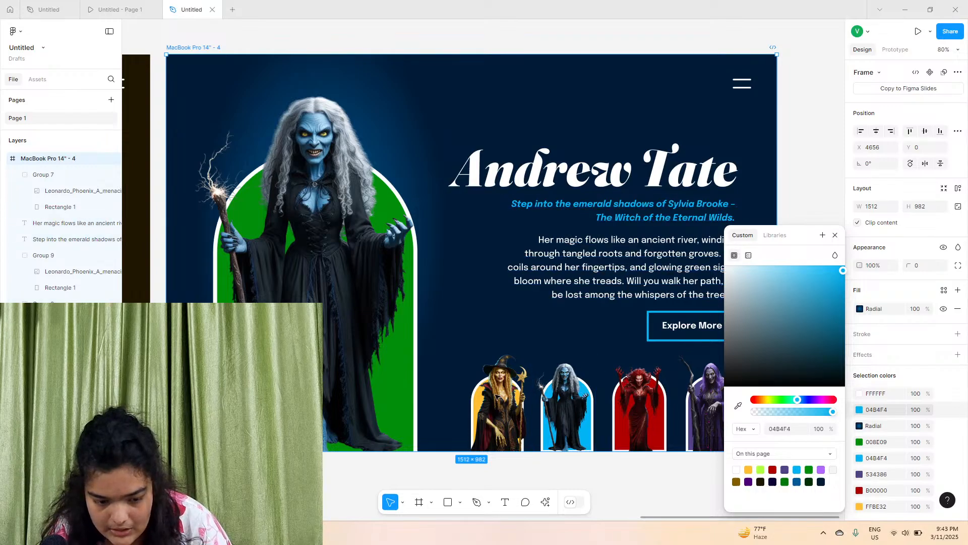
Recolour the green arch behind the witch to bright blue 04B4F4
double_click(222, 199)
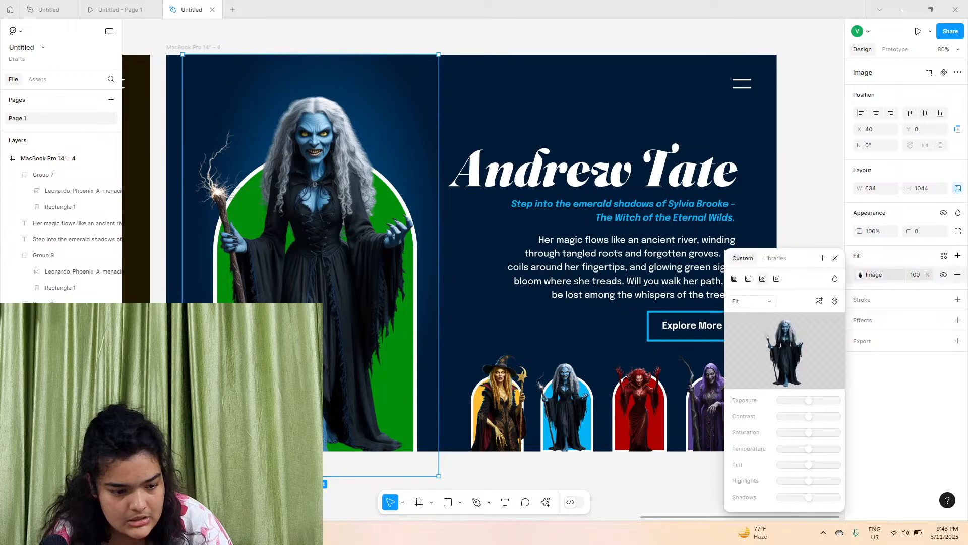
left_click(183, 48)
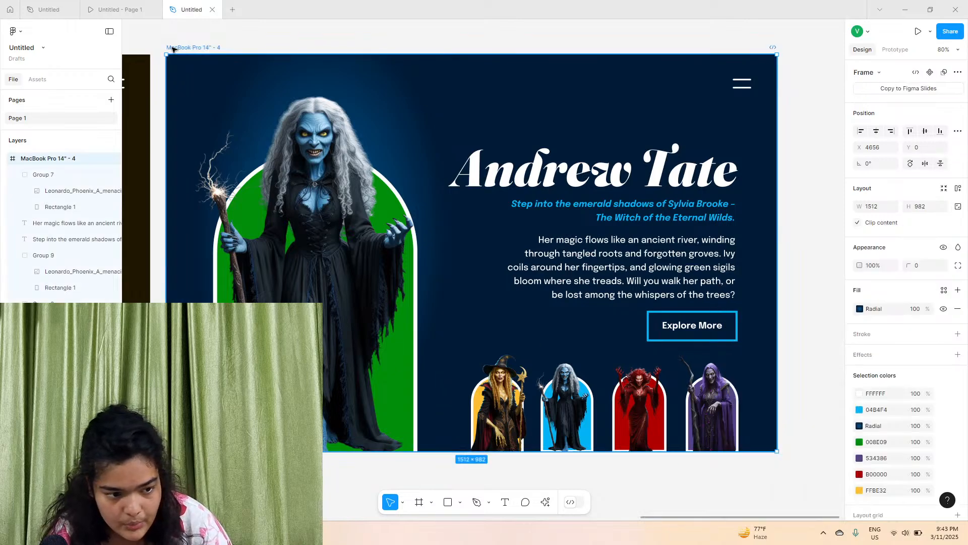
left_click(860, 444)
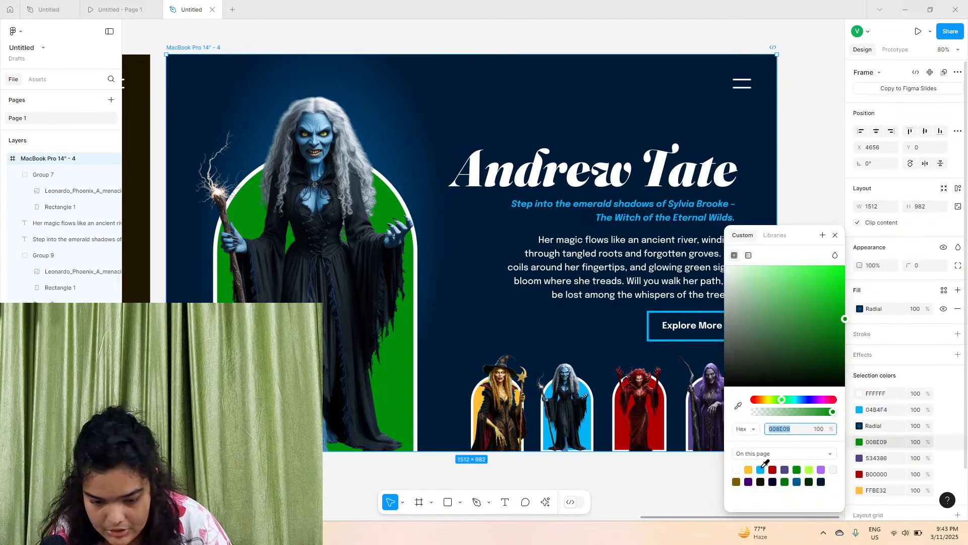
left_click(760, 470)
left_click(634, 474)
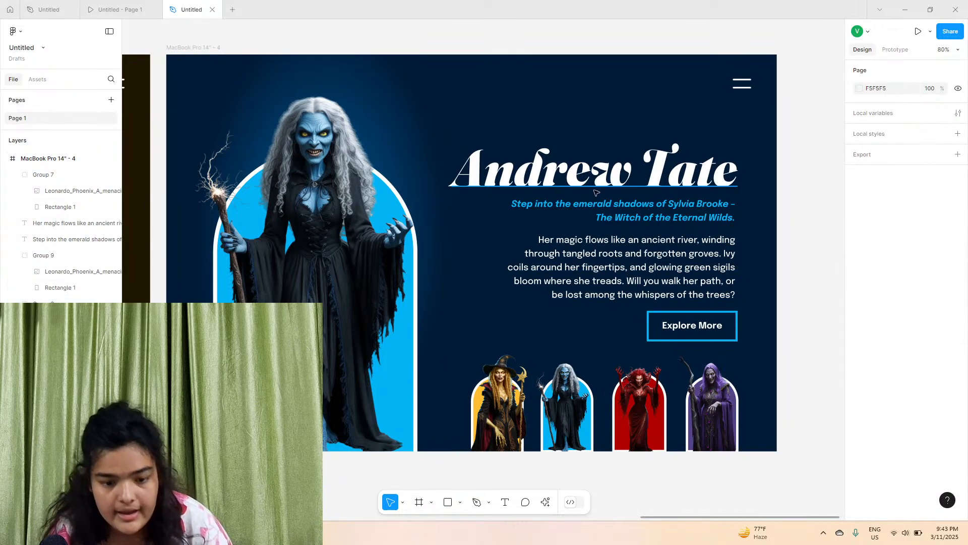
Select the subtitle text and Explore More button and set their fill colour to 40CCFF
left_click(713, 216)
left_click(732, 328, "shift")
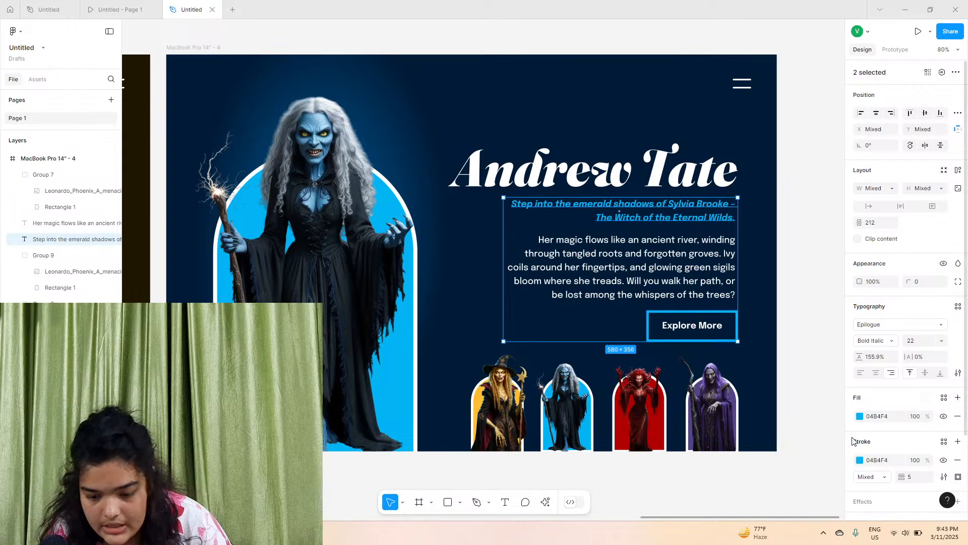
left_click(859, 416)
mouse_move(810, 328)
left_mouse_down()
mouse_move(826, 277)
mouse_move(804, 241)
left_mouse_up()
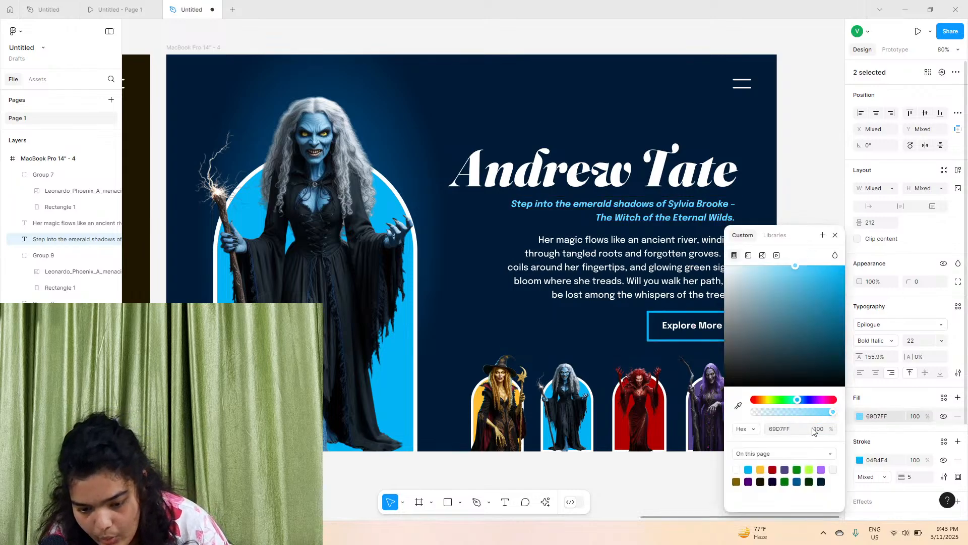
left_click(805, 281)
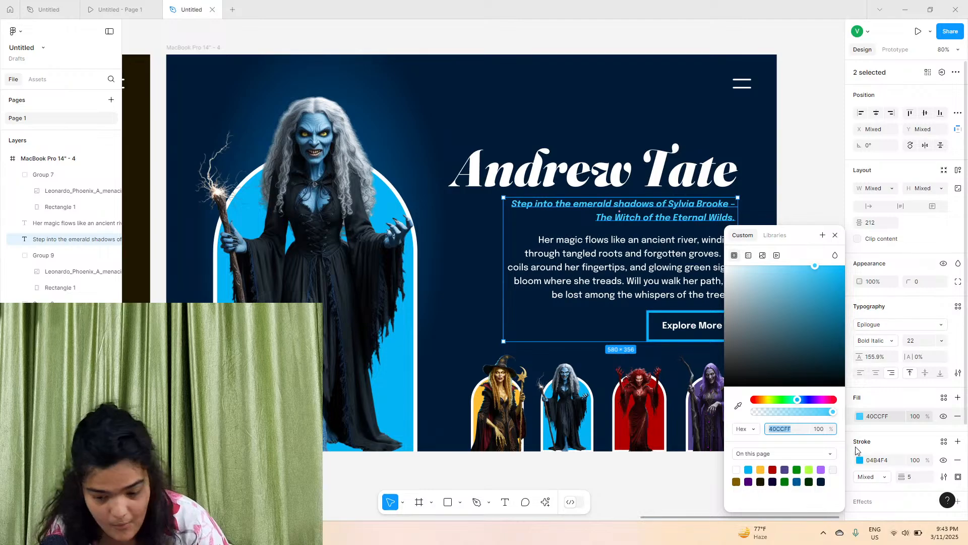
Try applying 40CCFF as the stroke of both selected items, then undo twice
left_click(884, 460)
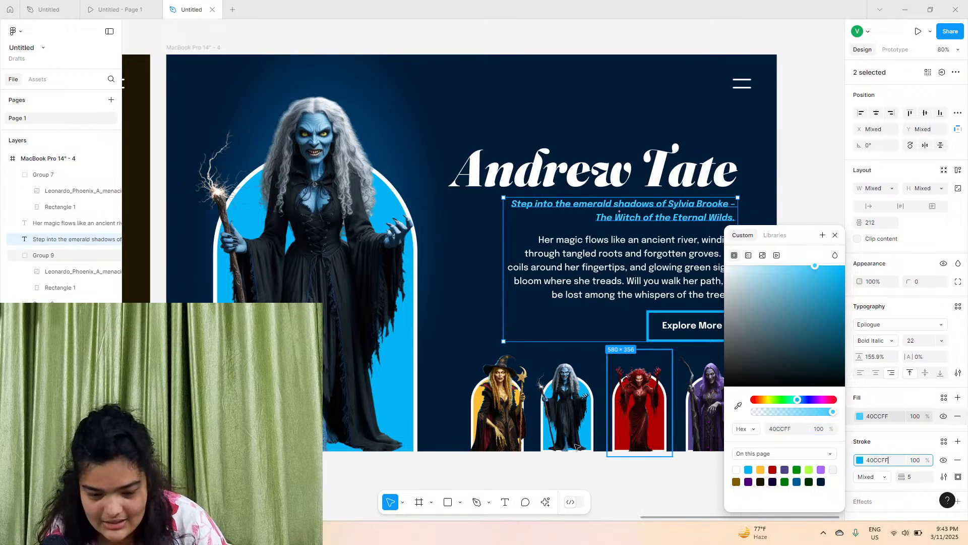
left_click(580, 470)
key("ctrl+z")
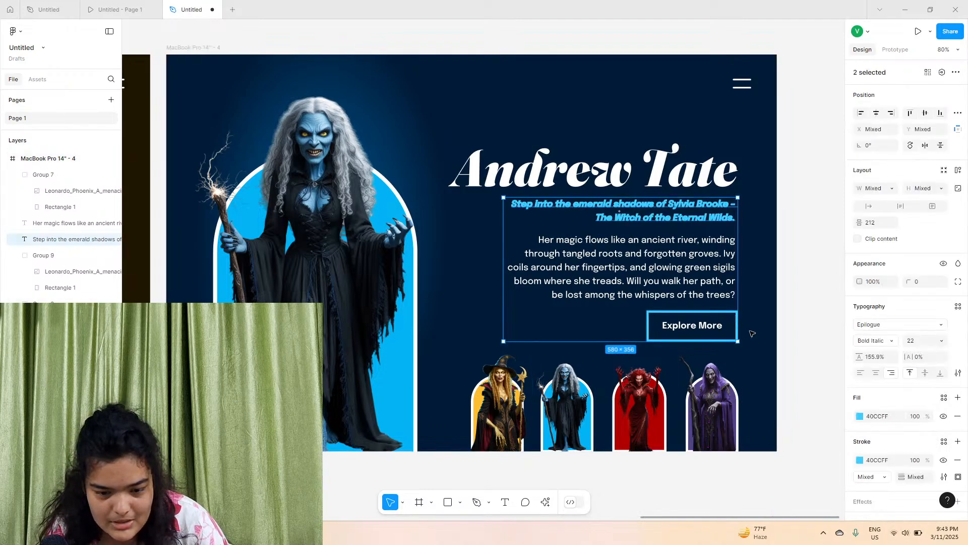
key("ctrl+z")
Set the Explore More button's border colour to 40CCFF
left_click(733, 323)
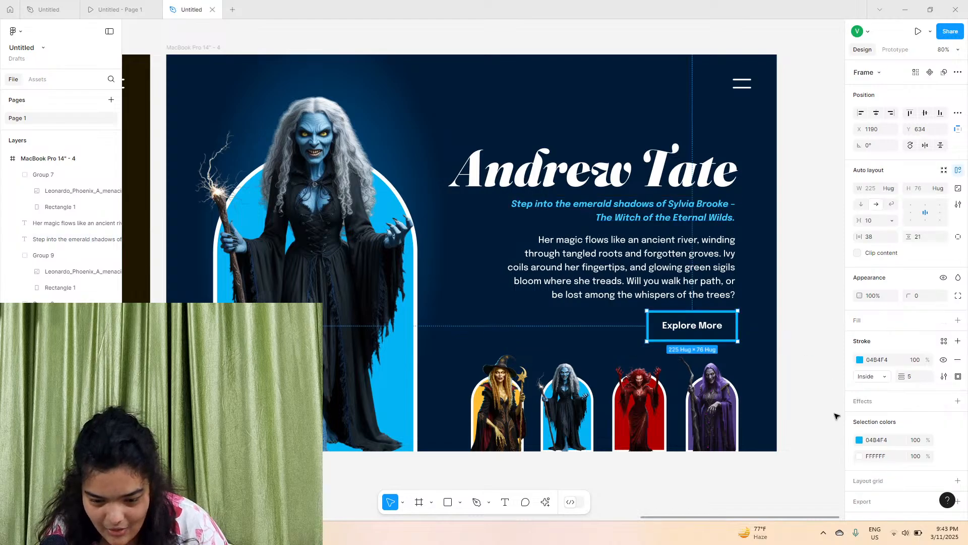
left_click(698, 207)
left_click(715, 327)
left_click(880, 363)
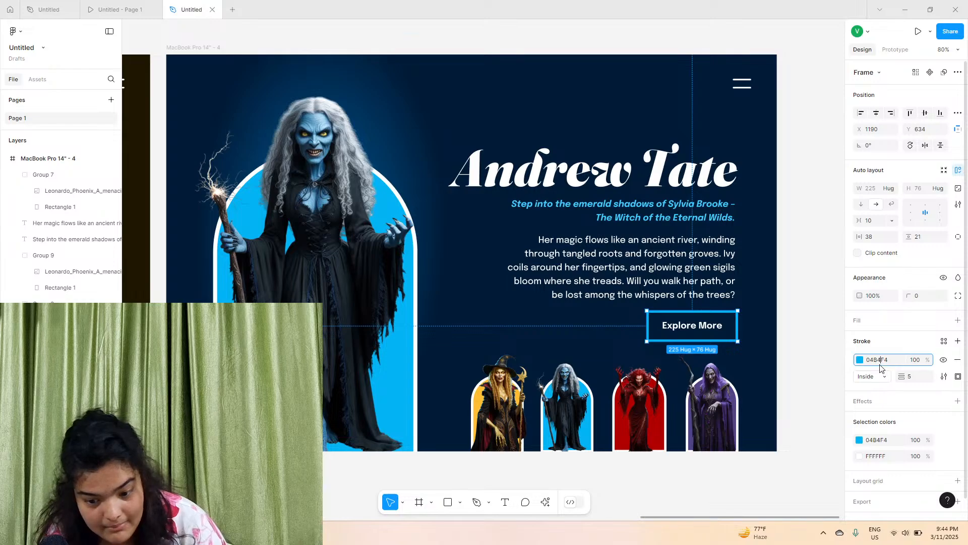
key("Return")
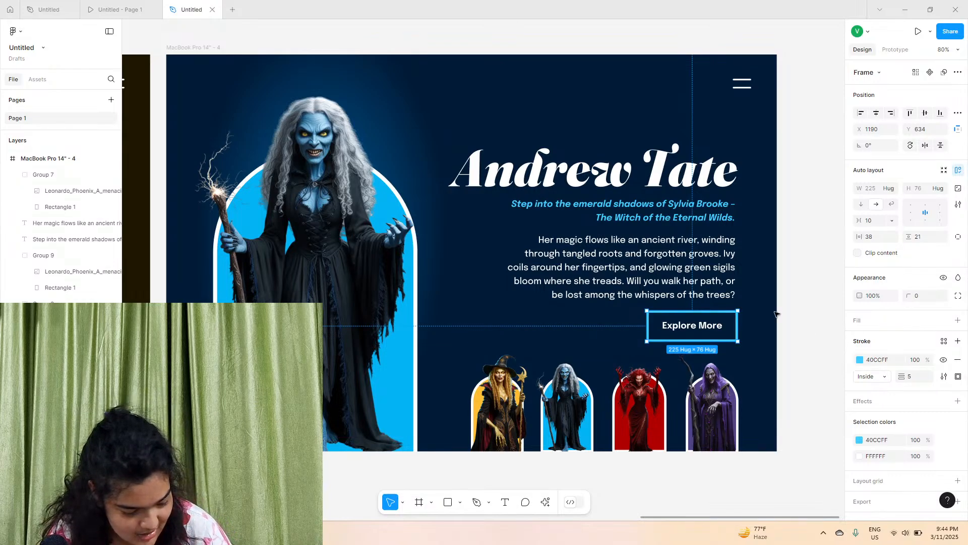
double_click(642, 164)
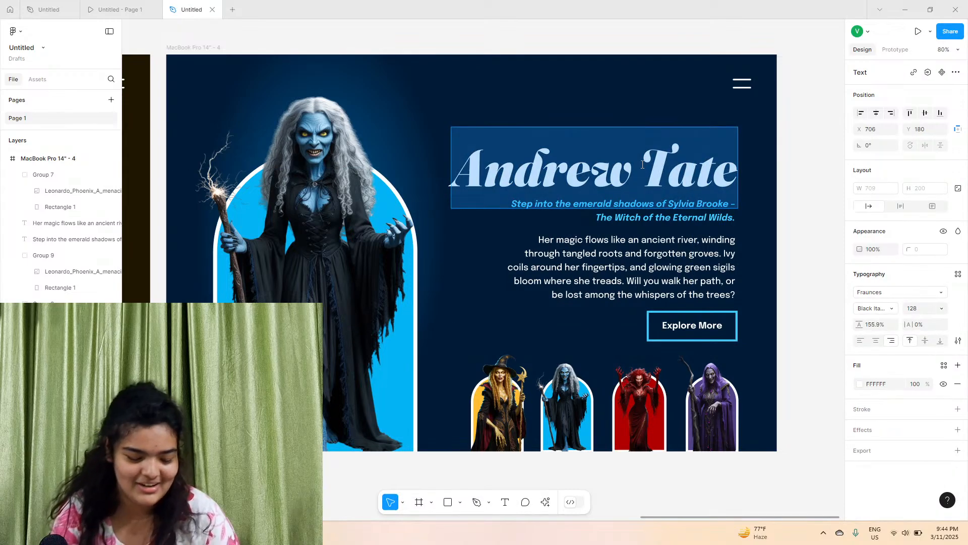
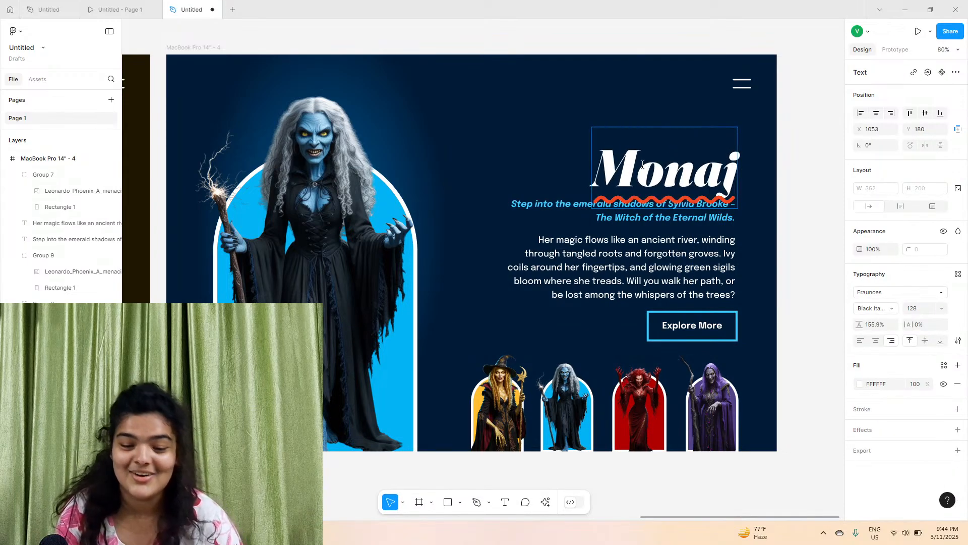
scroll(642, 164, "up", 1)
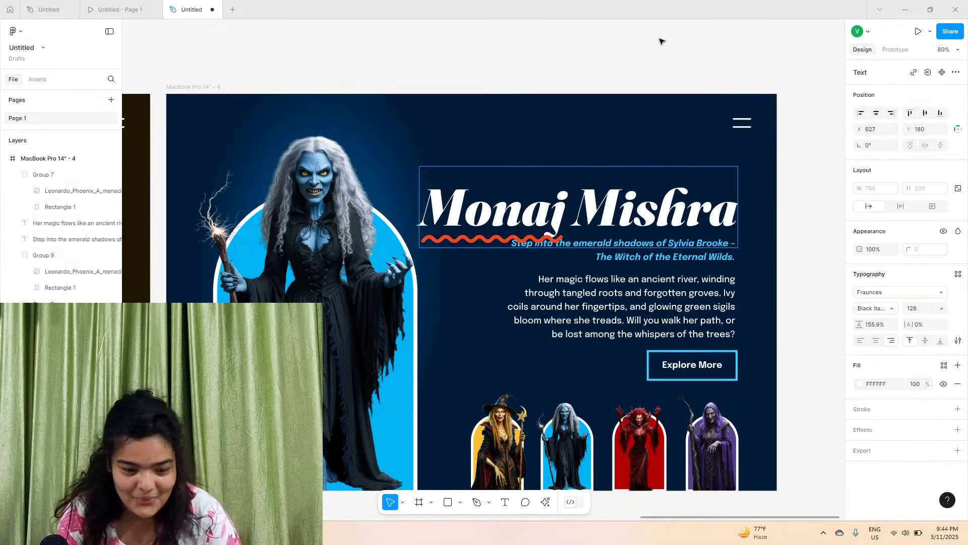
left_click(664, 32)
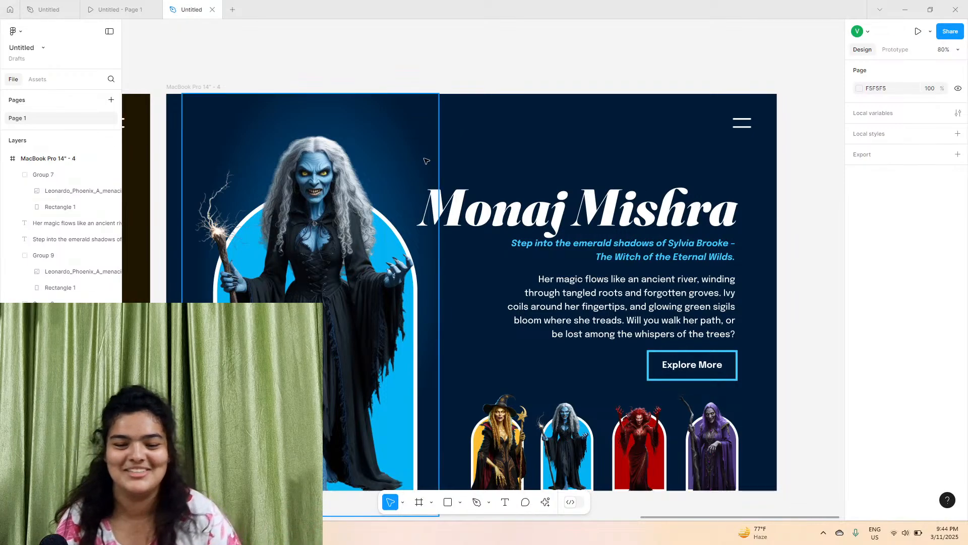
Copy the subtitle text from the Azzuria Nox design in the other open file
left_click_drag(427, 161, 483, 138)
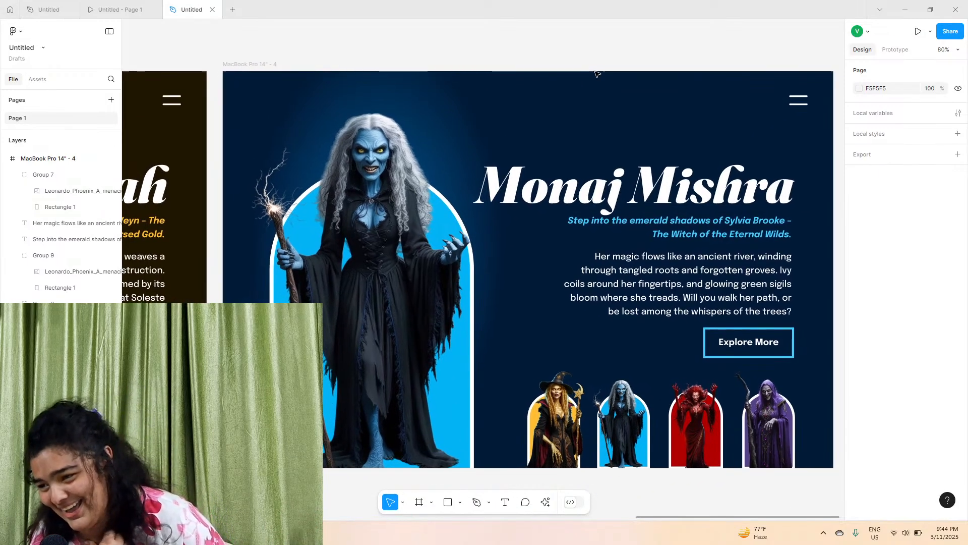
scroll(597, 74, "right", 3)
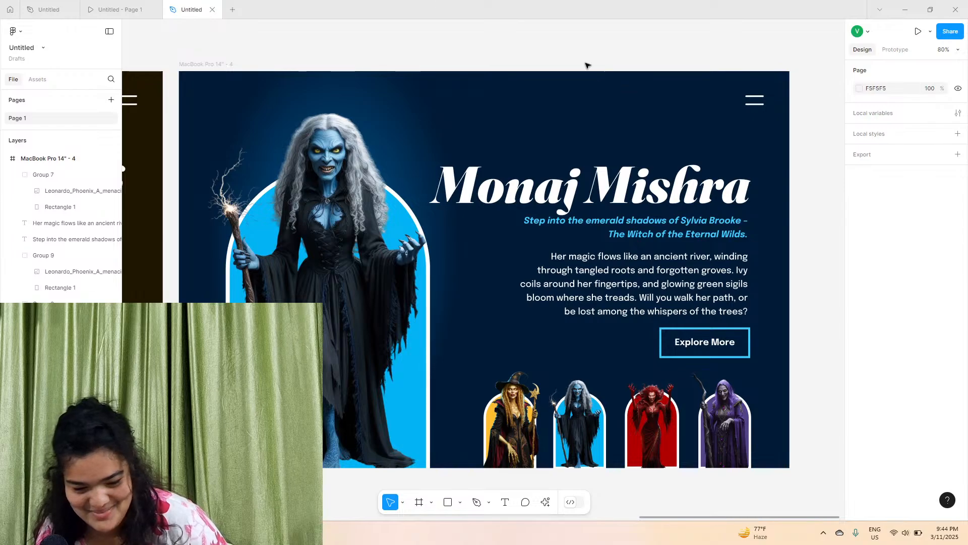
left_click(125, 9)
left_click(49, 9)
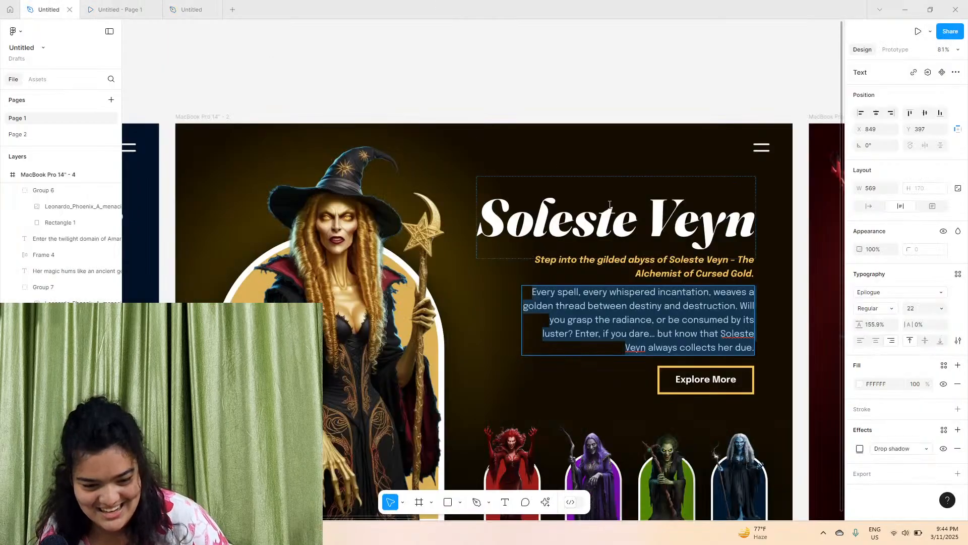
scroll(491, 78, "left", 10)
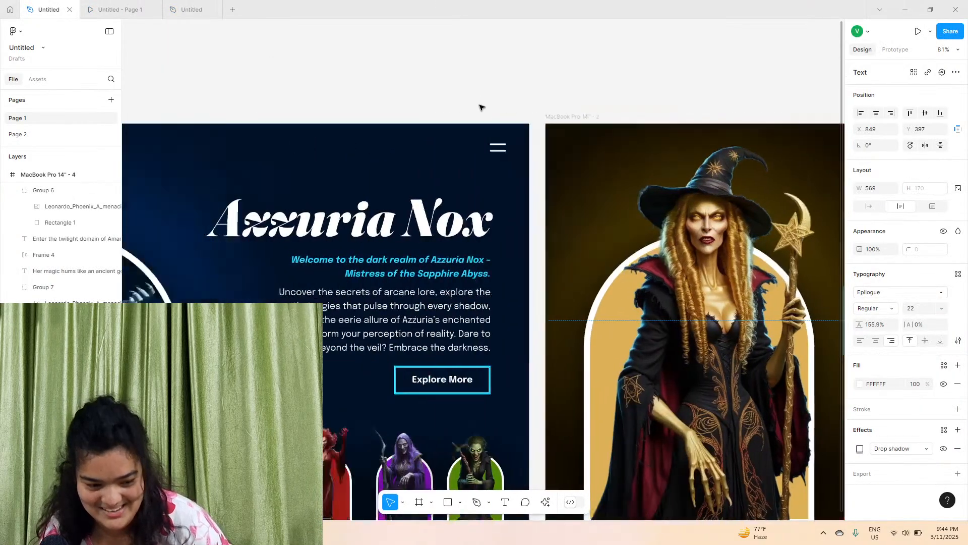
scroll(480, 269, "down", 2)
scroll(481, 269, "left", 8)
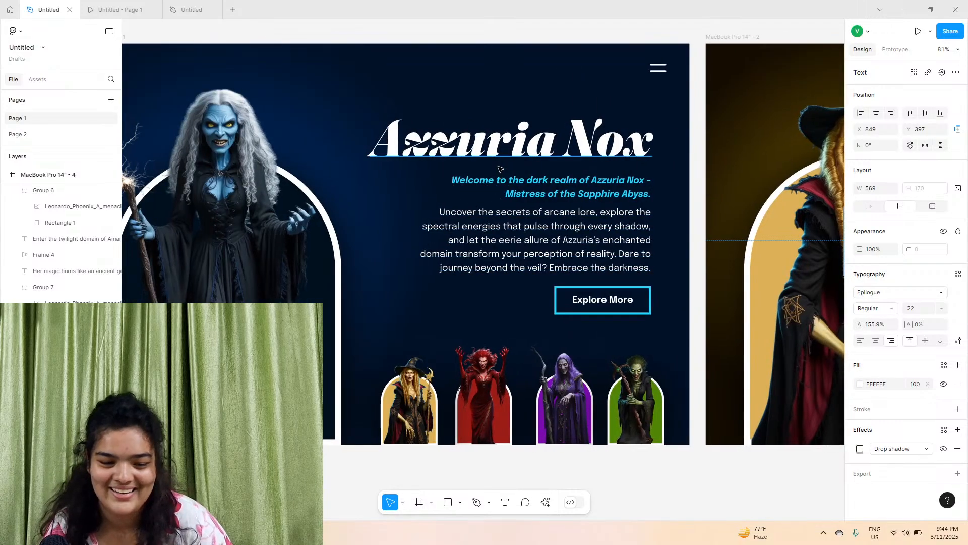
double_click(530, 196)
right_click(531, 200)
left_click(539, 208)
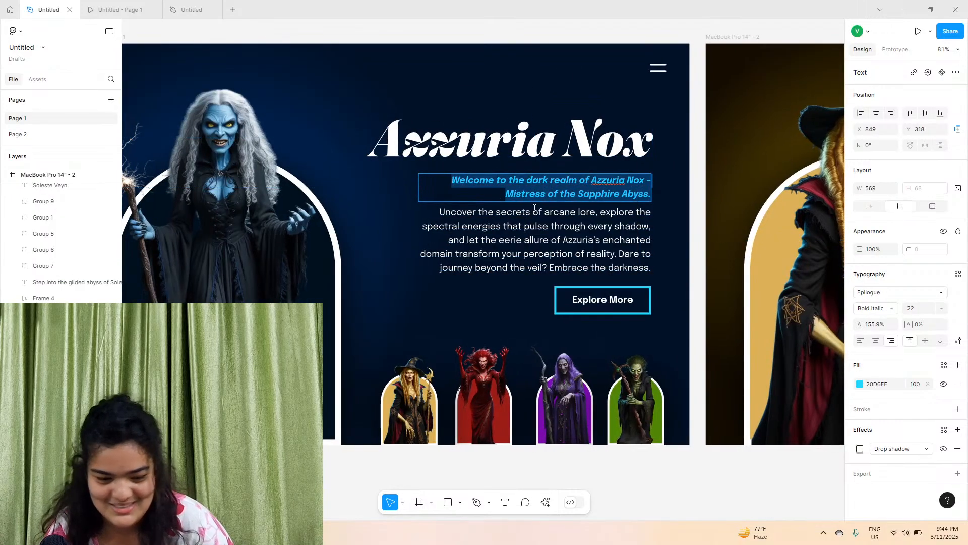
Paste the copied subtitle over the frame's subtitle, matching its existing style
left_click(115, 6)
left_click(194, 9)
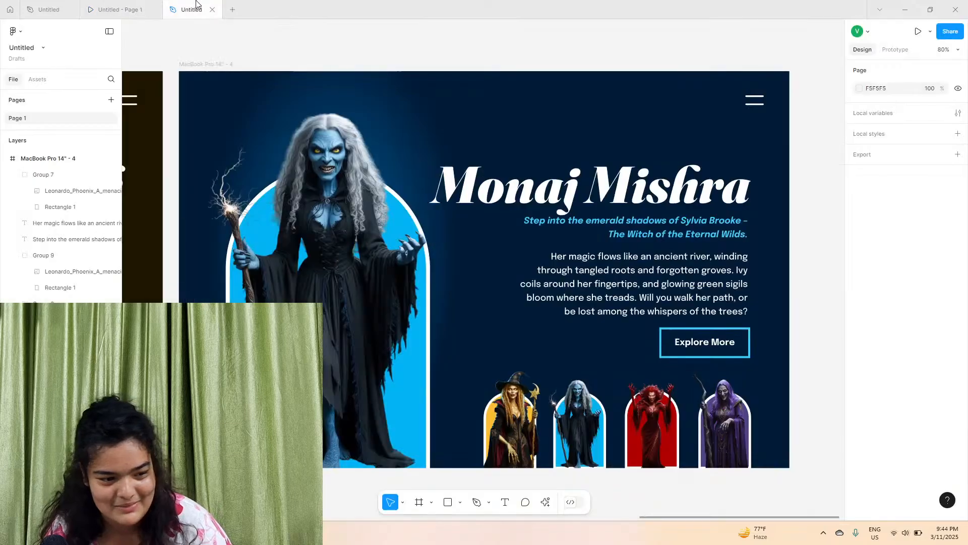
right_click(625, 233)
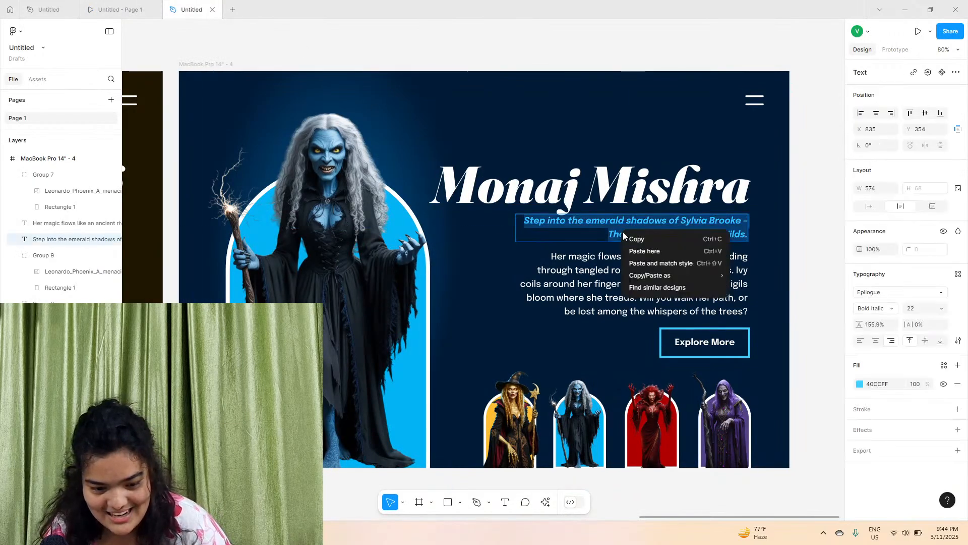
left_click(650, 262)
Copy the description paragraph from the Azzuria Nox design
left_click(54, 4)
left_click(462, 227)
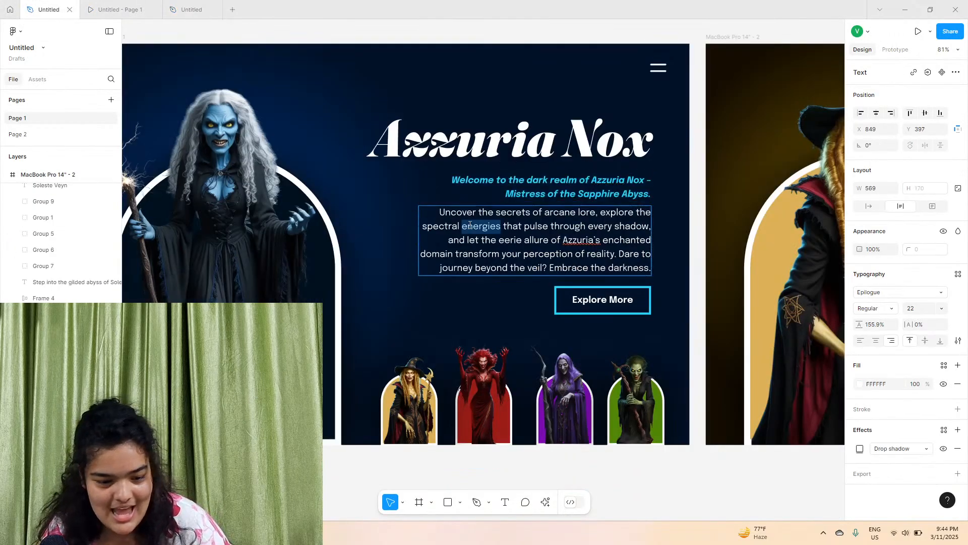
right_click(462, 227)
left_click(475, 235)
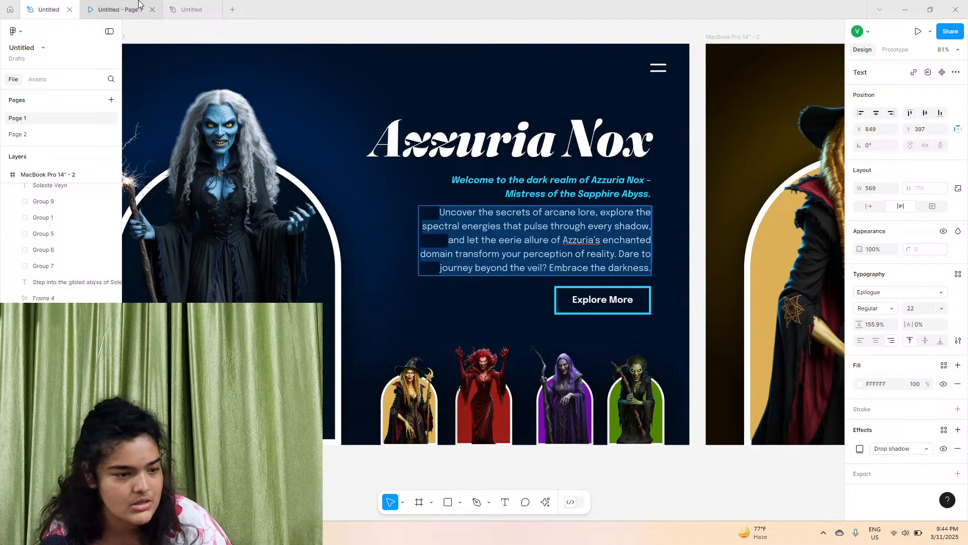
Paste the copied paragraph over the frame's description, matching its existing style
left_click(116, 9)
left_click(194, 9)
right_click(575, 282)
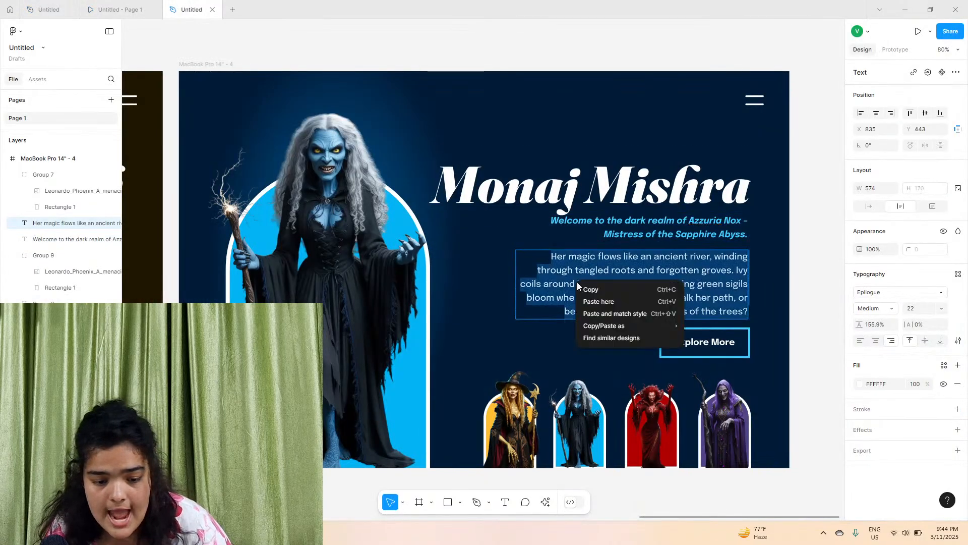
left_click(608, 311)
Zoom in and inspect the witch images and headings across the themed frames
scroll(608, 313, "down", 5)
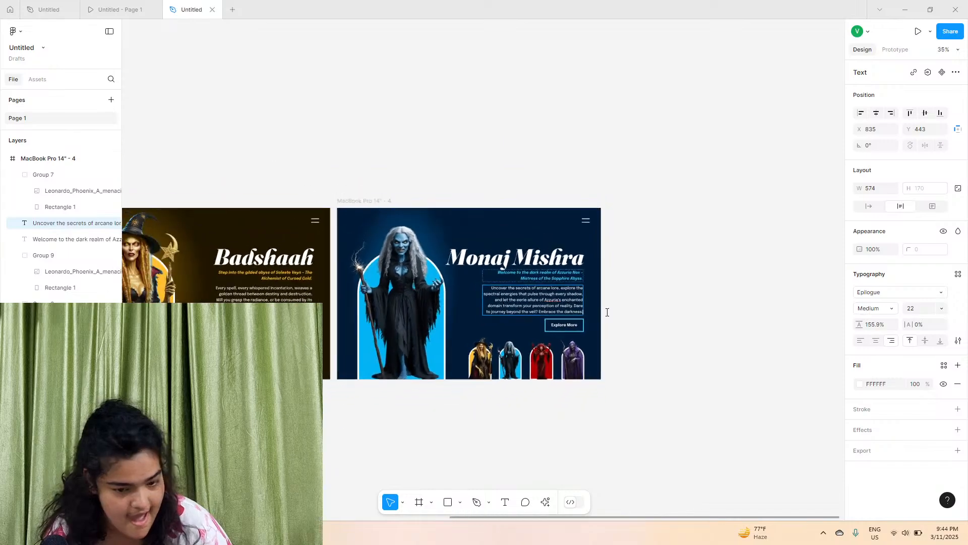
scroll(620, 201, "left", 3)
left_click(611, 192)
scroll(620, 197, "up", 3)
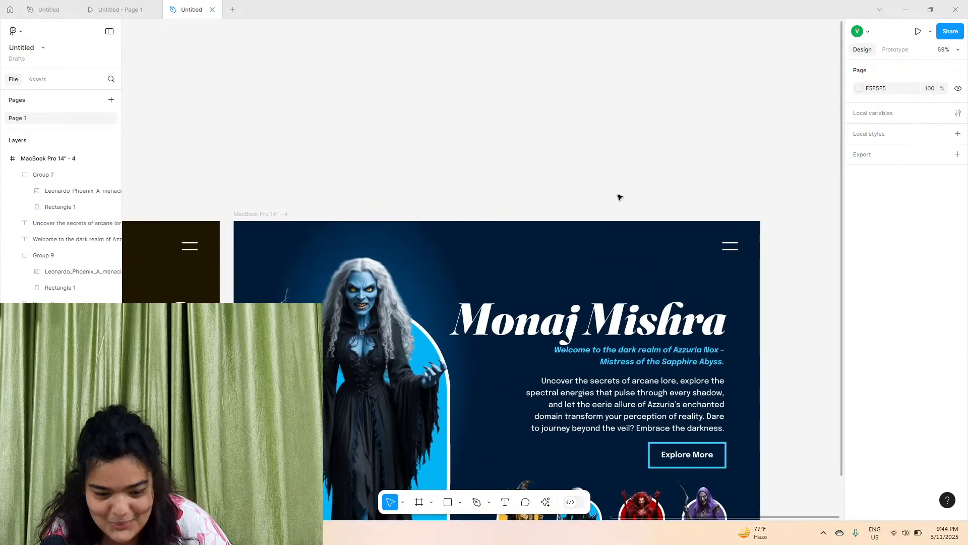
scroll(621, 197, "down", 2)
scroll(601, 197, "left", 3)
scroll(601, 198, "down", 3)
scroll(603, 201, "left", 2)
scroll(605, 202, "down", 1)
scroll(654, 212, "up", 6)
scroll(654, 211, "up", 2)
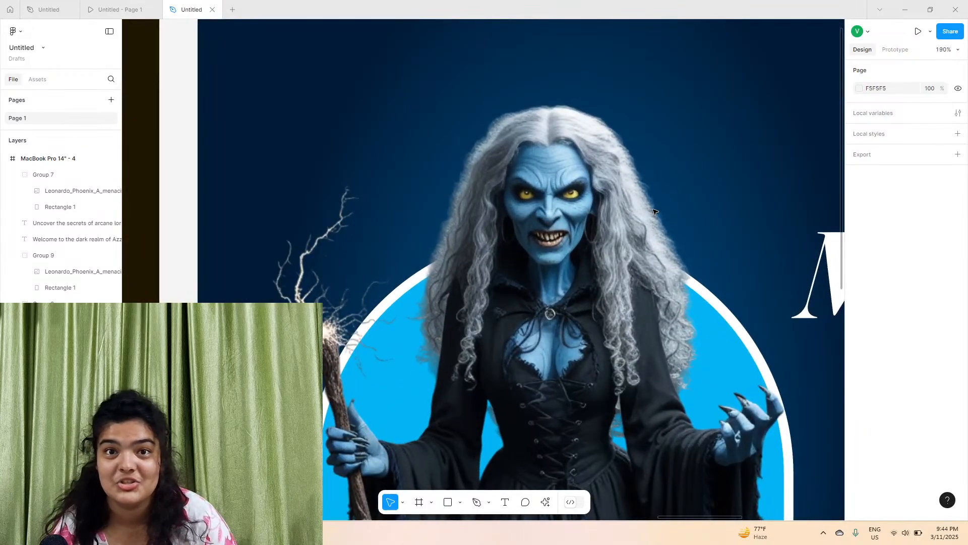
scroll(654, 211, "right", 3)
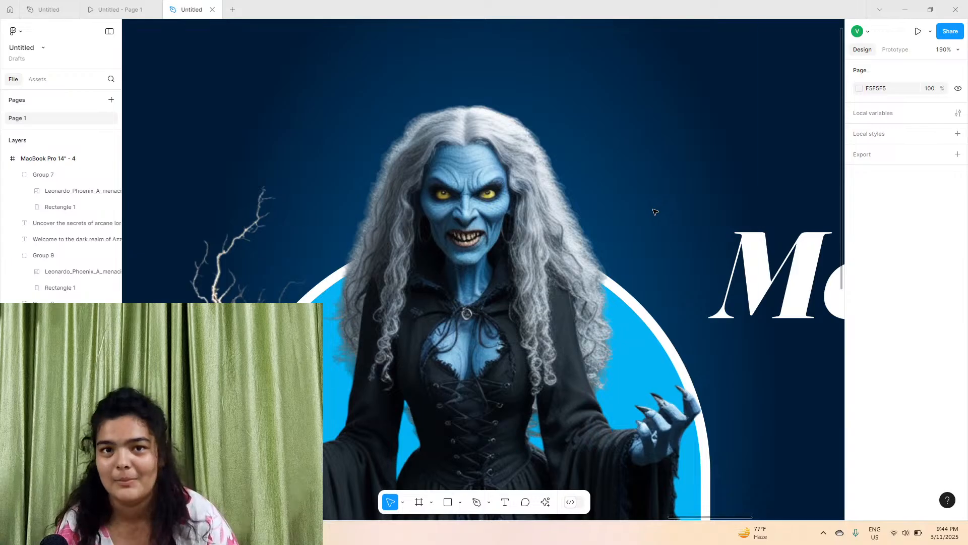
scroll(654, 211, "down", 8)
scroll(654, 211, "left", 5)
scroll(266, 222, "up", 8)
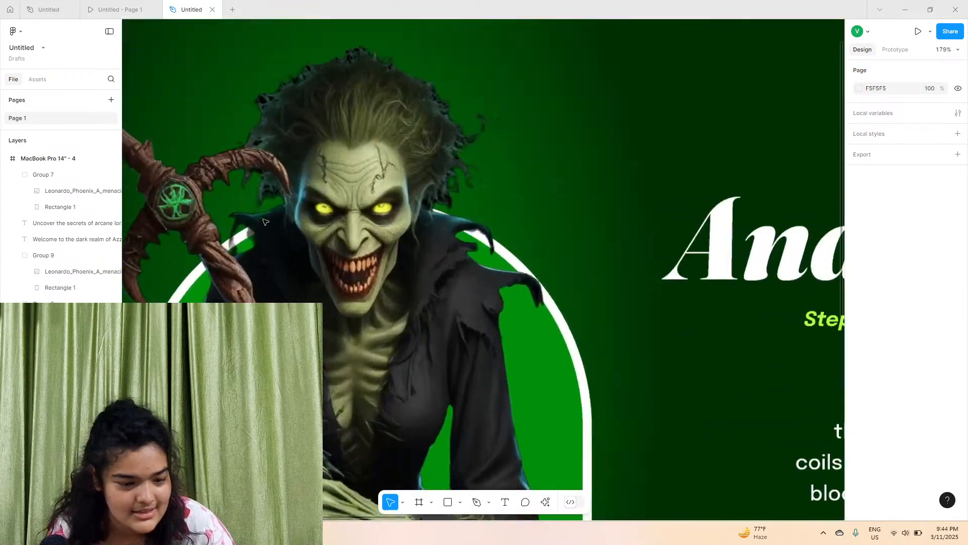
scroll(265, 222, "right", 15)
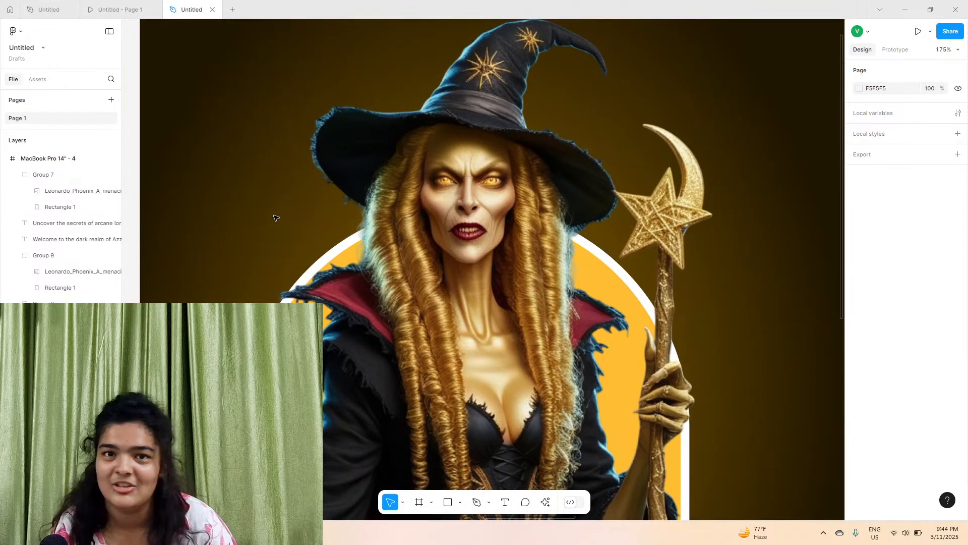
scroll(276, 218, "down", 10)
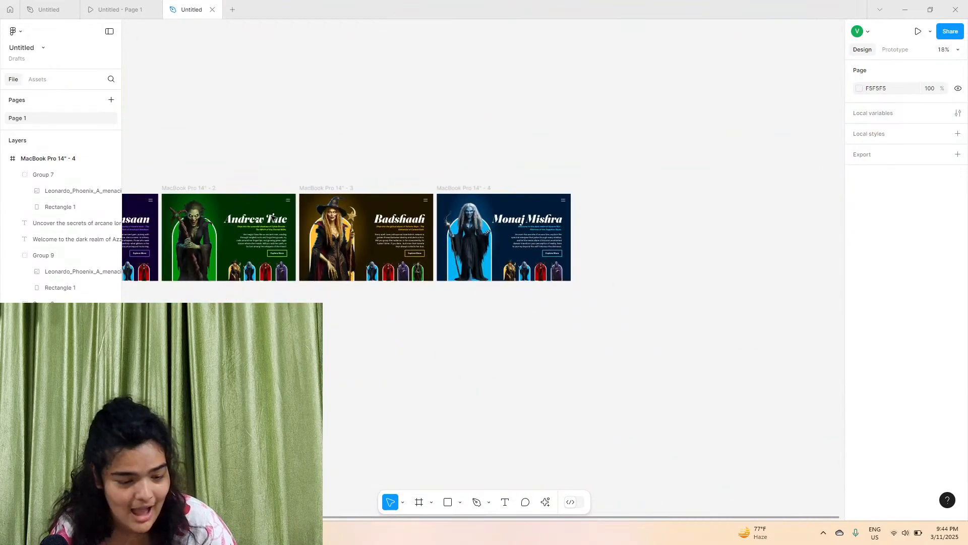
scroll(273, 218, "left", 3)
left_click(567, 189)
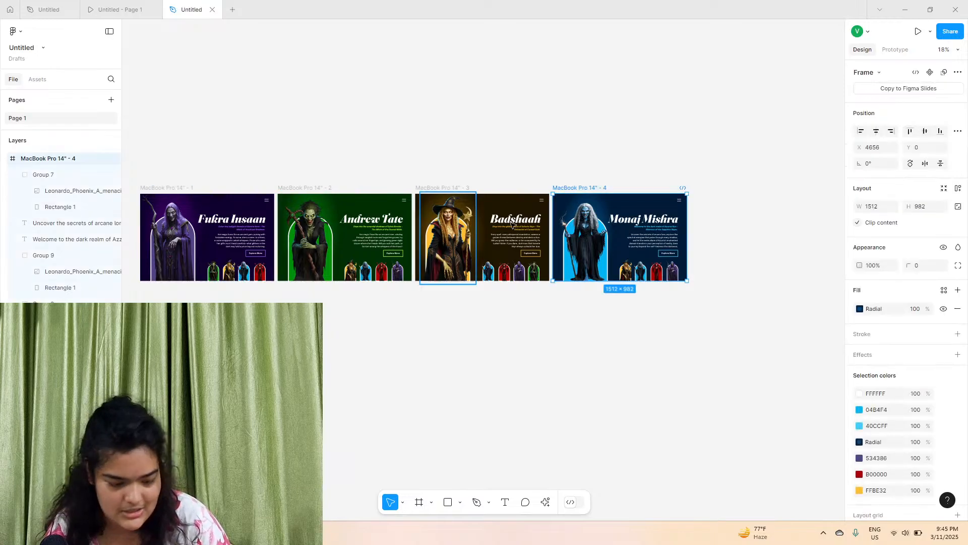
key("ctrl+d")
Replace the witch image in the new frame with the red witch image from Downloads
scroll(620, 238, "up", 10)
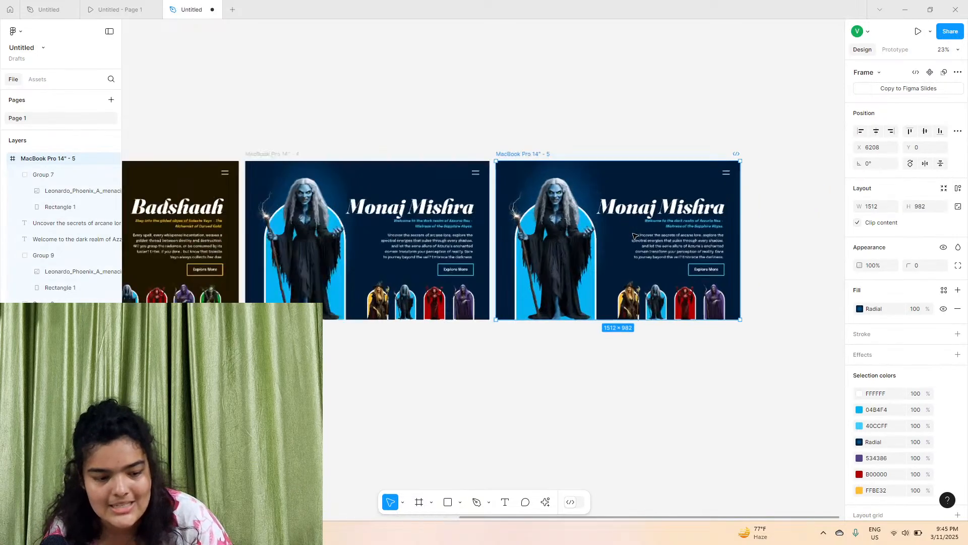
scroll(636, 236, "right", 1)
scroll(635, 236, "up", 1)
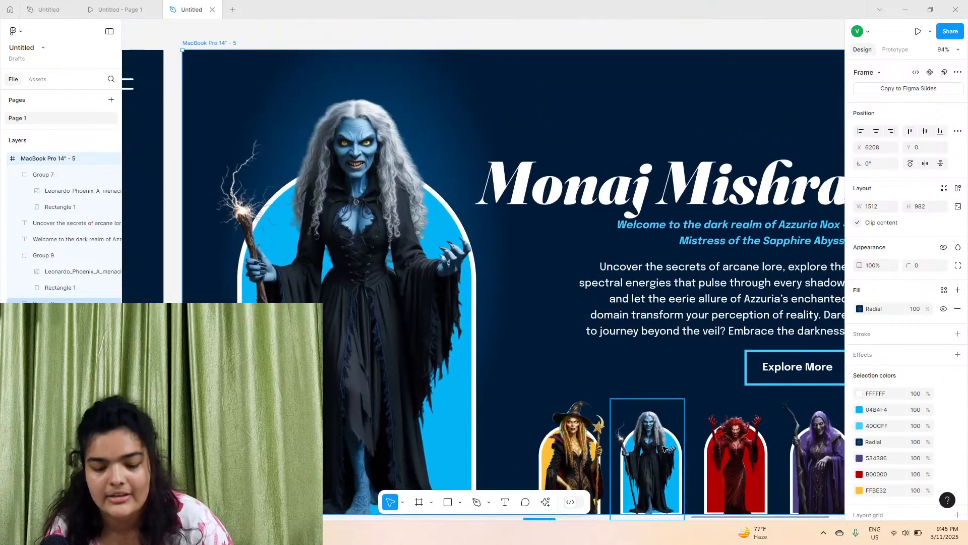
left_click(349, 312)
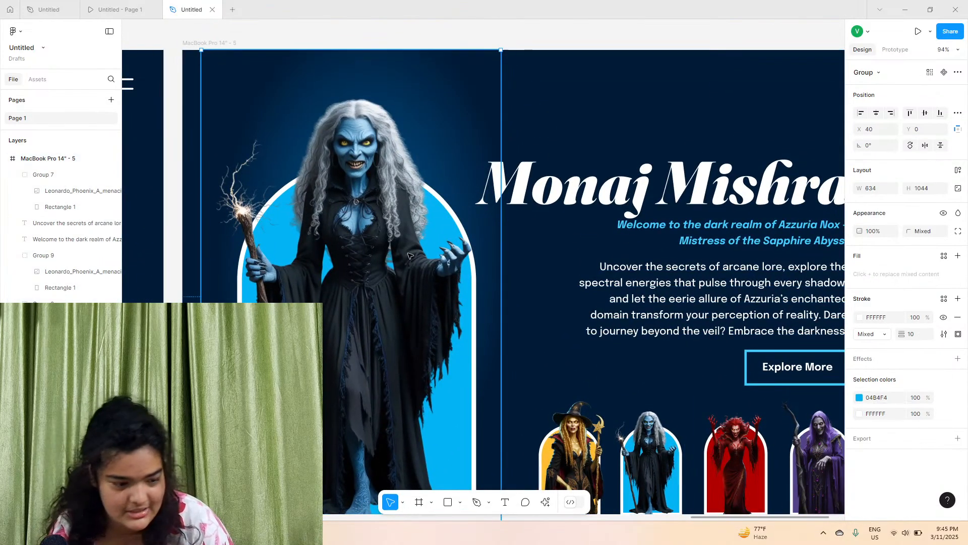
double_click(426, 259)
left_click(861, 275)
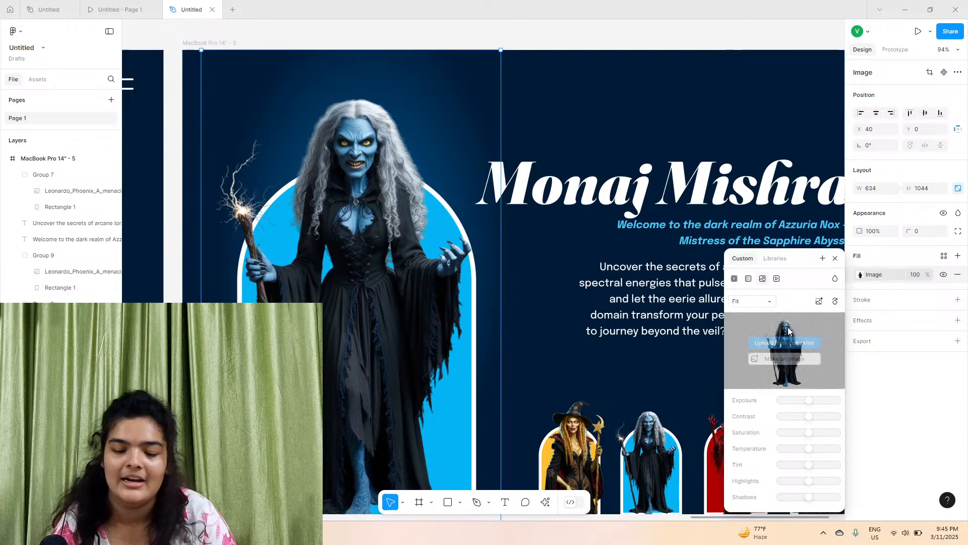
left_click(785, 342)
scroll(609, 233, "down", 10)
left_click(661, 220)
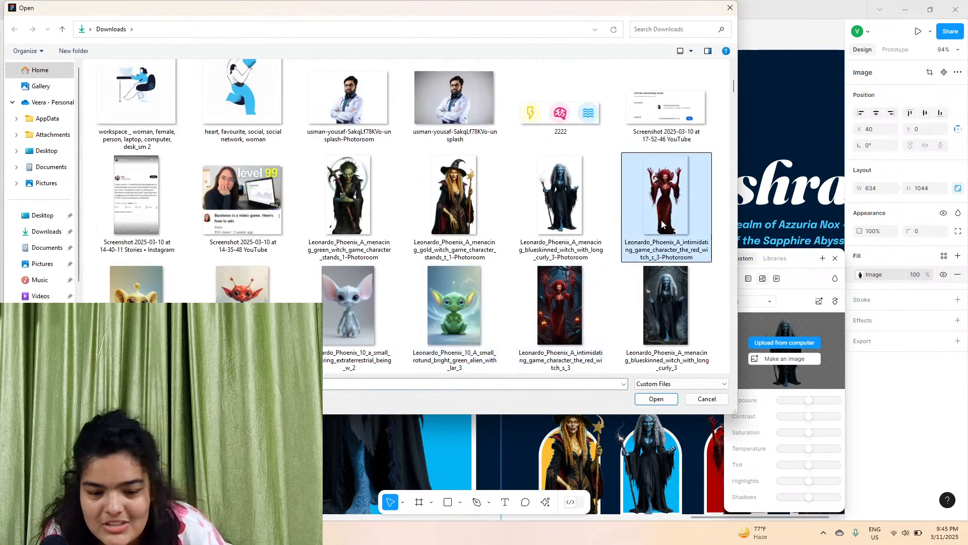
left_click(656, 399)
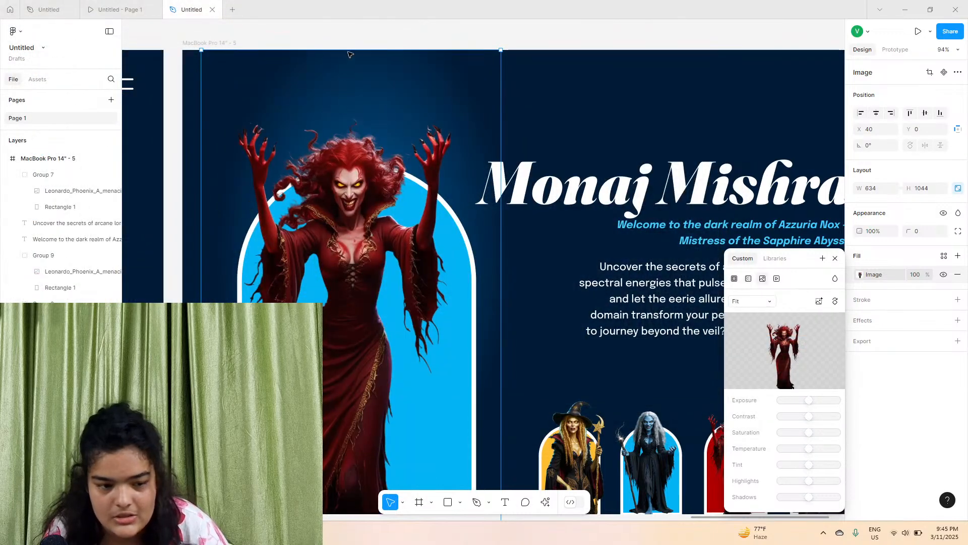
Enlarge the red witch image upward to about 711 × 1170
left_click_drag(360, 49, 374, 103)
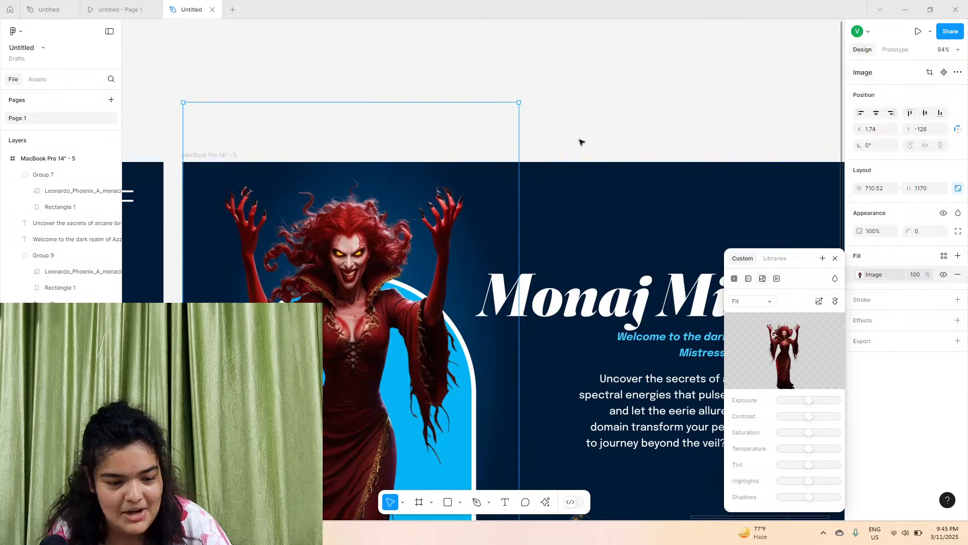
left_click(548, 115)
Set the frame's radial background gradient end stop to dark red 430A00
scroll(467, 210, "down", 4)
scroll(467, 210, "right", 2)
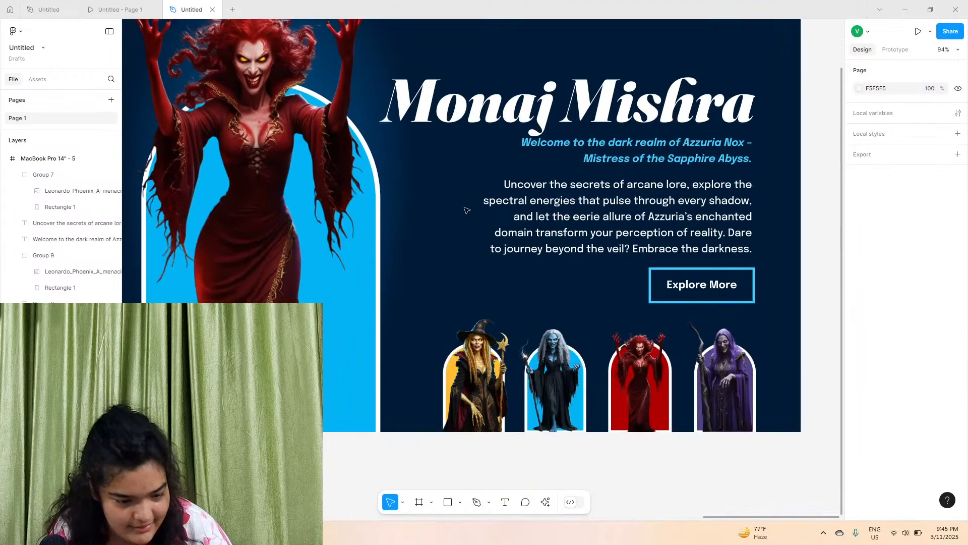
scroll(467, 210, "down", 3)
scroll(236, 166, "up", 2)
left_click(239, 131)
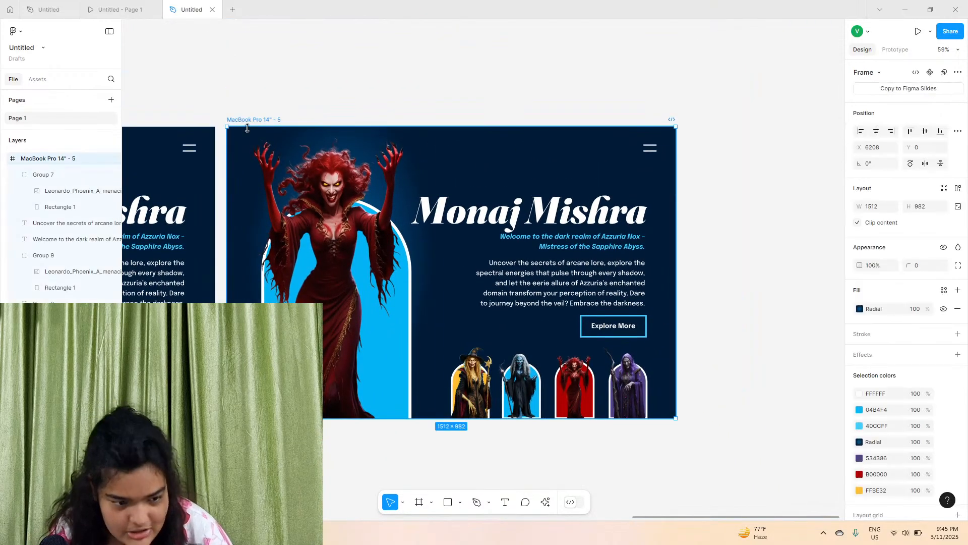
left_click(860, 309)
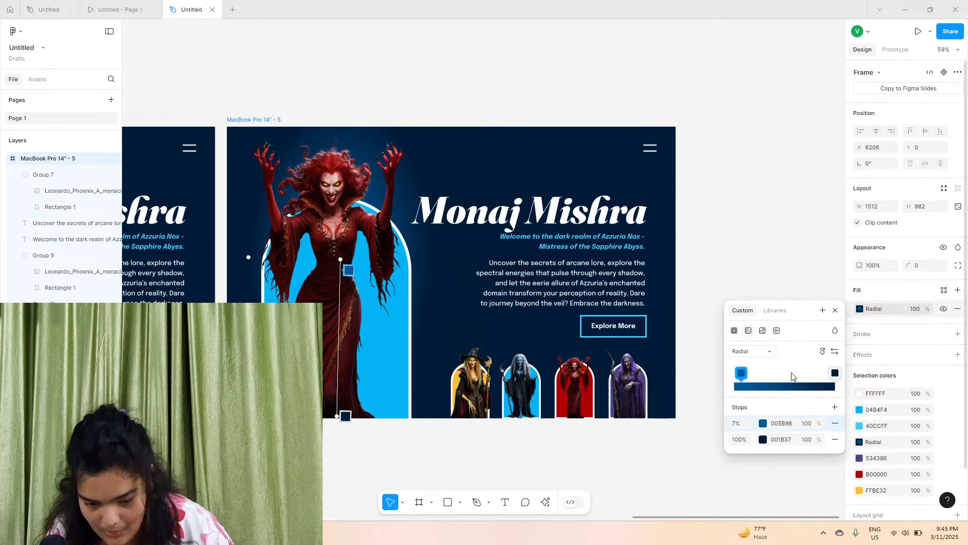
left_click(763, 439)
left_click(636, 401)
left_click_drag(688, 347, 726, 332)
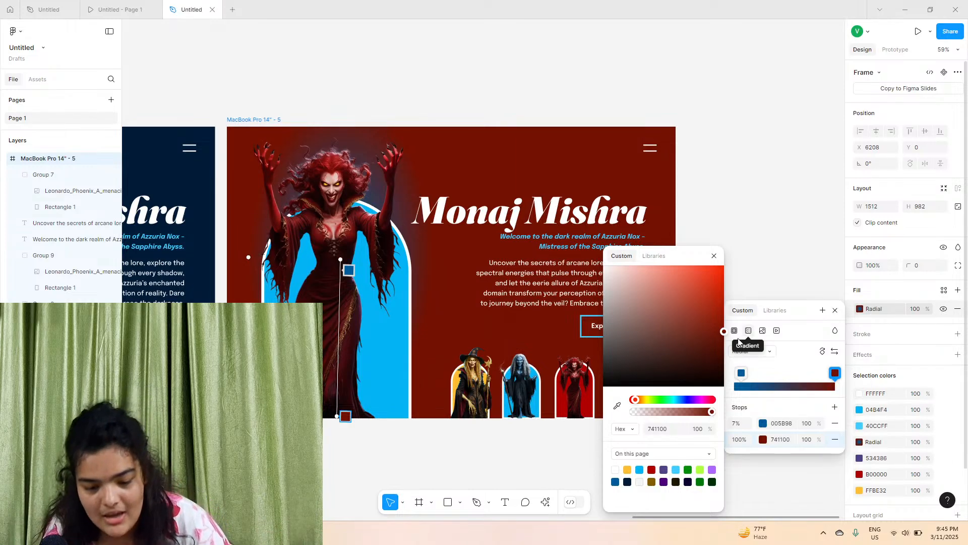
left_click_drag(747, 336, 761, 359)
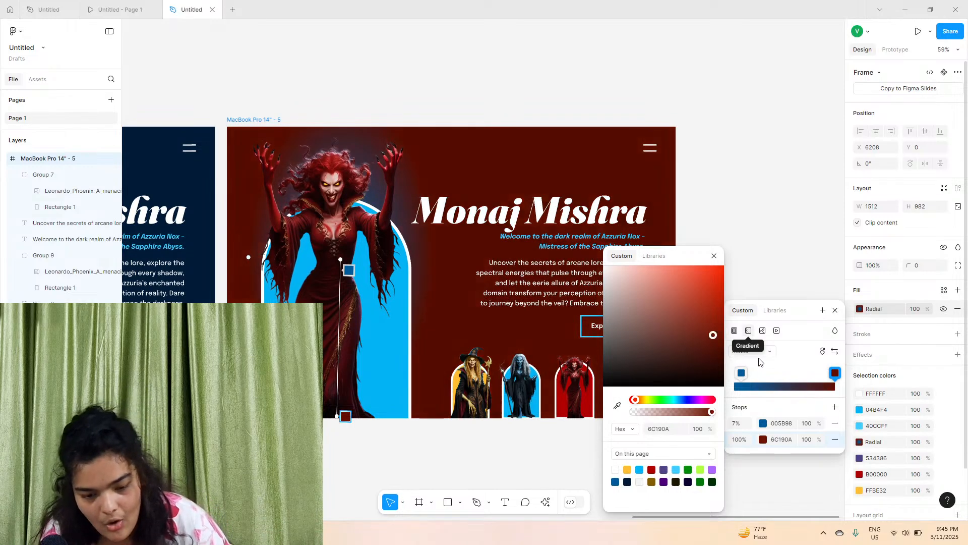
Set the radial gradient's first stop to bright red FF0000
left_click(764, 425)
left_click_drag(660, 400, 631, 400)
left_click_drag(692, 315, 728, 253)
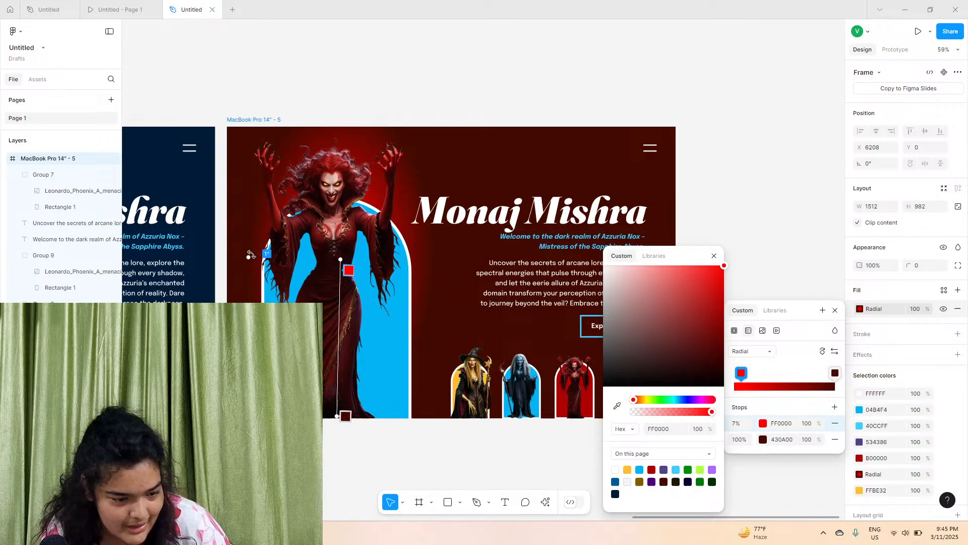
mouse_move(234, 249)
left_mouse_down()
mouse_move(199, 251)
mouse_move(235, 255)
left_mouse_up()
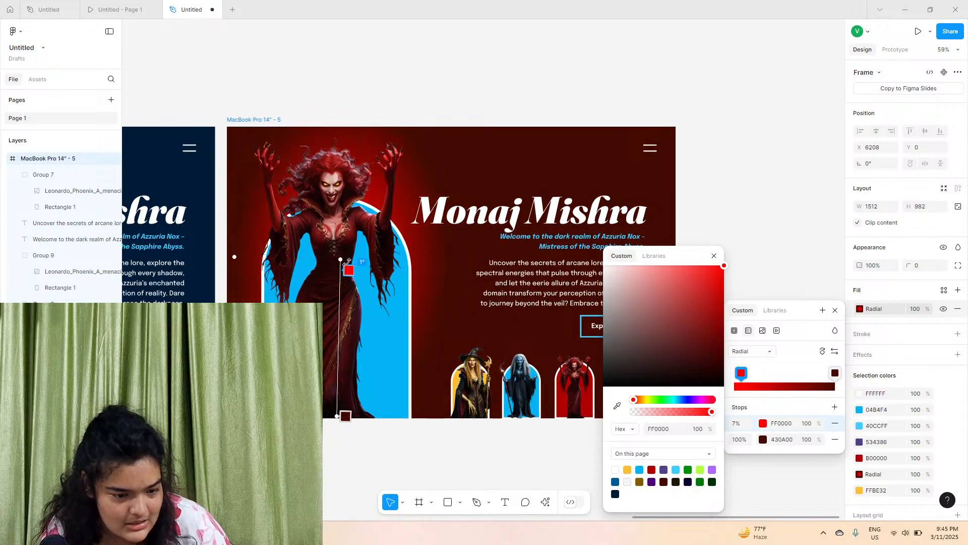
scroll(306, 253, "up", 5)
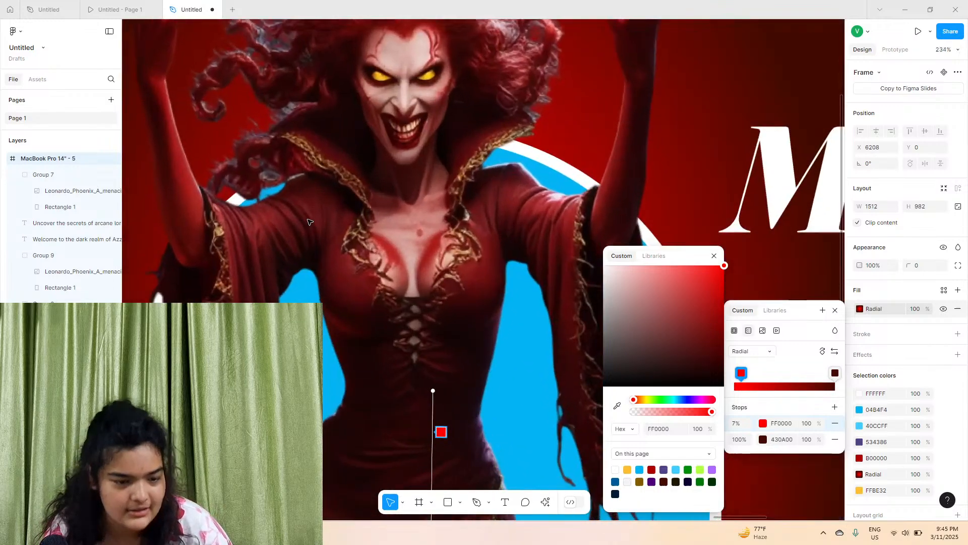
scroll(307, 253, "up", 5)
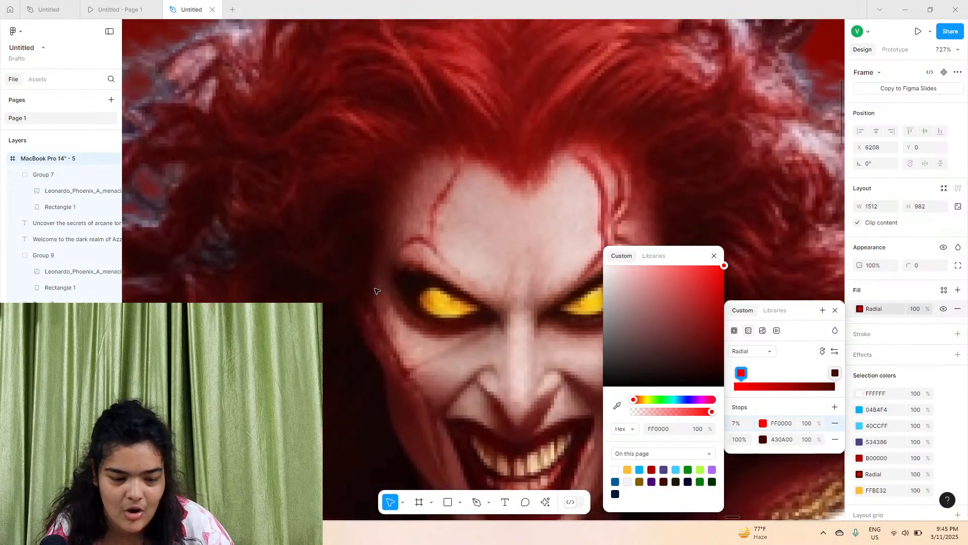
scroll(376, 291, "down", 5)
scroll(352, 267, "up", 2)
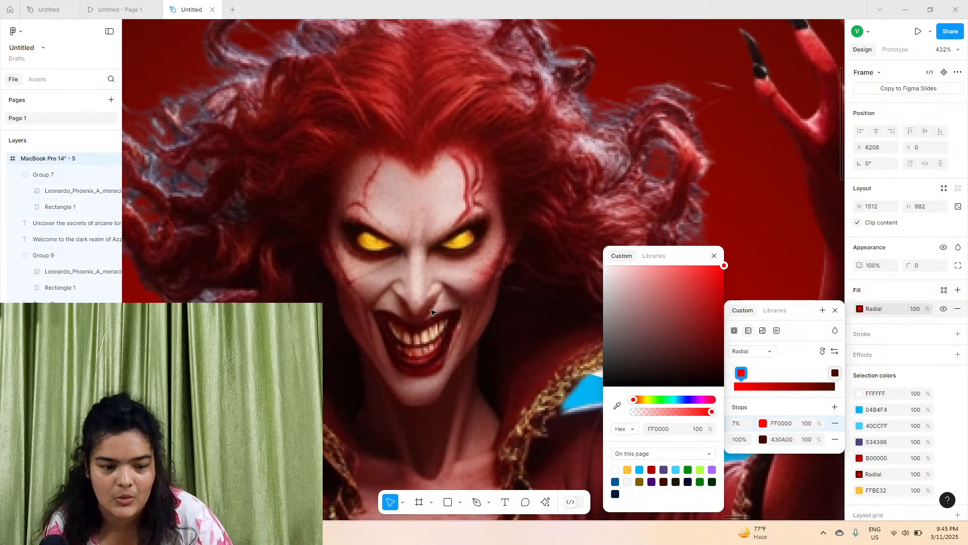
scroll(431, 312, "down", 10)
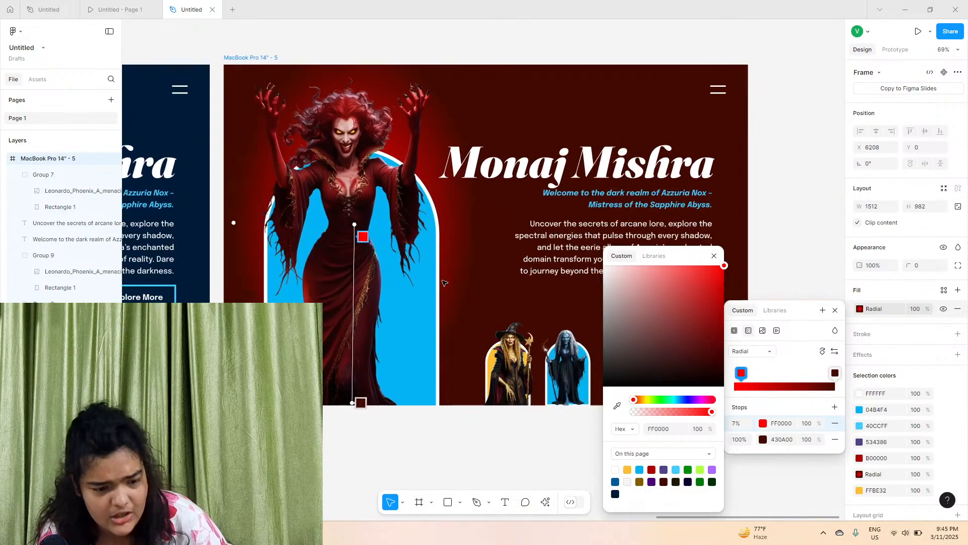
scroll(442, 280, "down", 1)
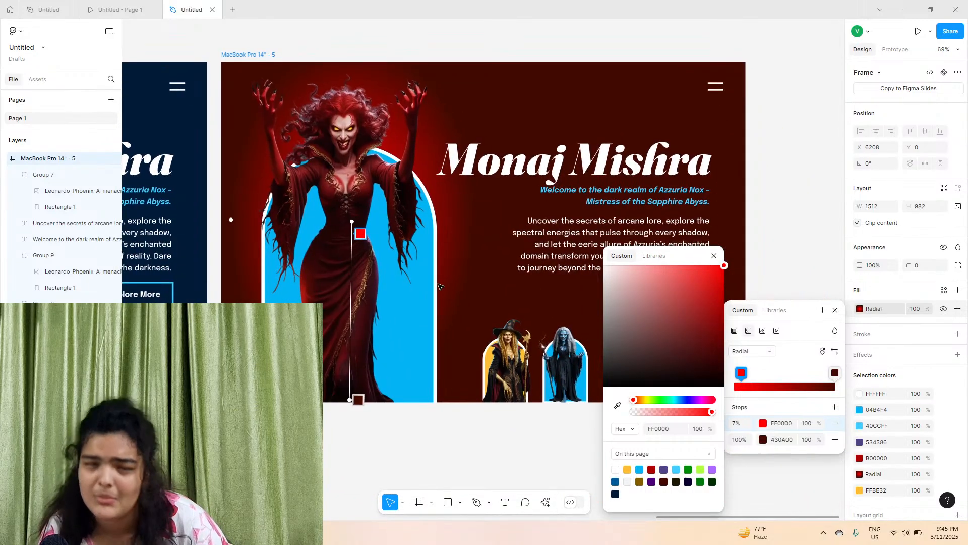
left_click(355, 437)
Replace the frame's light blue 40CCFF selection colour with red FF2828
left_click(241, 58)
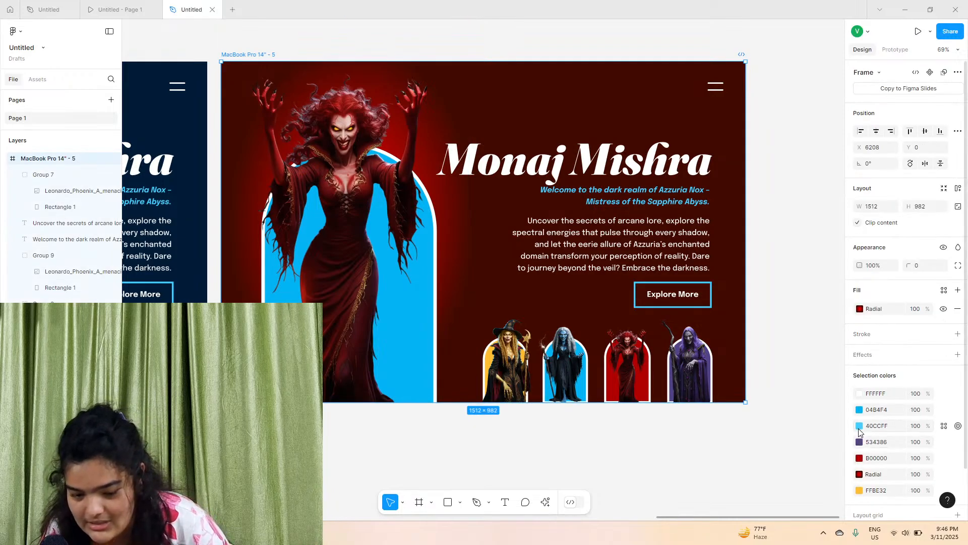
left_click(859, 427)
left_click(738, 405)
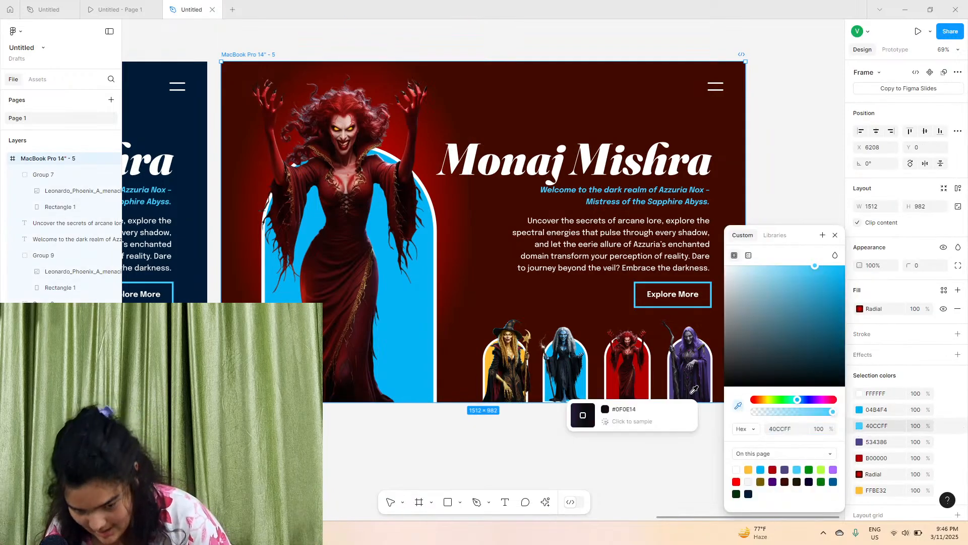
left_click(615, 383)
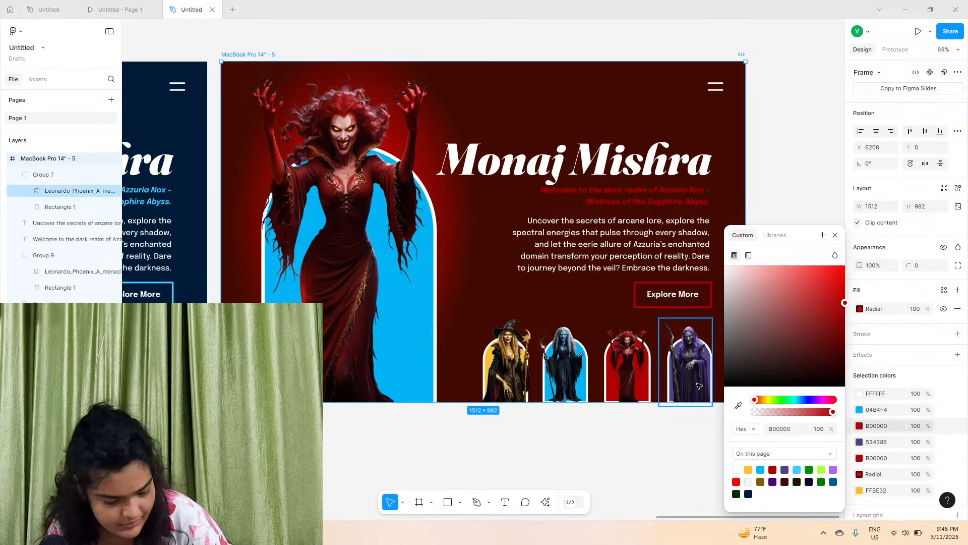
left_click_drag(809, 317, 787, 266)
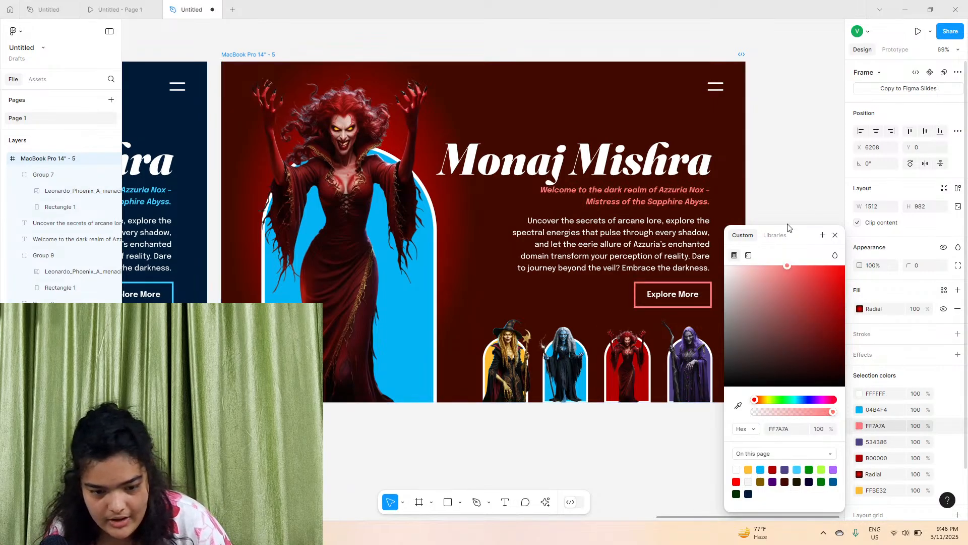
left_click_drag(803, 225, 817, 229)
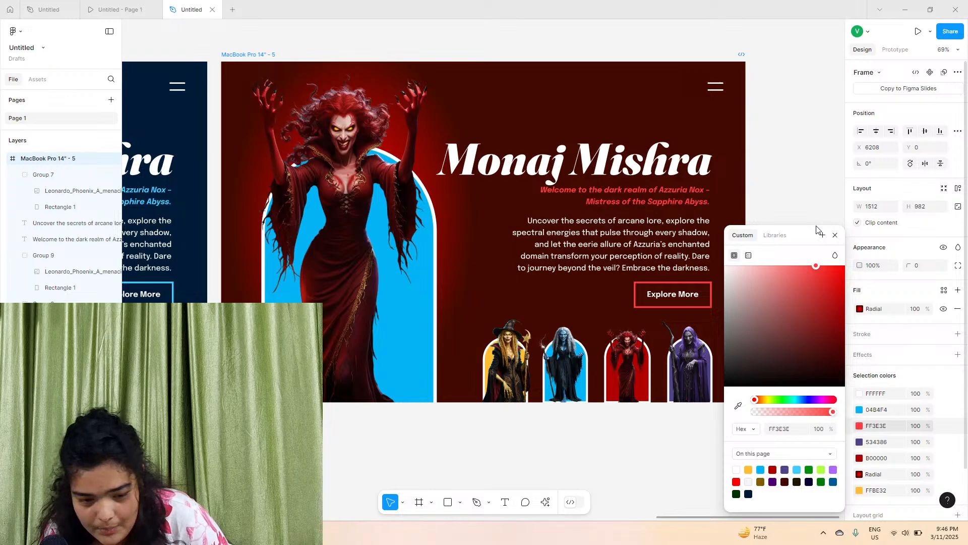
left_click_drag(817, 268, 825, 267)
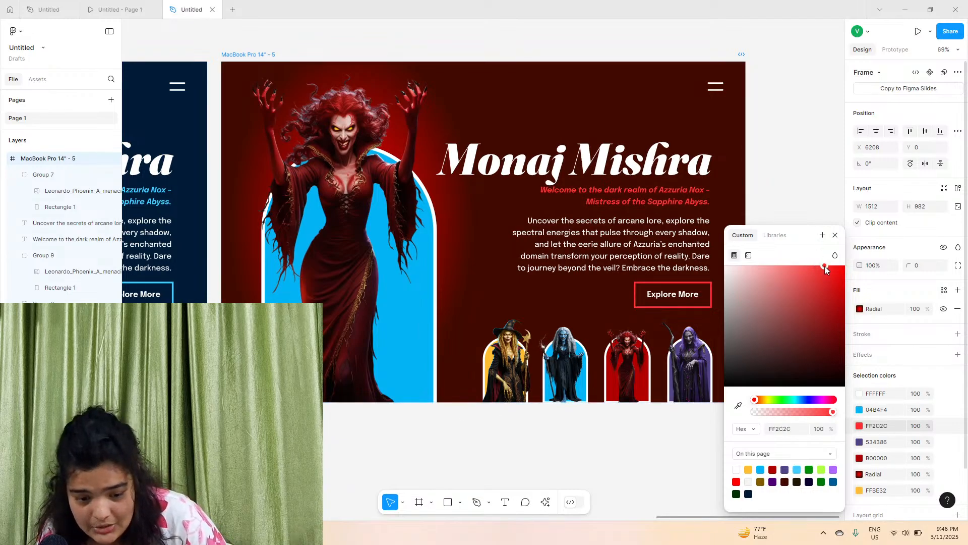
left_click(860, 409)
left_click(739, 407)
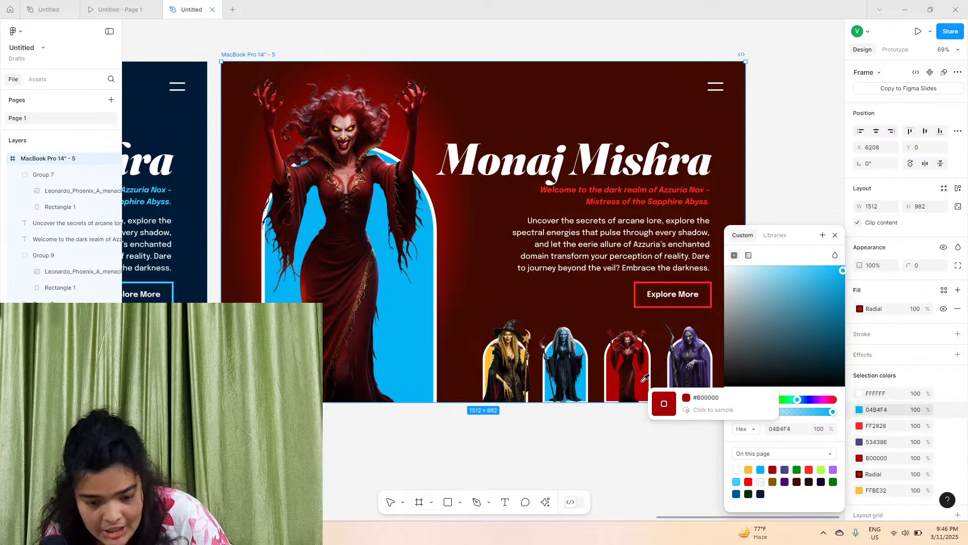
left_click(655, 399)
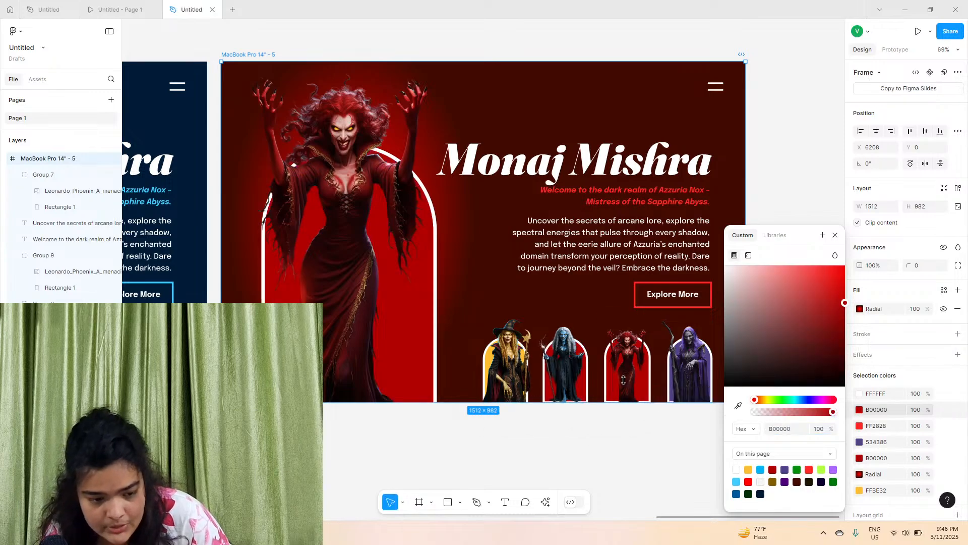
key("ctrl+z")
Fill the blue arch shape behind the main witch with the red sampled from the red witch thumbnail
left_click(589, 384)
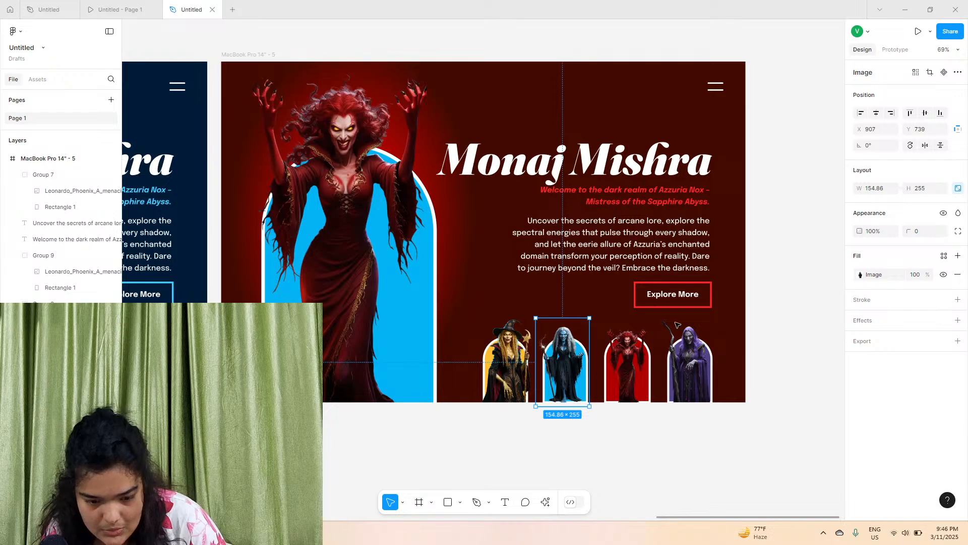
left_click(341, 271)
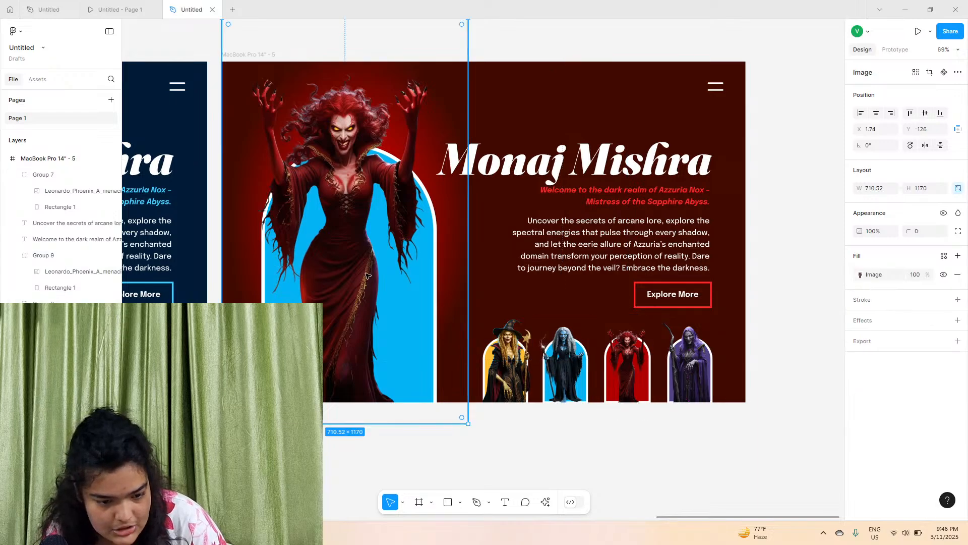
left_click(341, 341)
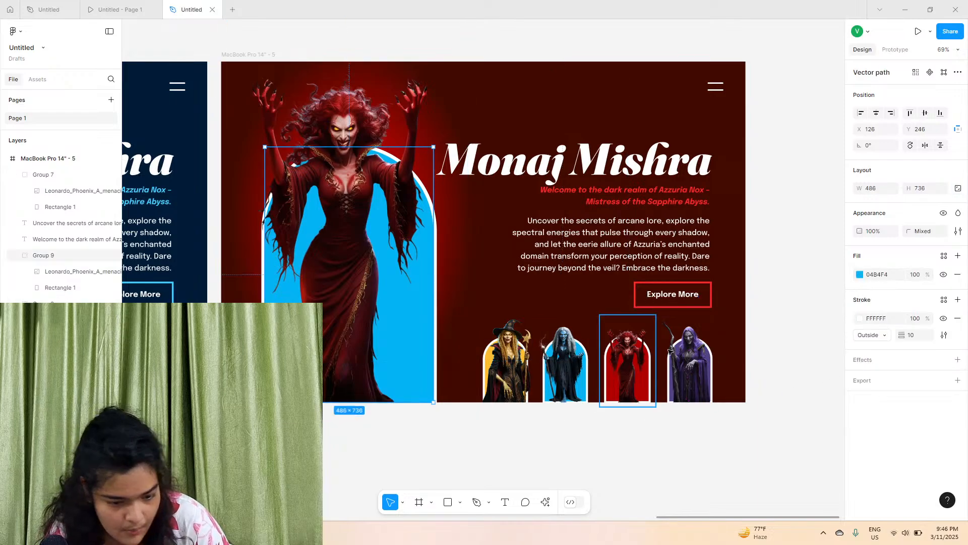
left_click(861, 274)
left_click(738, 405)
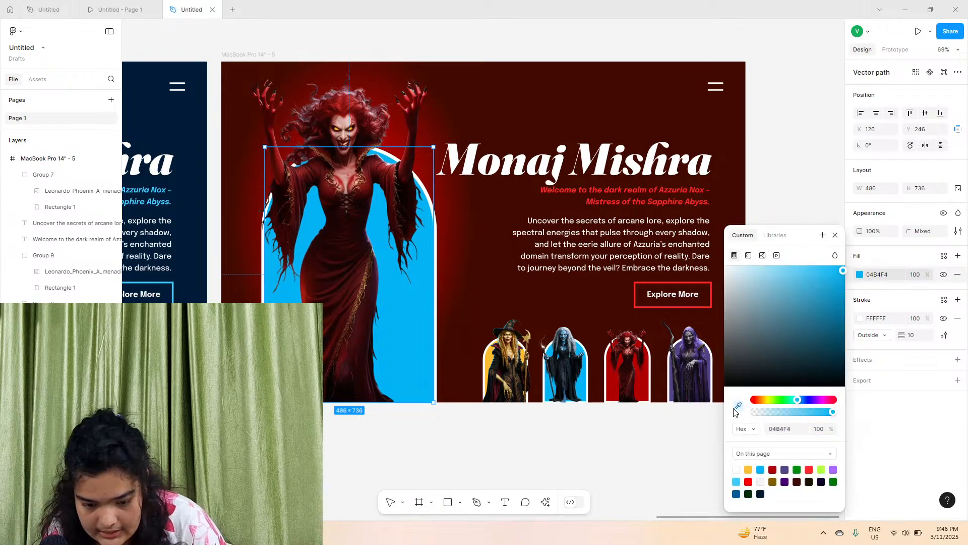
left_click(614, 382)
left_click(545, 467)
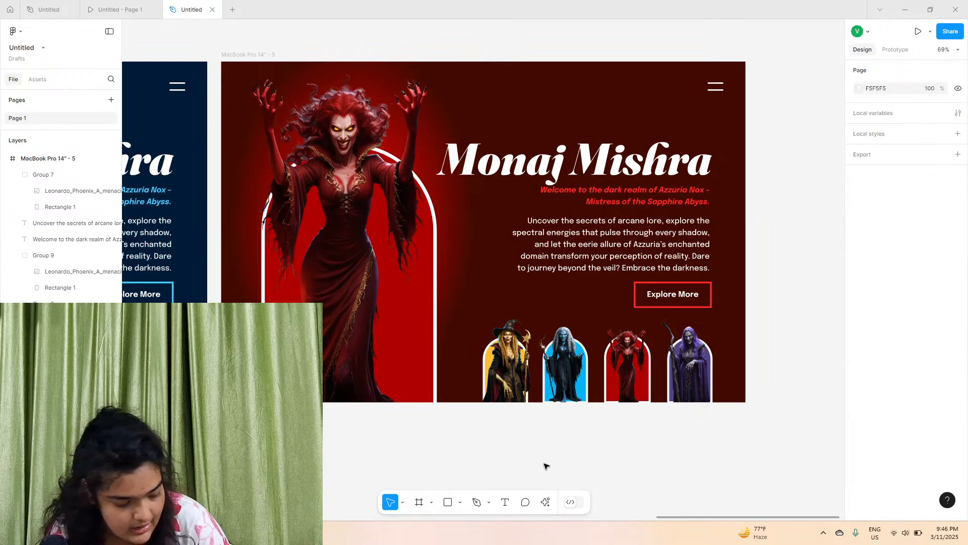
Replace the heading text with the new witch character's full name
left_click(591, 138)
double_click(591, 137)
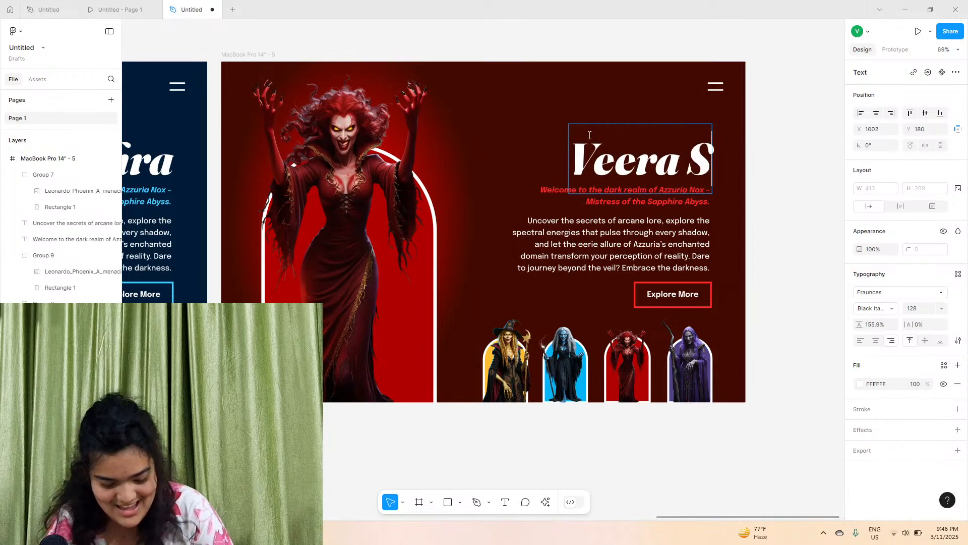
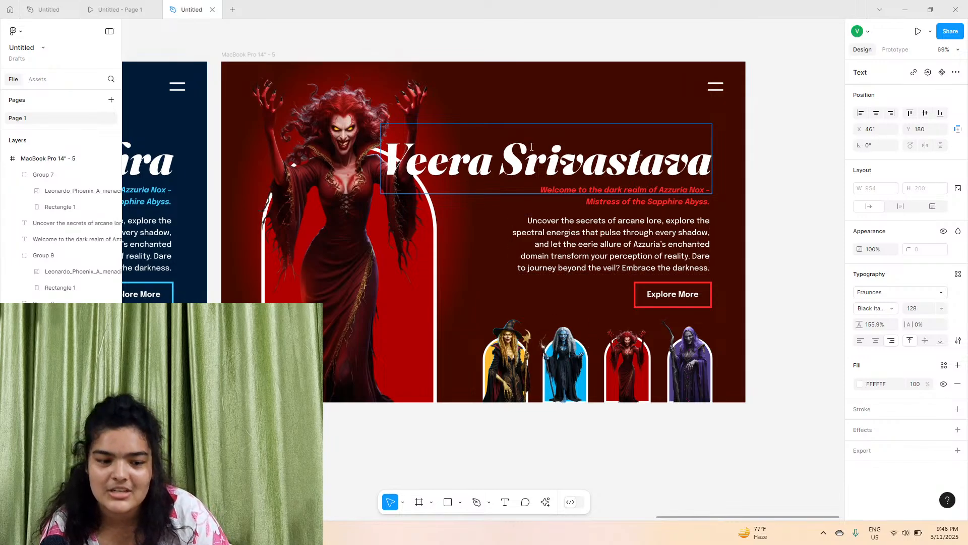
Set the heading's font size to 96
scroll(660, 431, "left", 2)
key("Escape")
left_click(942, 308)
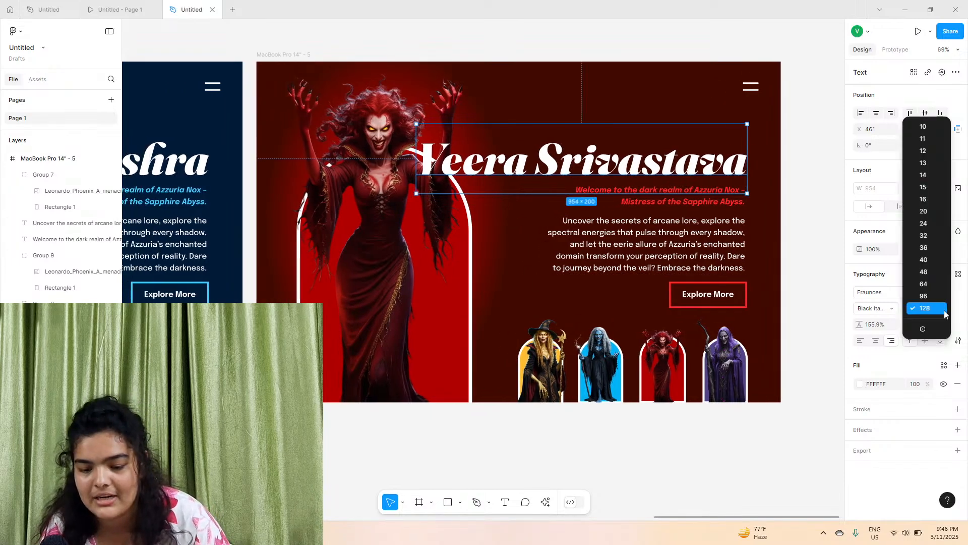
left_click(925, 296)
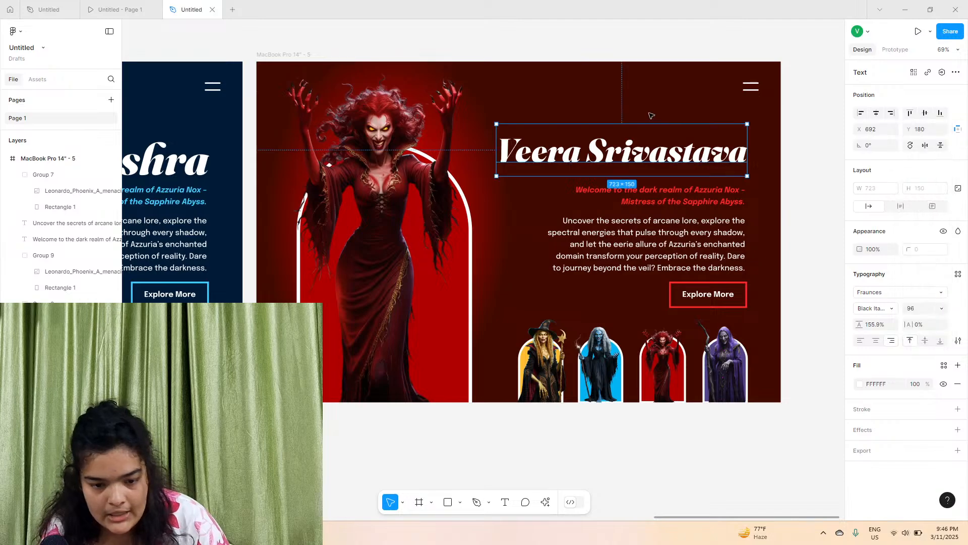
Move the heading down by about 35 px, closer to the subtitle
scroll(715, 152, "up", 5)
left_click_drag(722, 164, 726, 194)
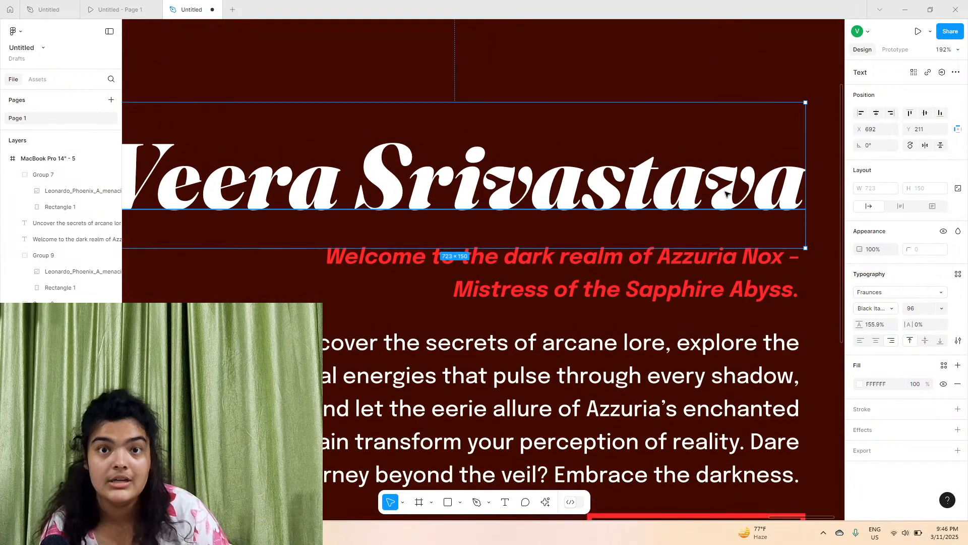
scroll(726, 193, "down", 4)
left_click(703, 233)
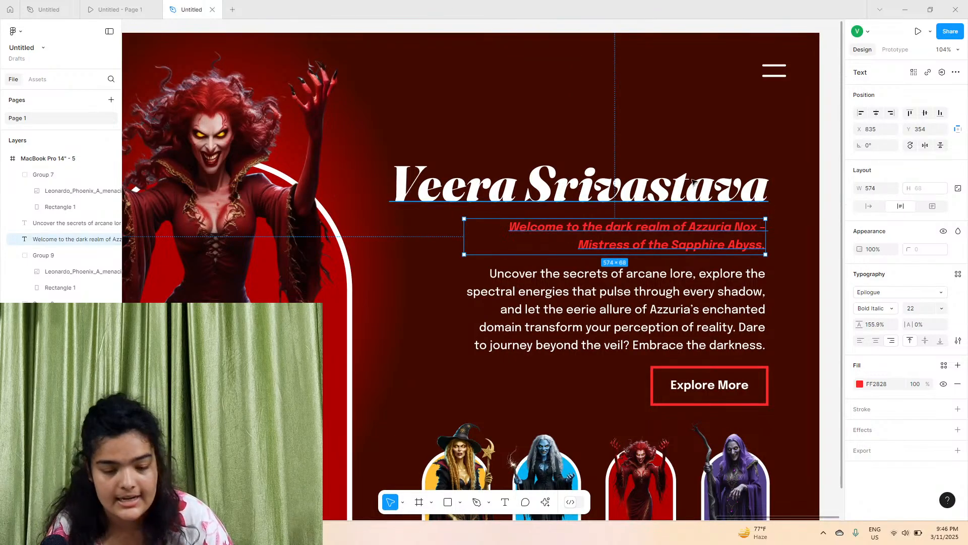
left_click_drag(694, 178, 694, 178)
scroll(694, 178, "down", 5)
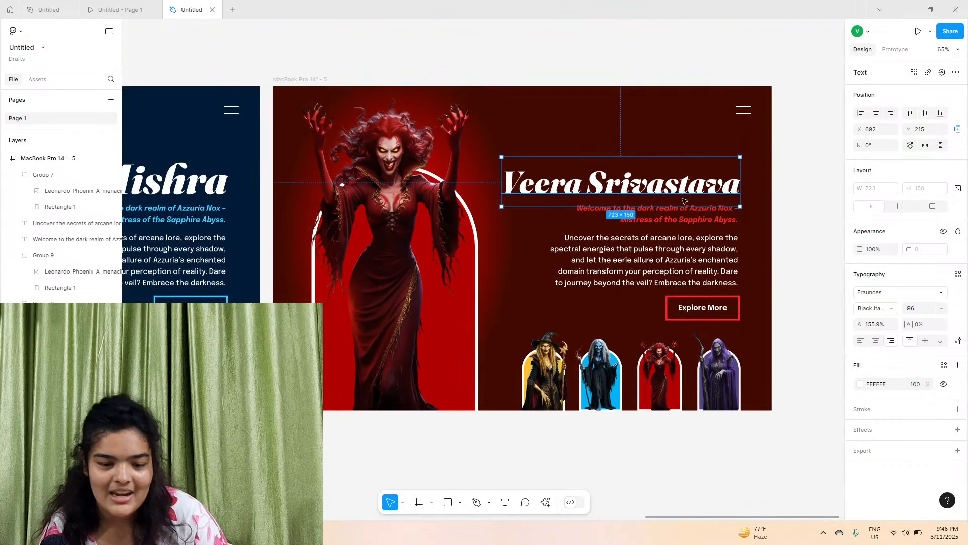
left_click(682, 220)
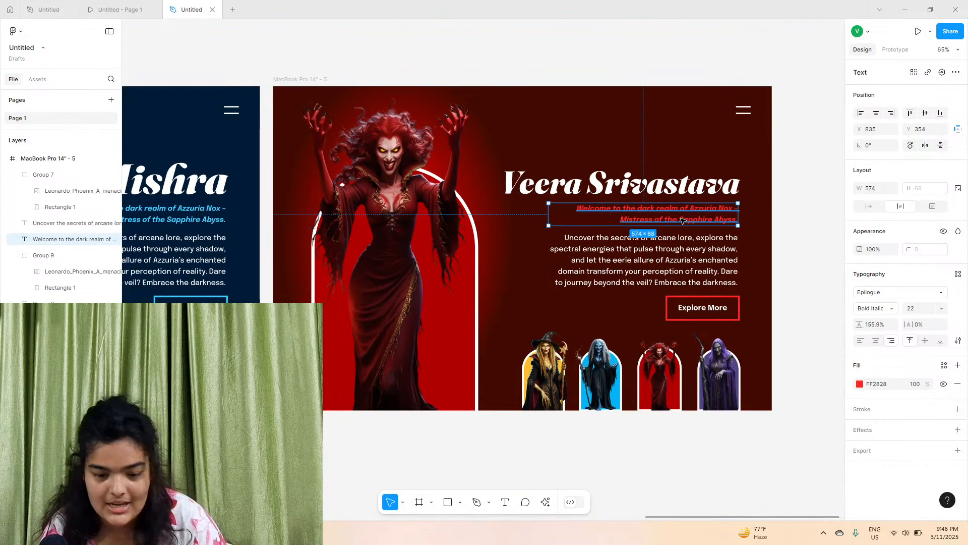
Set the heading's font size to 100 and nudge it up 2 px
left_click(687, 186)
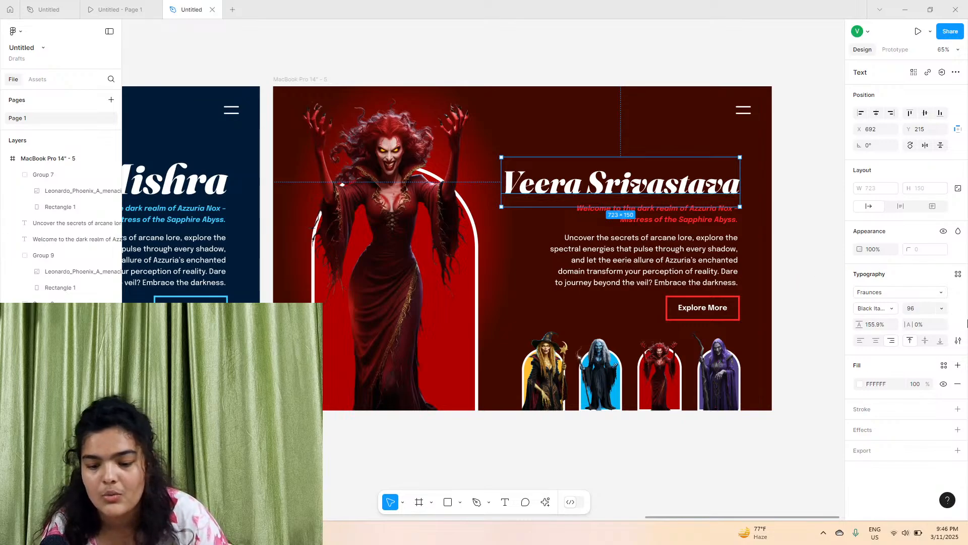
left_click(921, 313)
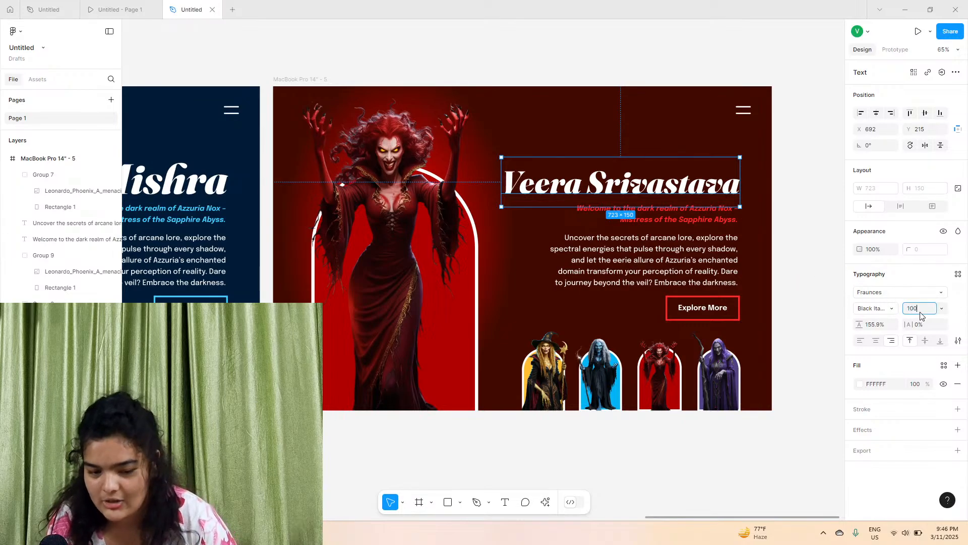
key("Return")
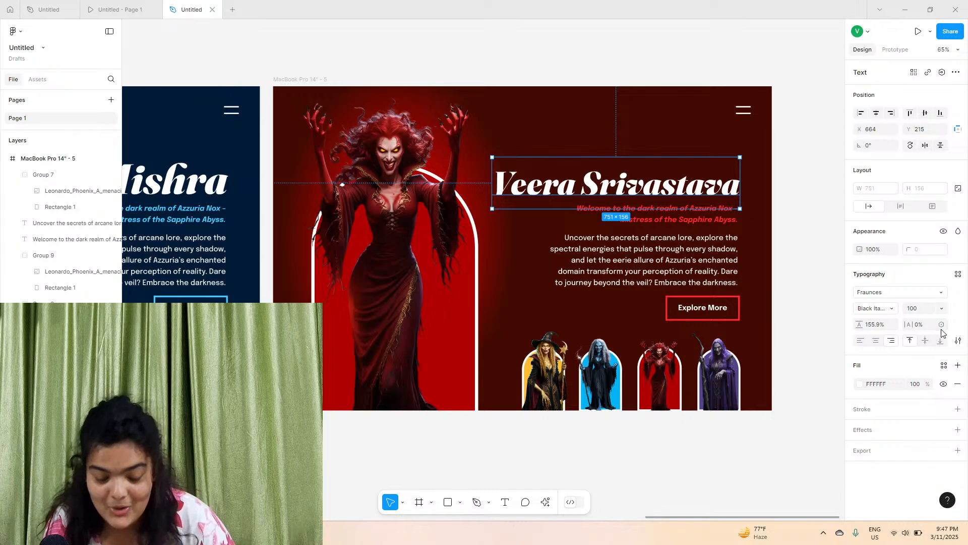
key("Up")
key("Up")
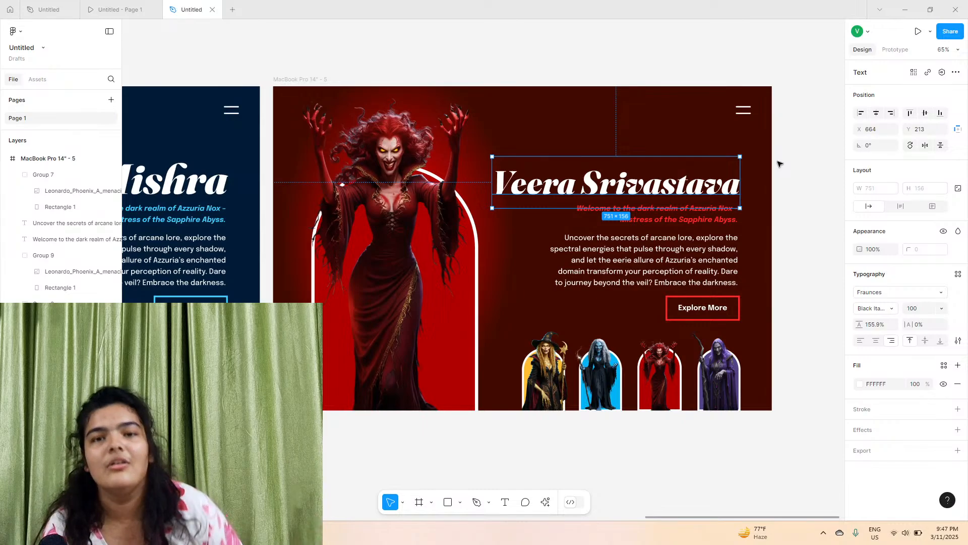
Replace the red frame's subtitle text with 'A hard working UI/UX desig'
left_click(635, 97)
left_click(295, 79)
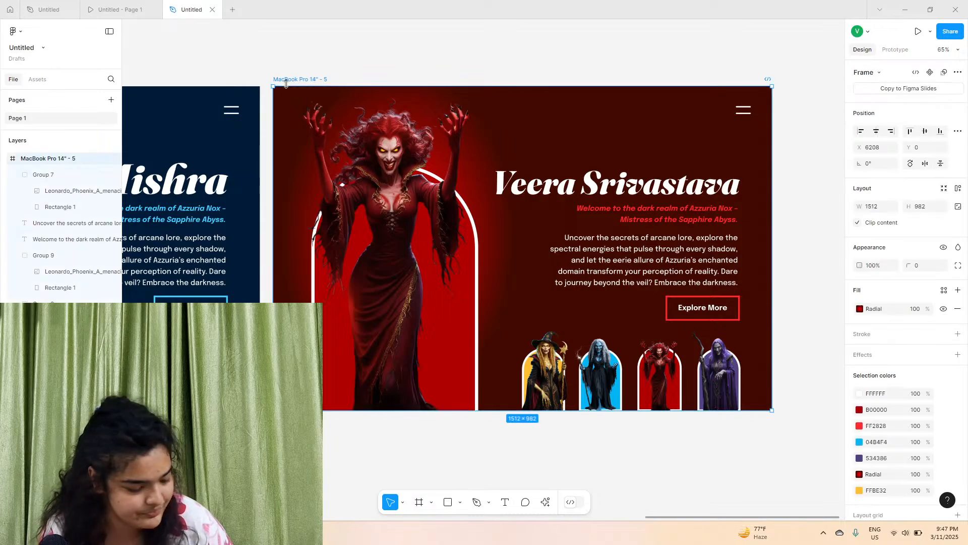
scroll(472, 175, "up", 5)
scroll(502, 221, "down", 4)
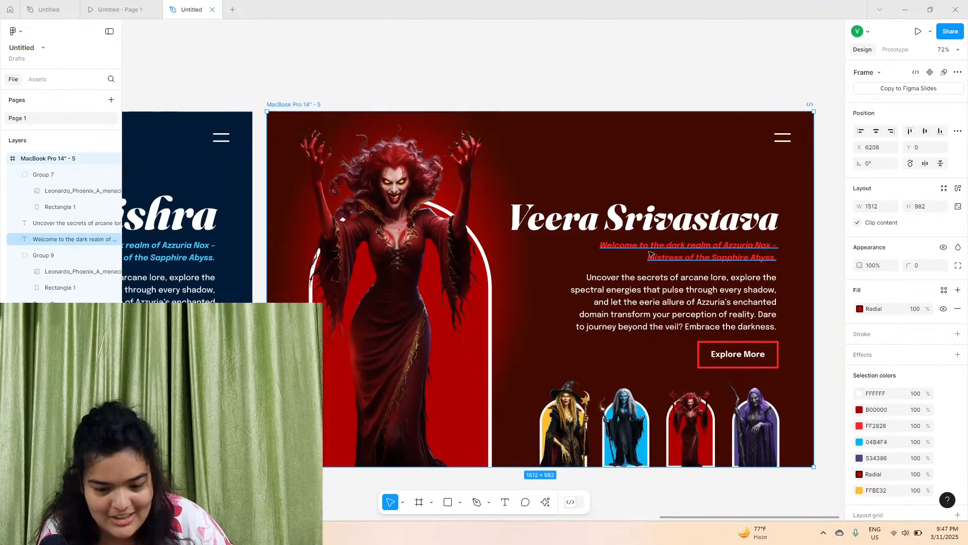
scroll(651, 255, "right", 1)
double_click(651, 254)
scroll(651, 254, "up", 5)
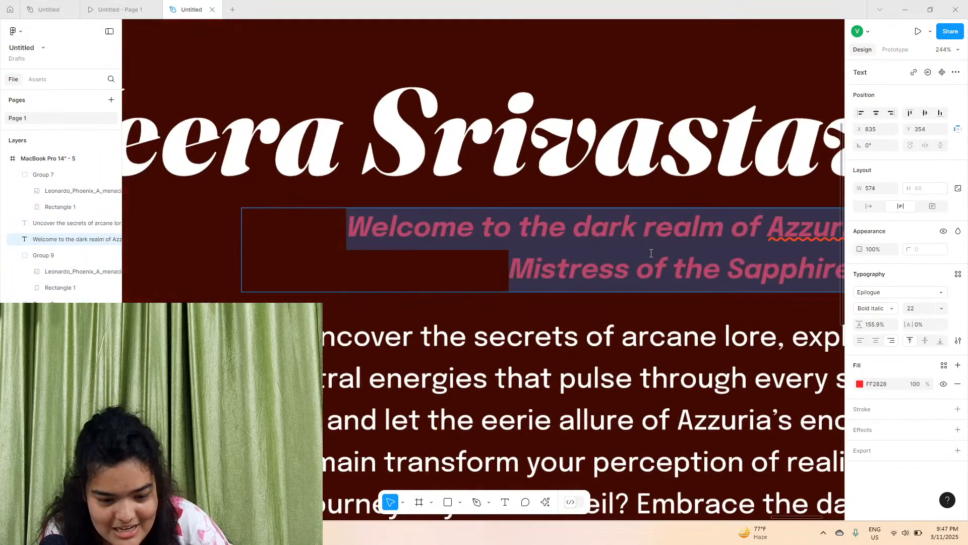
type("A h")
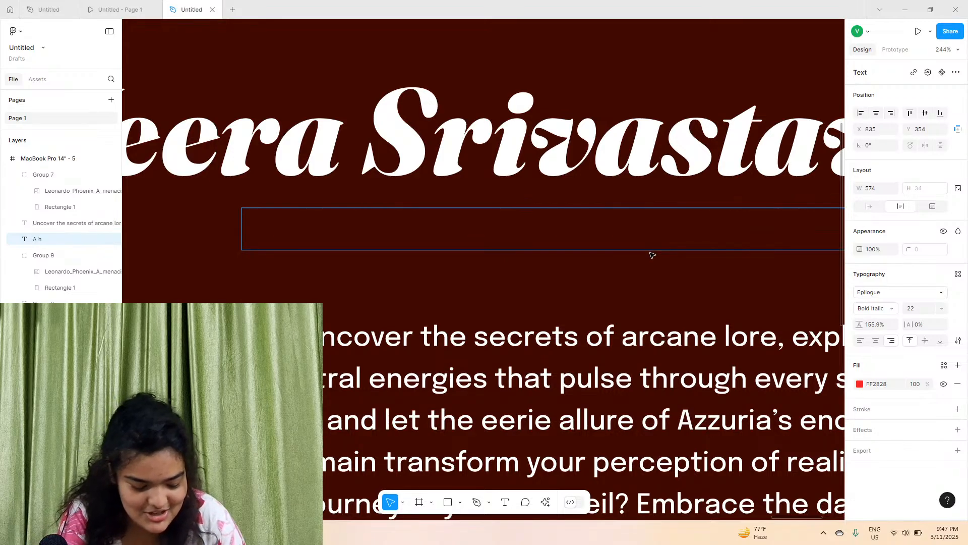
type("ard working")
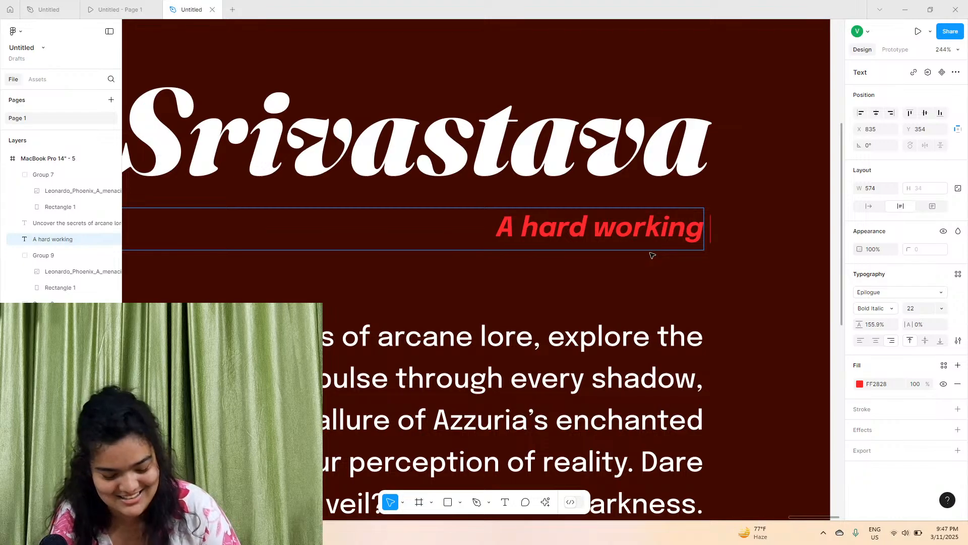
type(" U")
key("BackSpace")
key("BackSpace")
type("UI/UX")
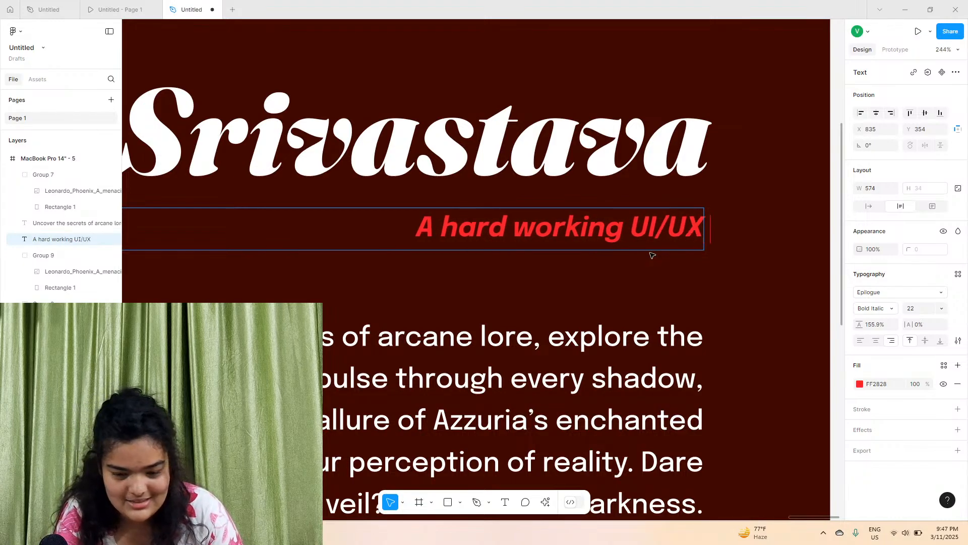
type(" design")
key("BackSpace")
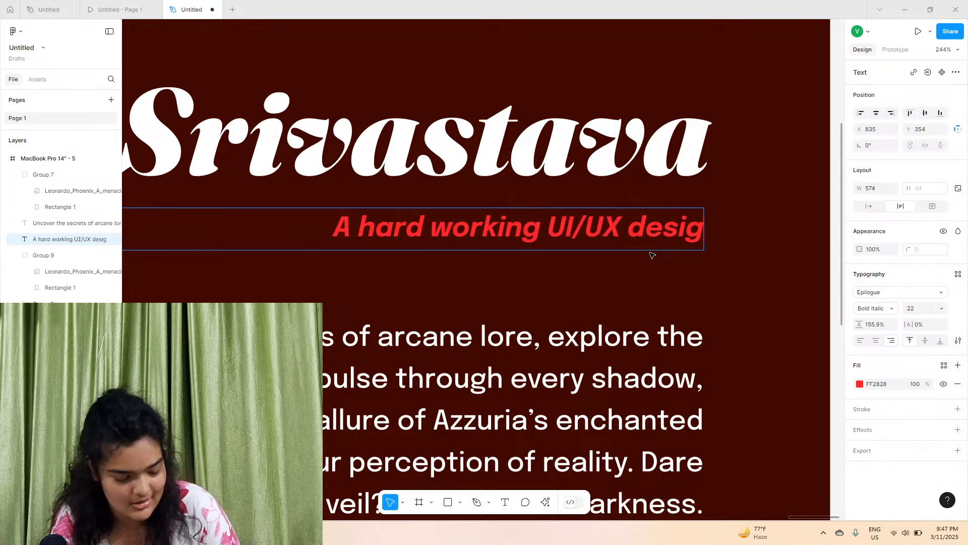
key("Escape")
key("Delete")
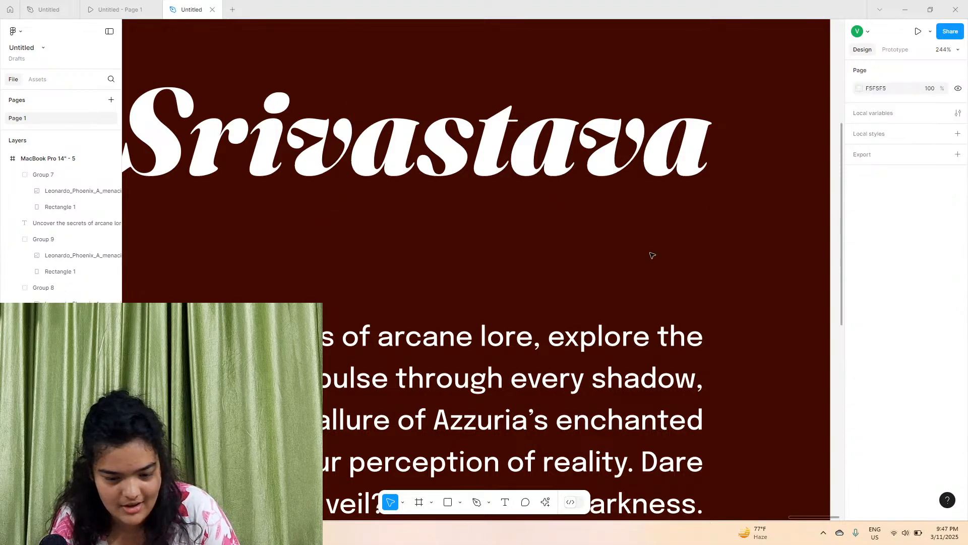
key("ctrl+z")
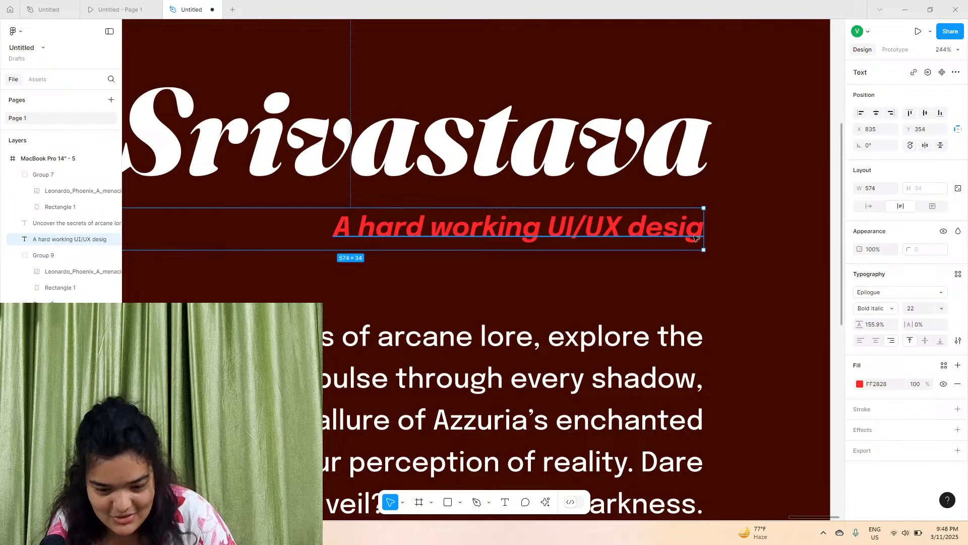
Complete the subtitle so it reads 'A hard working UI/UX designer, youtuber. With hate.'
double_click(702, 230)
left_click(702, 230)
type("ner")
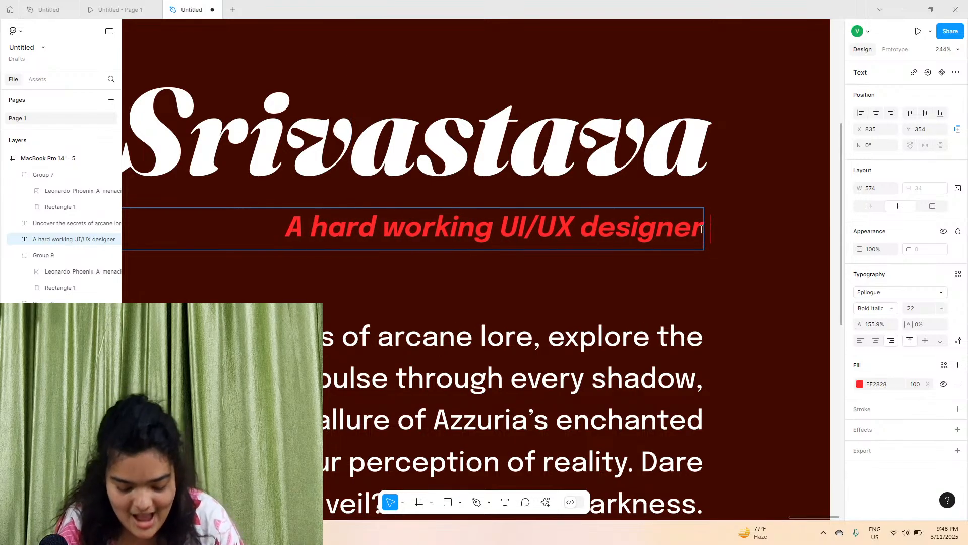
type(", youtube")
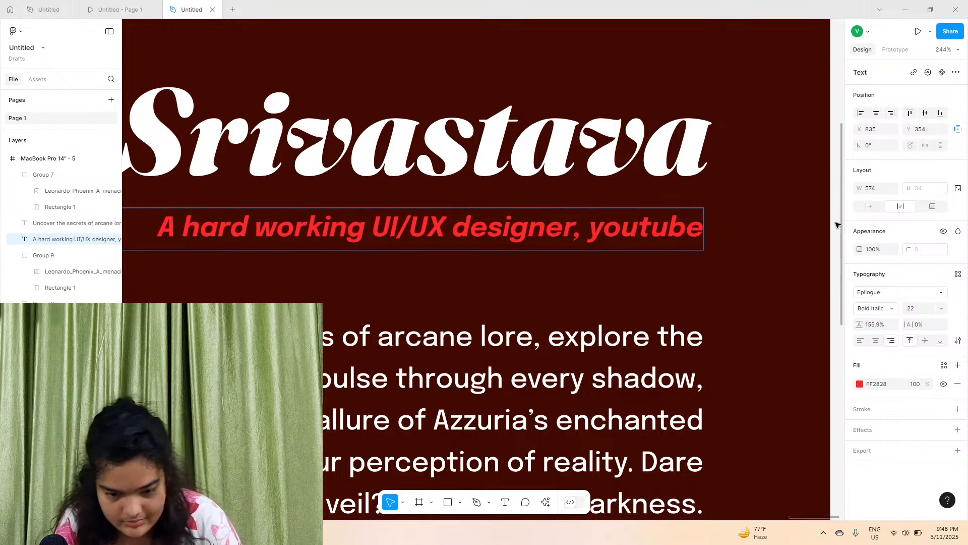
type("r")
type(".")
scroll(763, 224, "down", 5)
key("Return")
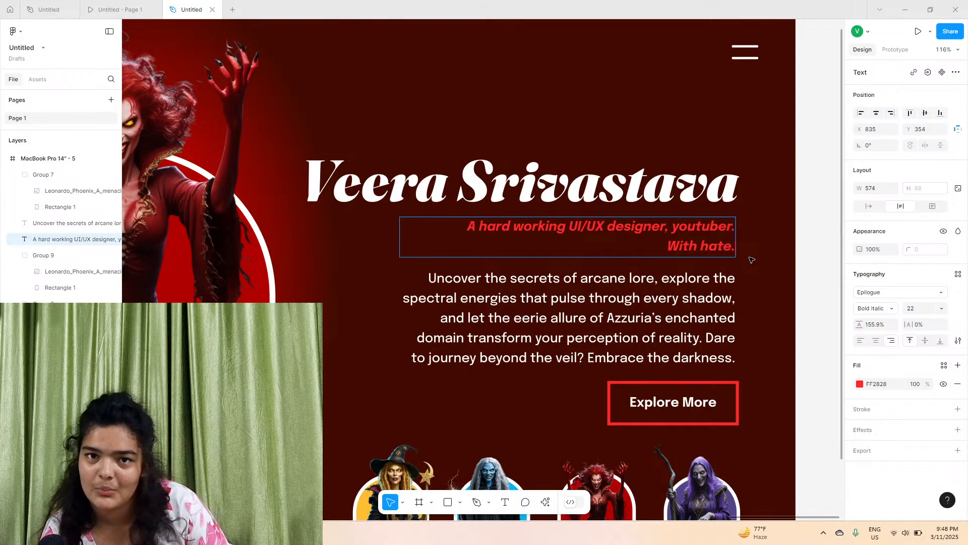
scroll(752, 260, "down", 3)
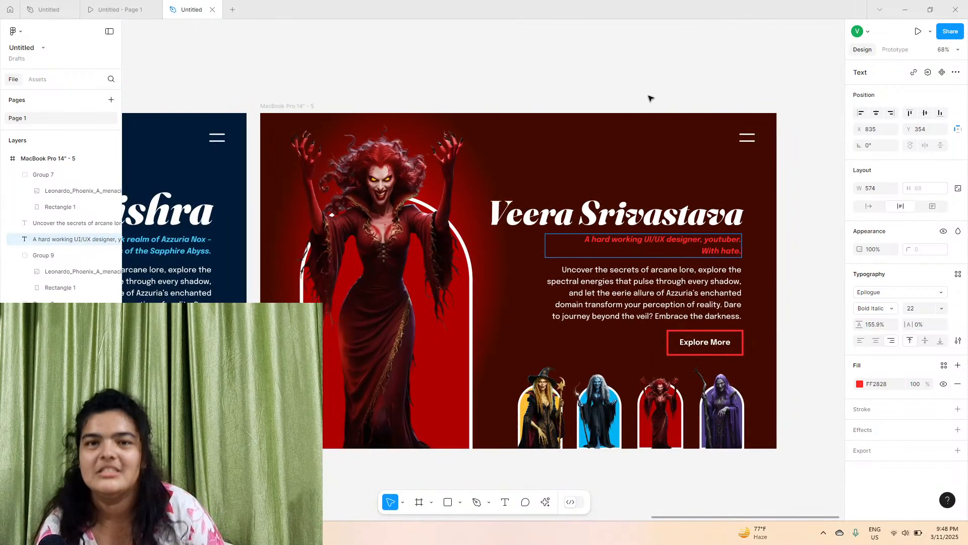
left_click(635, 108)
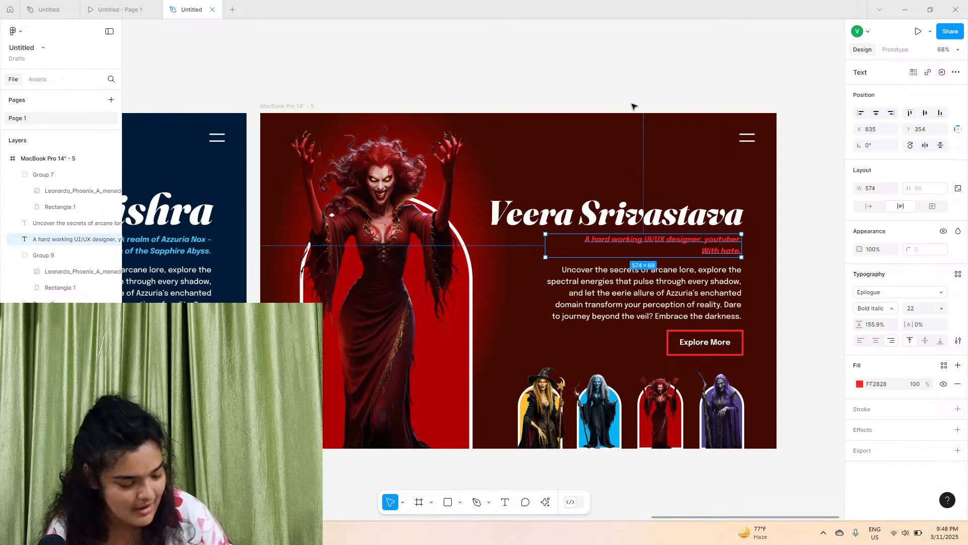
scroll(636, 112, "down", 2)
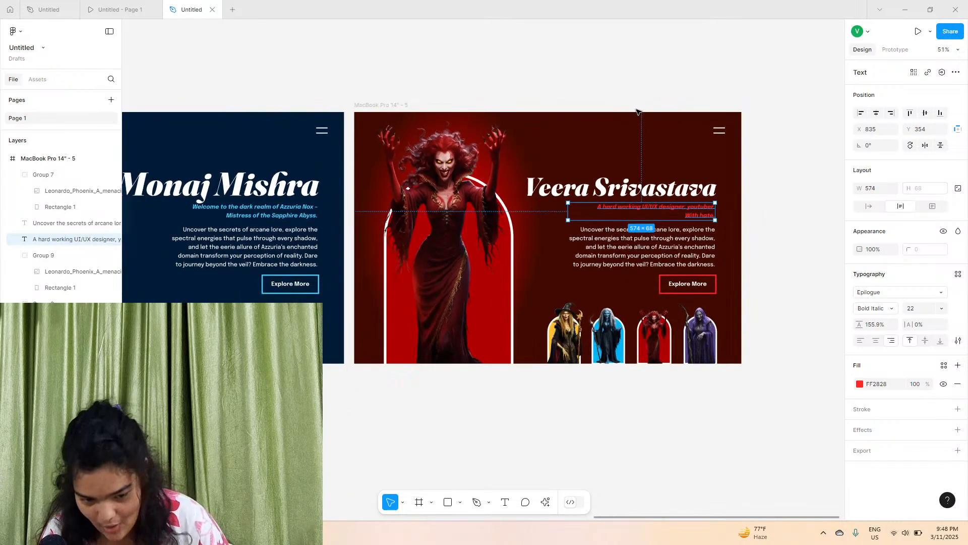
left_click(637, 111)
scroll(613, 345, "up", 2)
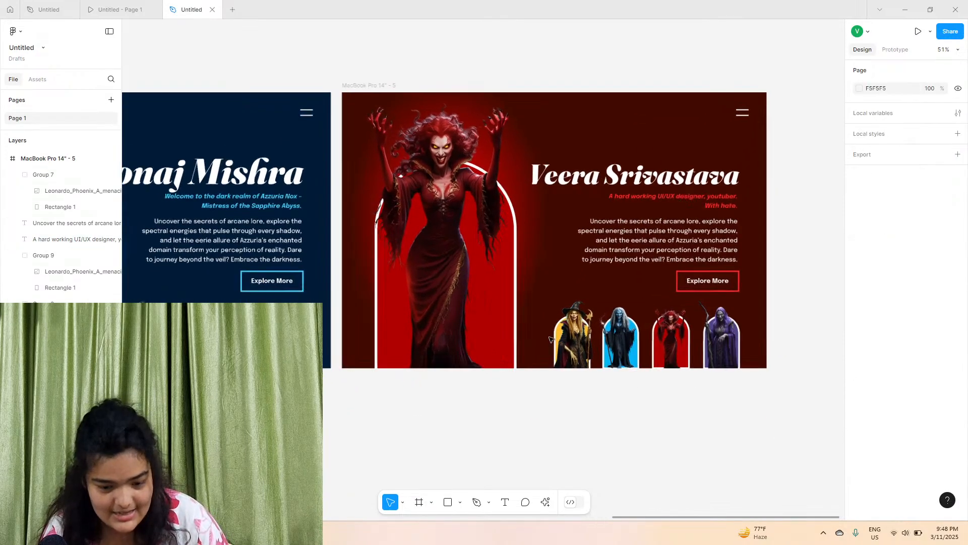
scroll(602, 373, "right", 3)
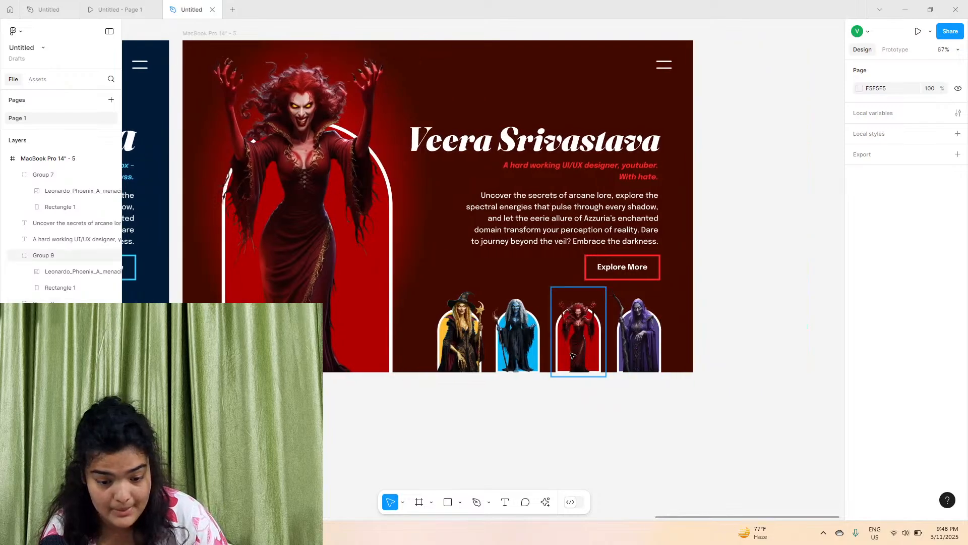
scroll(578, 354, "left", 20)
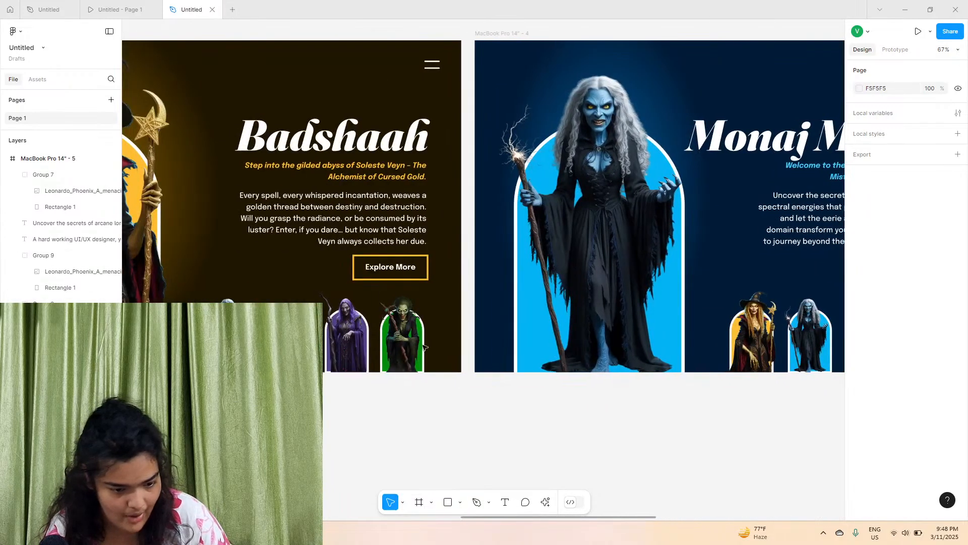
scroll(608, 347, "right", 5)
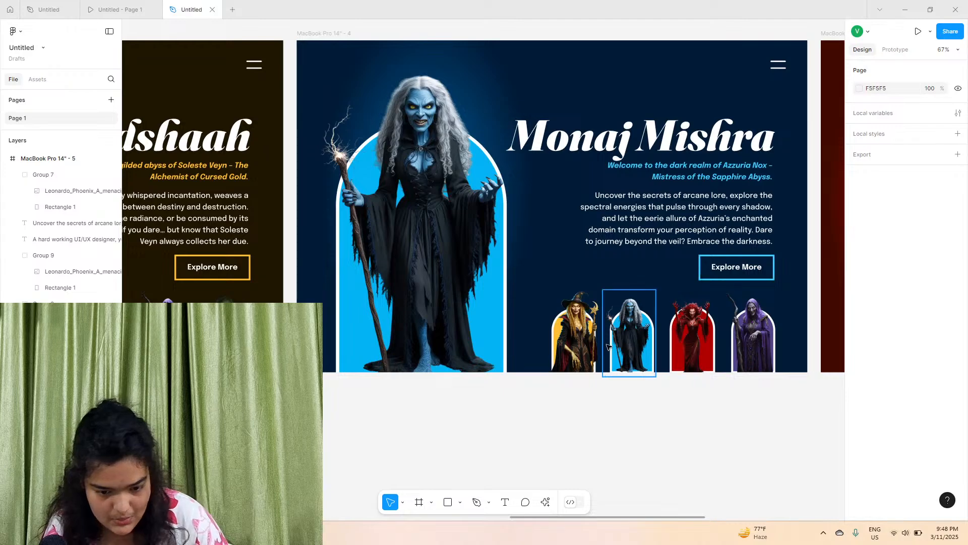
scroll(607, 347, "left", 5)
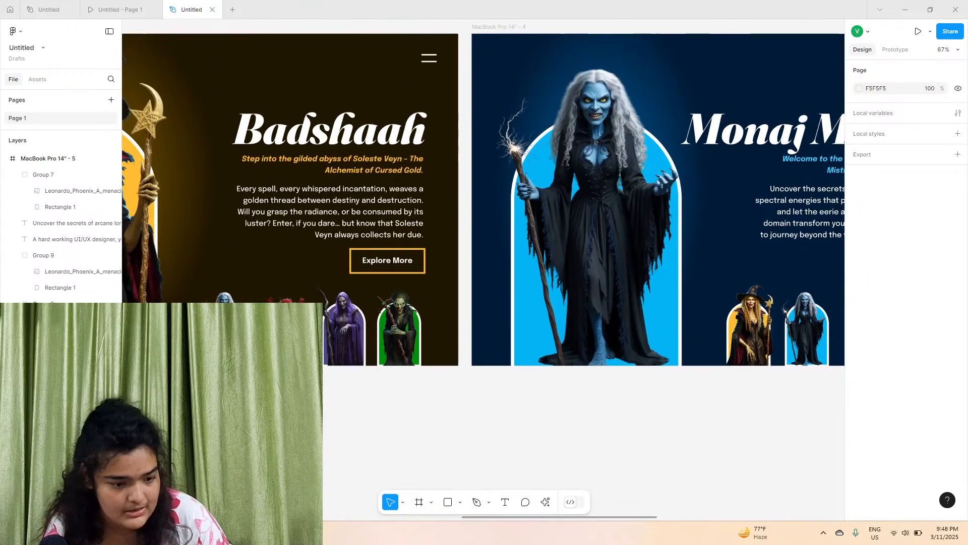
scroll(375, 318, "right", 7)
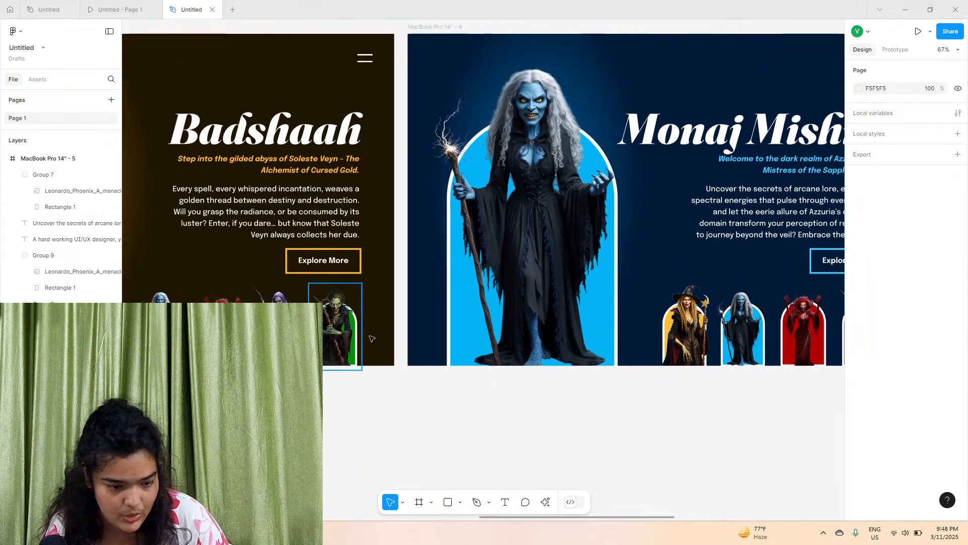
left_click(638, 344)
left_click_drag(638, 344, 522, 360)
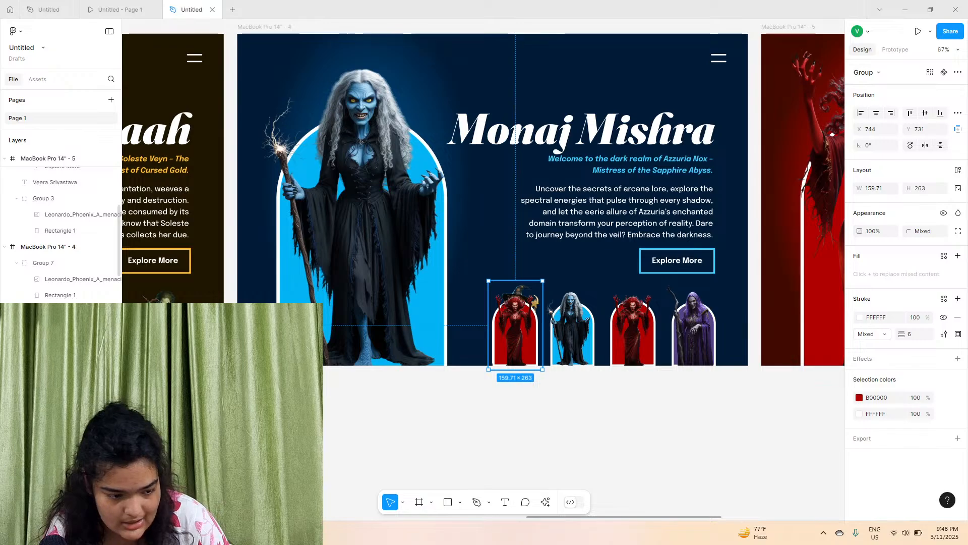
left_click(510, 447)
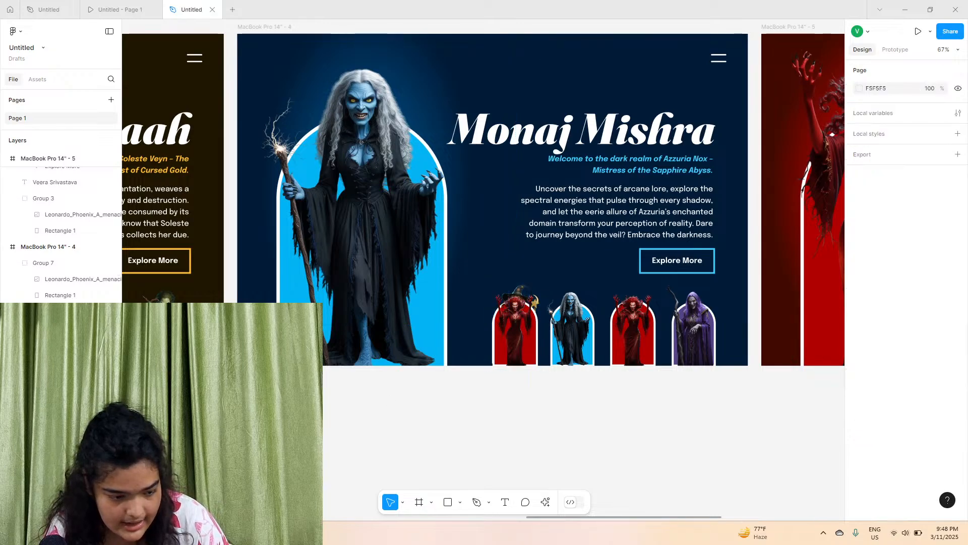
left_click(517, 328)
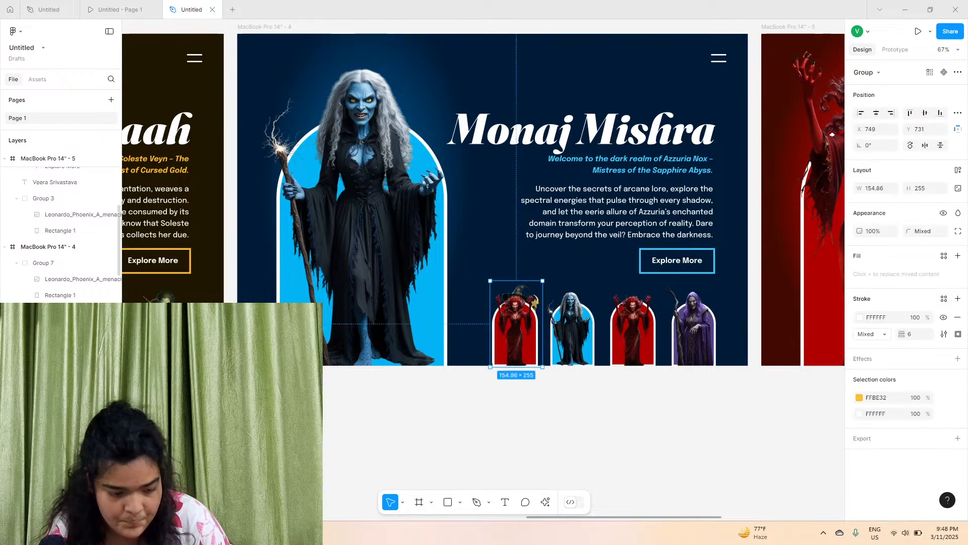
key("Delete")
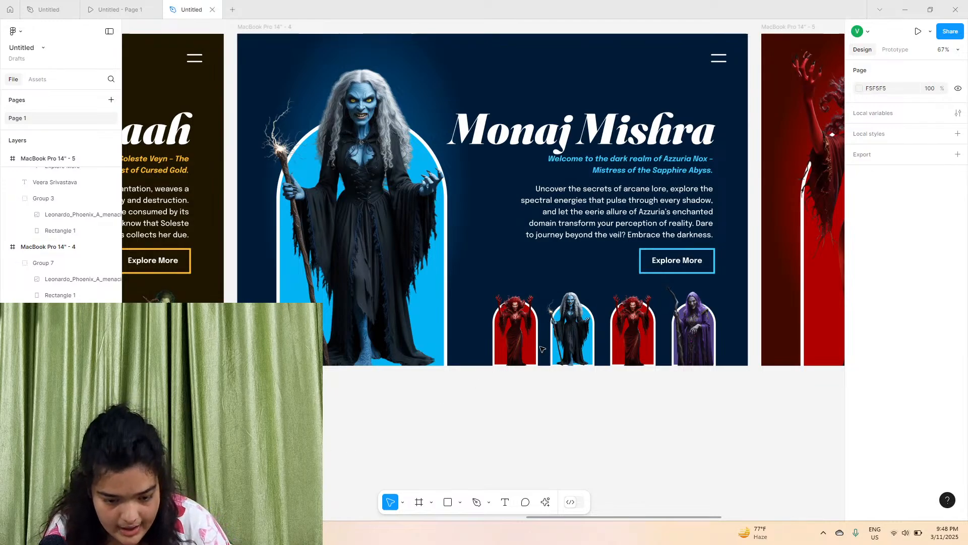
Duplicate the purple thumbnail over the blue one's spot, lock the copy, and delete the blue thumbnail beneath it
left_click(579, 349)
scroll(579, 349, "right", 4)
scroll(579, 349, "left", 7)
scroll(579, 348, "down", 5)
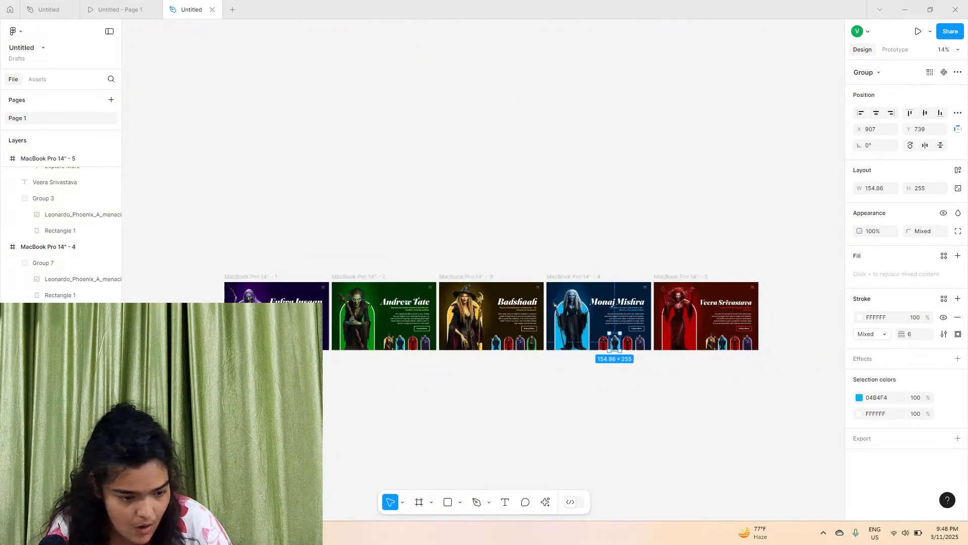
scroll(651, 348, "up", 5)
left_click(617, 338)
left_click_drag(616, 339, 537, 333)
scroll(535, 335, "up", 5)
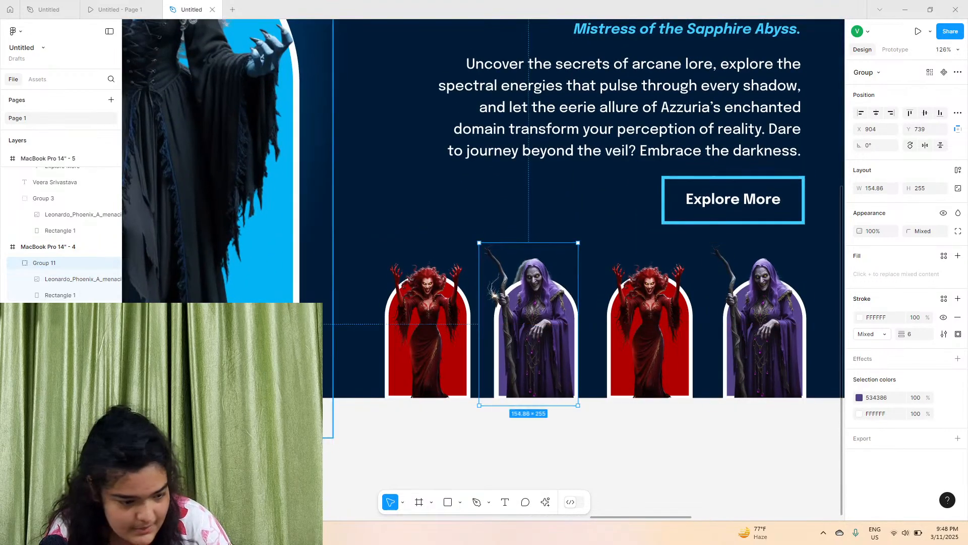
left_click(101, 263)
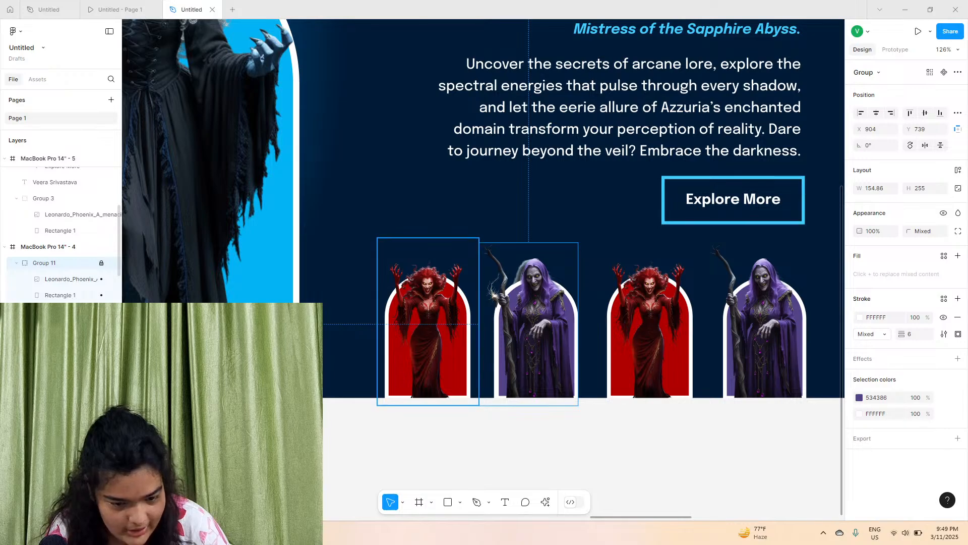
left_click(428, 328)
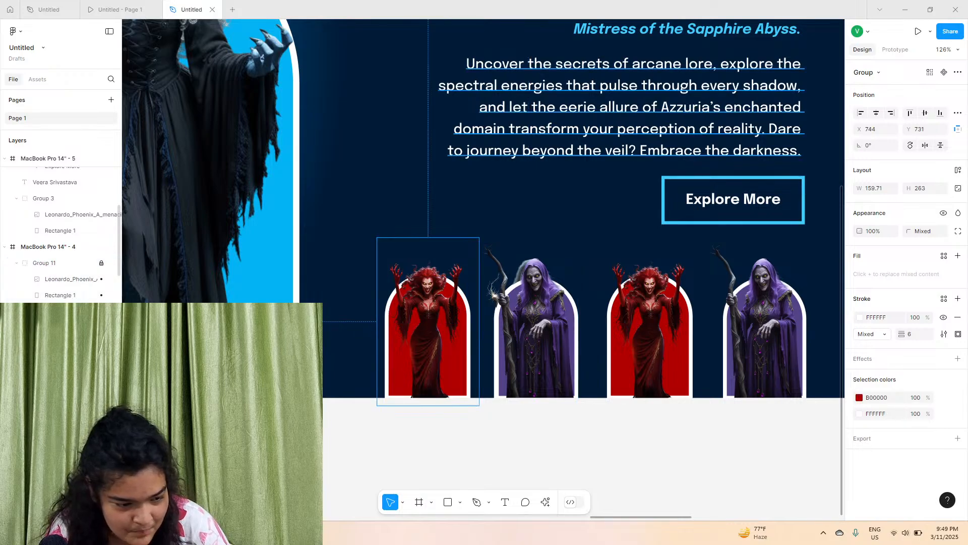
left_click(761, 328)
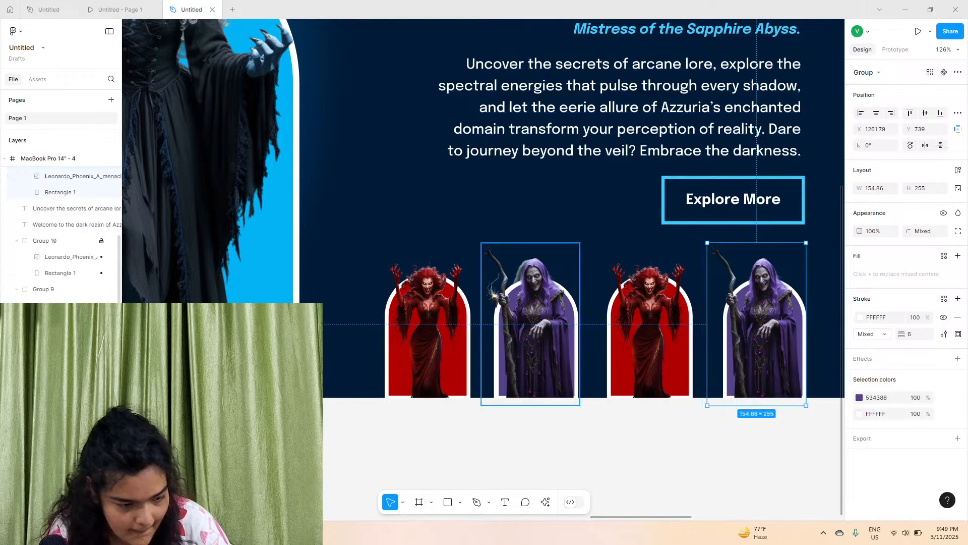
left_click(530, 326)
key("Delete")
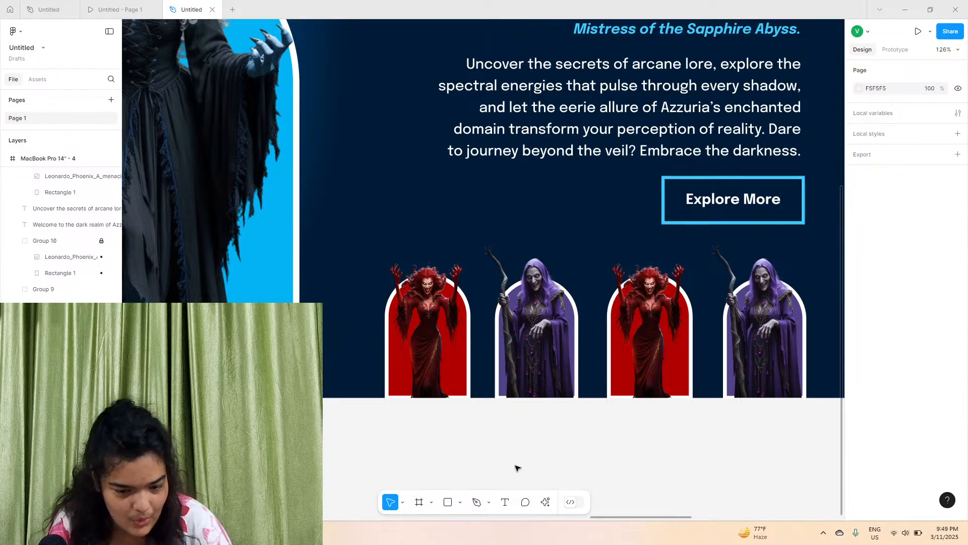
left_click(602, 347)
scroll(525, 328, "up", 8)
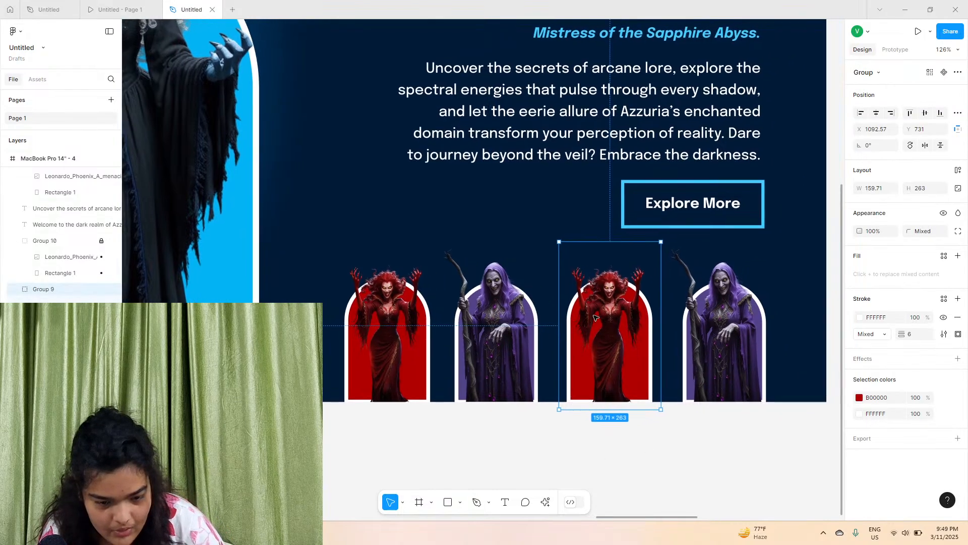
scroll(422, 204, "up", 6)
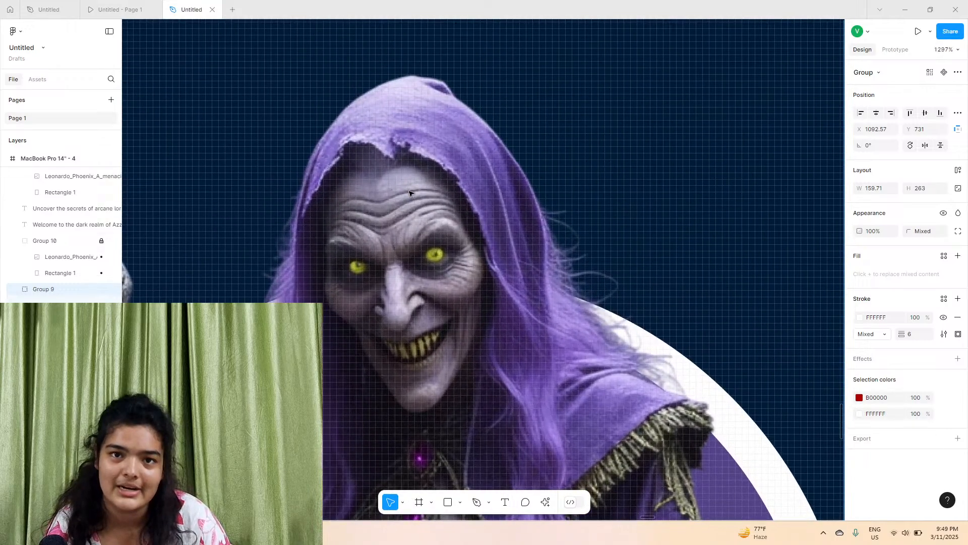
scroll(406, 235, "down", 15)
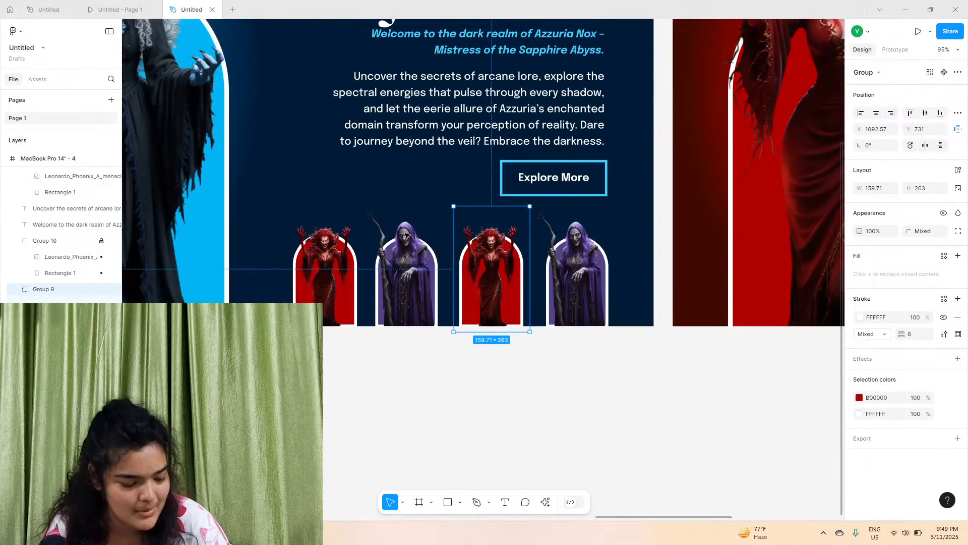
scroll(509, 287, "down", 5)
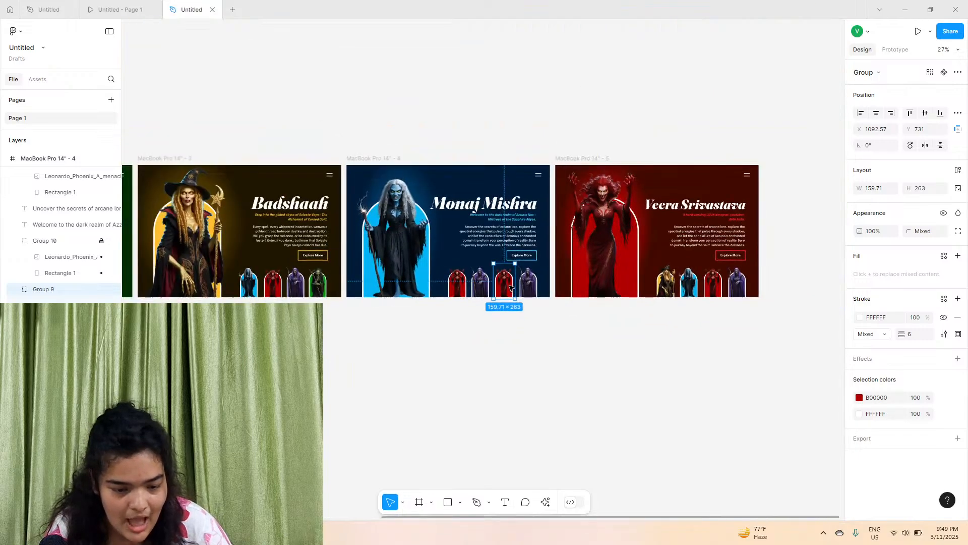
scroll(454, 262, "left", 3)
scroll(396, 278, "up", 4)
scroll(395, 279, "right", 4)
left_click(357, 290)
left_click_drag(358, 292, 731, 311)
scroll(656, 283, "right", 3)
scroll(707, 289, "up", 5)
scroll(730, 311, "up", 2)
scroll(730, 311, "right", 2)
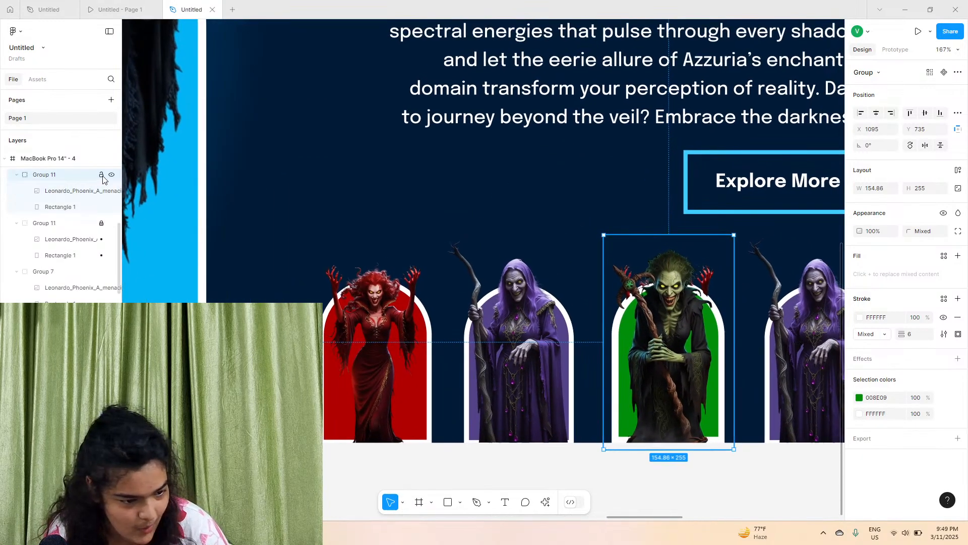
left_click(102, 175)
left_click(672, 233)
left_click(671, 230)
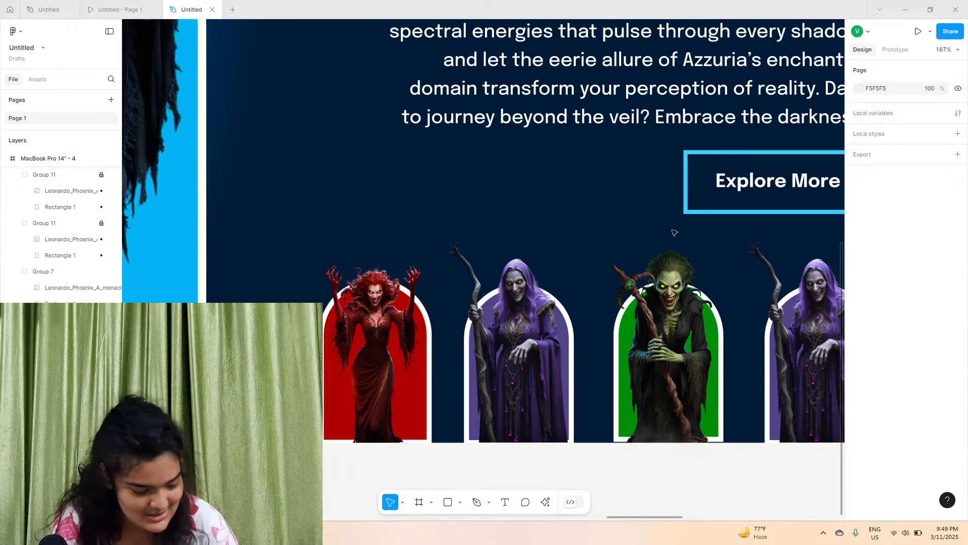
scroll(665, 343, "right", 3)
scroll(681, 358, "down", 8)
scroll(686, 379, "right", 2)
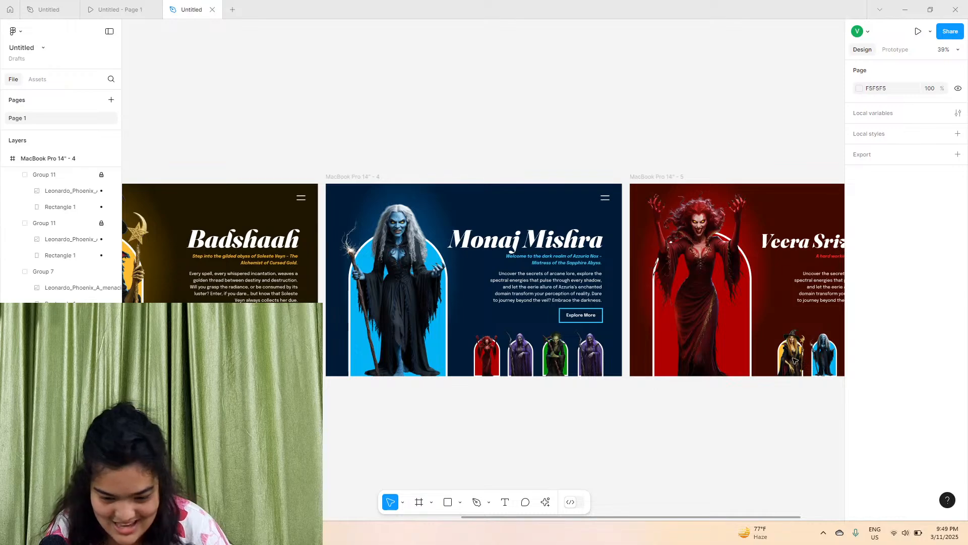
scroll(404, 283, "left", 6)
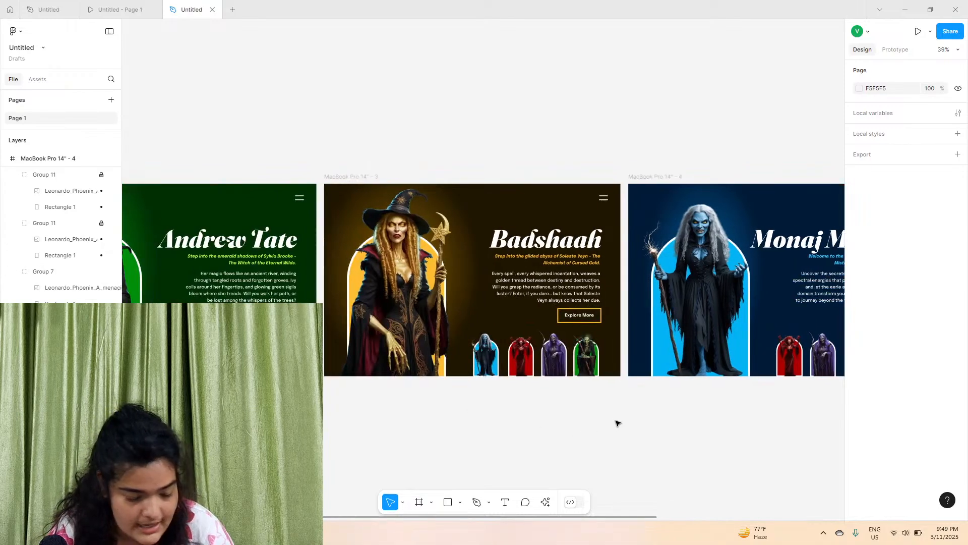
scroll(606, 427, "right", 9)
left_click(466, 185)
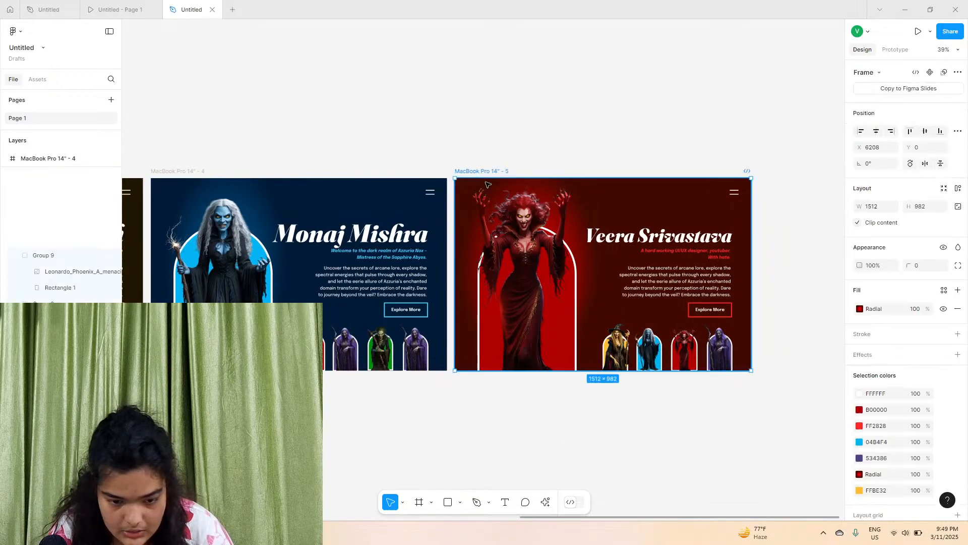
scroll(620, 356, "up", 4)
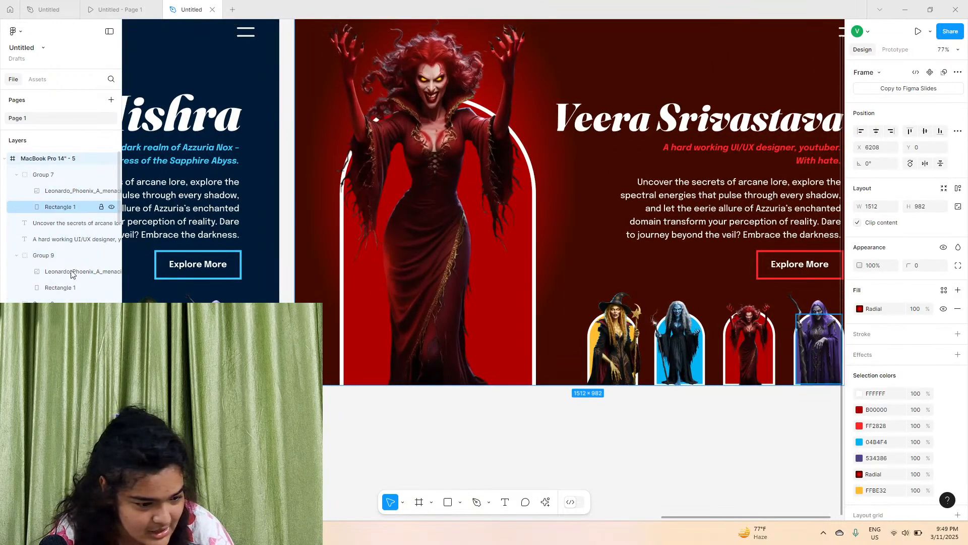
left_click(615, 337)
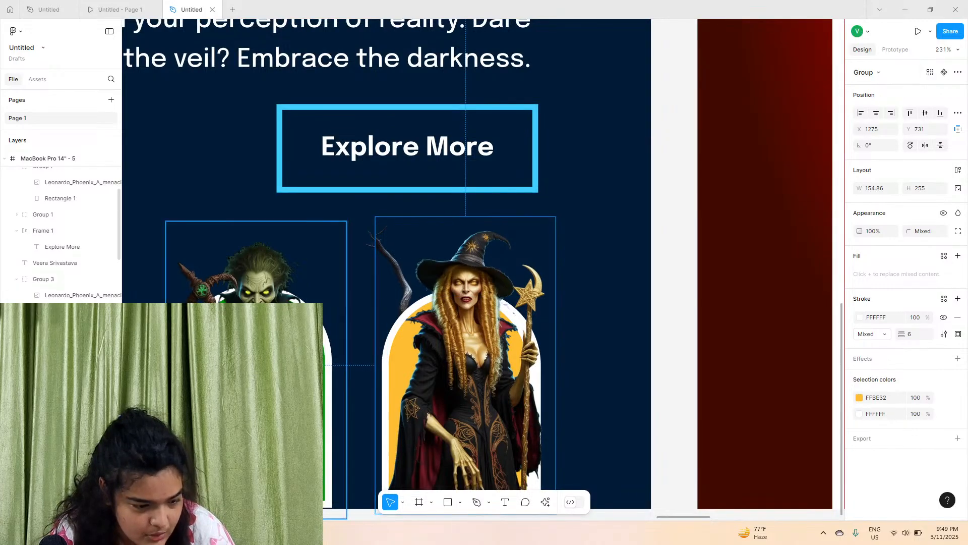
left_click(60, 360)
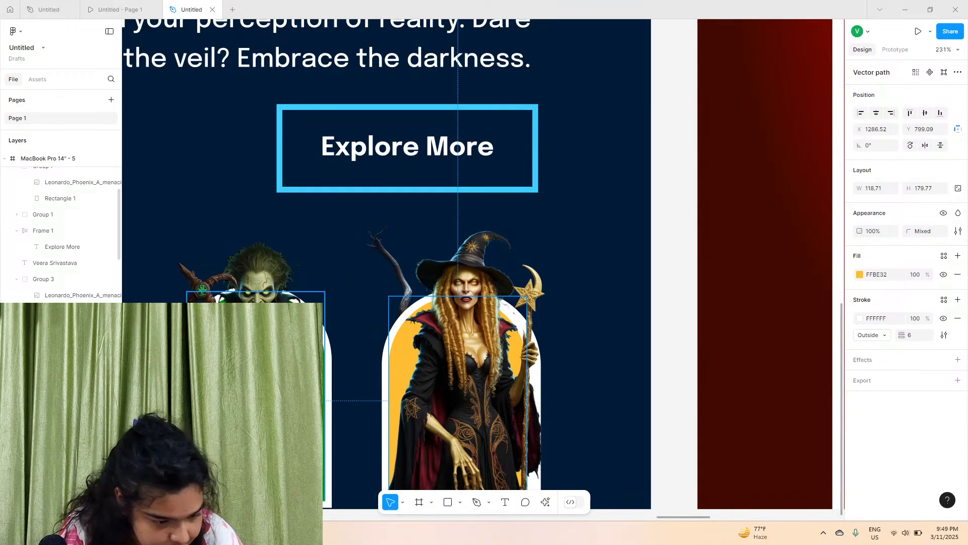
left_click(60, 440)
scroll(61, 440, "down", 4)
left_click_drag(597, 463, 399, 311)
scroll(399, 312, "down", 10)
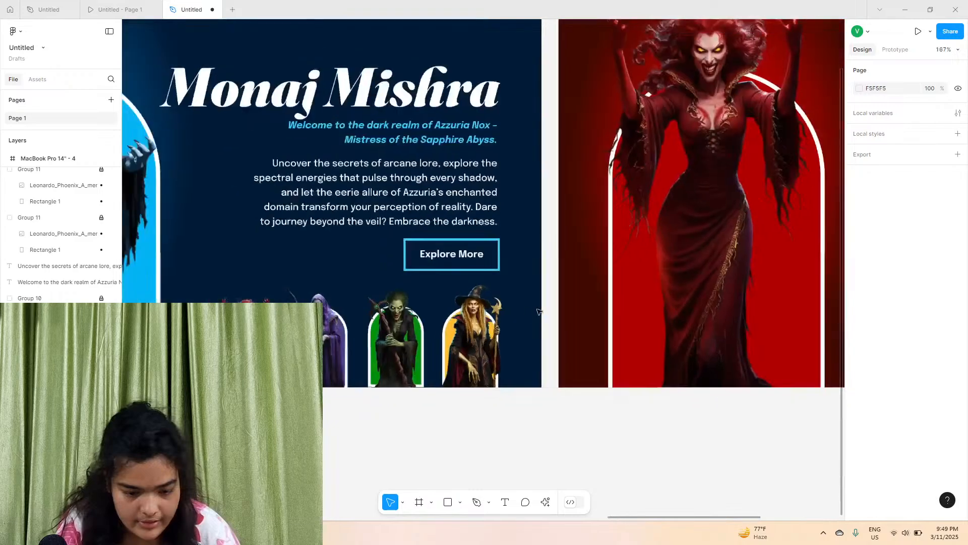
scroll(637, 308, "right", 6)
left_click_drag(719, 344, 541, 347)
left_click(543, 283)
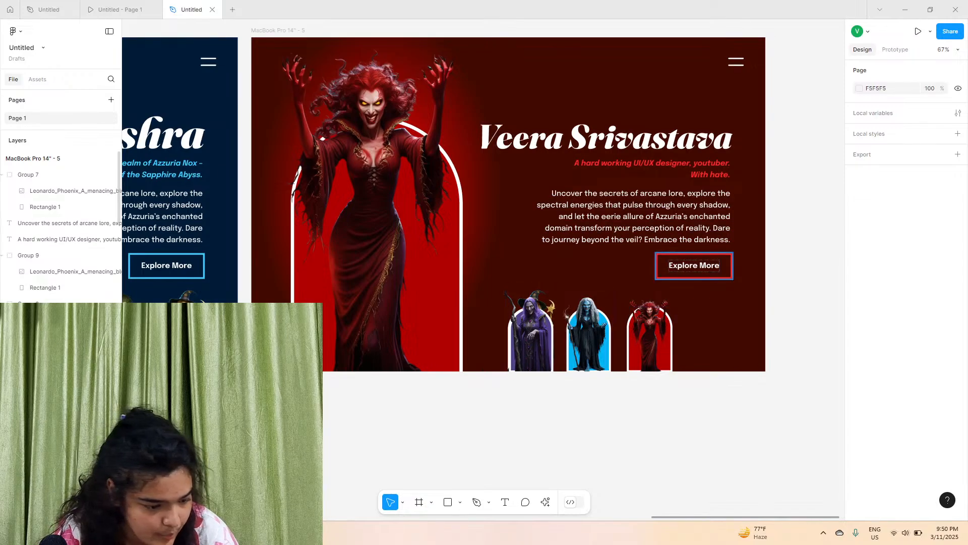
left_click(51, 181)
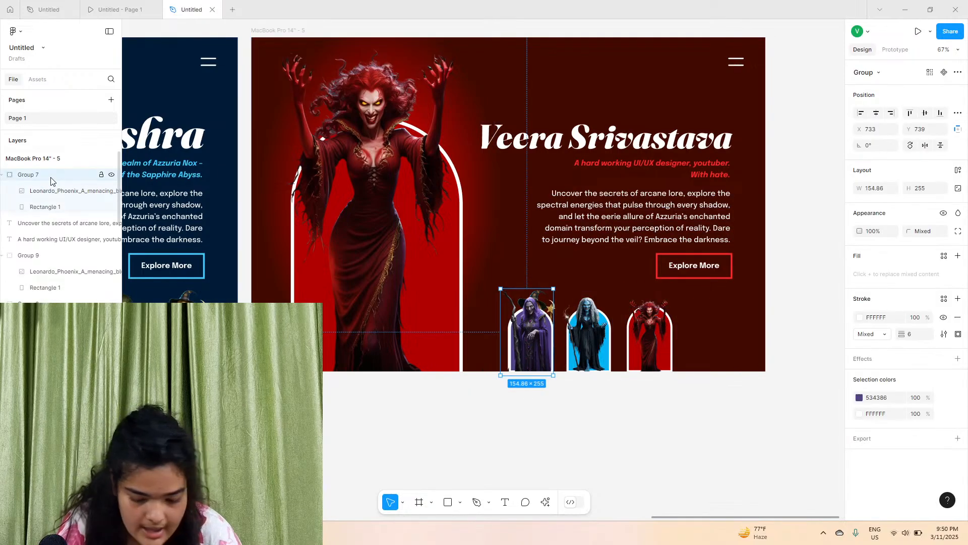
key("Delete")
key("ctrl+z")
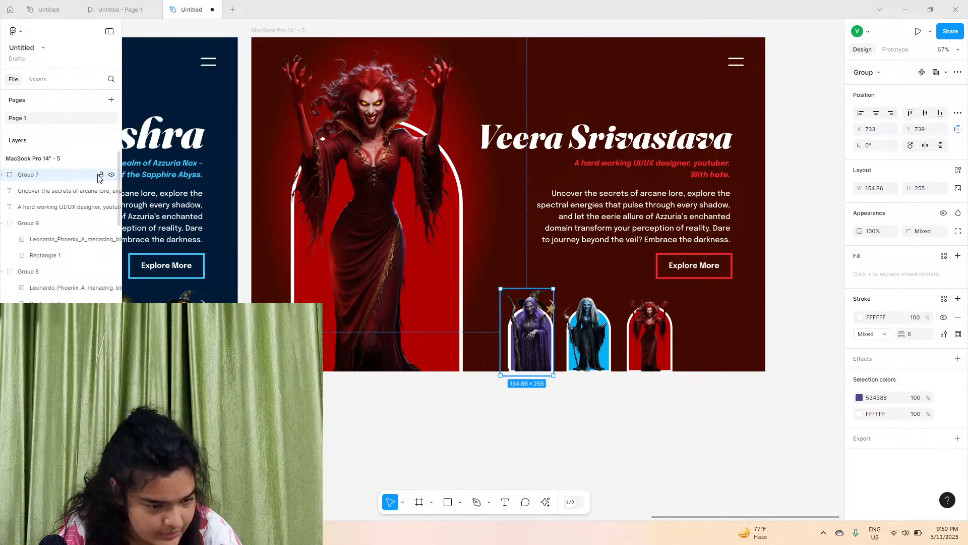
left_click(100, 175)
left_click(510, 447)
left_click_drag(519, 442, 537, 294)
key("Delete")
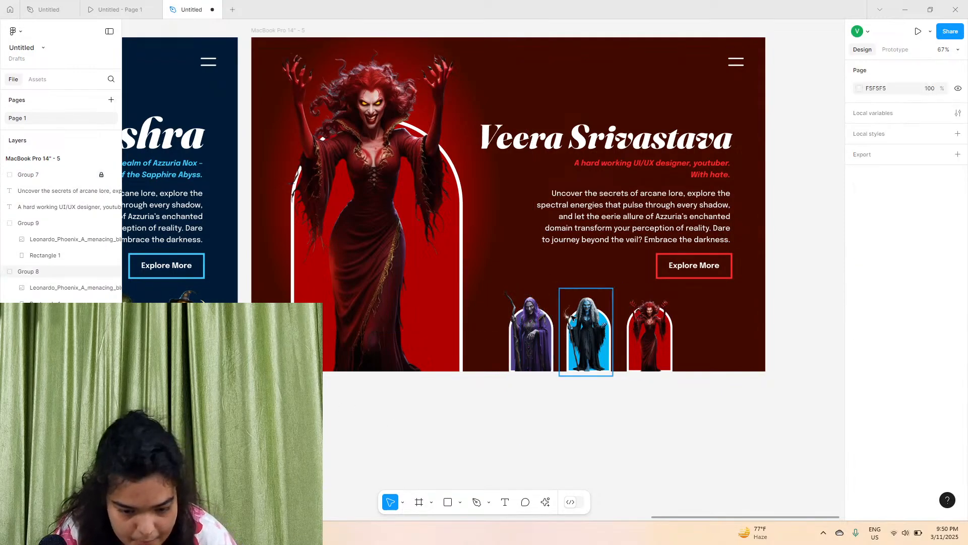
scroll(504, 323, "left", 5)
scroll(468, 319, "down", 5)
left_click_drag(427, 356, 402, 326)
scroll(315, 328, "left", 1)
scroll(460, 343, "left", 4)
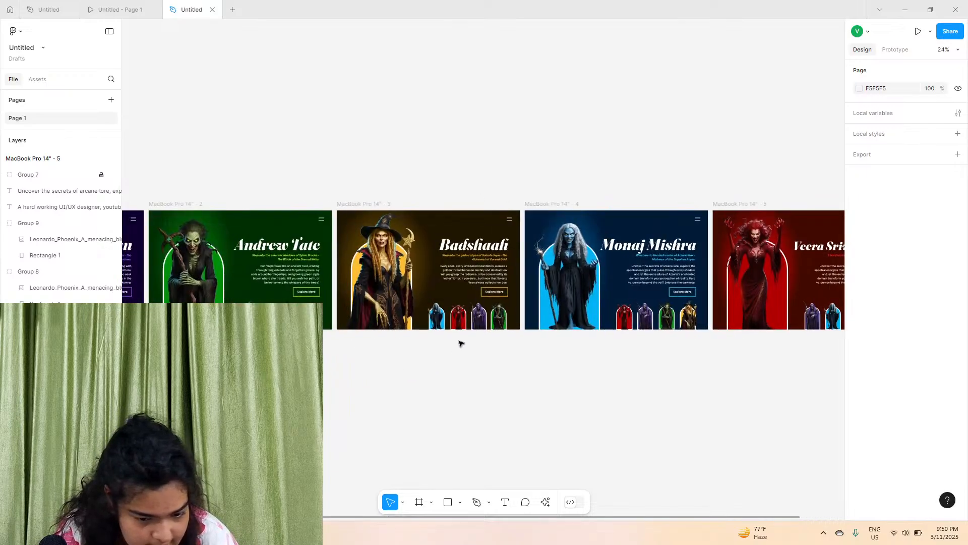
scroll(509, 319, "right", 3)
scroll(629, 335, "up", 5)
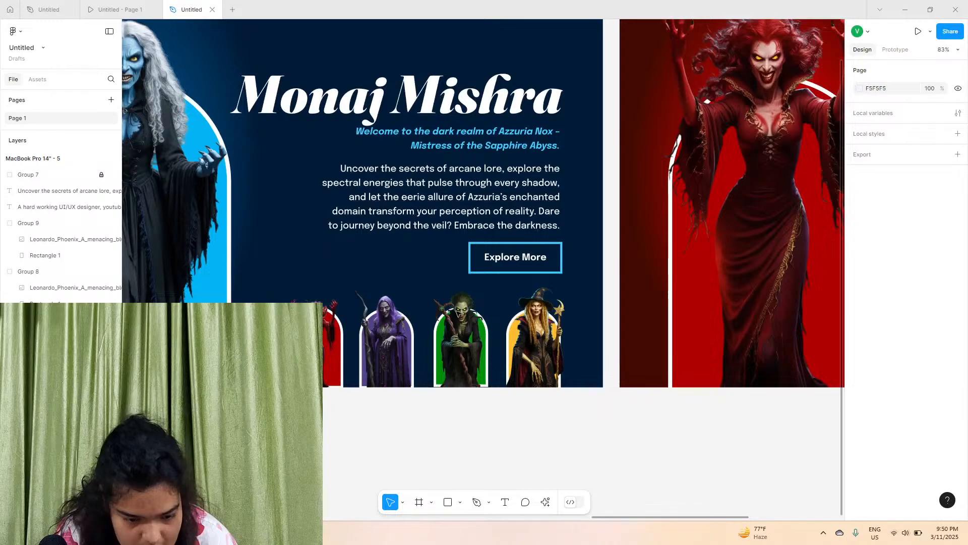
left_click(536, 343)
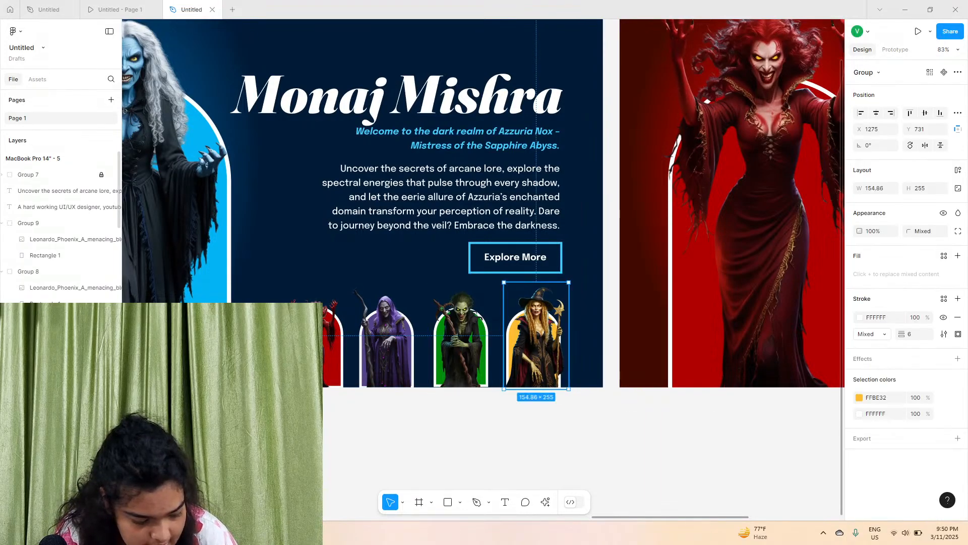
left_click(444, 360, "shift")
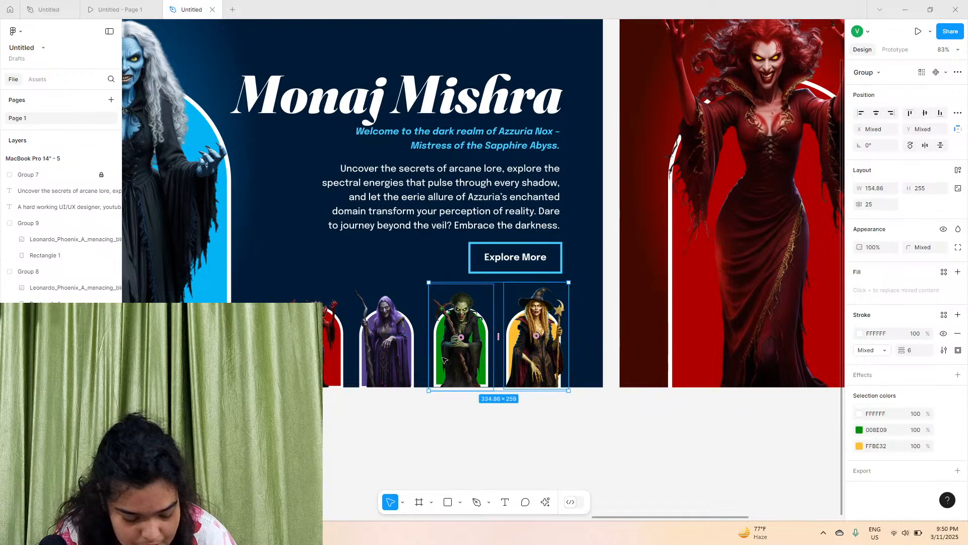
scroll(457, 359, "right", 7)
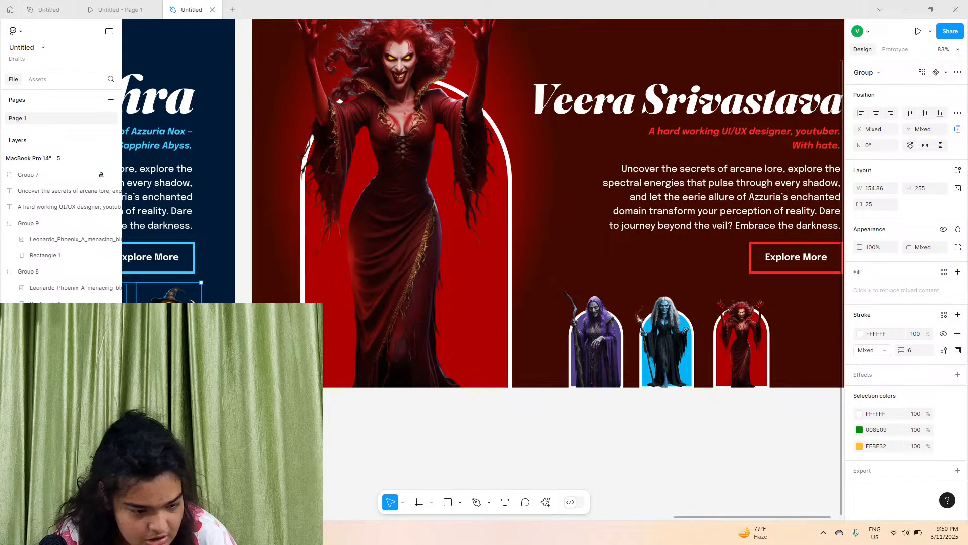
scroll(506, 319, "right", 1)
scroll(555, 314, "left", 5)
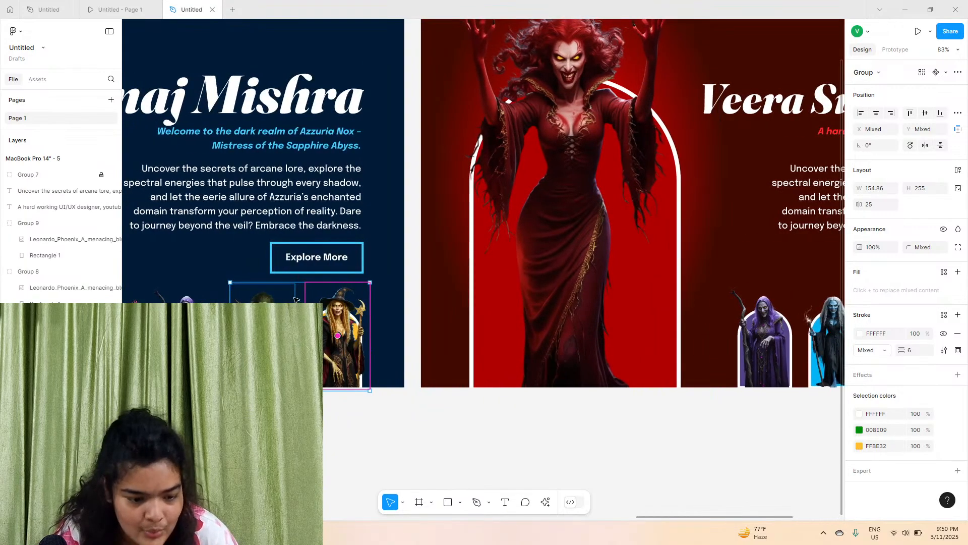
scroll(555, 314, "right", 5)
key("ctrl+v")
left_click_drag(650, 316, 735, 291)
scroll(638, 304, "right", 1)
left_click_drag(550, 270, 654, 337)
left_click(566, 359)
left_click(581, 410)
left_click_drag(551, 278, 591, 356)
key("Delete")
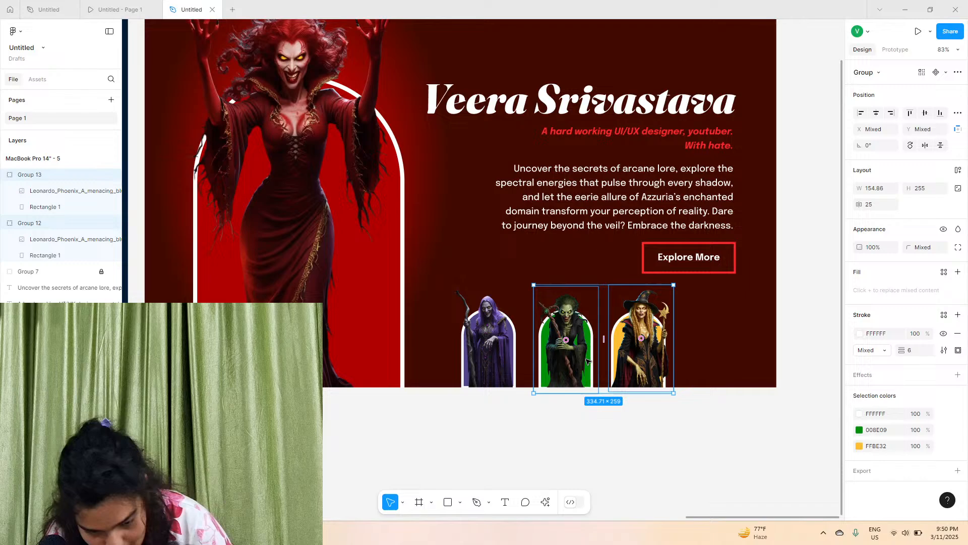
left_click(591, 409)
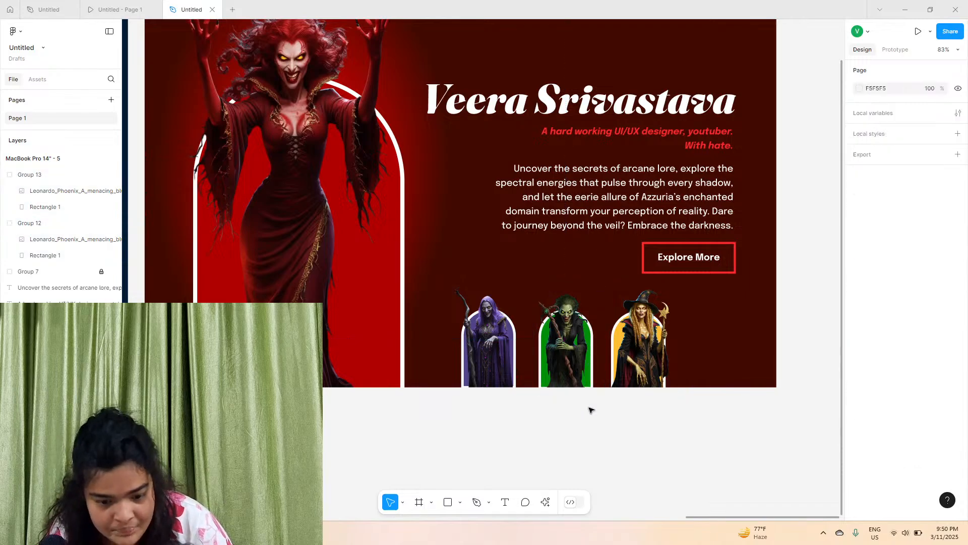
scroll(592, 409, "down", 5)
scroll(592, 409, "left", 3)
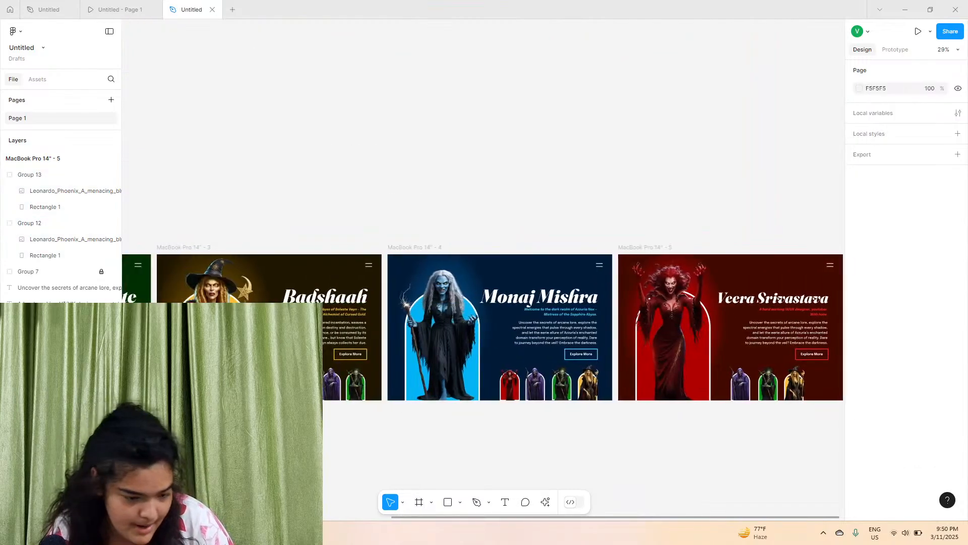
scroll(483, 327, "left", 5)
left_click(341, 387)
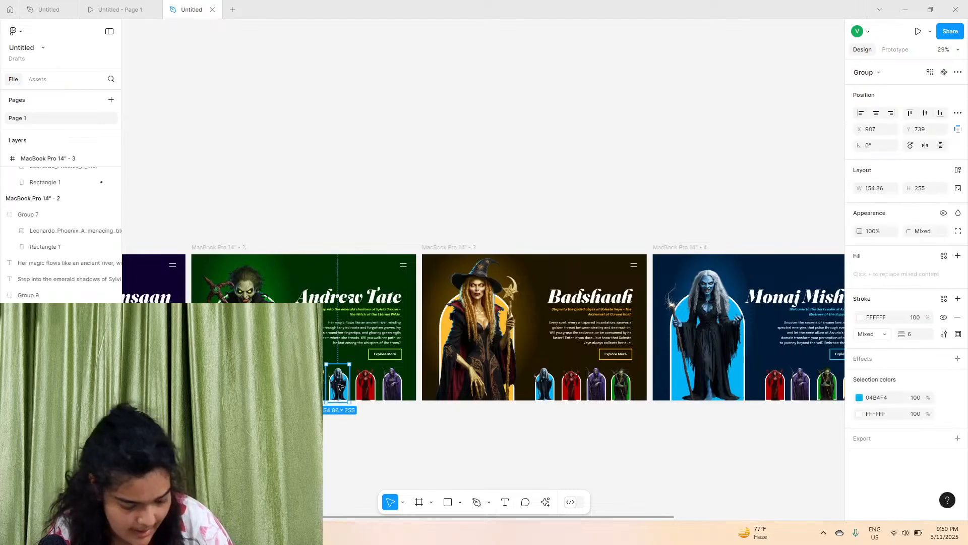
scroll(479, 409, "right", 6)
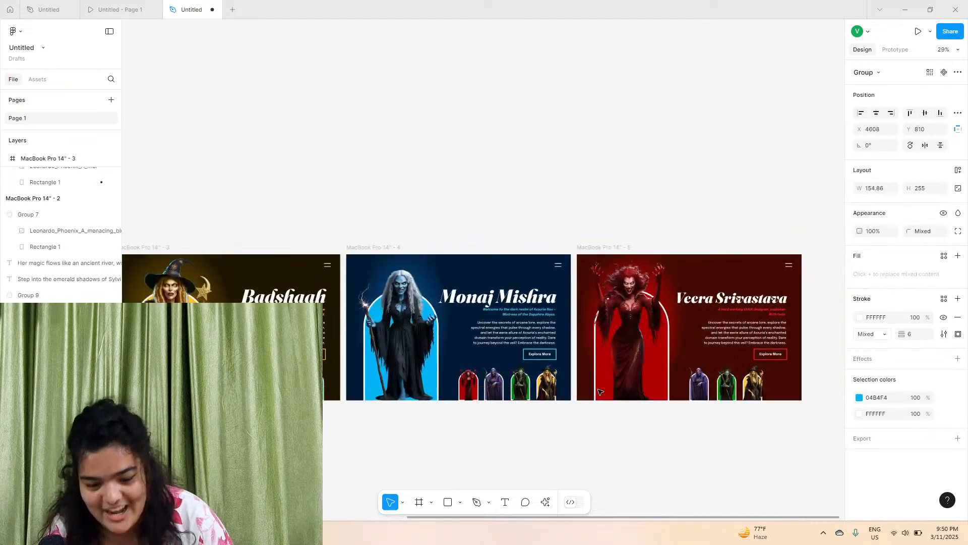
left_click(753, 386)
left_click_drag(756, 387, 761, 387)
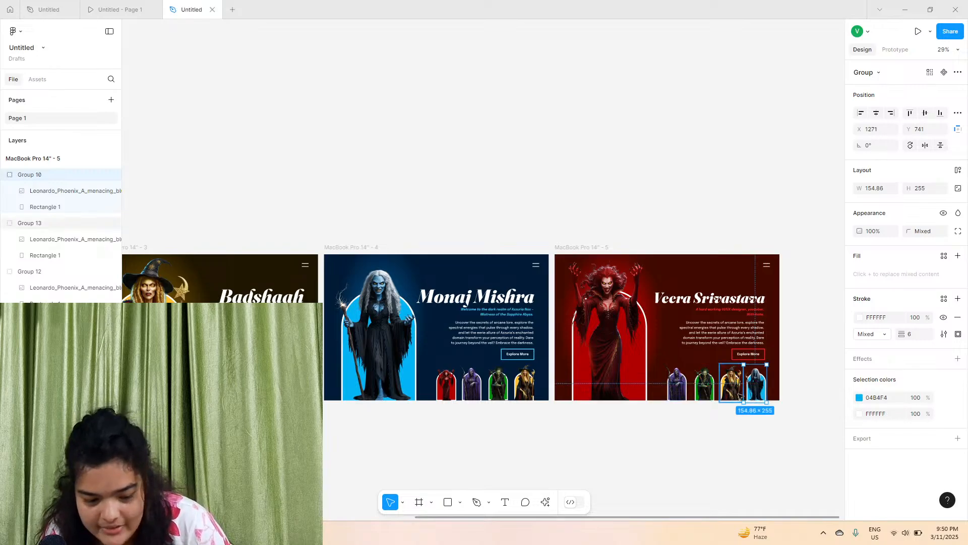
scroll(737, 405, "up", 5)
left_click(689, 420)
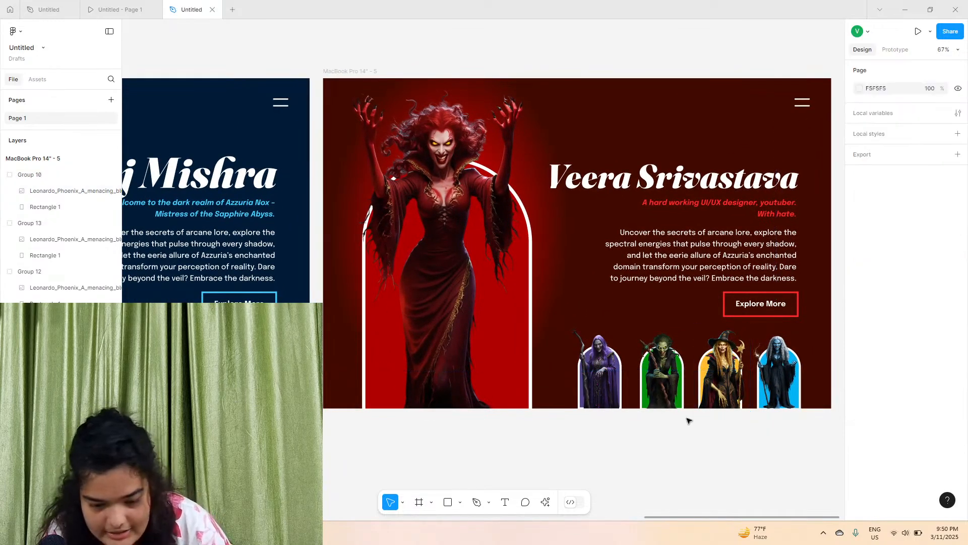
scroll(689, 420, "down", 3)
scroll(691, 420, "left", 1)
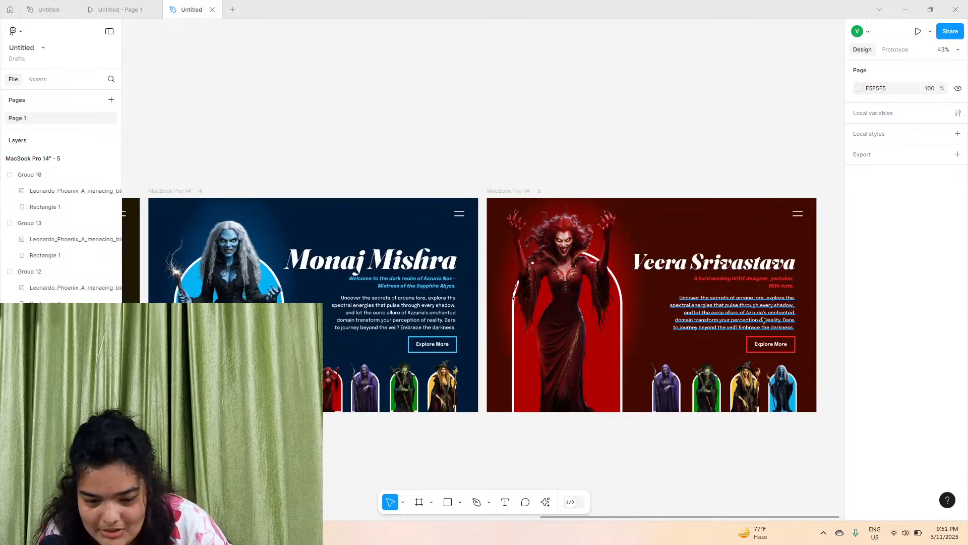
left_click(780, 378)
left_click(751, 427)
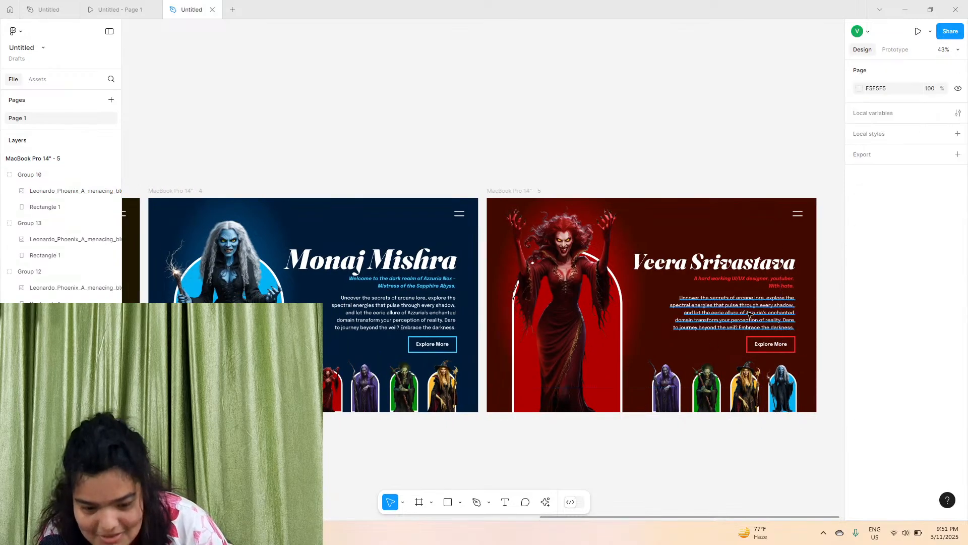
scroll(775, 281, "up", 8)
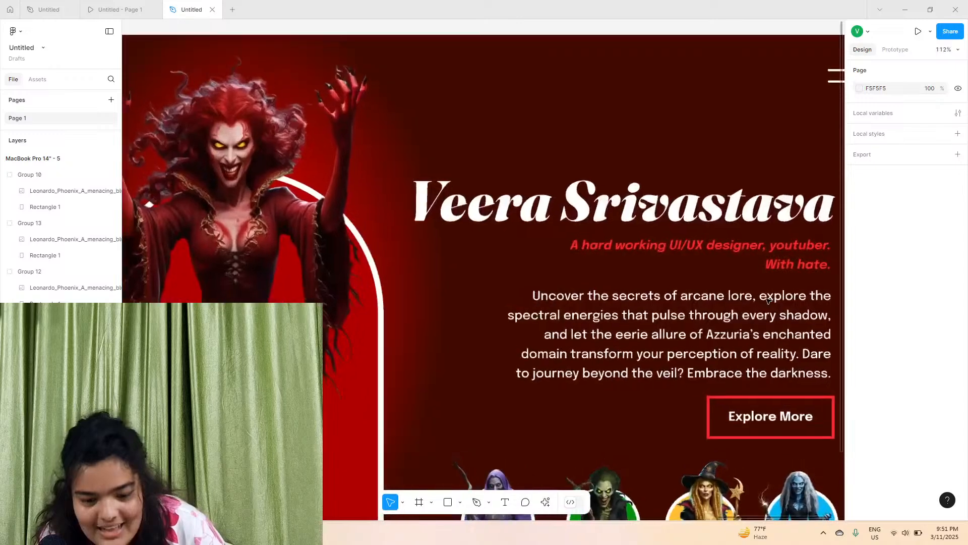
scroll(767, 300, "down", 4)
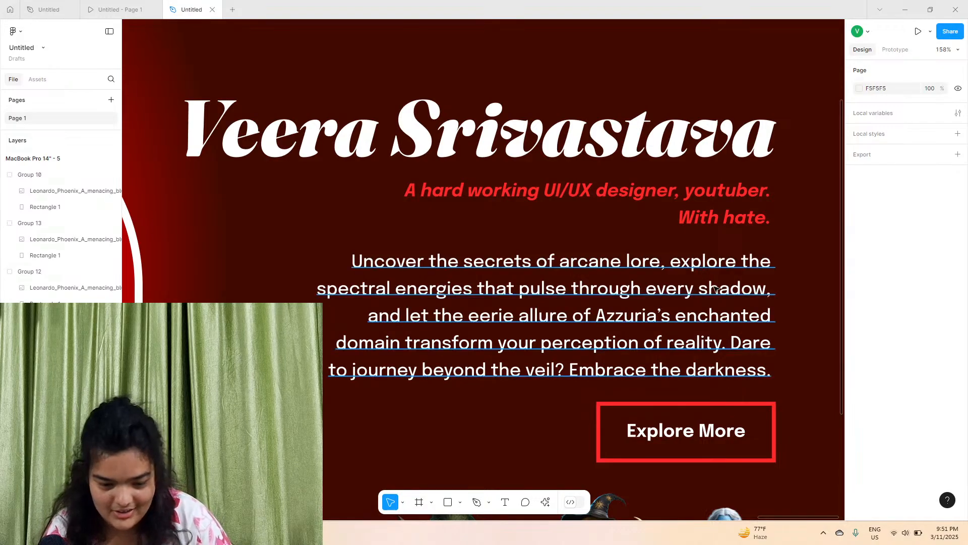
double_click(651, 317)
left_click(658, 319)
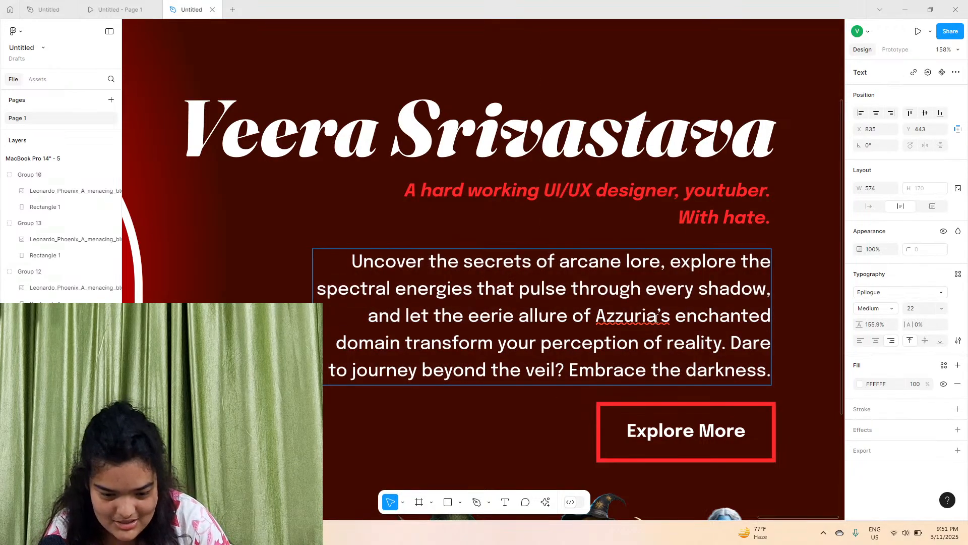
left_click_drag(657, 317, 616, 312)
type("Ver")
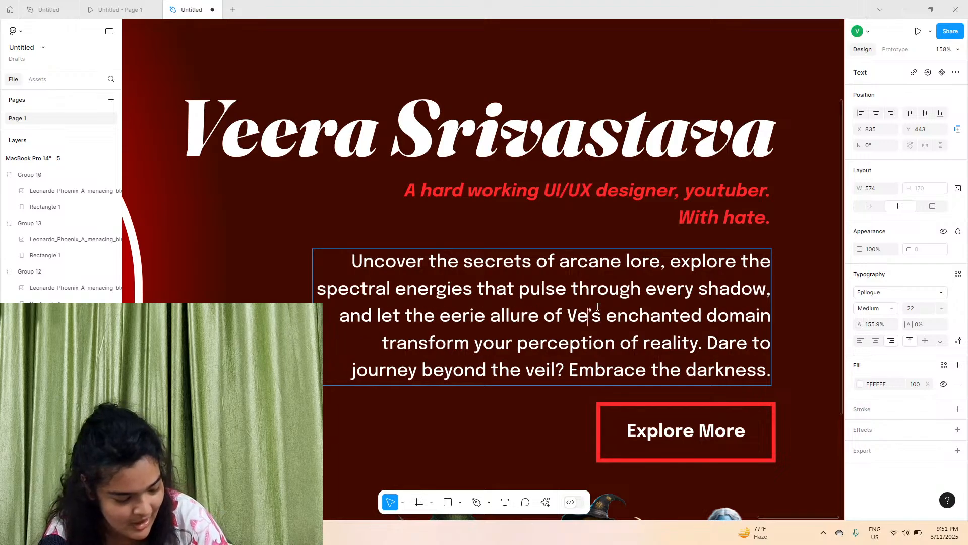
key("BackSpace")
type("era")
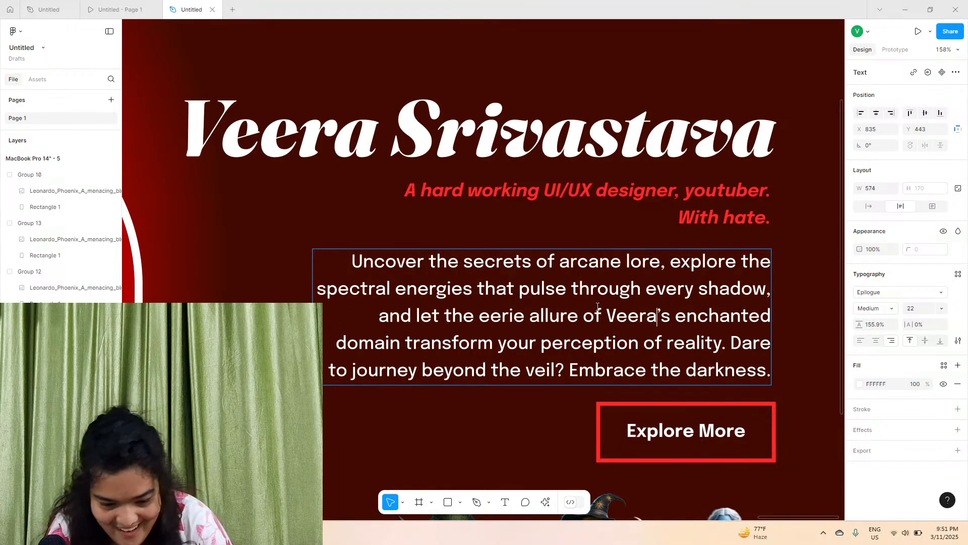
key("Escape")
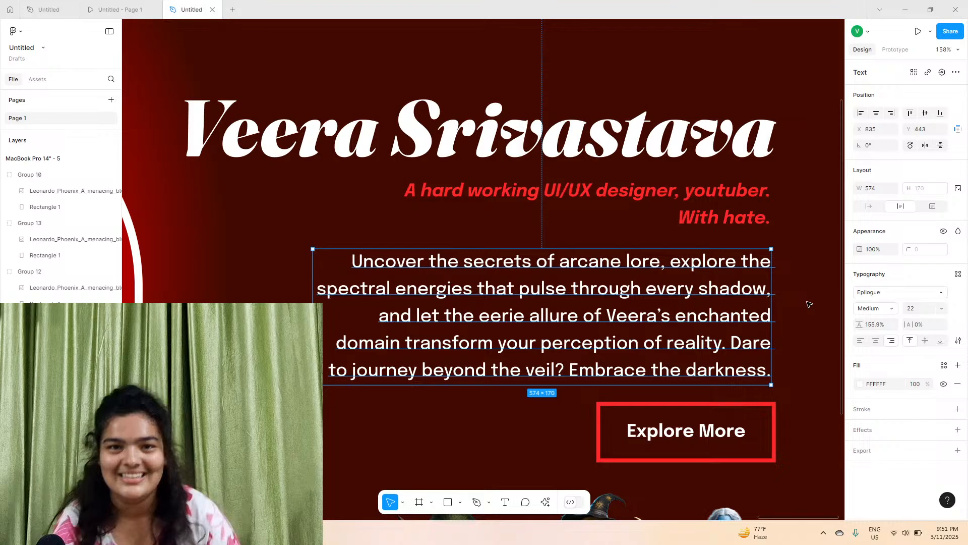
Rename the purple thumbnail group in the Andrew Tate frame as purple
scroll(809, 304, "down", 5)
scroll(809, 304, "down", 3)
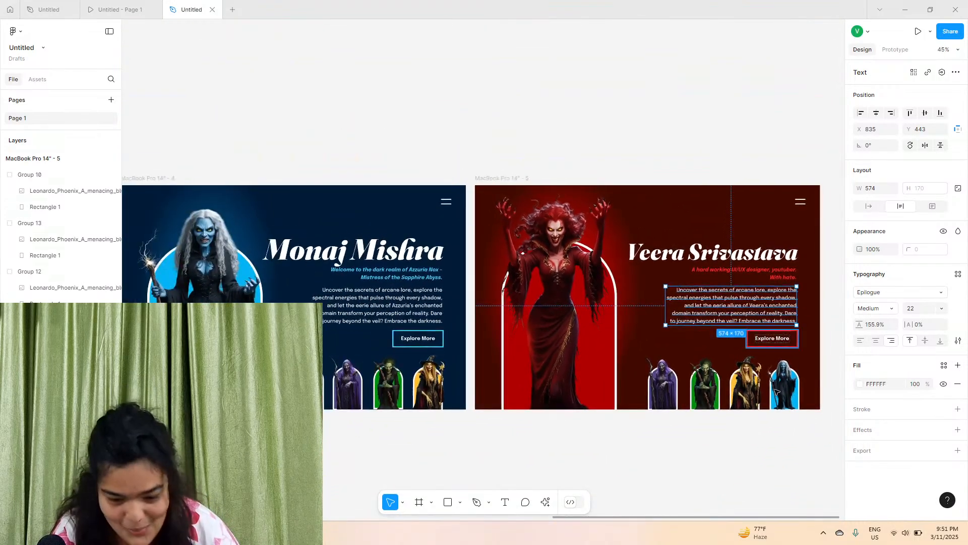
left_click(705, 435)
scroll(705, 435, "down", 3)
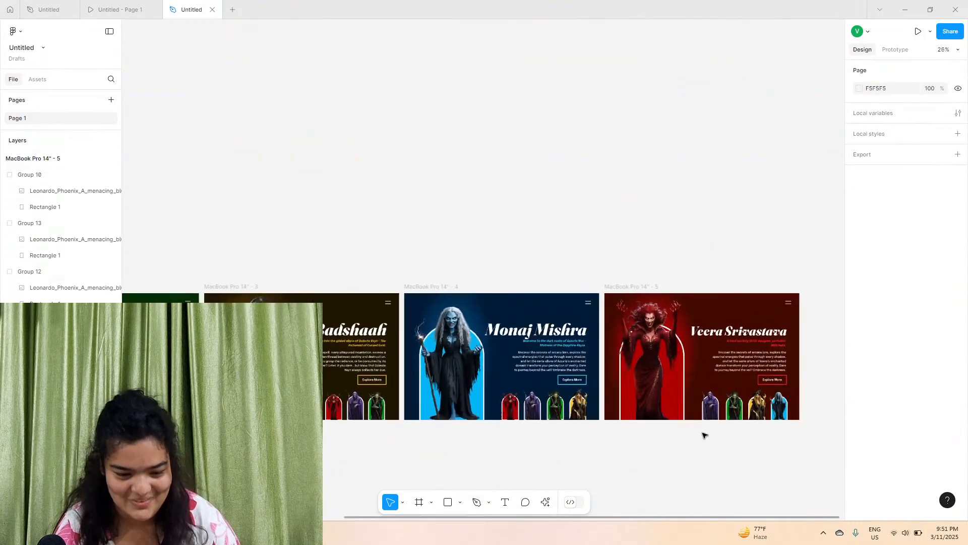
scroll(704, 435, "down", 2)
scroll(398, 372, "down", 1)
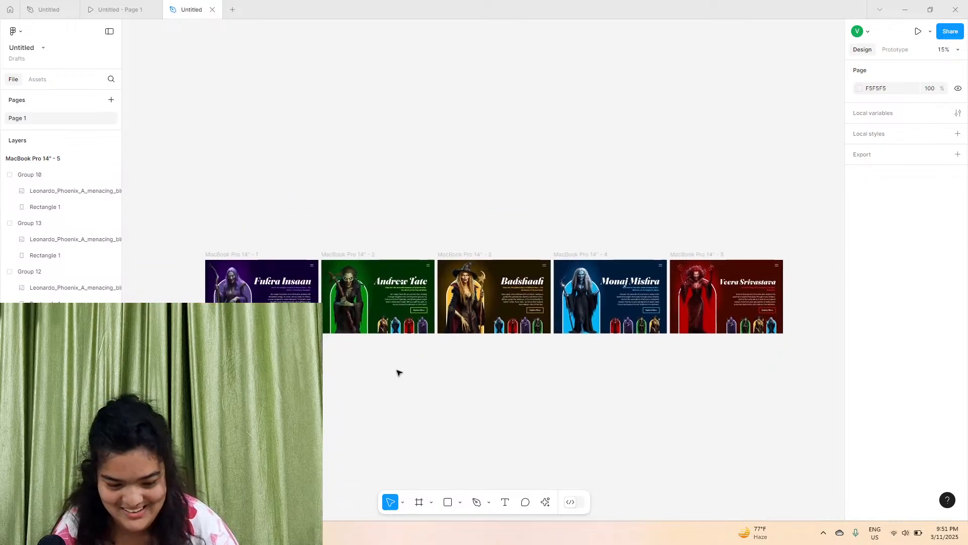
scroll(308, 300, "left", 2)
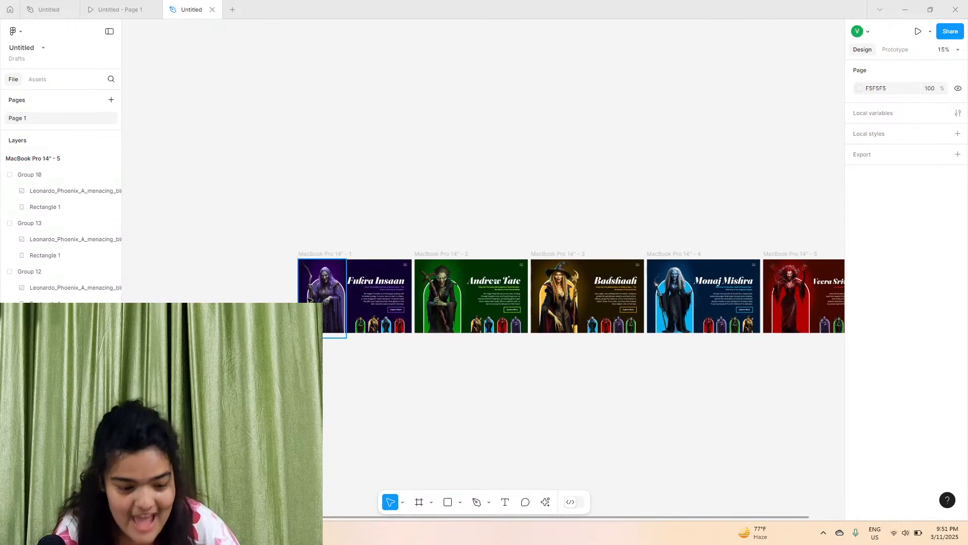
scroll(309, 300, "up", 3)
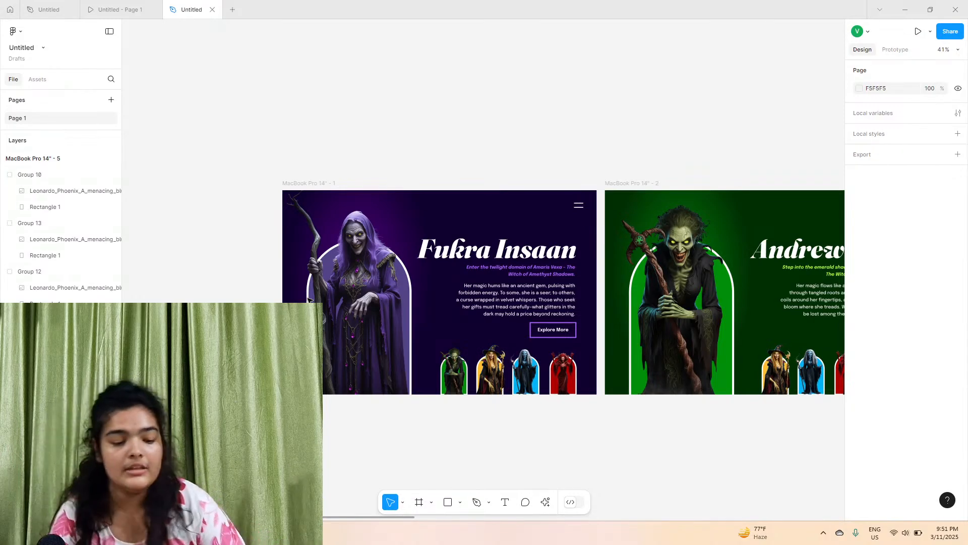
left_click(309, 300)
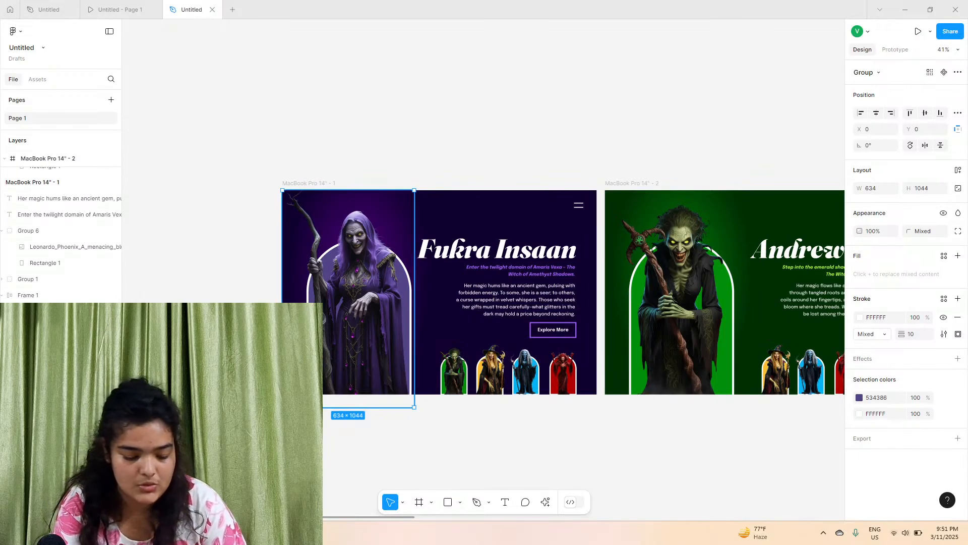
scroll(555, 328, "right", 5)
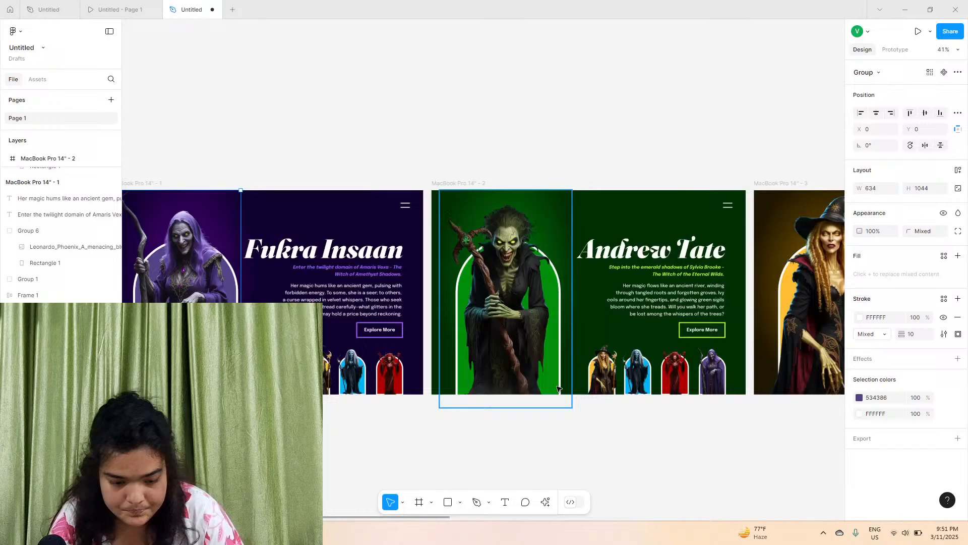
left_click(653, 372)
scroll(653, 372, "right", 4)
double_click(31, 175)
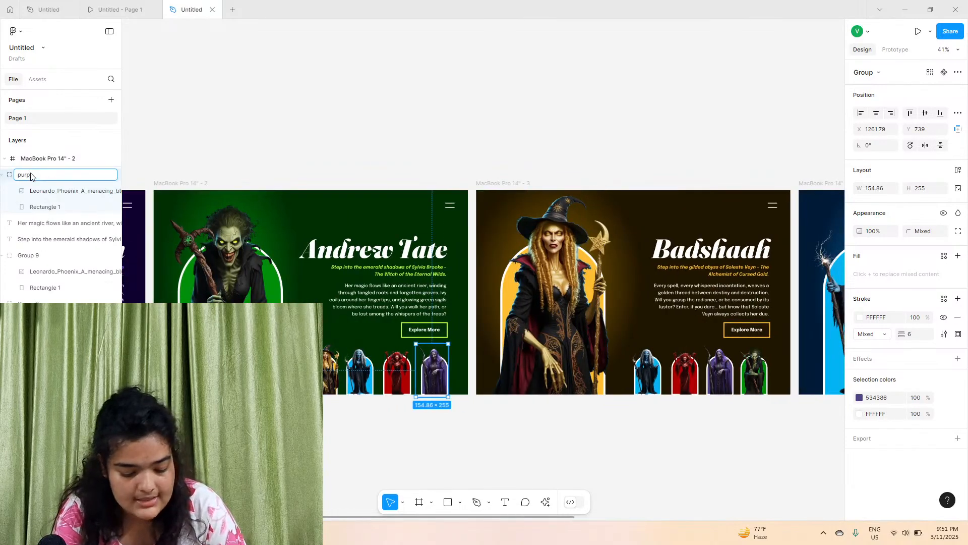
scroll(32, 175, "right", 3)
left_click(419, 152)
Rename the purple thumbnail group in the Badshaah frame as purple
scroll(420, 152, "right", 6)
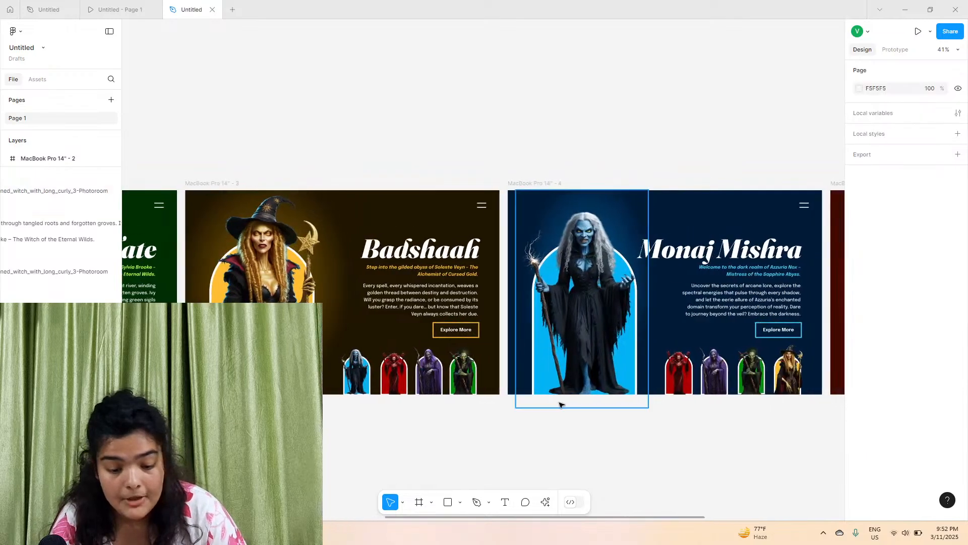
left_click(436, 387)
scroll(353, 303, "left", 2)
double_click(55, 176)
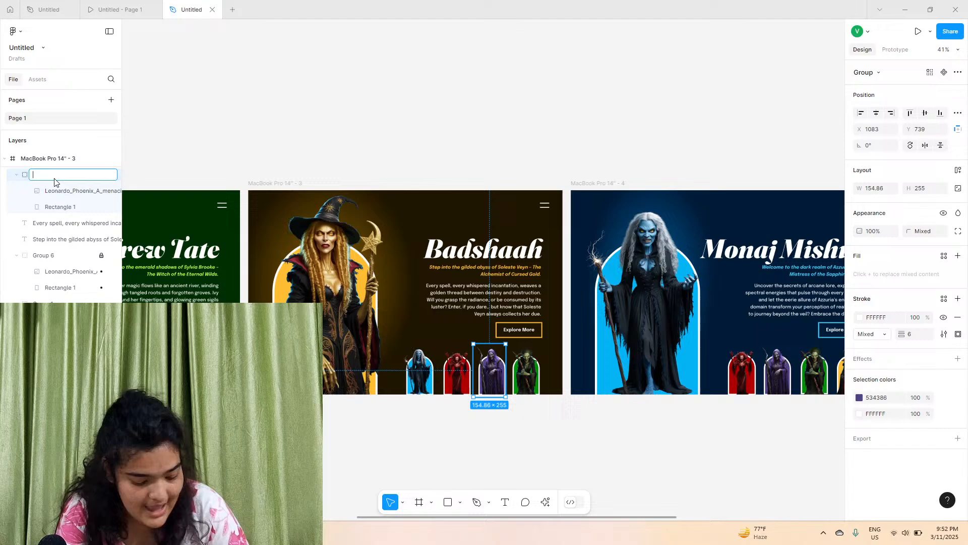
type("purple")
left_click(218, 142)
scroll(255, 155, "right", 5)
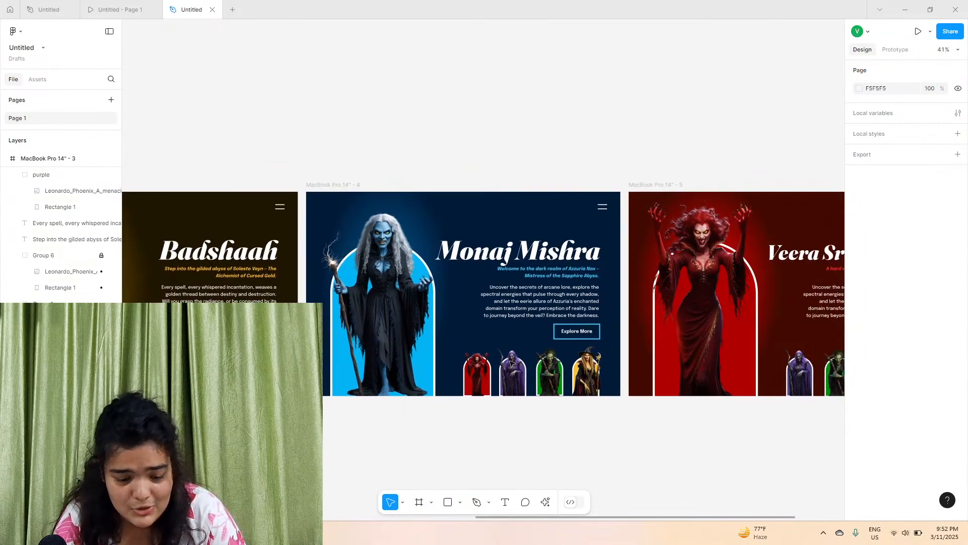
left_click(84, 259)
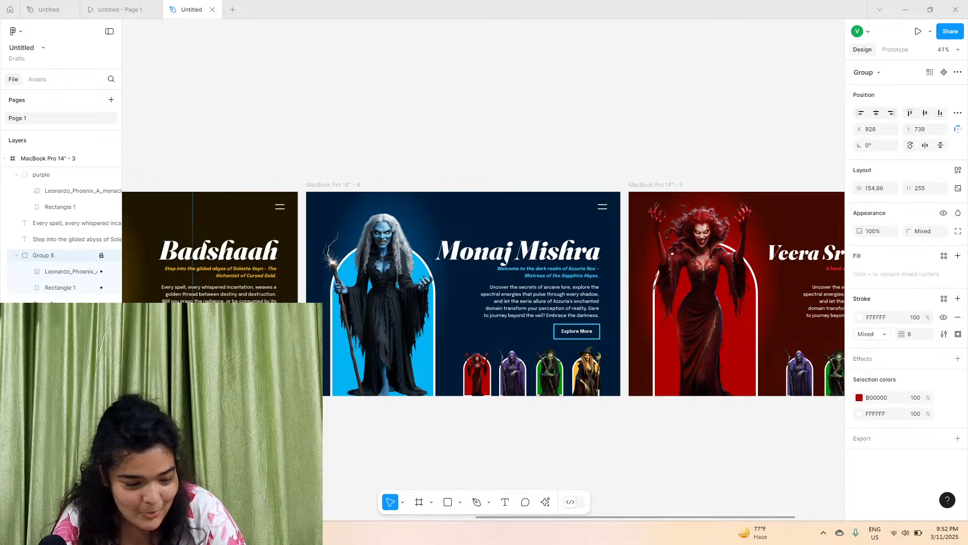
left_click(56, 158)
left_click(334, 185)
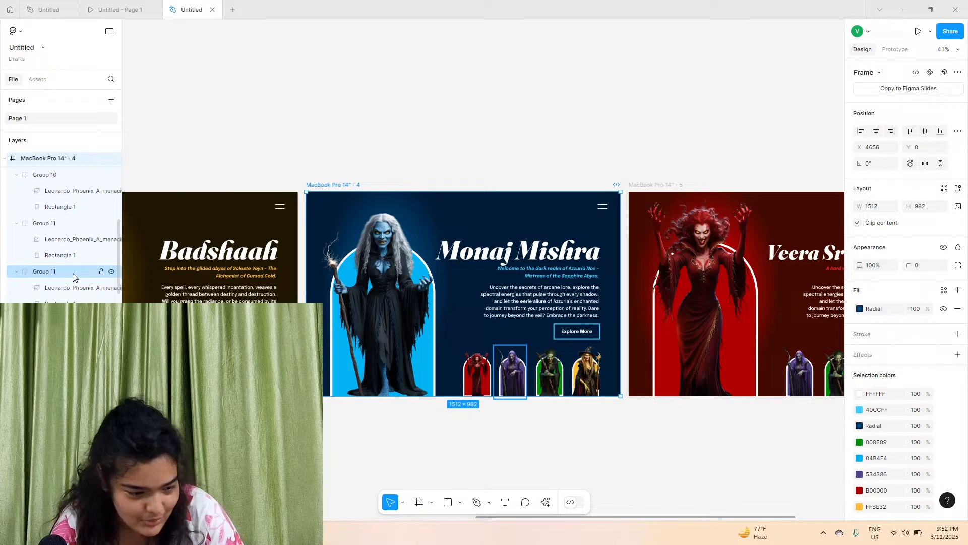
double_click(72, 273)
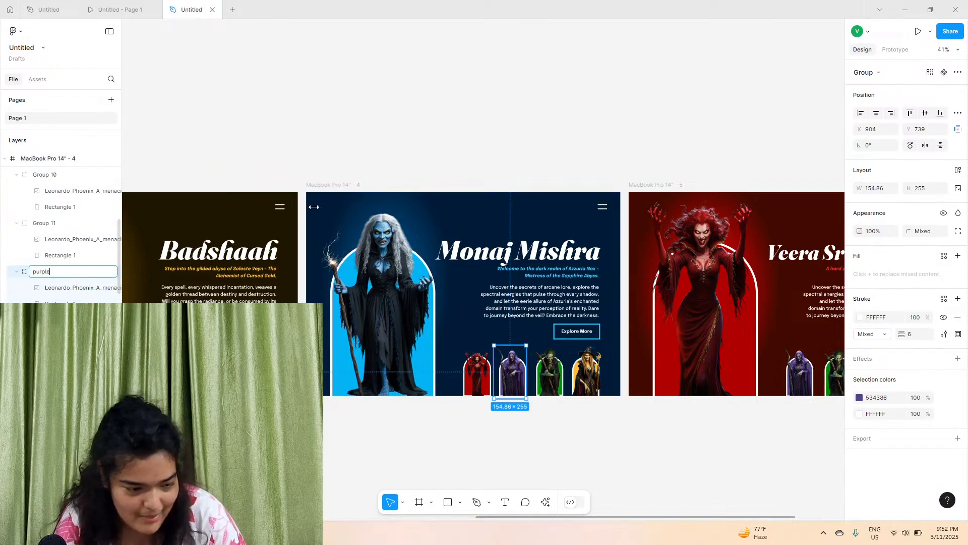
left_click(391, 149)
scroll(509, 193, "right", 3)
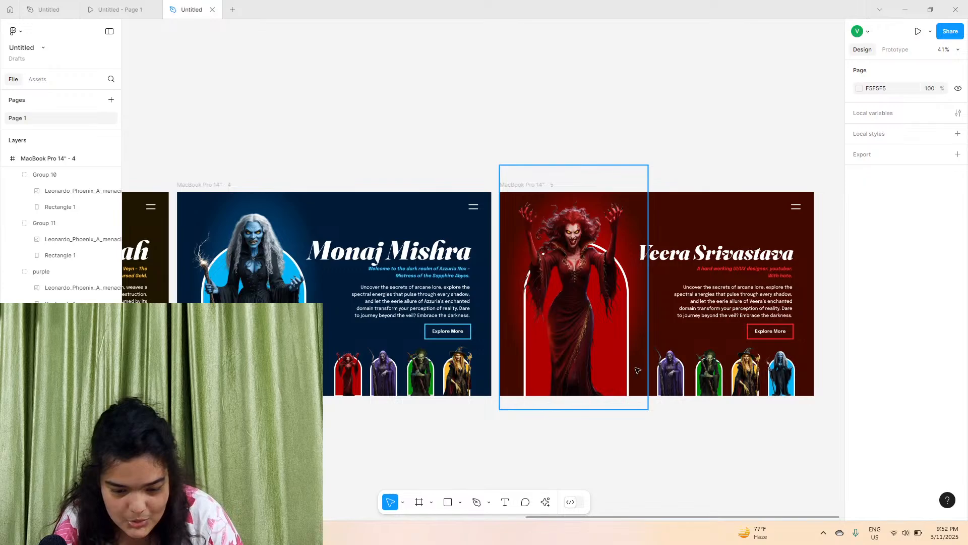
left_click(509, 193)
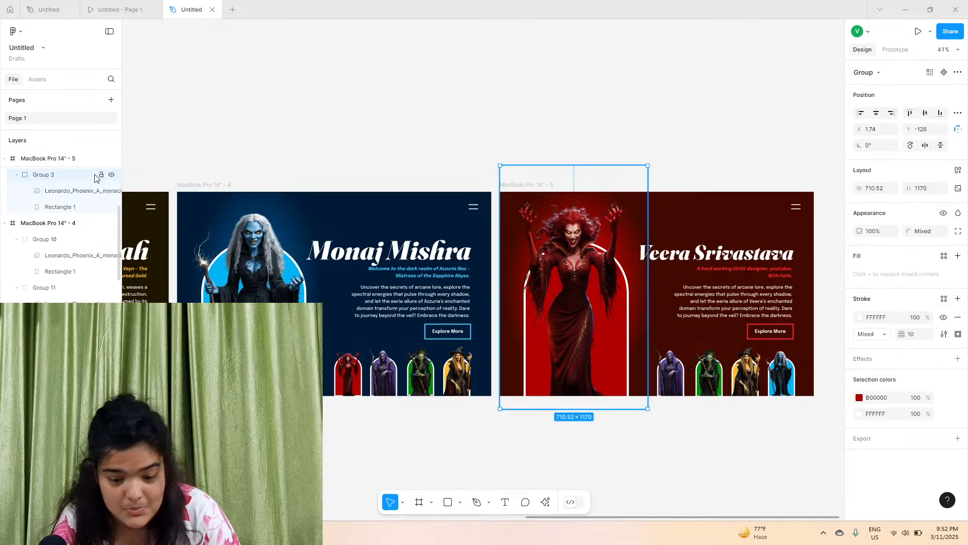
left_click(522, 180)
left_click(515, 186)
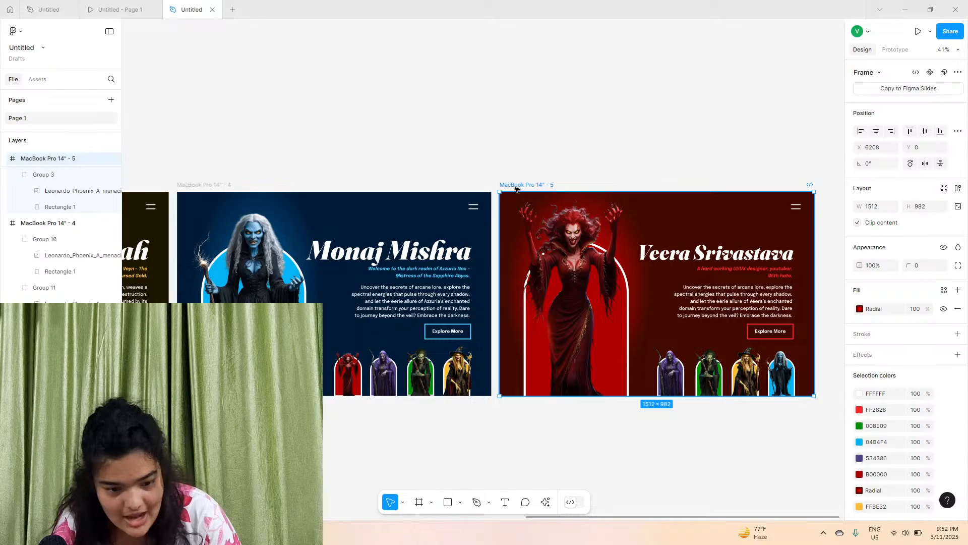
scroll(60, 249, "down", 5)
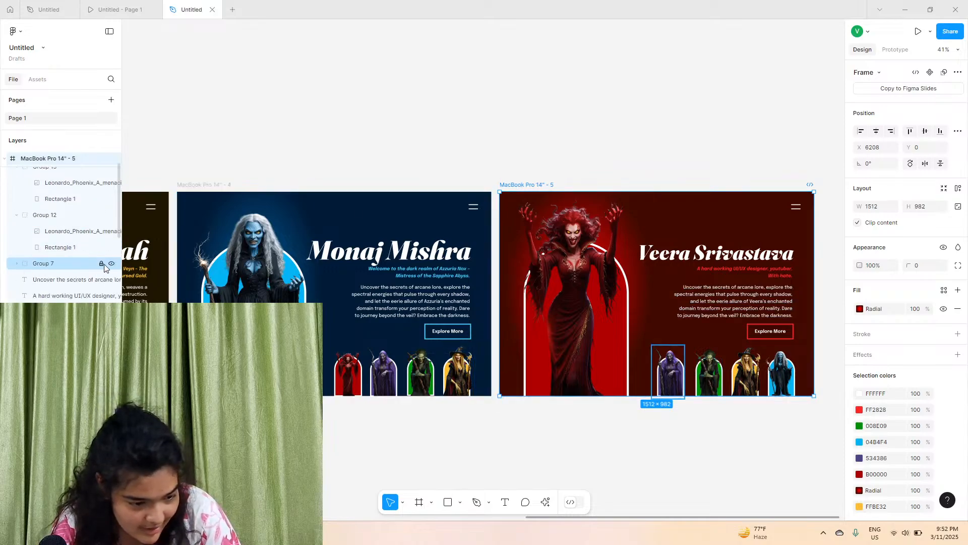
left_click(83, 267)
double_click(69, 265)
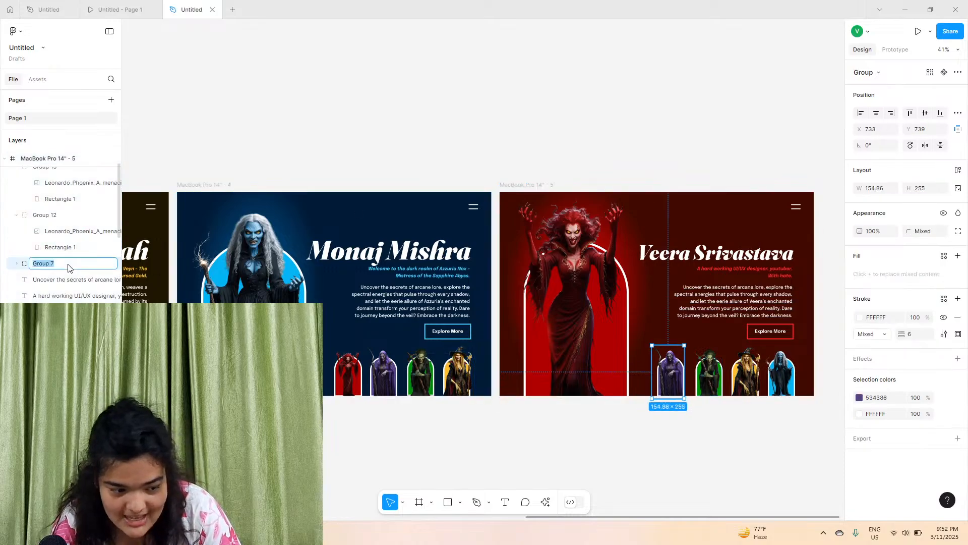
type("purple")
key("Return")
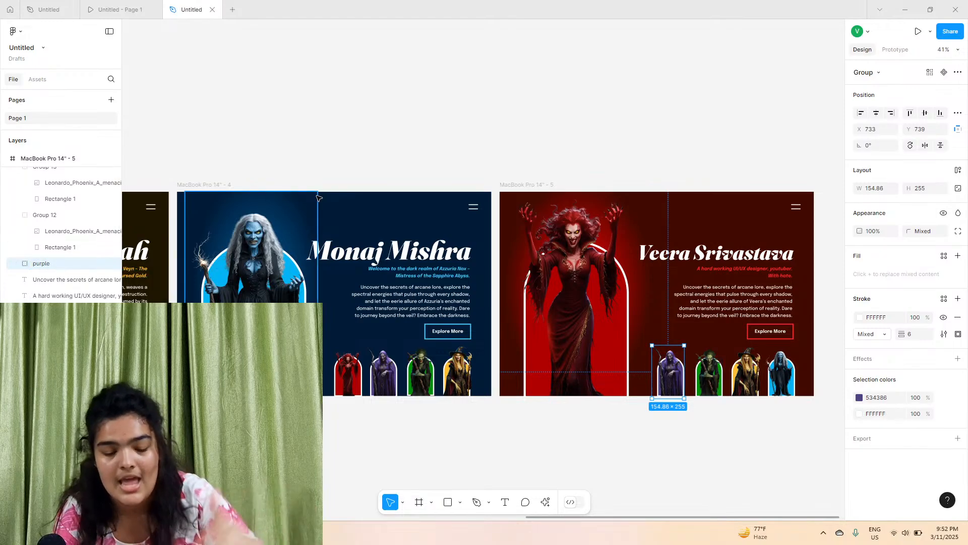
Rename the green hero image group in the Andrew Tate frame as green
scroll(408, 281, "left", 5)
scroll(407, 281, "left", 20)
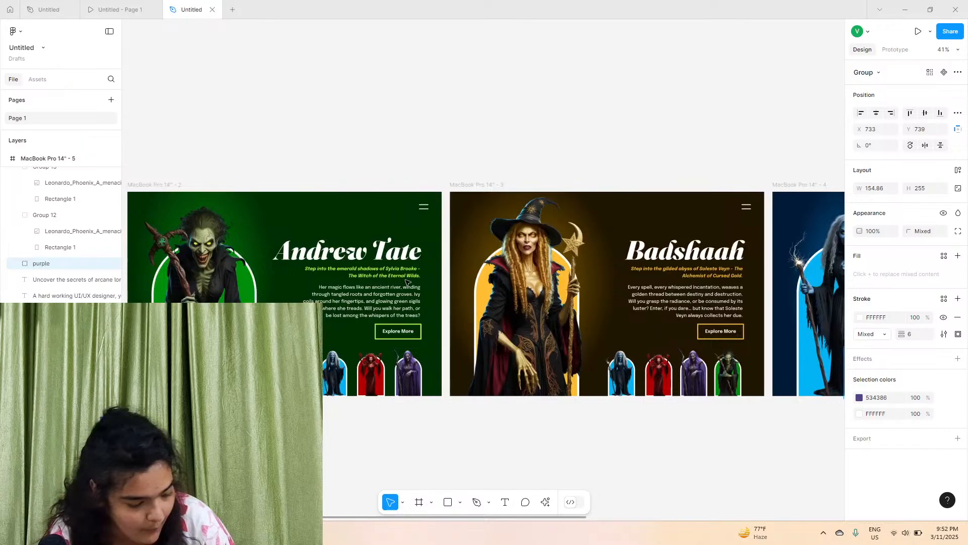
left_click(267, 373)
left_click(231, 373)
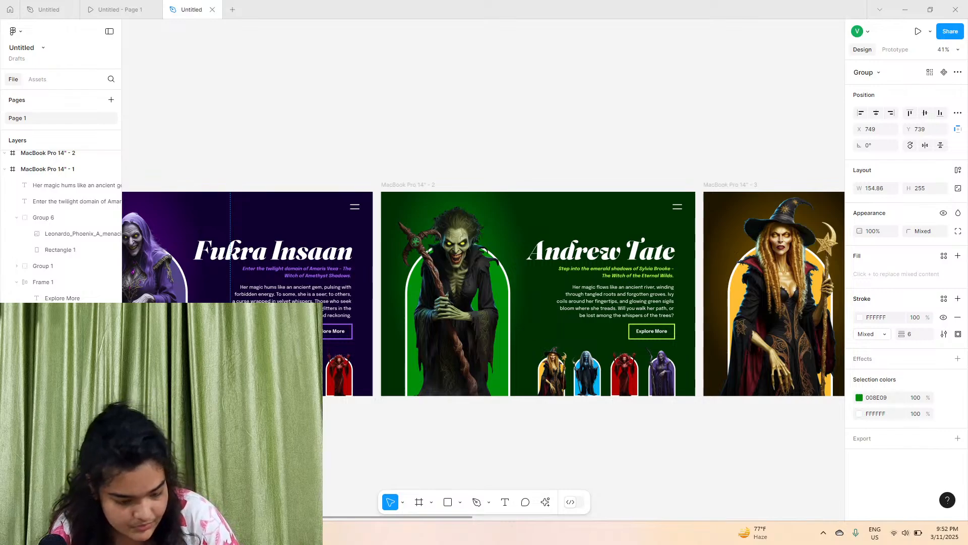
left_click(360, 485)
left_click(490, 312)
double_click(54, 174)
type("green")
left_click(624, 415)
Rename the green thumbnail group in the Badshaah frame as green
scroll(637, 430, "right", 6)
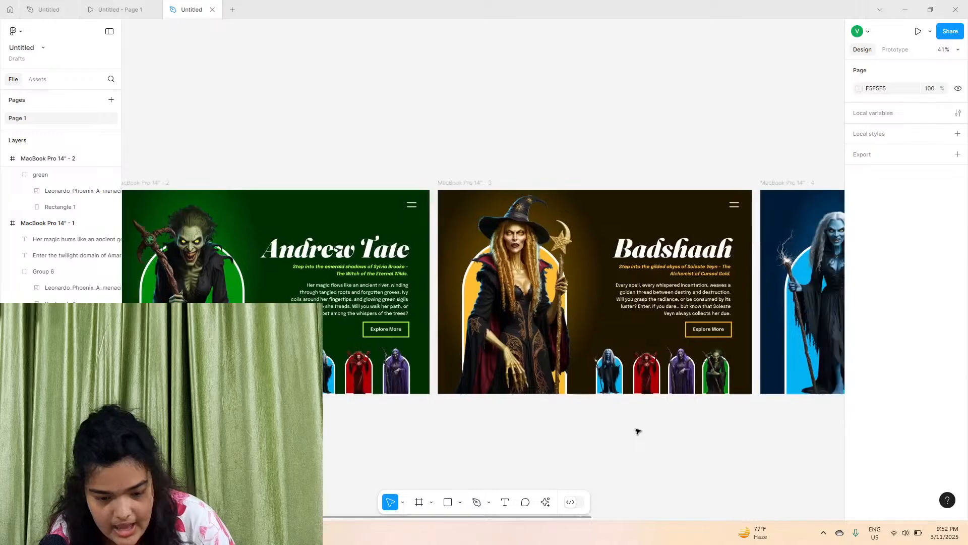
left_click(641, 359)
double_click(43, 175)
type("green")
left_click(631, 463)
scroll(624, 464, "right", 6)
scroll(624, 464, "right", 3)
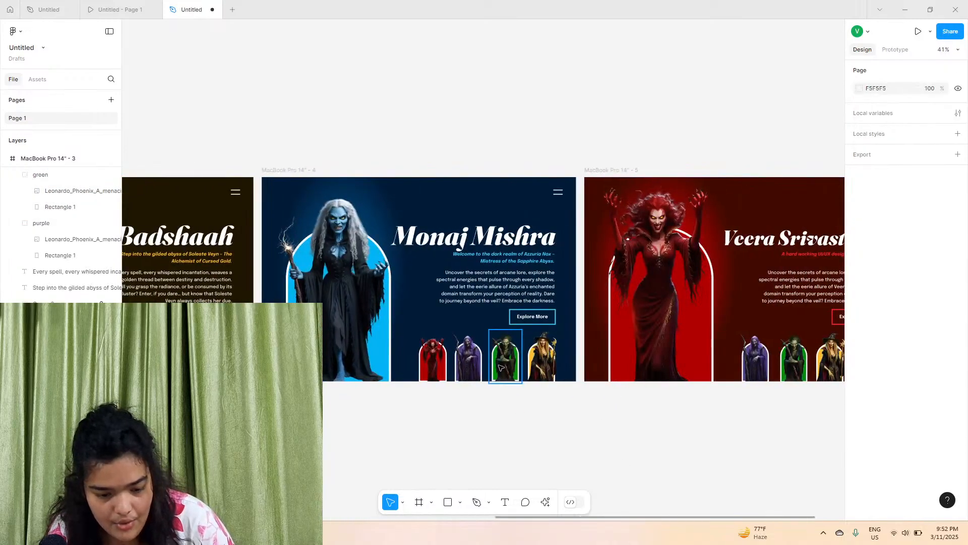
left_click(505, 355)
double_click(50, 175)
type("green")
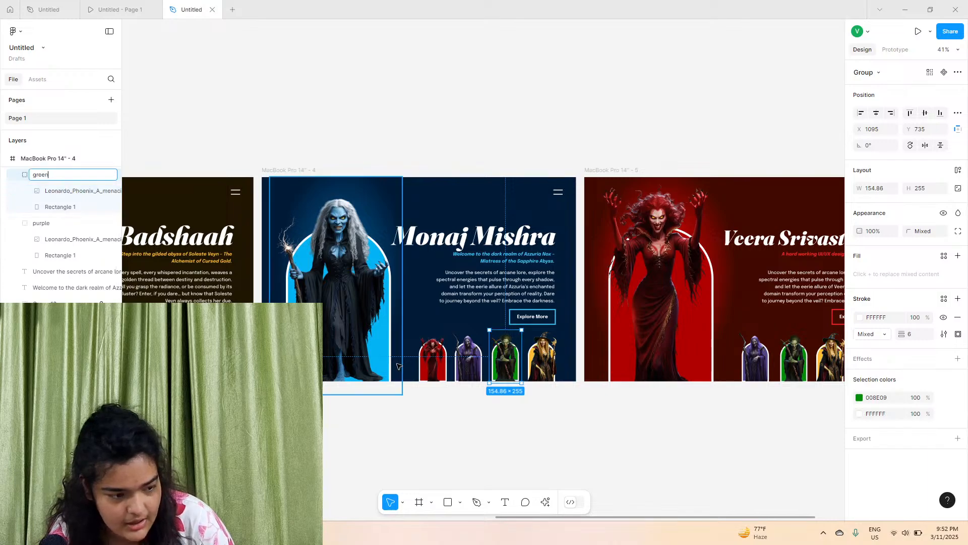
key("Return")
scroll(474, 388, "right", 3)
left_click(489, 400)
left_click(686, 359)
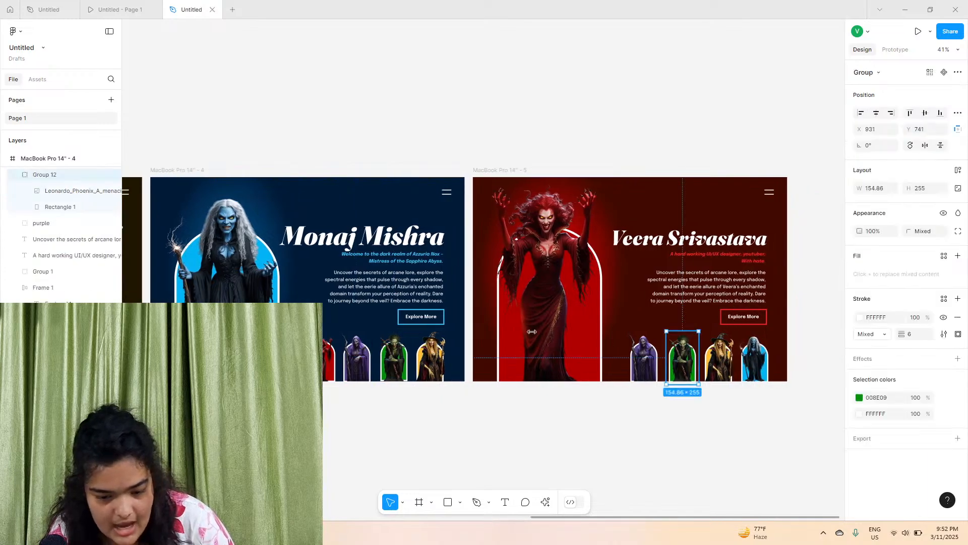
double_click(50, 175)
type("green")
key("Return")
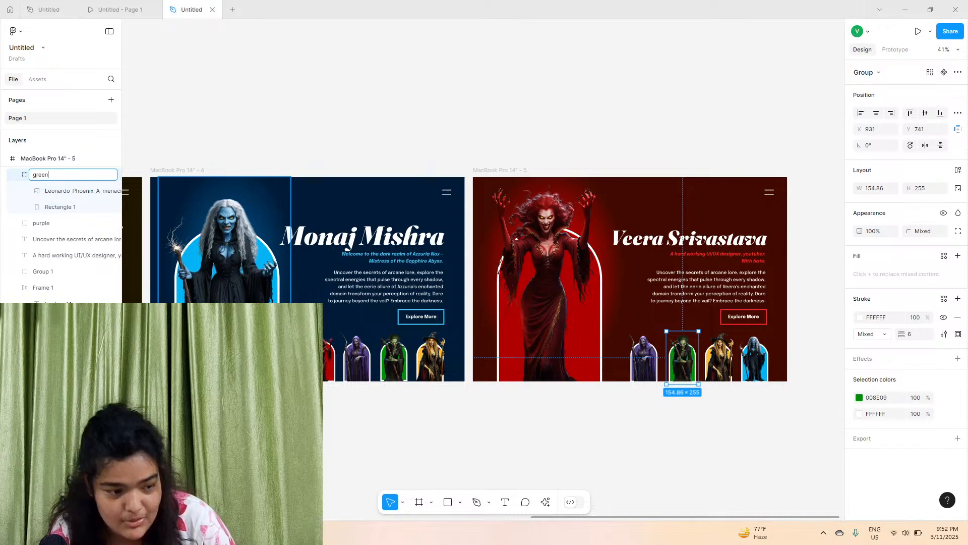
left_click(356, 421)
scroll(498, 454, "right", 3)
left_click(670, 379)
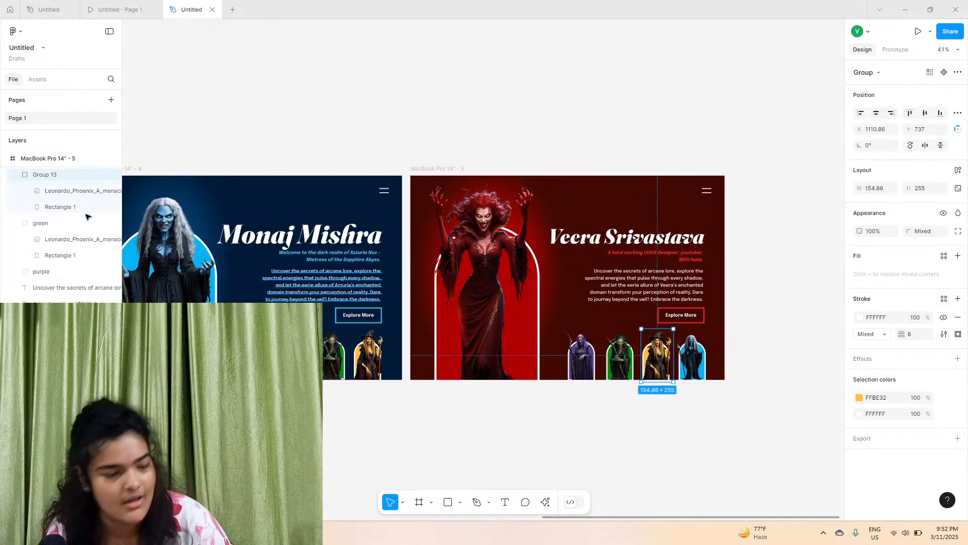
double_click(50, 175)
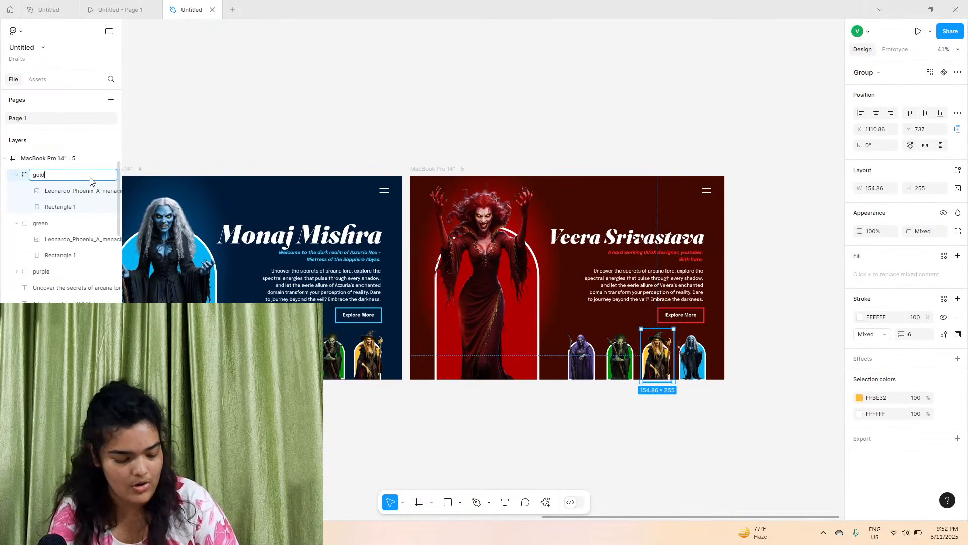
key("ctrl+a")
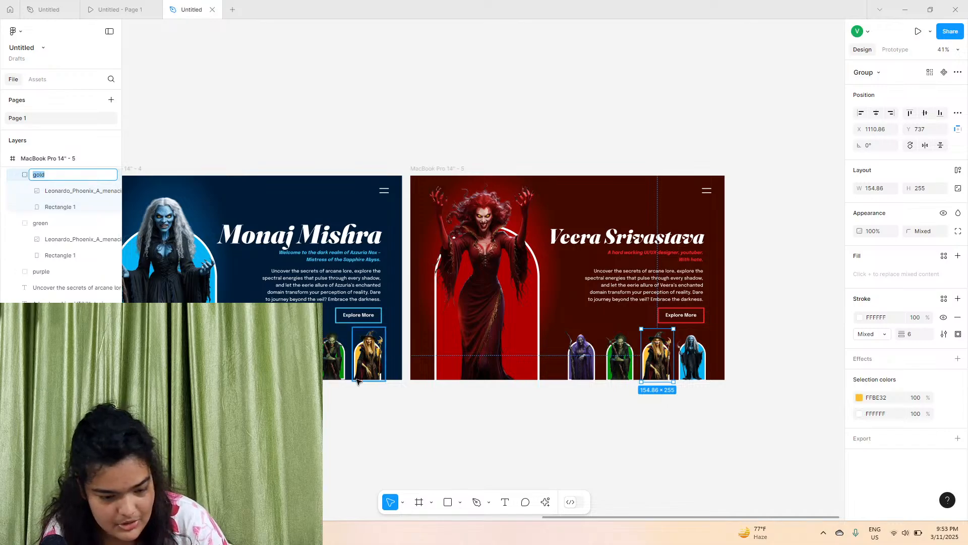
left_click(369, 354)
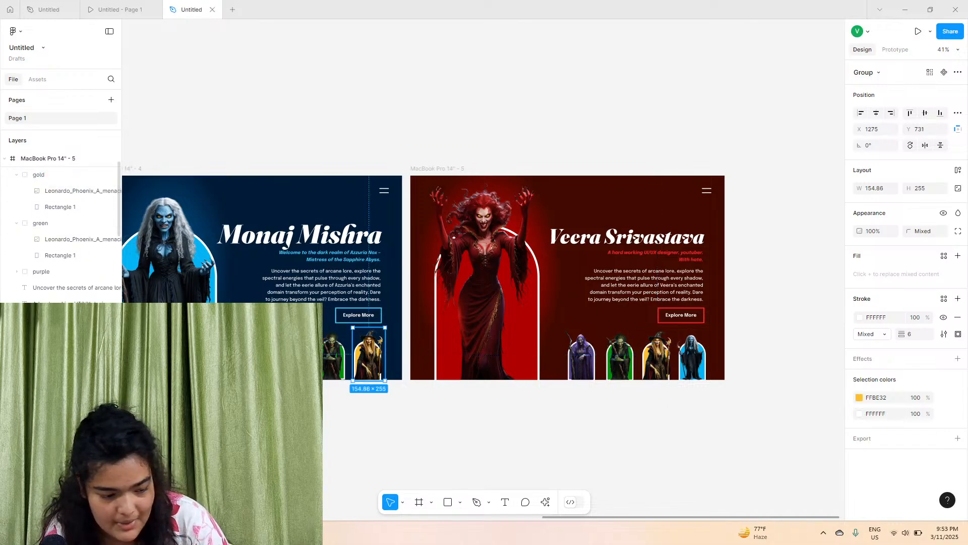
Inspect the hero and gold thumbnail groups across the Badshaah, Andrew Tate and Fukra Insaan frames
key("Escape")
scroll(368, 355, "left", 10)
left_click(343, 283)
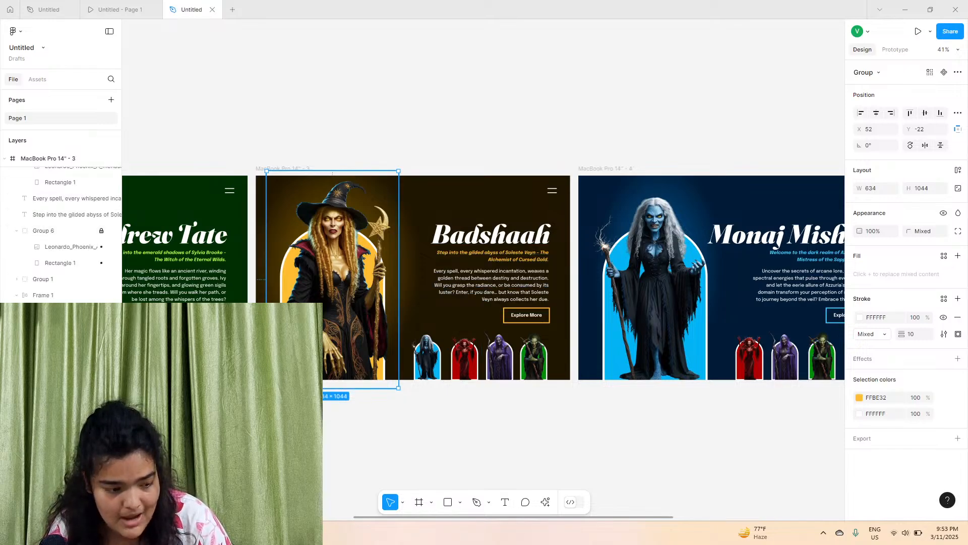
key("Escape")
scroll(394, 405, "left", 5)
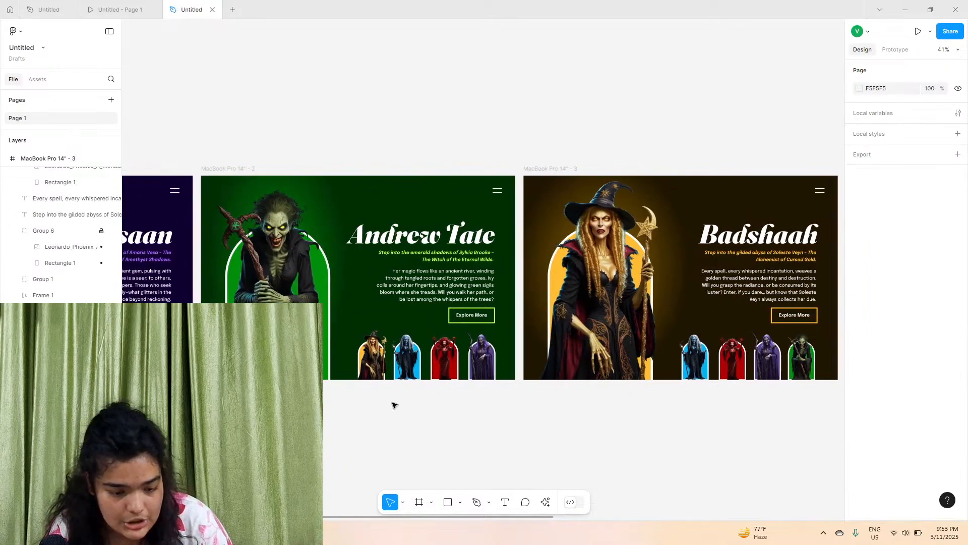
left_click(222, 169)
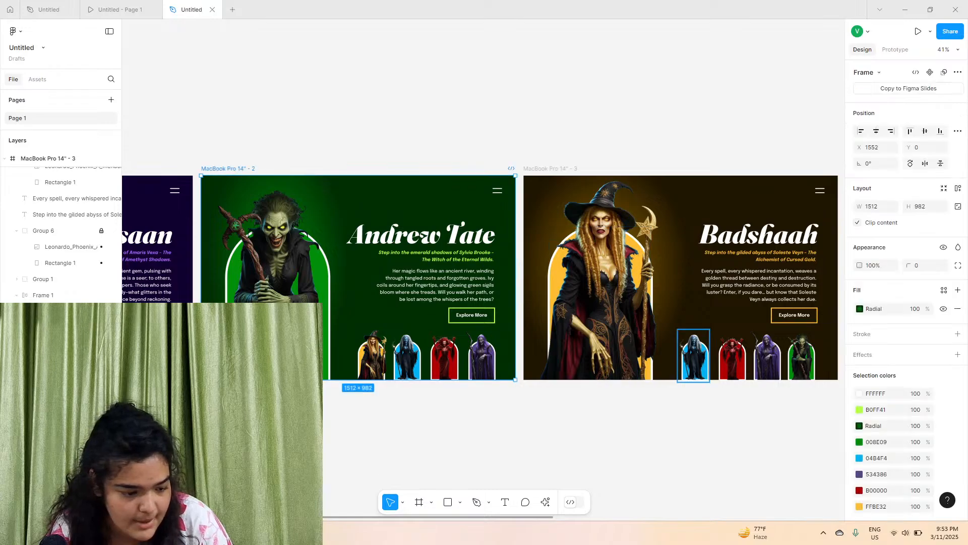
left_click(372, 353)
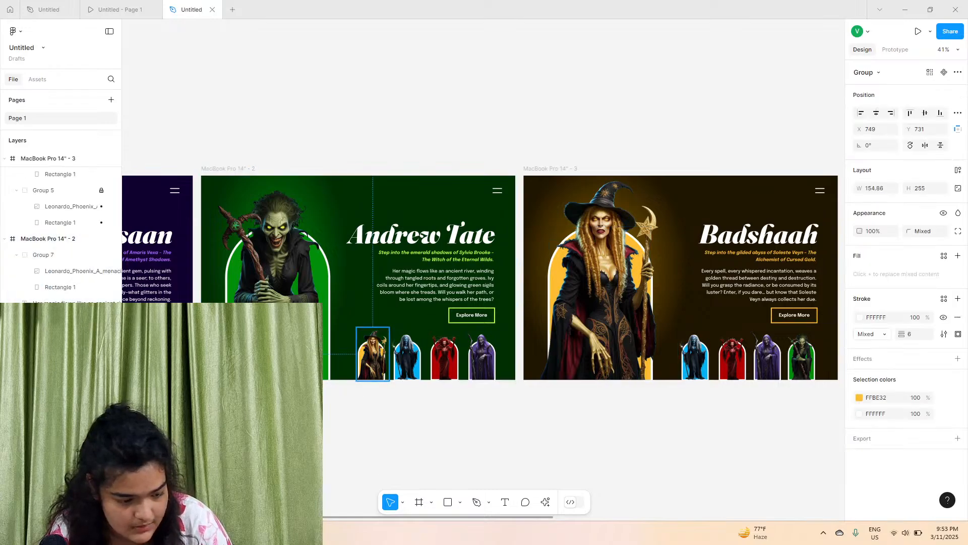
key("Escape")
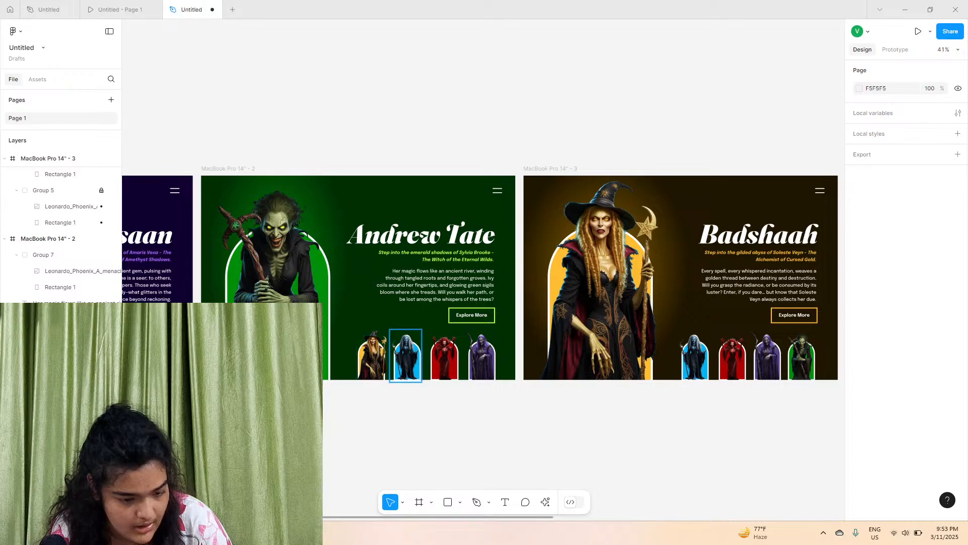
scroll(378, 358, "left", 6)
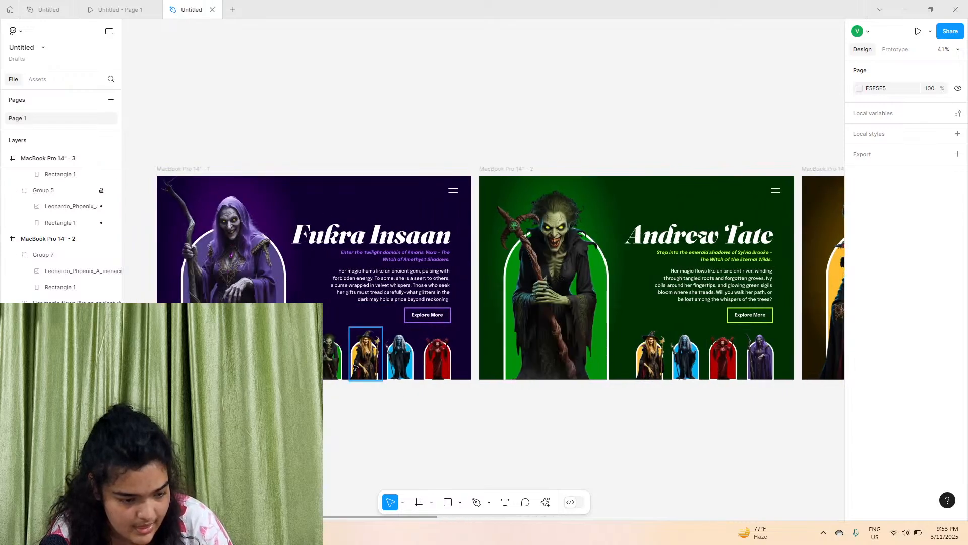
left_click(355, 367)
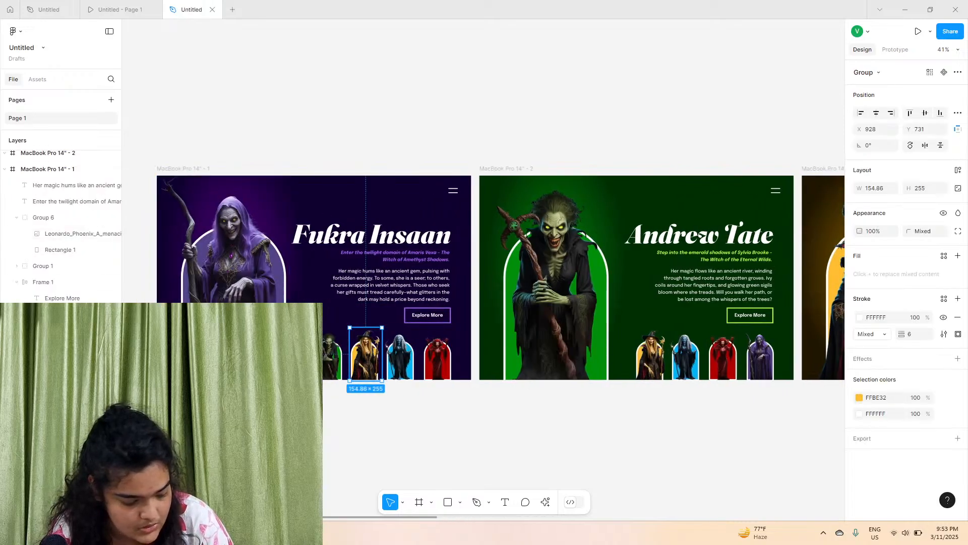
left_click(346, 444)
Rename the blue thumbnail group in the Andrew Tate frame as blue
left_click(404, 371)
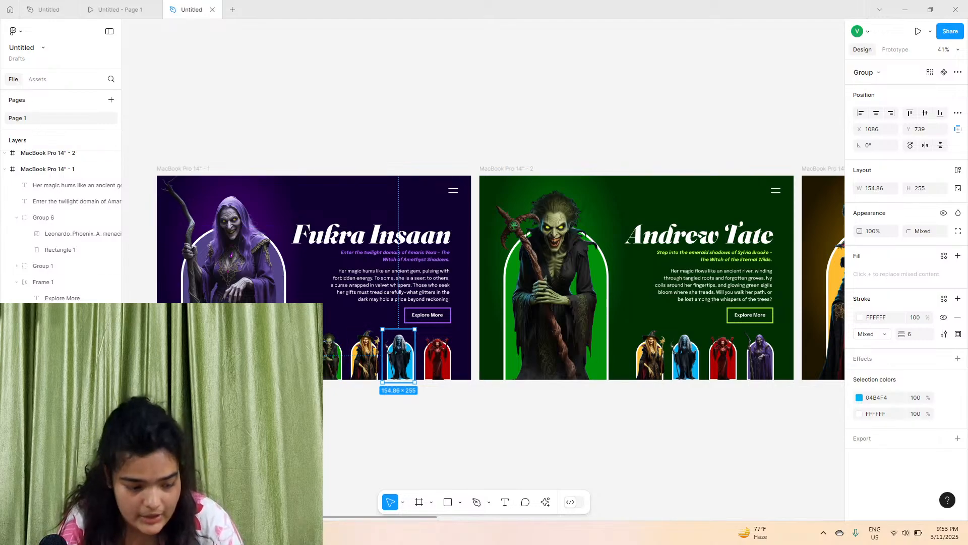
left_click(407, 421)
left_click(687, 371)
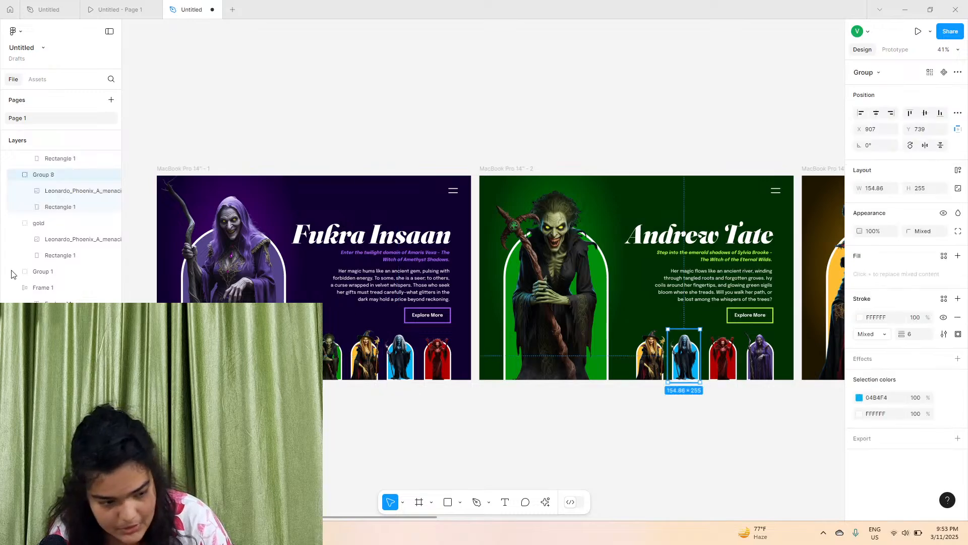
double_click(67, 176)
type("blue")
left_click(467, 441)
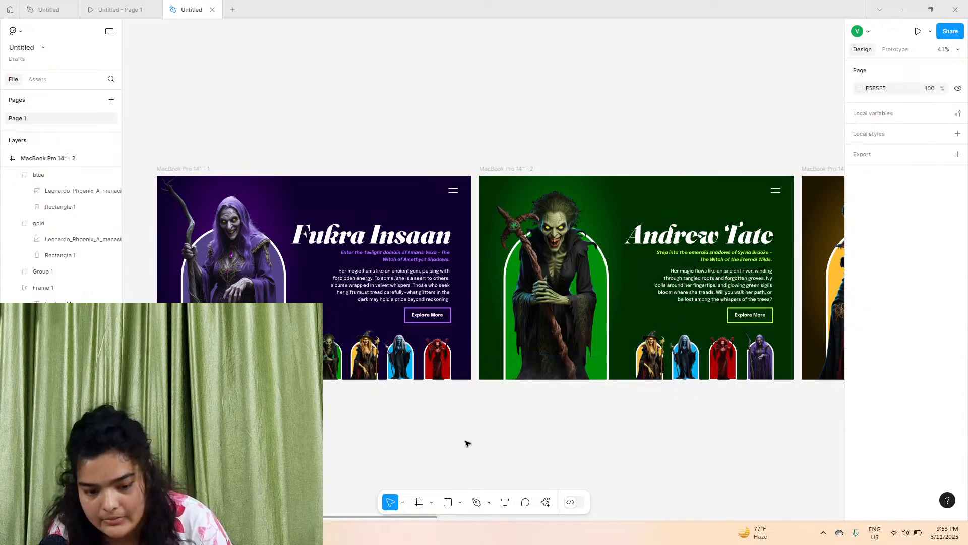
Rename the blue thumbnail group in the Badshaah frame as blue
scroll(454, 477, "right", 5)
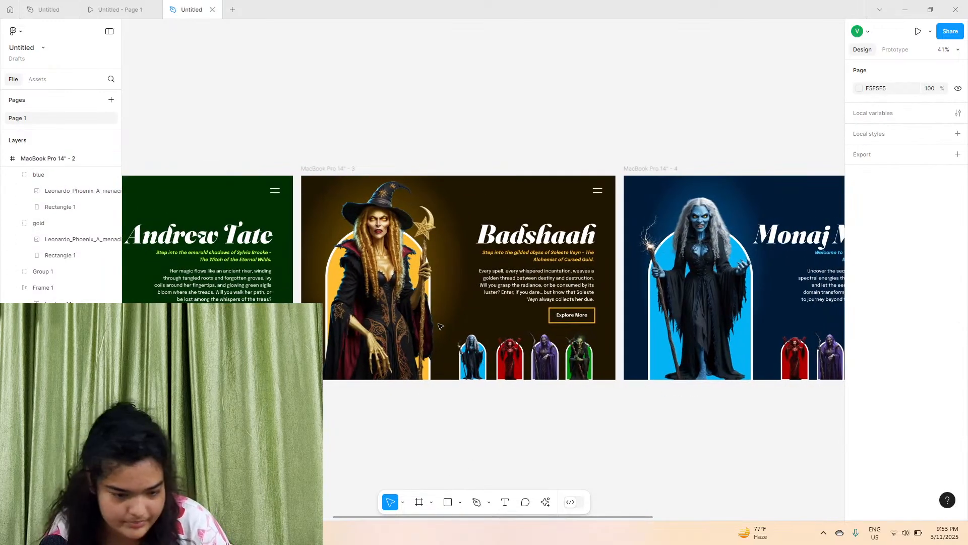
left_click(329, 168)
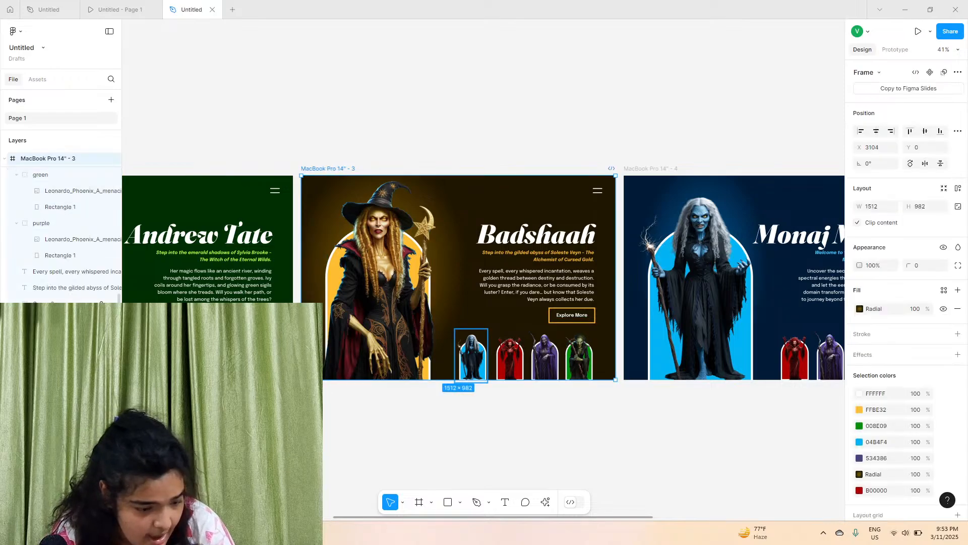
left_click(472, 355)
left_click(471, 399)
scroll(472, 397, "right", 6)
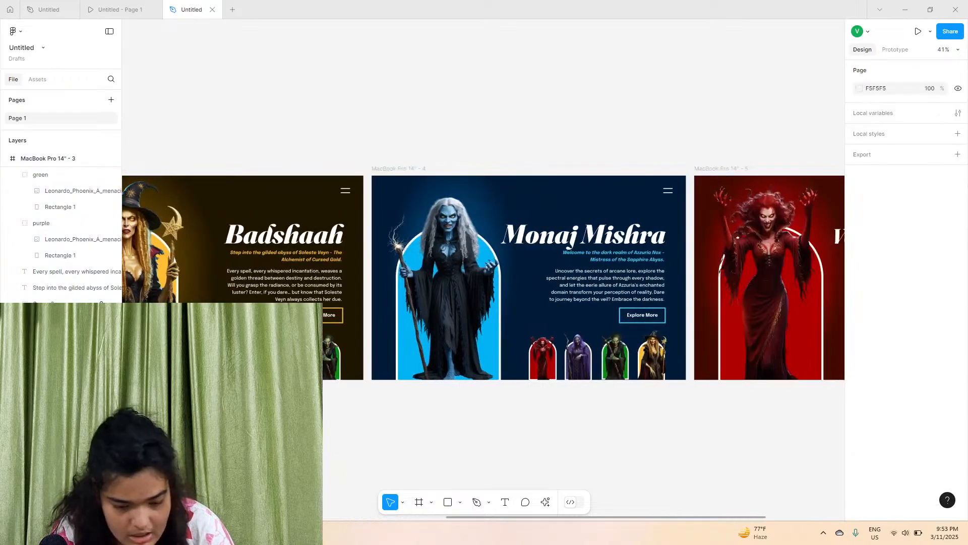
left_click(358, 338)
double_click(43, 174)
type("blue")
left_click(461, 409)
scroll(461, 409, "right", 5)
key("ctrl+v")
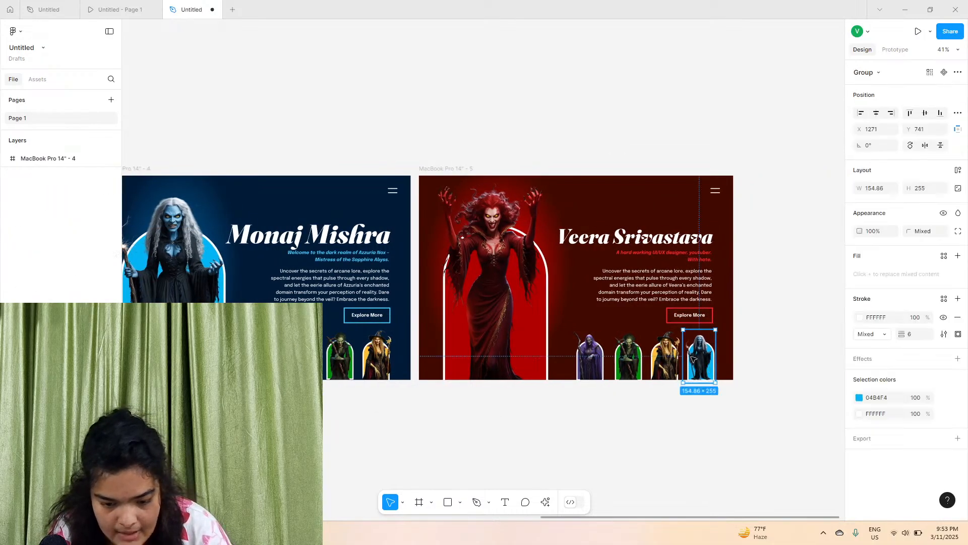
double_click(44, 177)
type("blue")
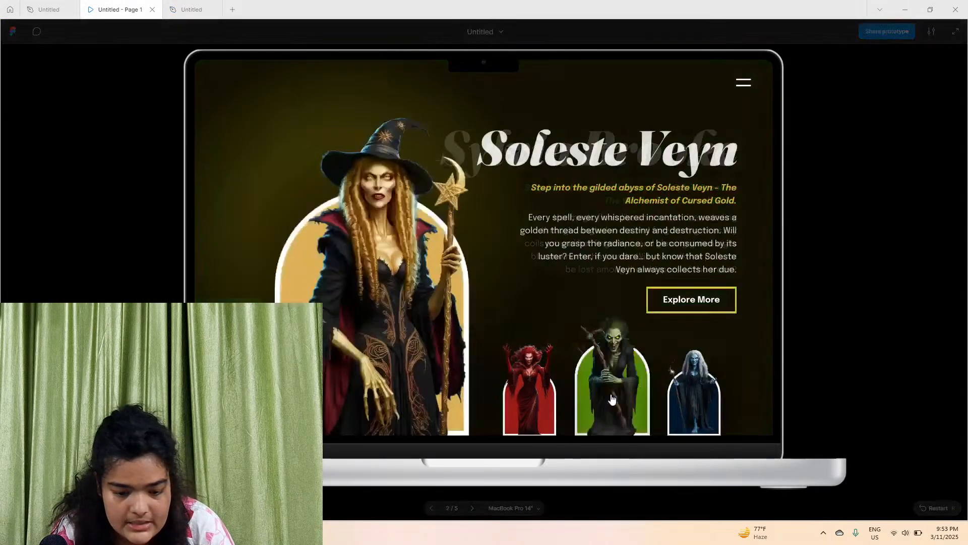
Test the thumbnail navigation in the prototype preview, then return to the design file
left_click(690, 395)
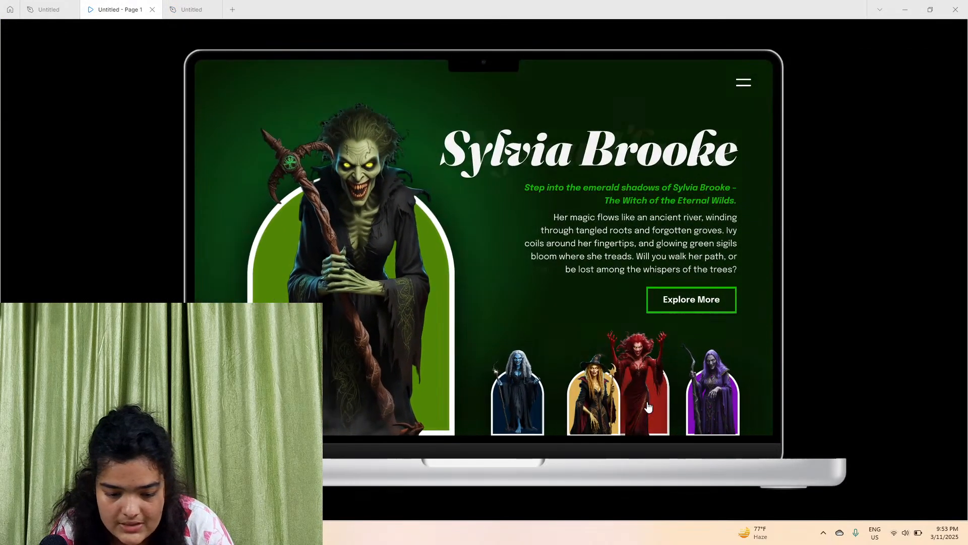
left_click(636, 395)
left_click(192, 9)
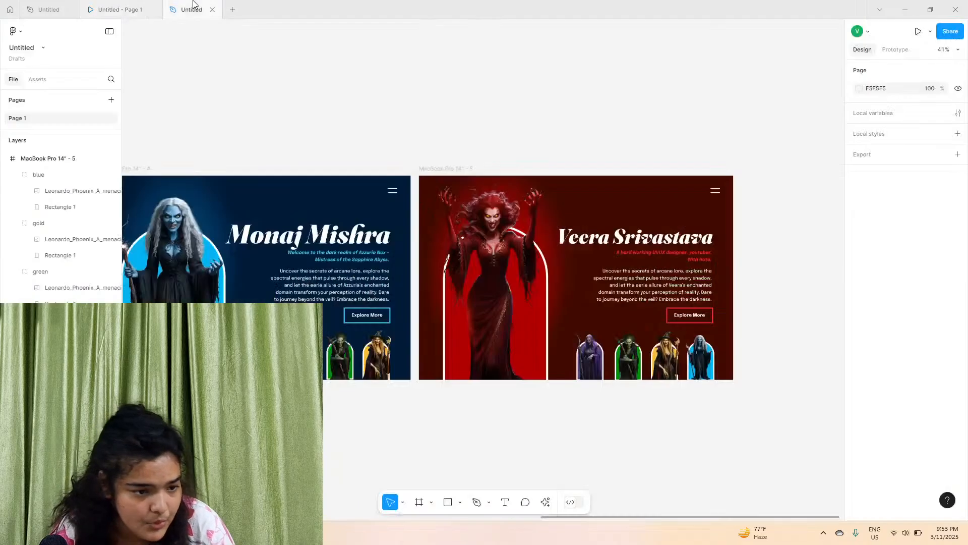
left_click(628, 356)
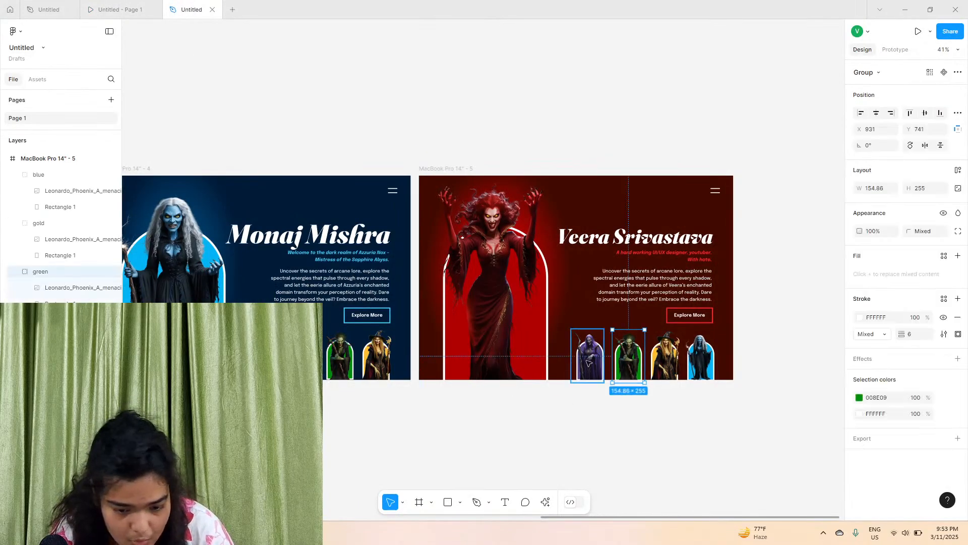
left_click(674, 355)
left_click(46, 175)
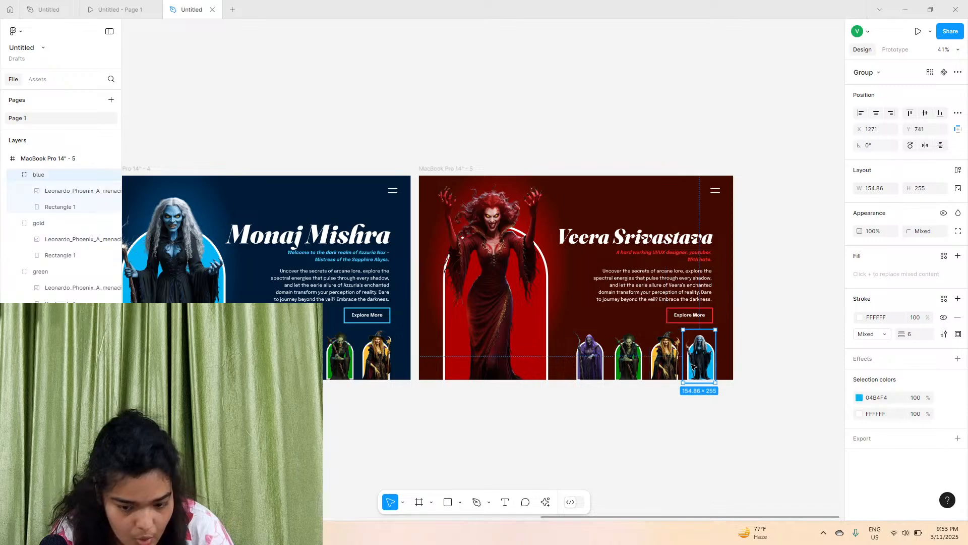
left_click(619, 357)
left_click(591, 356)
left_click(550, 357)
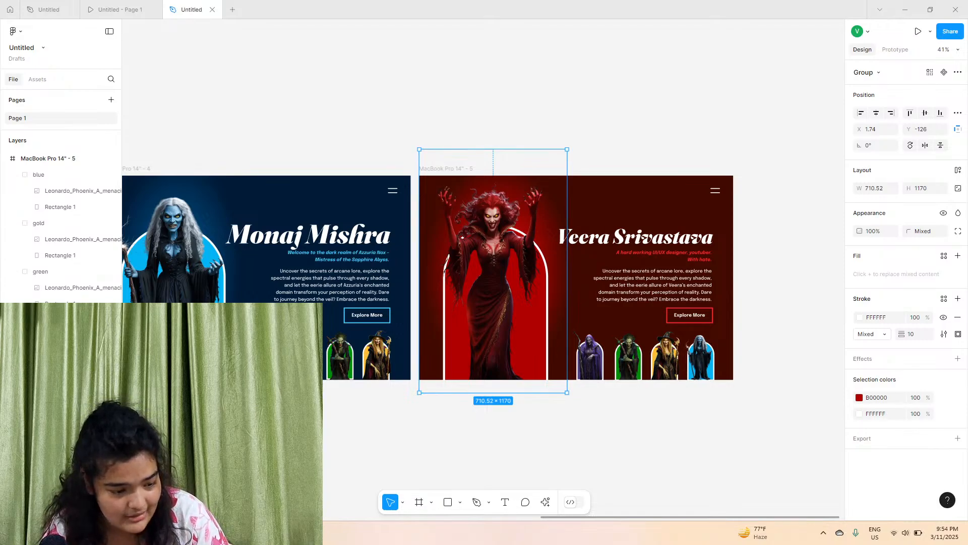
key("Escape")
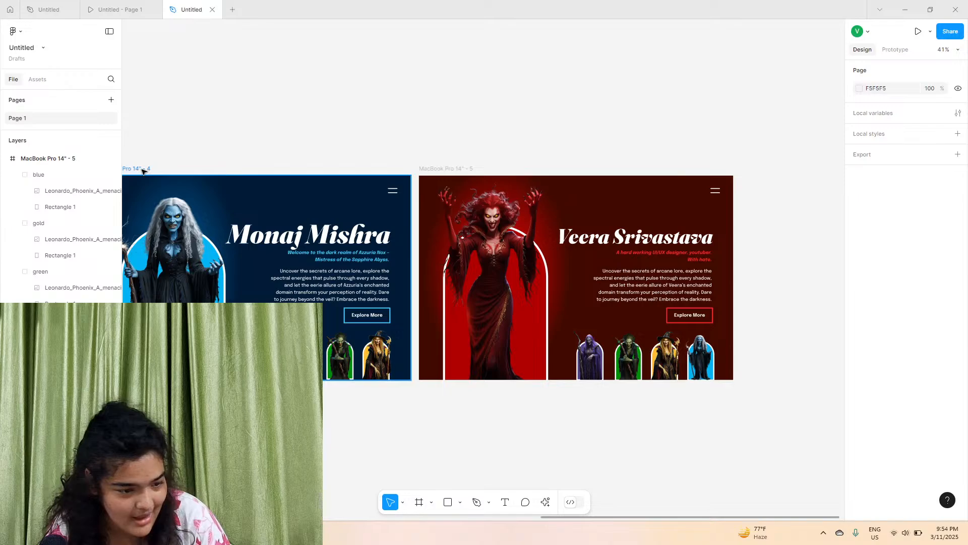
left_click(142, 170)
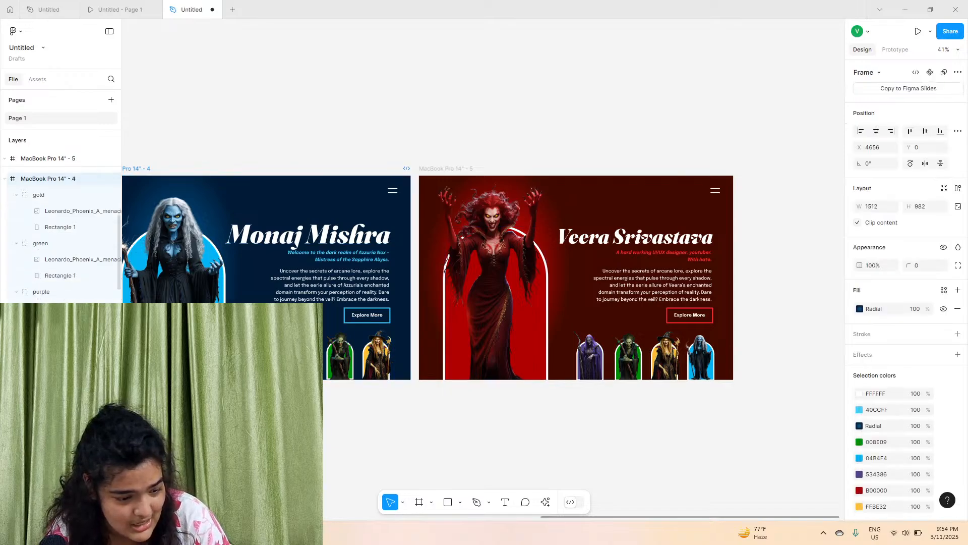
left_click(267, 355)
left_click(323, 405)
scroll(323, 405, "left", 10)
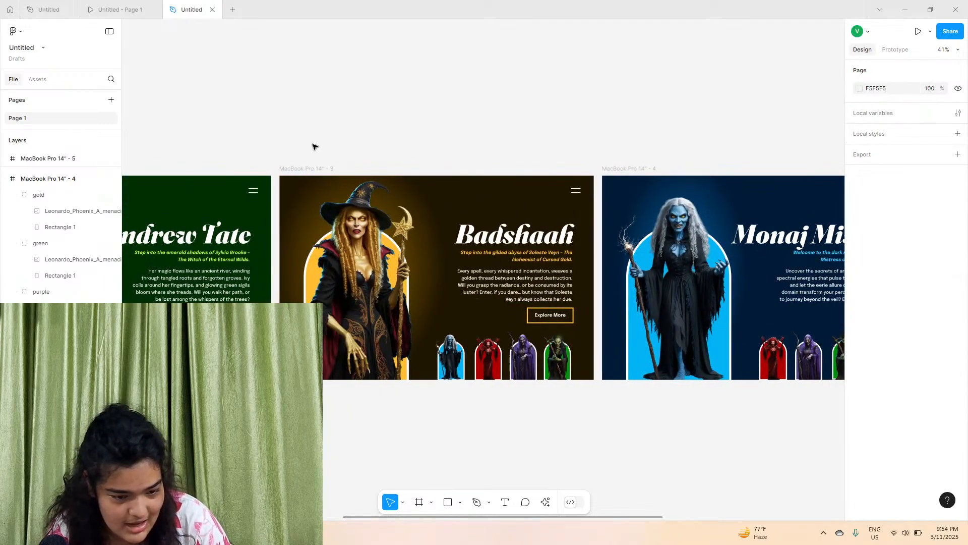
left_click(307, 169)
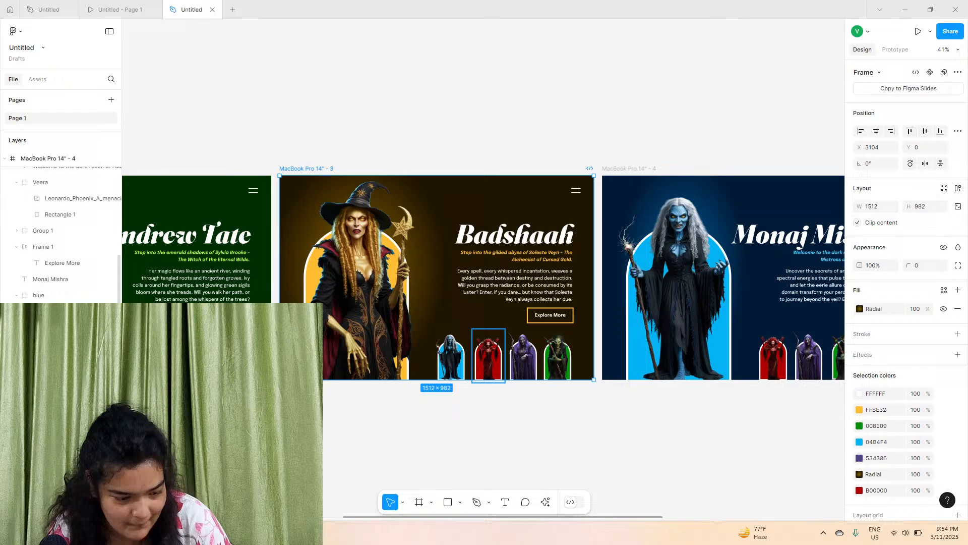
left_click(489, 355)
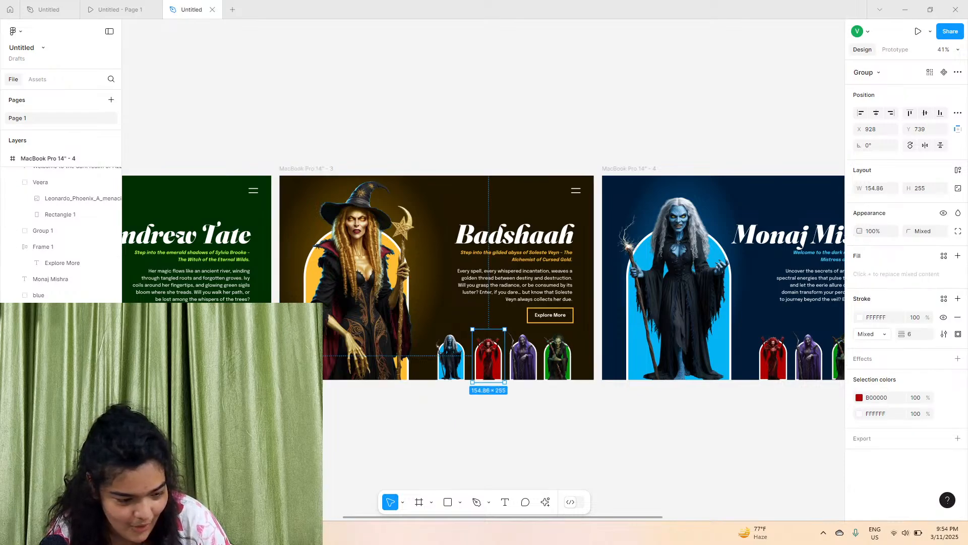
scroll(477, 346, "left", 5)
left_click(477, 346)
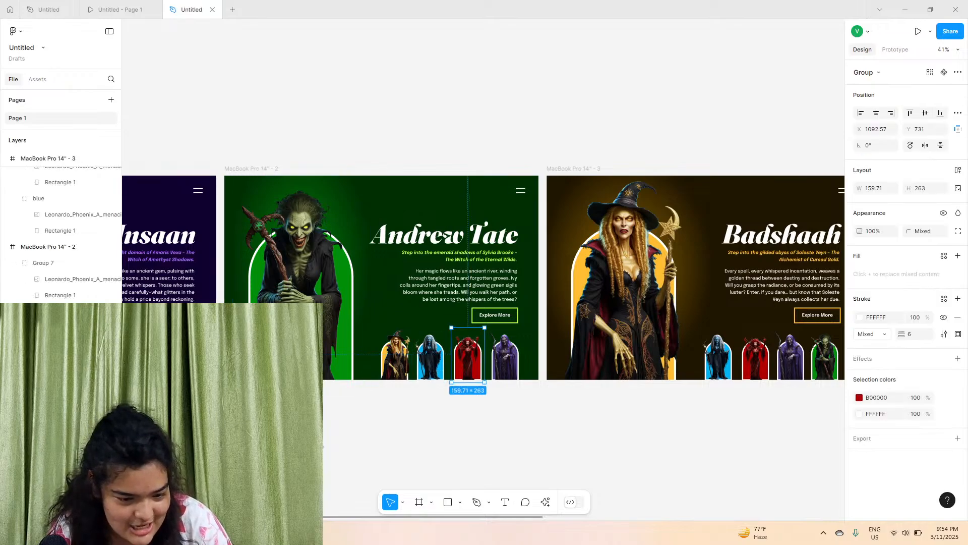
key("Escape")
scroll(326, 364, "left", 5)
left_click(441, 355)
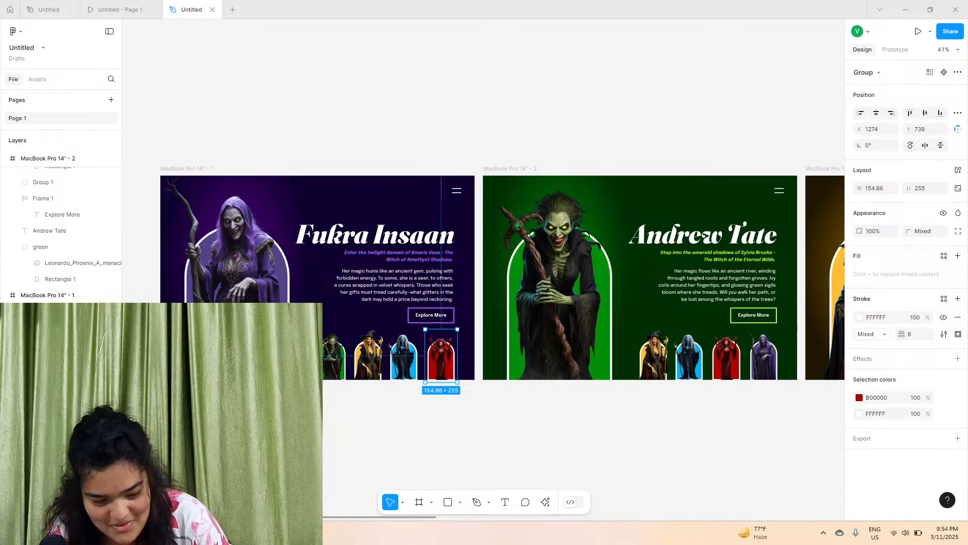
left_click(300, 407)
Try adding an on-click interaction to the Fukra Insaan frame itself, and undo it
scroll(300, 406, "down", 5)
scroll(300, 407, "down", 3)
scroll(300, 407, "right", 2)
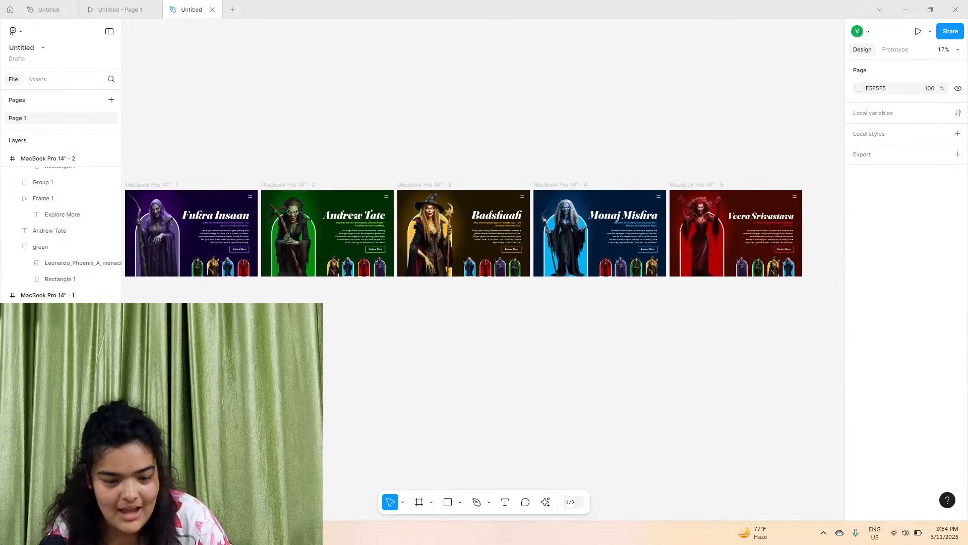
scroll(464, 233, "left", 1)
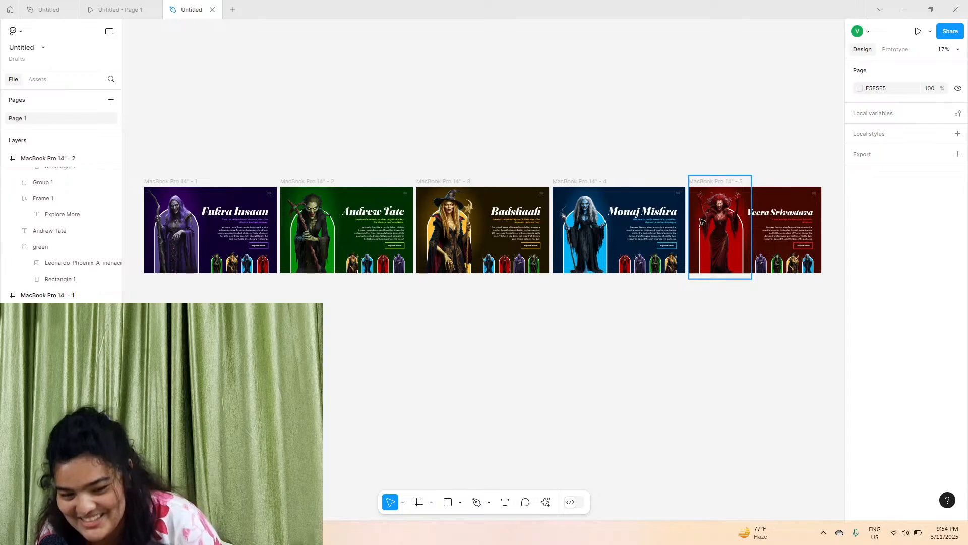
left_click(152, 181)
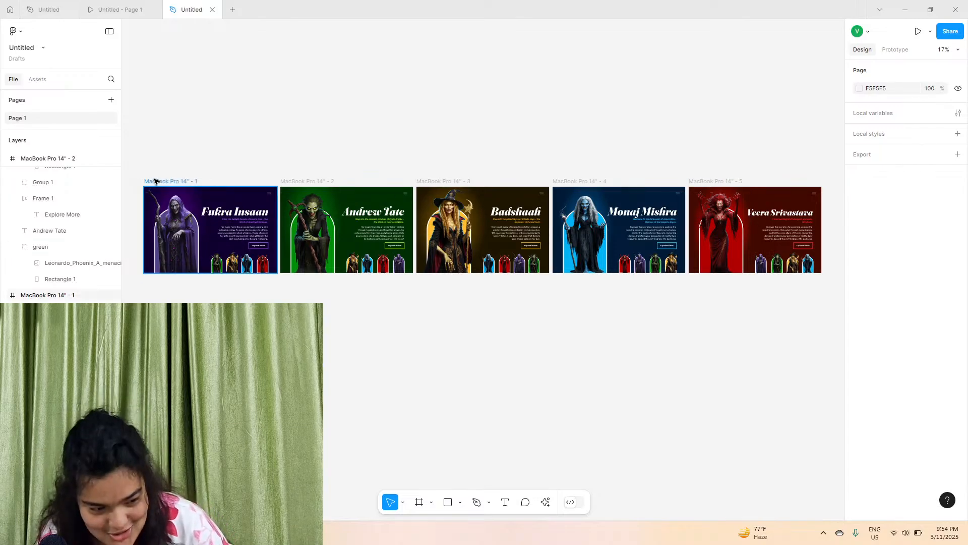
left_click(889, 51)
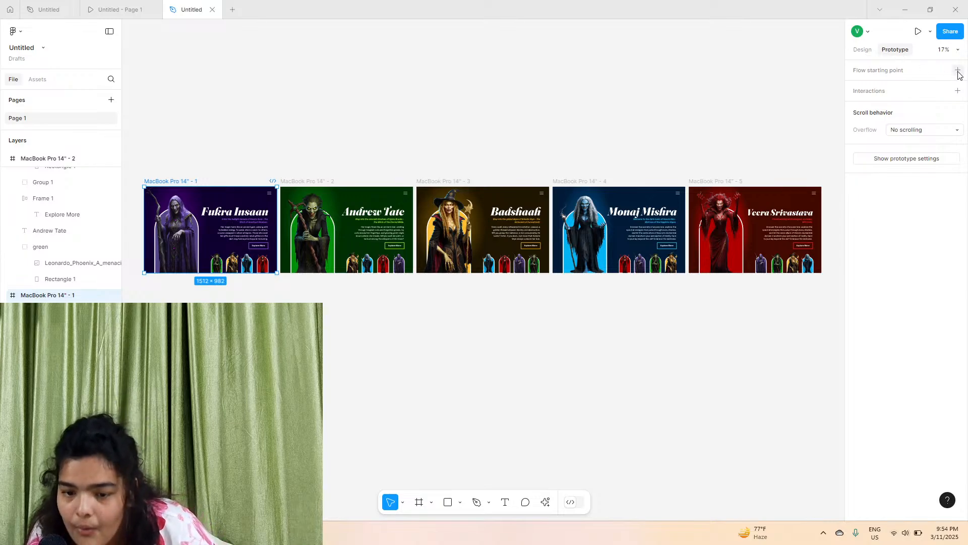
left_click(958, 92)
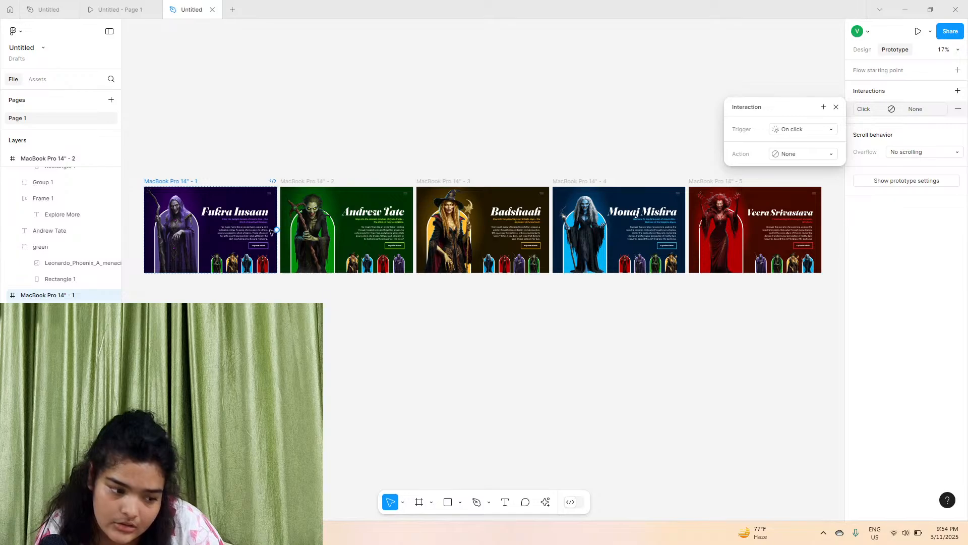
key("ctrl+z")
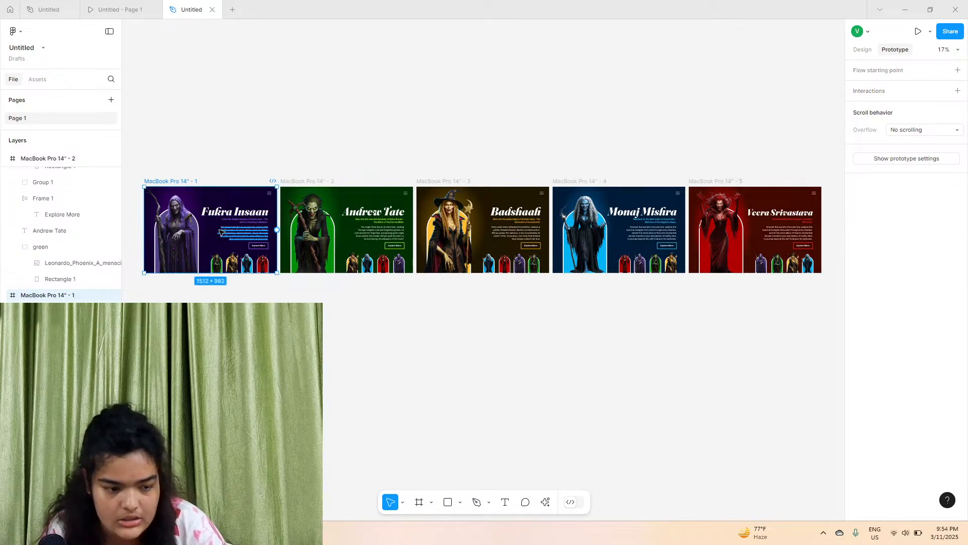
Link the green thumbnail in the Fukra Insaan frame to the Andrew Tate frame with a Smart animate transition
left_click(217, 261)
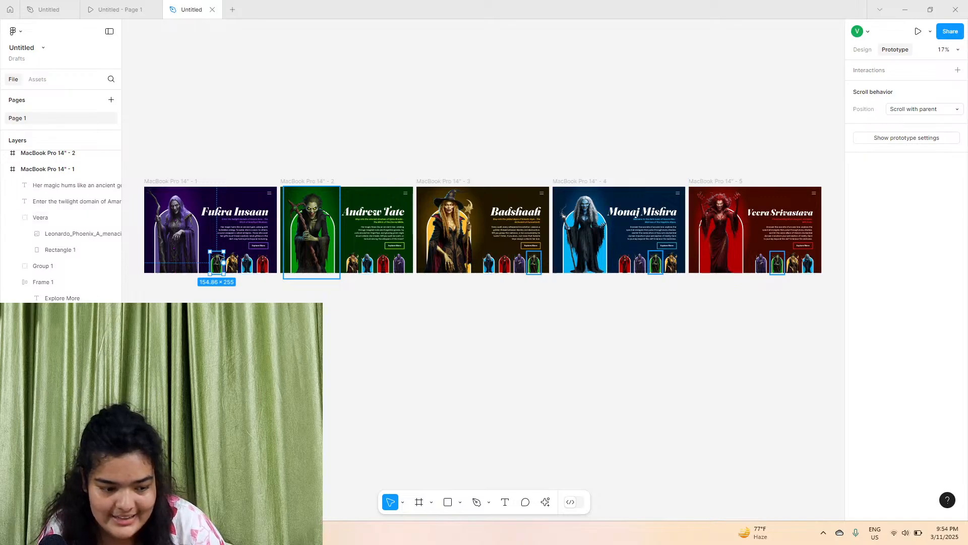
left_click_drag(217, 252, 310, 233)
left_click(273, 280)
left_click(273, 280)
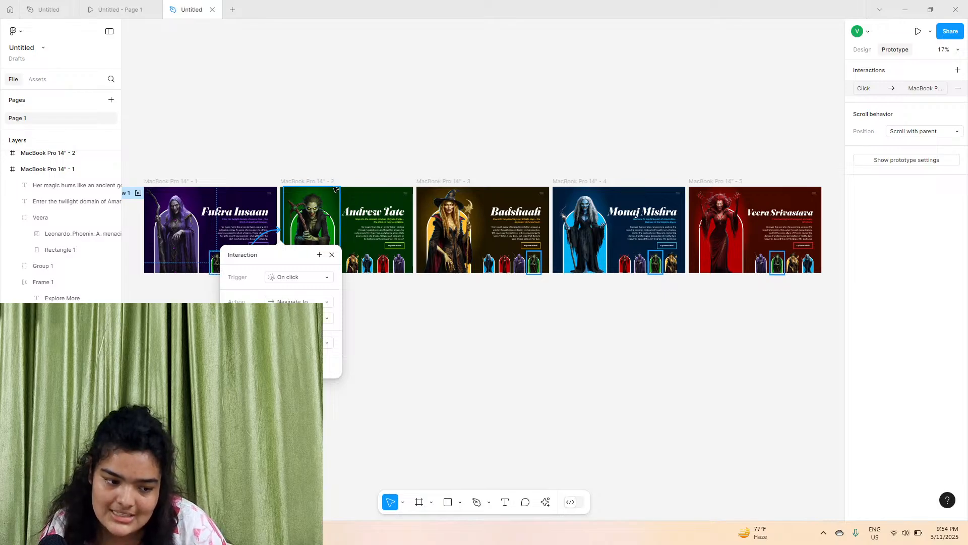
left_click(299, 342)
left_click(298, 367)
left_click(299, 358)
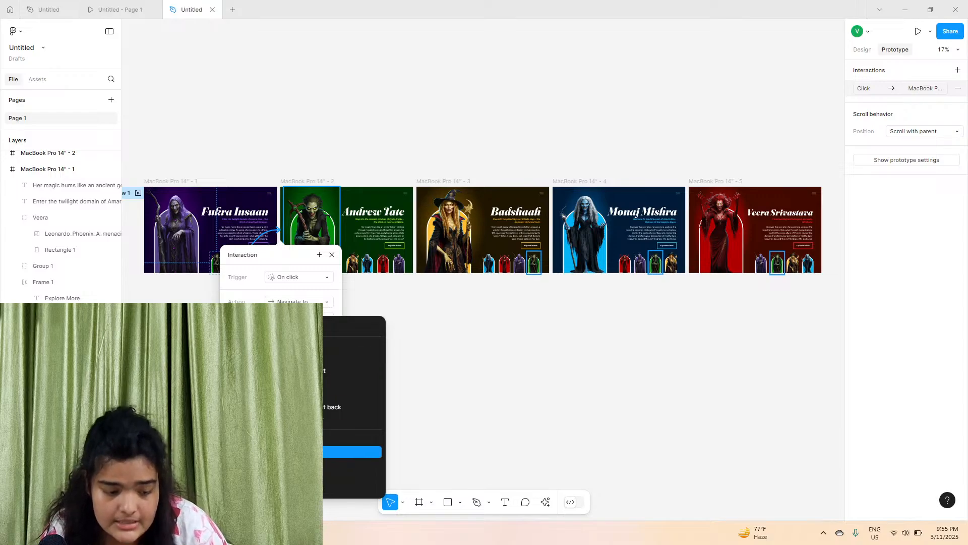
left_click(298, 452)
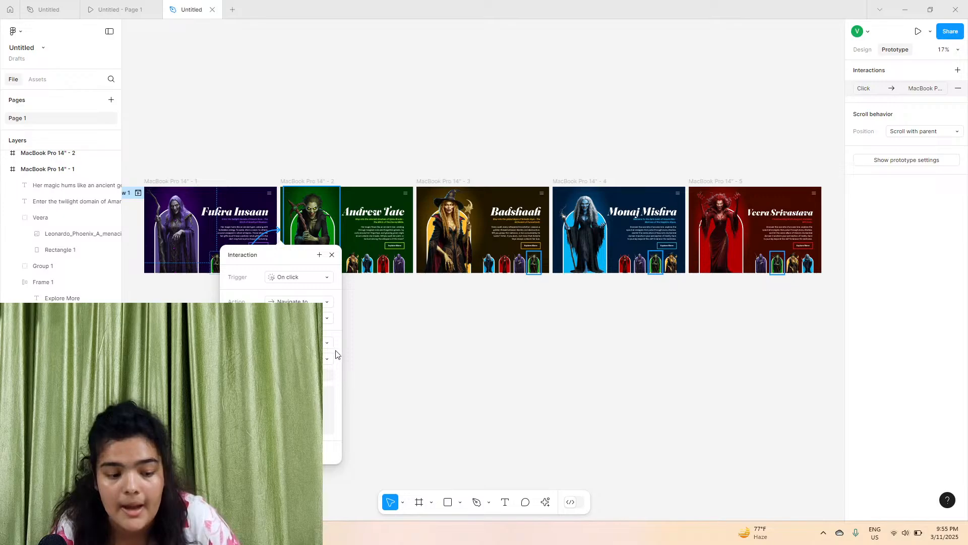
left_click(353, 354)
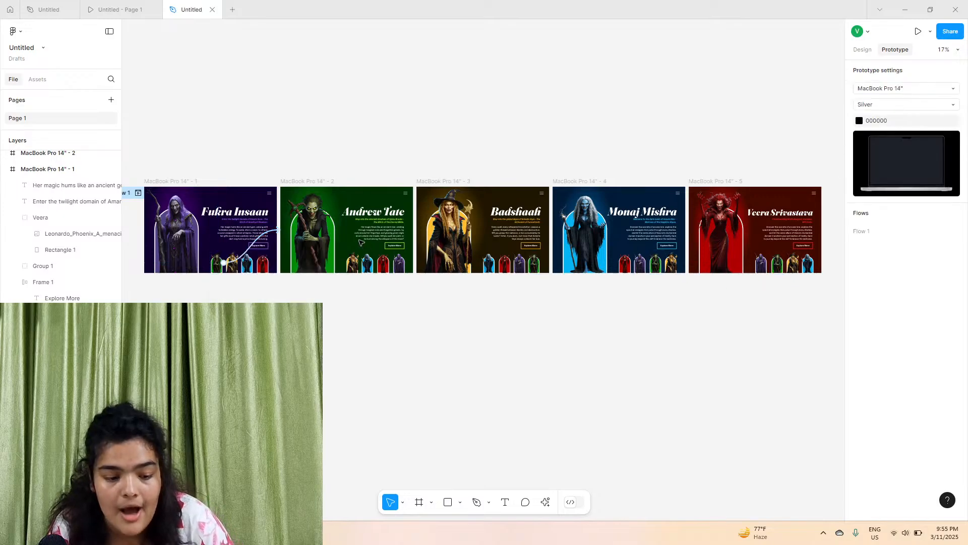
left_click(535, 265)
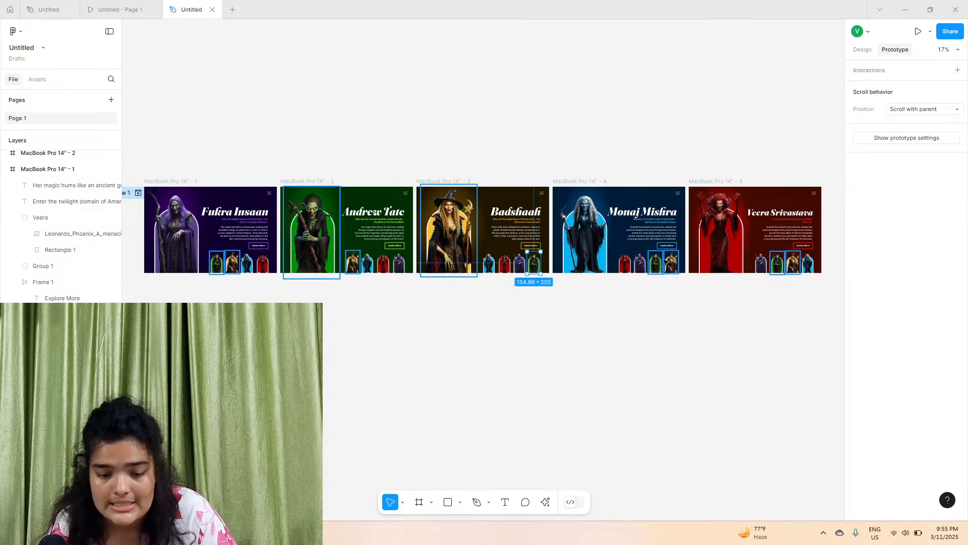
left_click(655, 263, "shift")
left_click(782, 262, "shift")
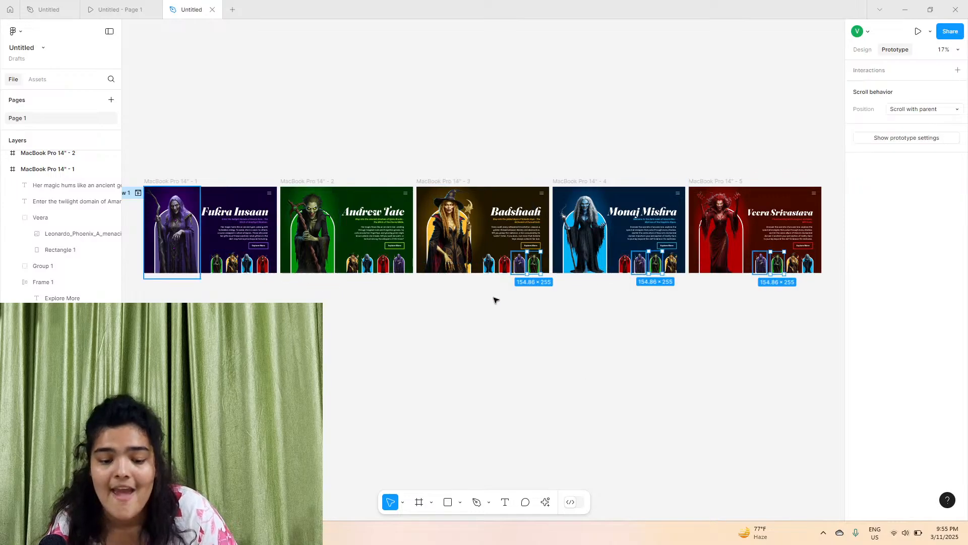
left_click_drag(534, 252, 399, 212)
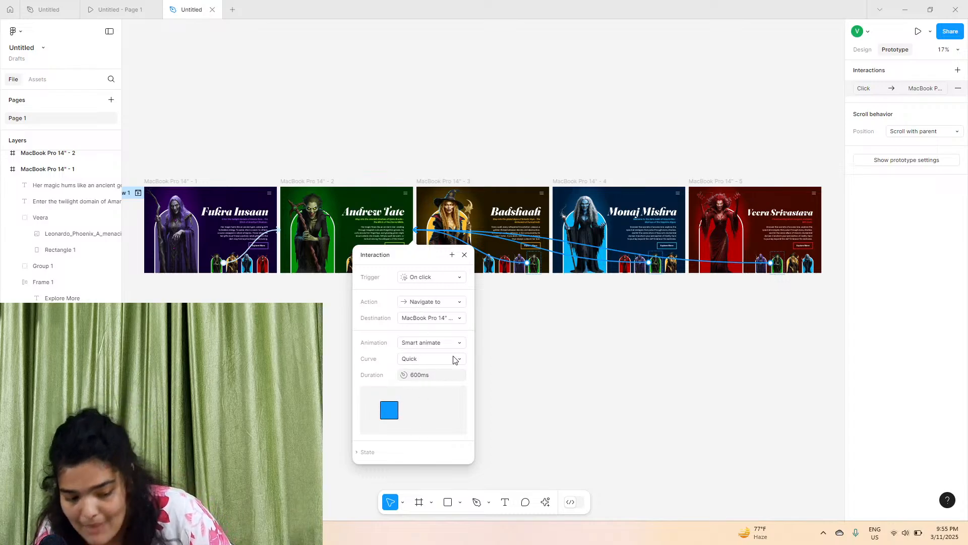
left_click(495, 353)
left_click(232, 272)
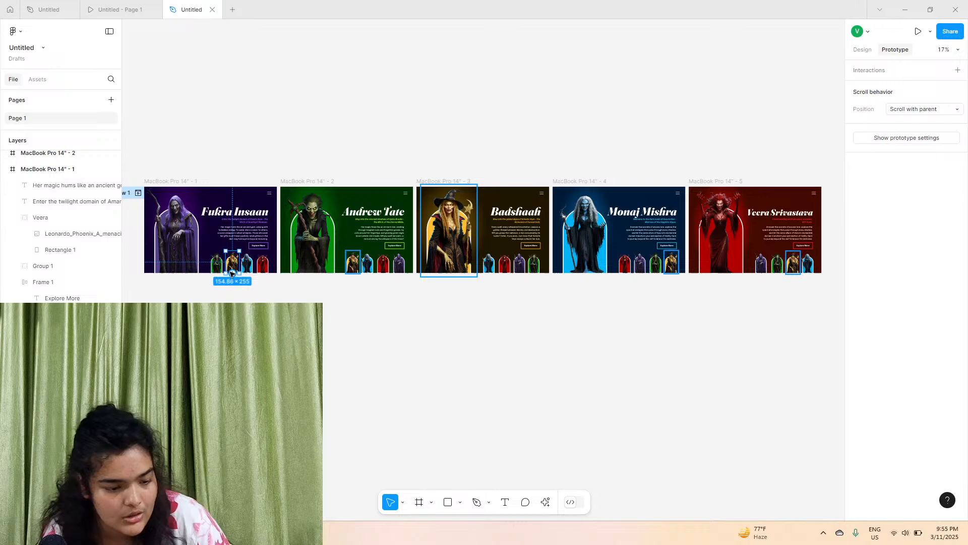
left_click(353, 262, "shift")
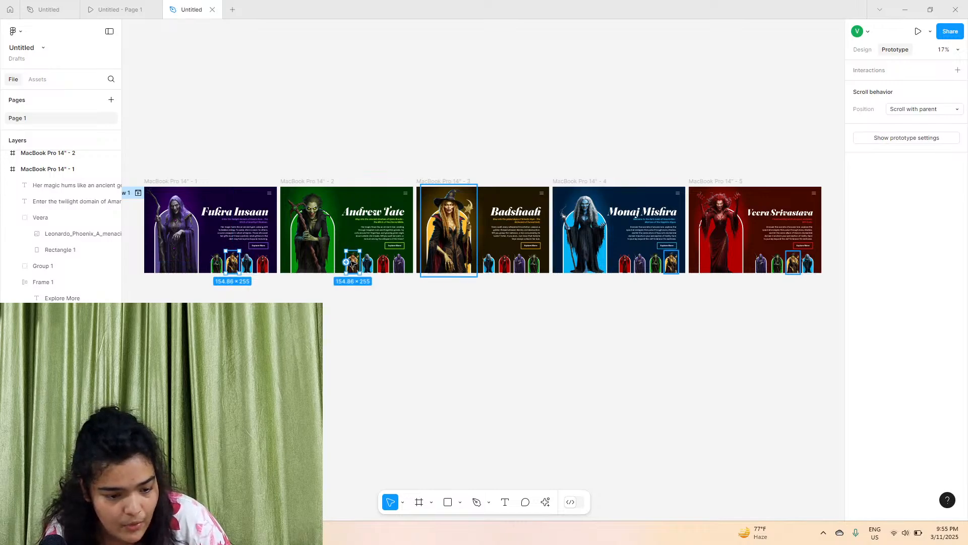
left_click(671, 261, "shift")
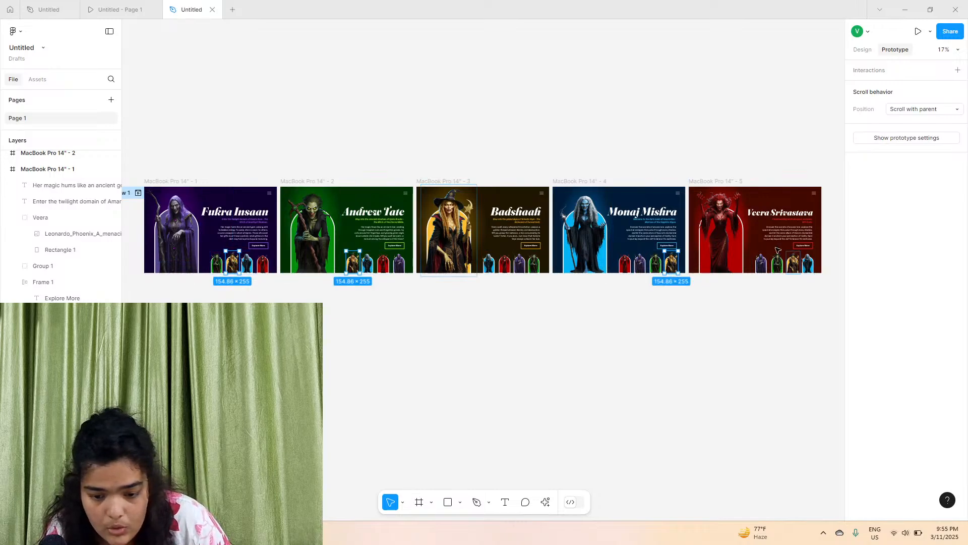
left_click(793, 260, "shift")
left_click_drag(793, 253, 454, 230)
left_click(567, 359)
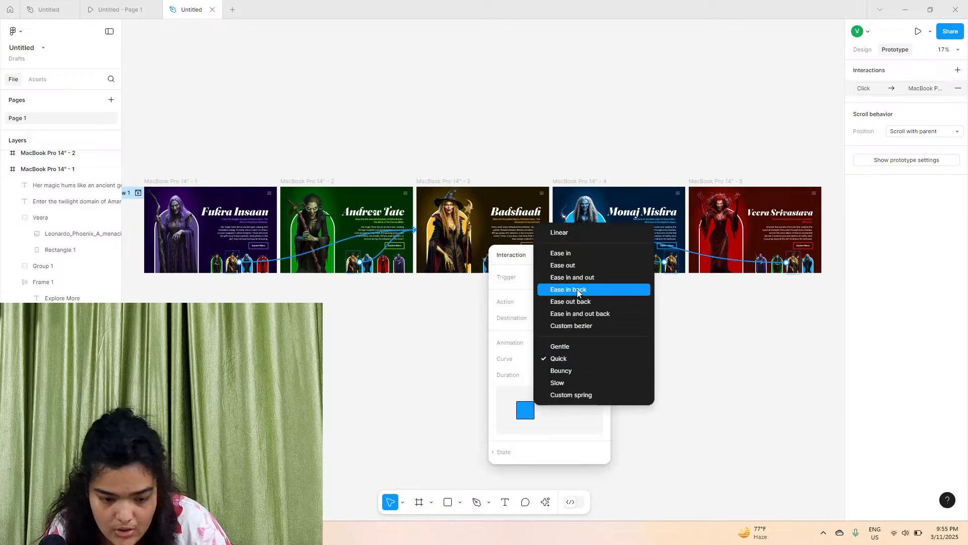
left_click(707, 333)
left_click(246, 269)
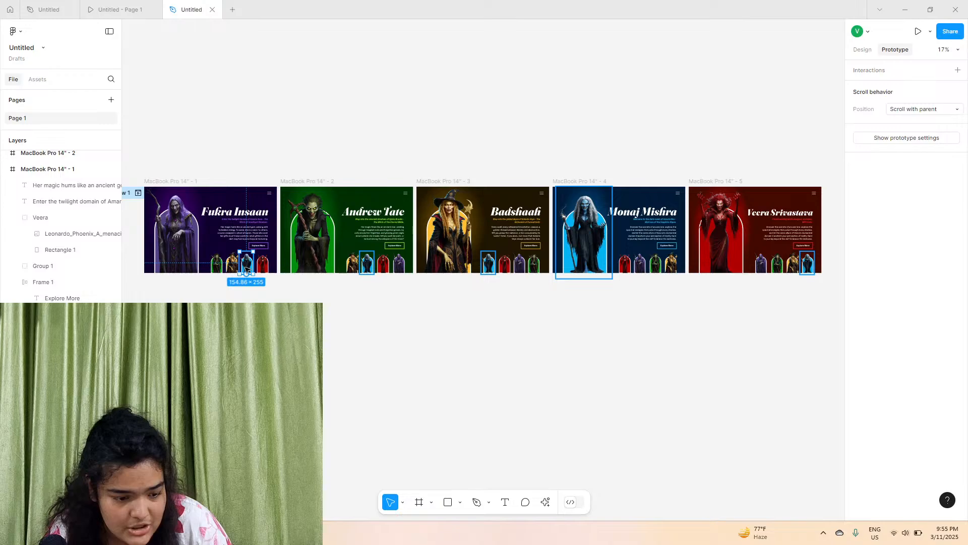
left_click(366, 269, "shift")
left_click(488, 264, "shift")
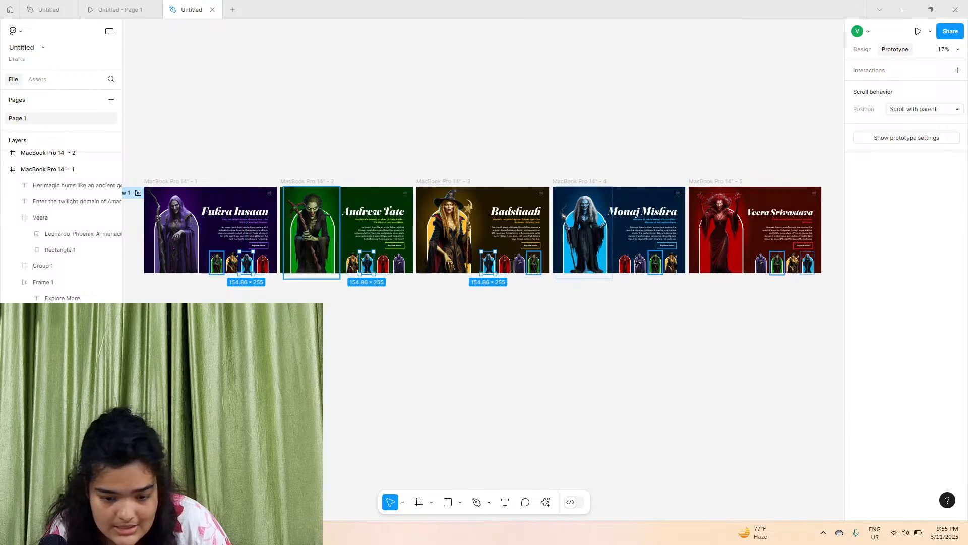
left_click(807, 262, "shift")
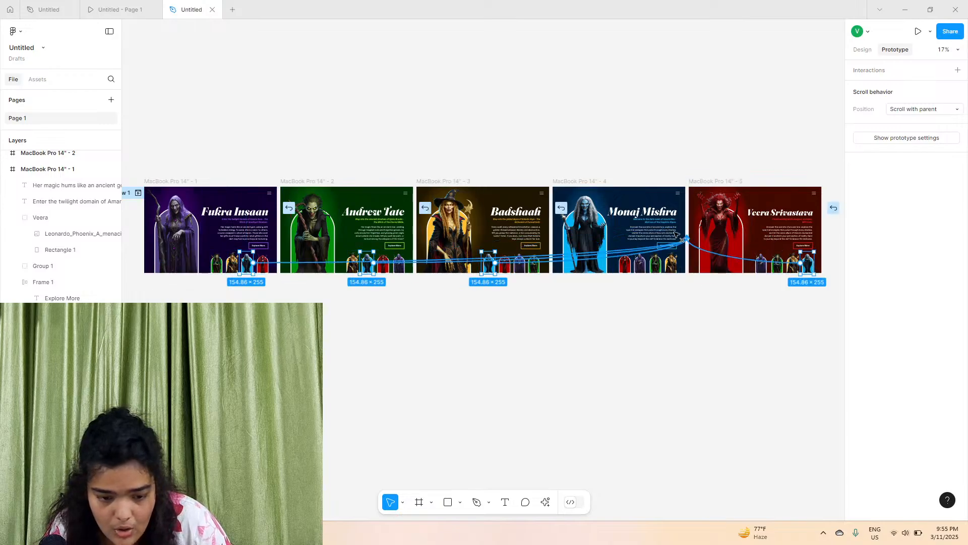
left_click_drag(639, 240, 638, 242)
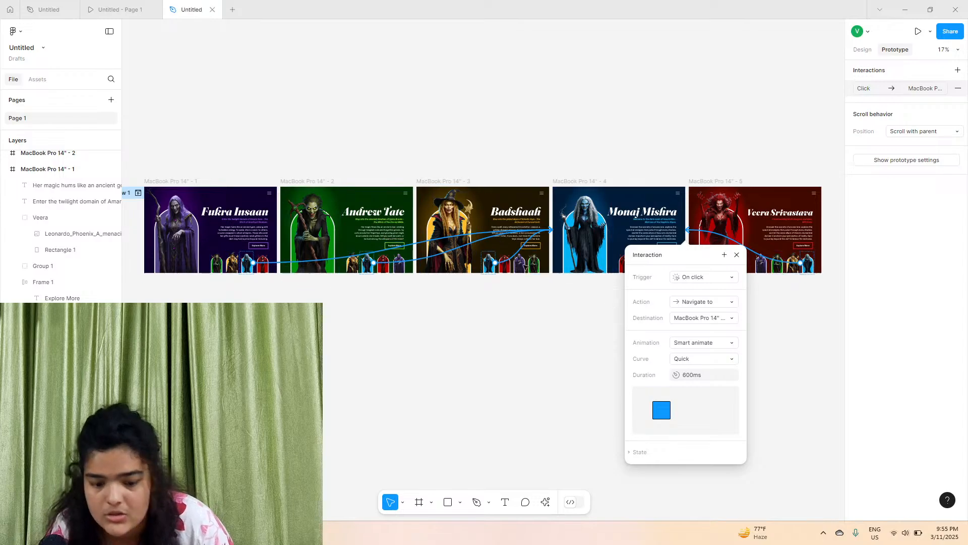
left_click(262, 263)
left_click(314, 289)
left_click(261, 262)
left_click(331, 289)
left_click(265, 270)
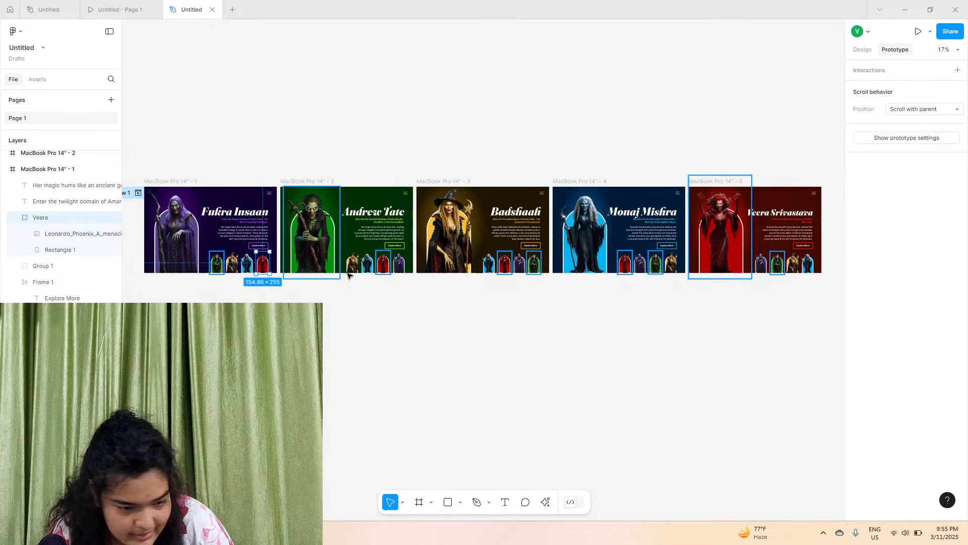
left_click(388, 263, "shift")
left_click(505, 263, "shift")
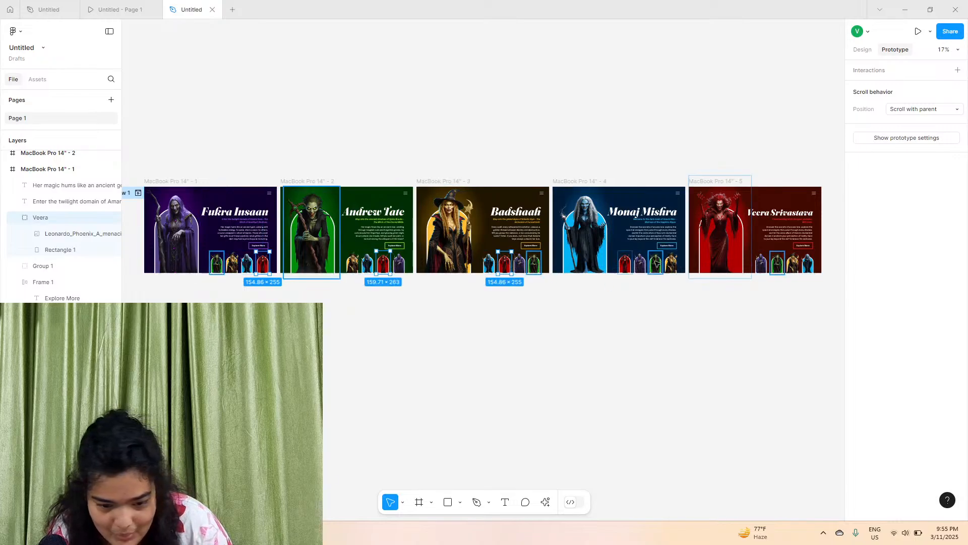
left_click(625, 263, "shift")
left_click_drag(634, 262, 756, 220)
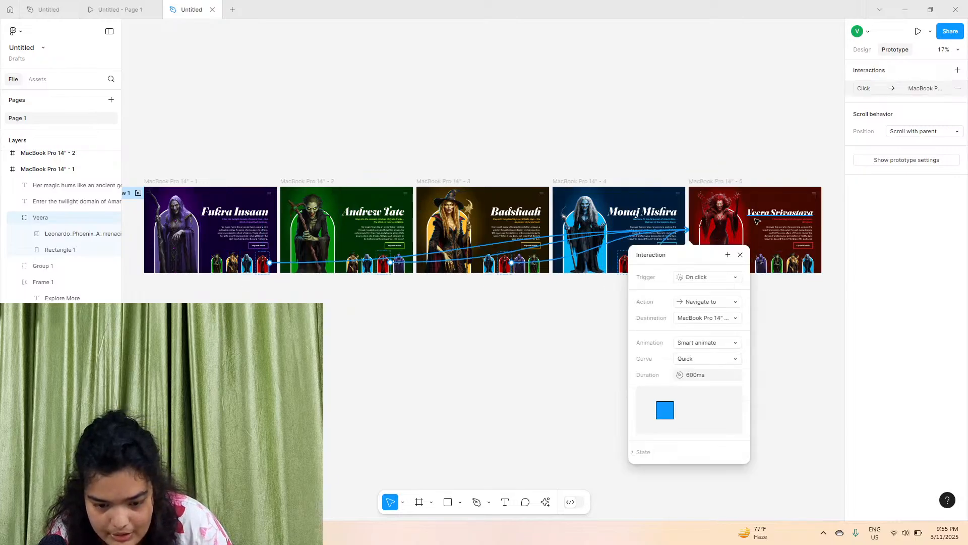
left_click(779, 287)
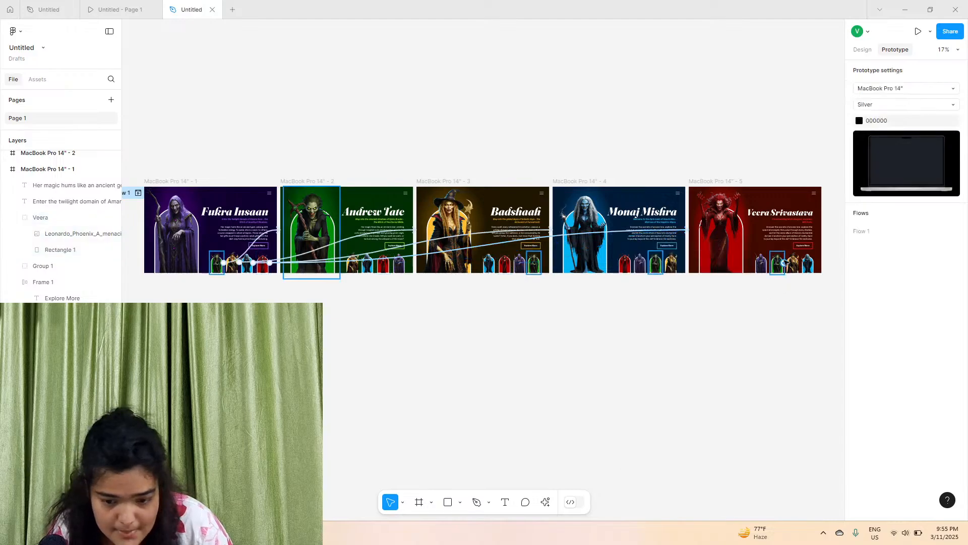
left_click(761, 262)
left_click(639, 263, "shift")
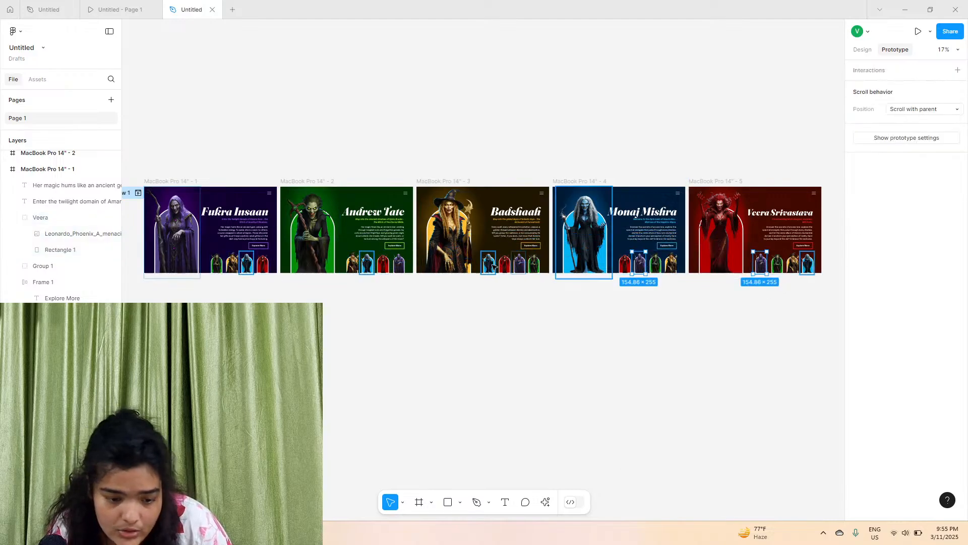
left_click(519, 262, "shift")
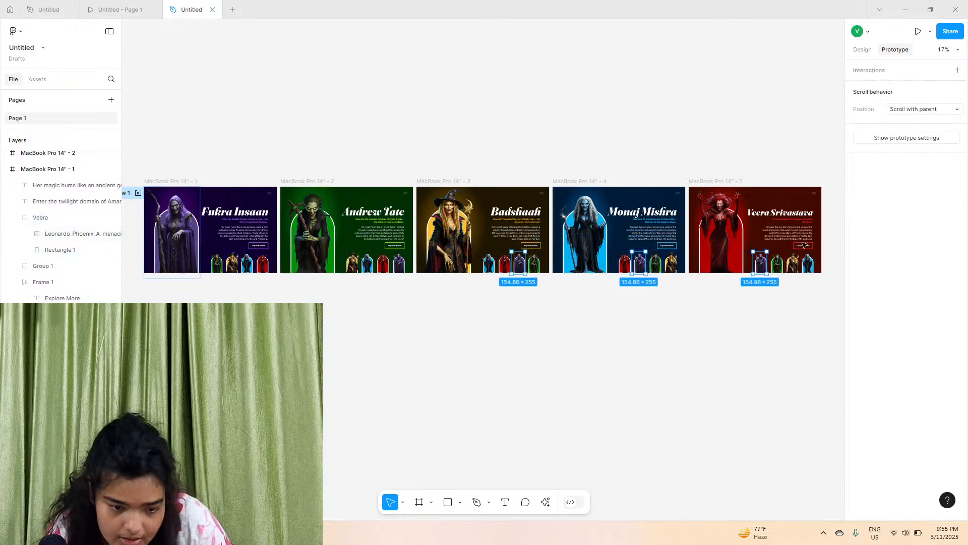
left_click(404, 265, "shift")
mouse_move(399, 255)
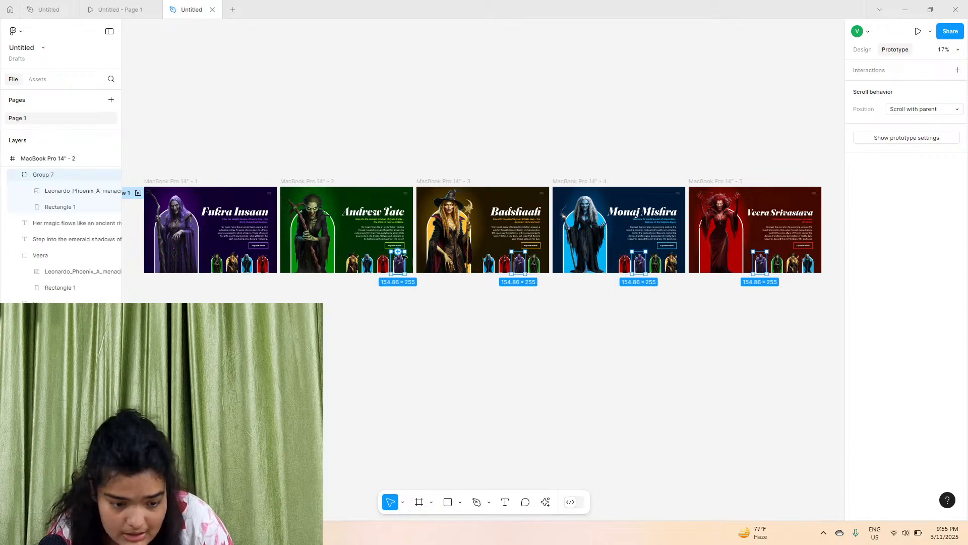
left_click_drag(398, 252, 239, 221)
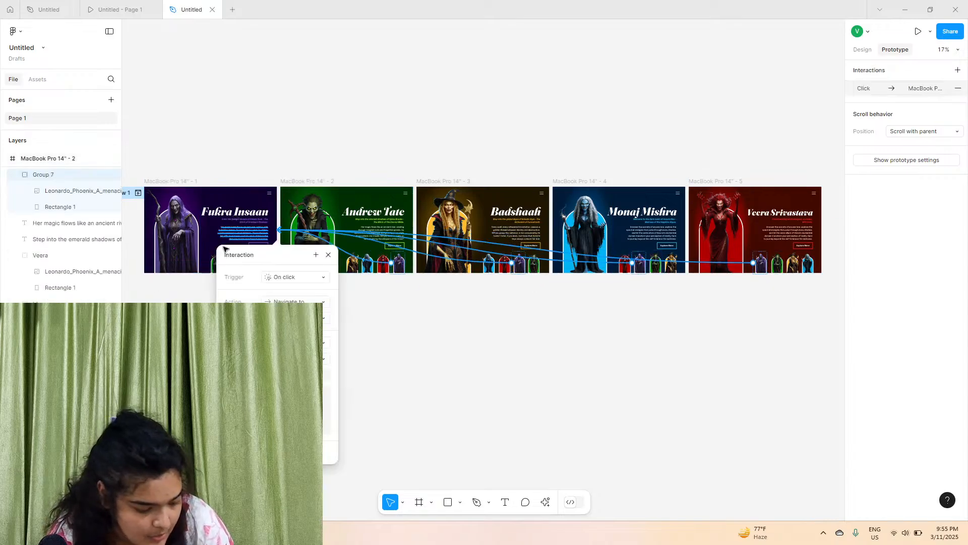
left_click(374, 317)
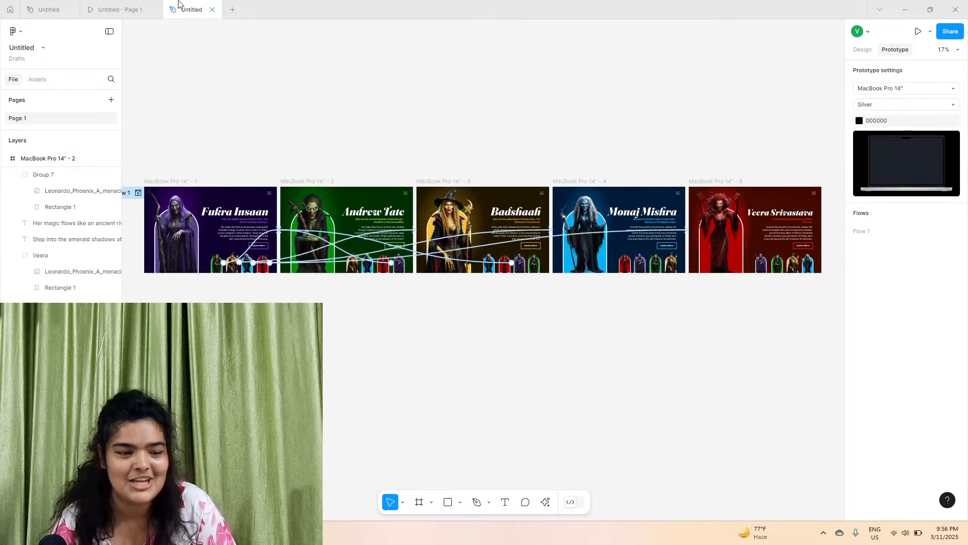
Close the extra browser tabs and start the prototype preview from the Fukra Insaan frame
left_click(153, 10)
left_click(69, 10)
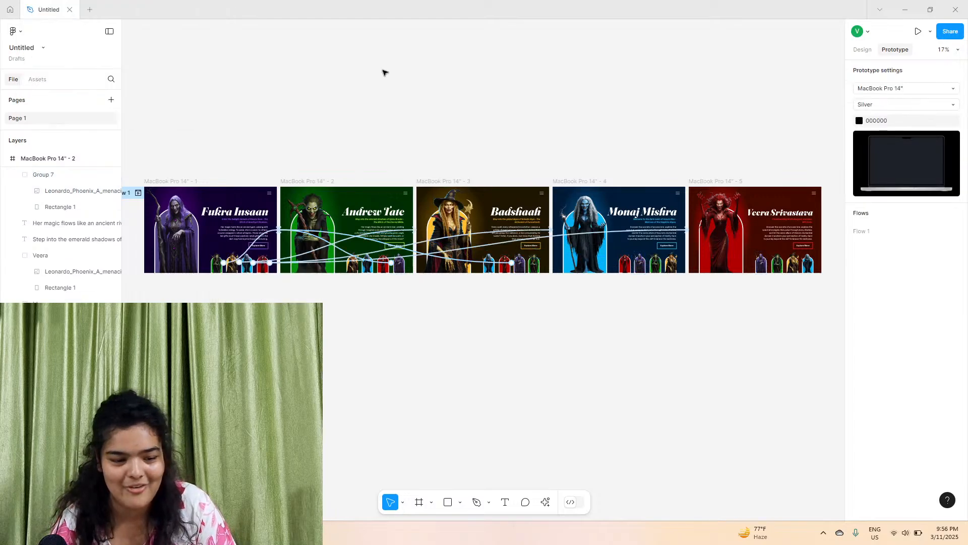
left_click(166, 185)
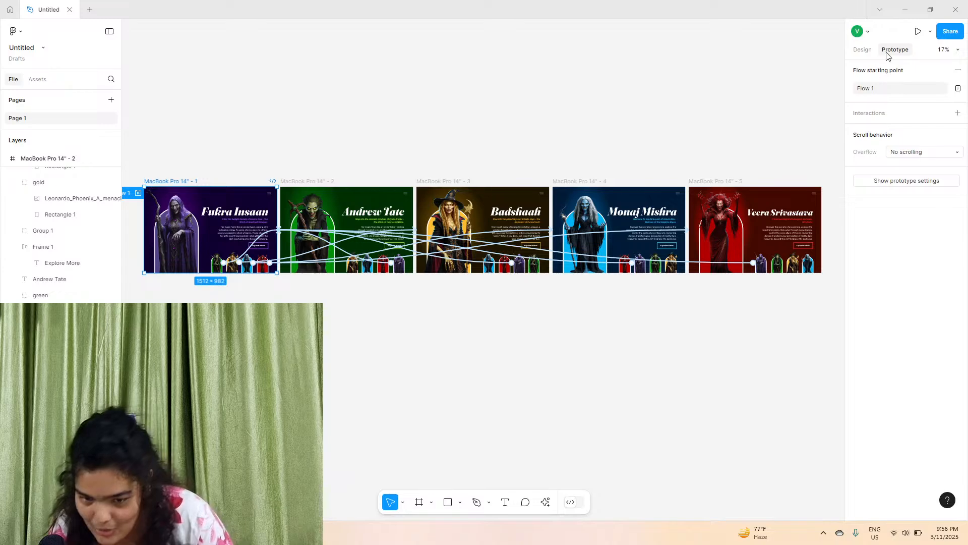
left_click(919, 180)
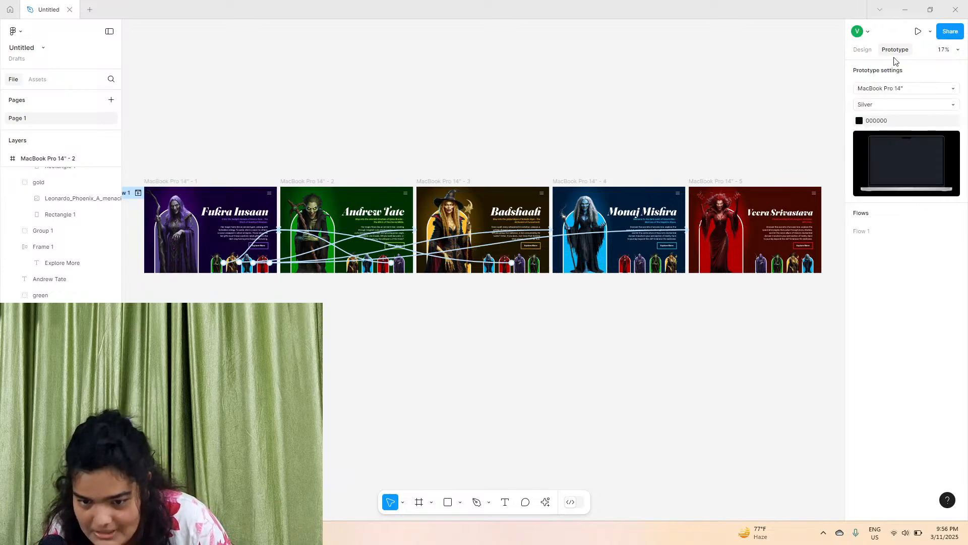
left_click(918, 32)
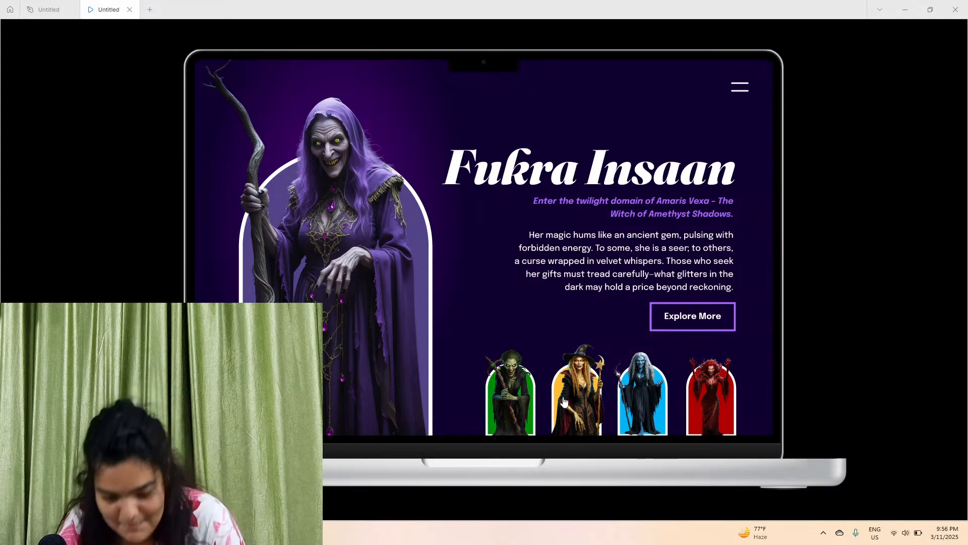
left_click(513, 405)
left_click(513, 405)
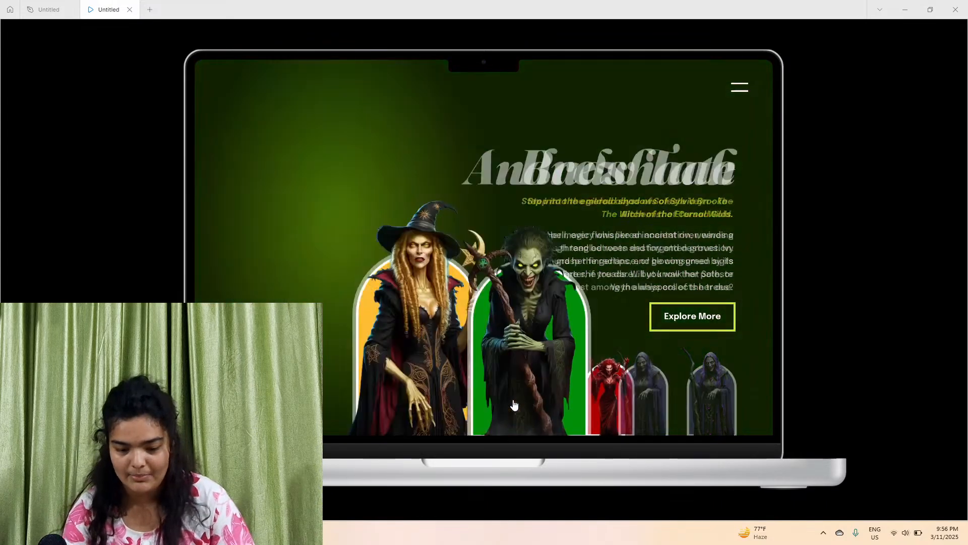
left_click(514, 405)
left_click(515, 406)
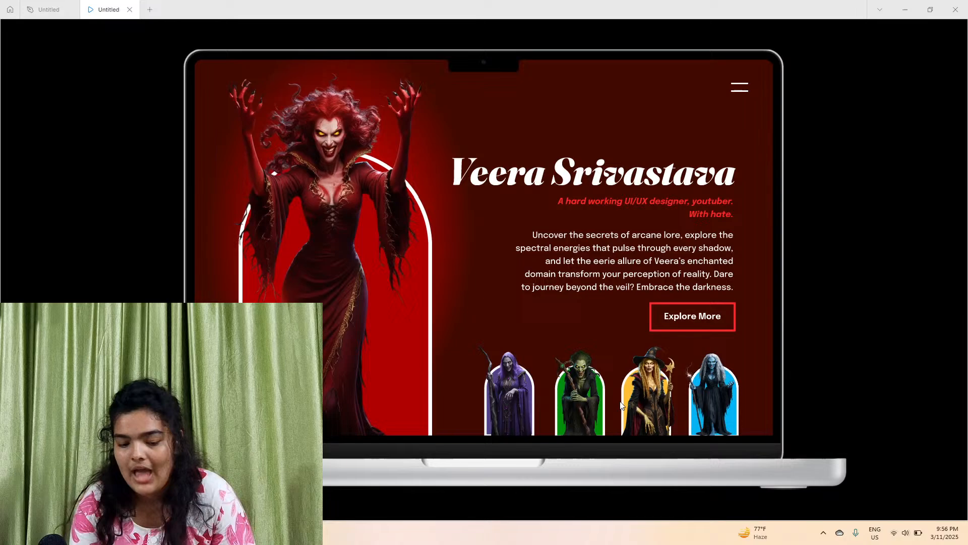
left_click(523, 407)
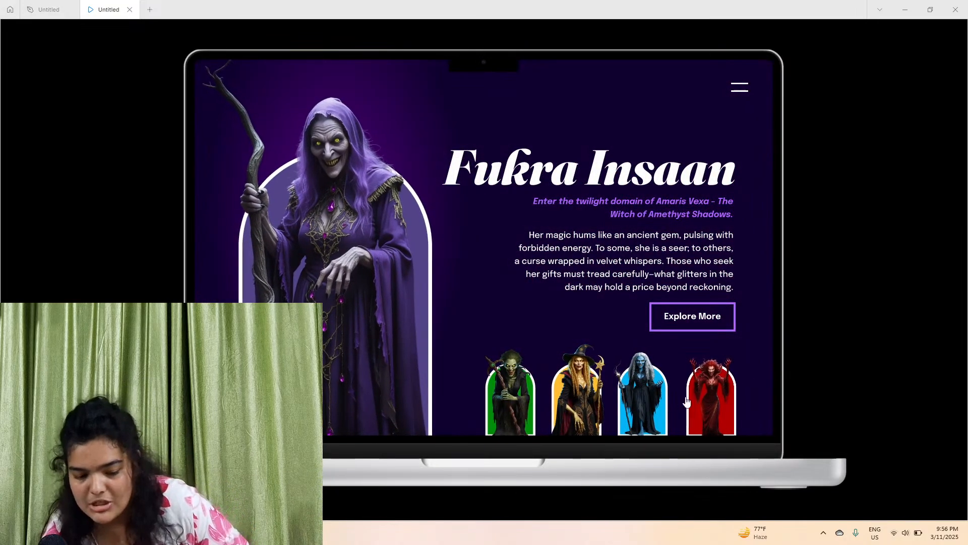
left_click(520, 407)
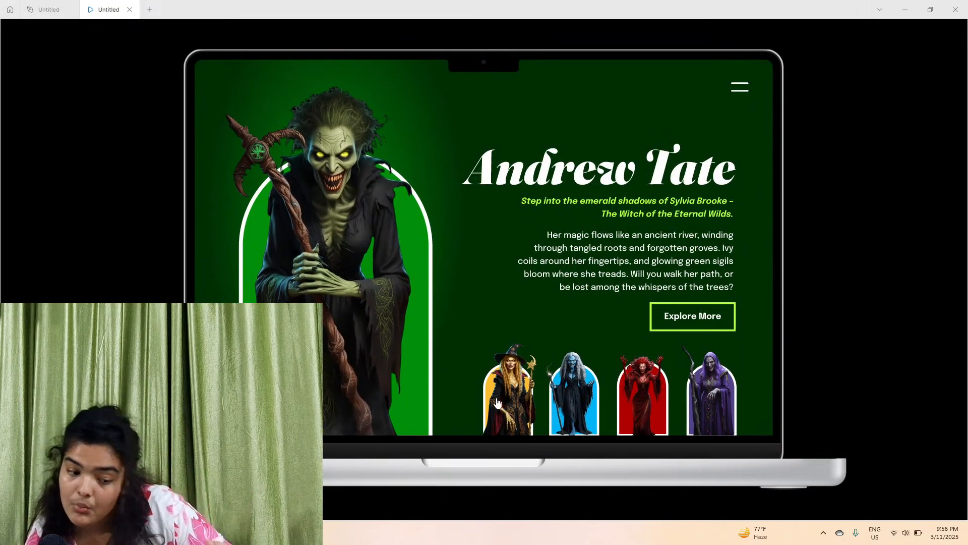
left_click(520, 403)
left_click(522, 404)
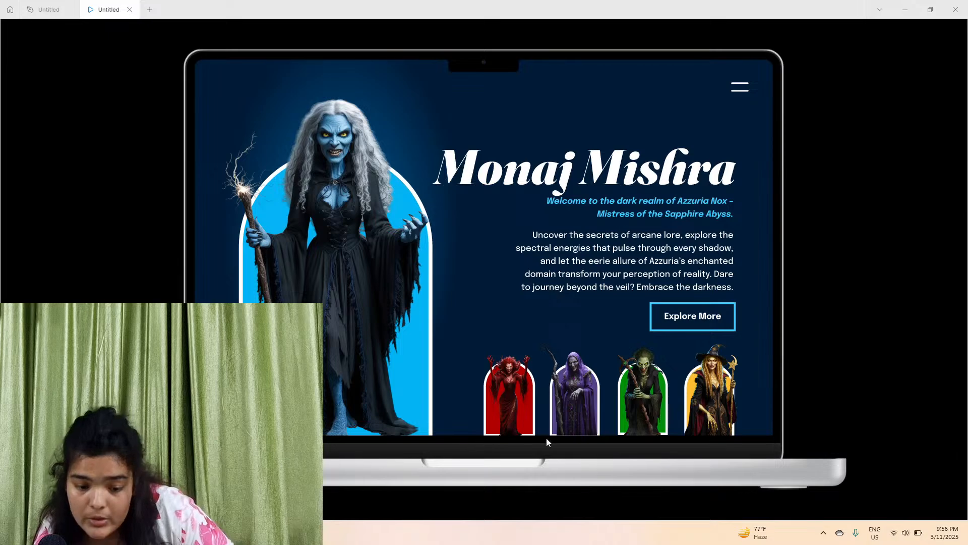
left_click(487, 422)
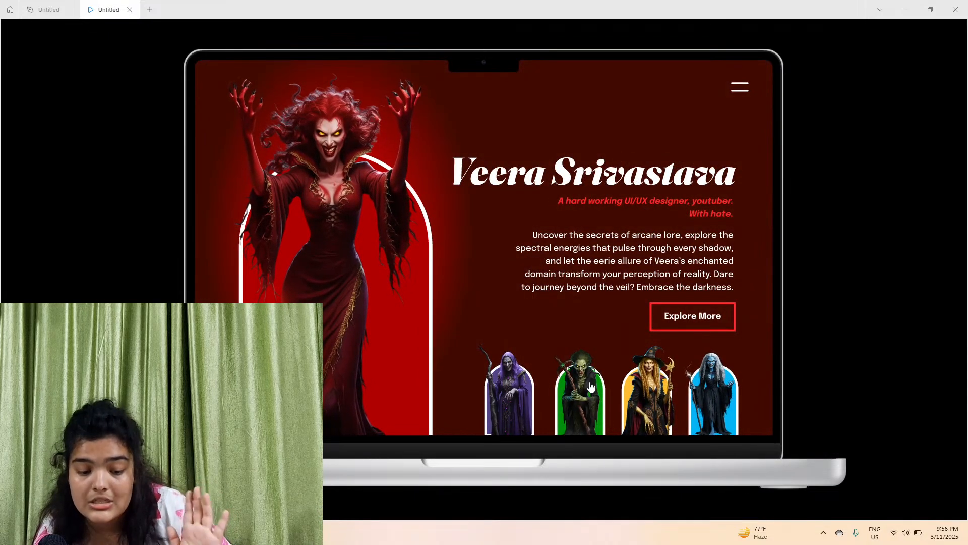
Test the remaining thumbnail links, including the Badshaah frame, and minimize the prototype preview window
left_click(591, 387)
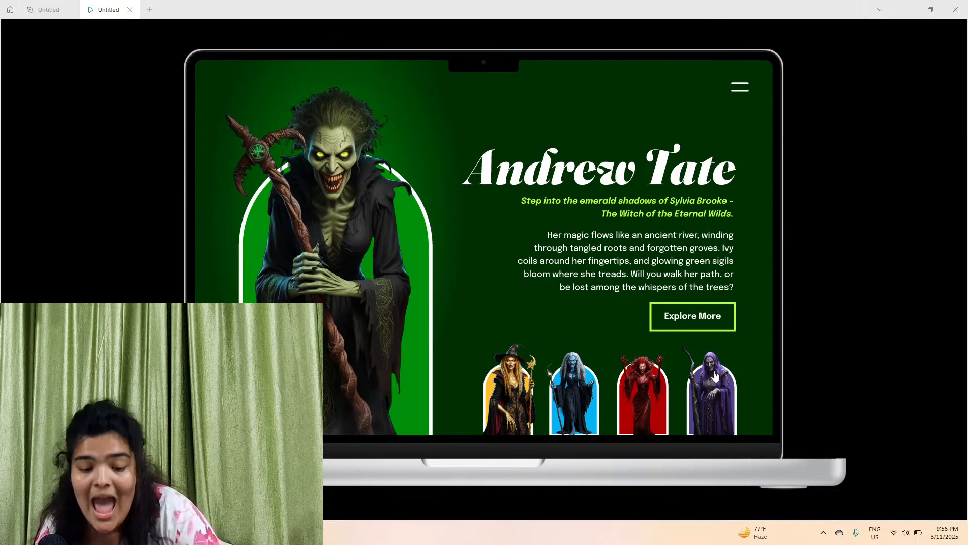
left_click(708, 395)
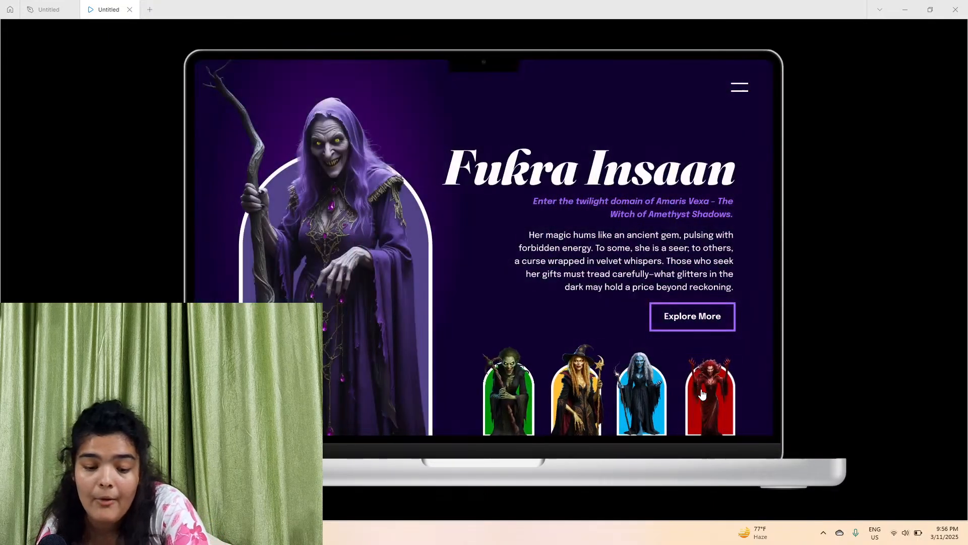
left_click(548, 403)
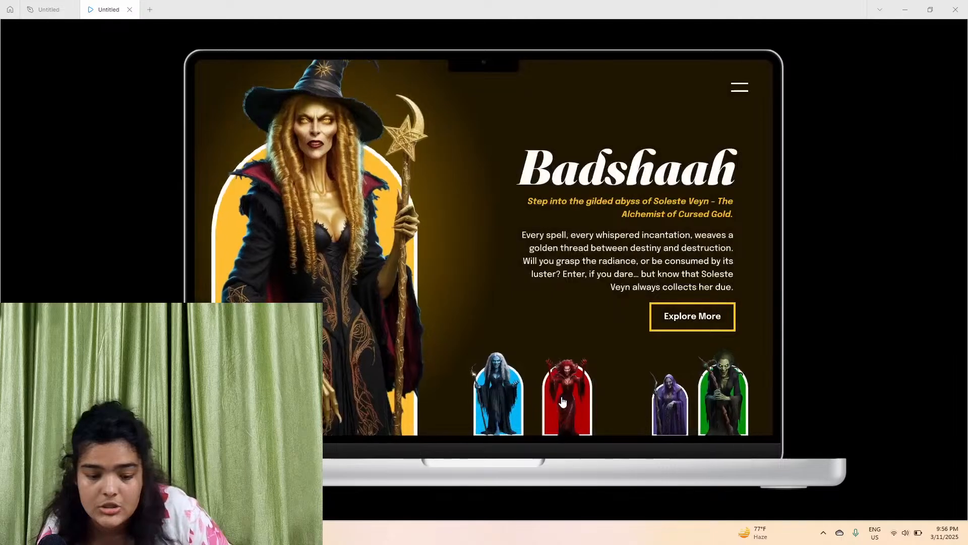
left_click(547, 400)
left_click(545, 396)
left_click(545, 397)
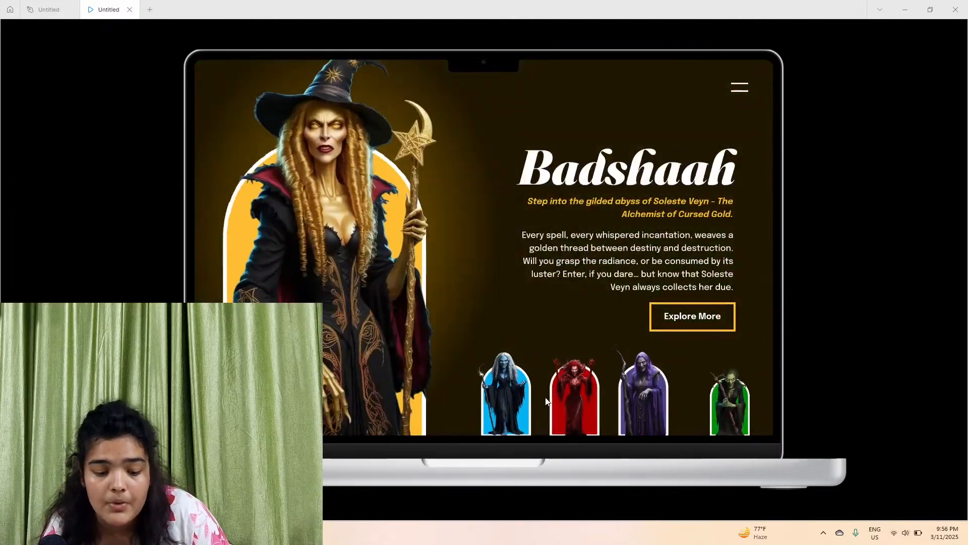
left_click(539, 399)
left_click(537, 400)
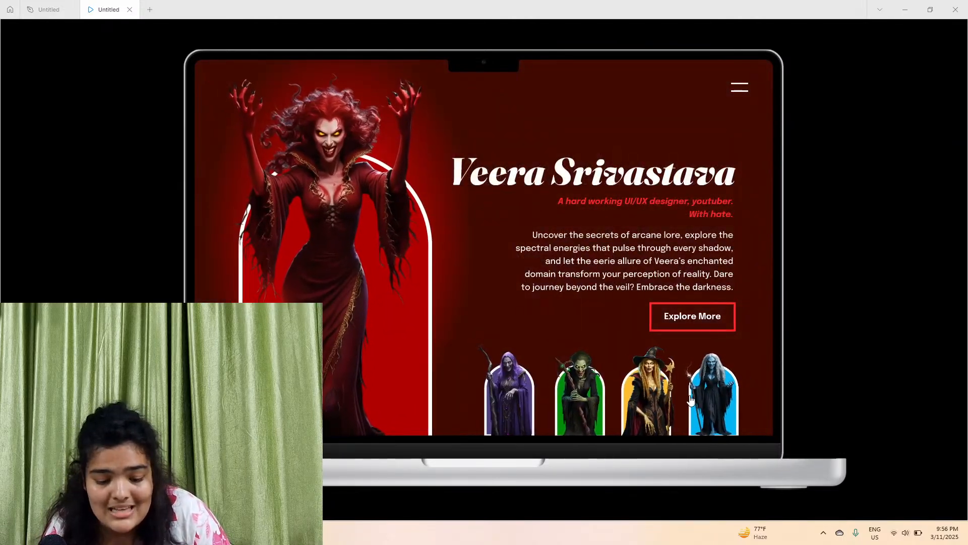
left_click(647, 388)
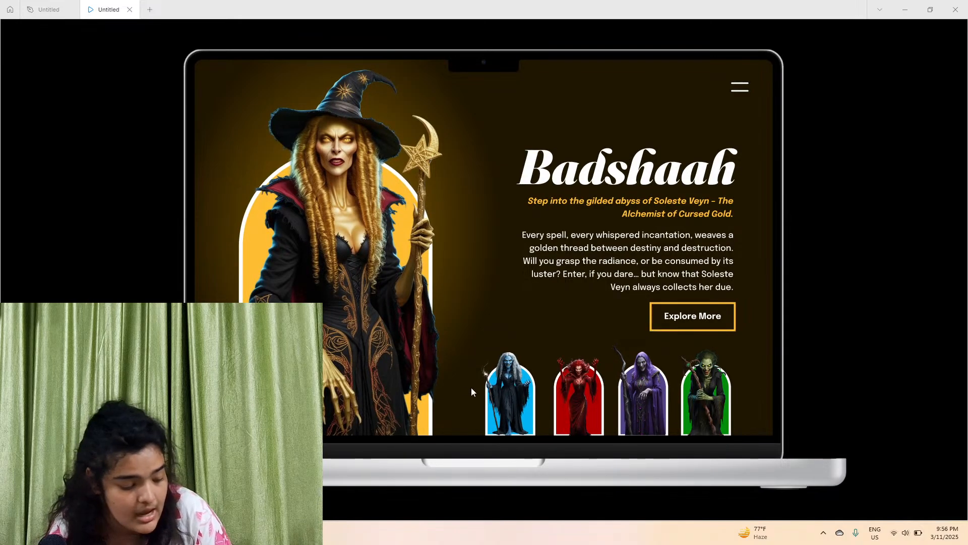
left_click(503, 394)
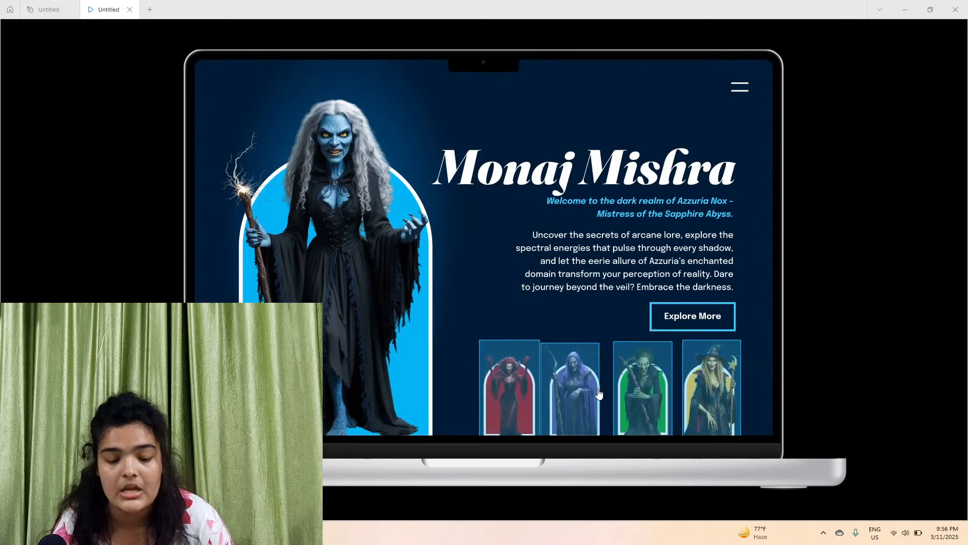
left_click(599, 393)
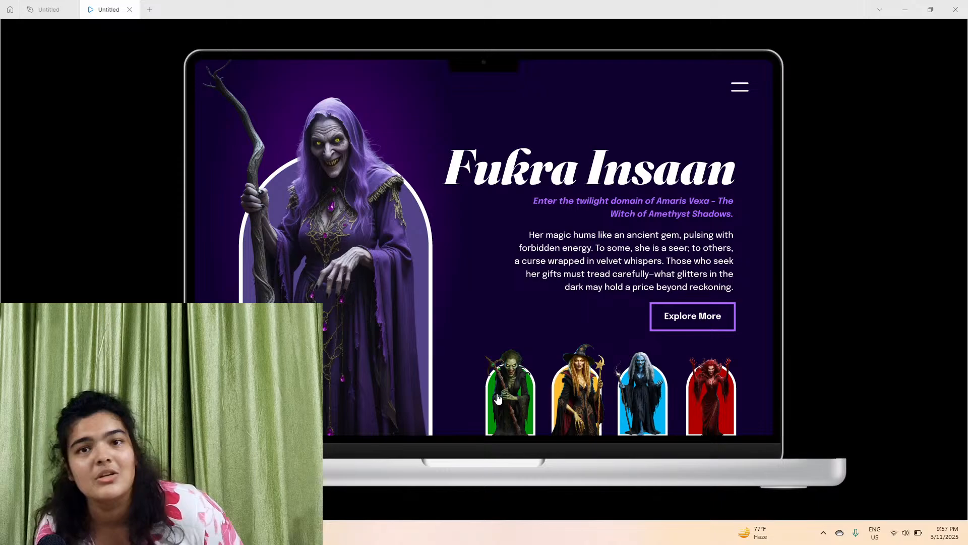
left_click(905, 9)
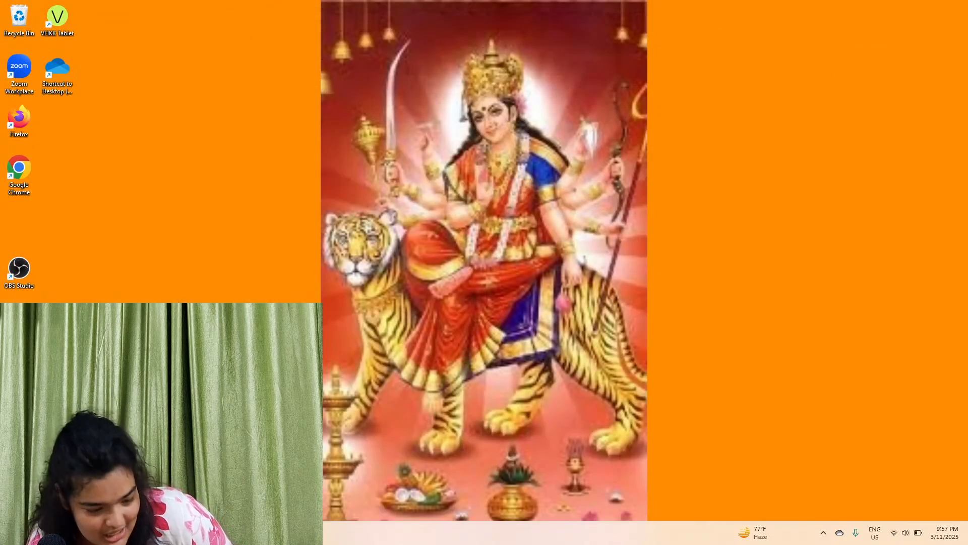